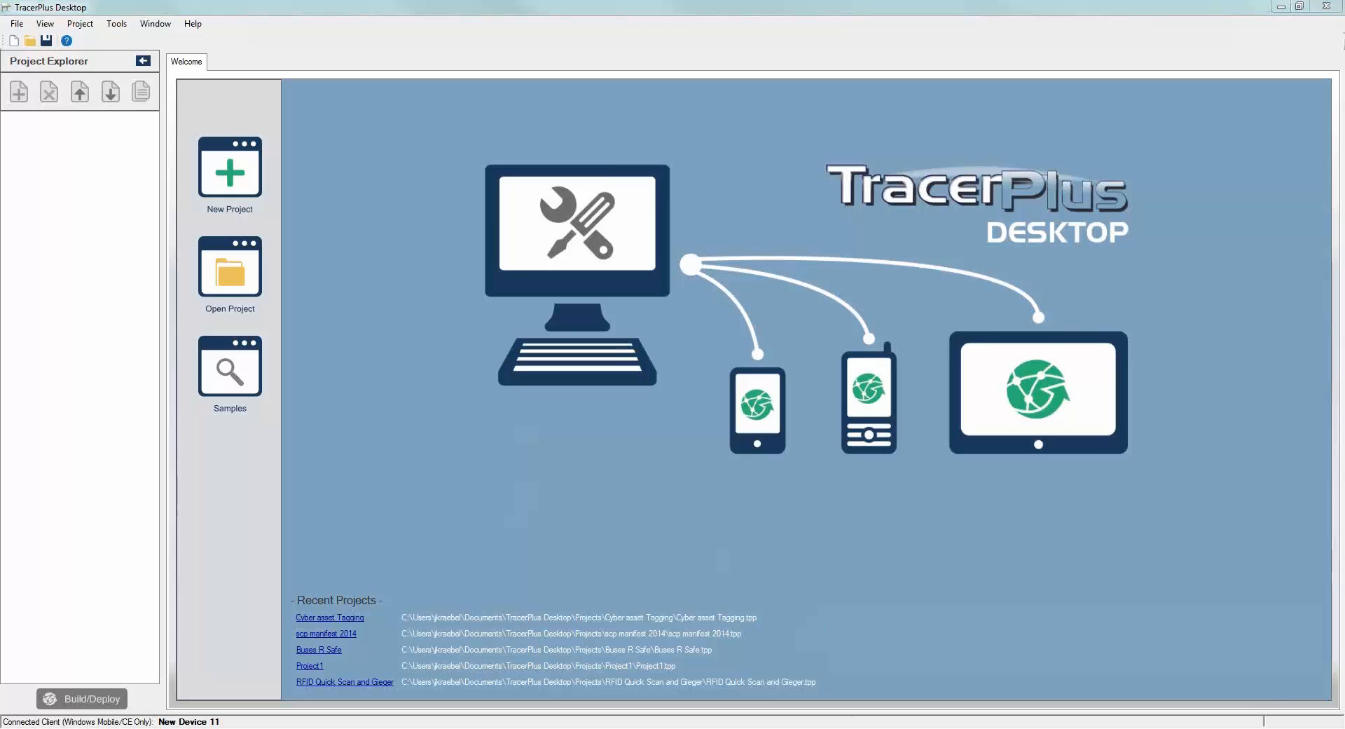
Create a new Windows Mobile project and open the settings of its Session 01.
drag(1094, 148, 985, 144)
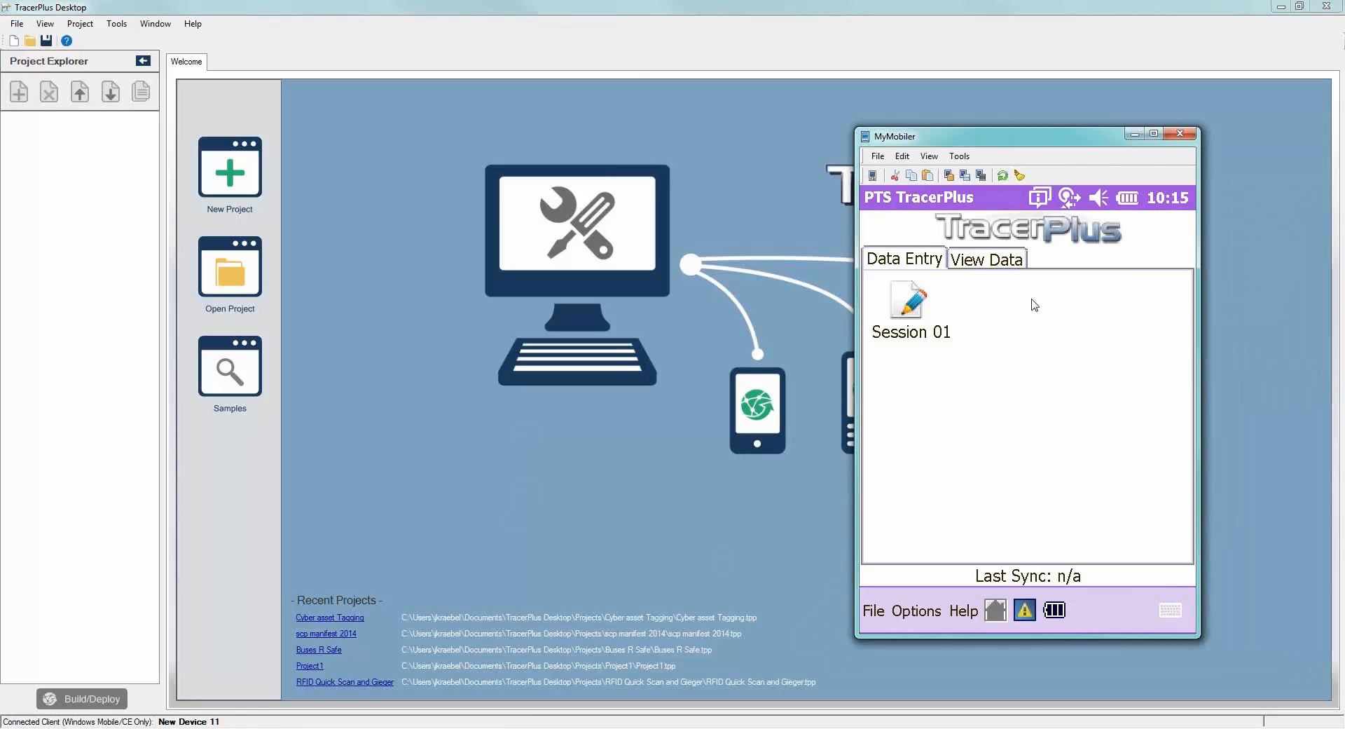
click(639, 65)
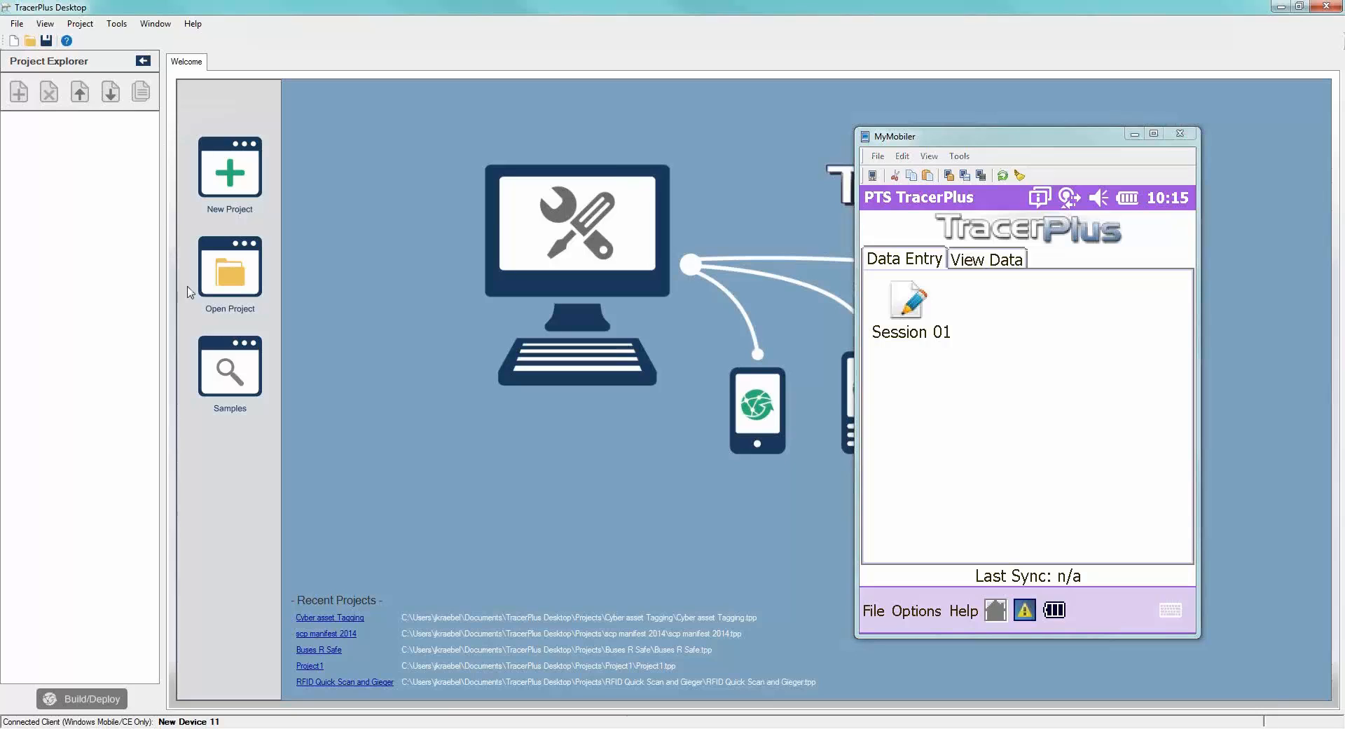
click(222, 185)
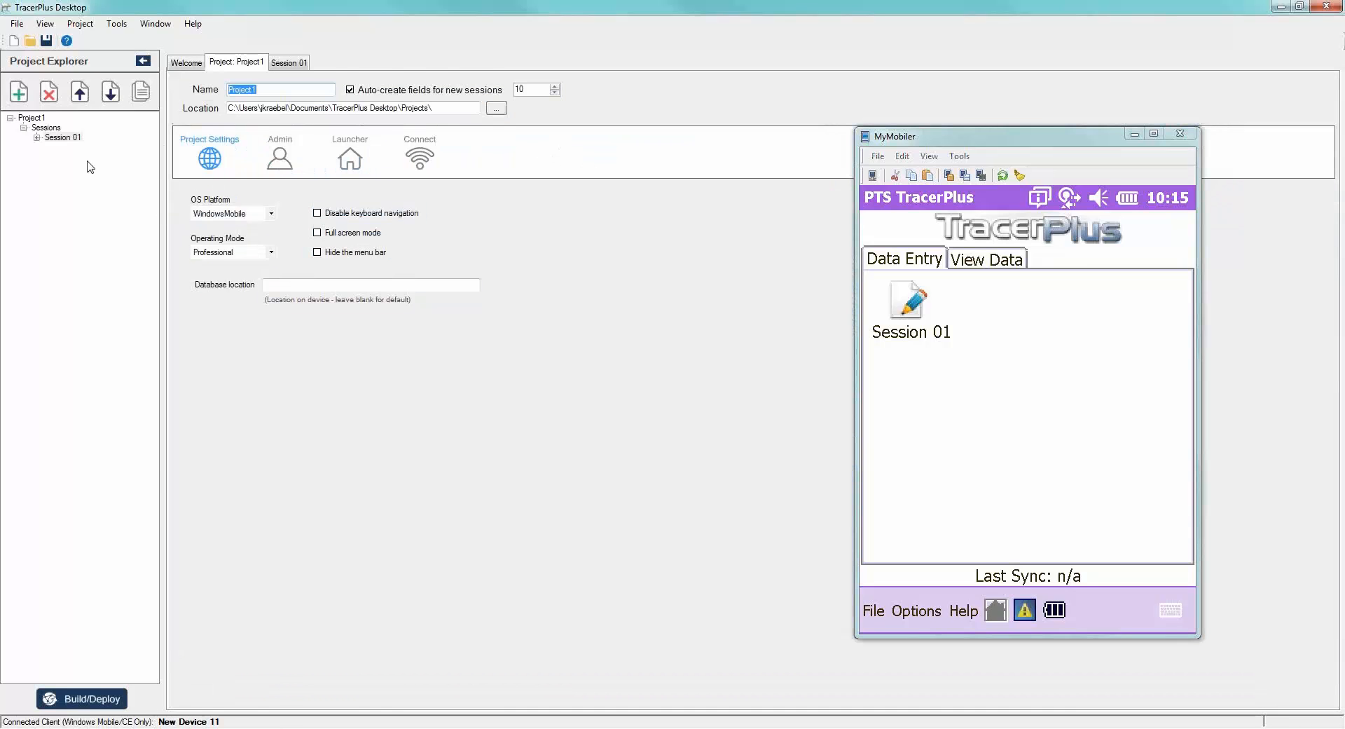
double_click(69, 139)
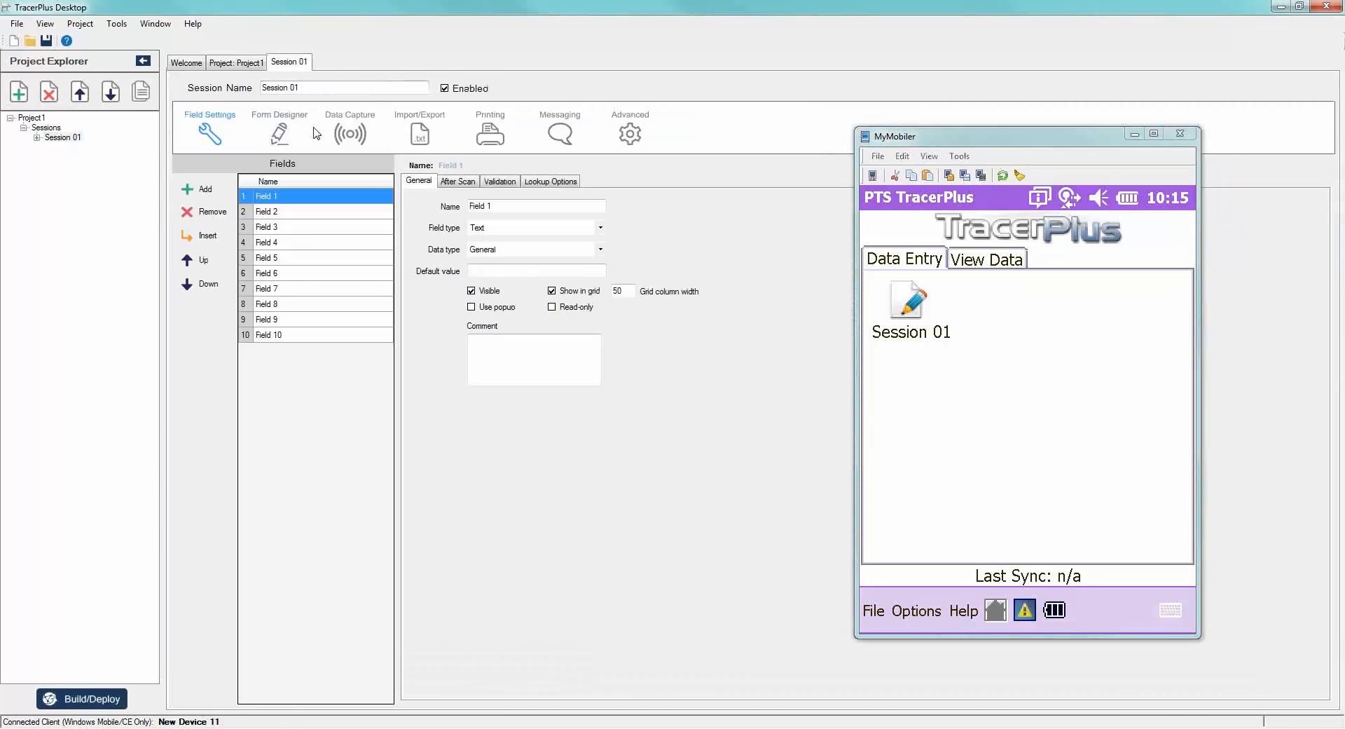
Enable the RFID scanner for Session 01 and create its default form from the current field settings.
click(330, 133)
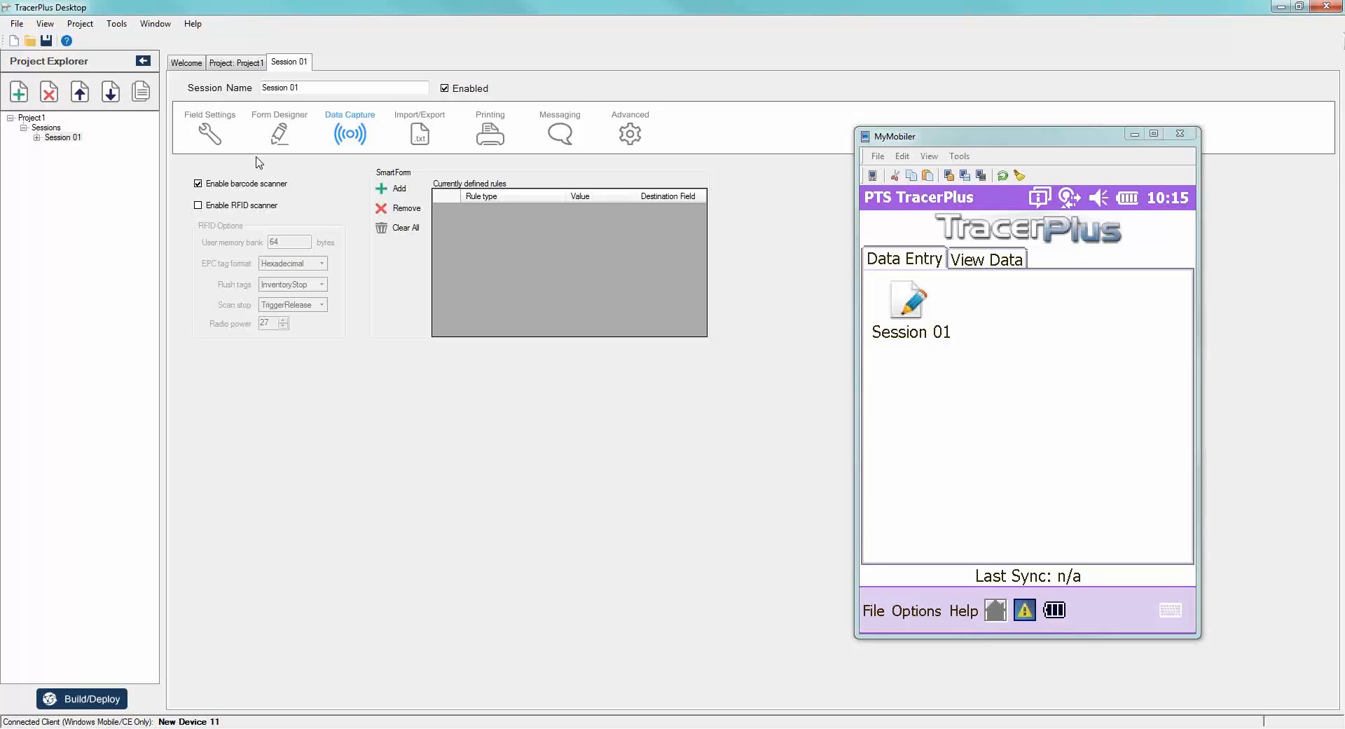
click(236, 210)
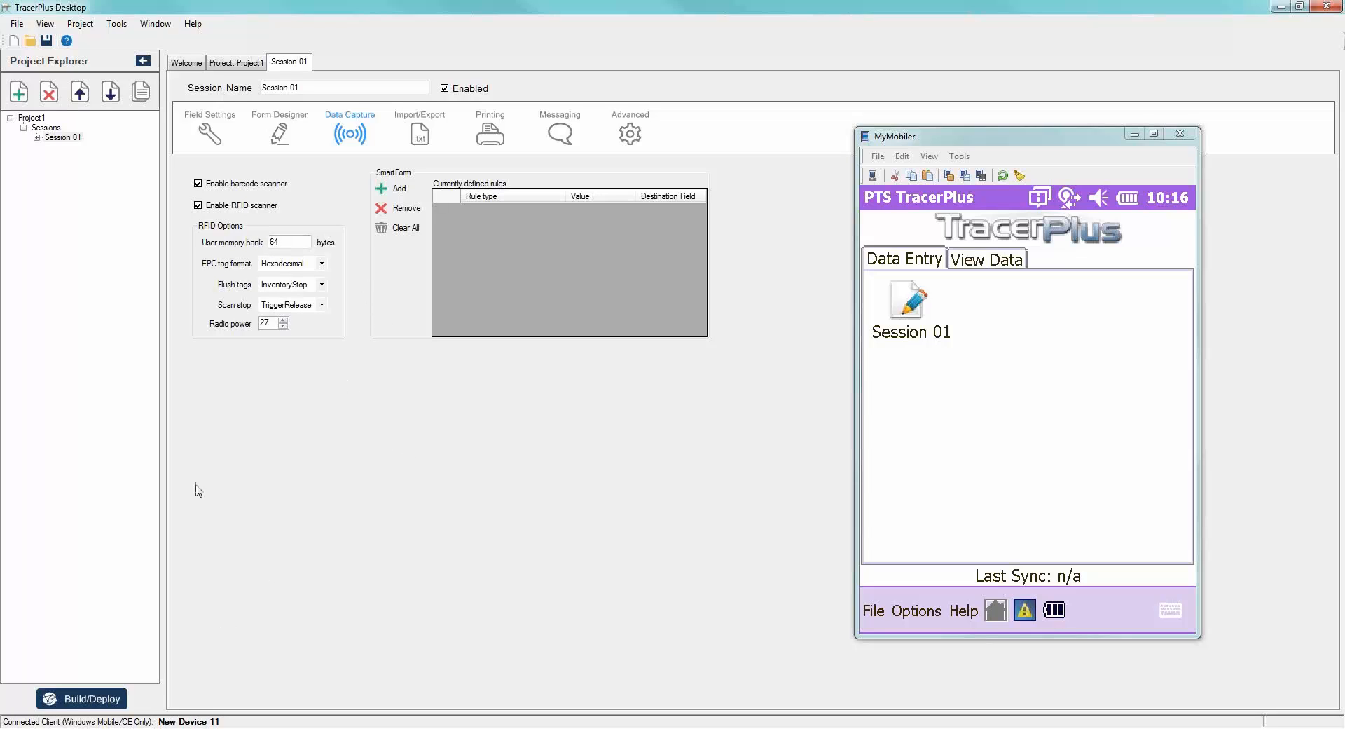
click(212, 134)
click(274, 131)
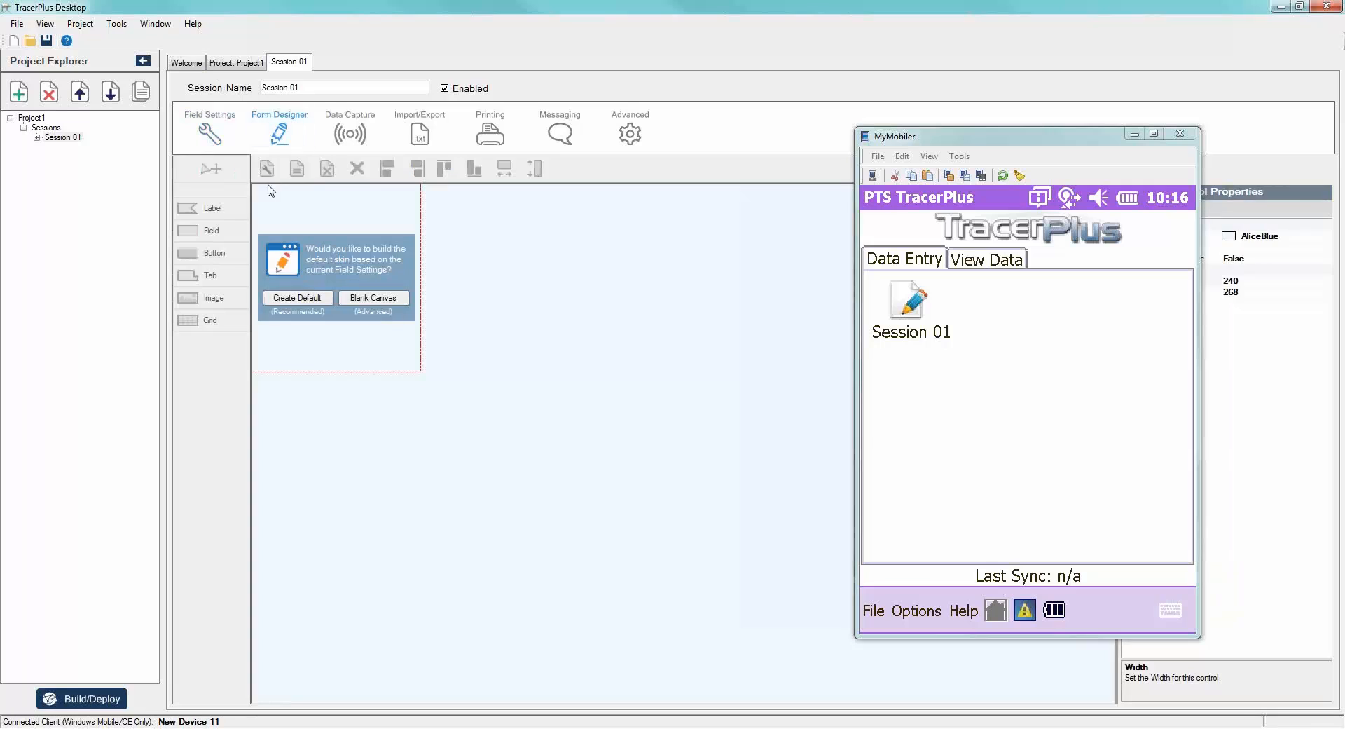
Build and deploy Project1 to the connected Windows Mobile device, overwriting the existing project.
click(96, 699)
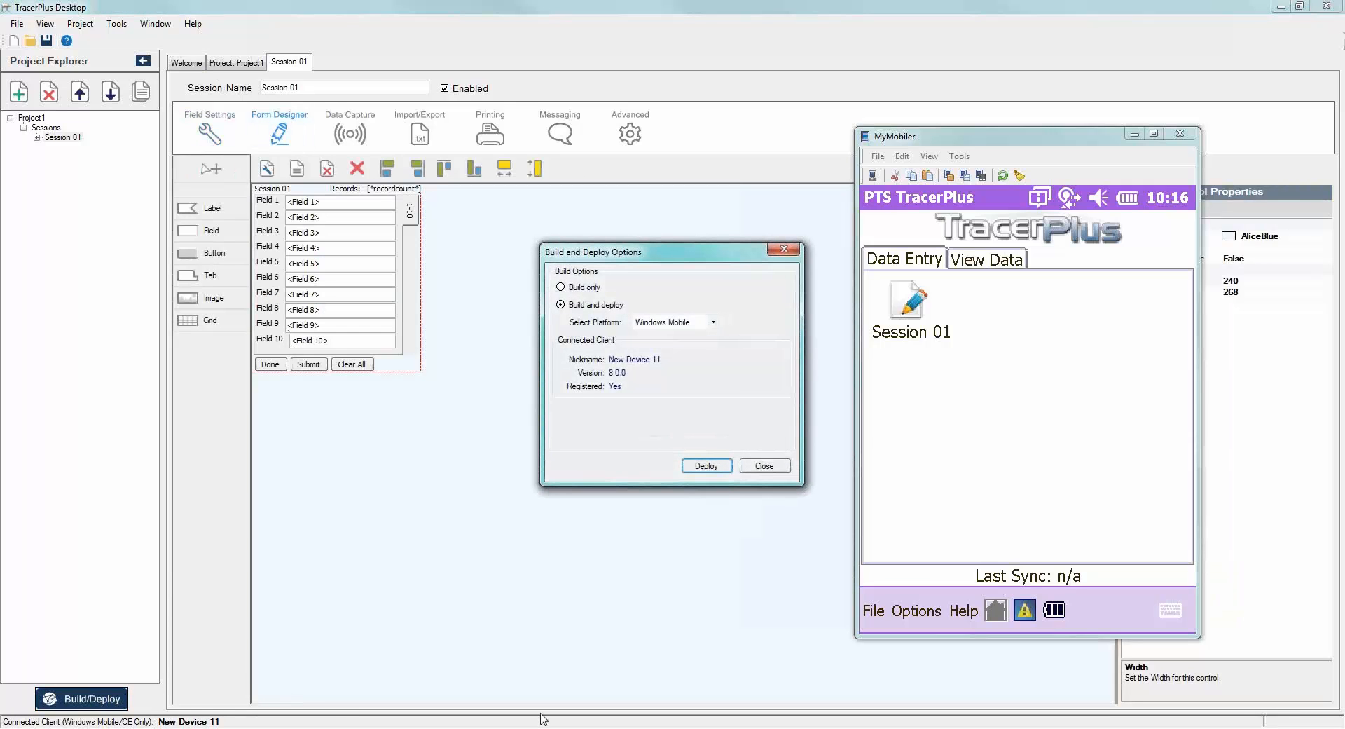
click(704, 466)
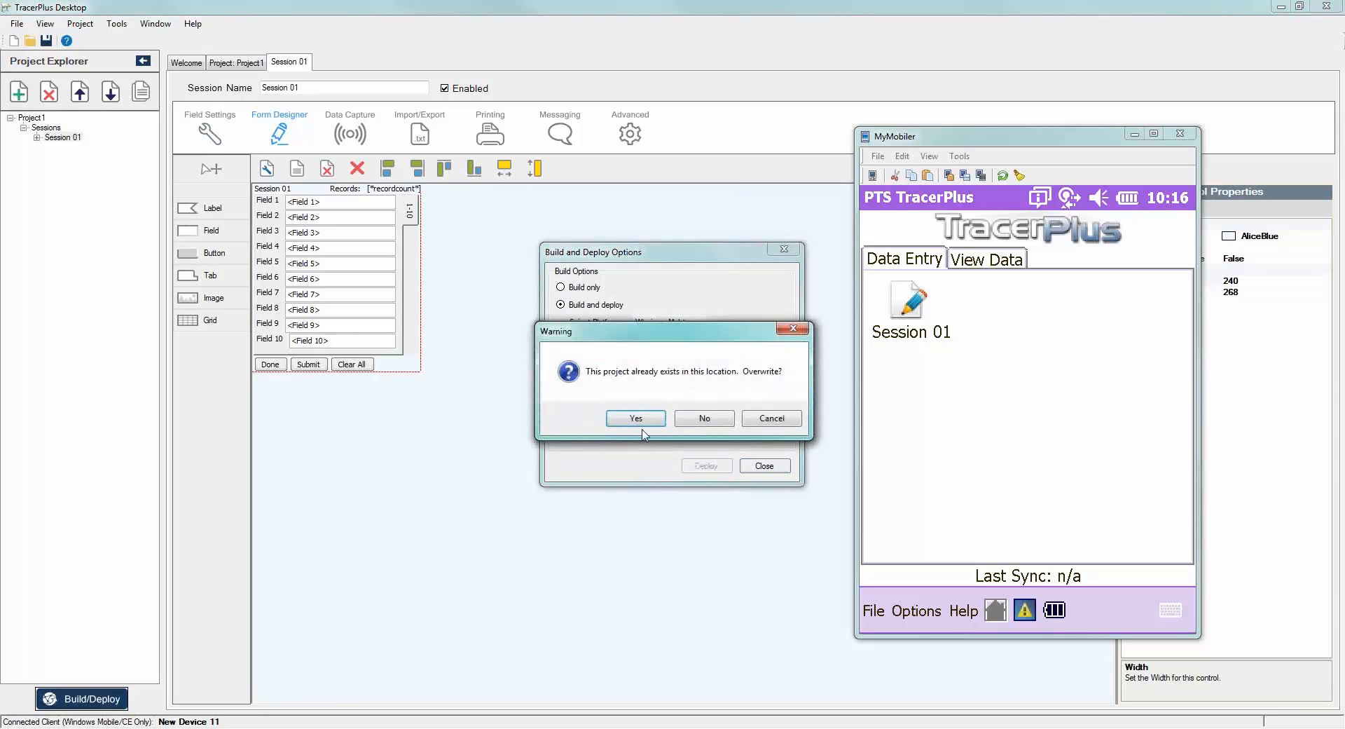
click(622, 421)
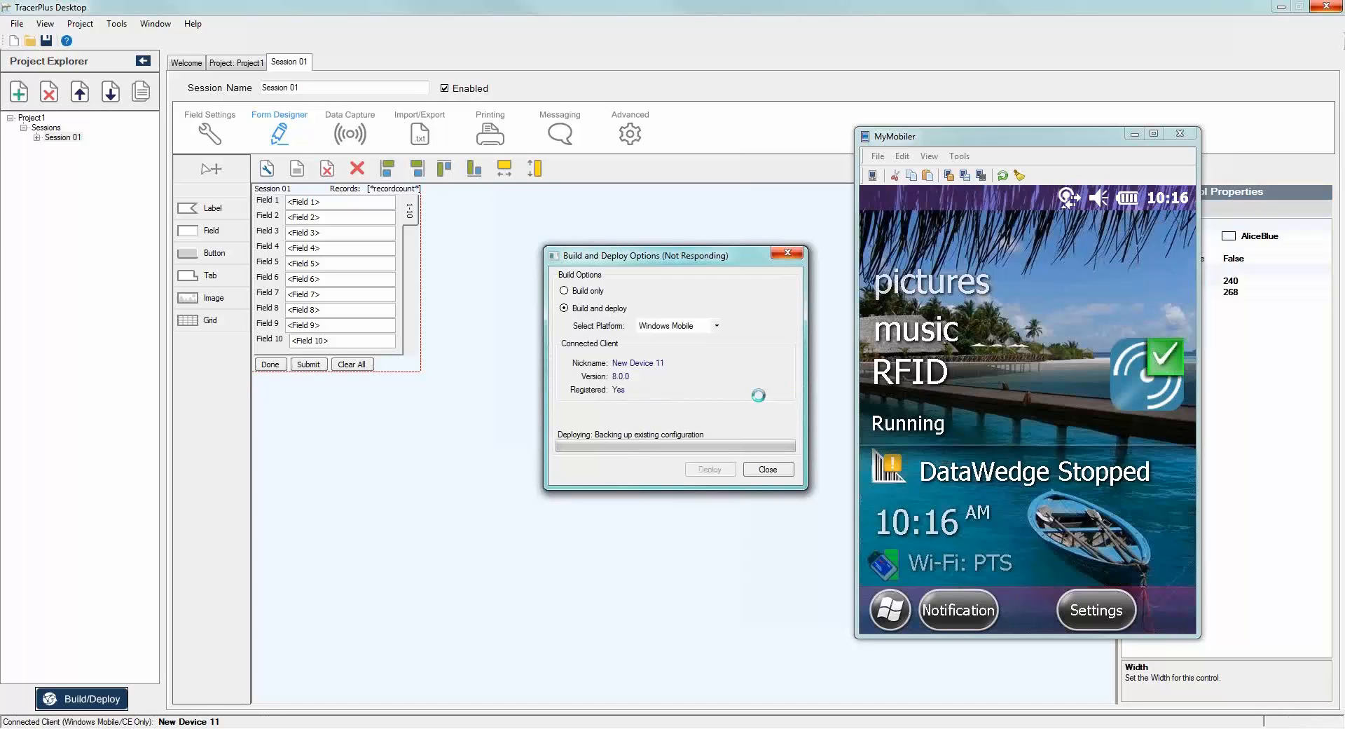
click(771, 469)
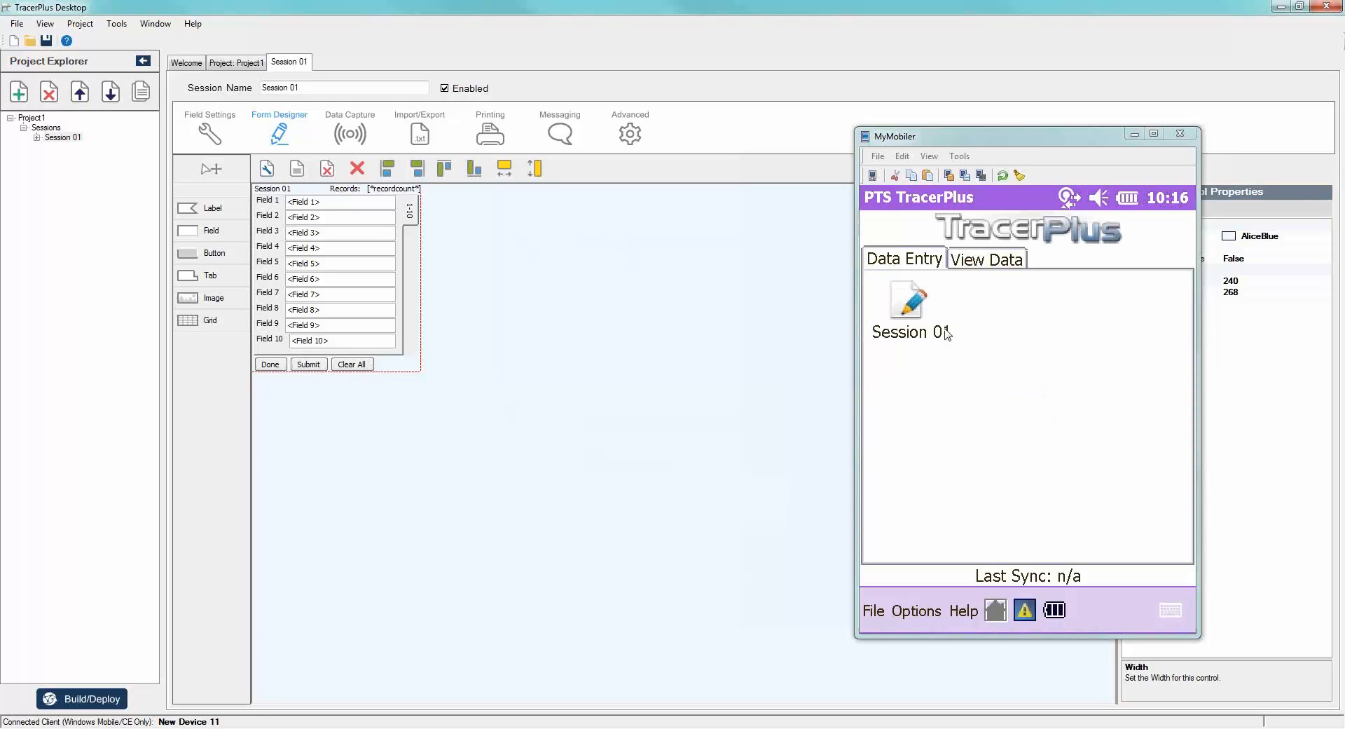
Test RFID tag scanning in Session 01 on the mobile device and exit the session without saving the current record.
click(942, 330)
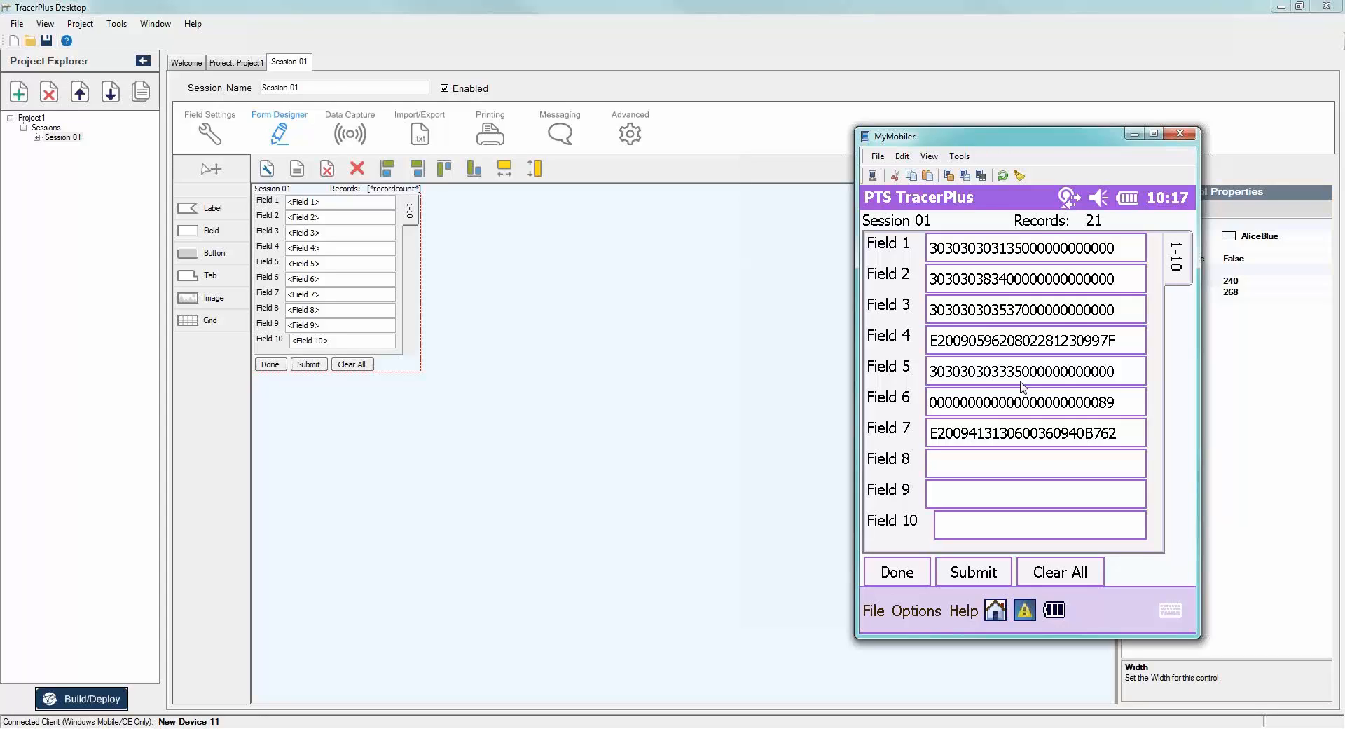
click(886, 576)
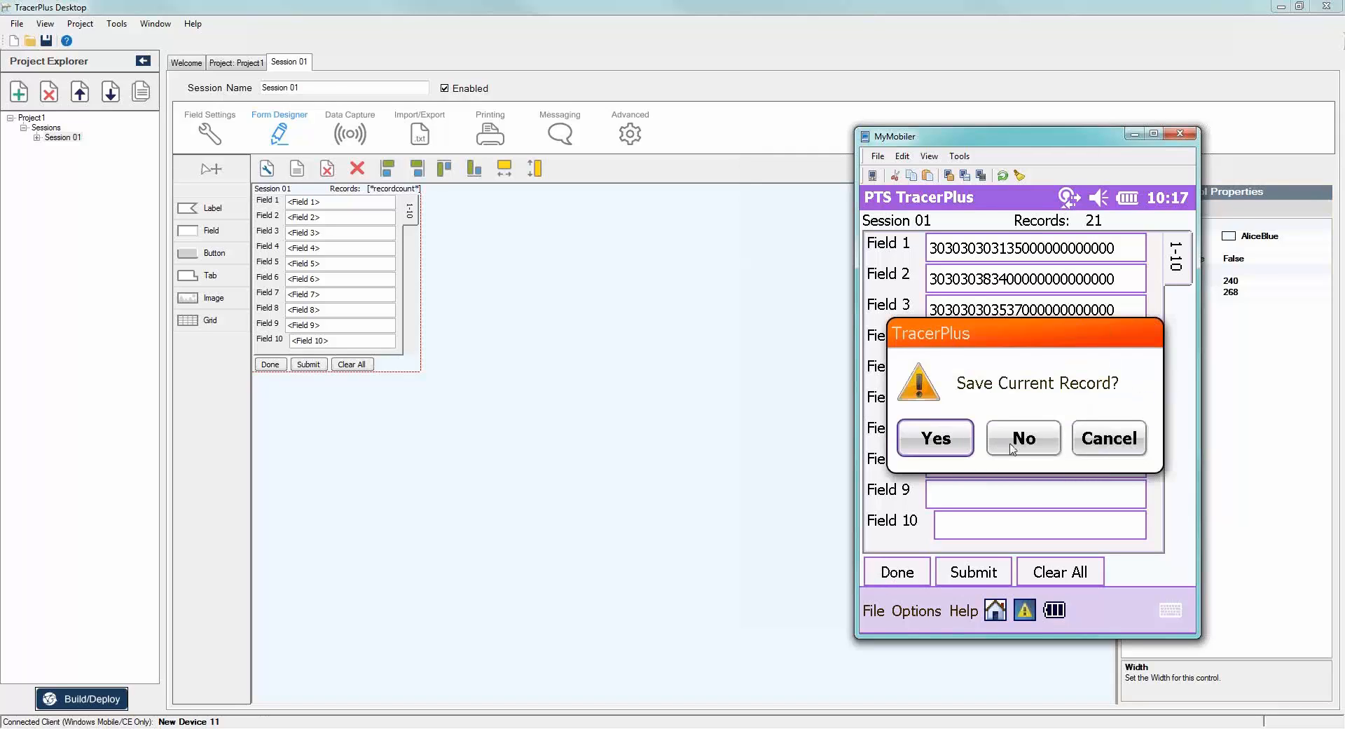
Find the RFID Asset Quick Scan sample in the Asset Tracking category and select it for import.
click(192, 62)
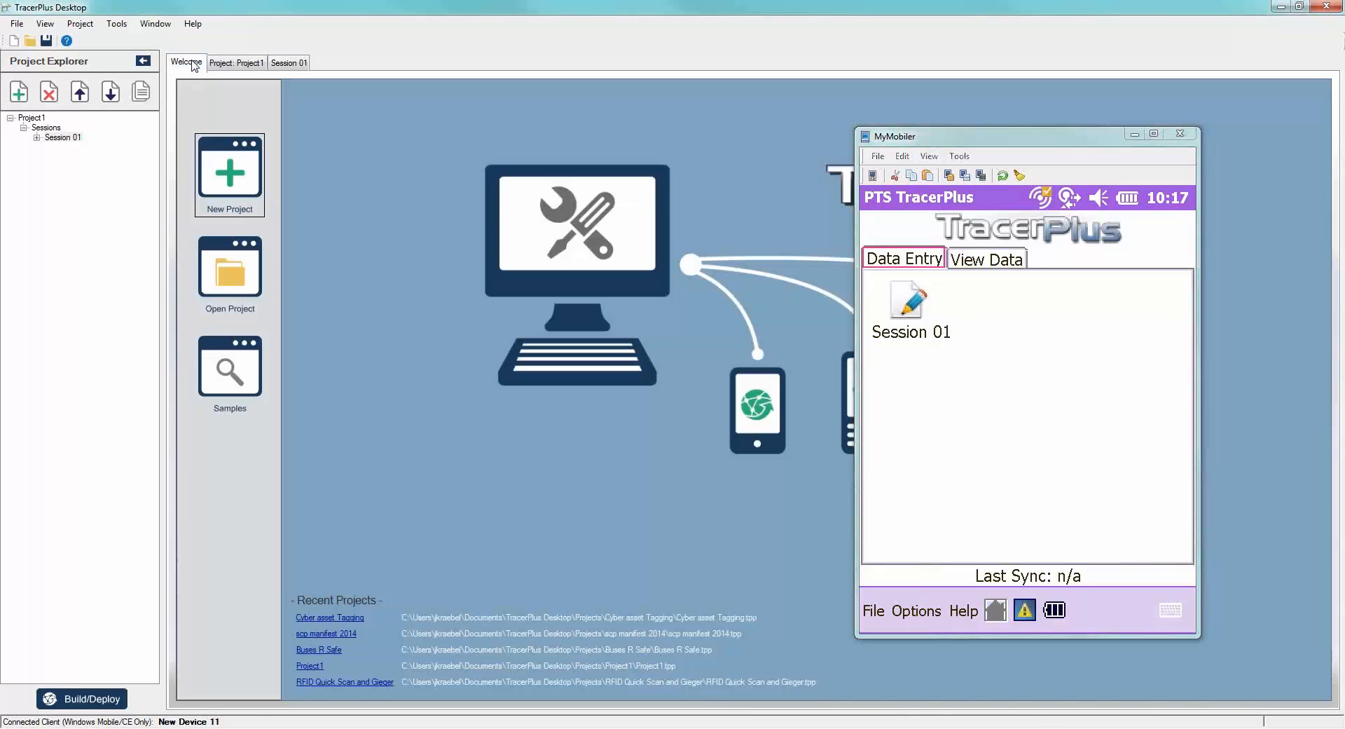
click(206, 354)
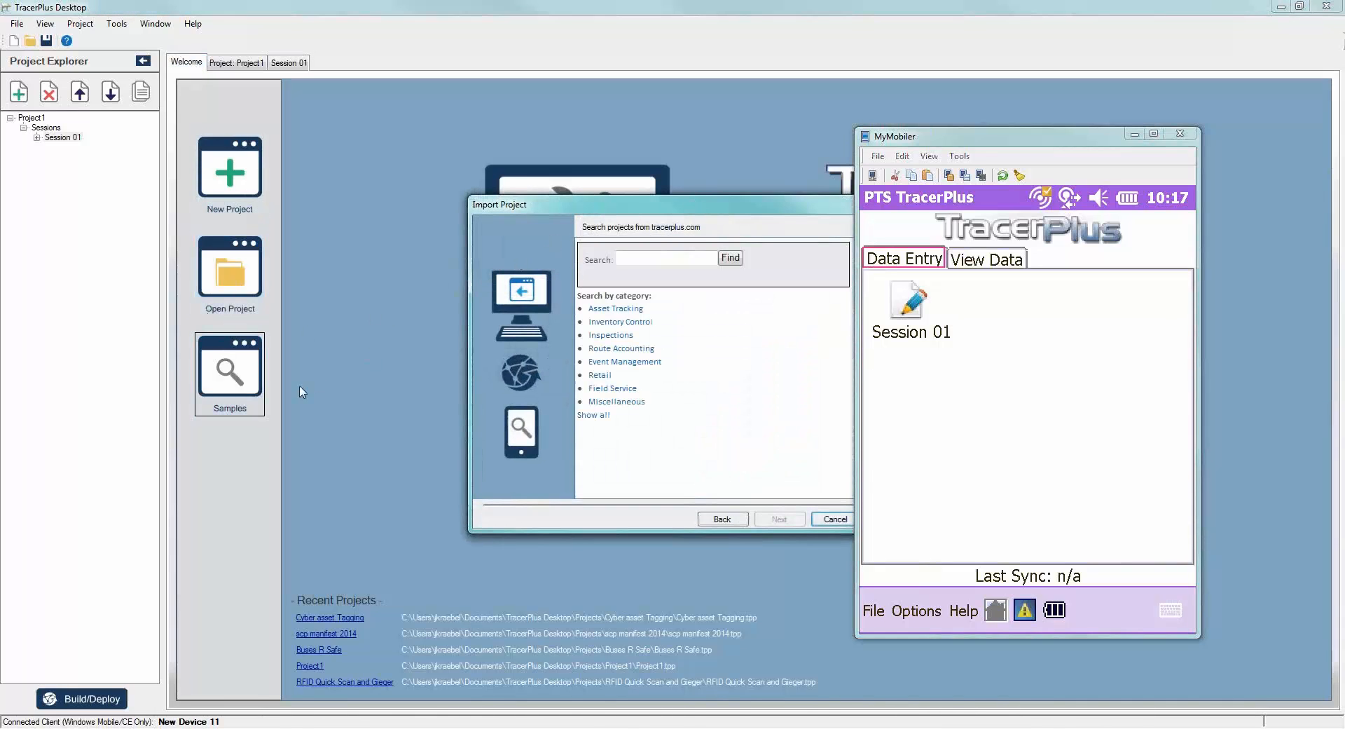
click(616, 324)
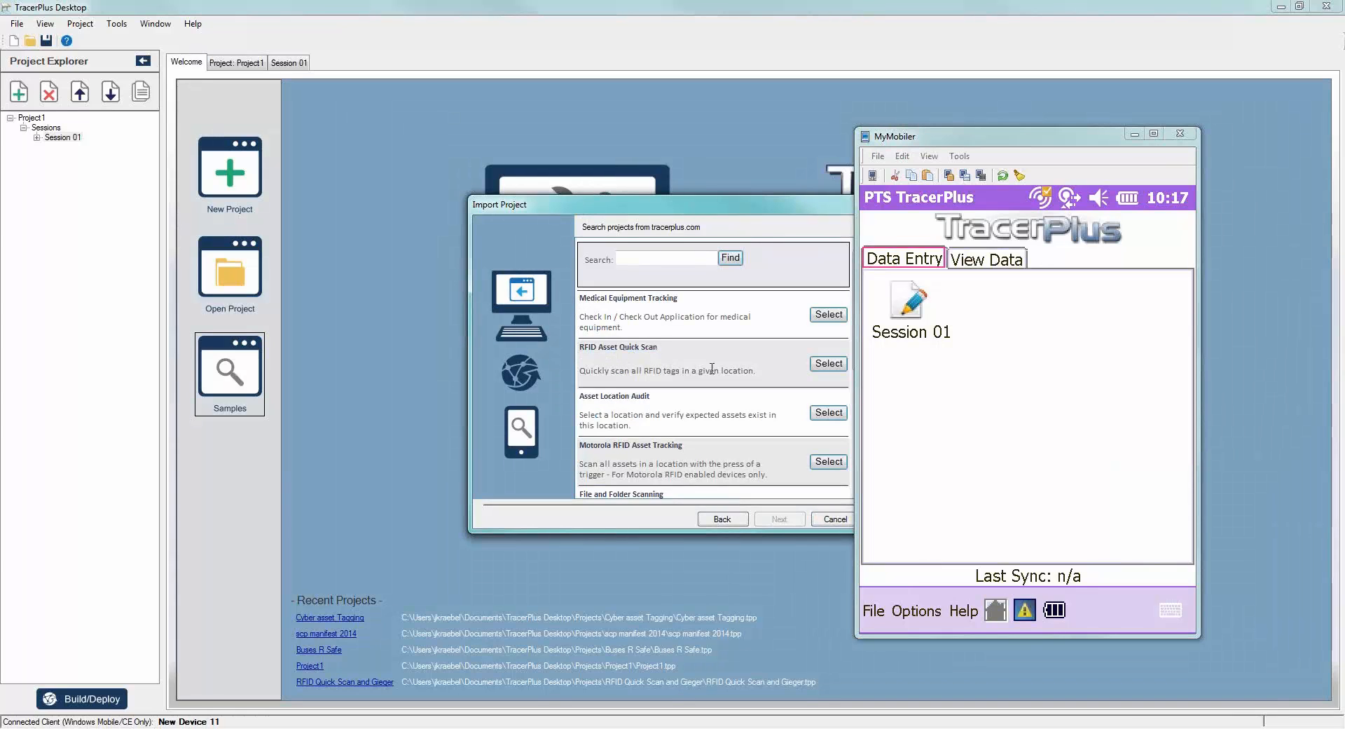
click(829, 363)
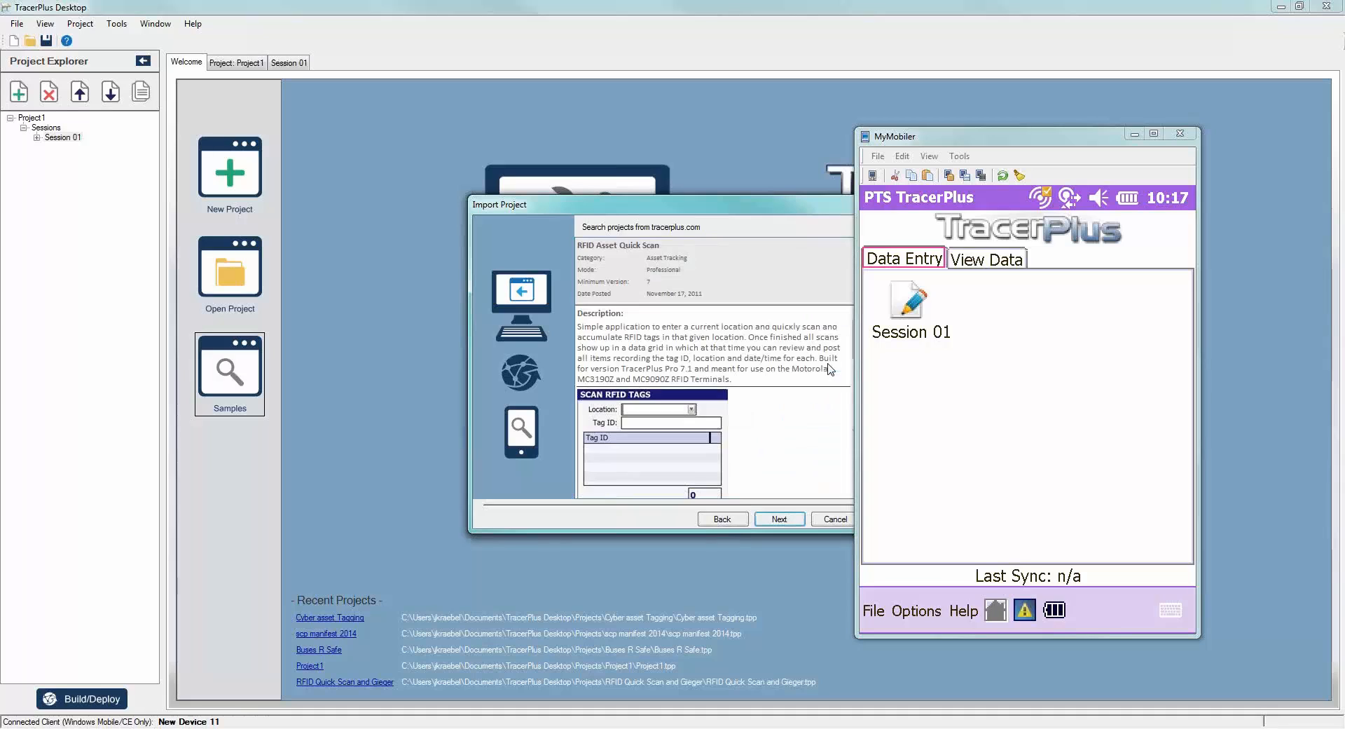
Review the sample's description and import it as RFID Quick Scan, overwriting the existing project and opening it when finished.
drag(904, 138, 1002, 140)
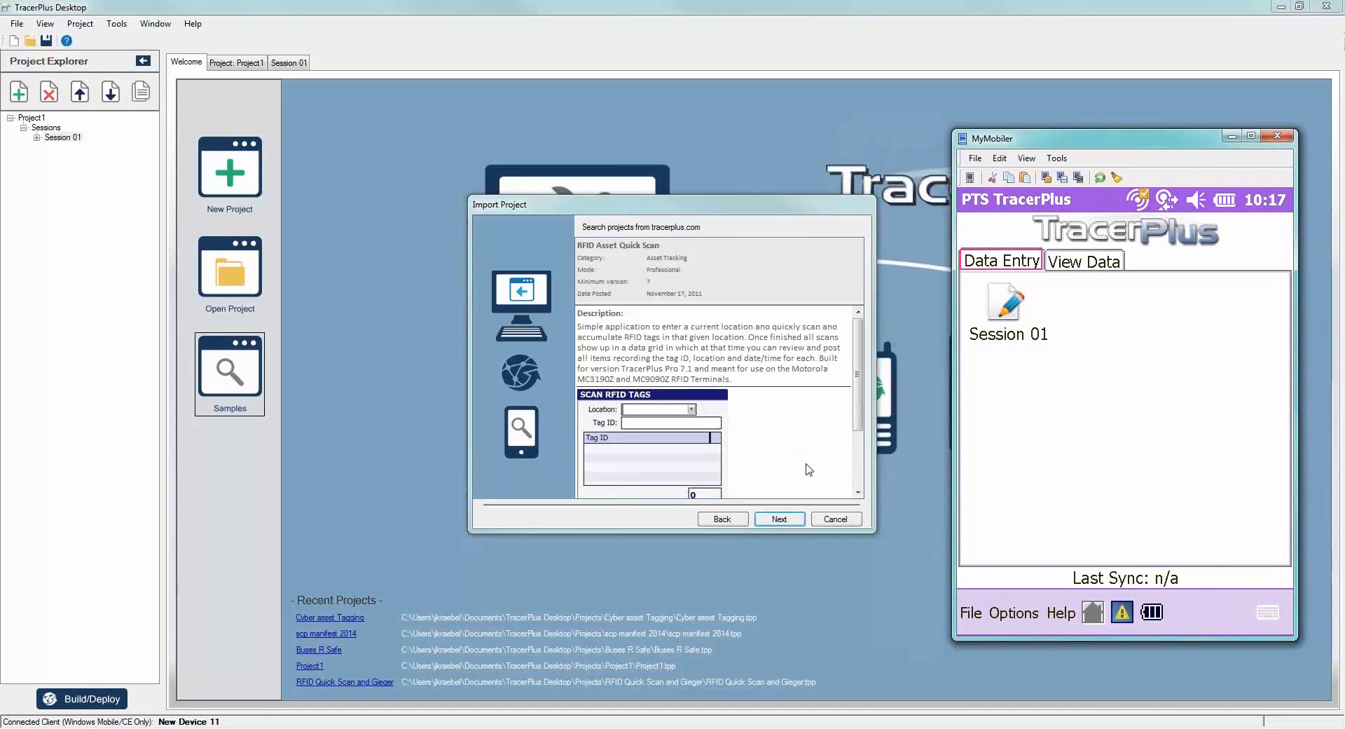
click(800, 443)
scroll(797, 428, down, 2)
scroll(797, 428, up, 2)
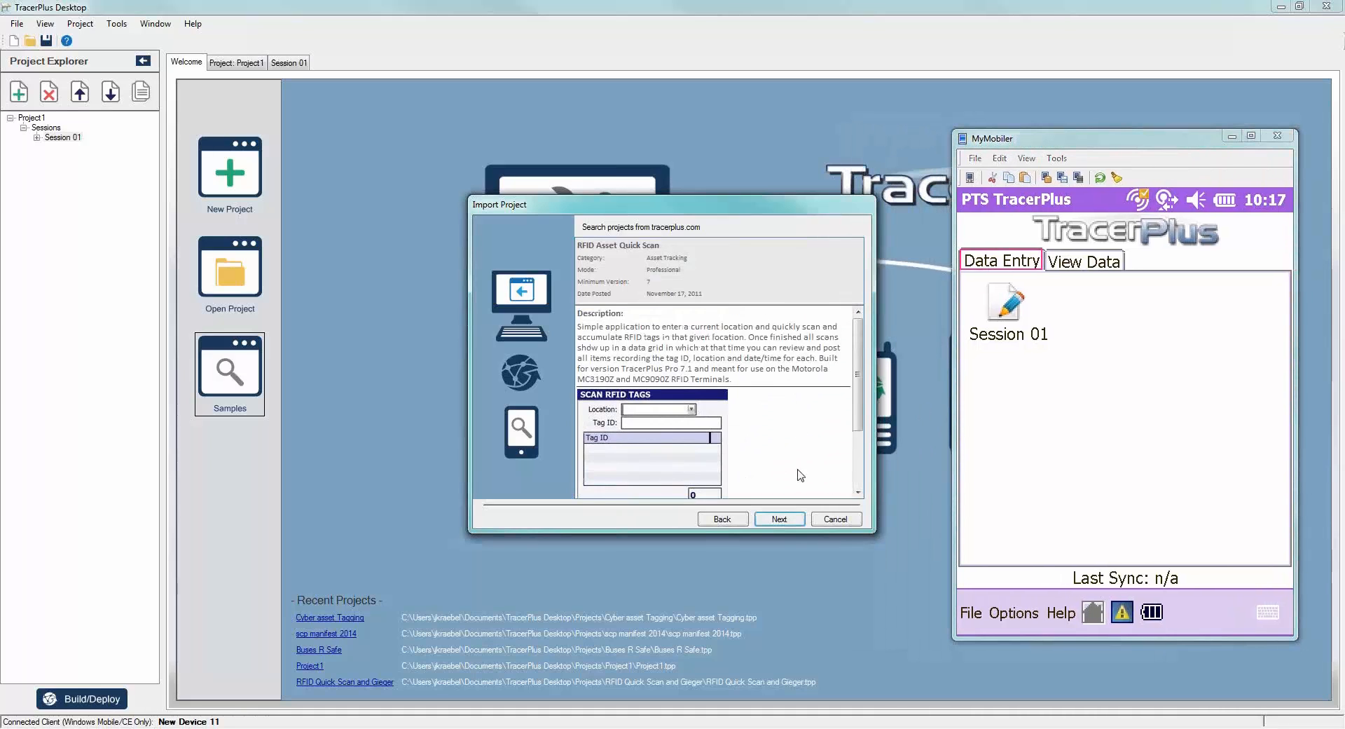
click(789, 520)
click(789, 520)
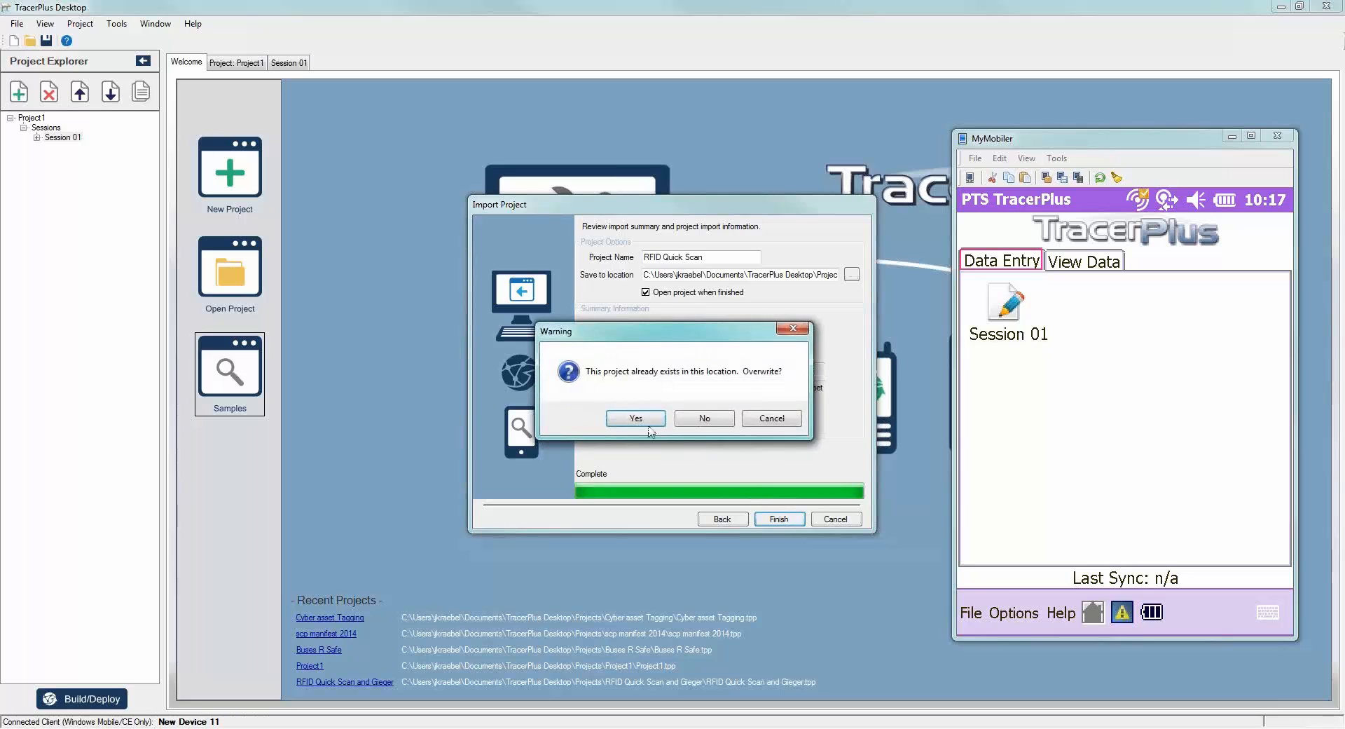
click(637, 417)
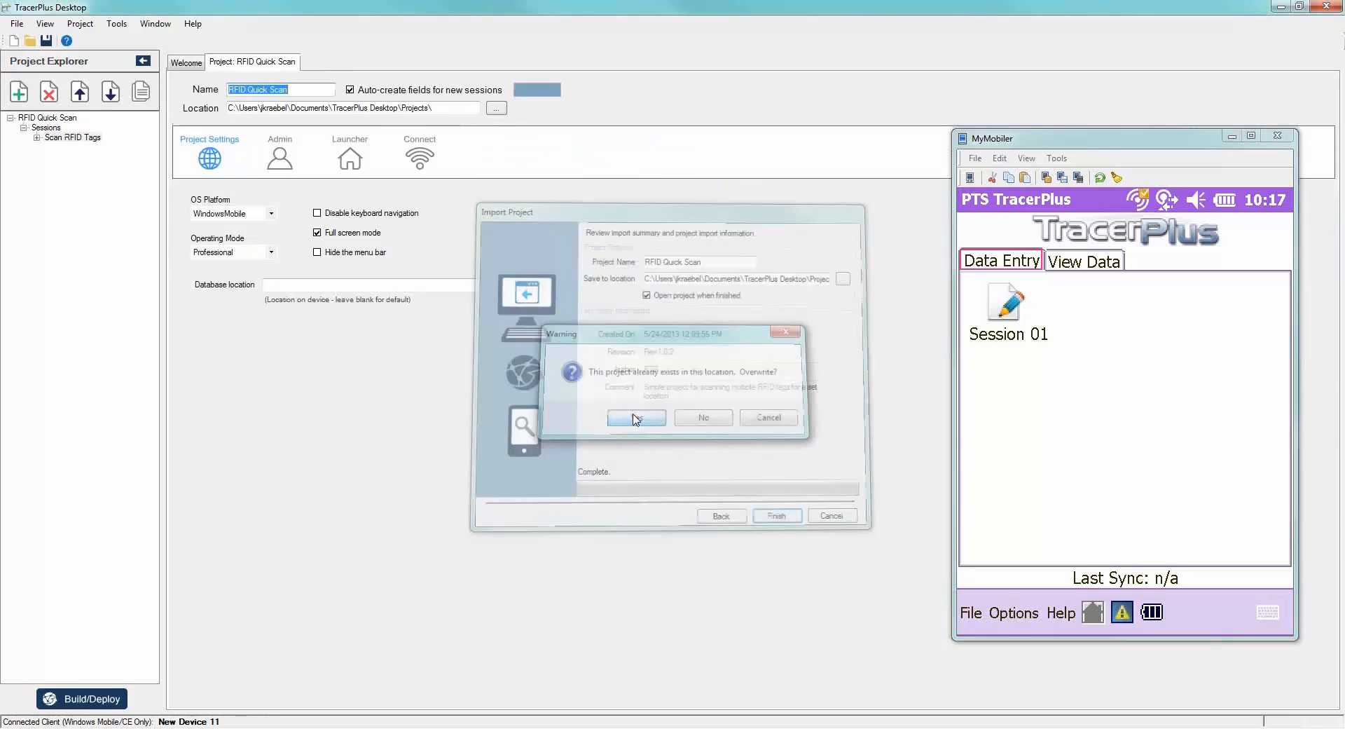
Open the Scan RFID Tags session and display its form in the Form Designer.
double_click(73, 137)
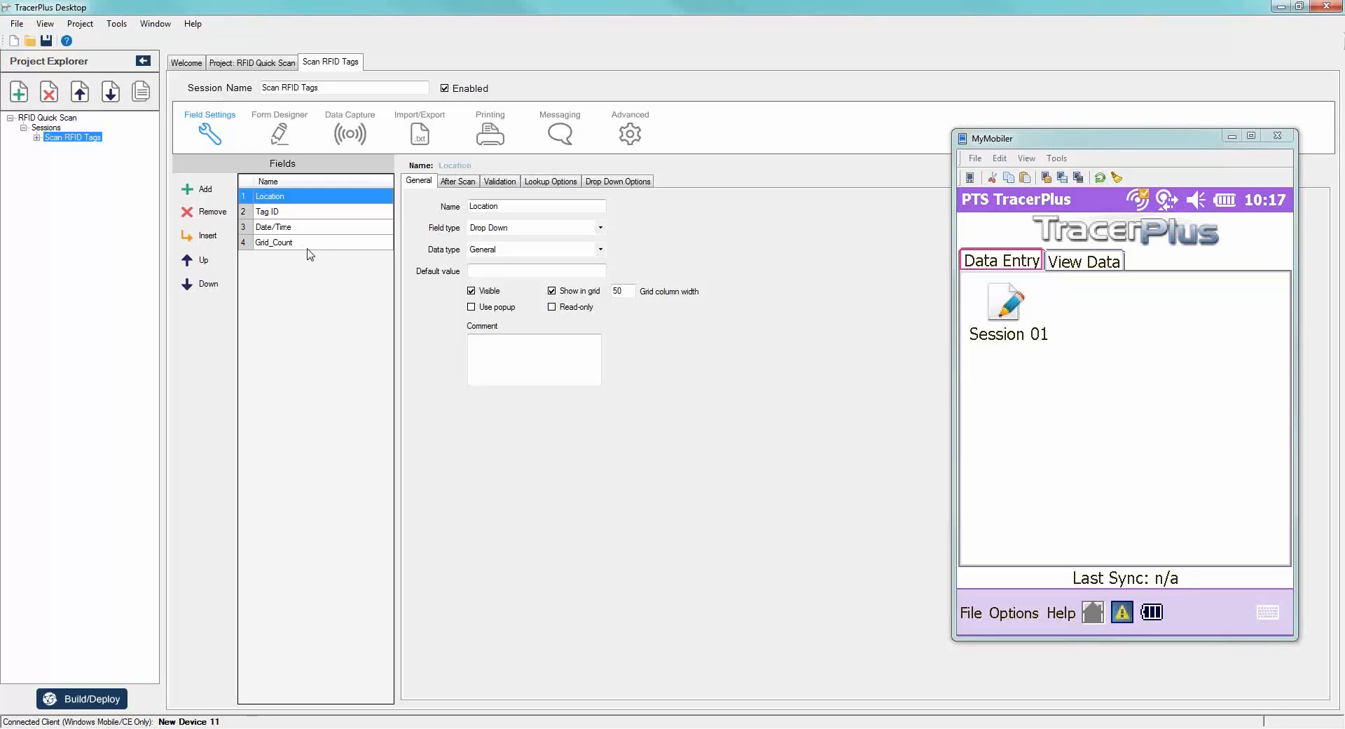
click(274, 140)
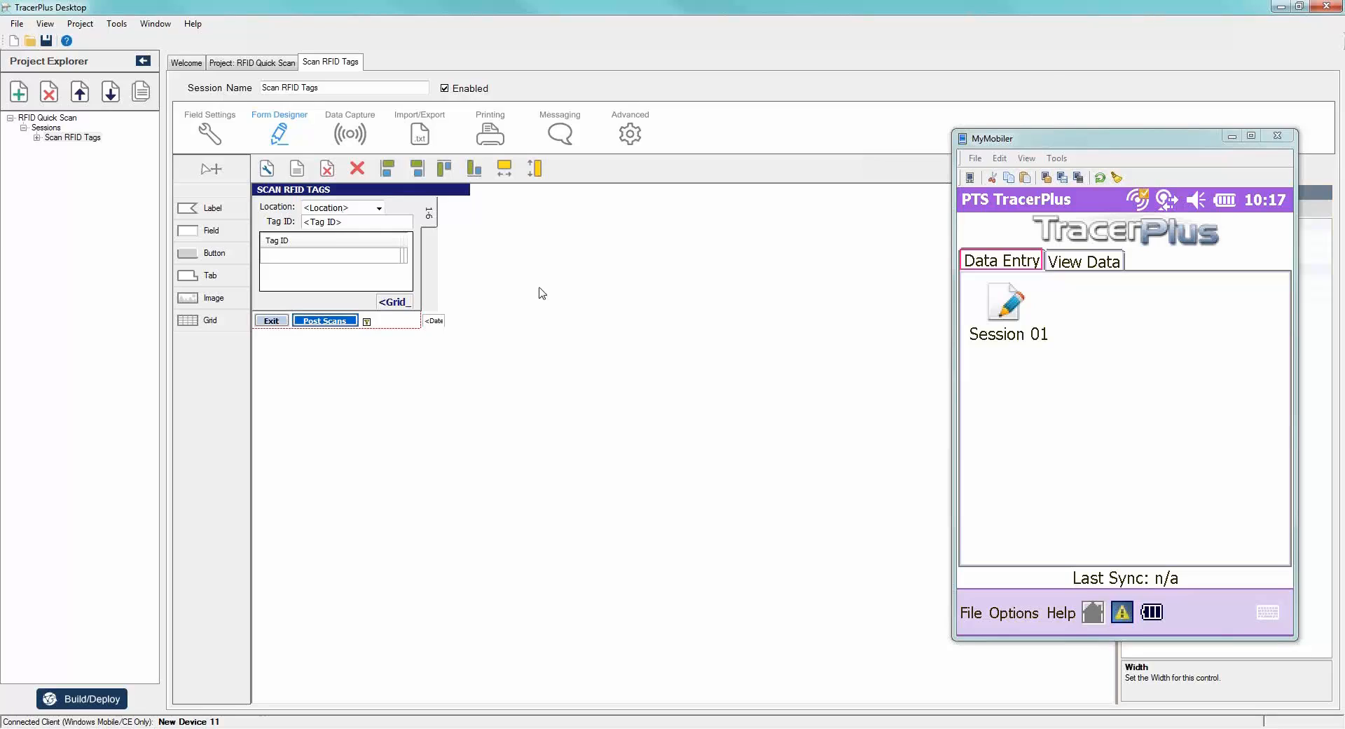
Deploy the RFID Quick Scan project to the Windows Mobile device and open the Scan RFID Tags session there.
click(273, 321)
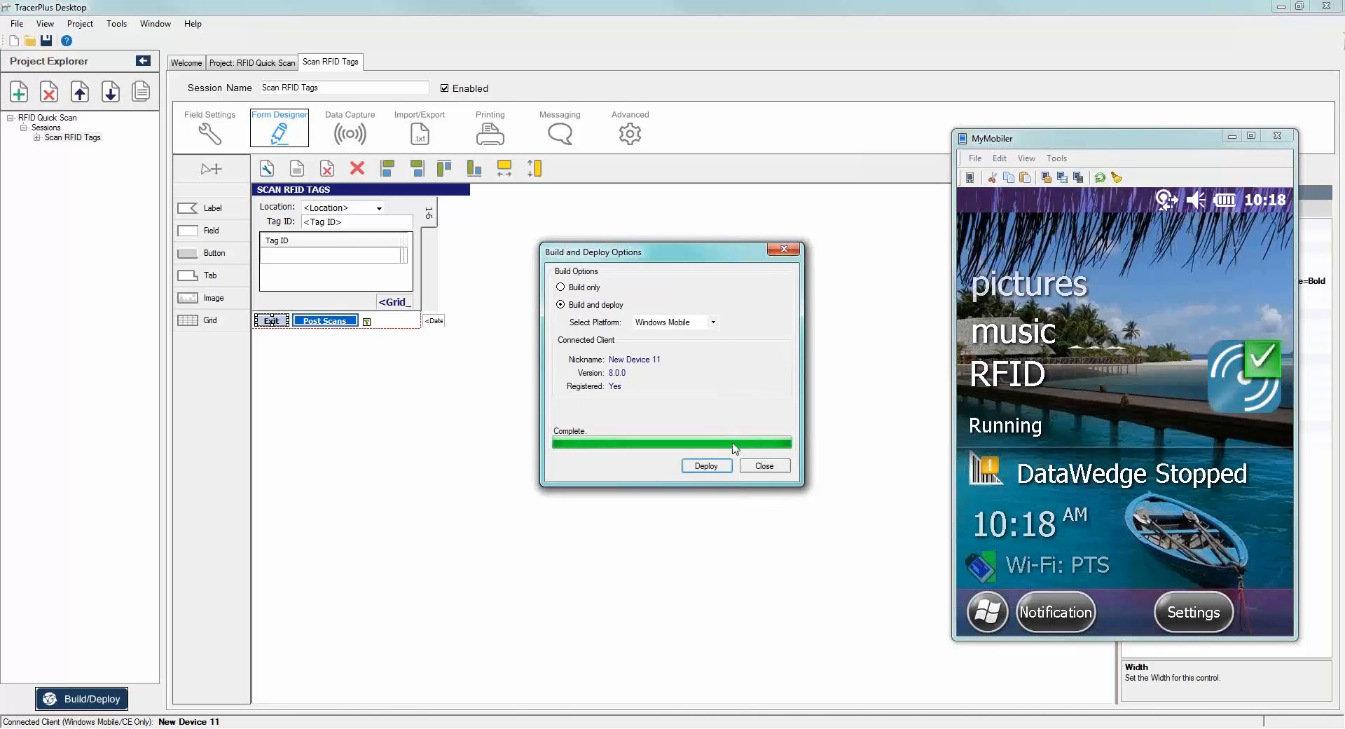
click(762, 467)
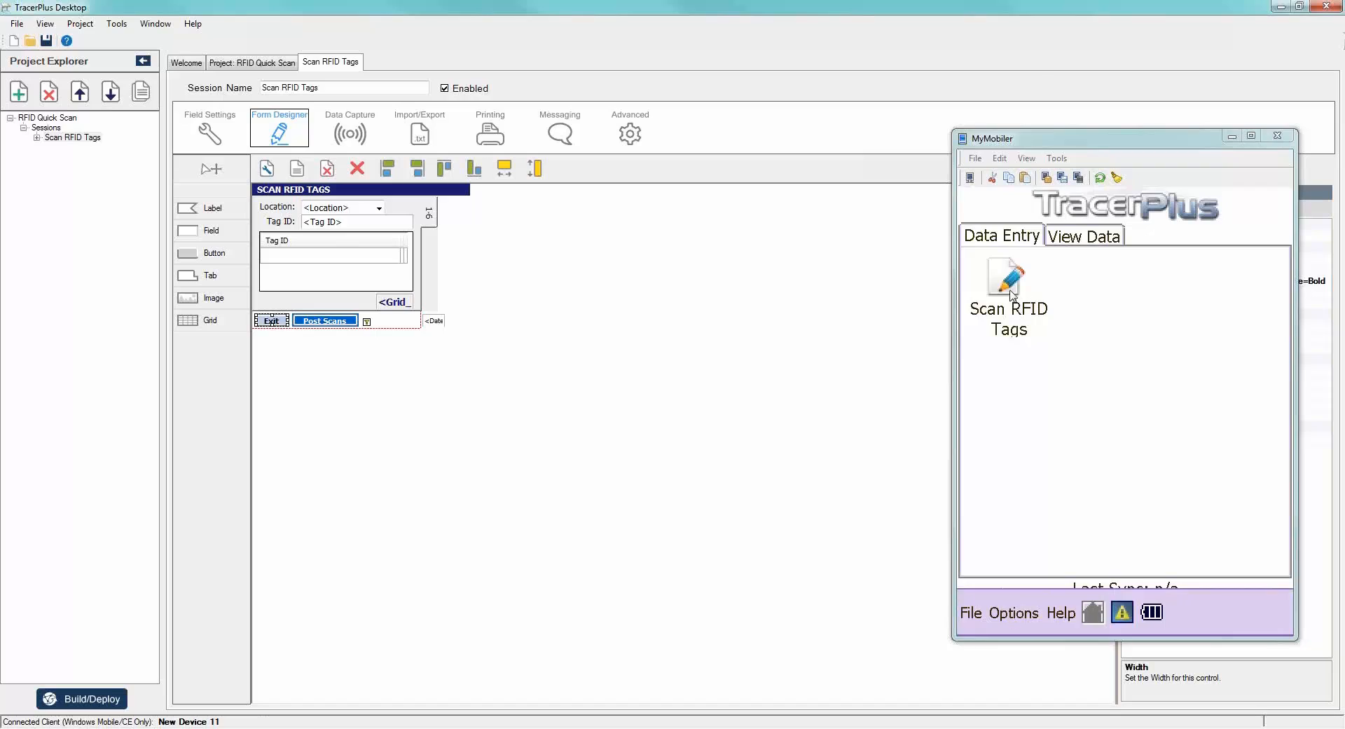
click(1013, 301)
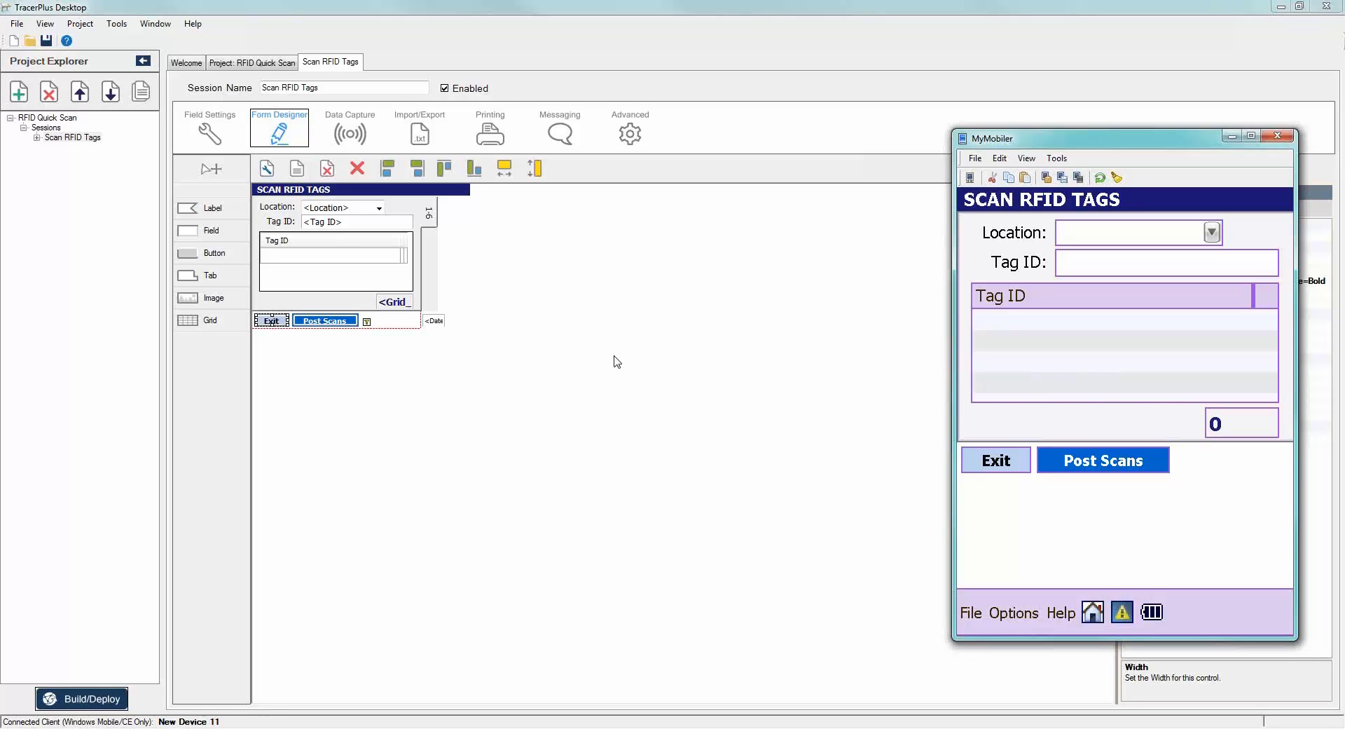
Set the height of the Scan RFID Tags form to 268.
click(553, 365)
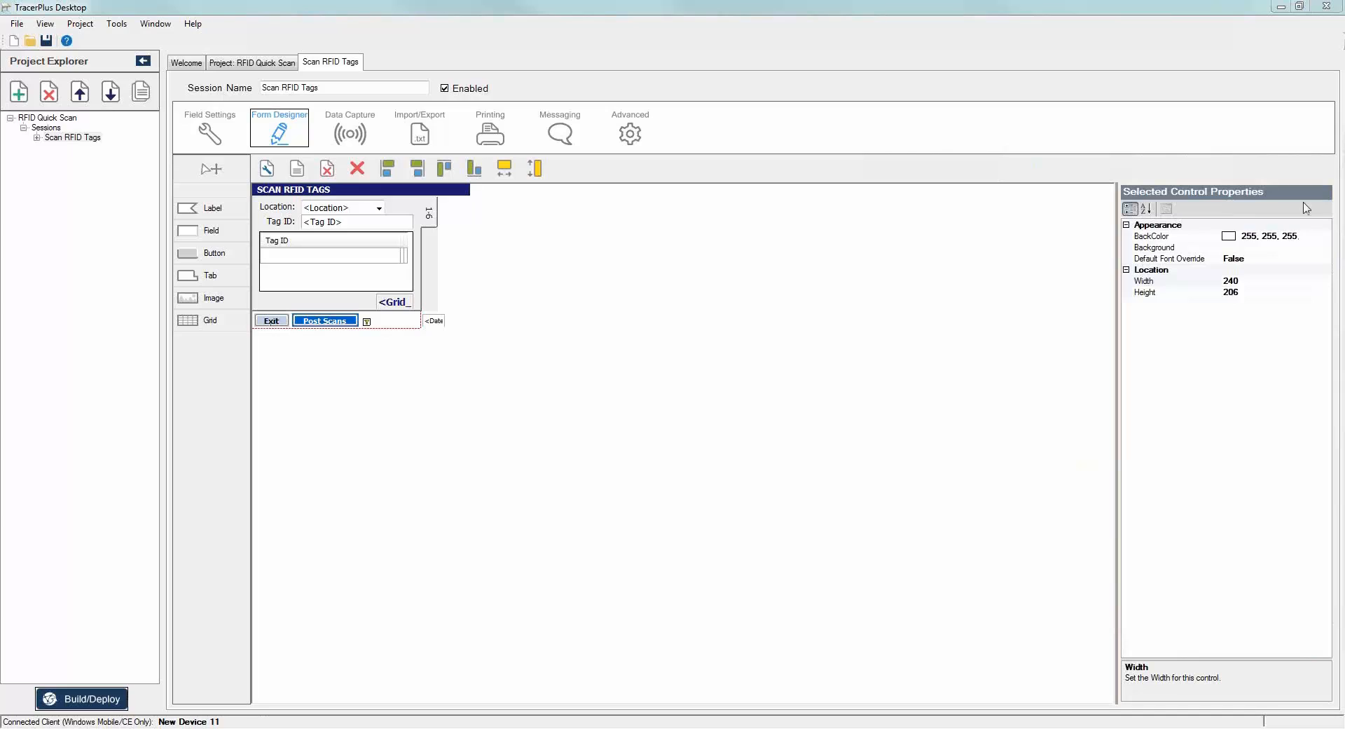
click(1259, 281)
click(1252, 291)
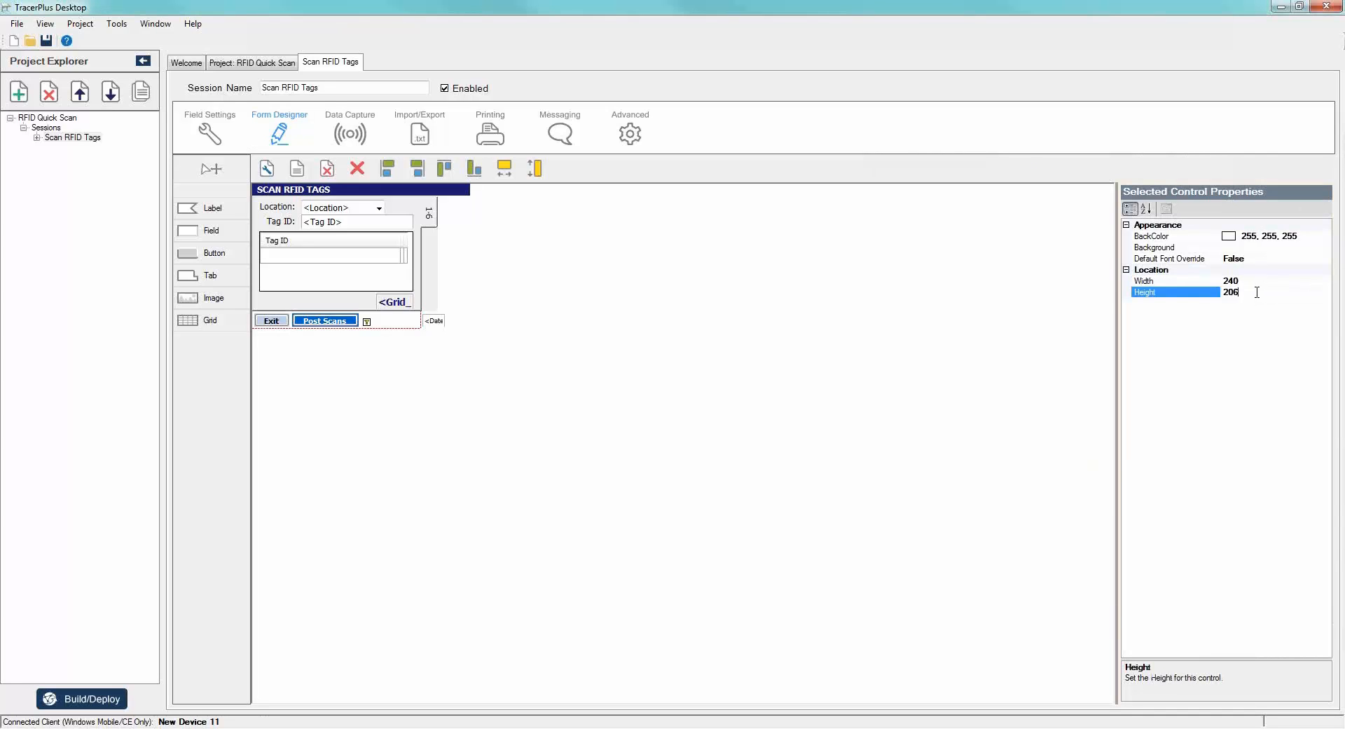
key(BackSpace)
key(BackSpace)
text(68)
key(Return)
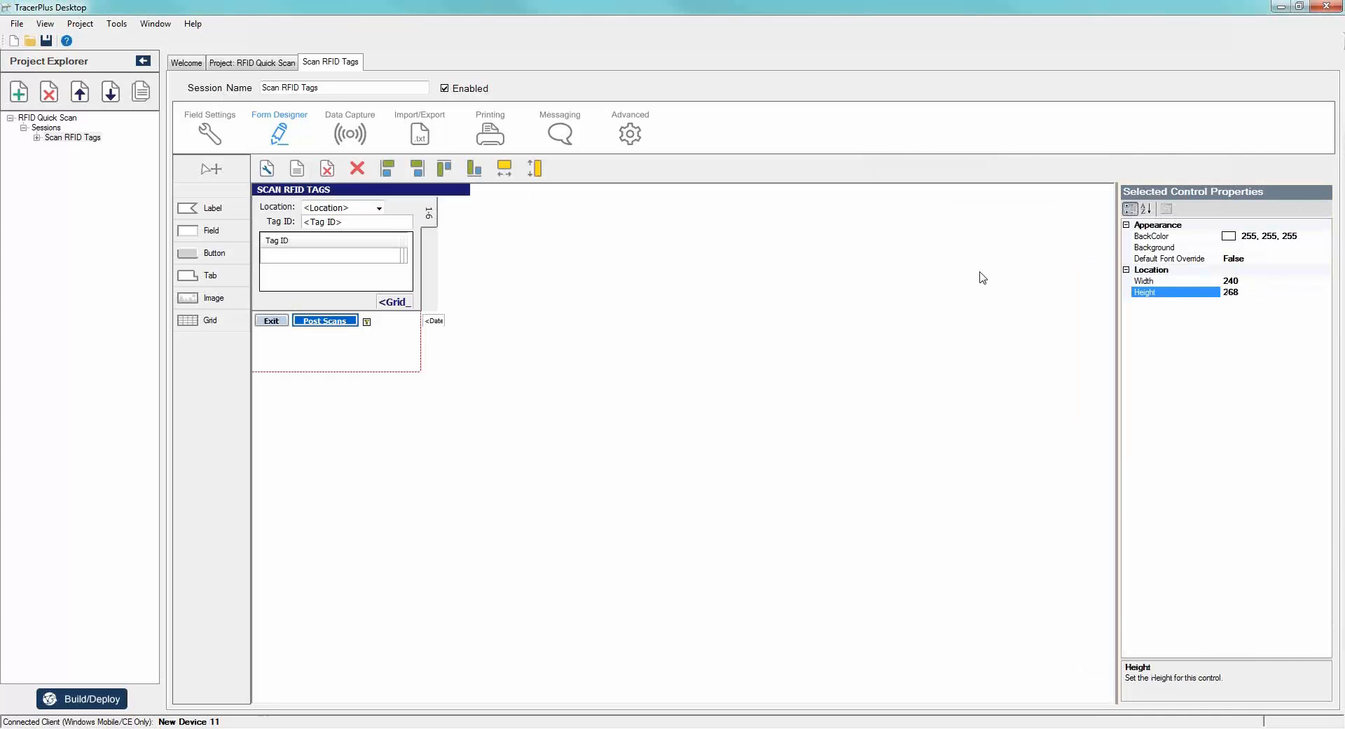
Move the Exit and Post Scans buttons, with the small control beside them, down to the form's lower edge.
click(272, 321)
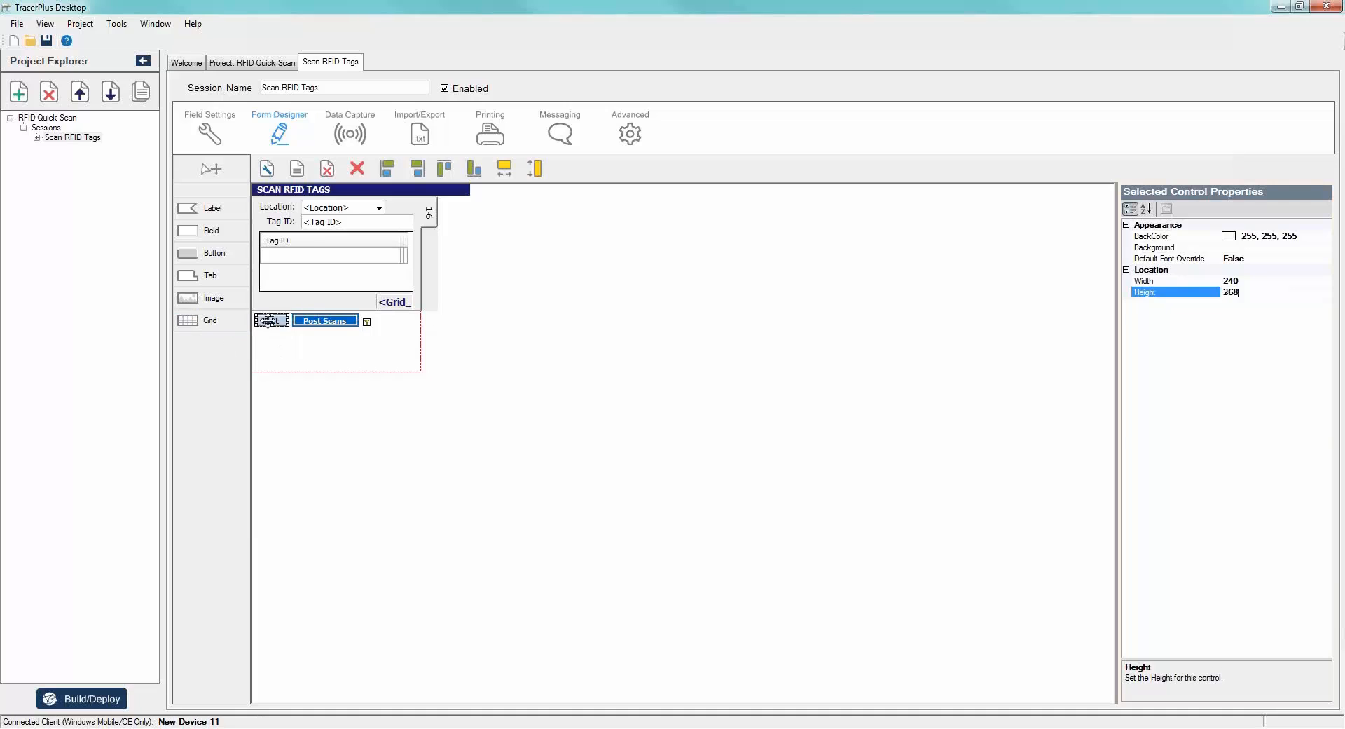
ctrl+click(308, 323)
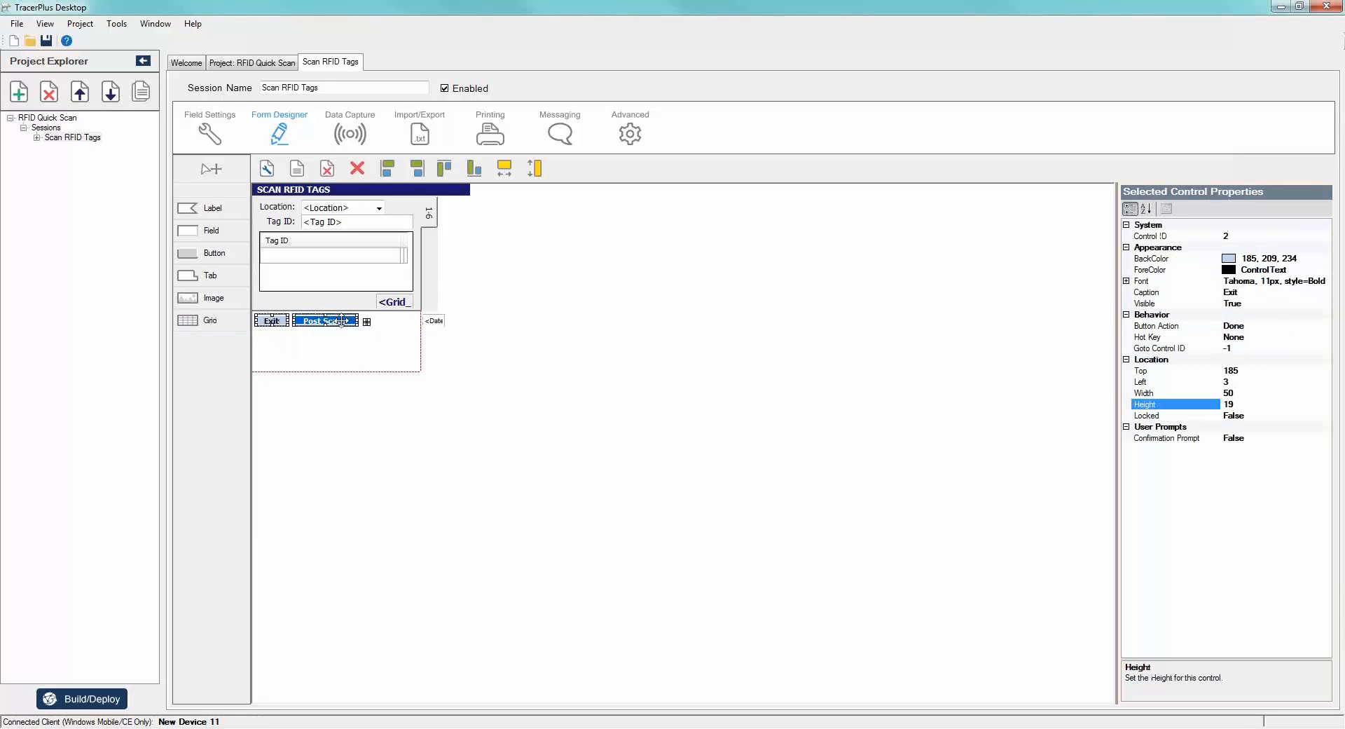
drag(342, 319, 346, 346)
Extend the 1-6 tab control down to just above the buttons and move the Grid_Count field to its lower edge.
click(359, 298)
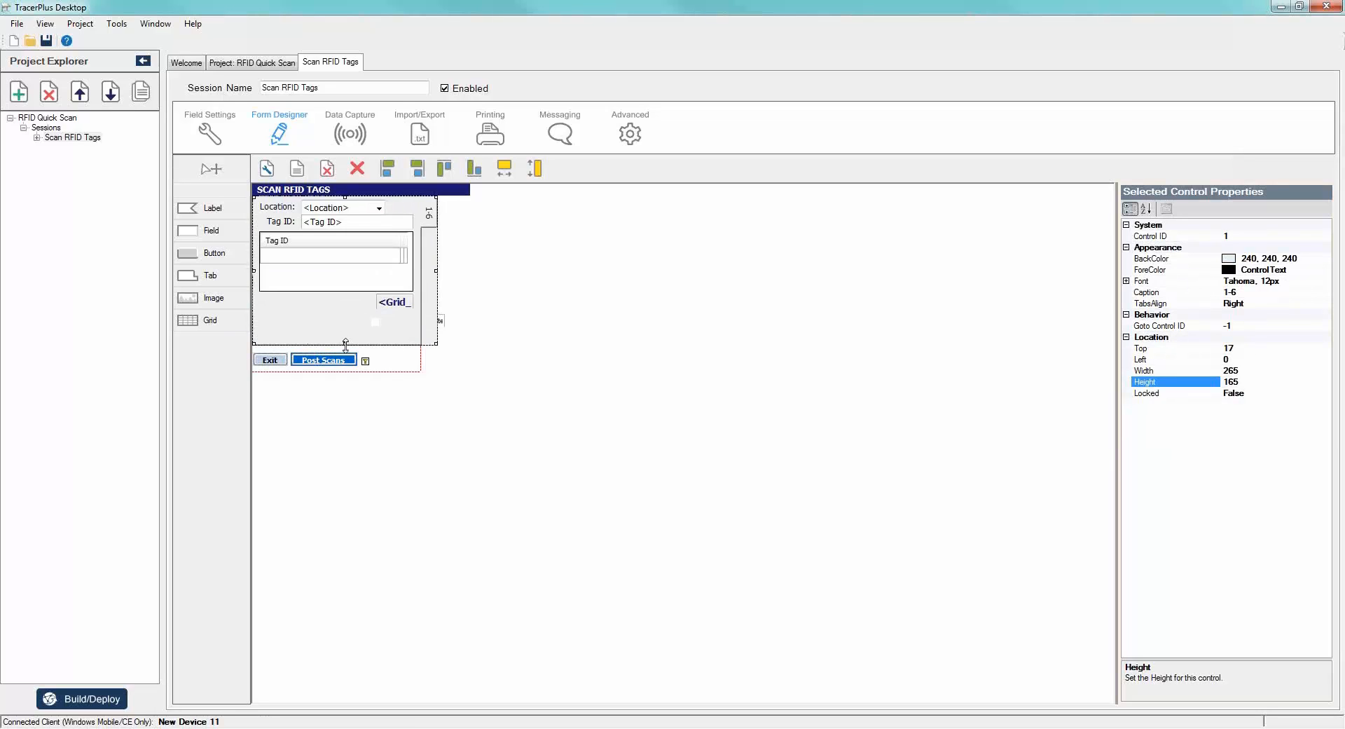
click(393, 331)
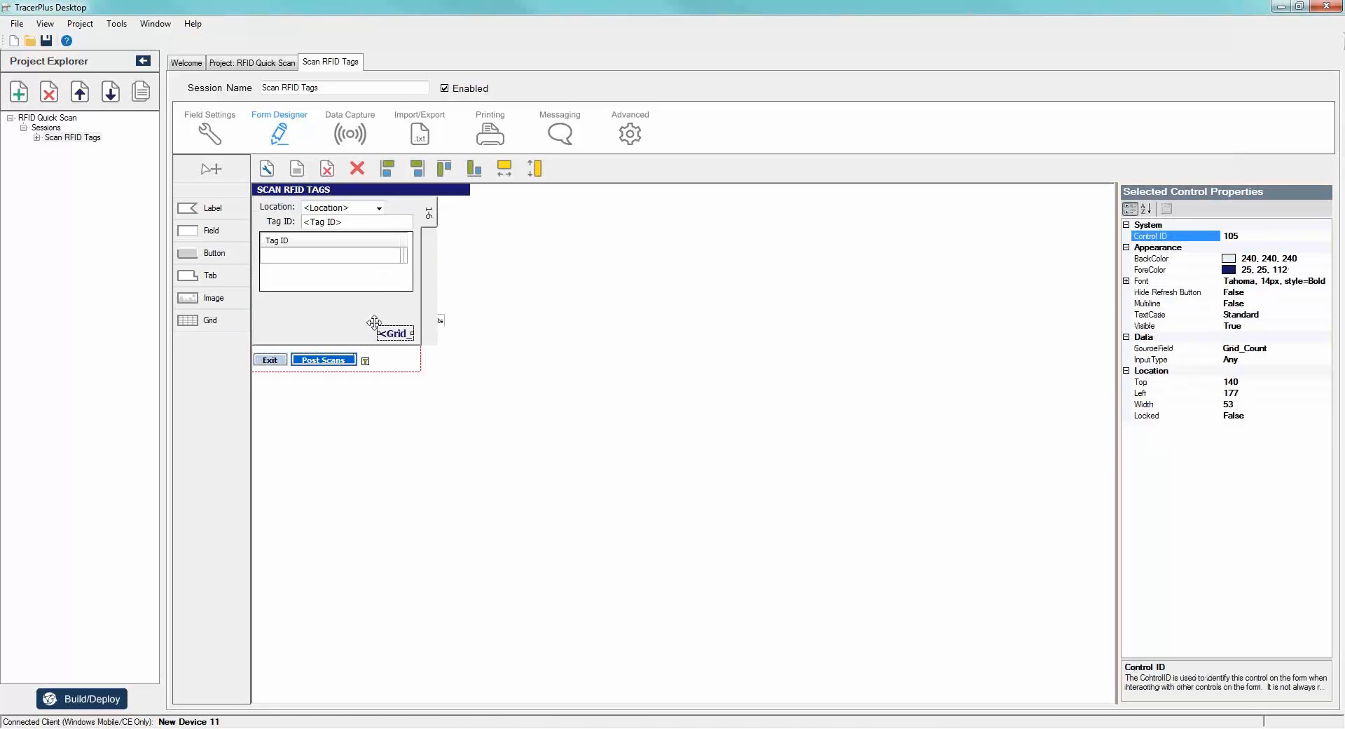
Delete the small blank label above the Grid_Count field.
click(375, 322)
click(357, 169)
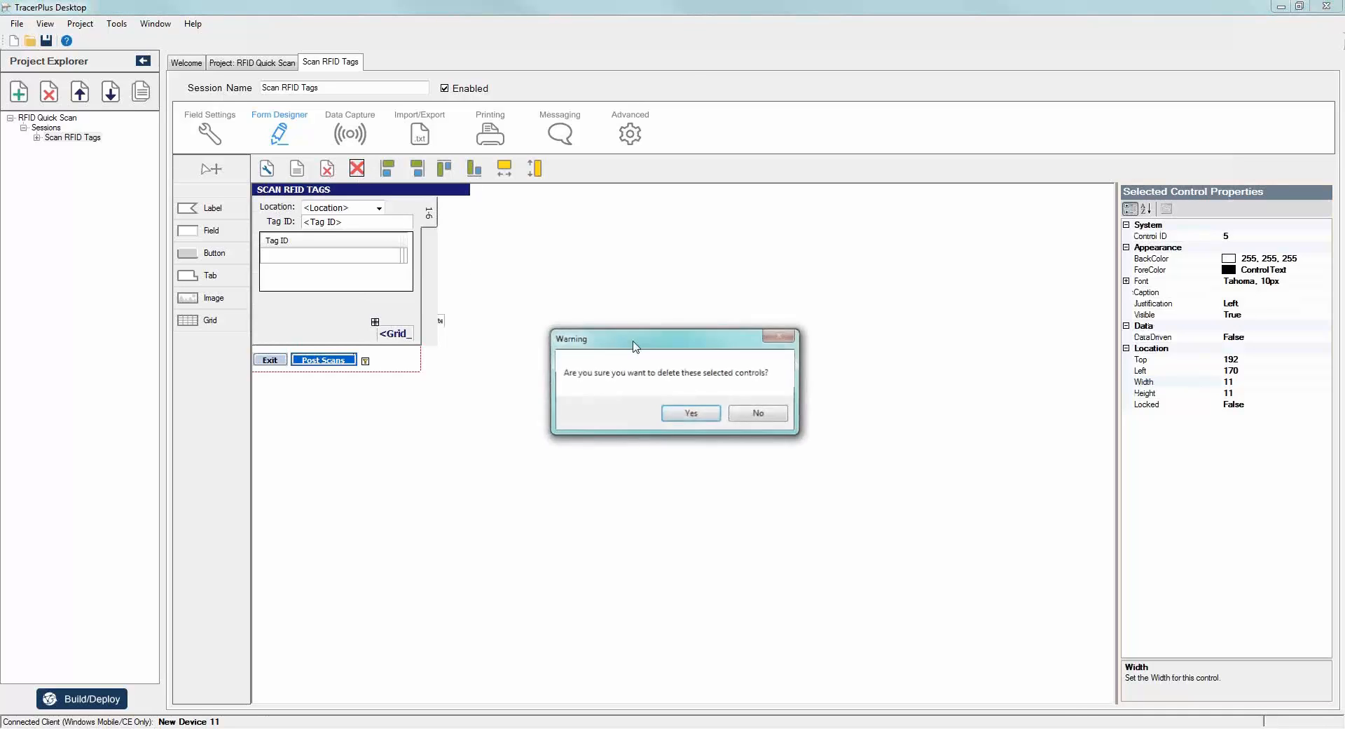
click(689, 416)
Extend the Tag ID grid's lower edge down to just above the Grid_Count field.
click(331, 288)
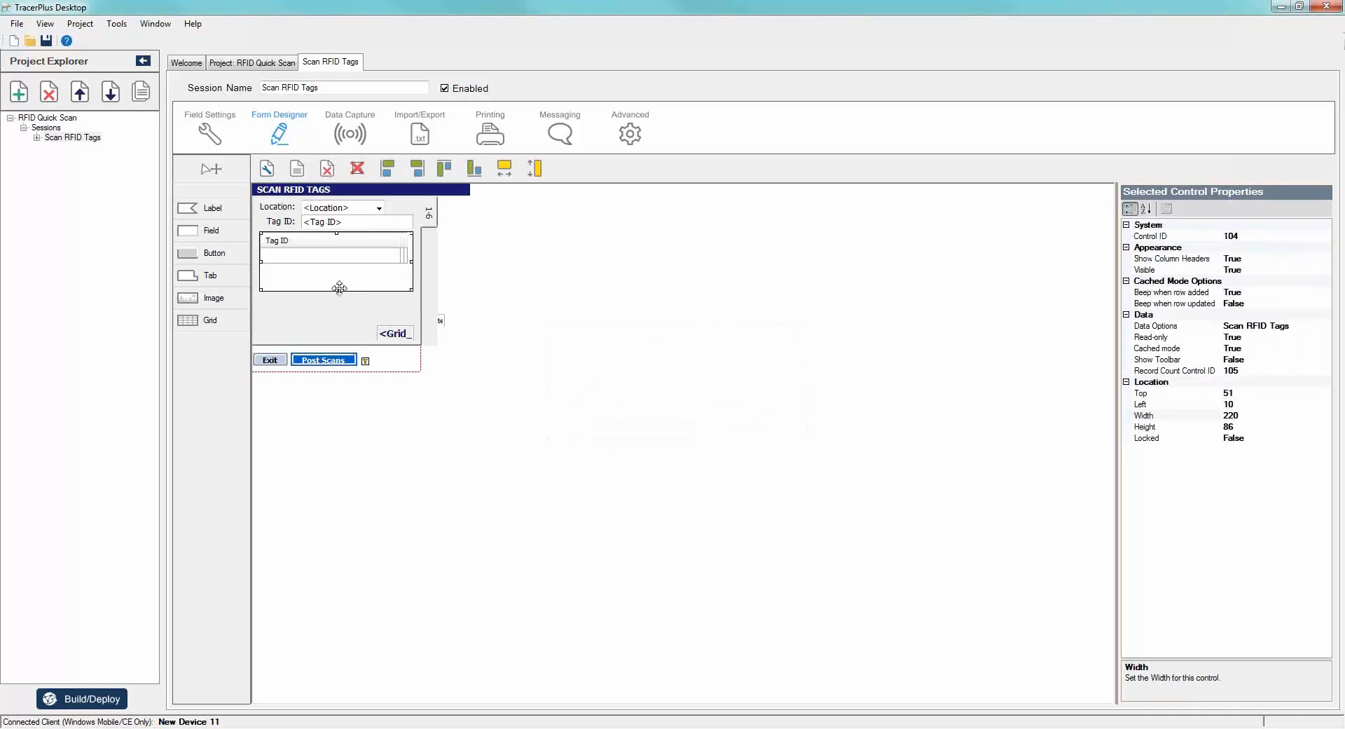
drag(334, 290, 334, 322)
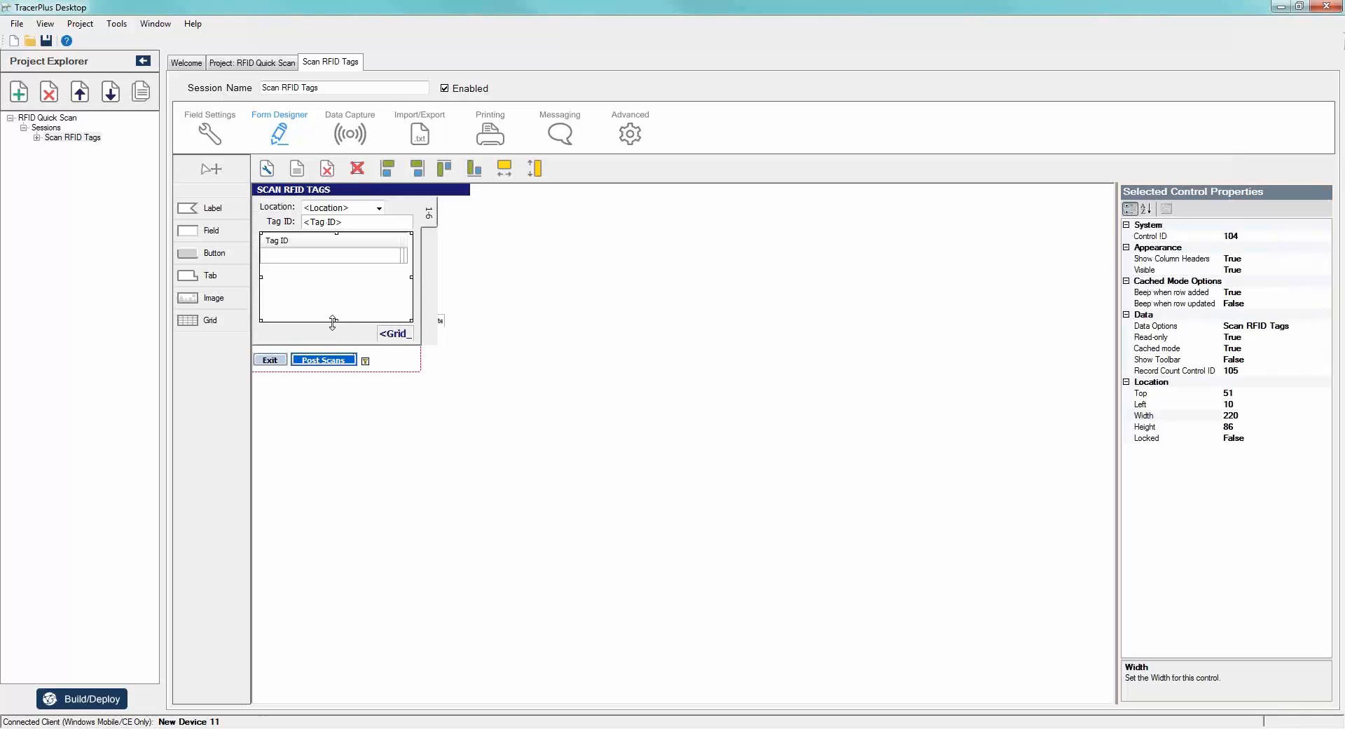
click(591, 671)
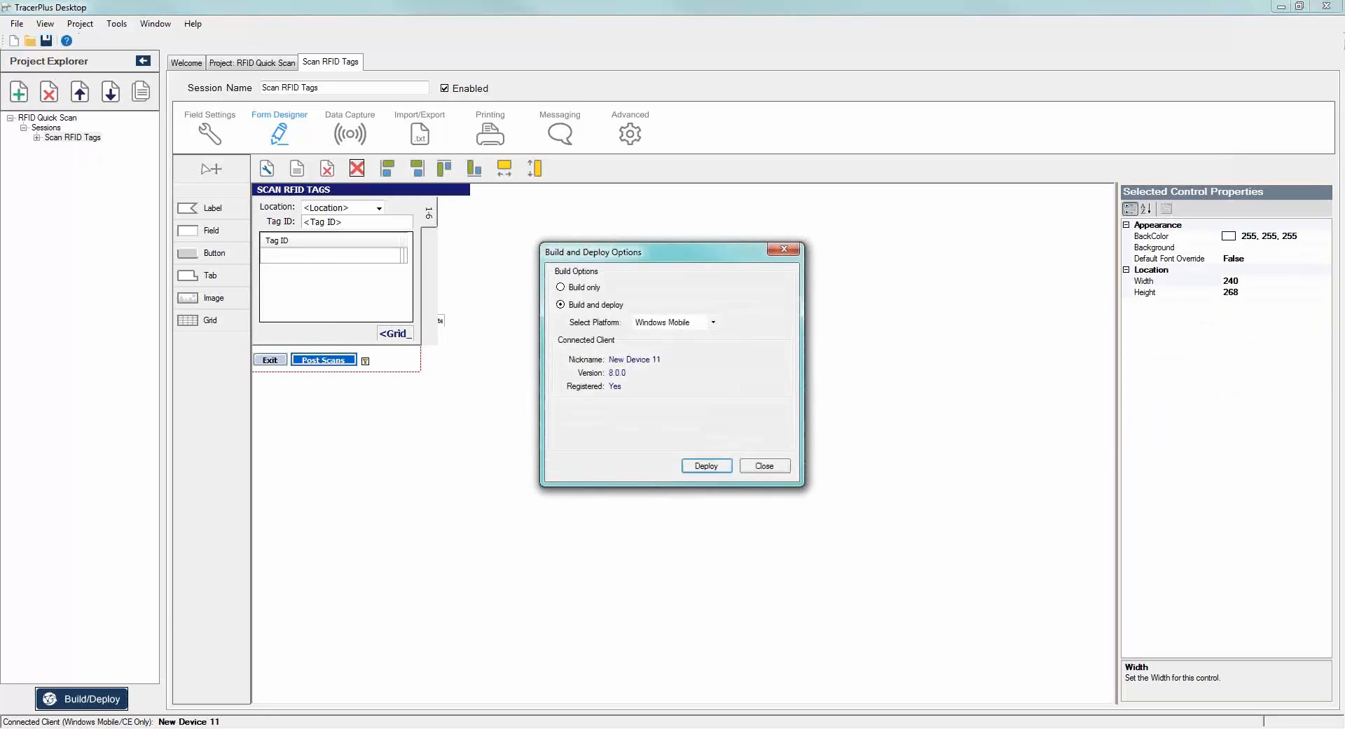
Build and deploy the project to the connected Windows Mobile device and bring the MyMobiler device view on screen.
click(716, 466)
drag(1344, 140, 1112, 120)
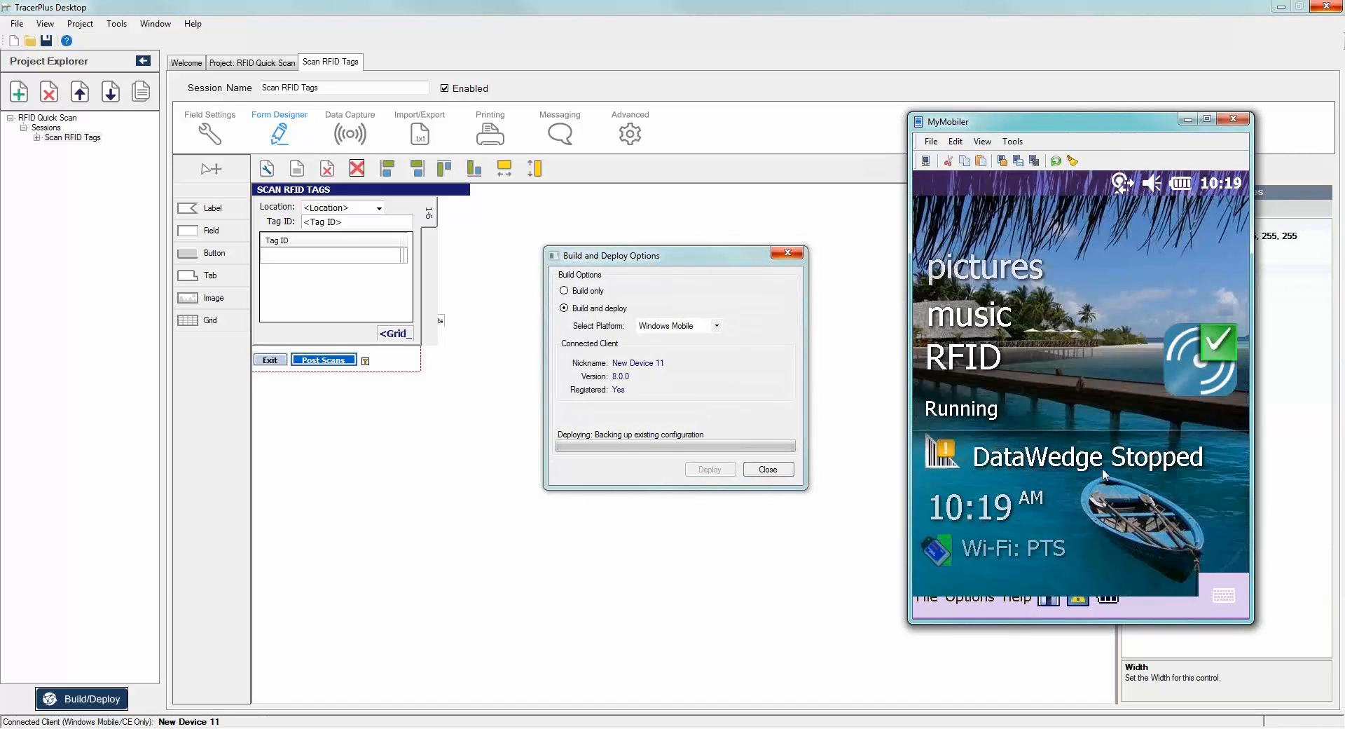
click(765, 466)
Open the Scan RFID Tags entry form on the device to check its layout, and exit it again.
click(1074, 335)
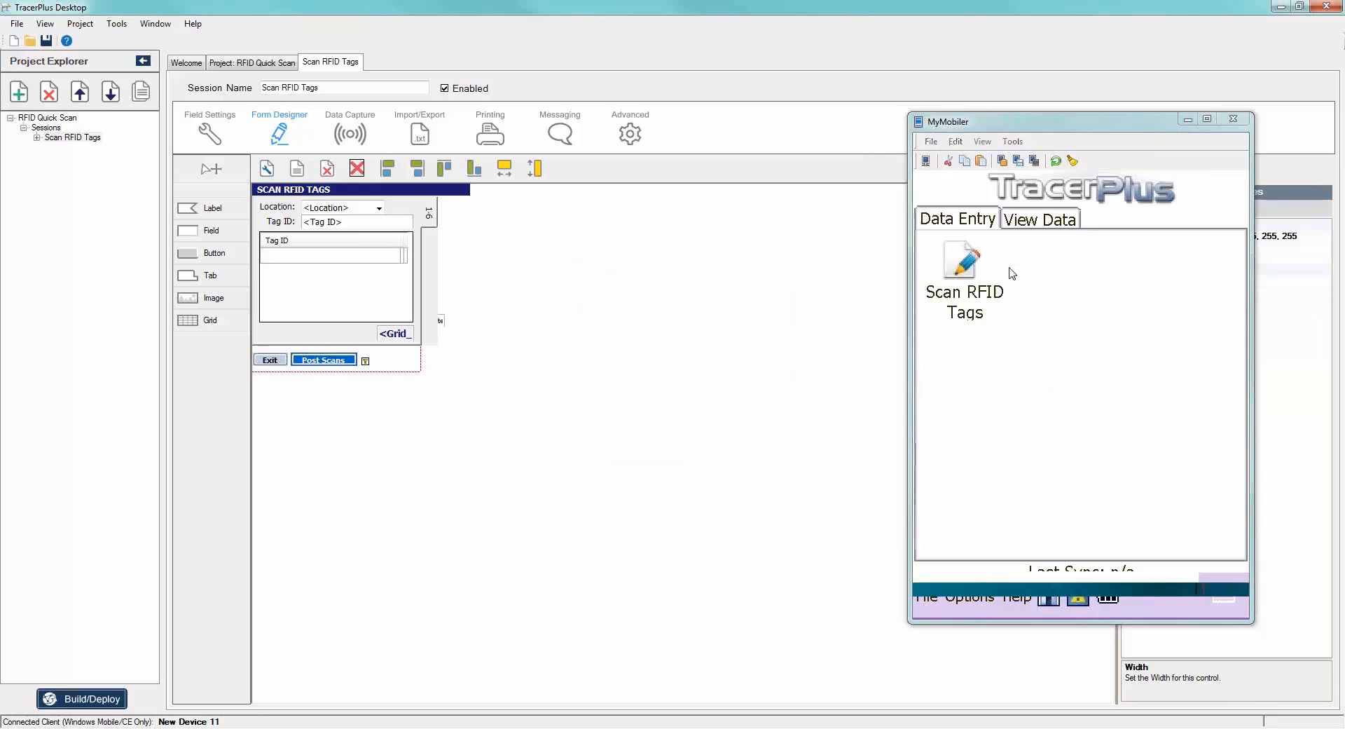
click(964, 276)
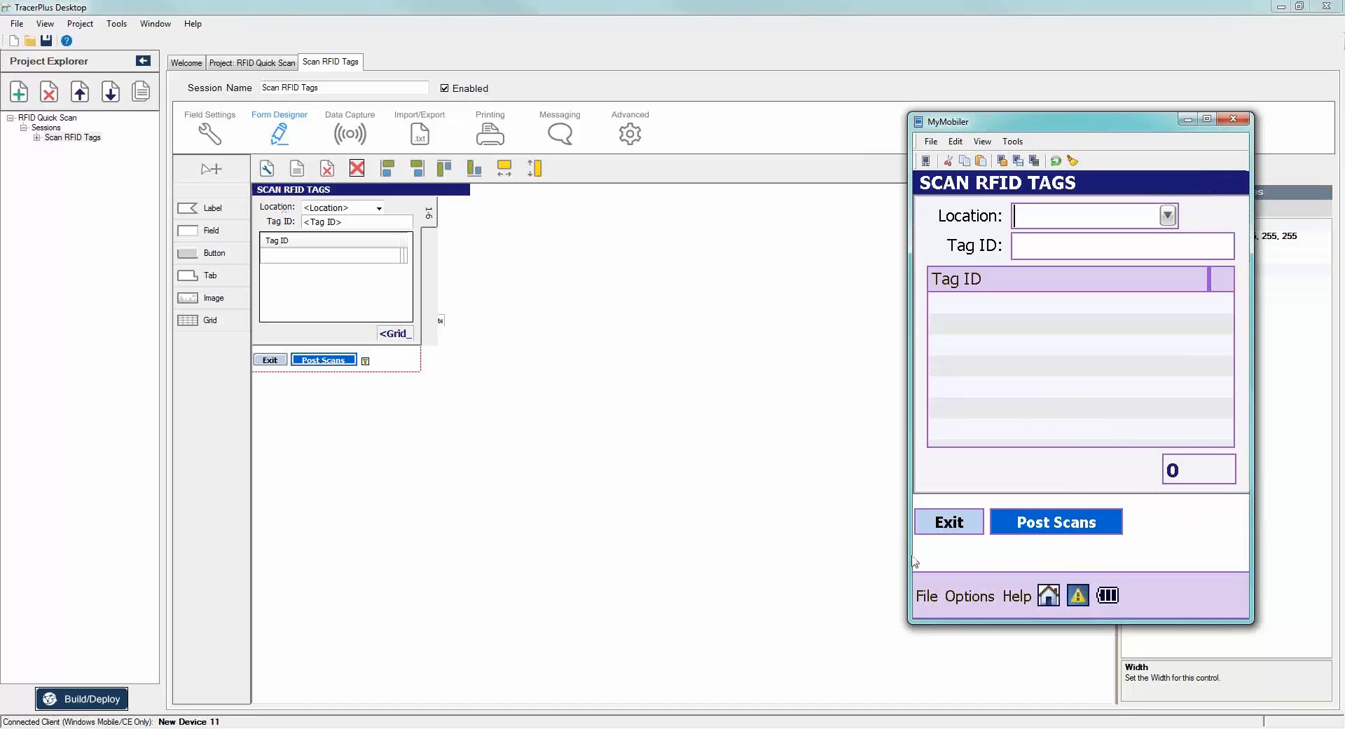
click(944, 531)
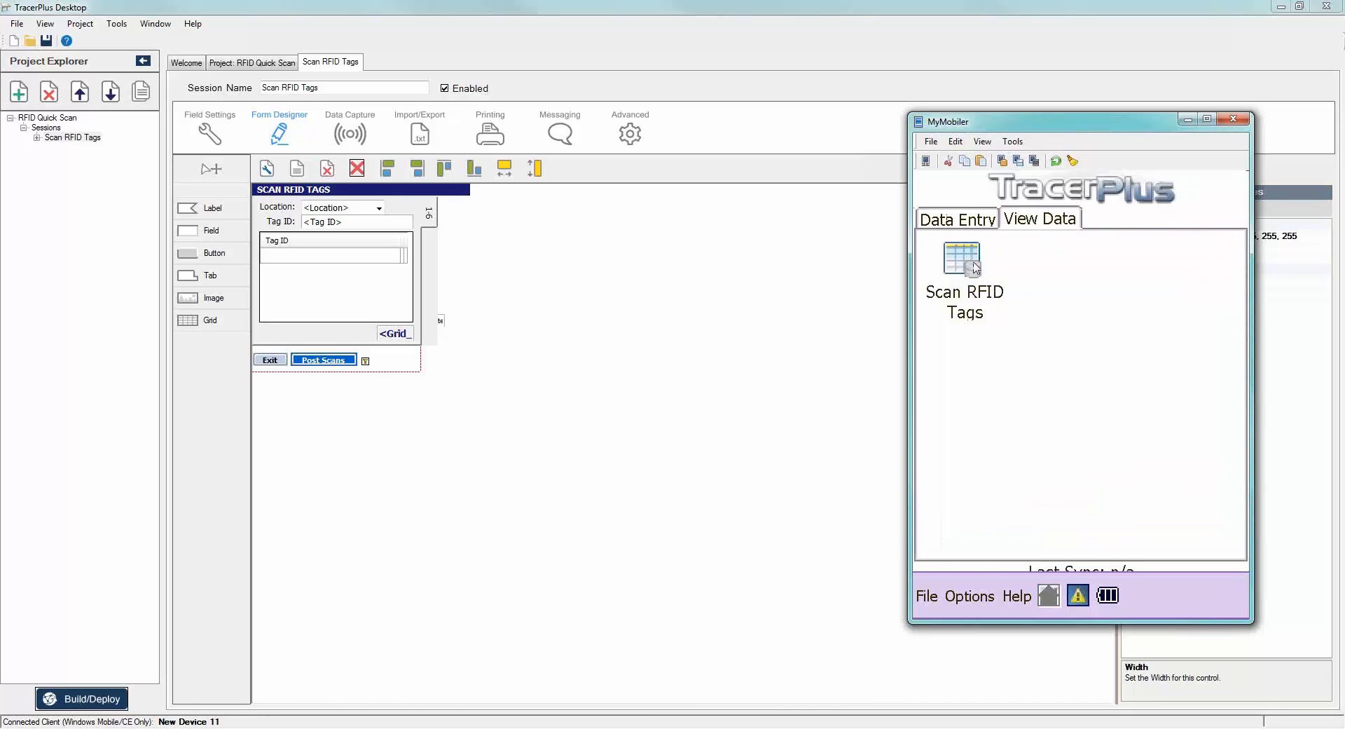
Delete all existing records of the Scan RFID Tags session on the device and return to its home screen.
click(967, 305)
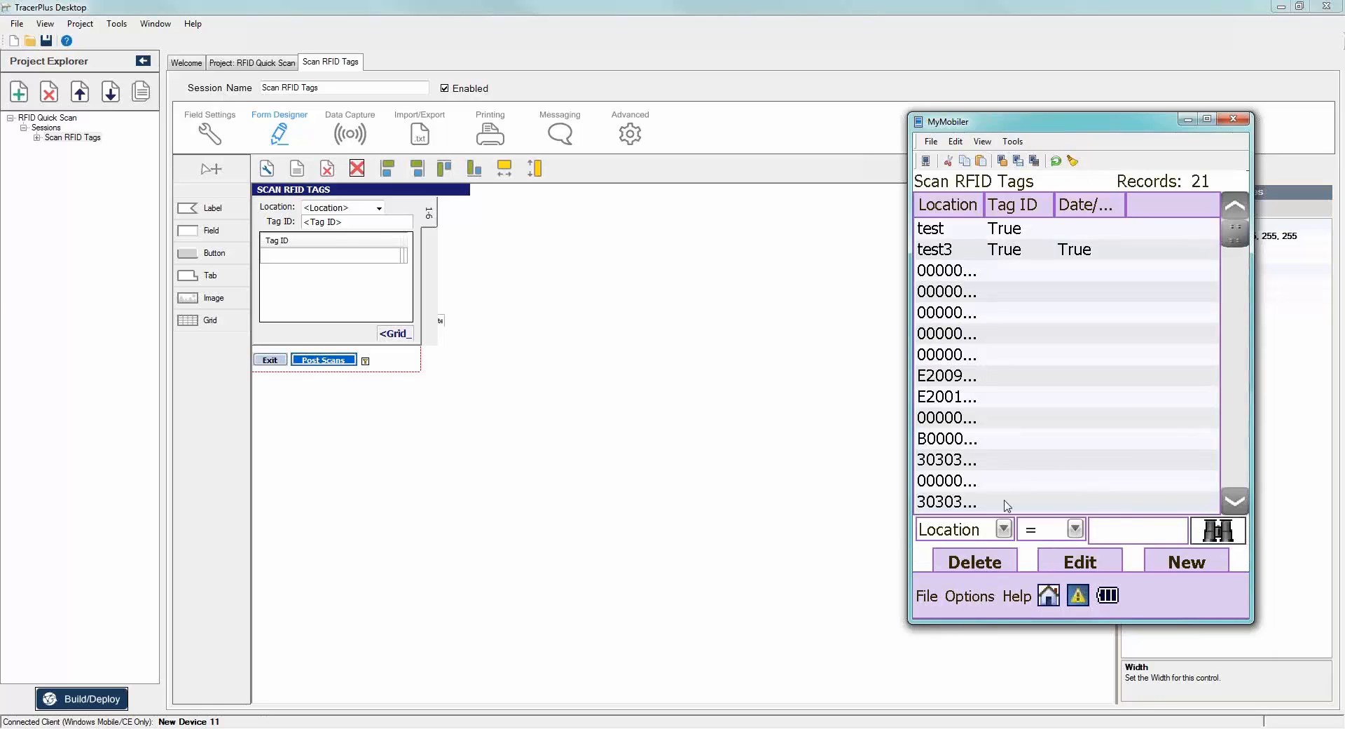
click(970, 596)
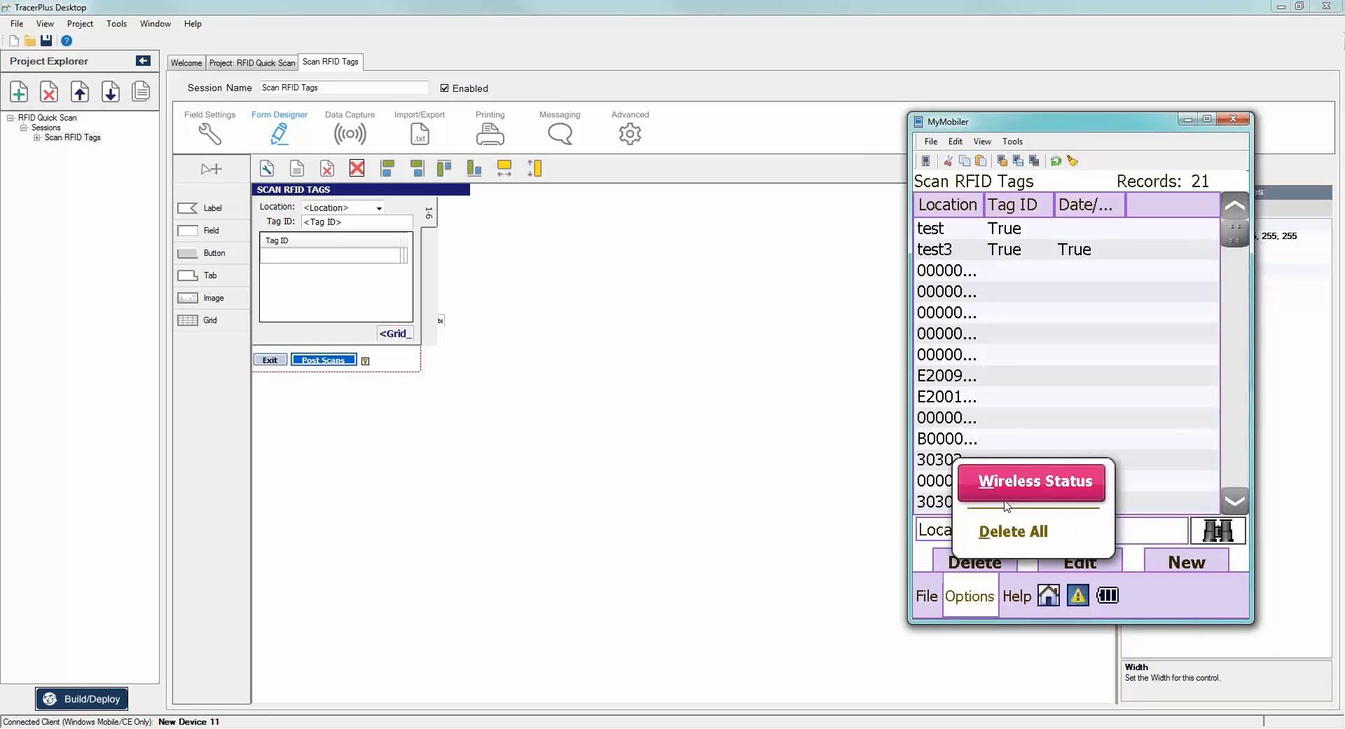
key(Return)
click(1041, 426)
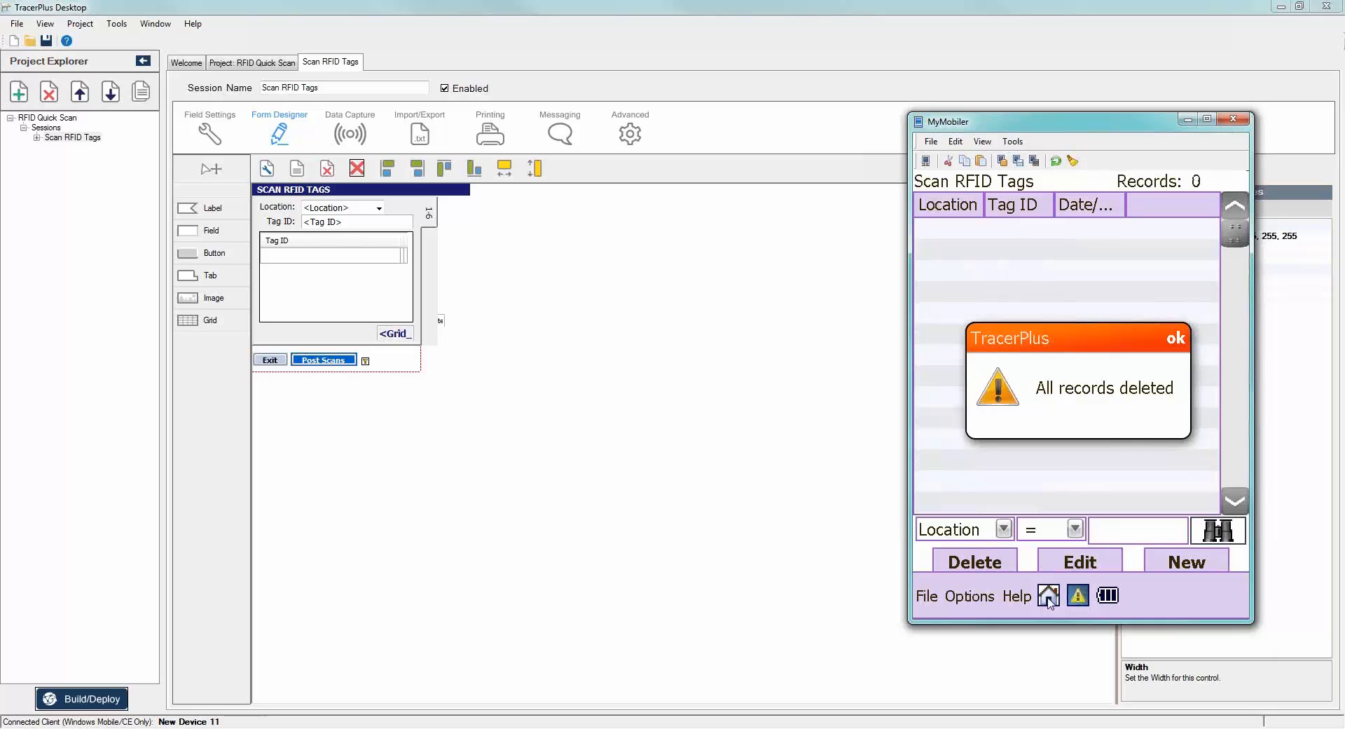
click(1179, 339)
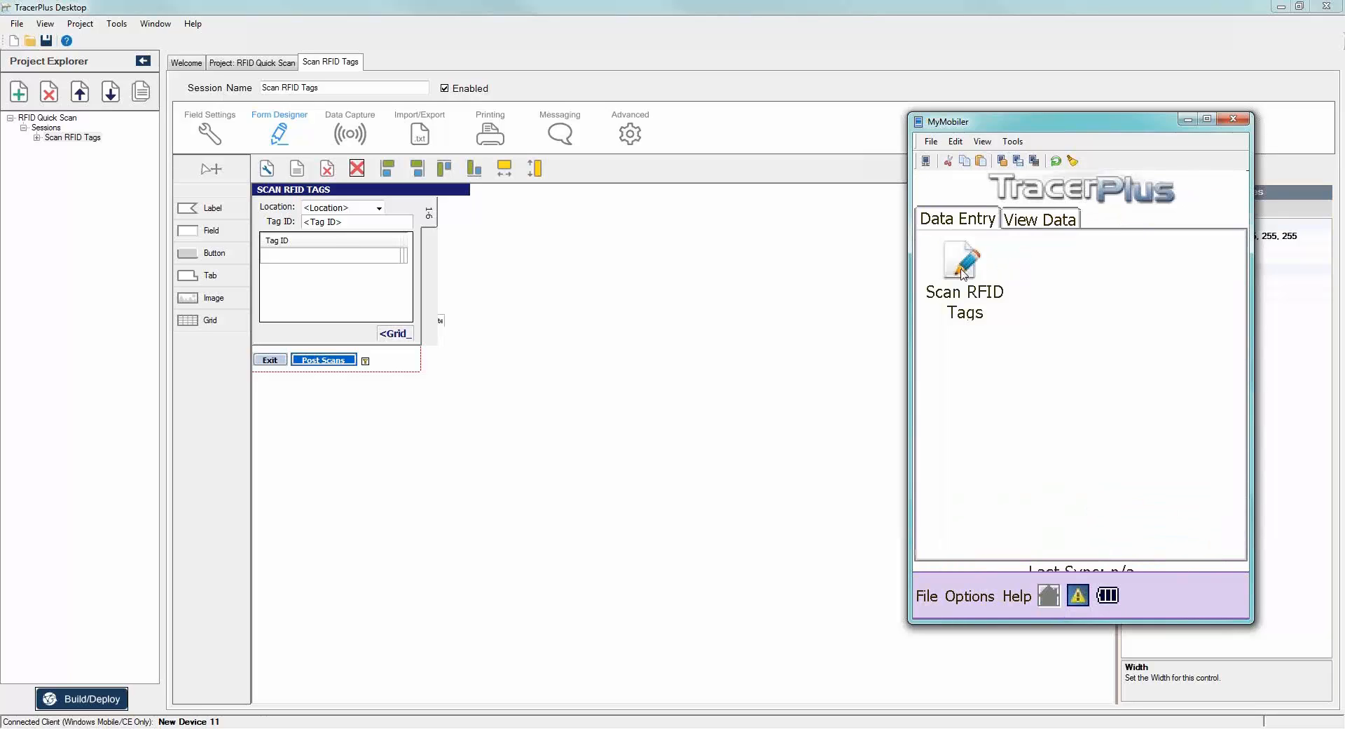
Open the Scan RFID Tags entry form on the device and set the Location to Room 101.
click(963, 270)
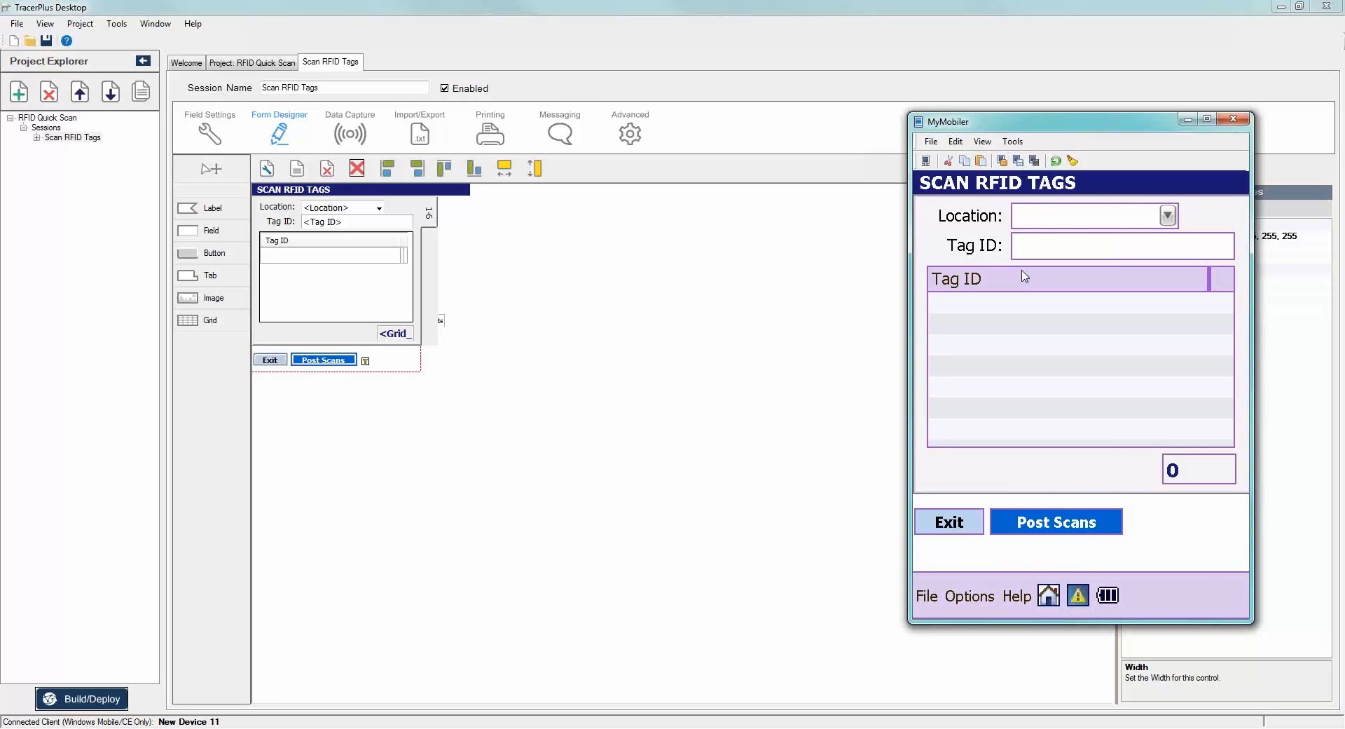
click(1168, 216)
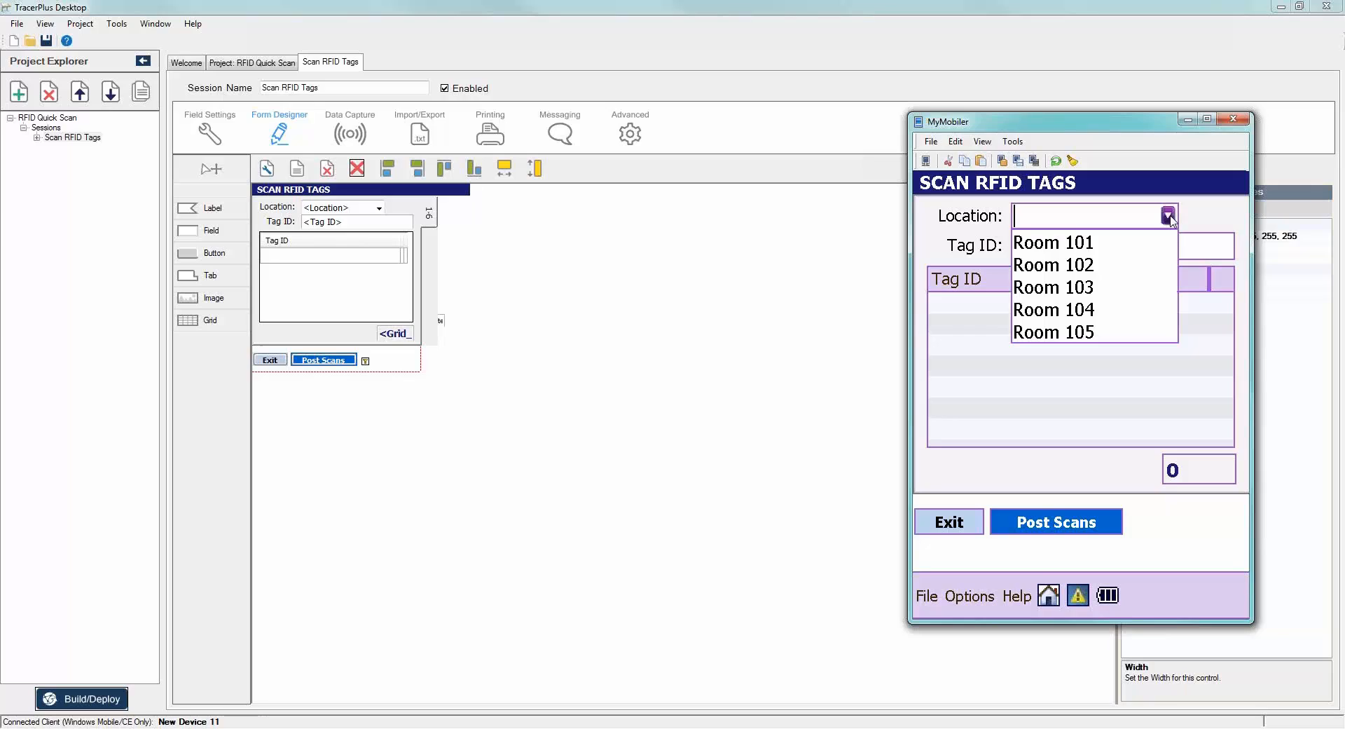
click(1032, 246)
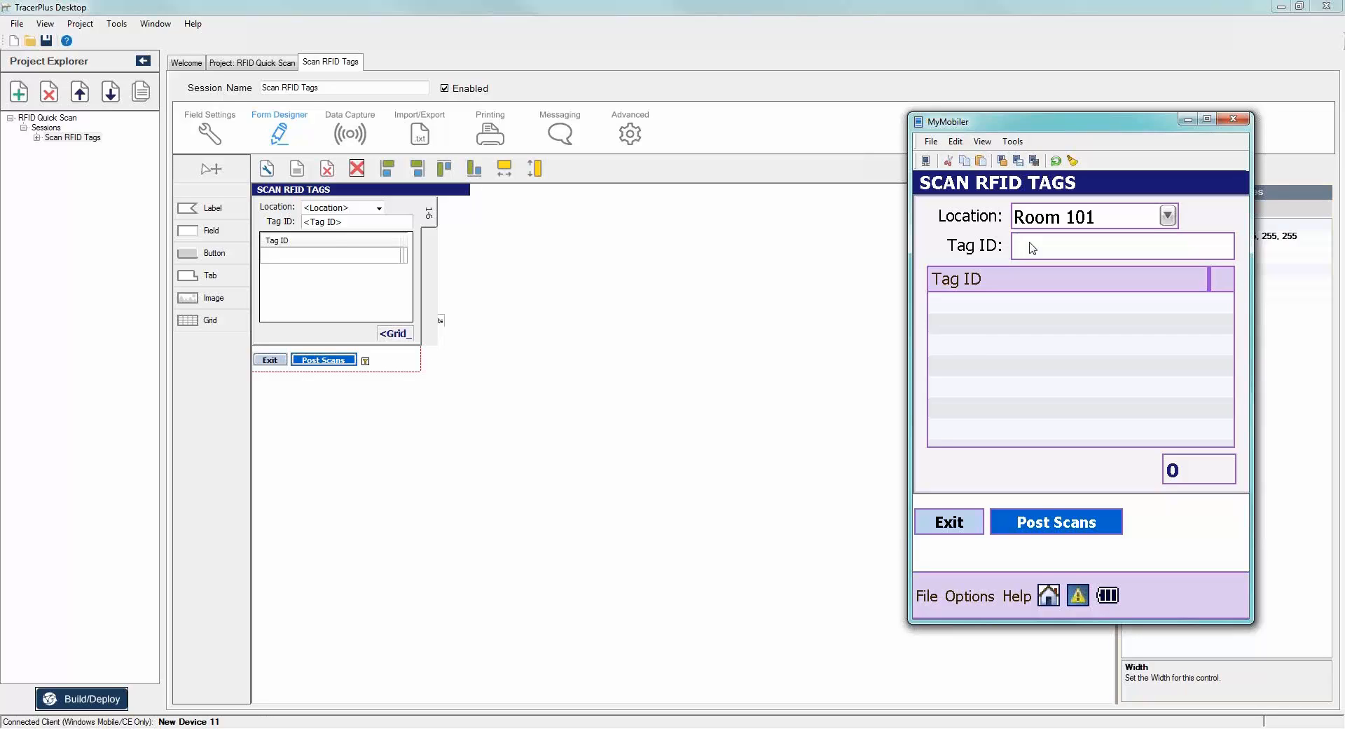
Enable the RFID scanner in the session's data capture settings and redeploy the project to the Windows Mobile device.
click(350, 133)
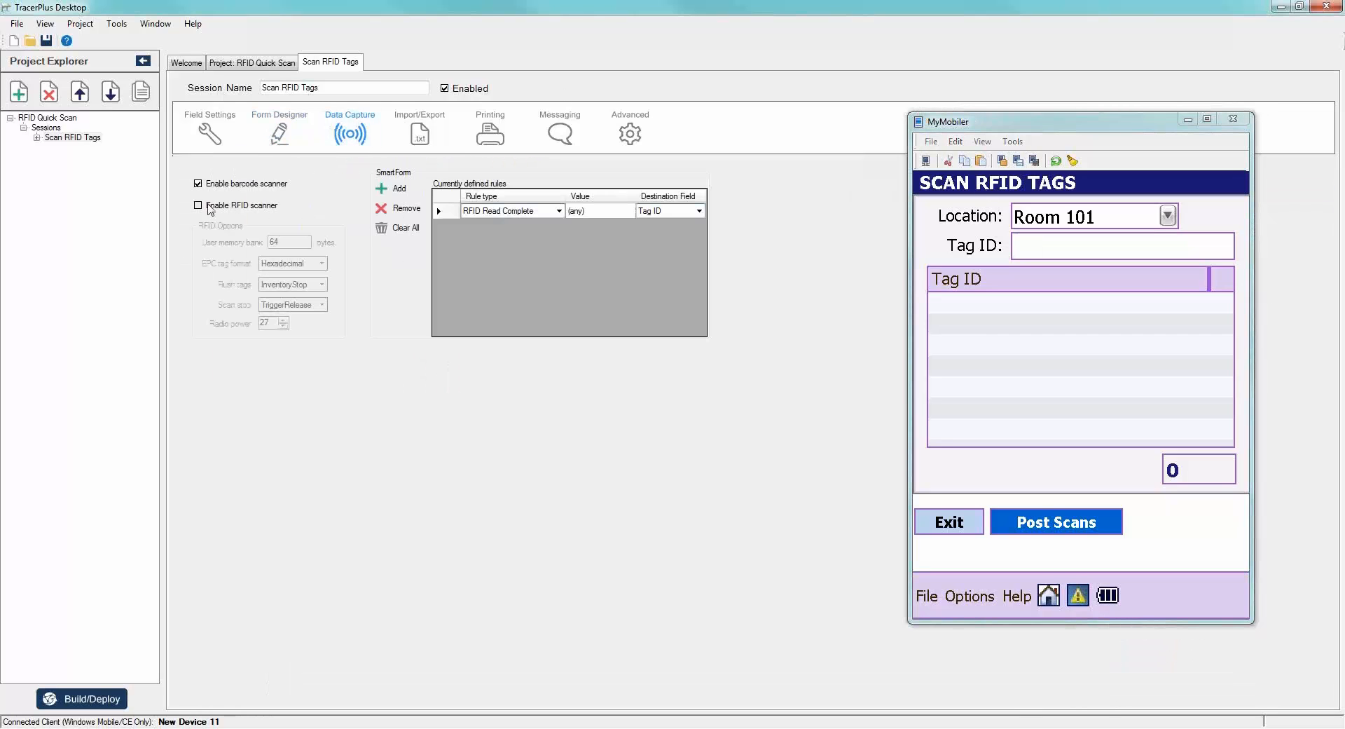
click(209, 209)
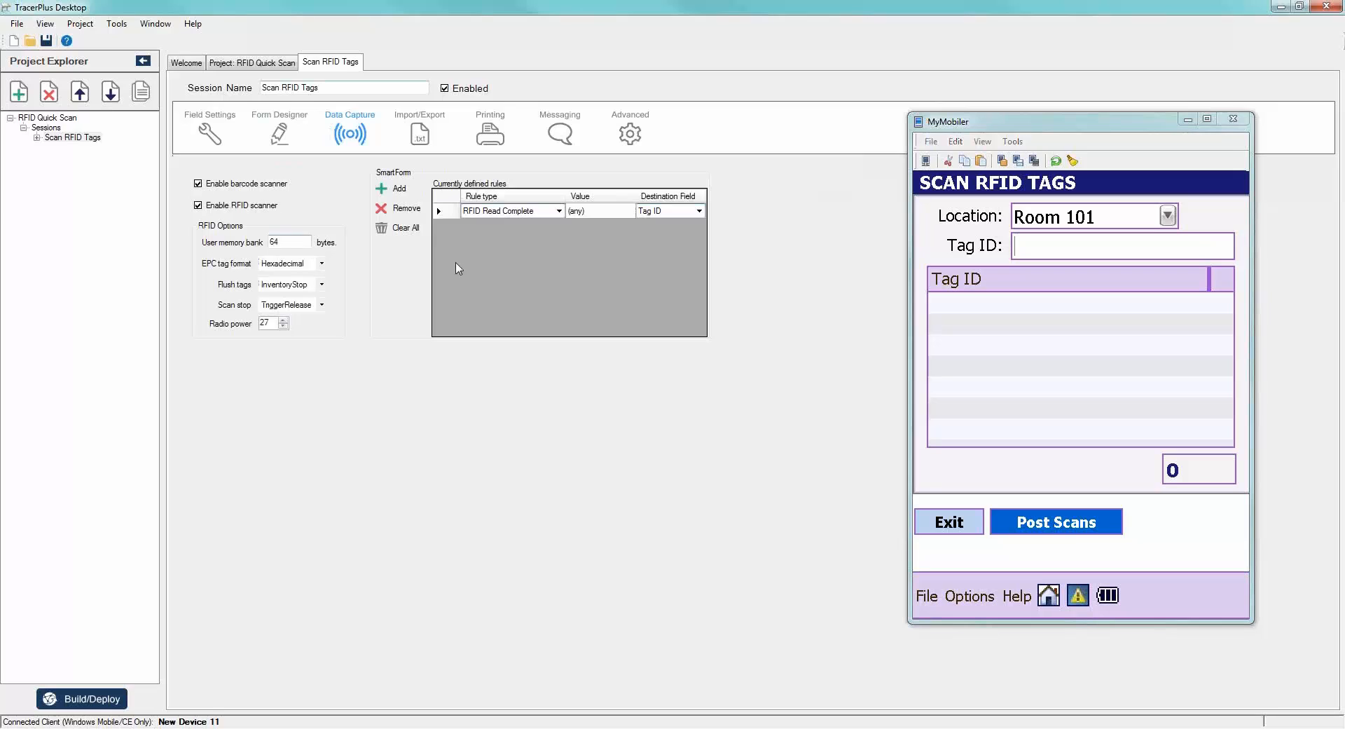
click(91, 700)
click(705, 466)
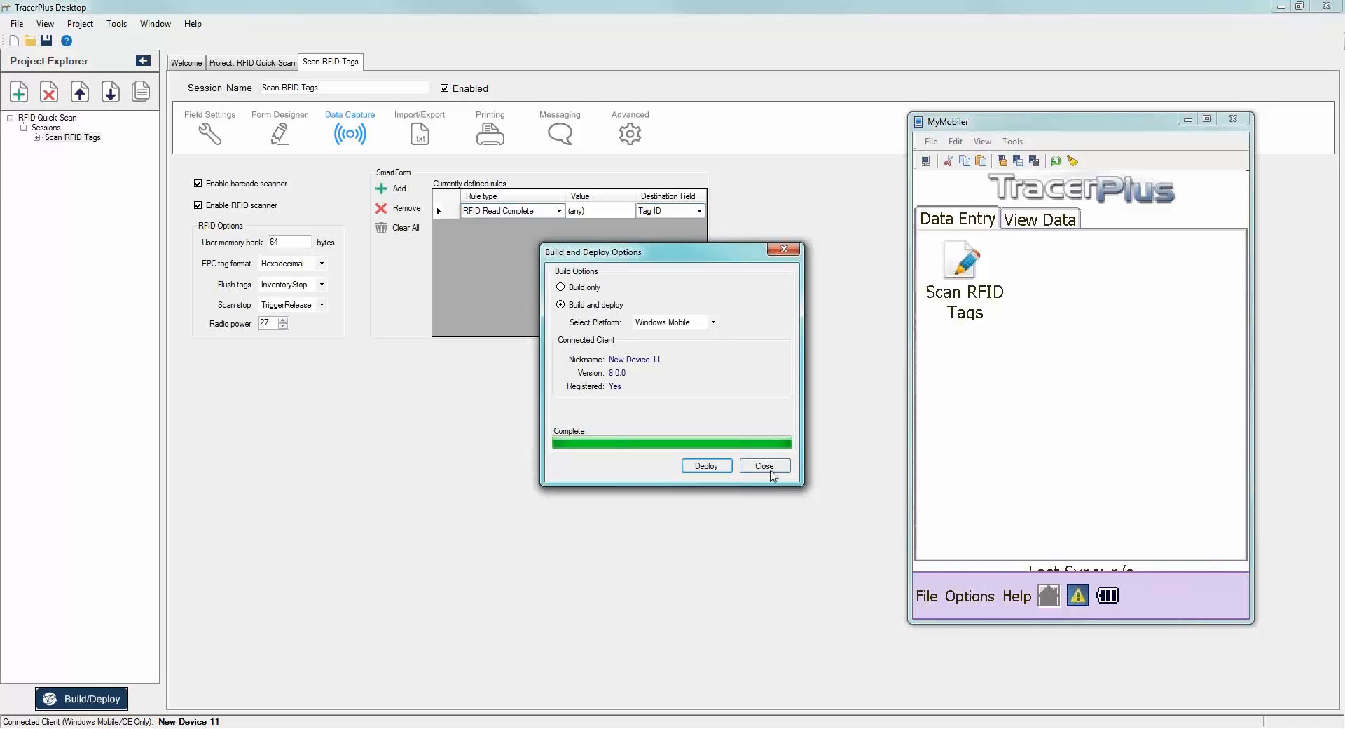
click(771, 467)
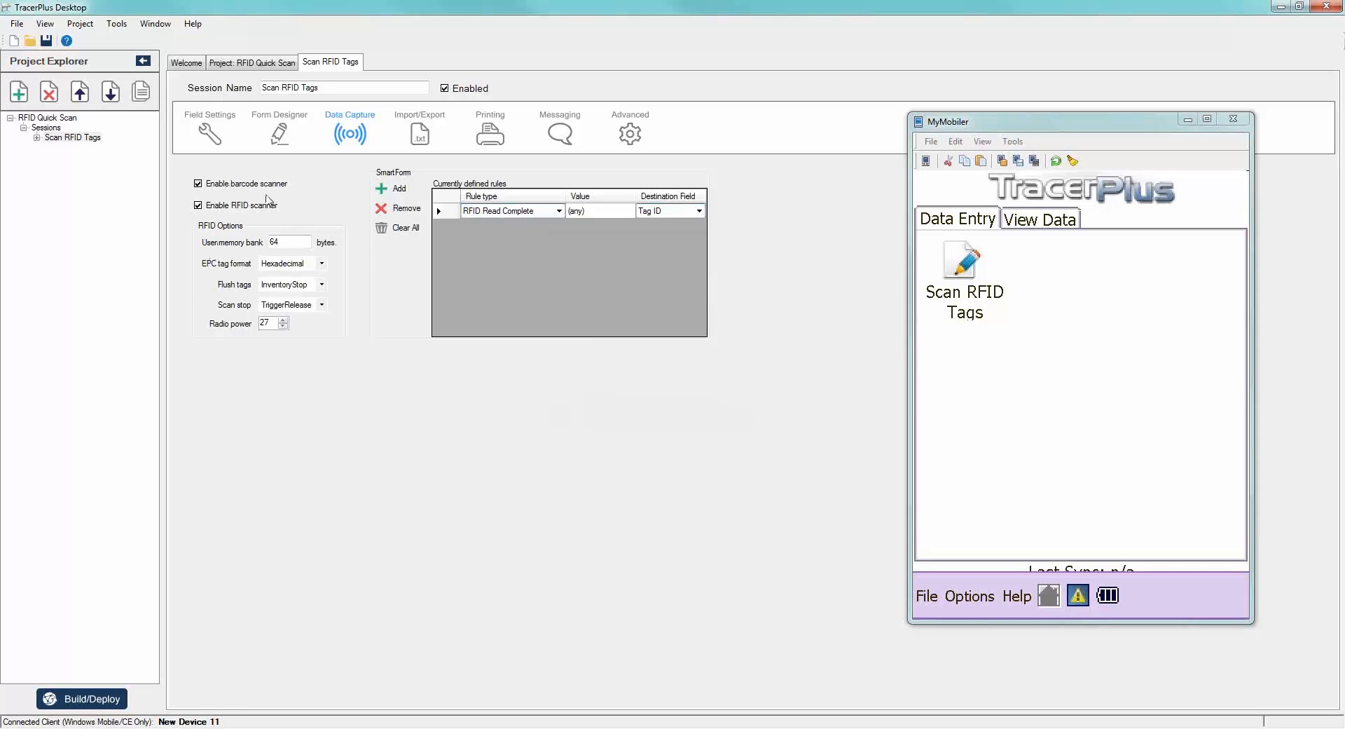
In the device's Scan RFID Tags form, set the Location to Room 101, scan the tags and post the scans.
click(947, 266)
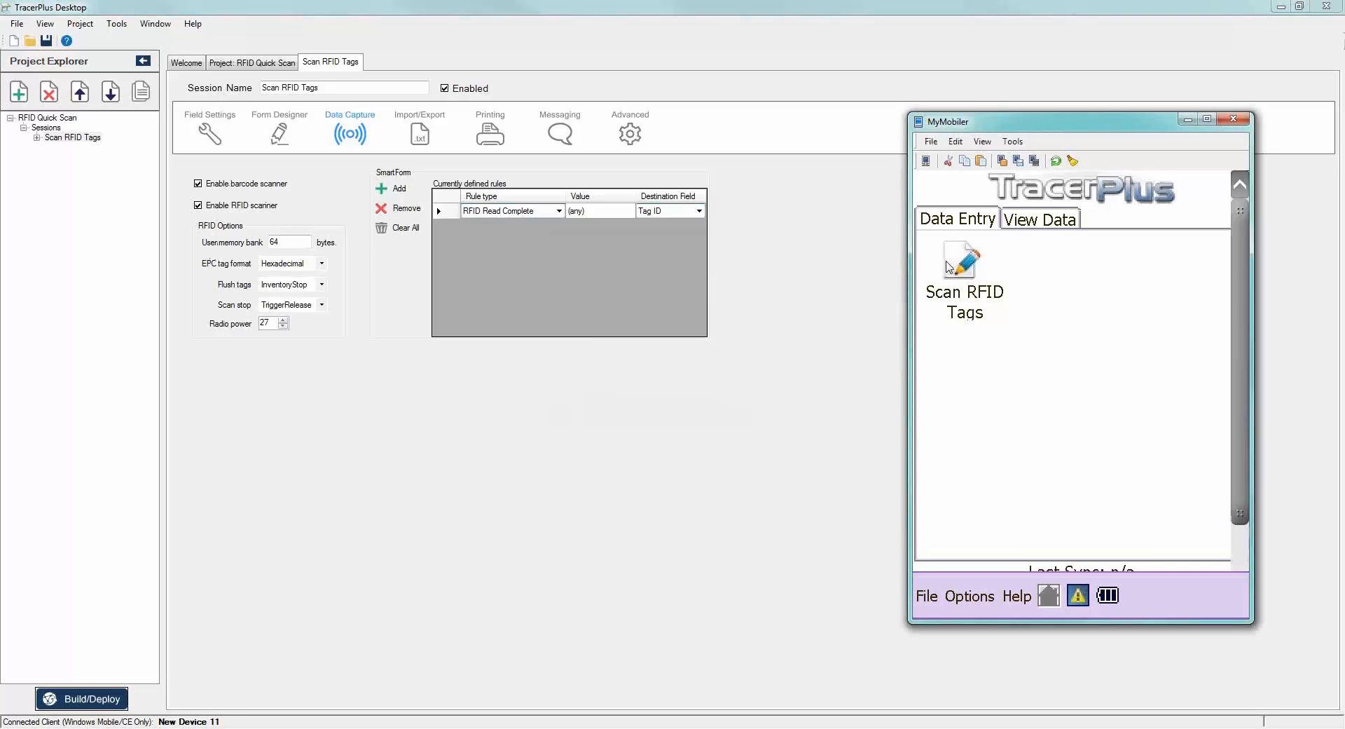
click(947, 266)
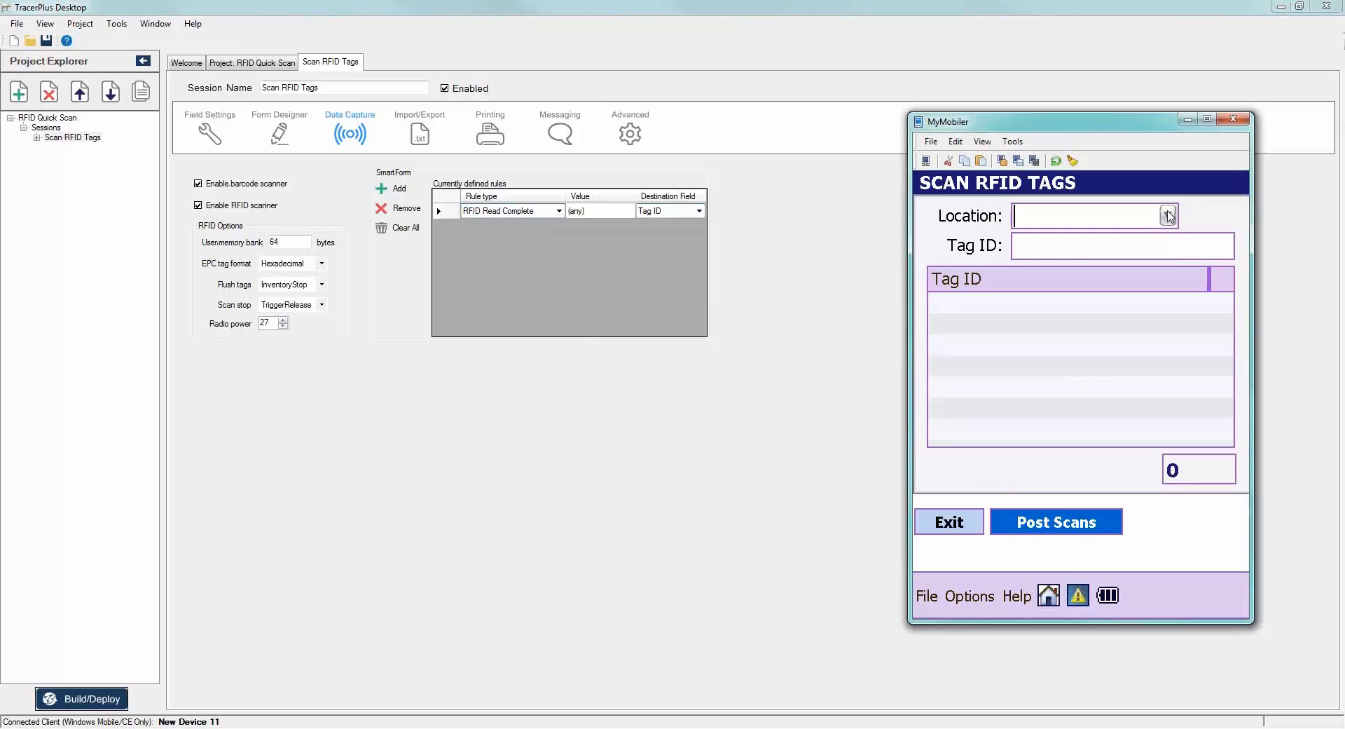
click(1168, 216)
click(1070, 245)
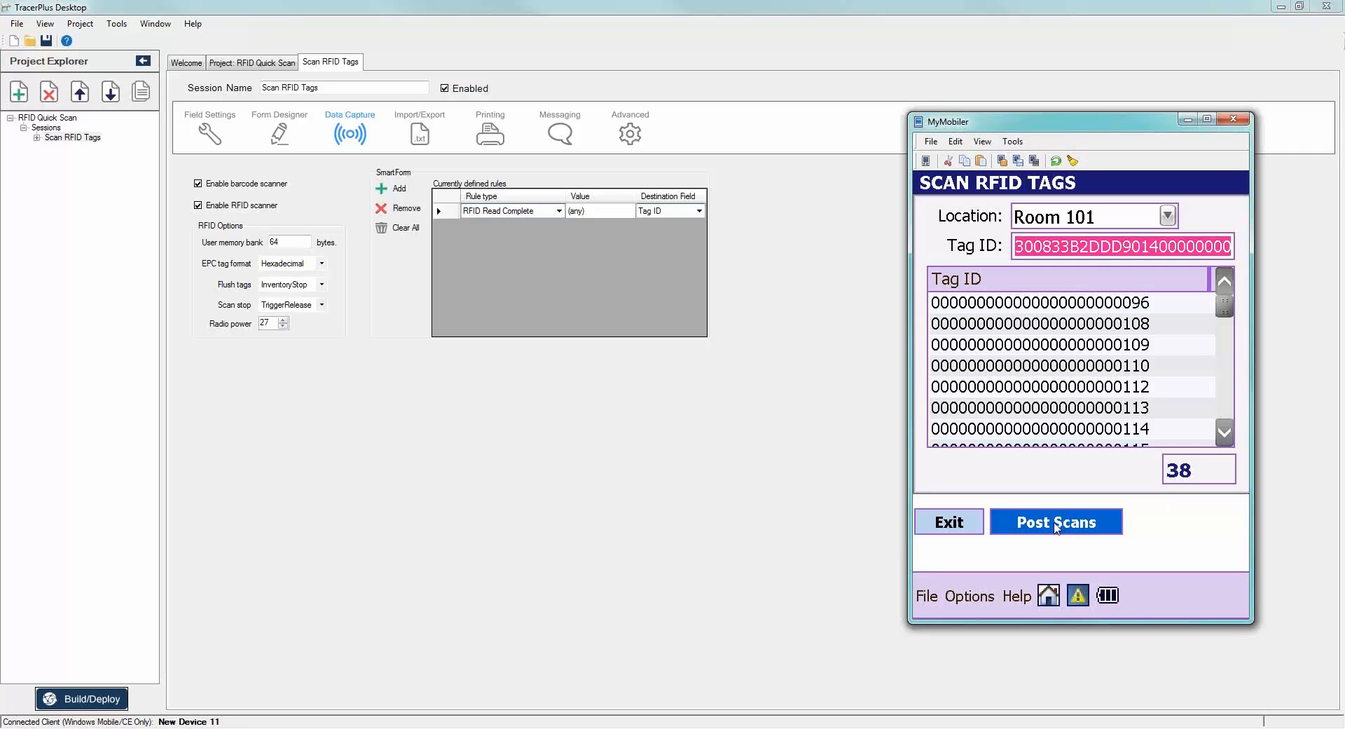
click(1057, 526)
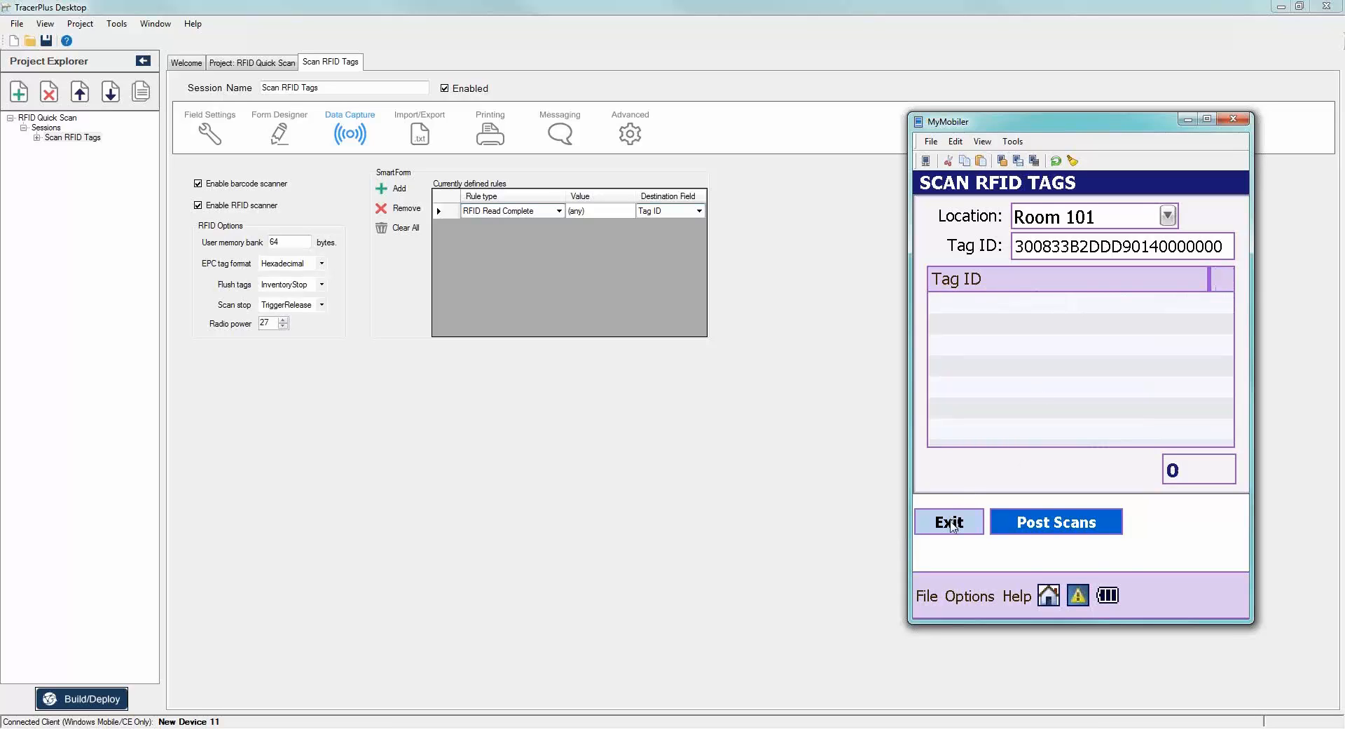
Exit the form and view the posted Scan RFID Tags records on the device, widening the columns to show full locations, tag IDs and dates.
click(951, 524)
click(1044, 223)
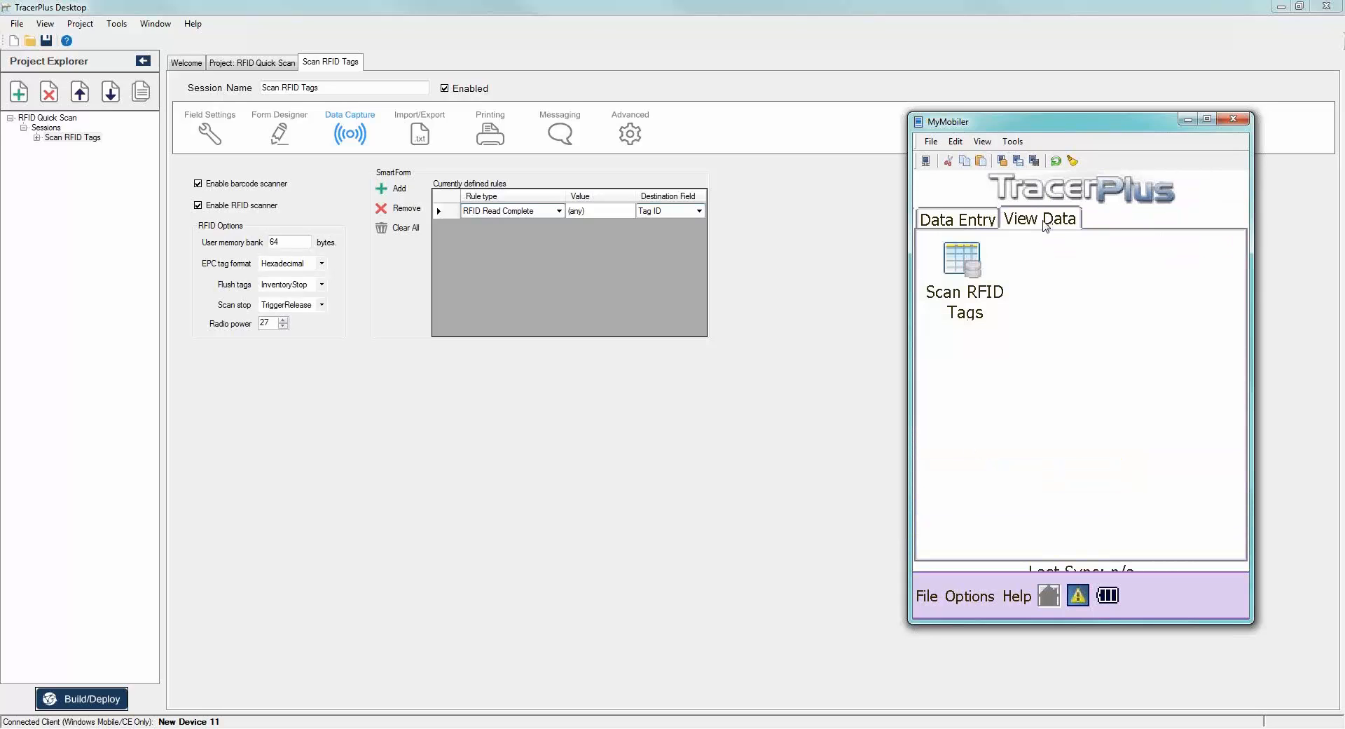
click(961, 272)
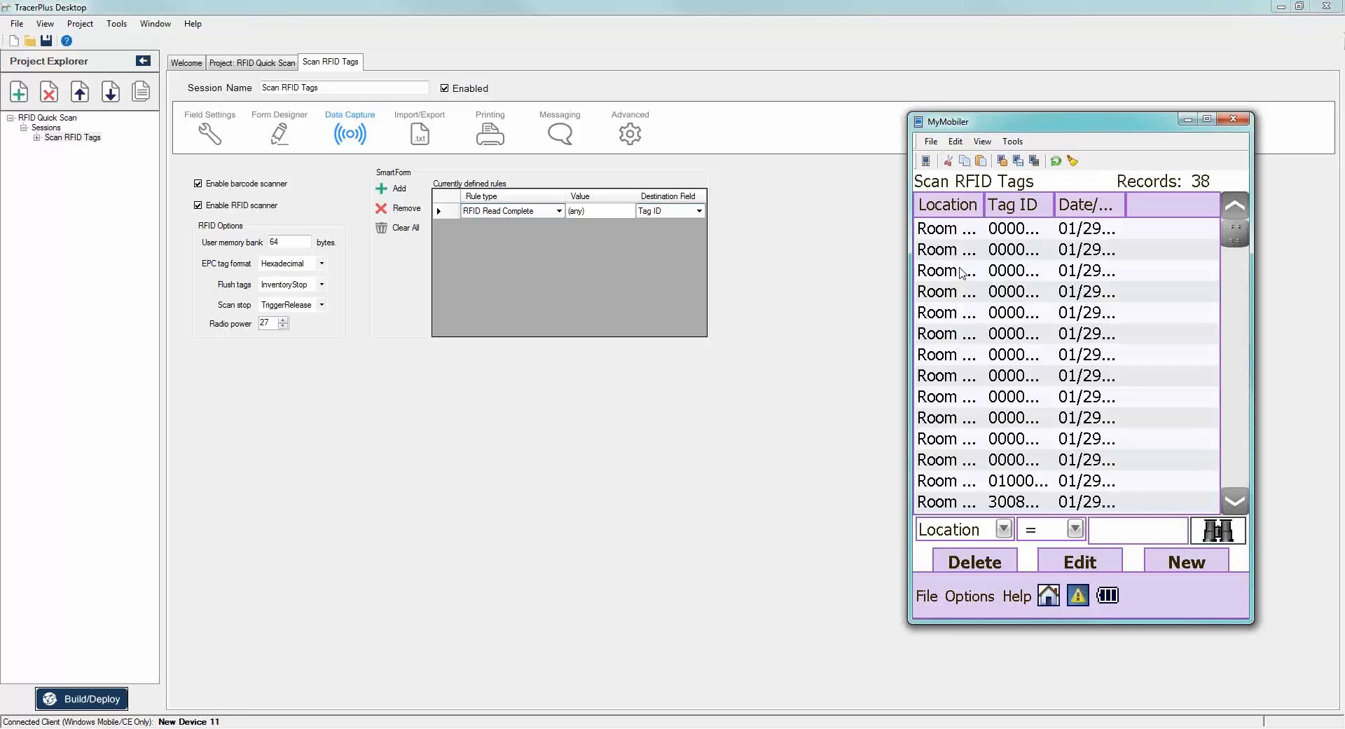
drag(985, 211, 1035, 210)
drag(1180, 203, 1200, 203)
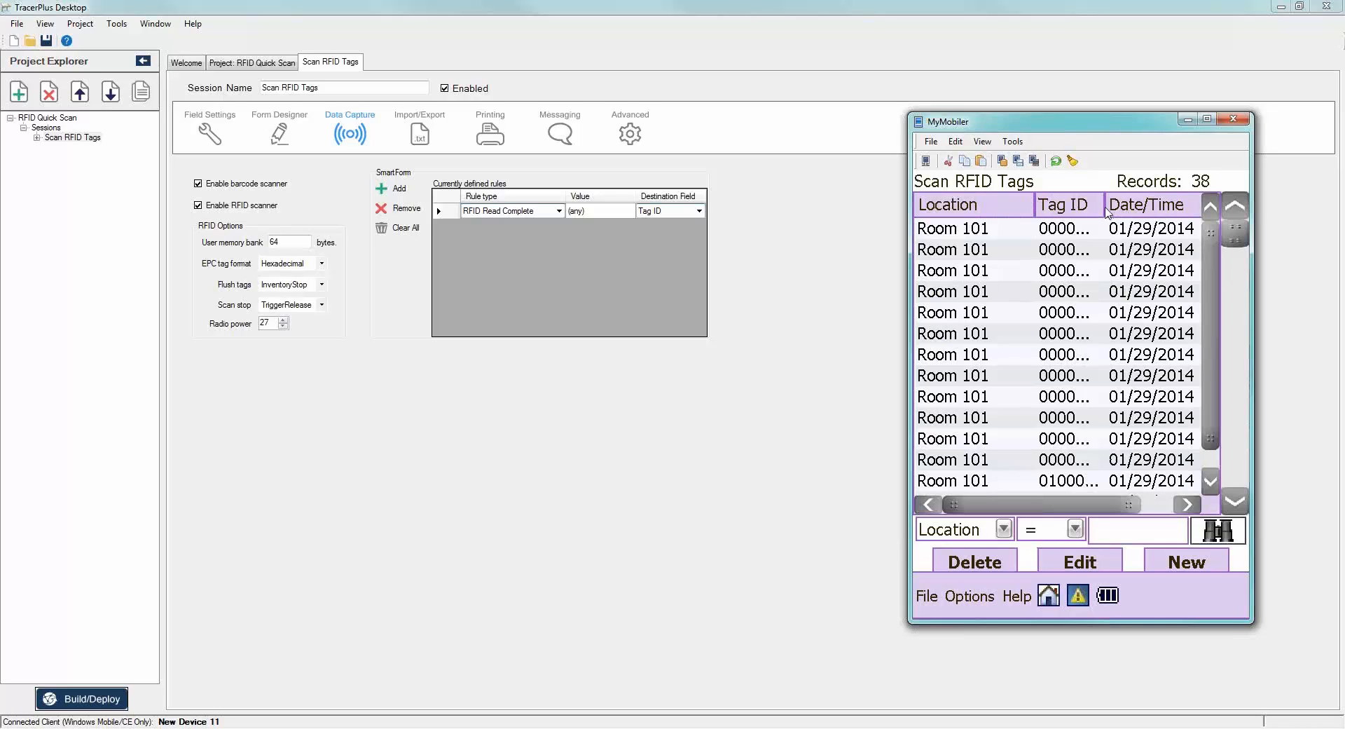
drag(1120, 210, 1206, 208)
click(1109, 509)
click(1109, 508)
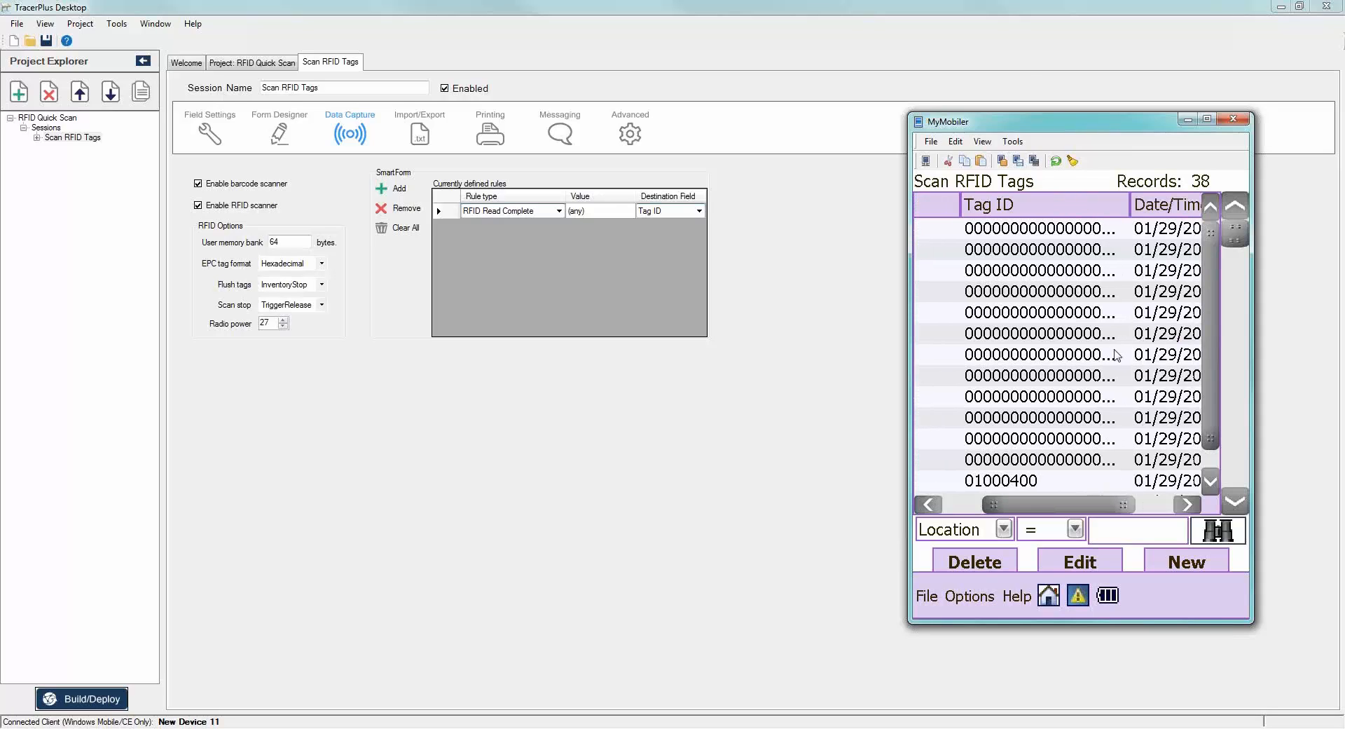
drag(1131, 210, 1190, 209)
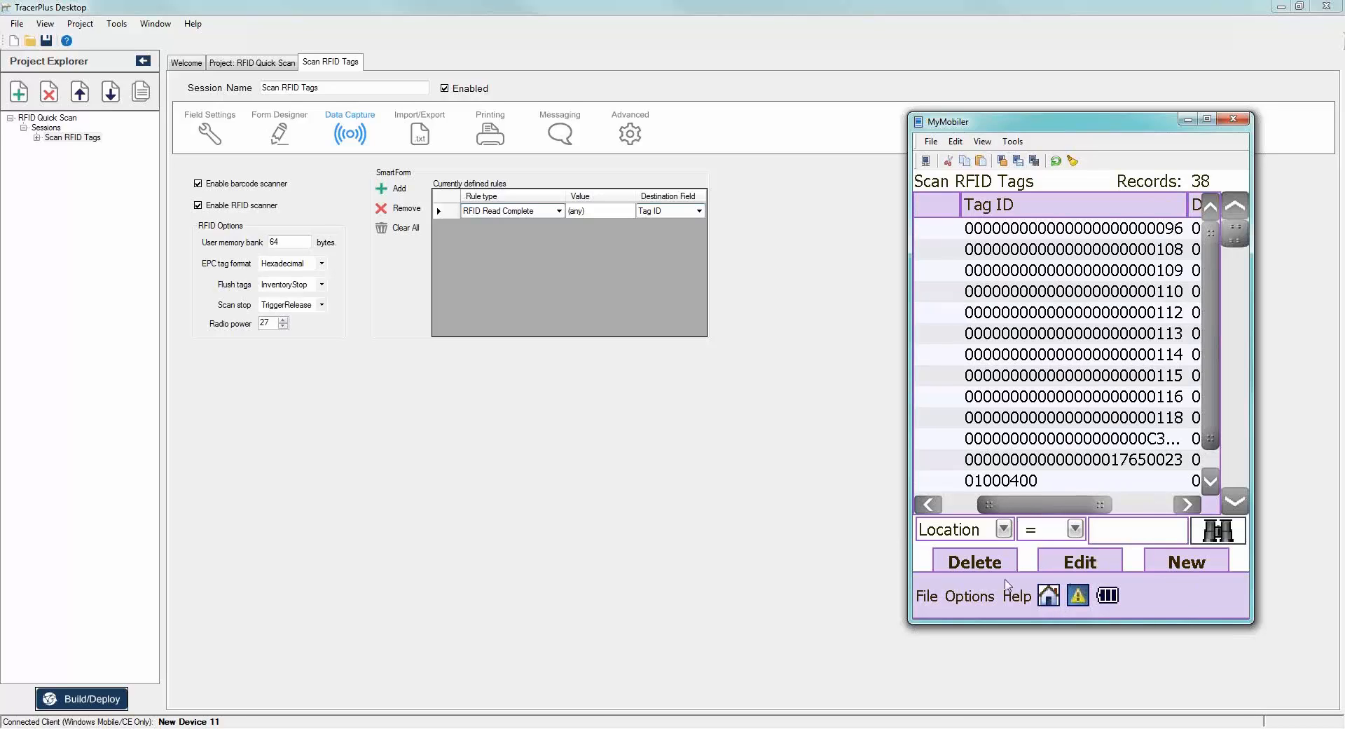
Delete all the posted scan records on the device and go back to its home screen.
click(985, 603)
click(1007, 535)
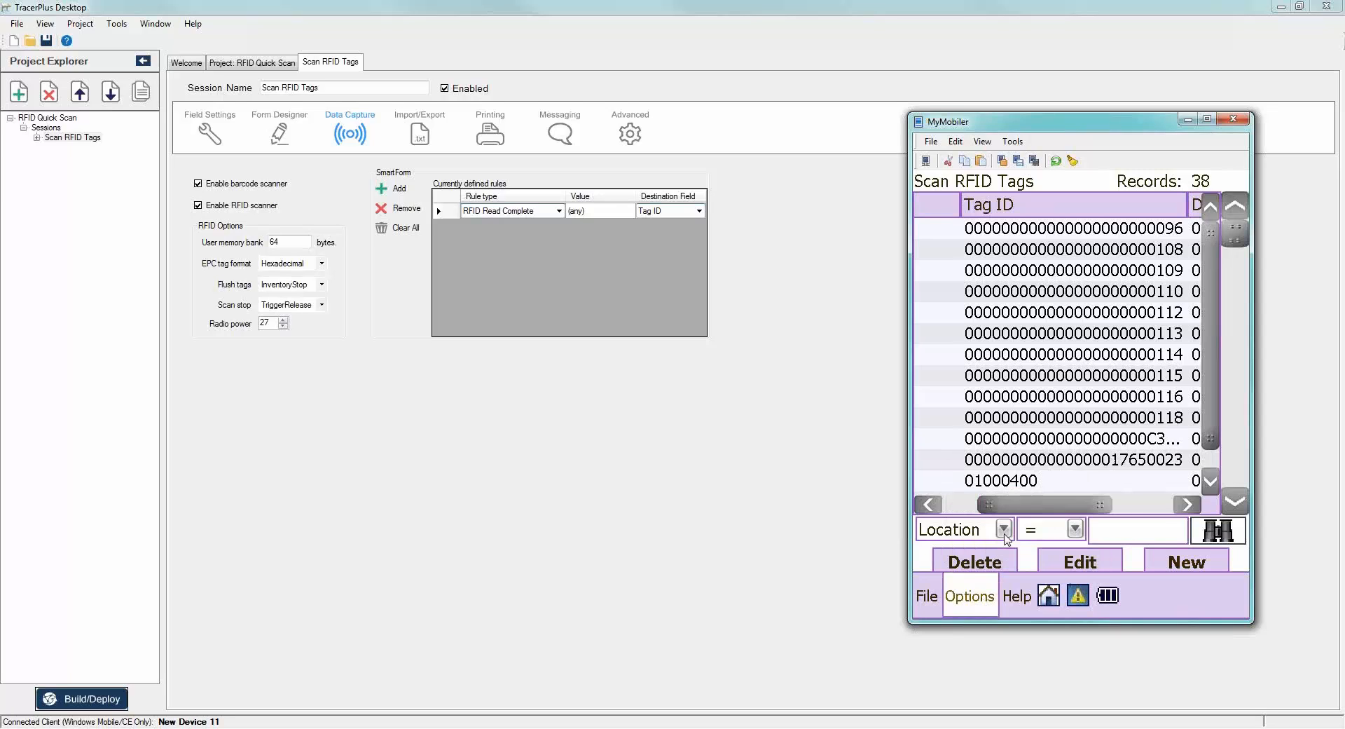
click(1027, 424)
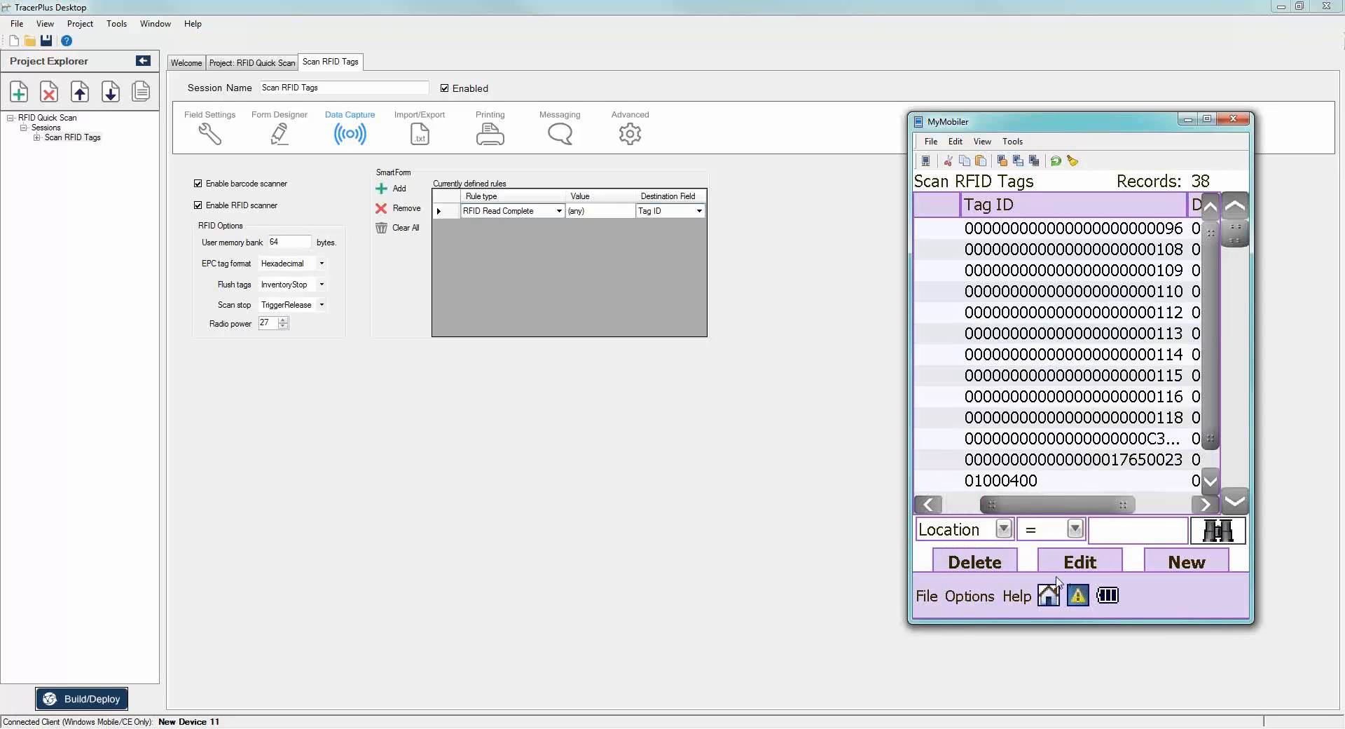
click(1177, 338)
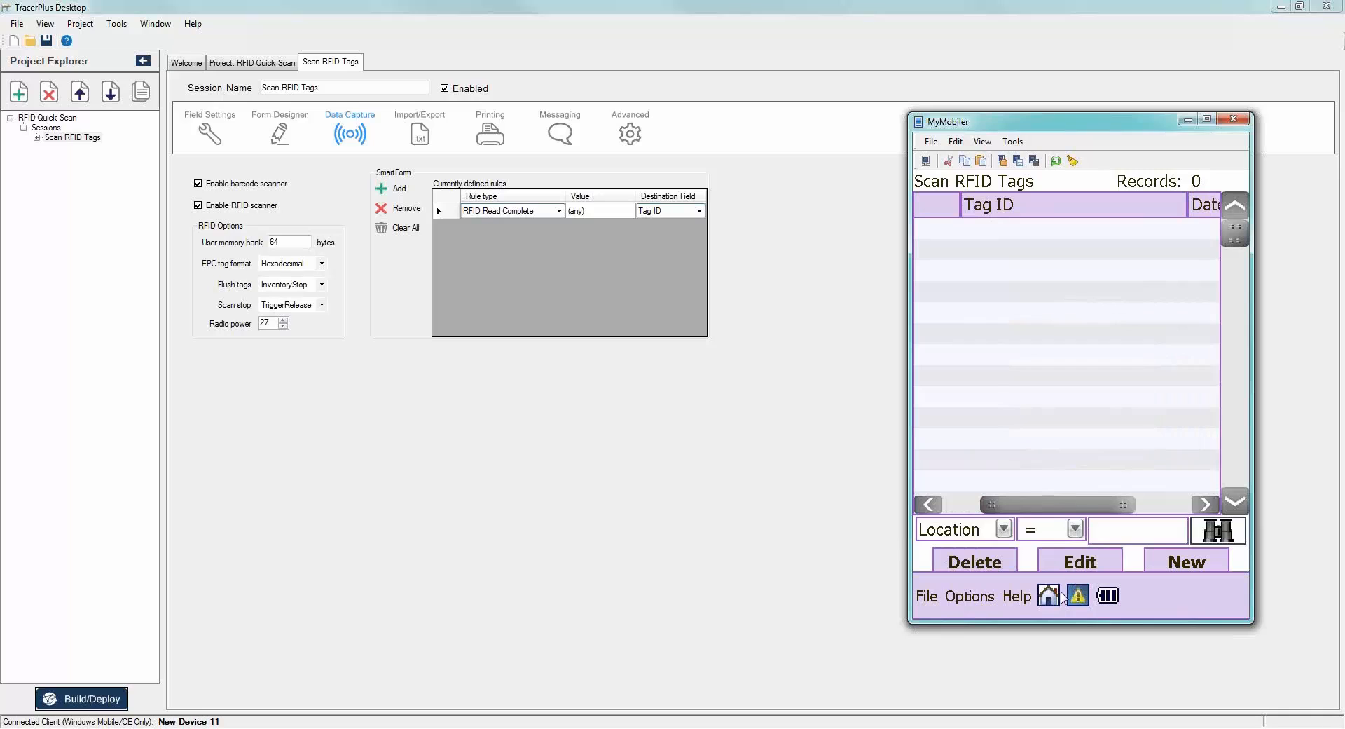
click(1049, 599)
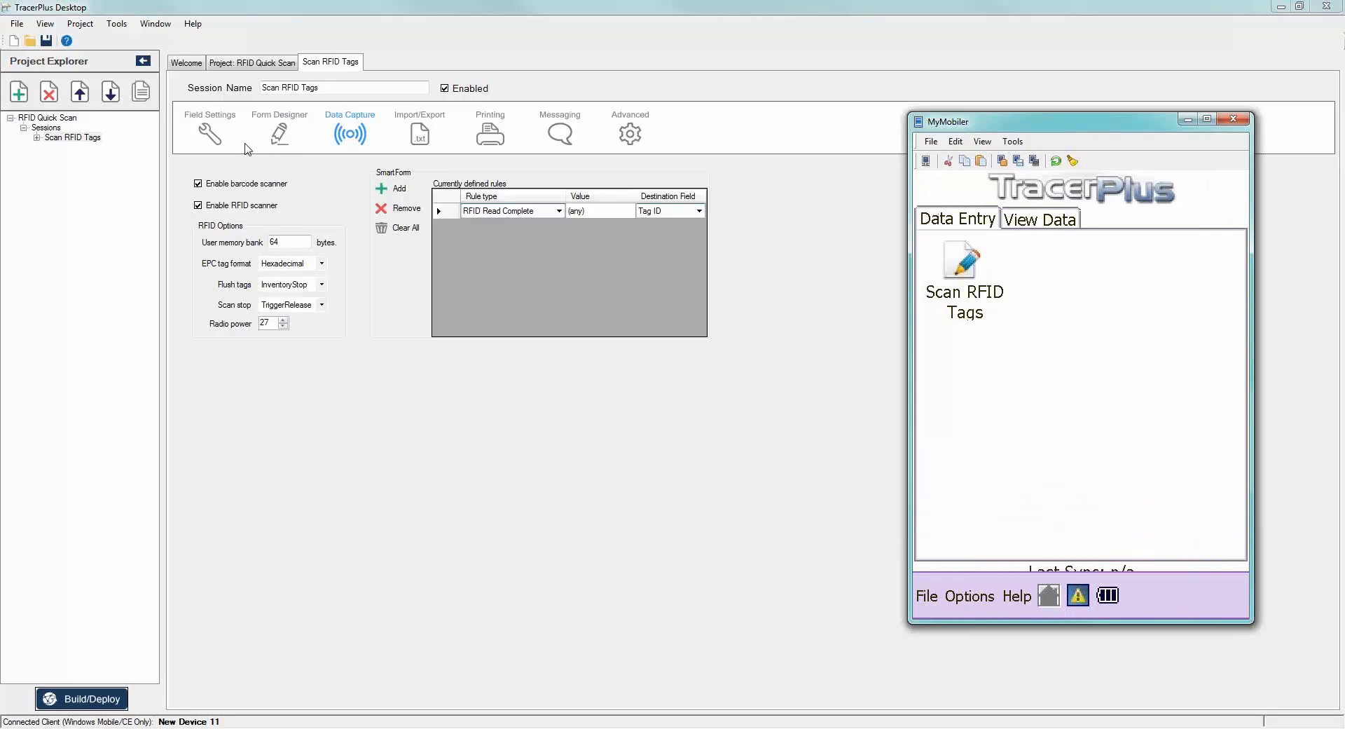
Create a new project, discarding the unsaved changes to RFID Quick Scan.
click(196, 68)
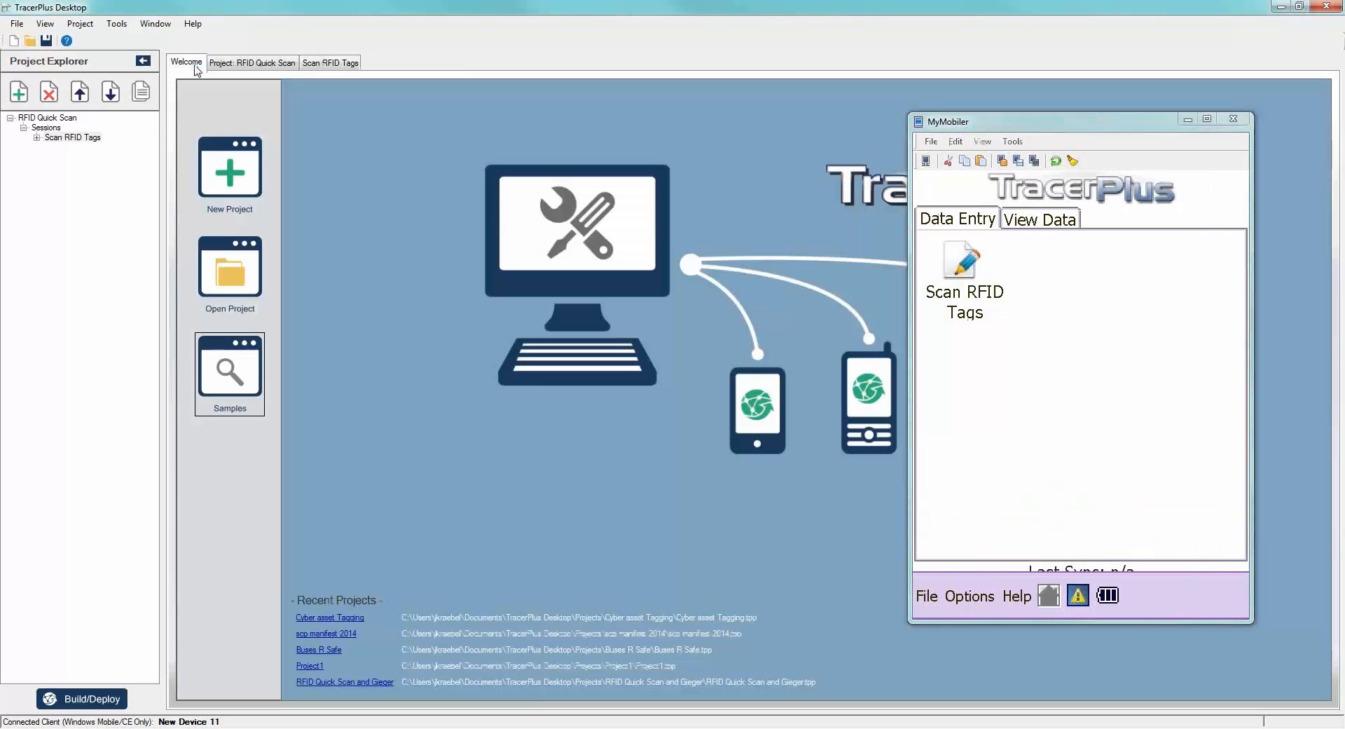
click(230, 171)
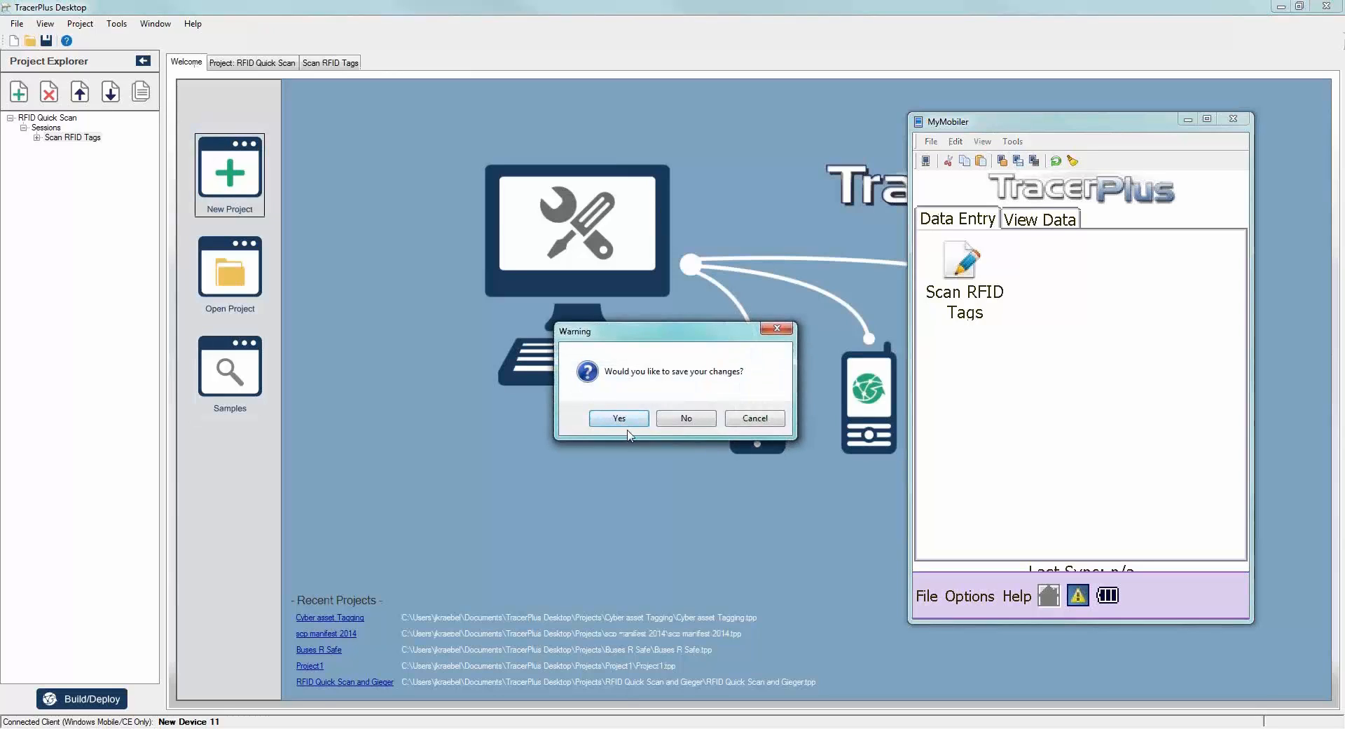
click(686, 419)
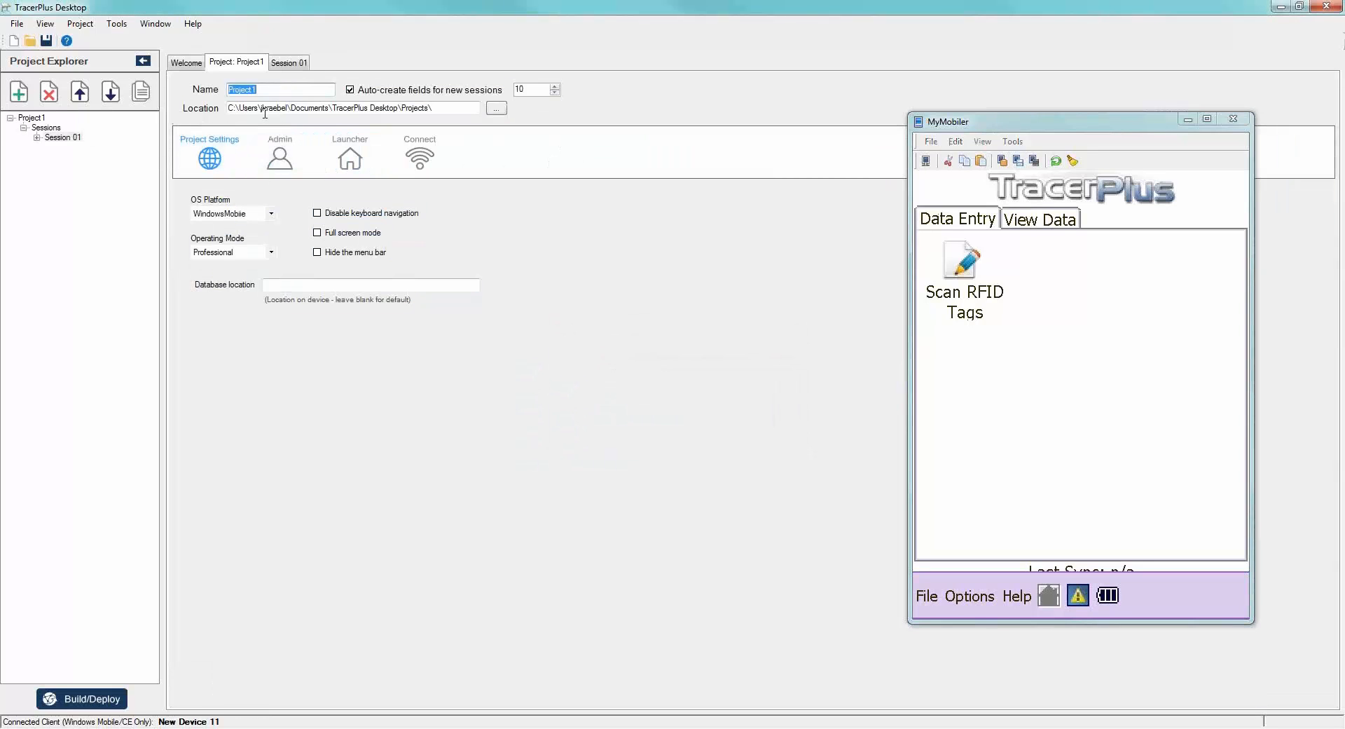
Name the new project RFID Demo.
click(283, 89)
drag(282, 90, 198, 88)
text(RF)
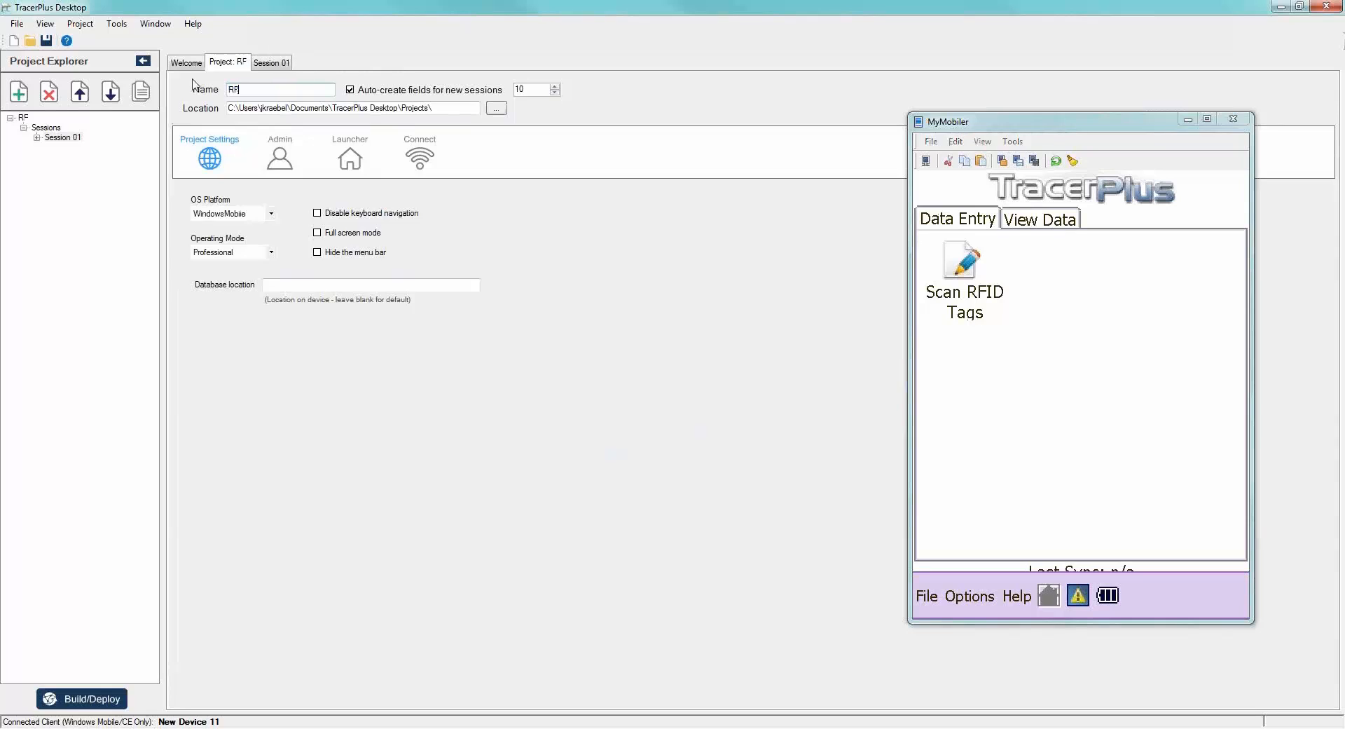
text(ID Demo)
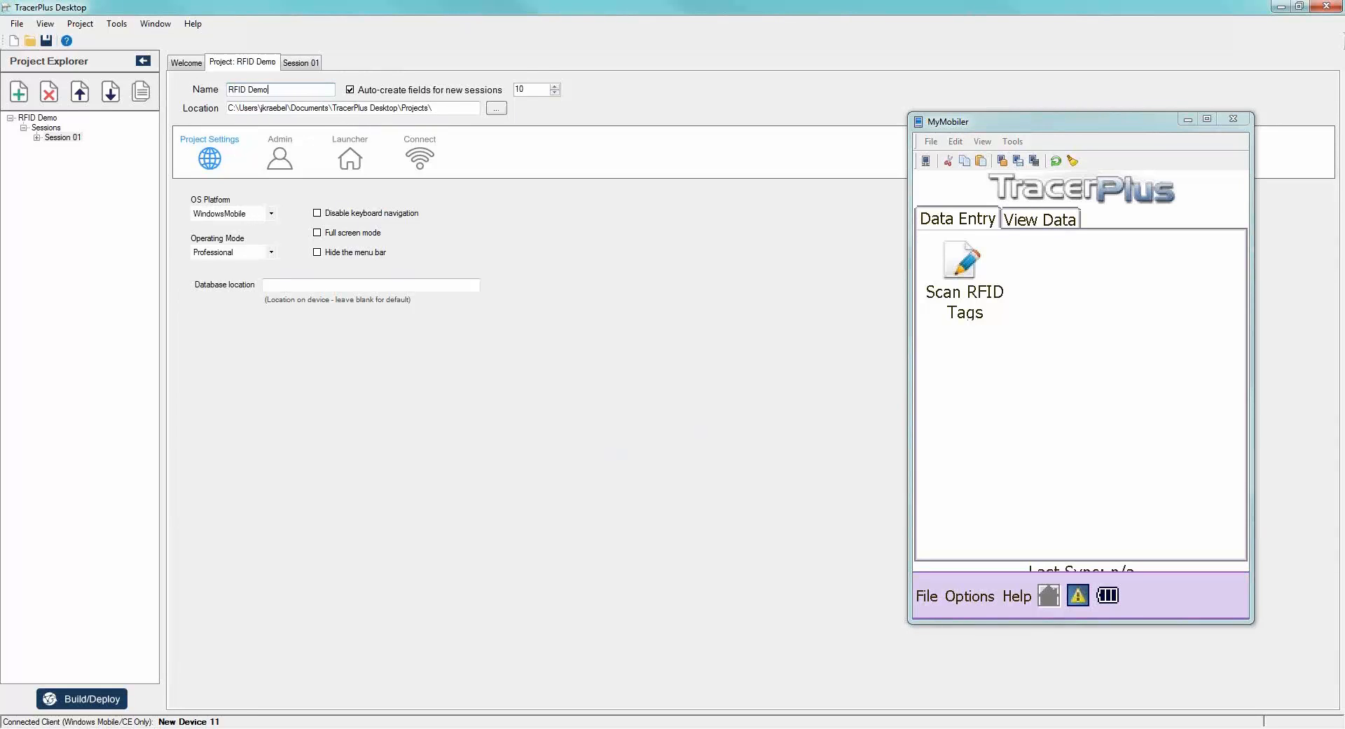
key(Tab)
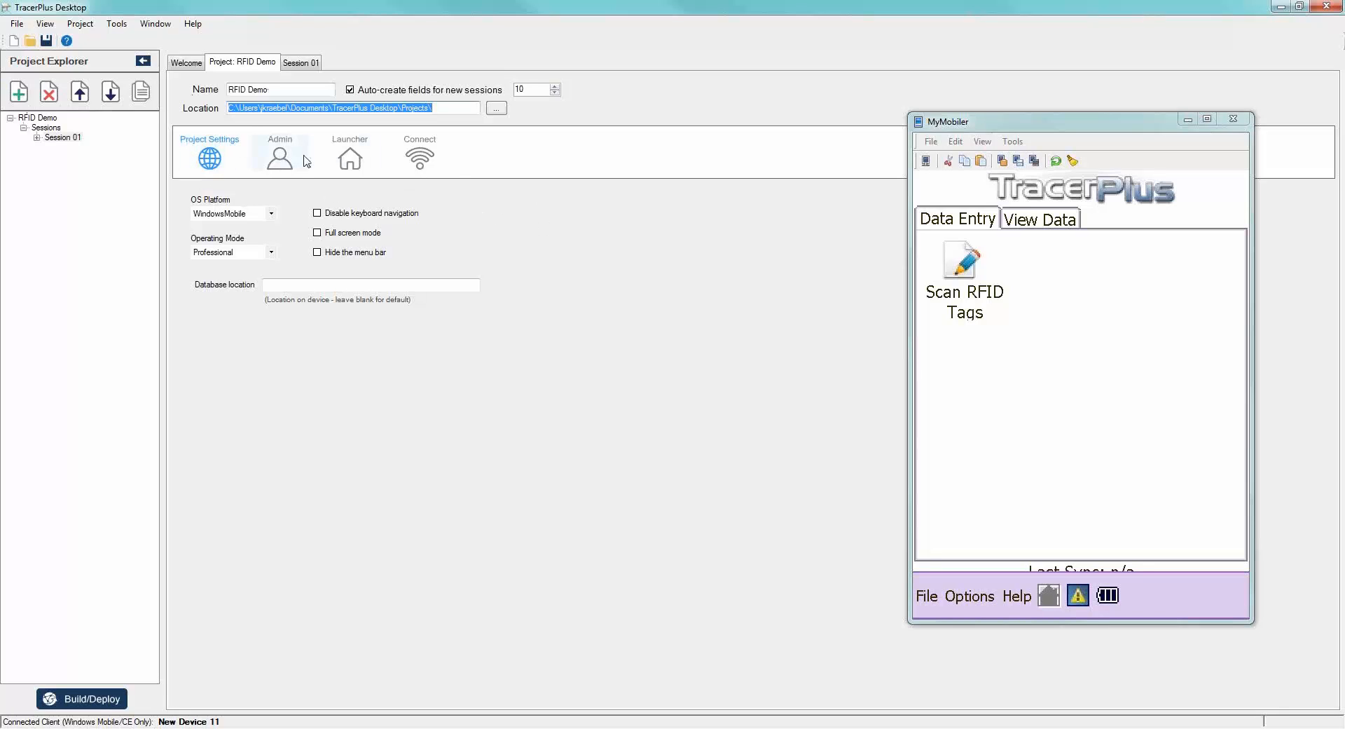
Review the project's Admin, Launcher and Connect settings, then return to the general project settings.
click(281, 158)
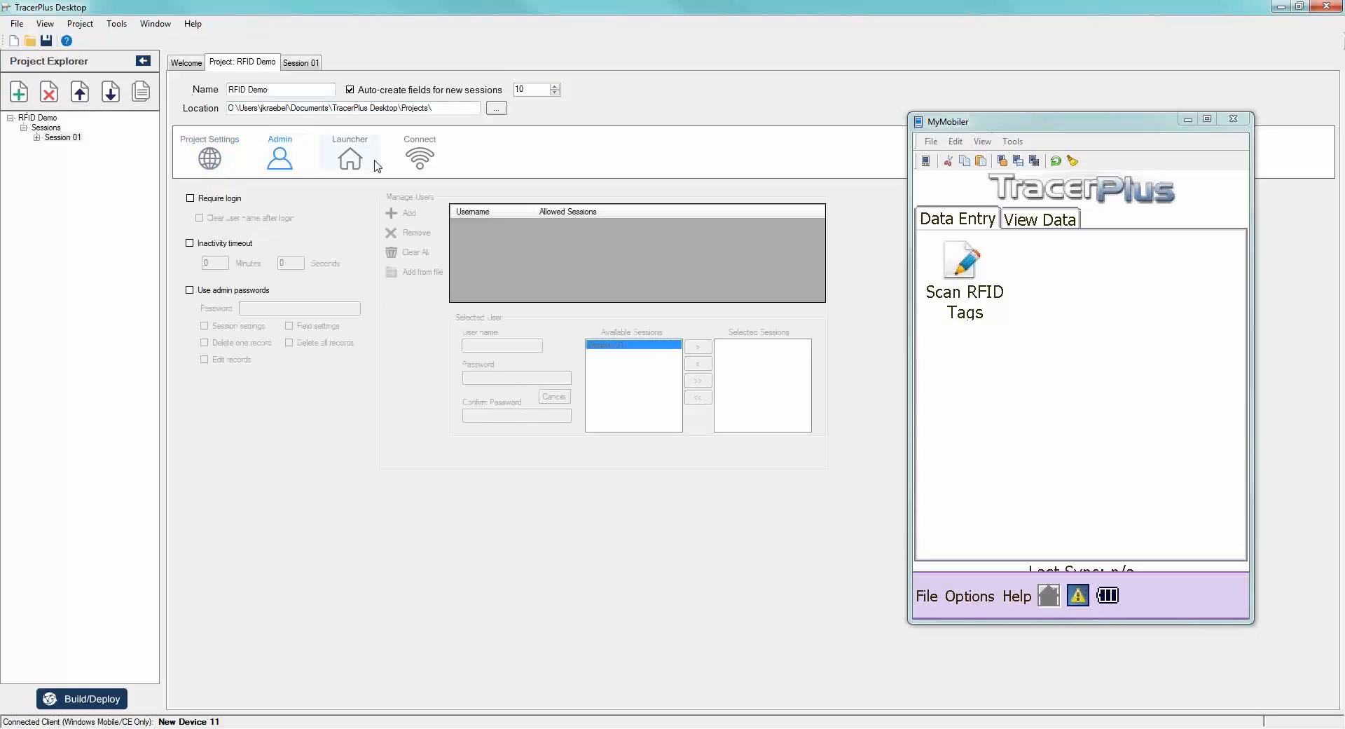
click(360, 163)
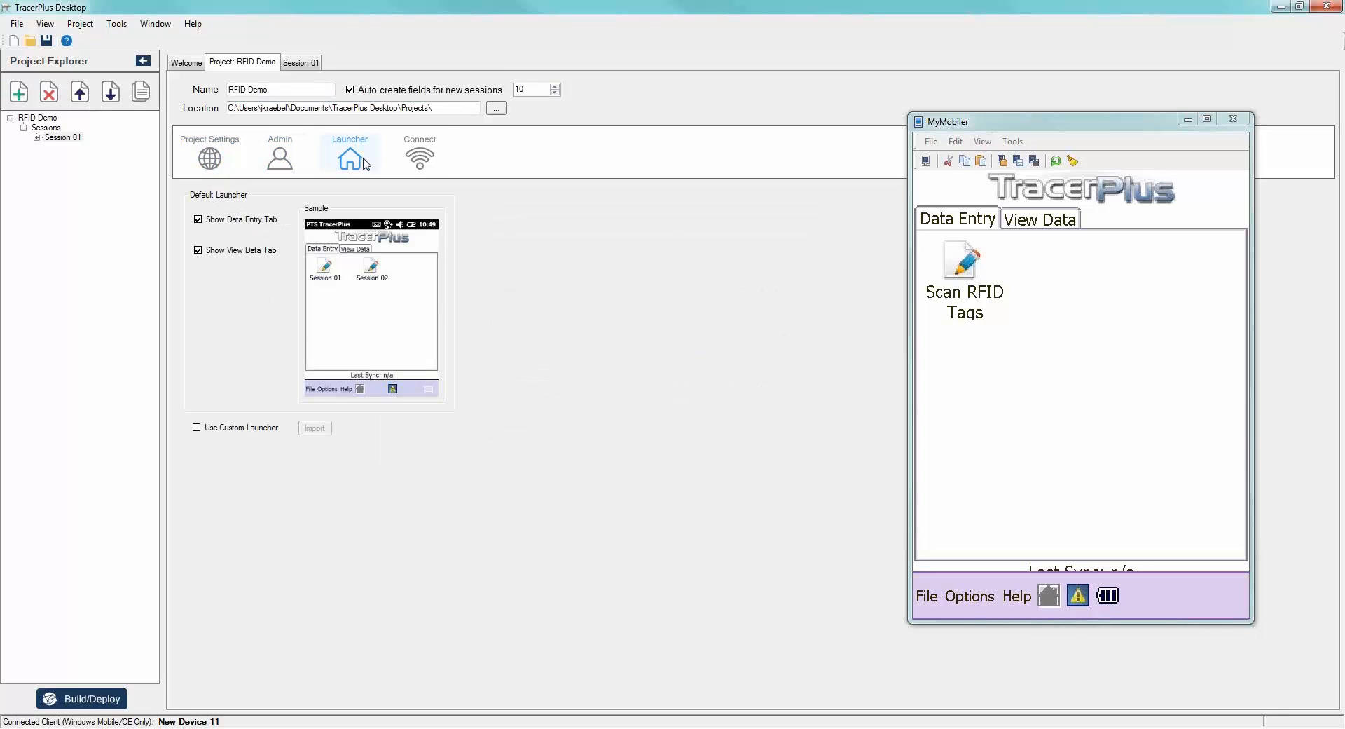
click(415, 160)
click(206, 158)
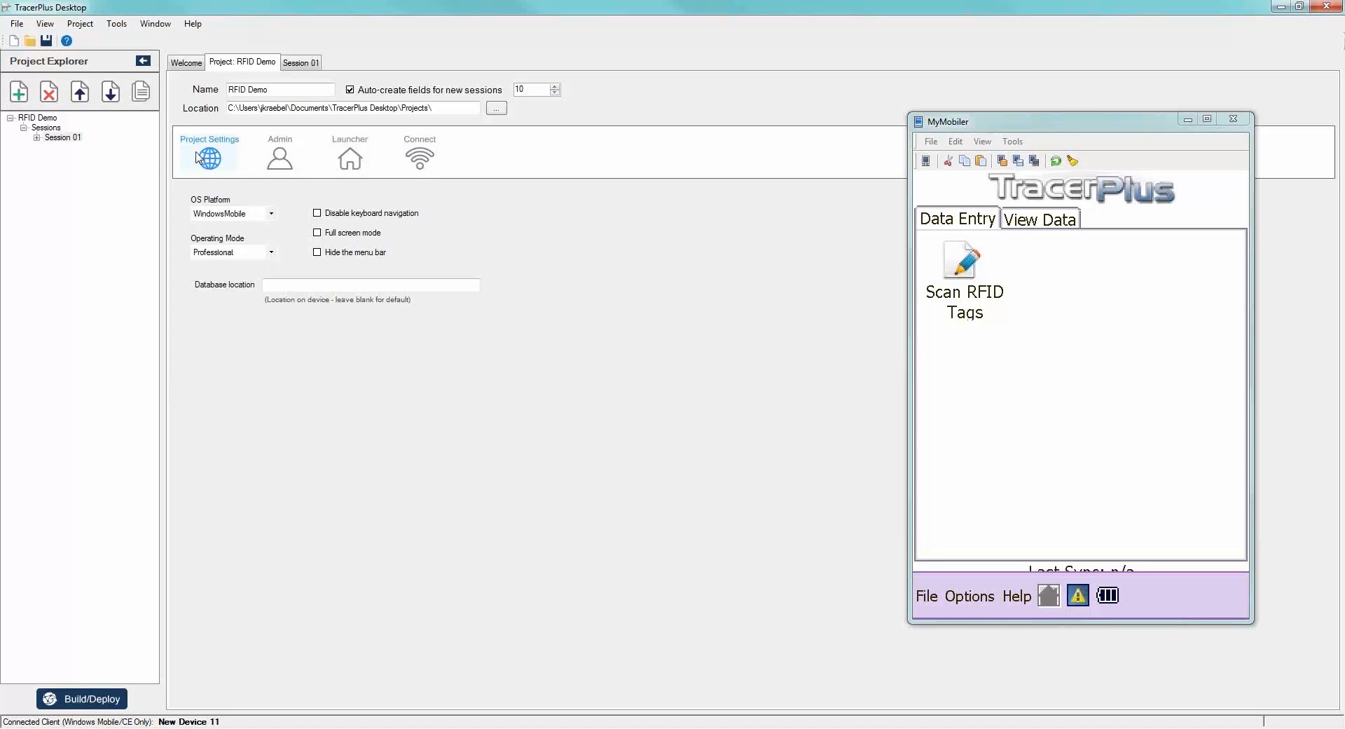
Rename the project's Session 01 as RFID Multi Read.
click(63, 137)
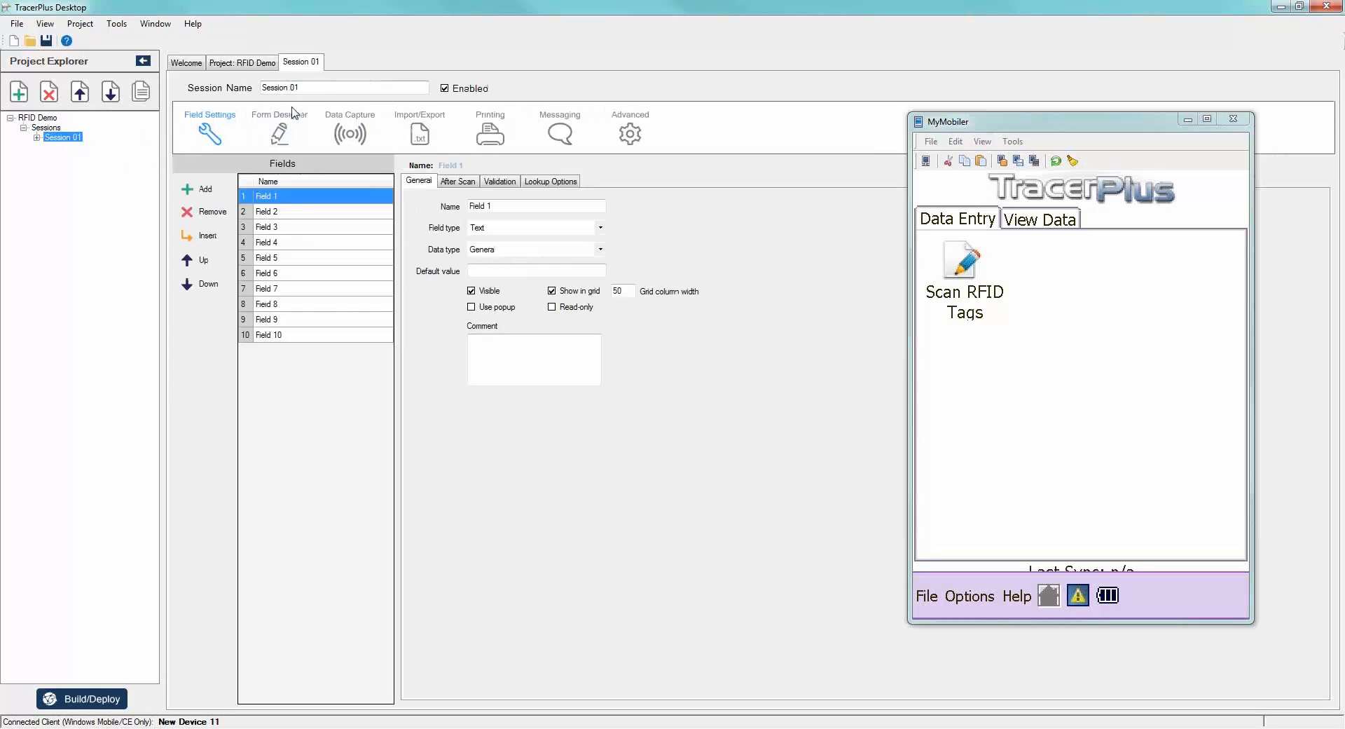
click(314, 91)
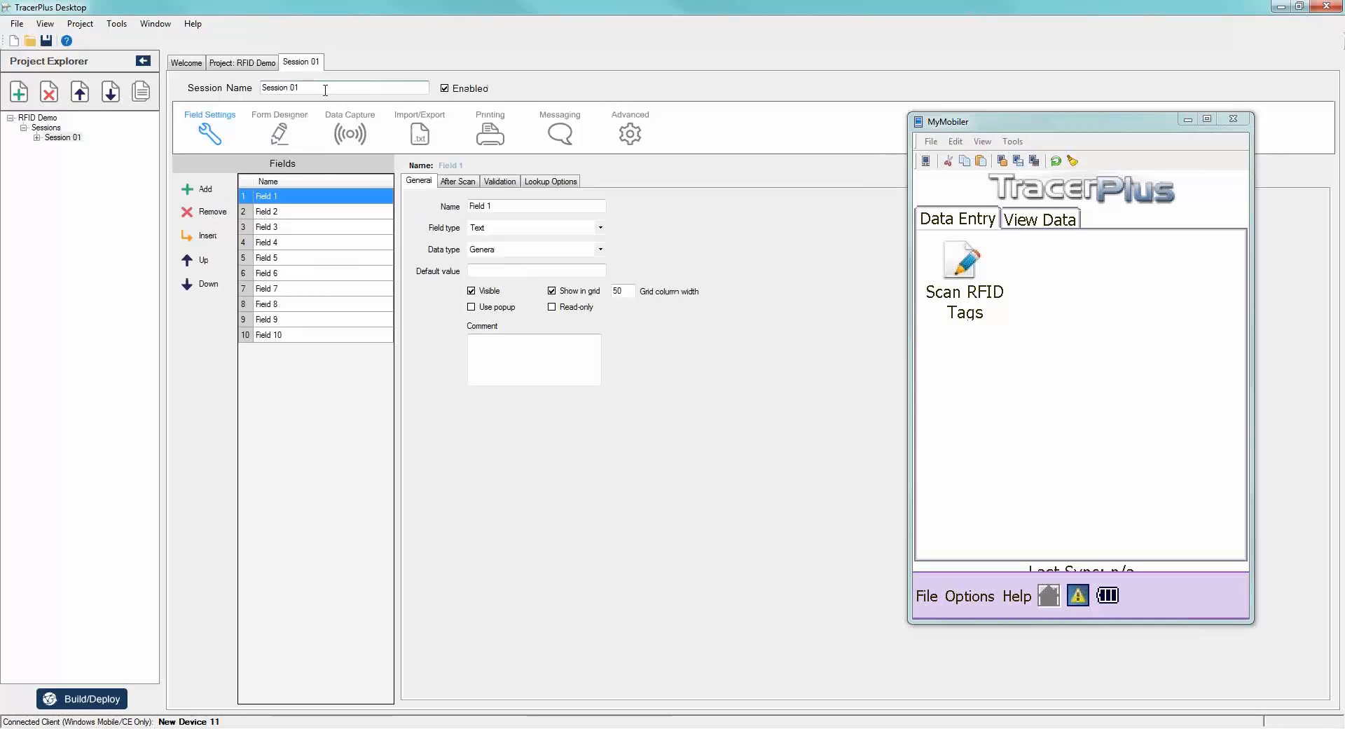
drag(351, 88, 192, 82)
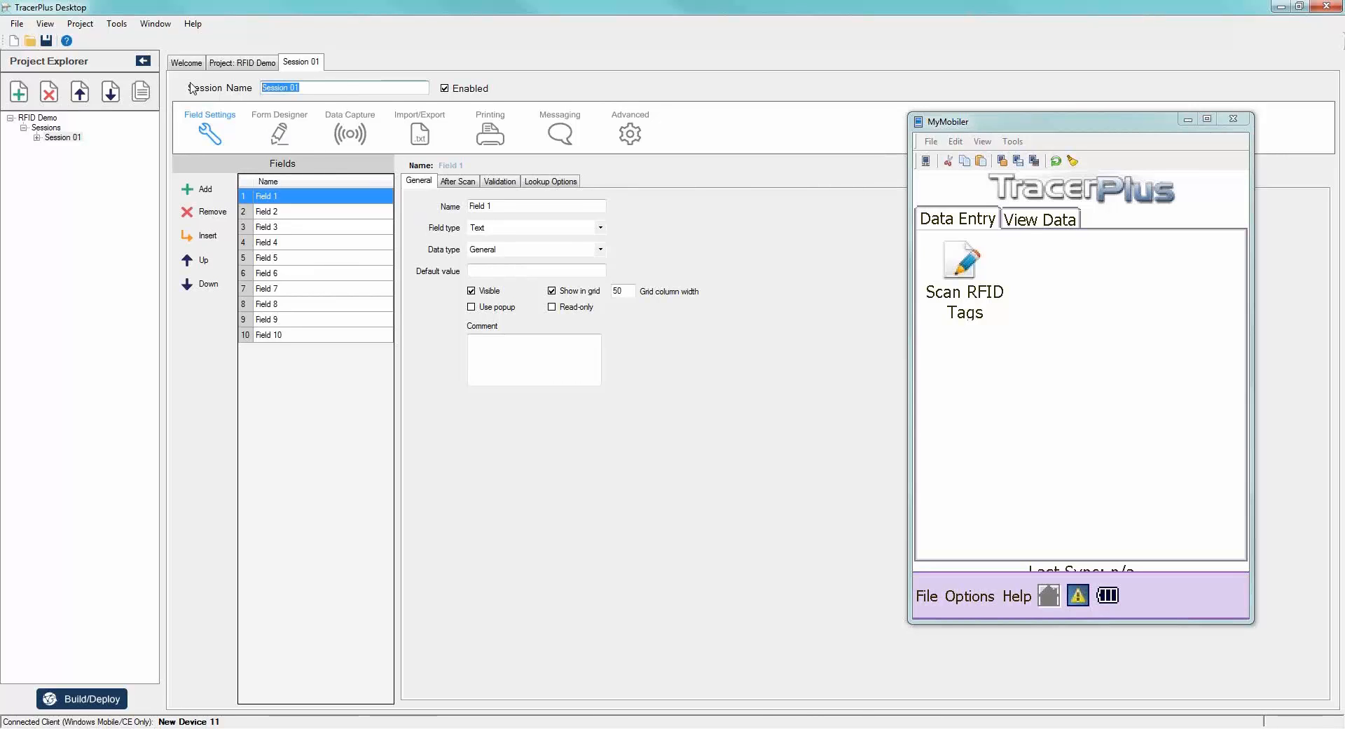
text(RFID Mult)
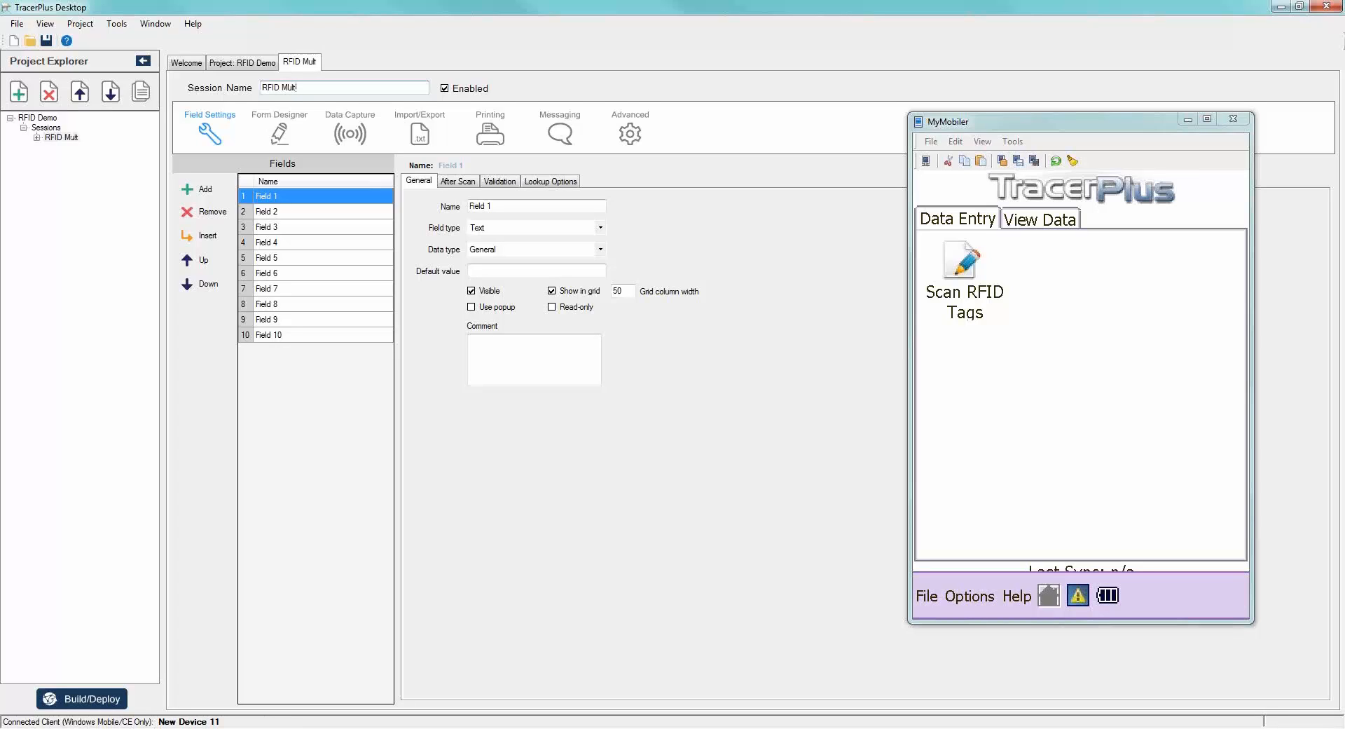
text(i Read)
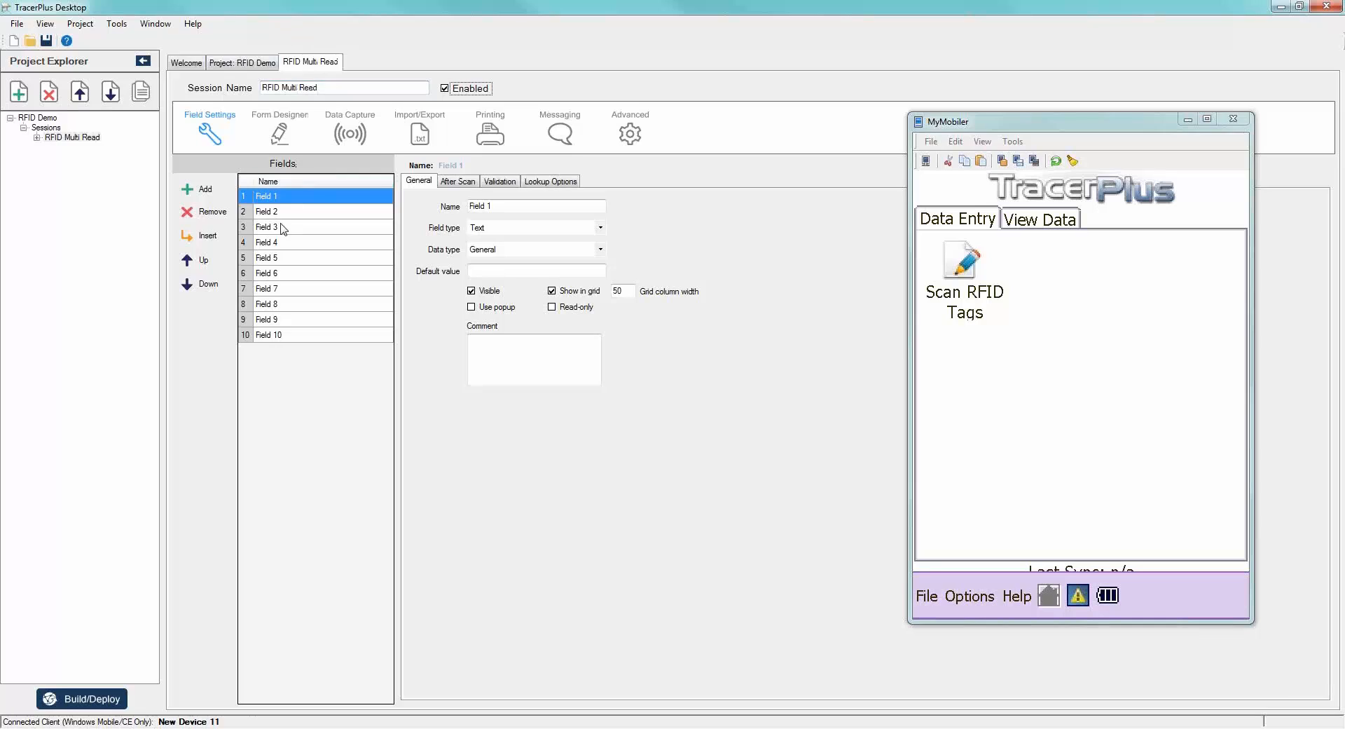
Rename the session's first four fields as Location, Tag ID, Date/Time and Grid Count.
click(286, 211)
click(292, 197)
click(291, 197)
text(Location)
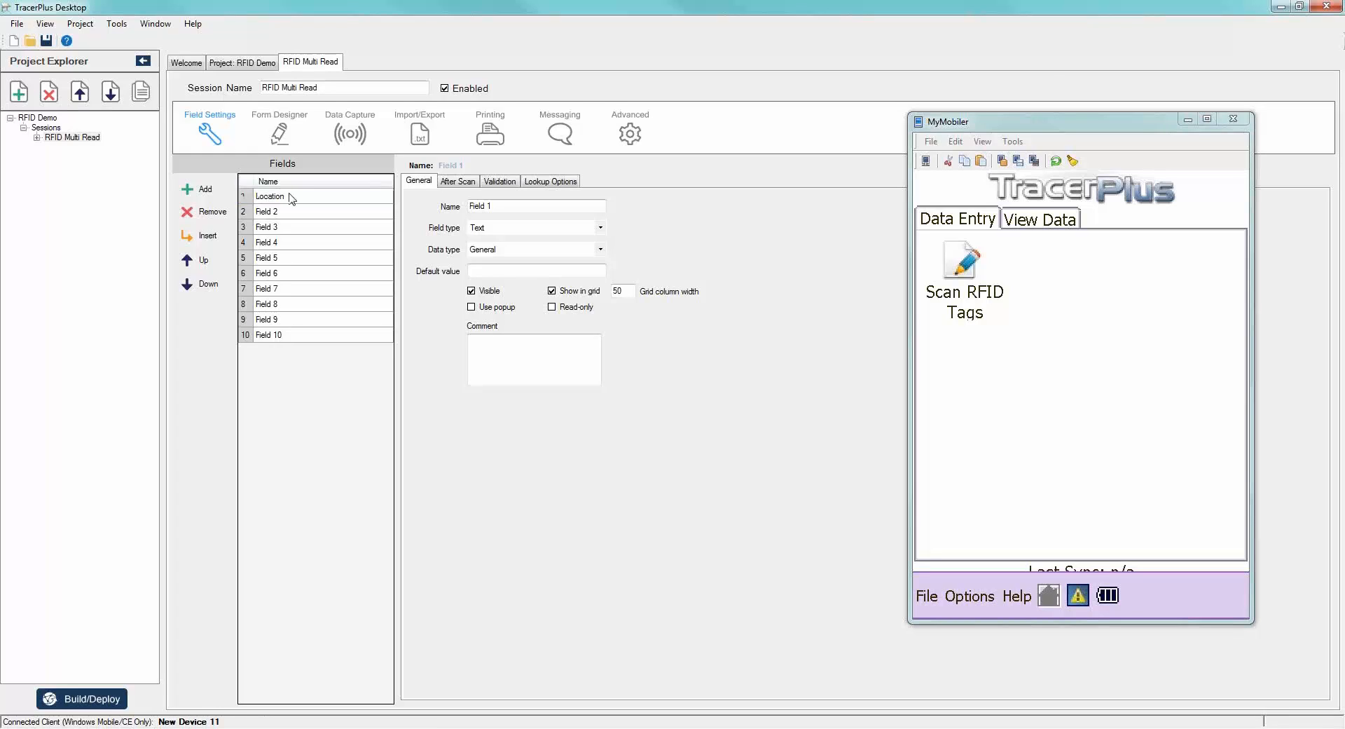
key(Return)
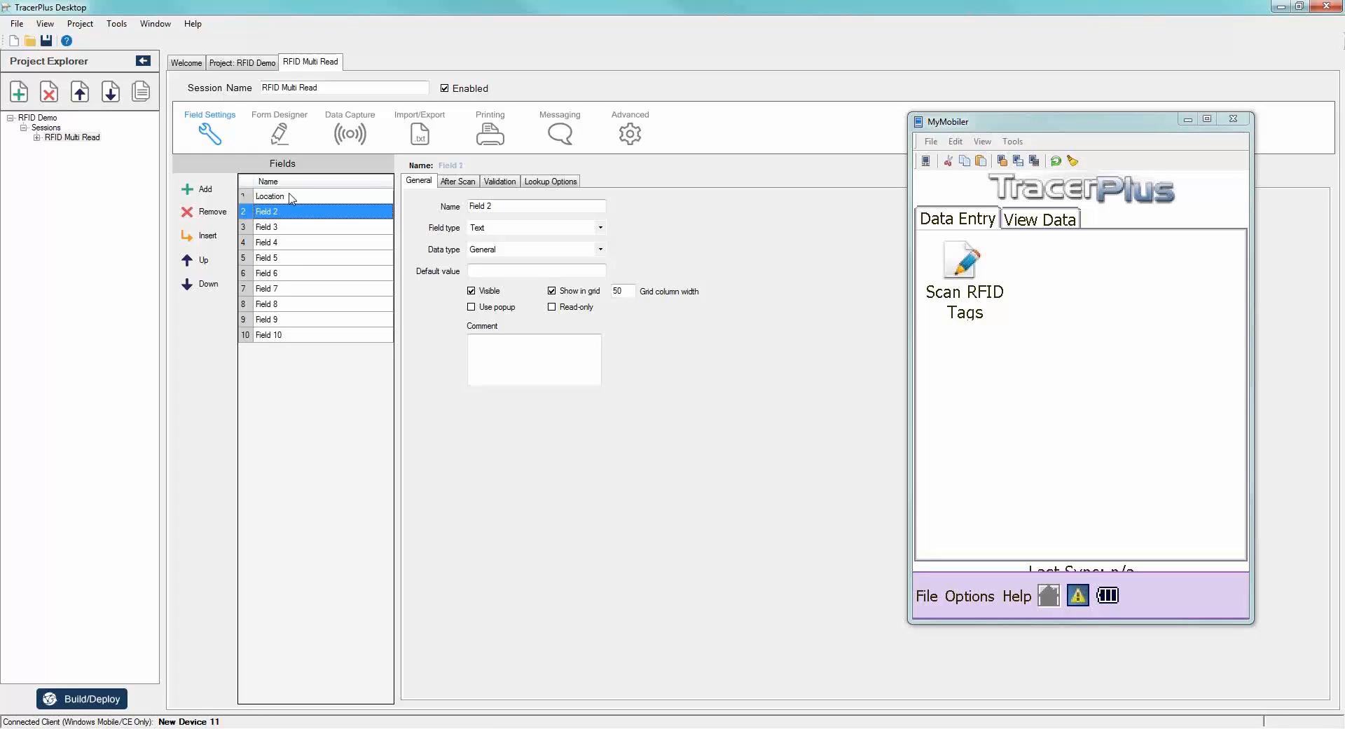
text(Tag ID)
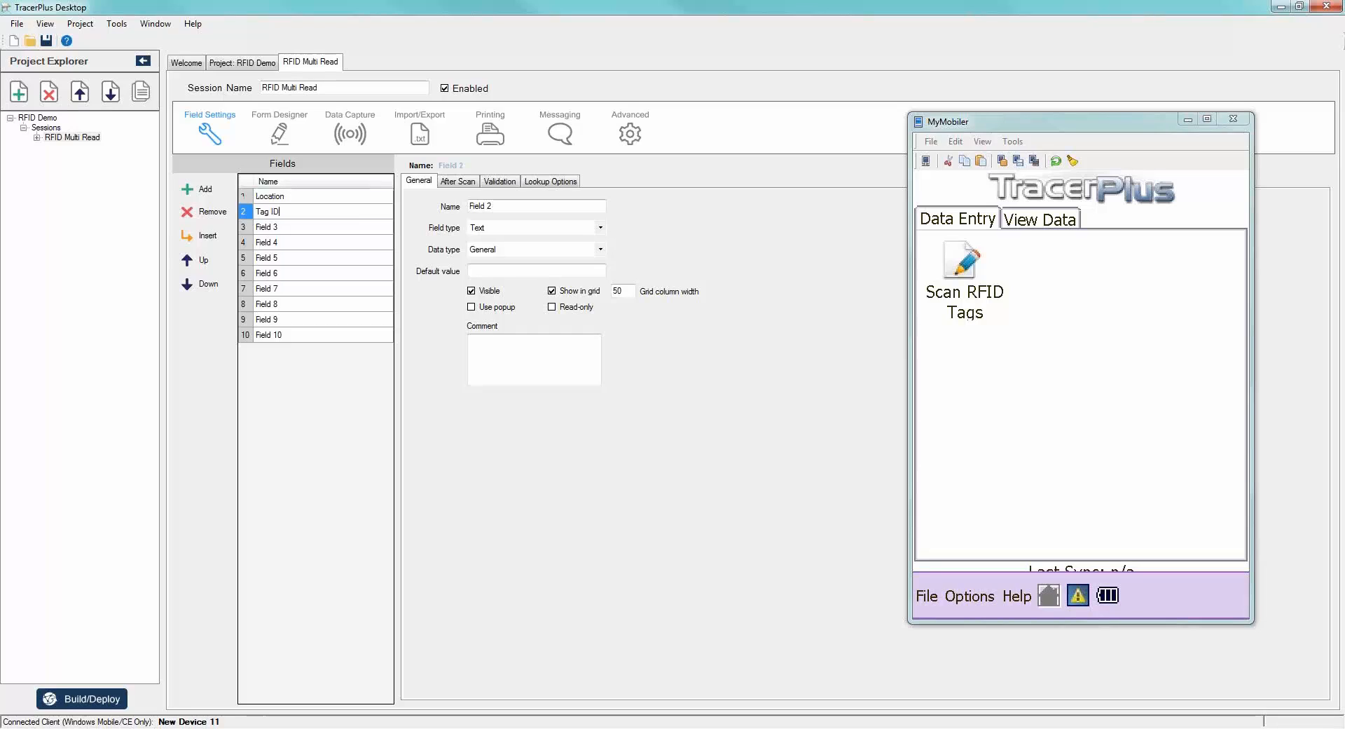
key(Return)
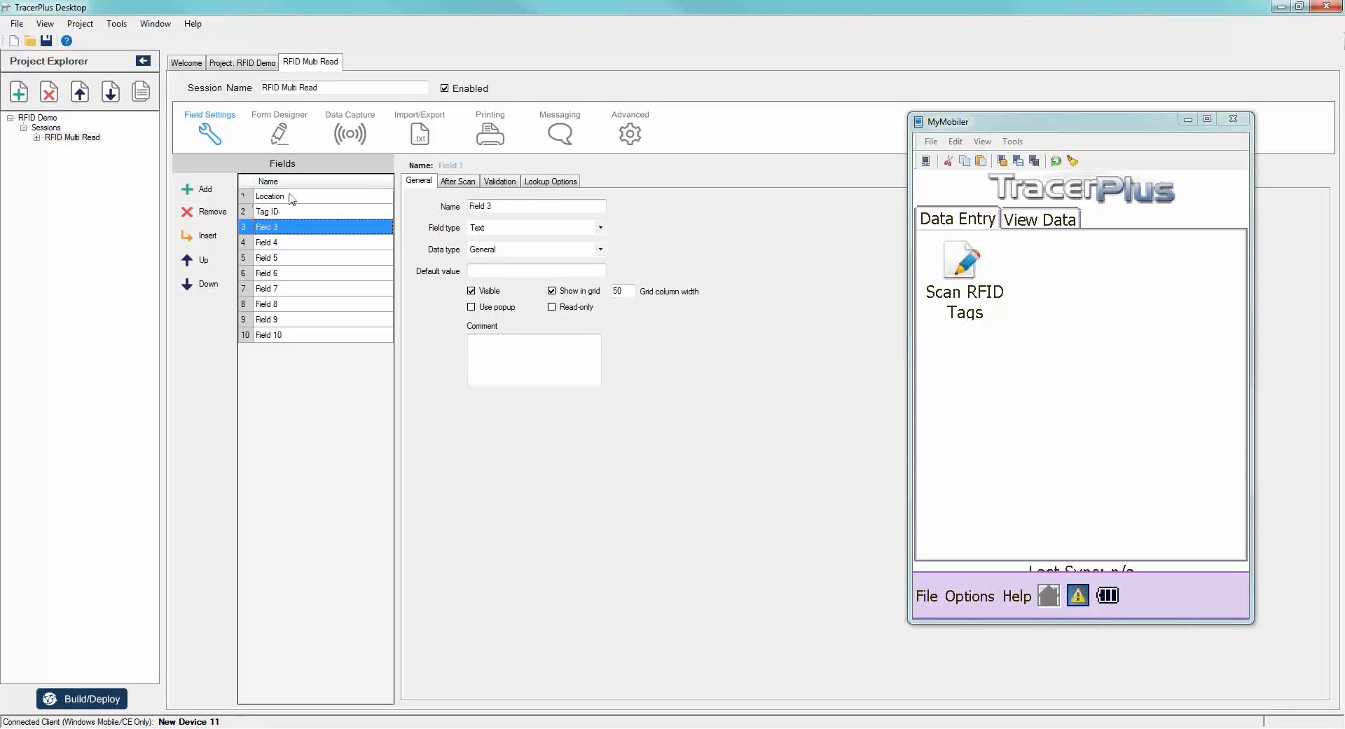
text(Date/T)
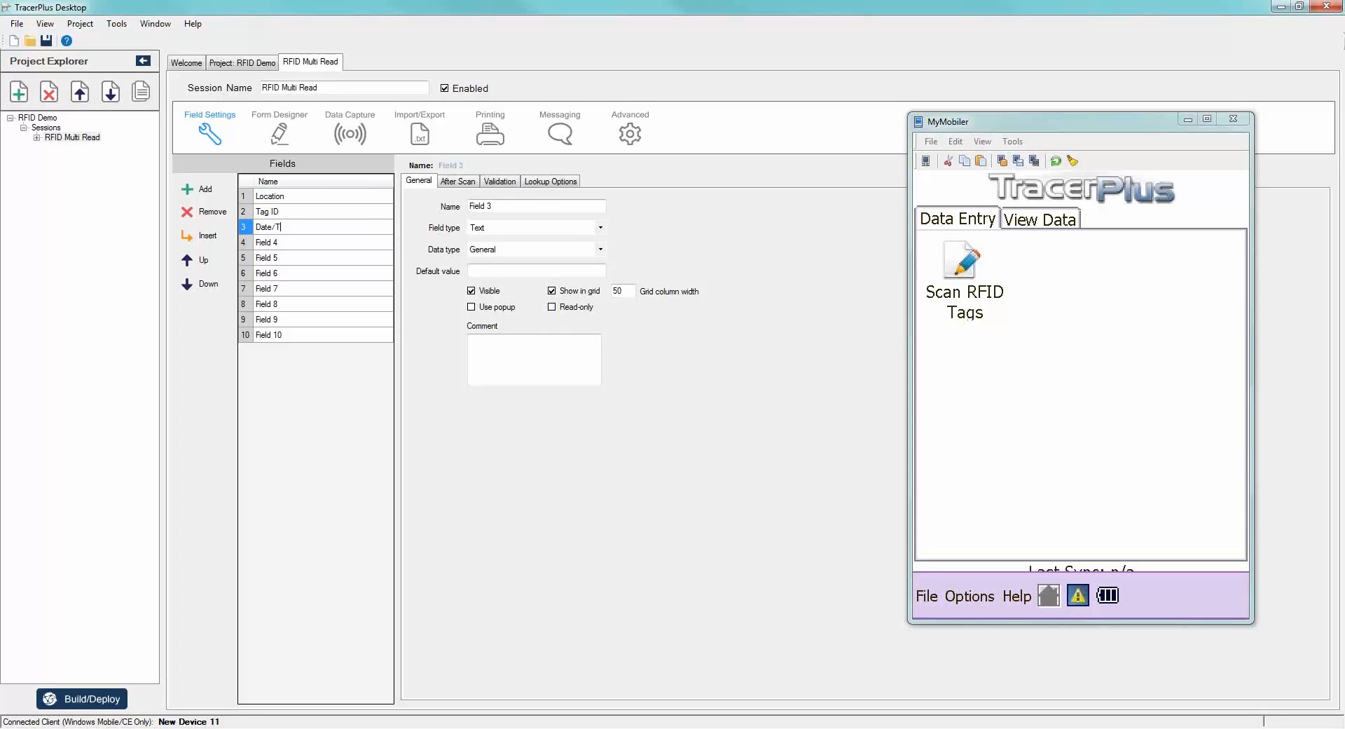
text(ime)
key(Return)
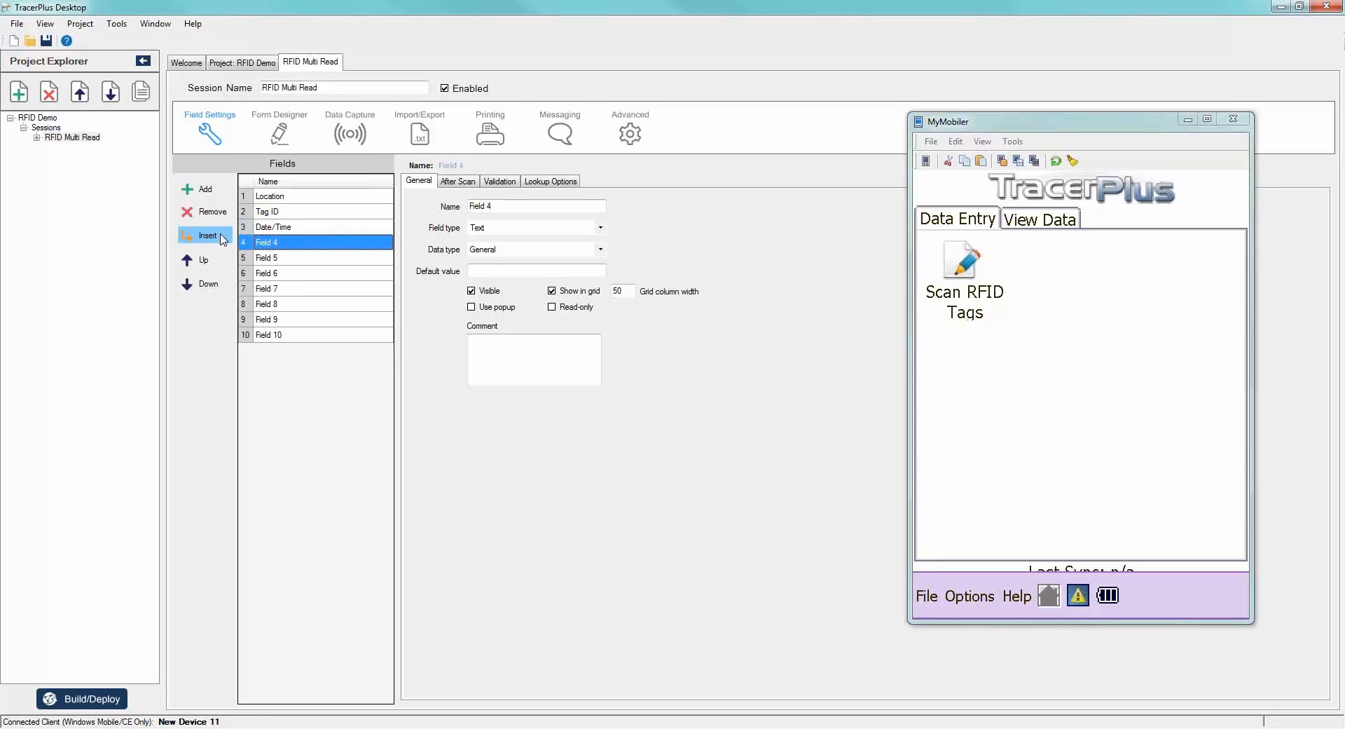
text(Grid Co)
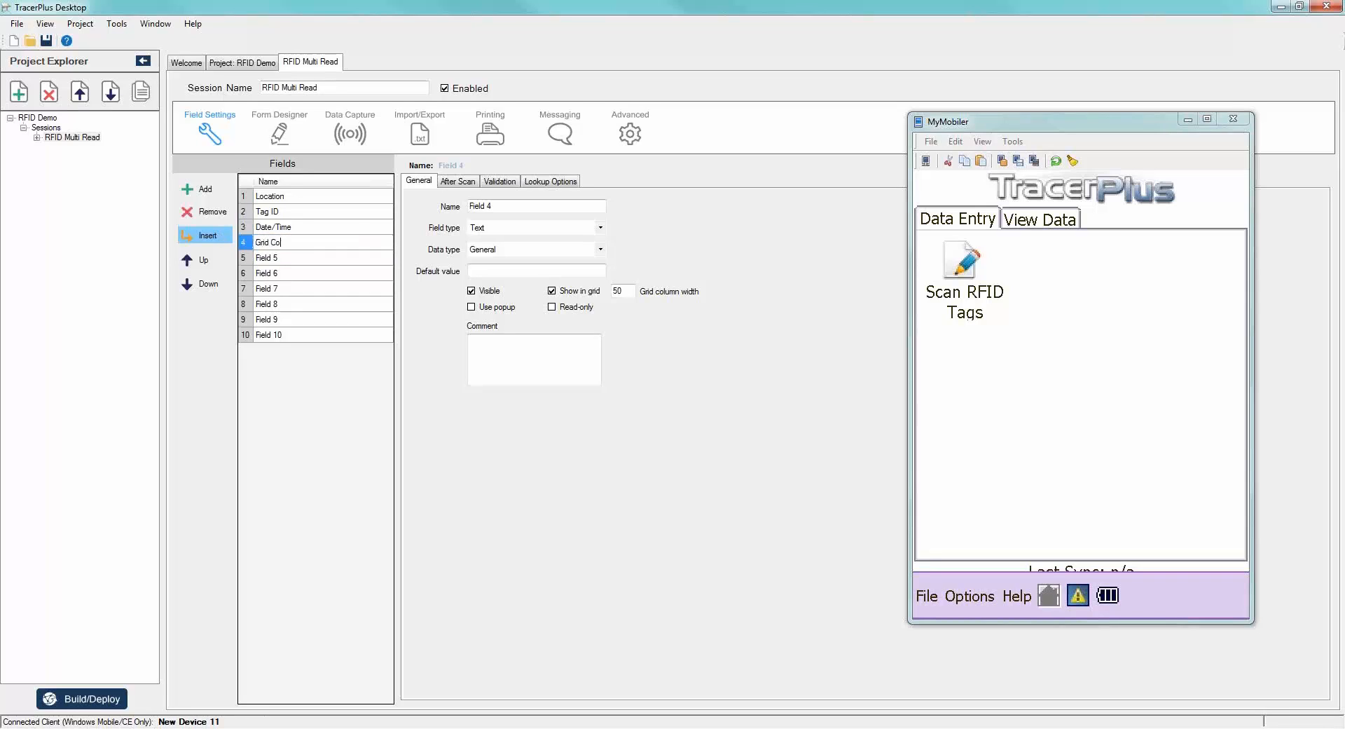
text(unt)
key(Return)
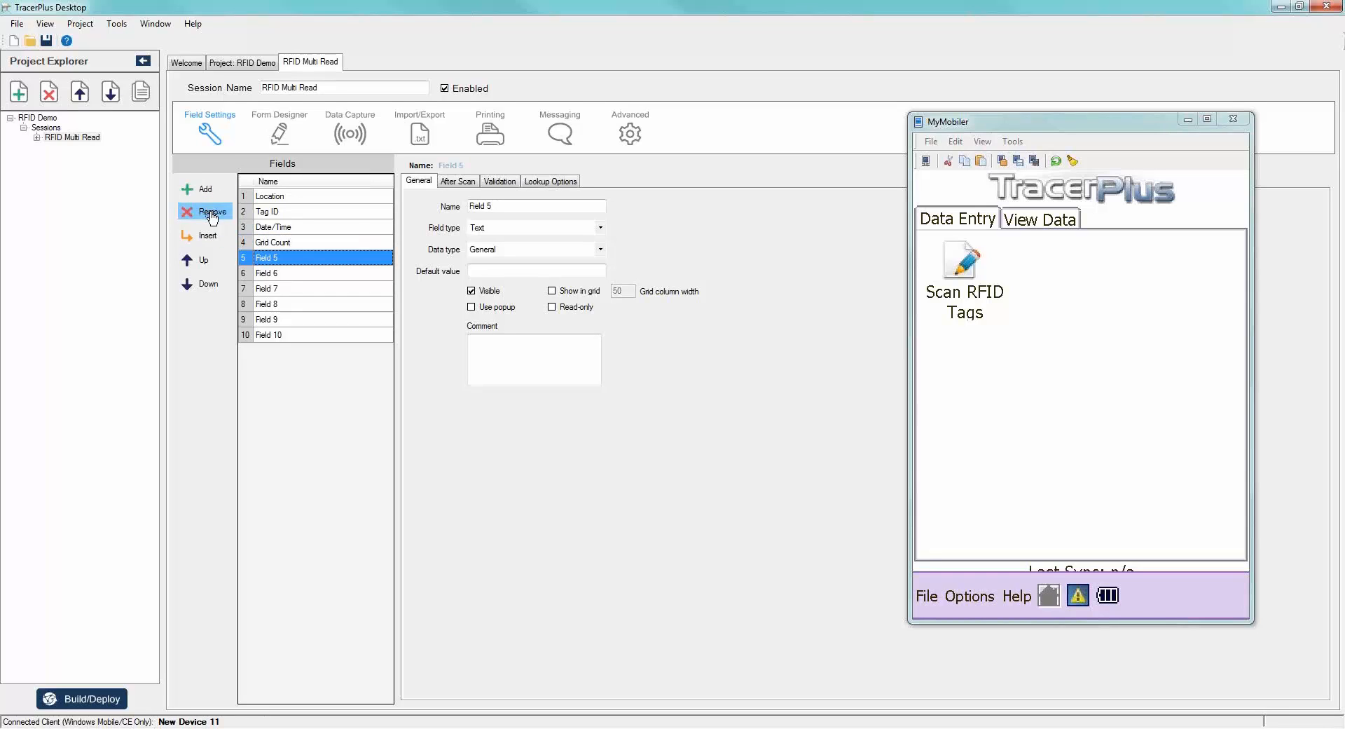
Remove the unused fields Field 5 through Field 10 from the session.
click(212, 213)
click(213, 212)
click(212, 212)
click(213, 213)
click(213, 213)
click(212, 212)
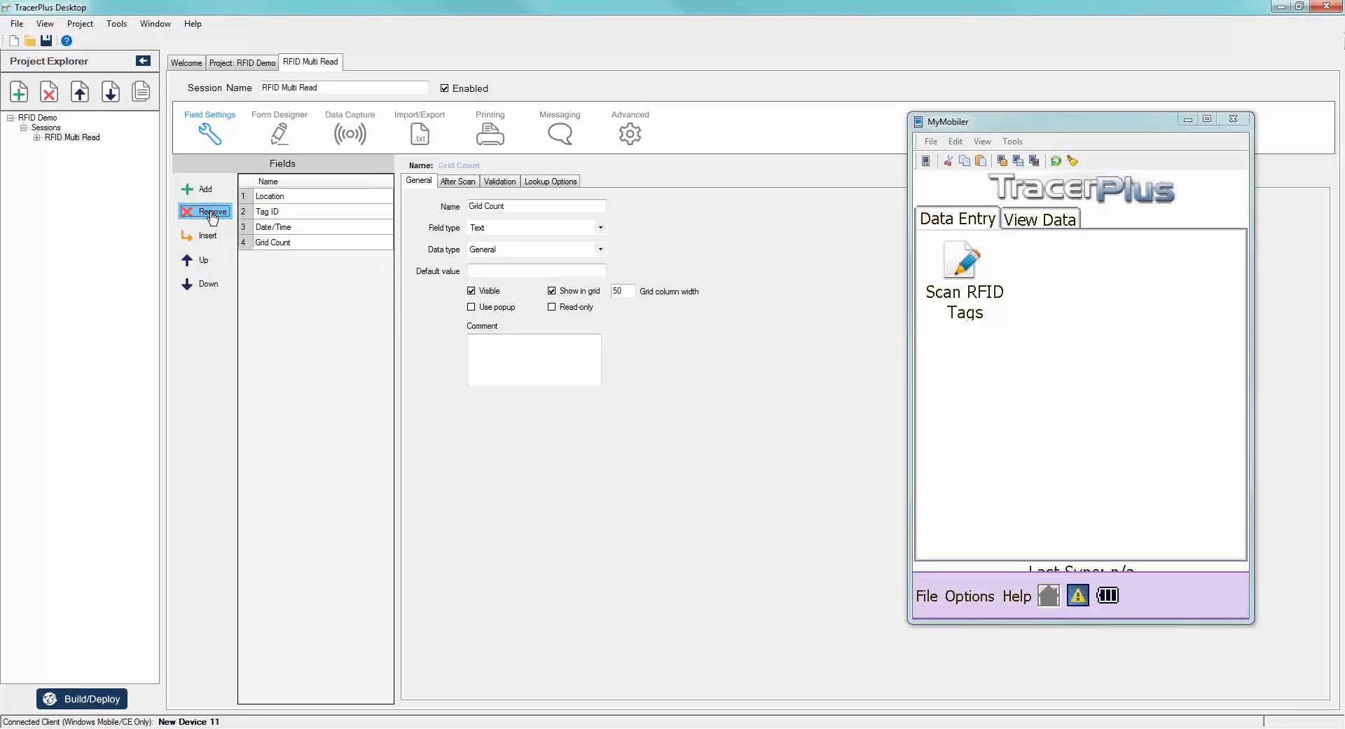
Set the Location field's type to Drop Down.
click(301, 199)
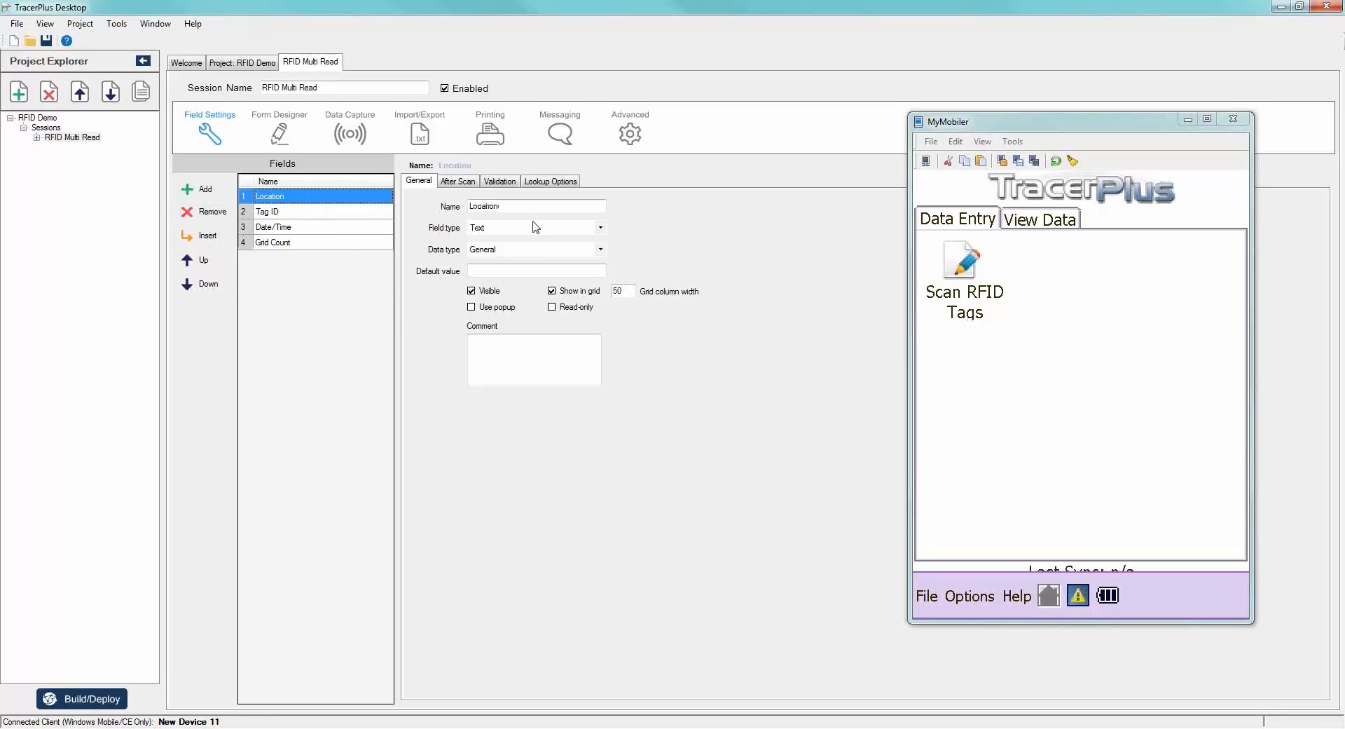
click(600, 227)
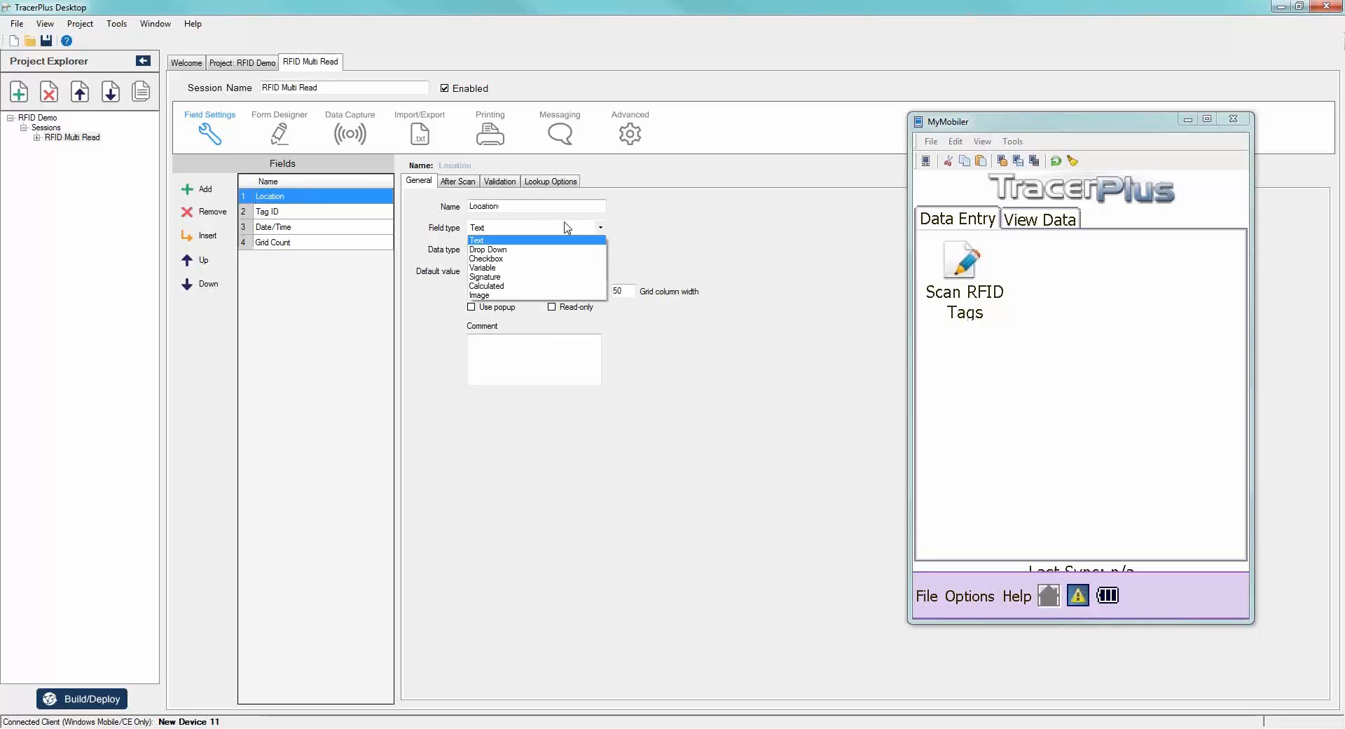
click(484, 251)
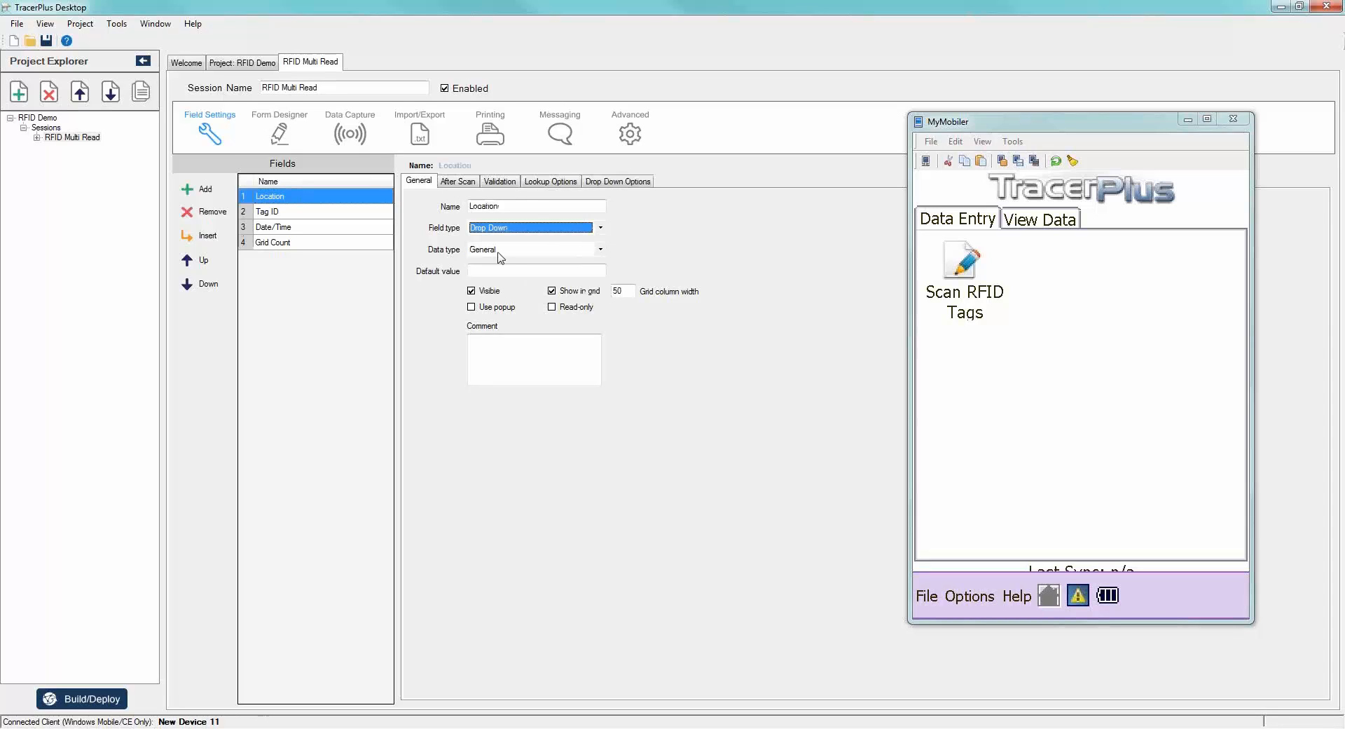
Add Room 123, Room 405, Room 407 and Server Room as the Location field's drop-down items.
click(618, 184)
click(478, 238)
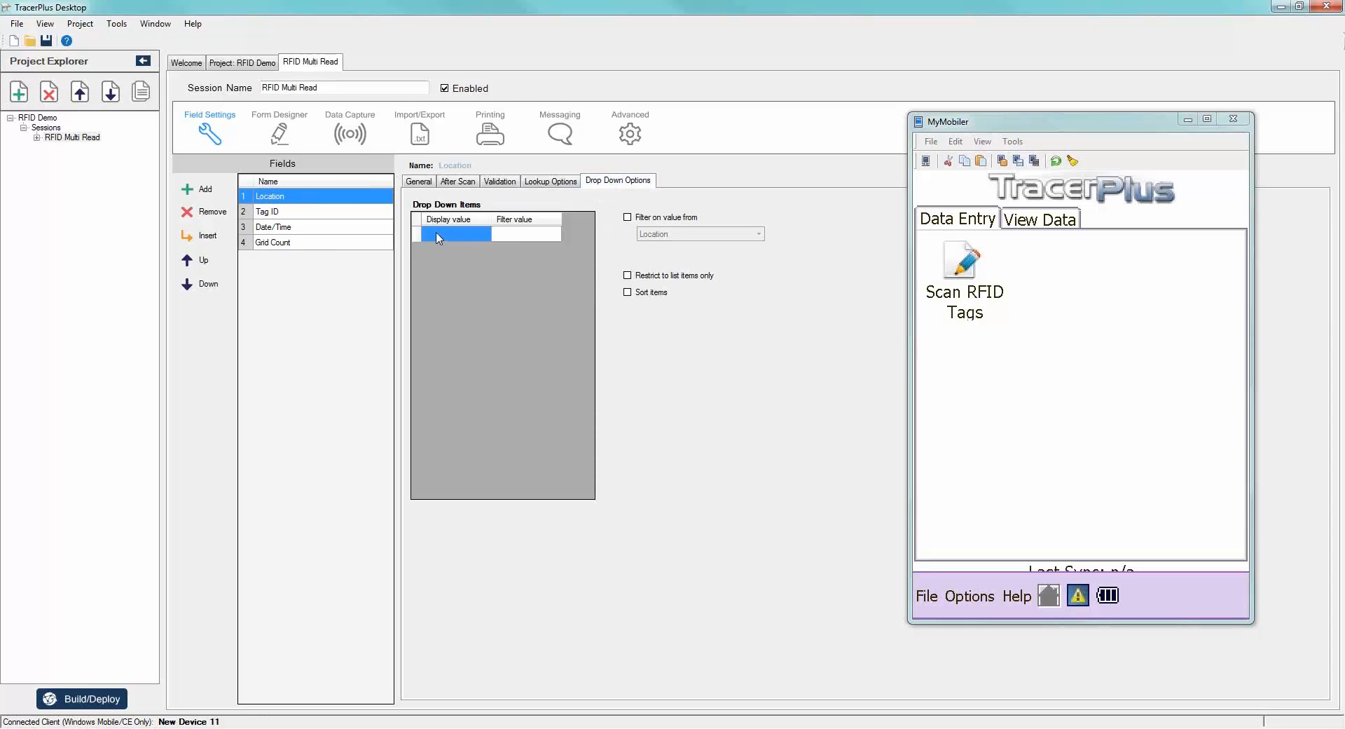
click(437, 233)
text(Room 1)
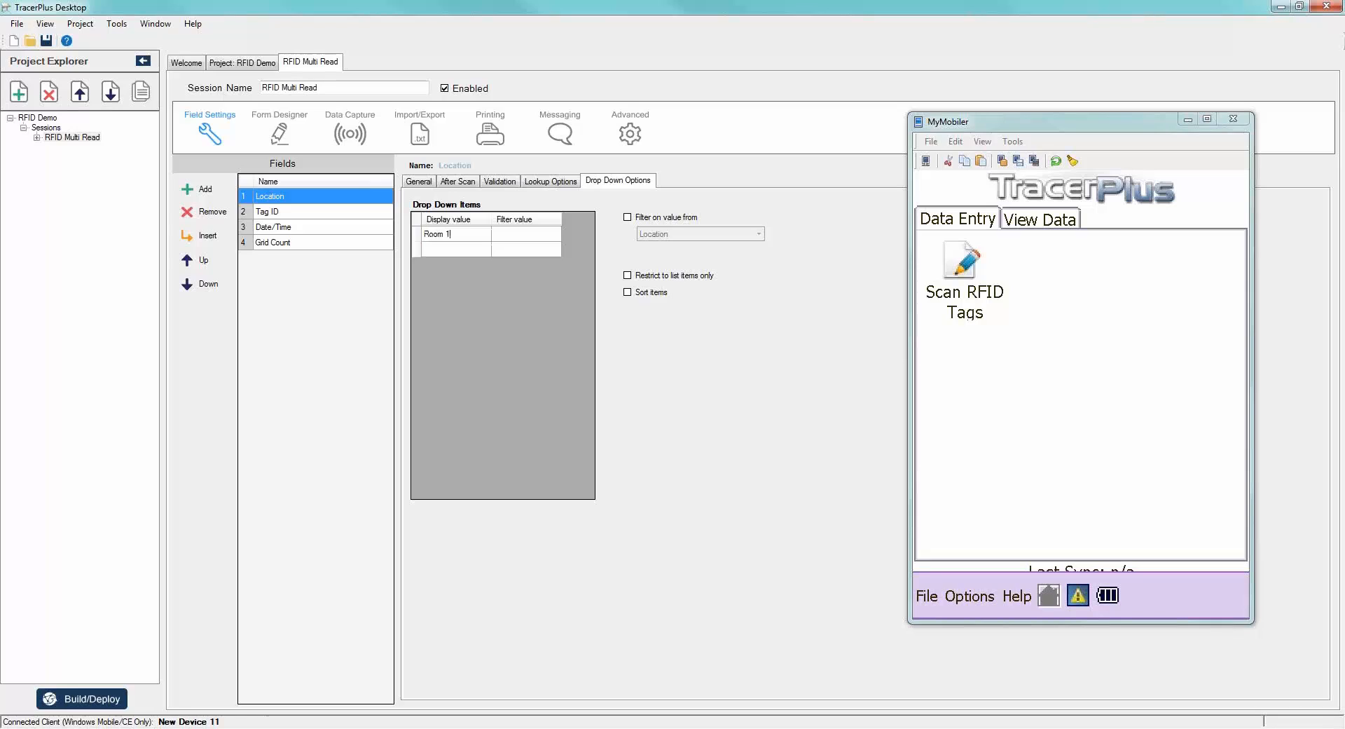
text(23')
key(Return)
text(Room)
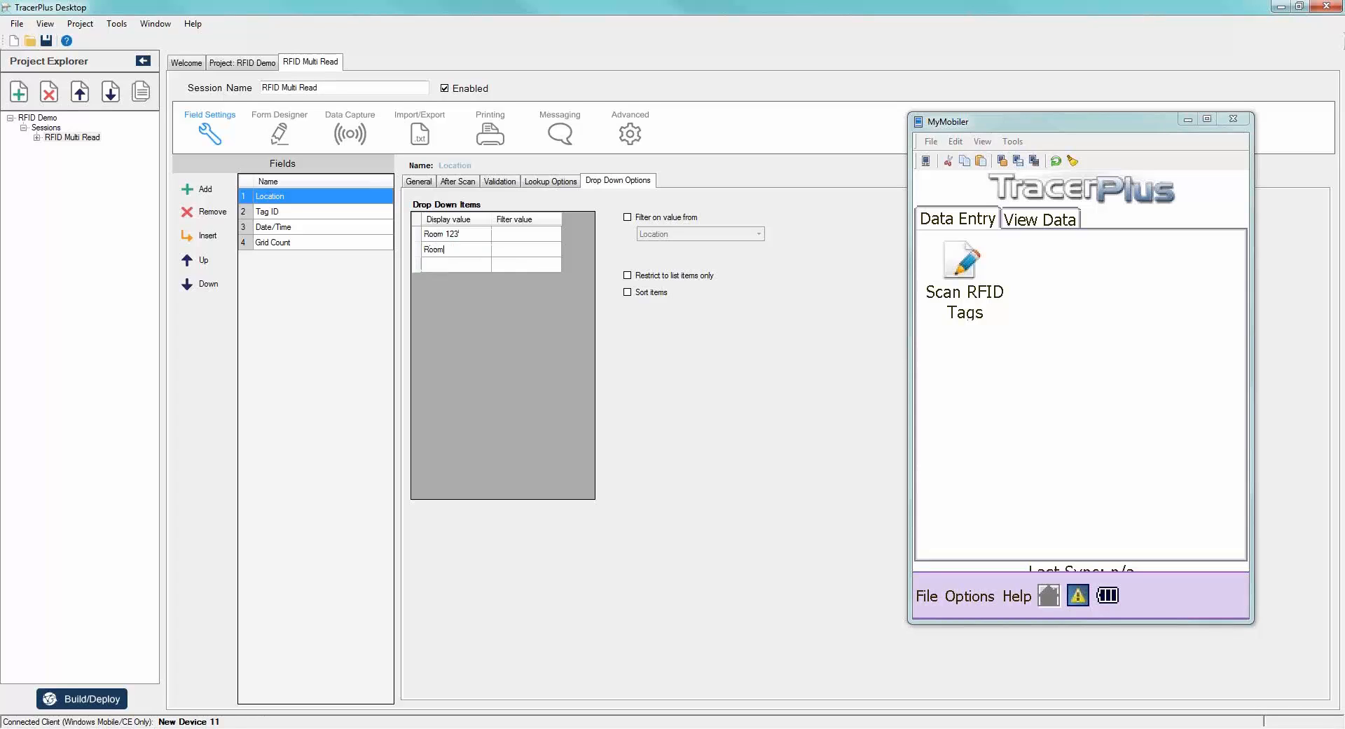
text( 405)
key(Return)
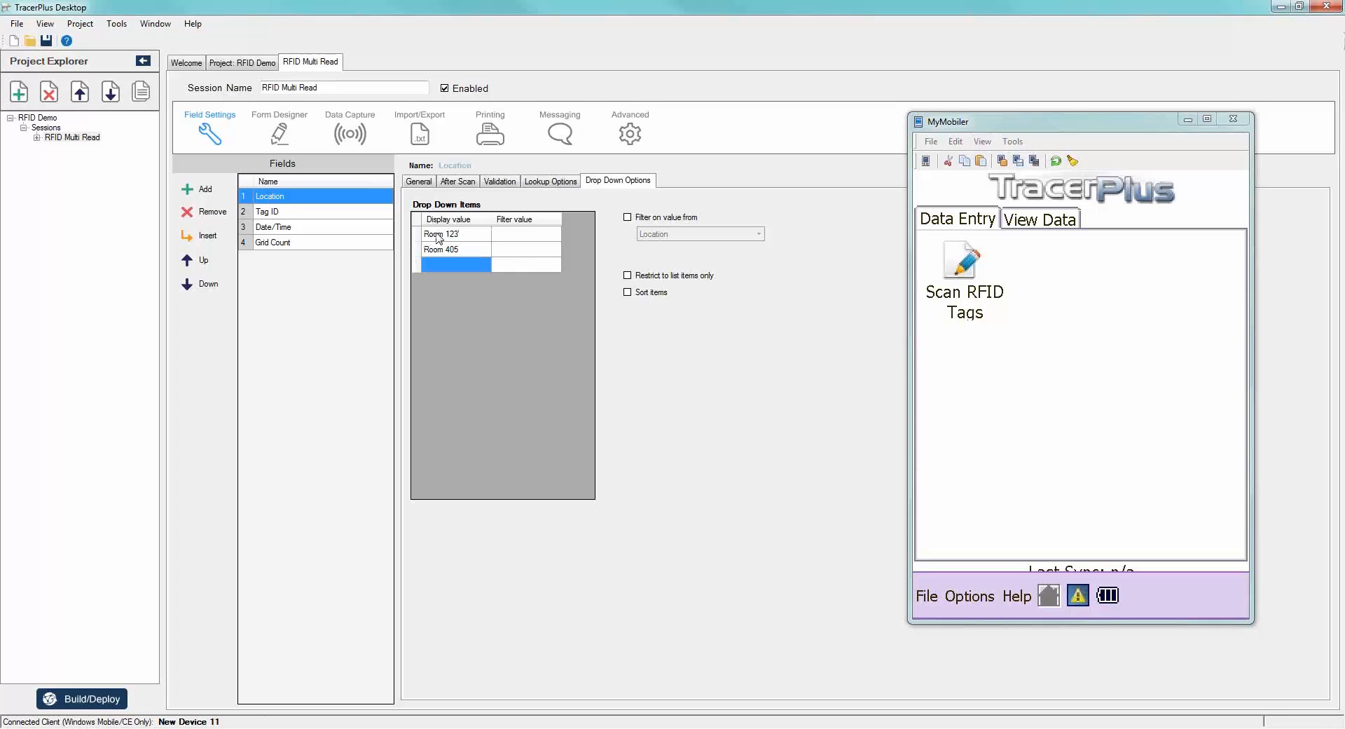
text(Room 407)
key(Return)
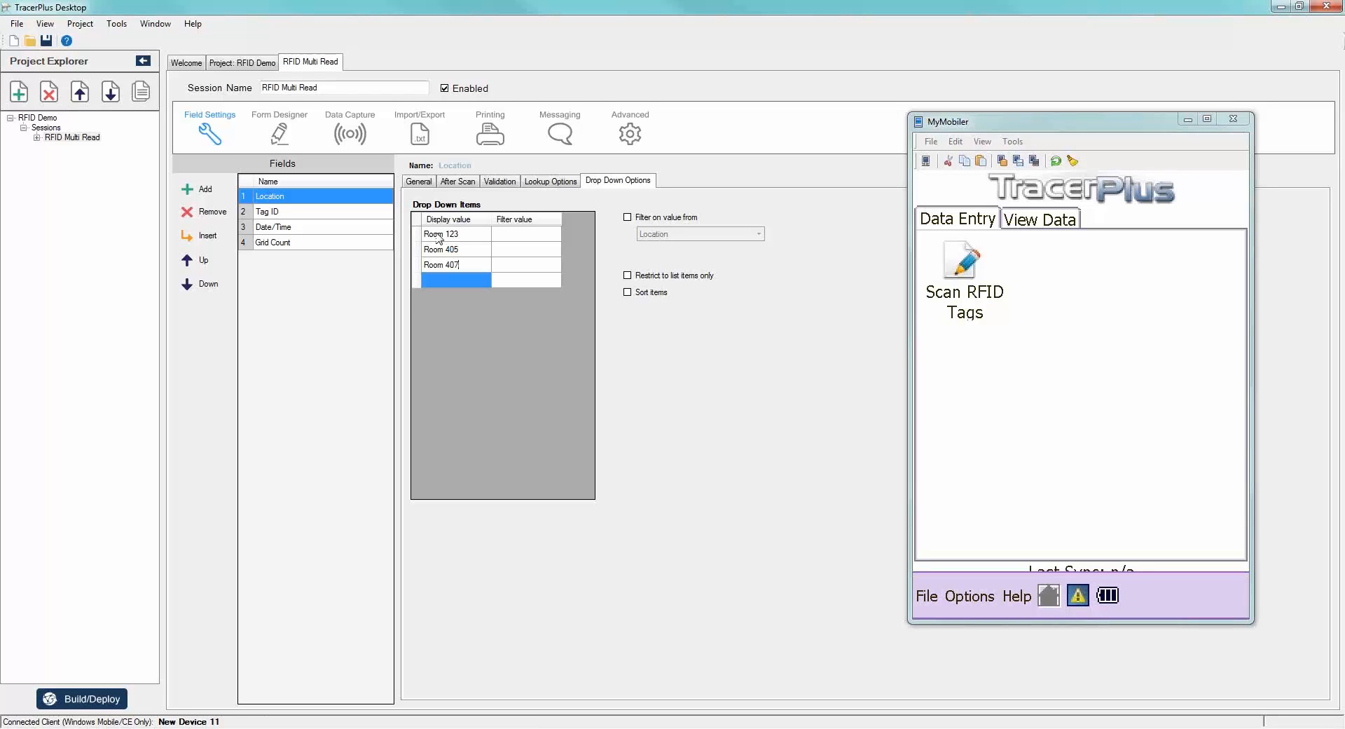
text(Server Room)
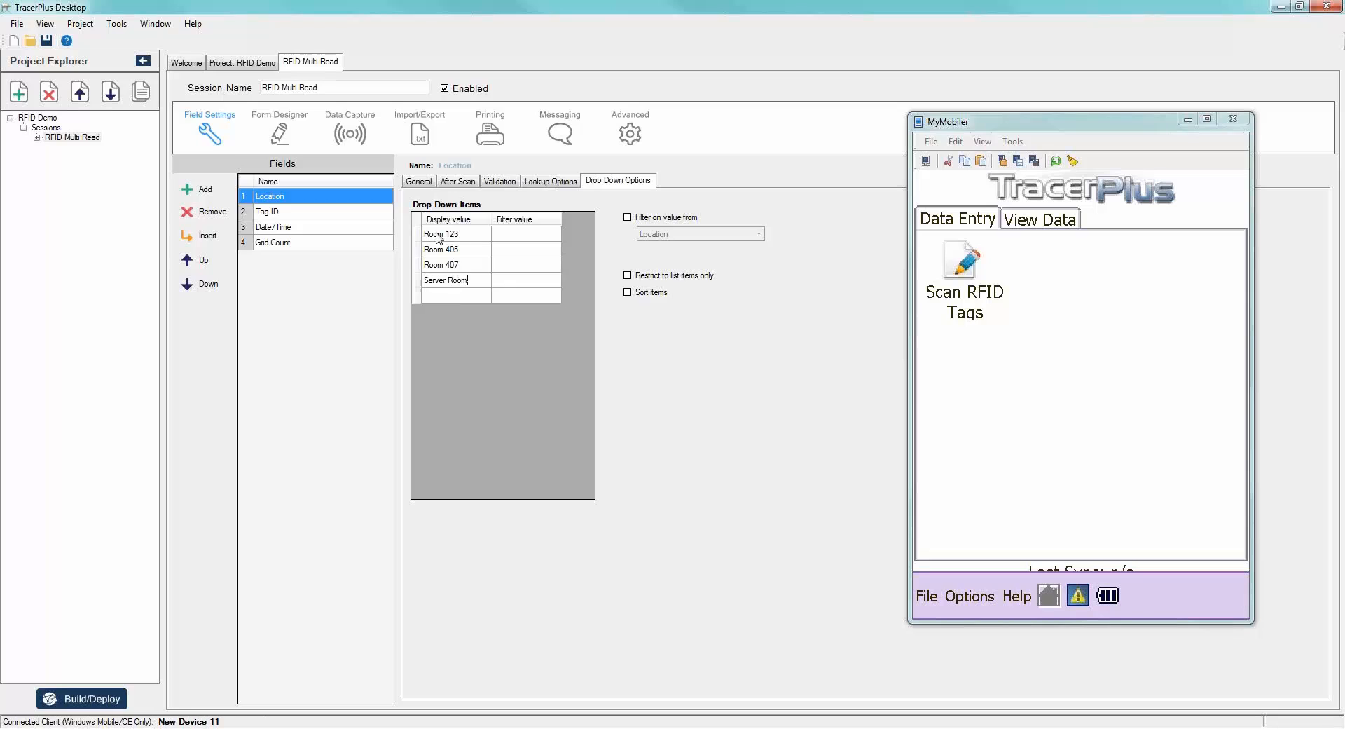
key(Return)
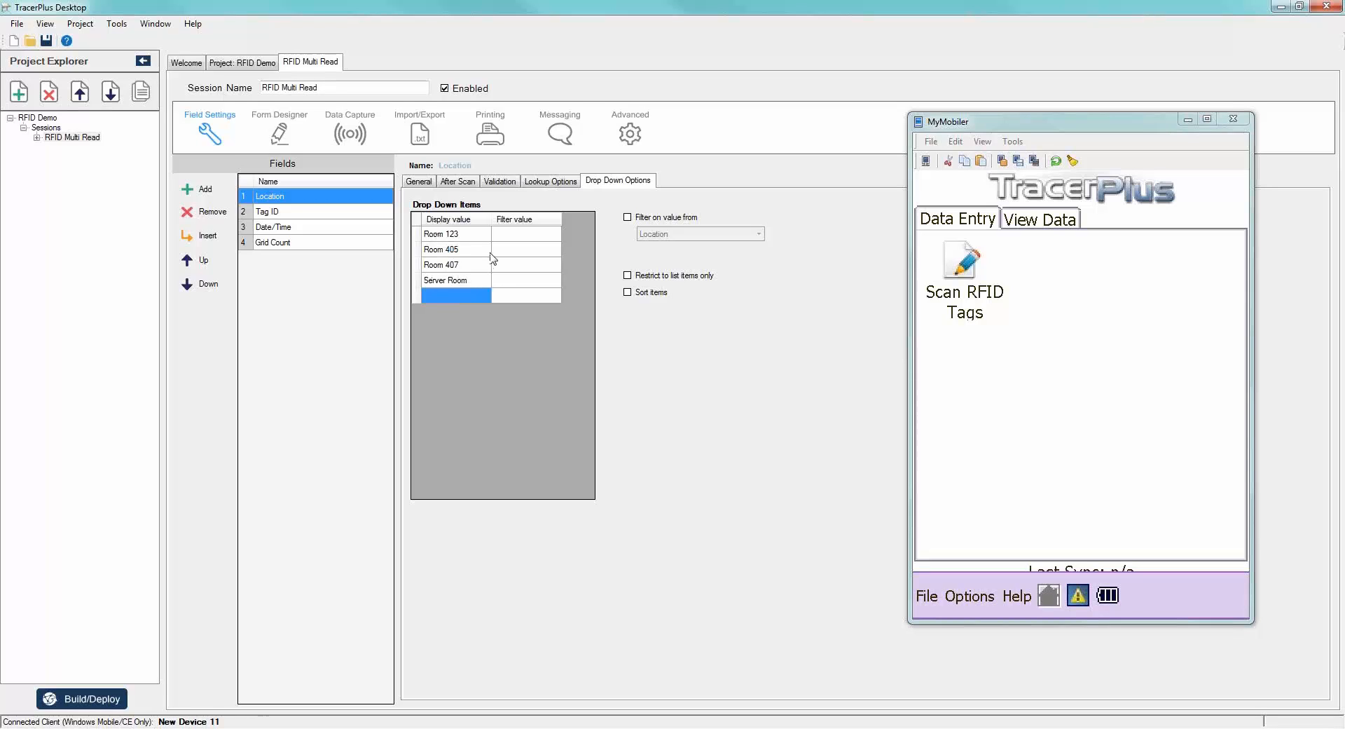
Check the Location field's after-scan options and set the Tag ID field to go to Tag ID after a scan.
click(449, 185)
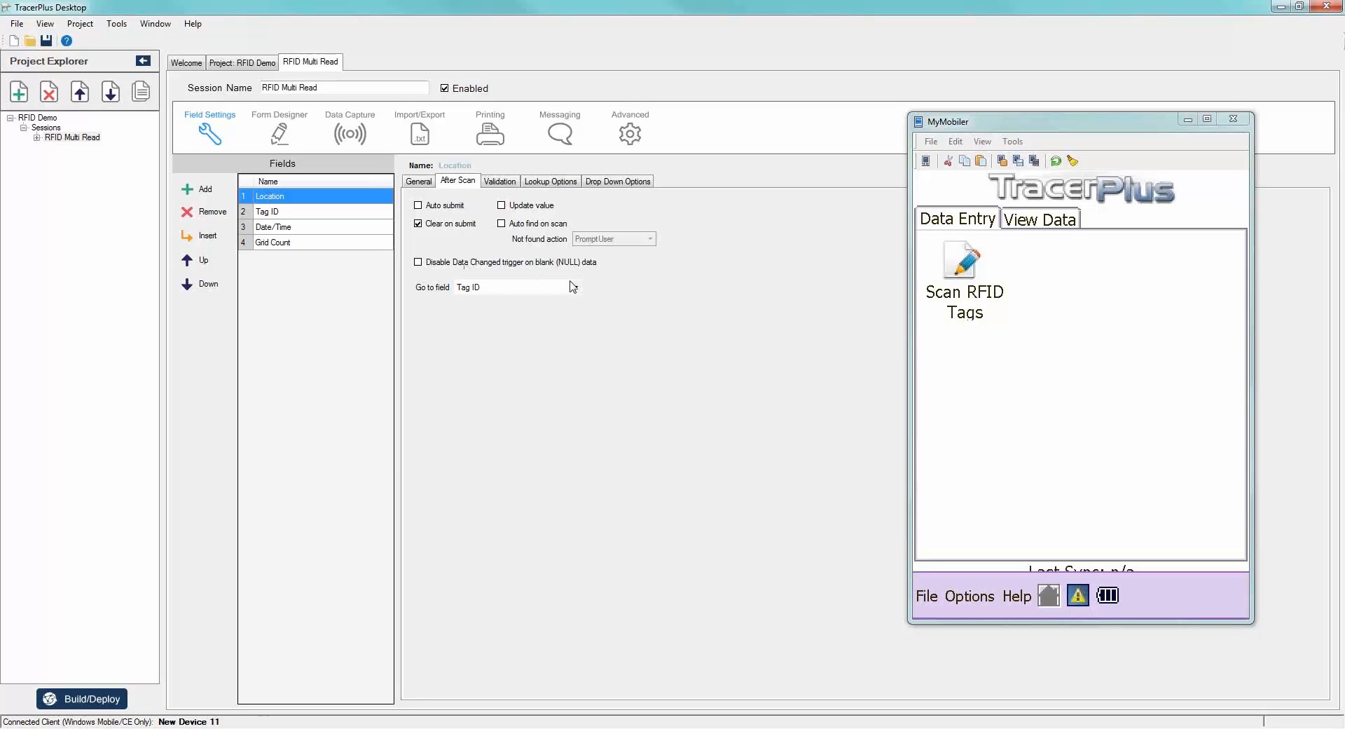
click(280, 217)
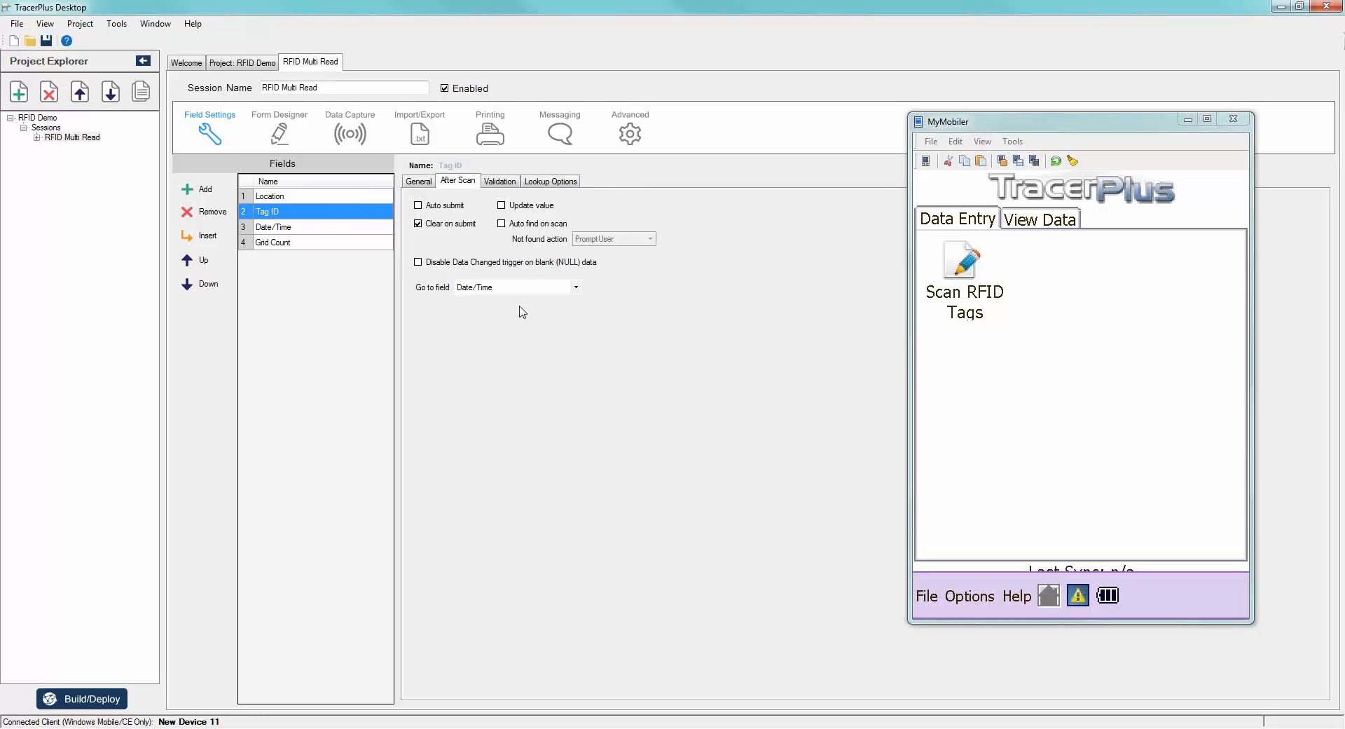
click(577, 288)
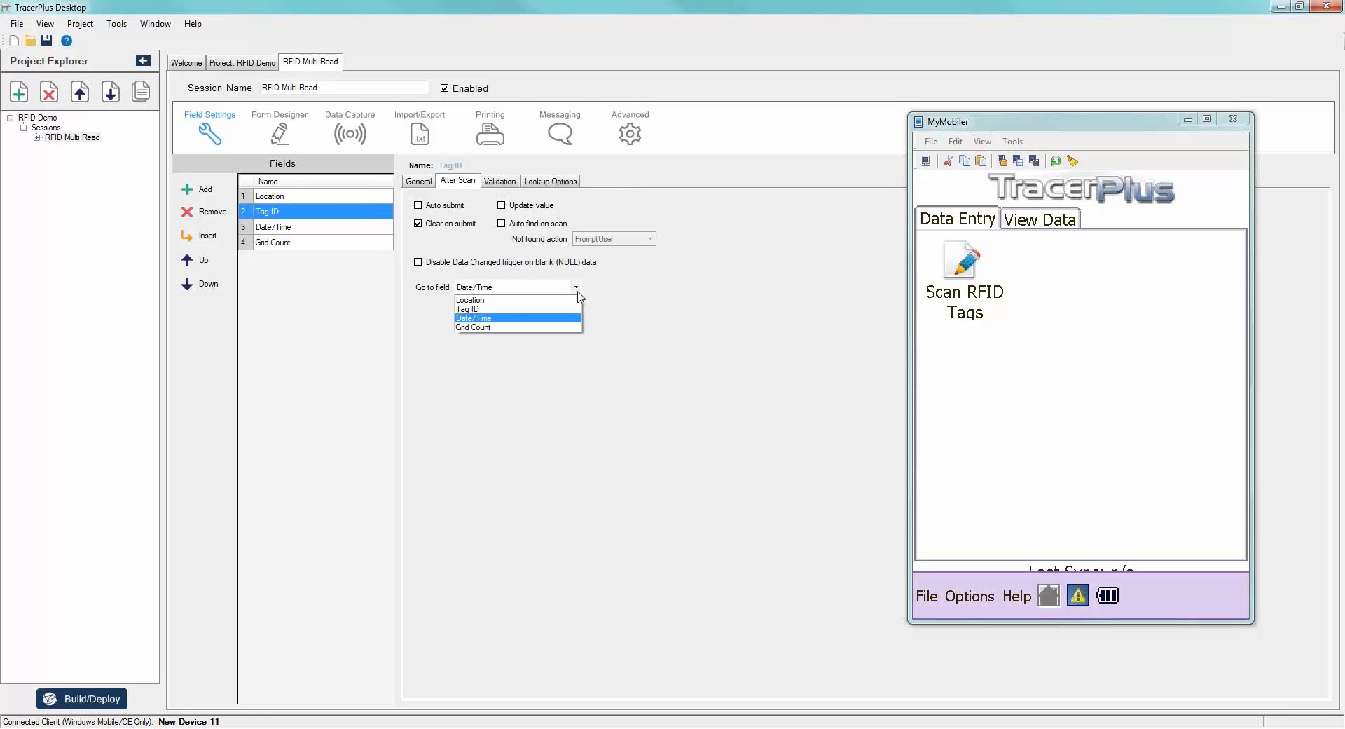
click(482, 315)
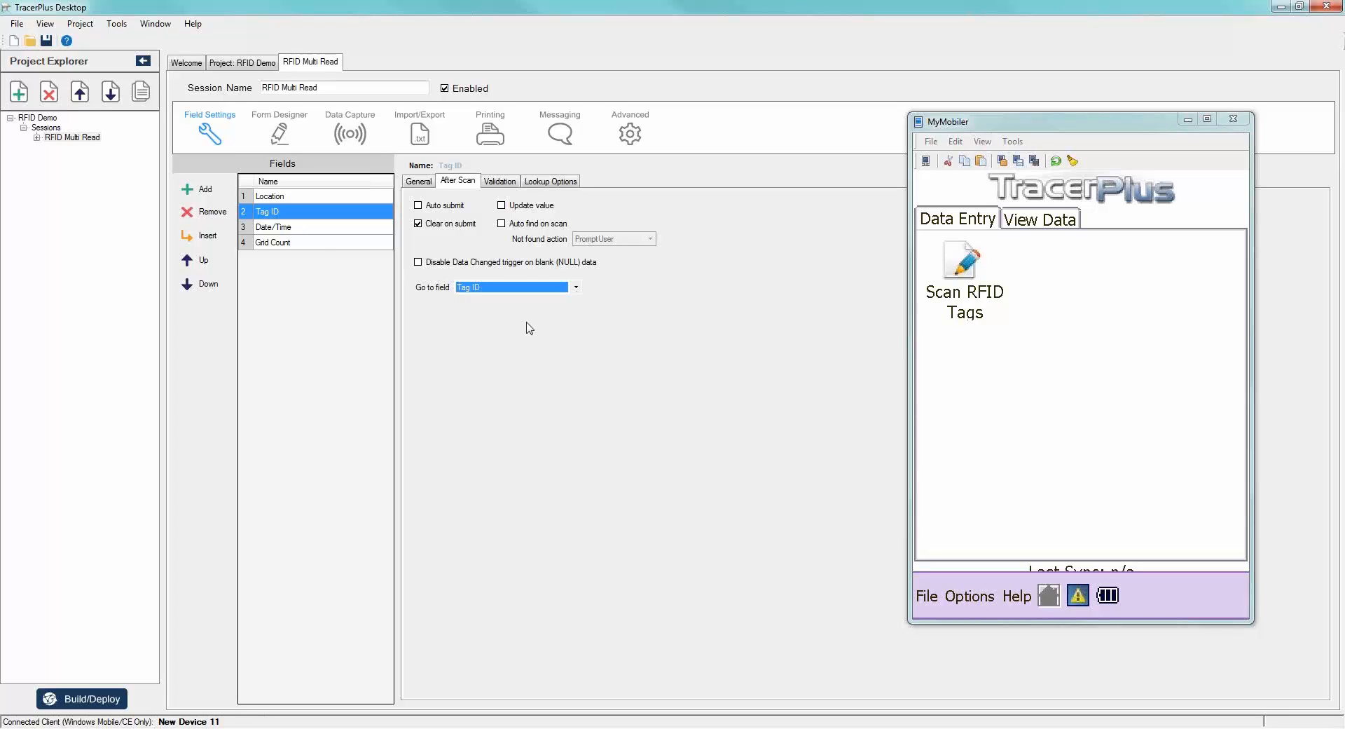
Set the Date/Time field's data type to DateTime.
click(275, 232)
click(423, 183)
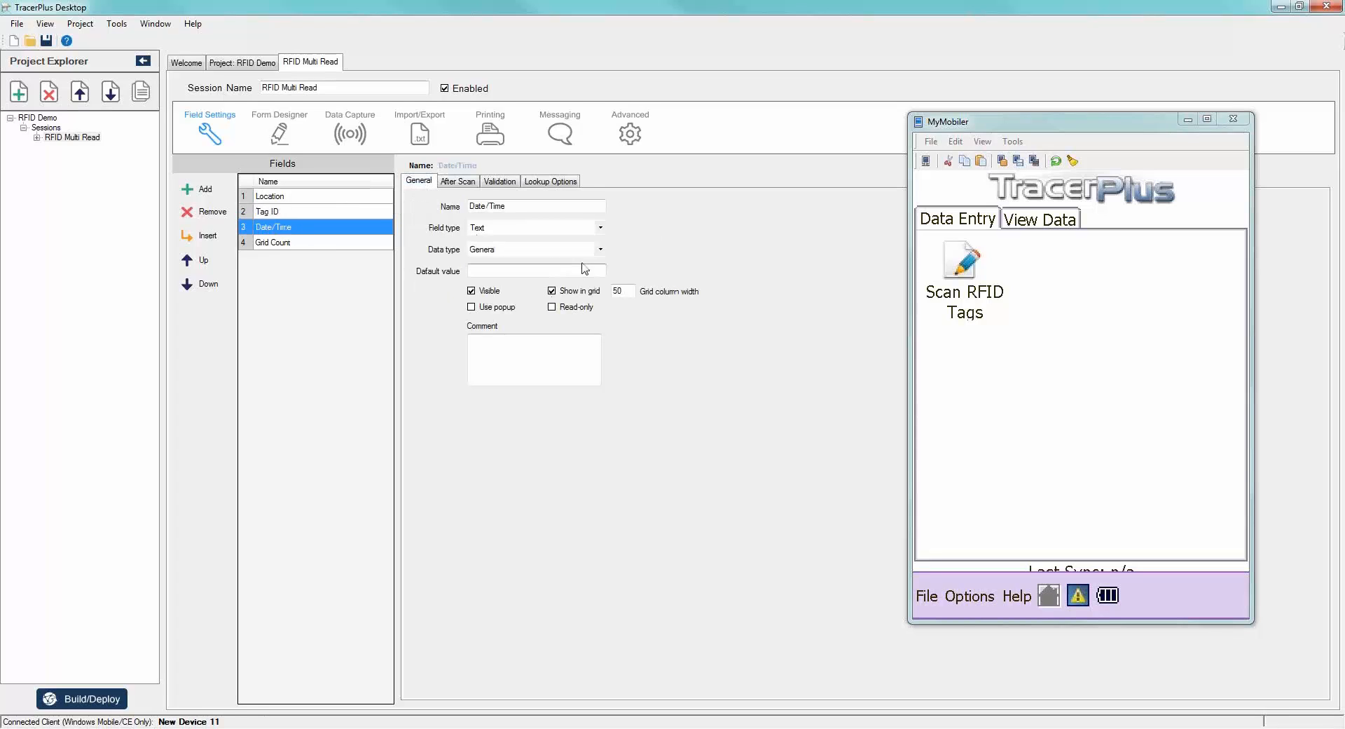
click(601, 249)
click(495, 281)
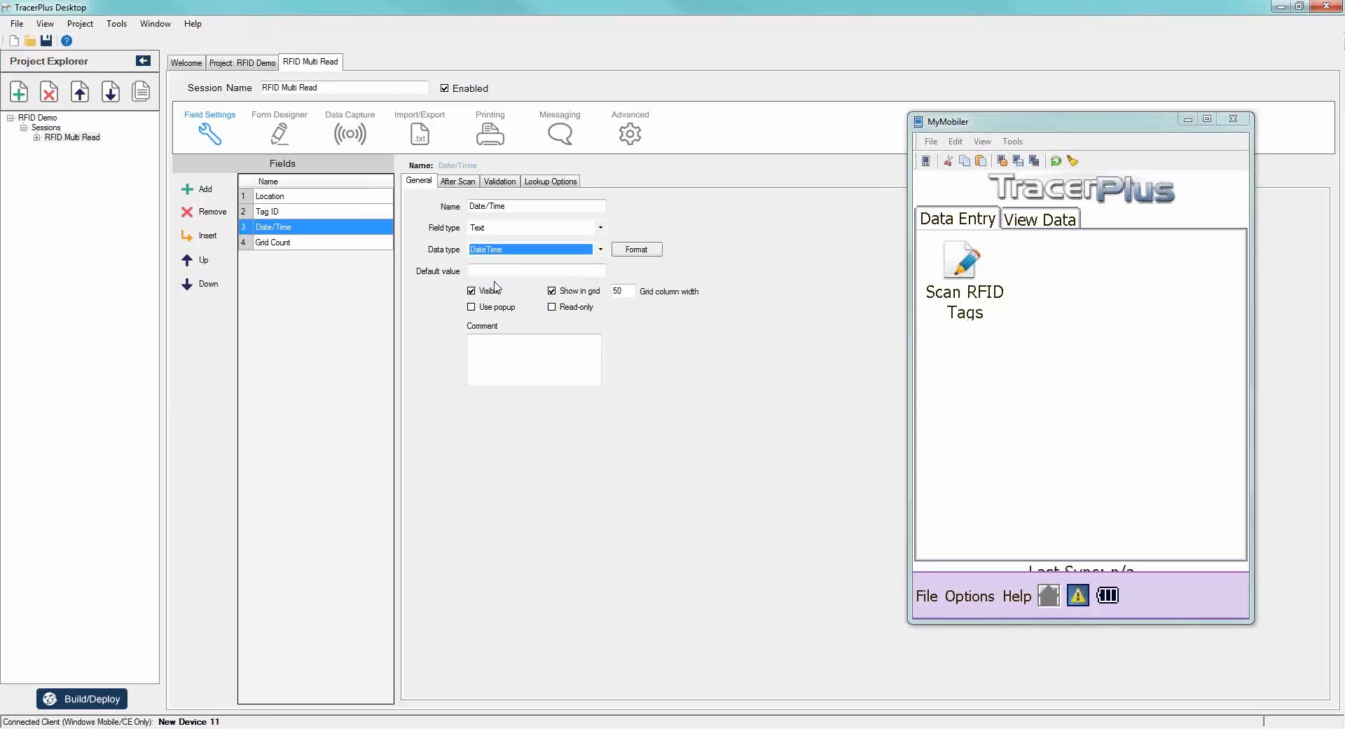
Format the Date/Time field with the M/dd/yyyy date format and the h:mm:ss time format.
click(634, 250)
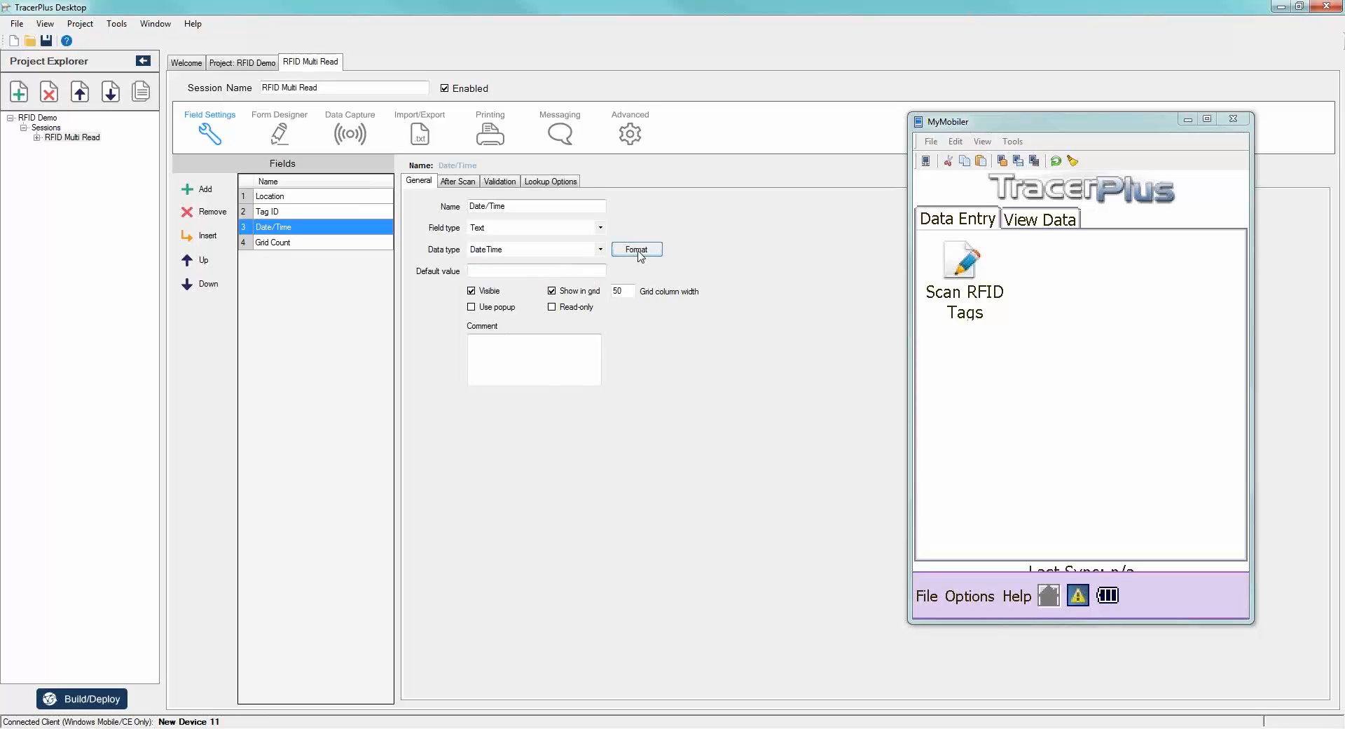
click(744, 358)
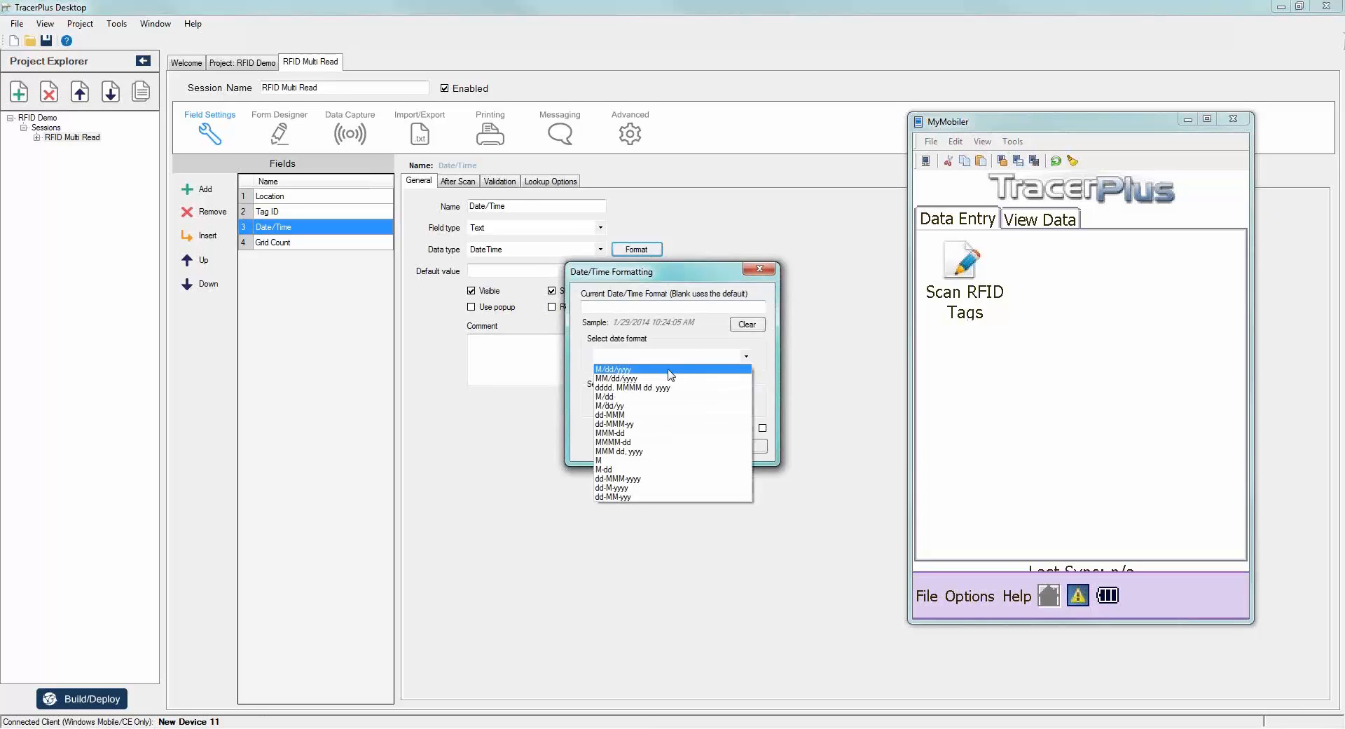
click(671, 370)
click(748, 407)
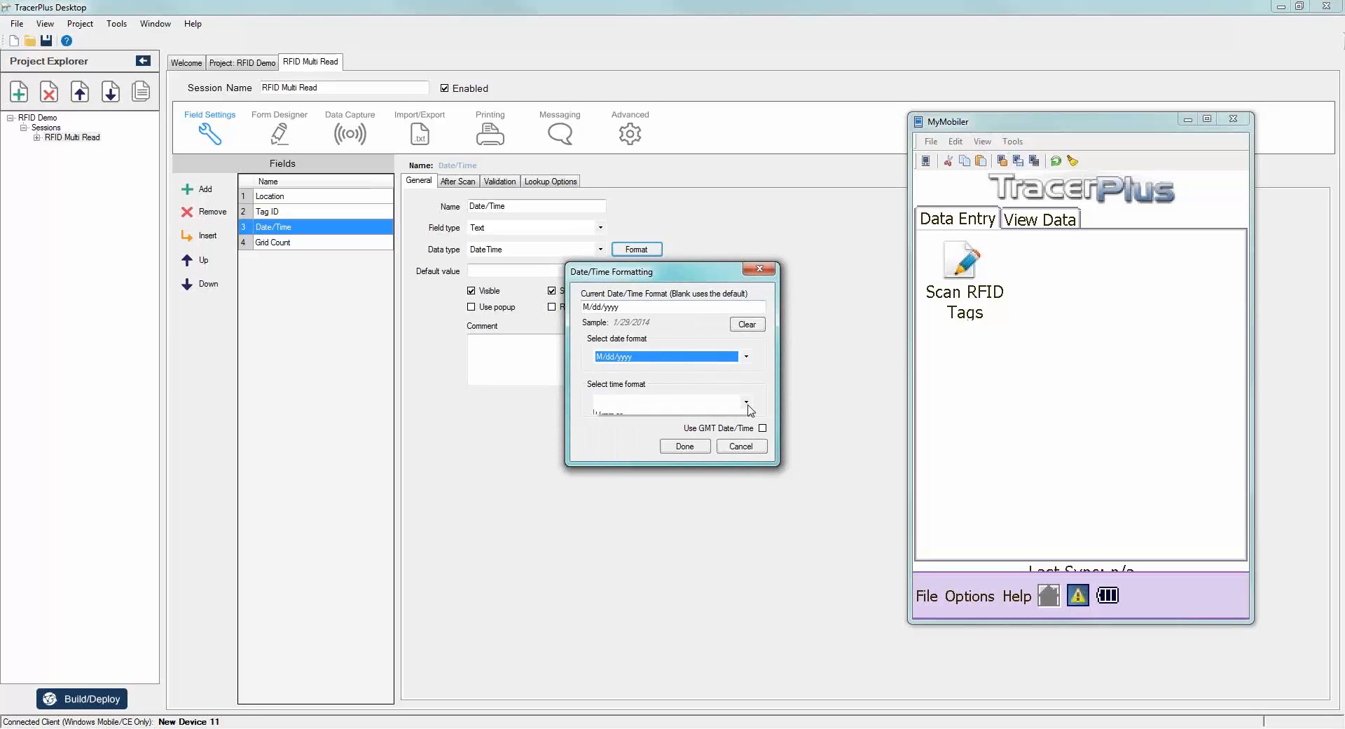
click(633, 424)
click(685, 447)
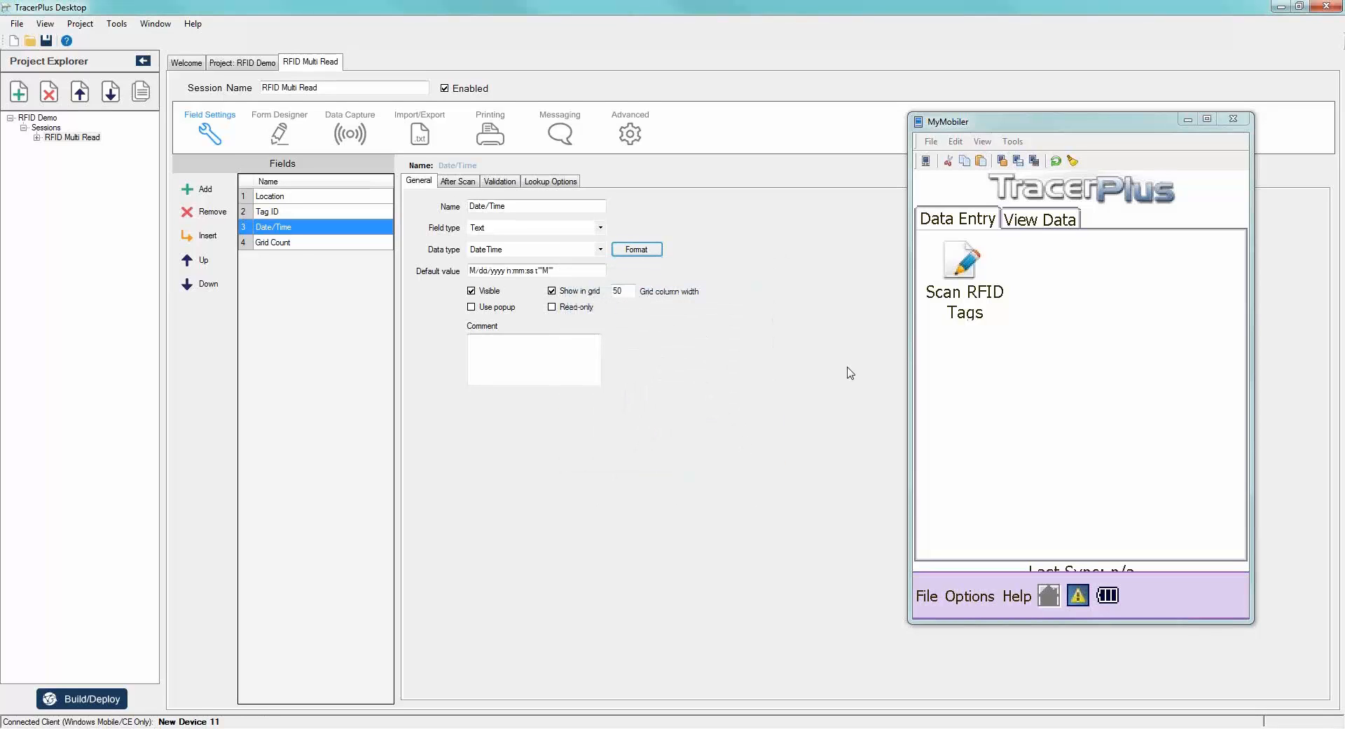
Make the Grid Count field read-only.
click(280, 243)
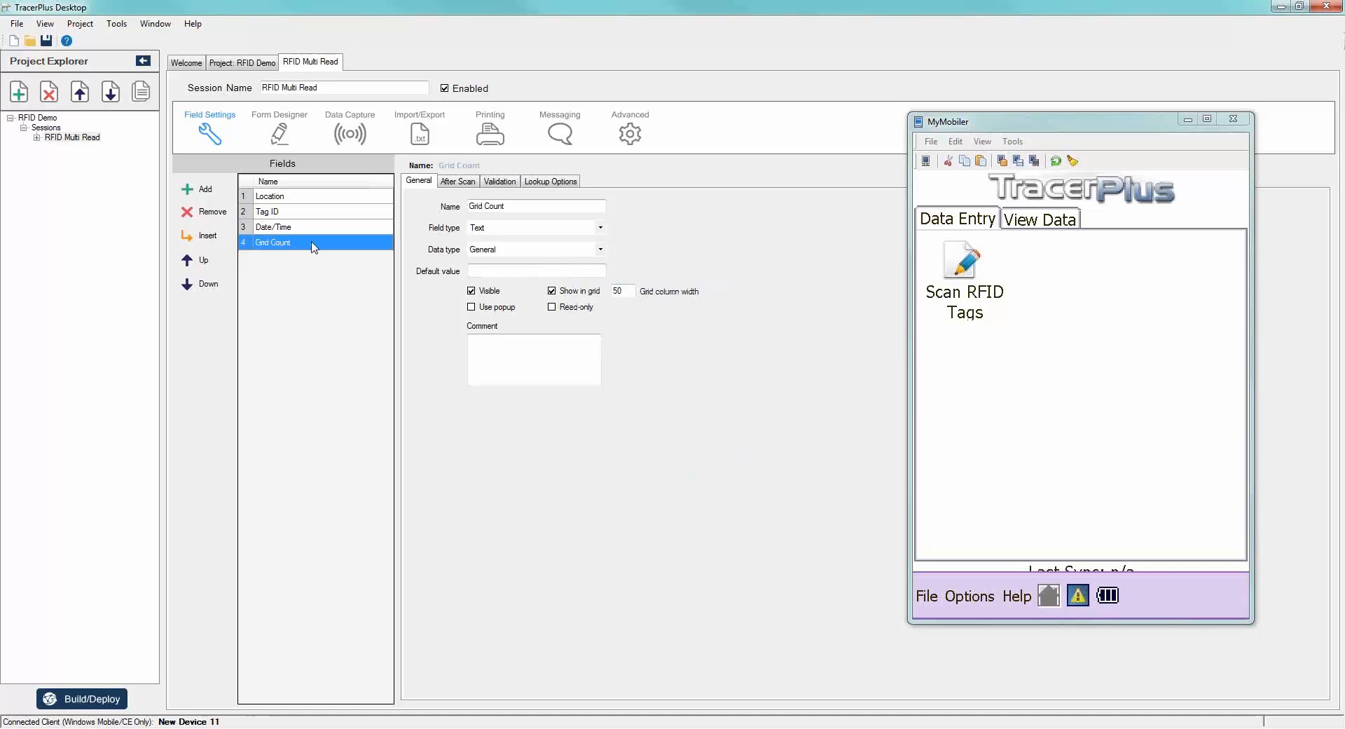
click(552, 306)
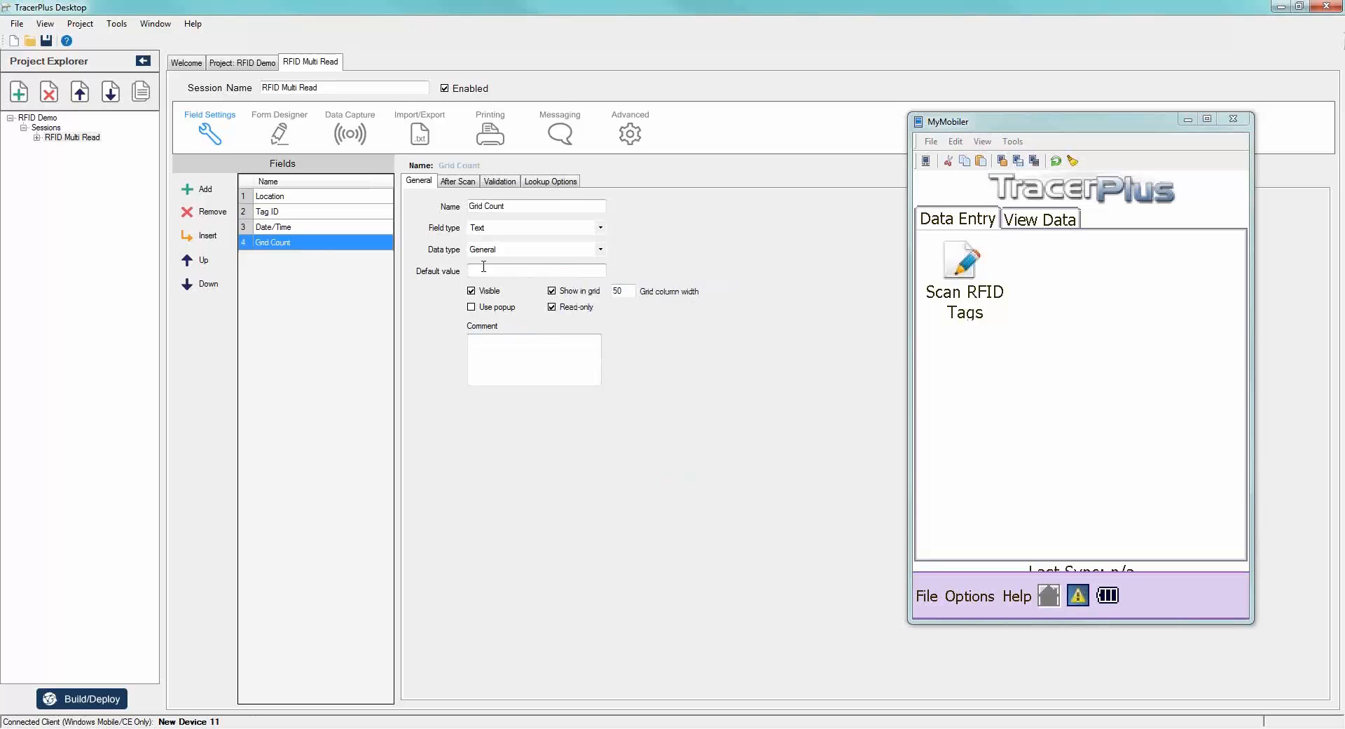
click(268, 200)
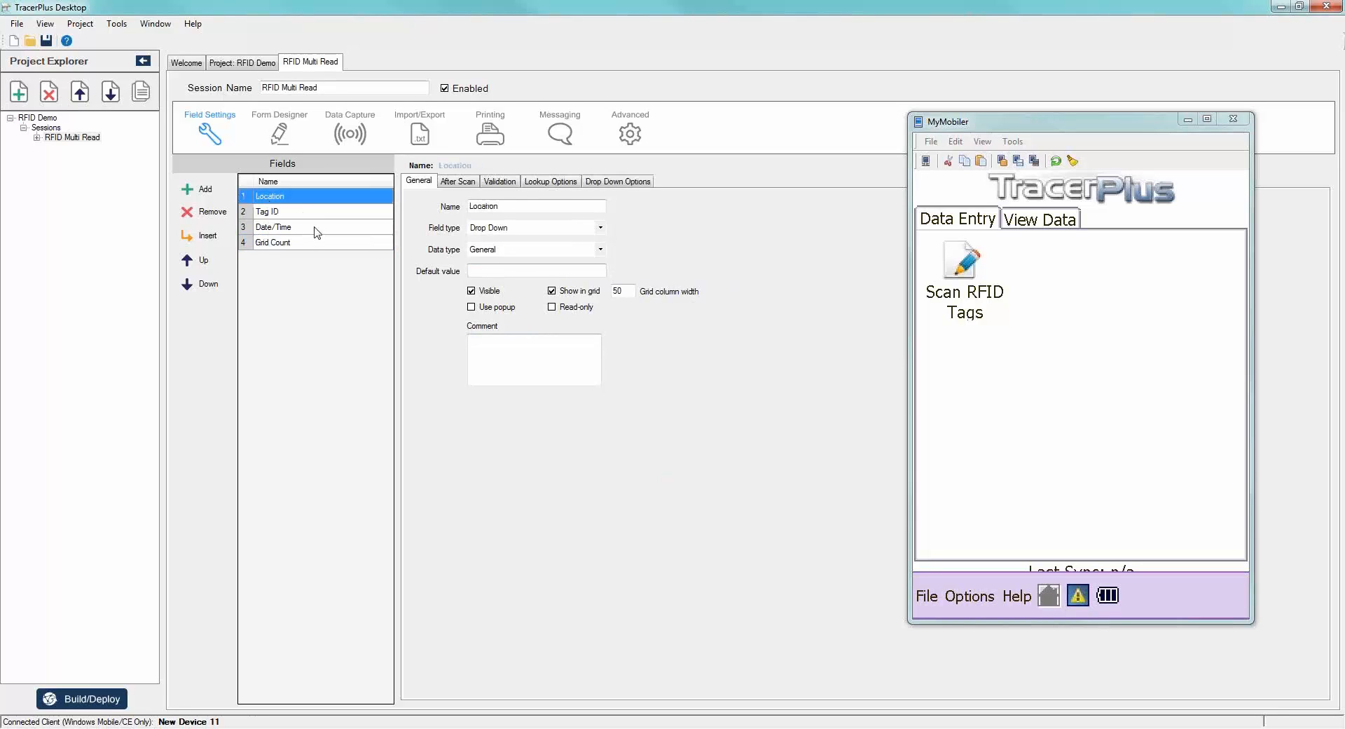
Create the default form from the field settings and widen its tab control so the tab strip lies beyond the form's right edge.
click(284, 133)
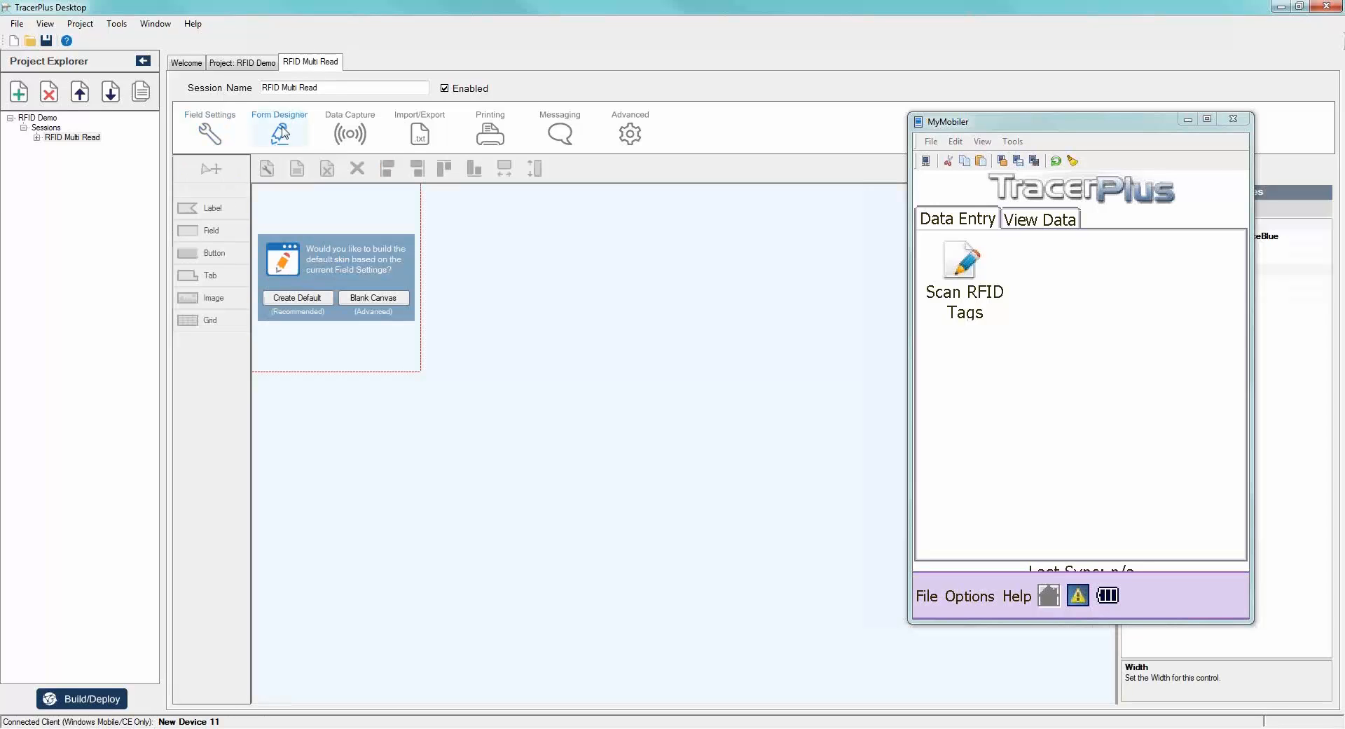
click(293, 301)
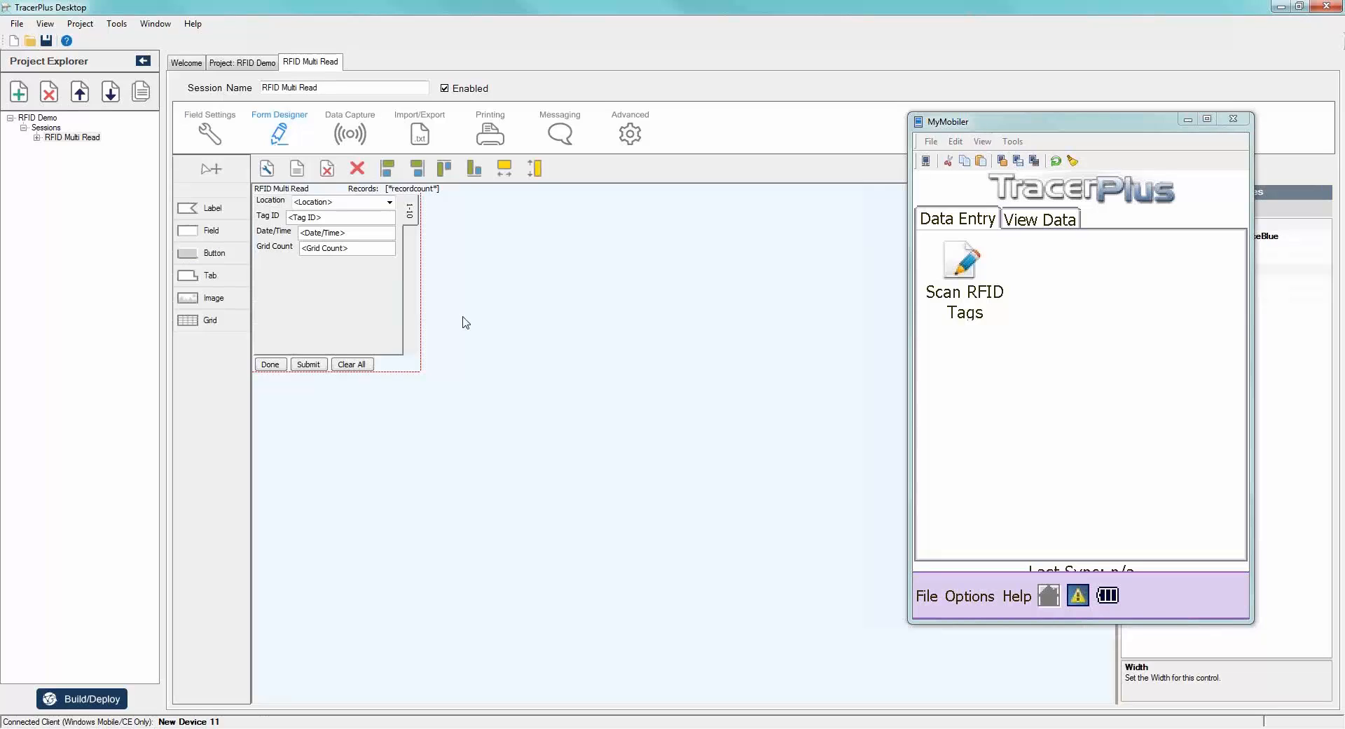
click(412, 209)
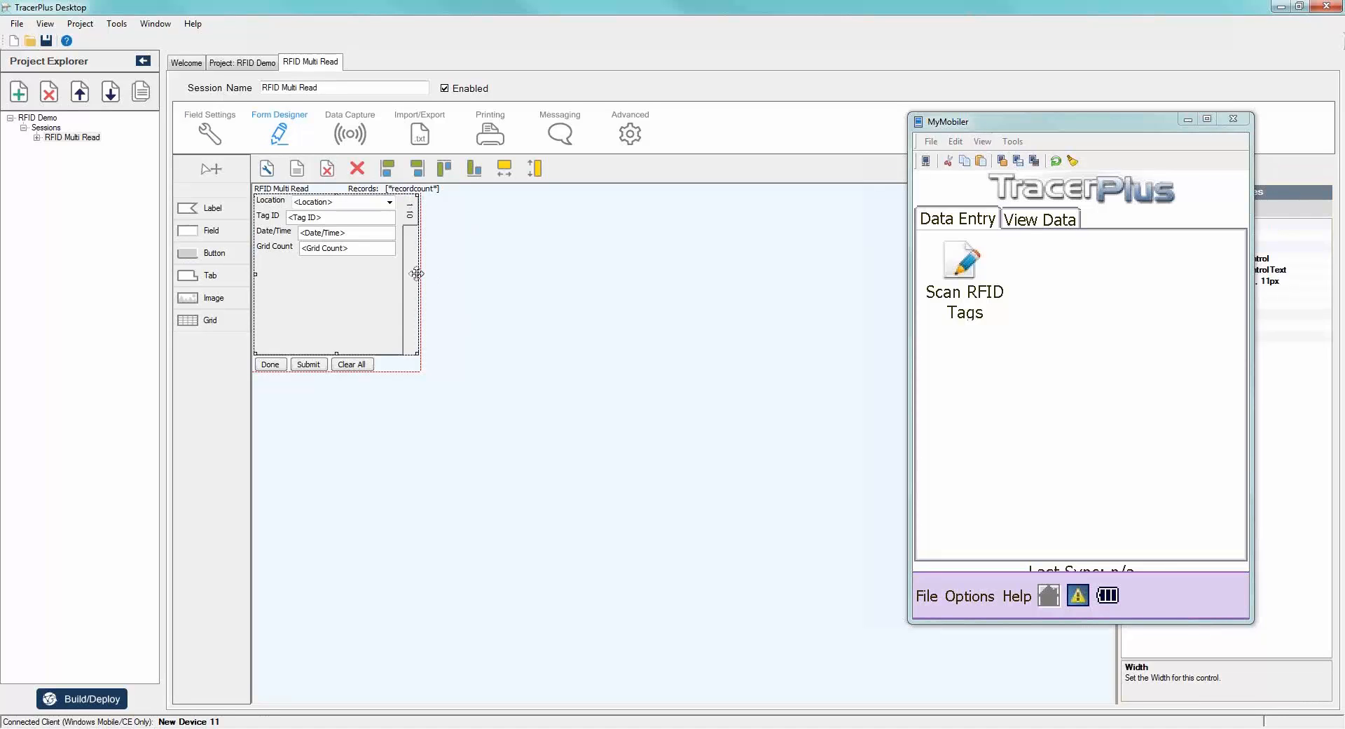
drag(418, 274, 435, 275)
click(567, 342)
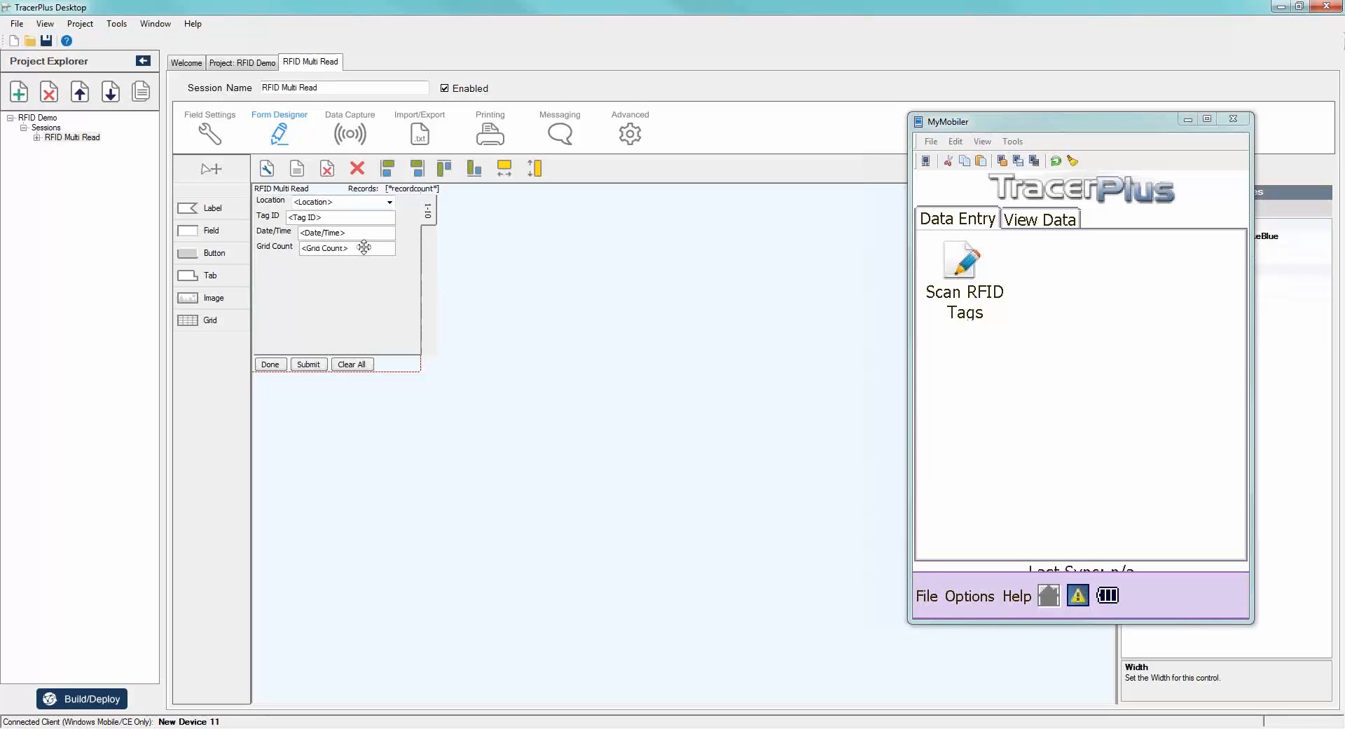
Delete the Grid Count label and place a narrowed Grid Count field outside the tab page, beside the form's Clear All button.
click(278, 247)
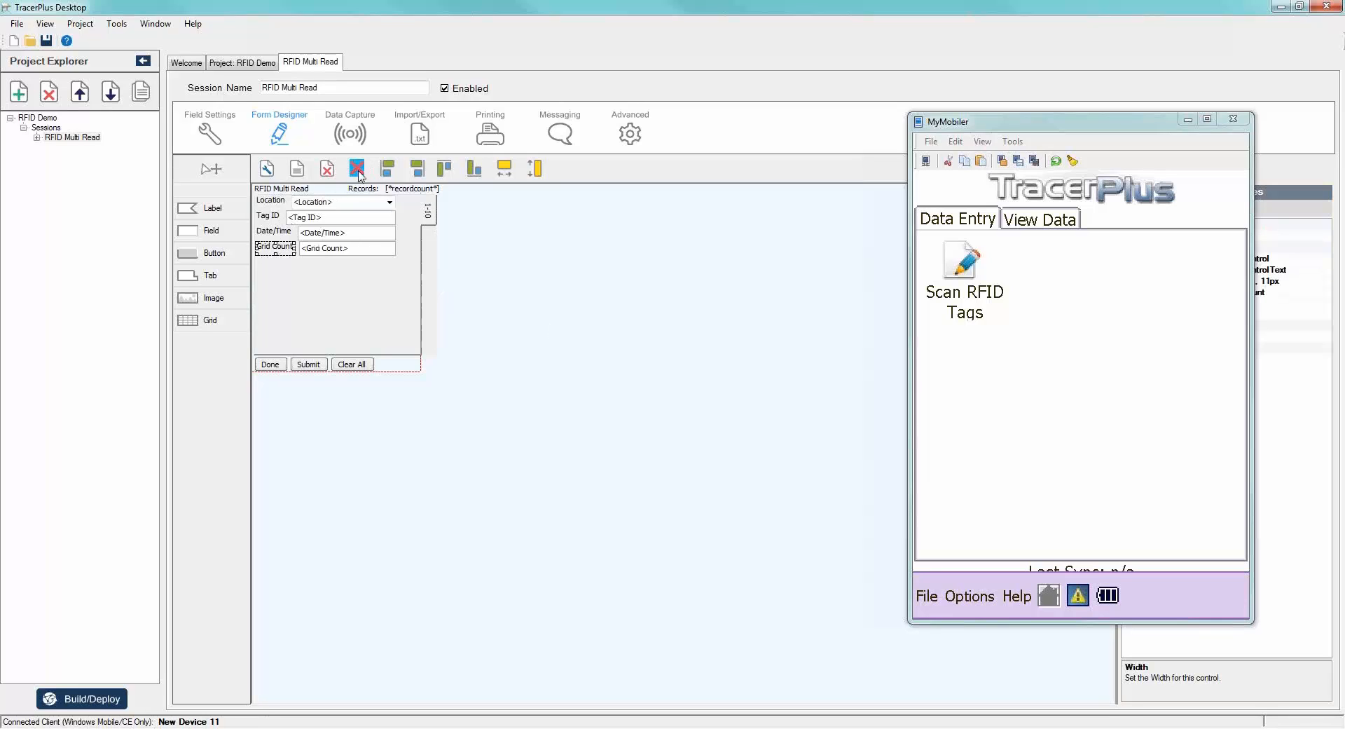
click(357, 168)
click(691, 413)
drag(372, 250, 372, 342)
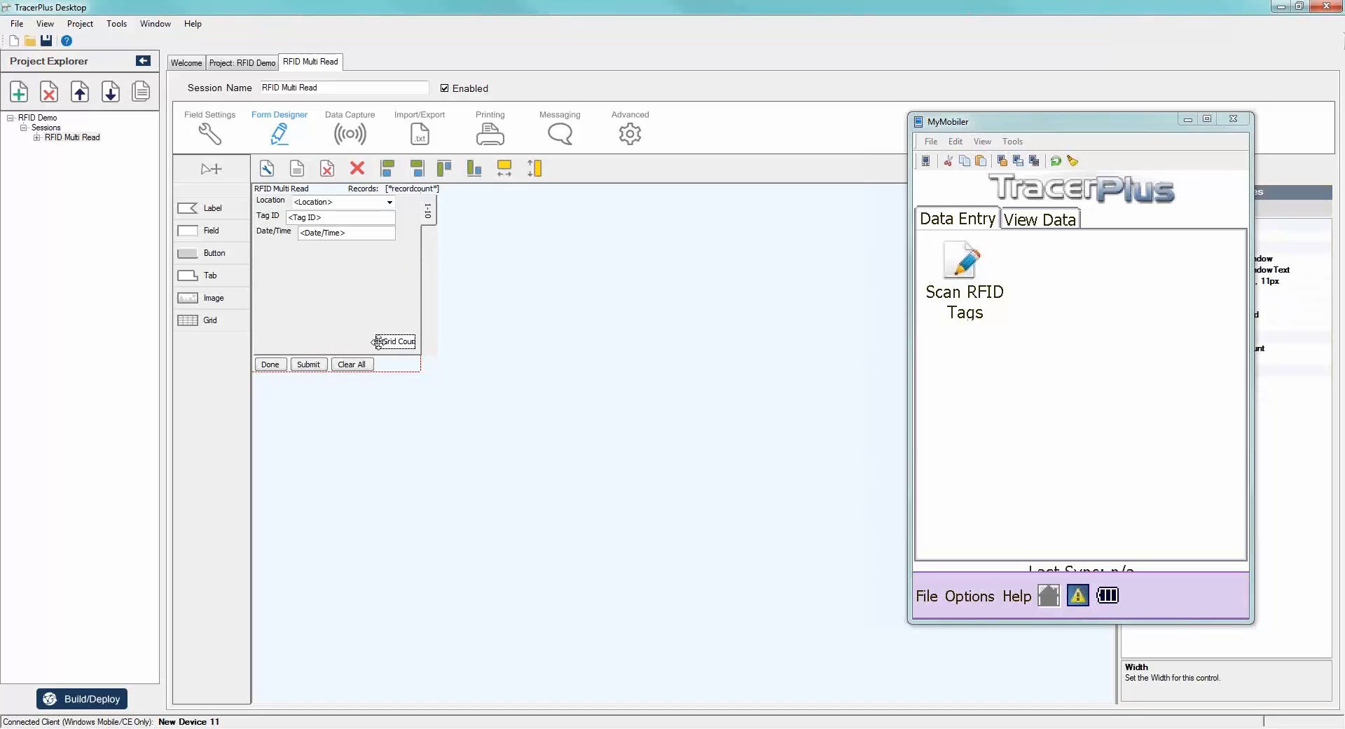
right_click(382, 342)
click(389, 352)
click(393, 367)
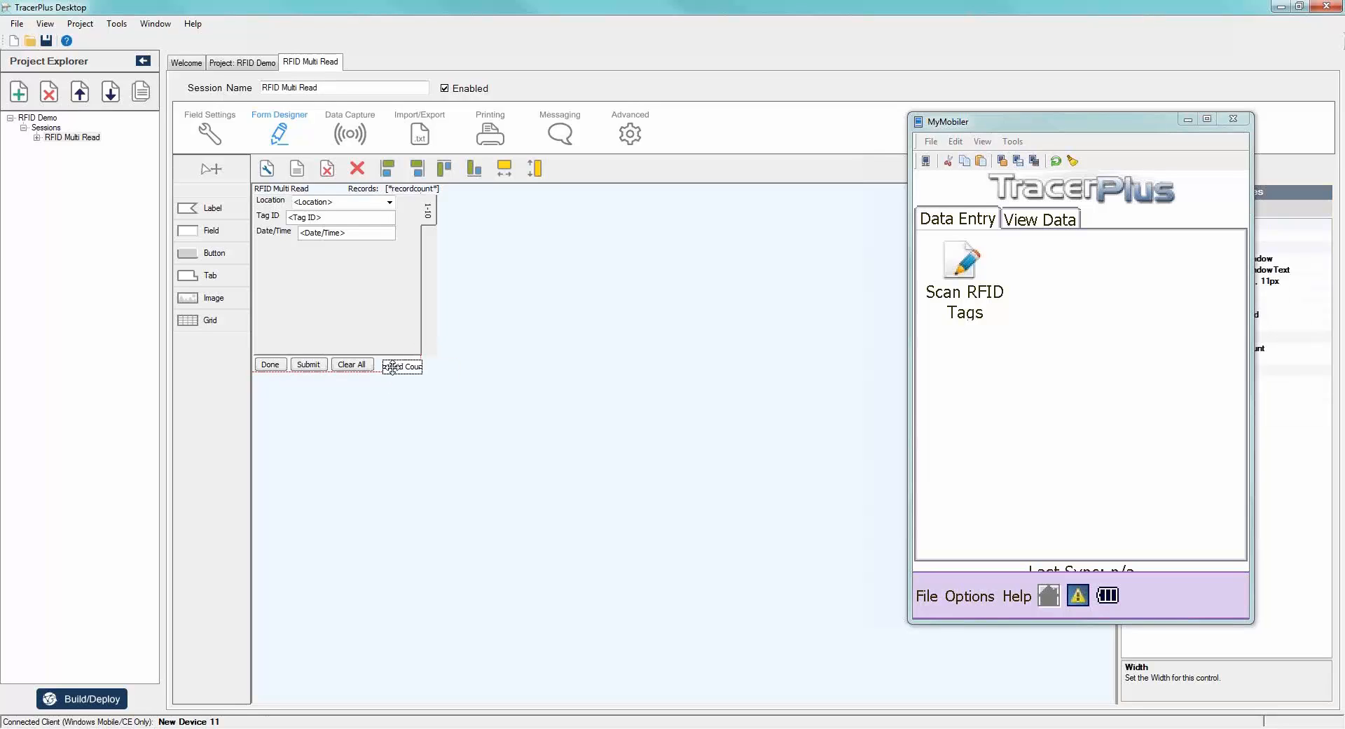
drag(393, 367, 388, 362)
Delete the Date/Time label and move the Date/Time field off the tab page onto the empty canvas outside the form.
click(274, 235)
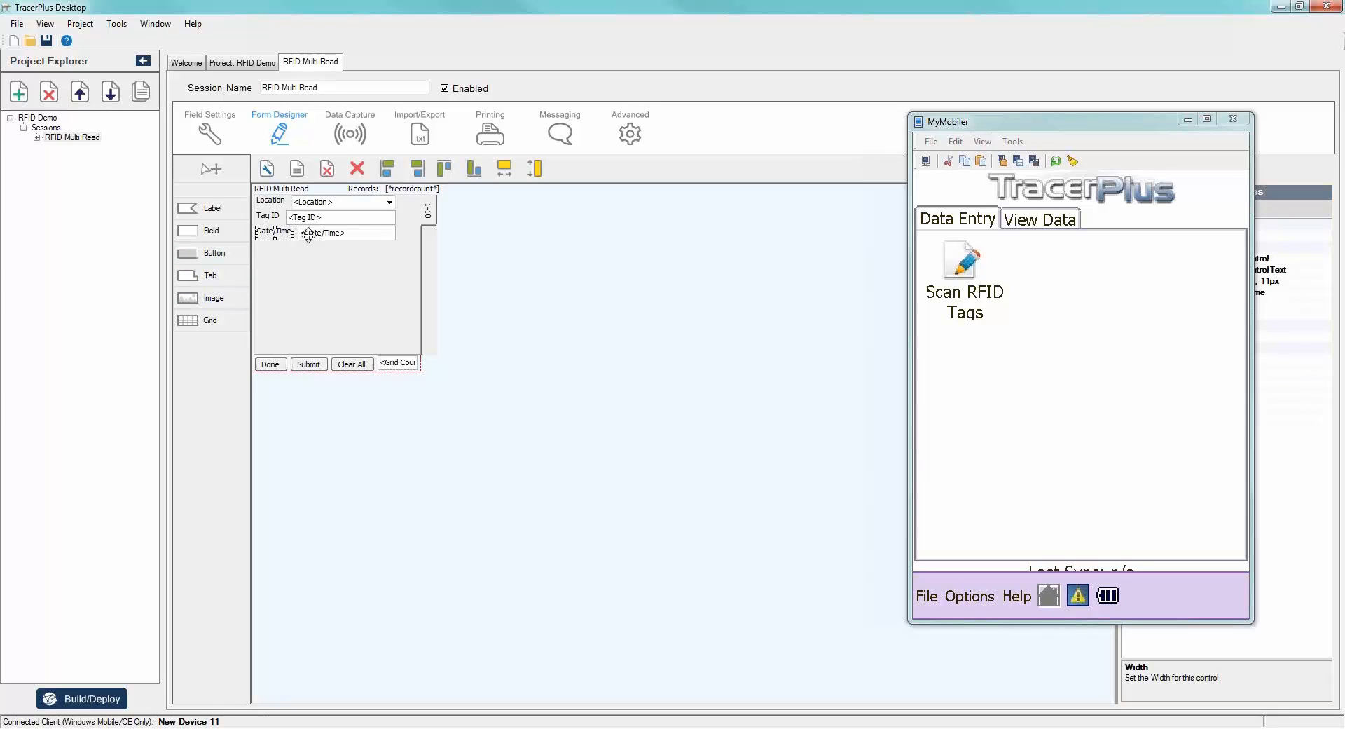
click(357, 168)
click(691, 413)
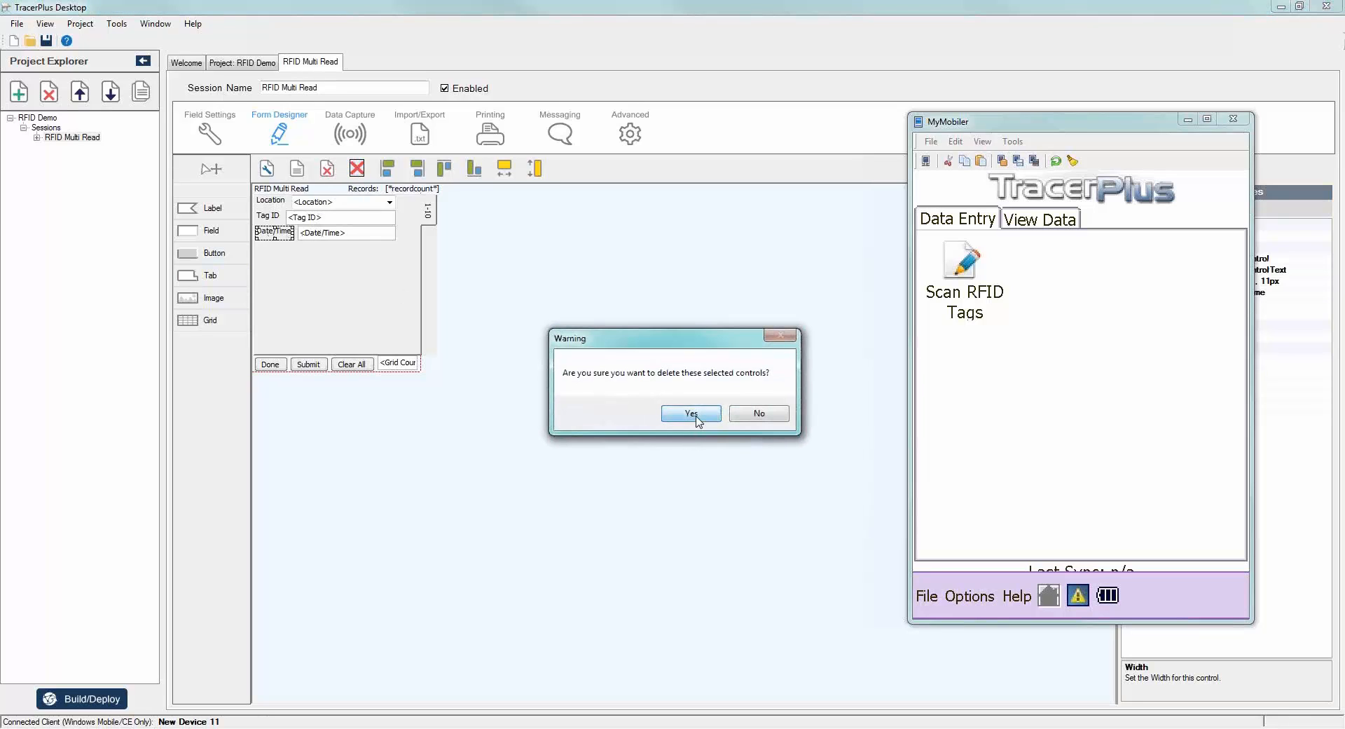
click(351, 237)
right_click(356, 241)
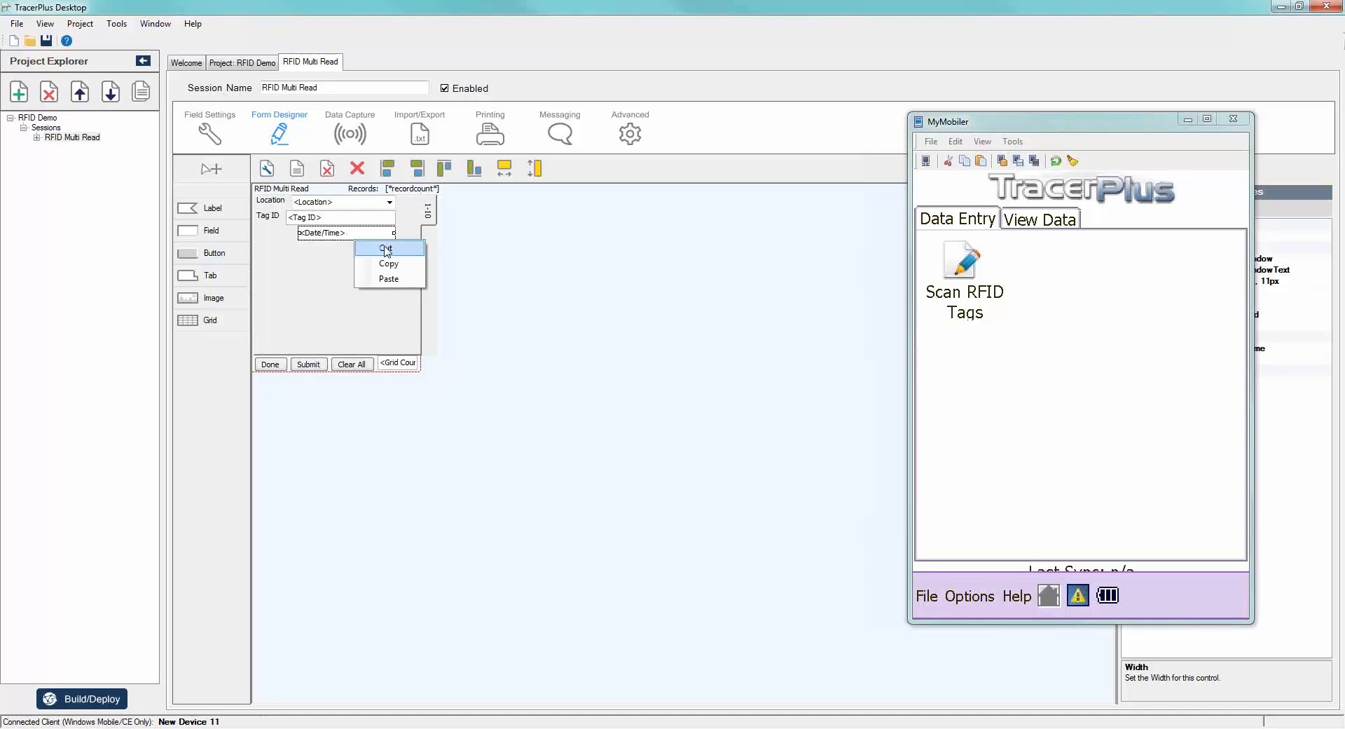
click(384, 248)
right_click(483, 234)
click(516, 241)
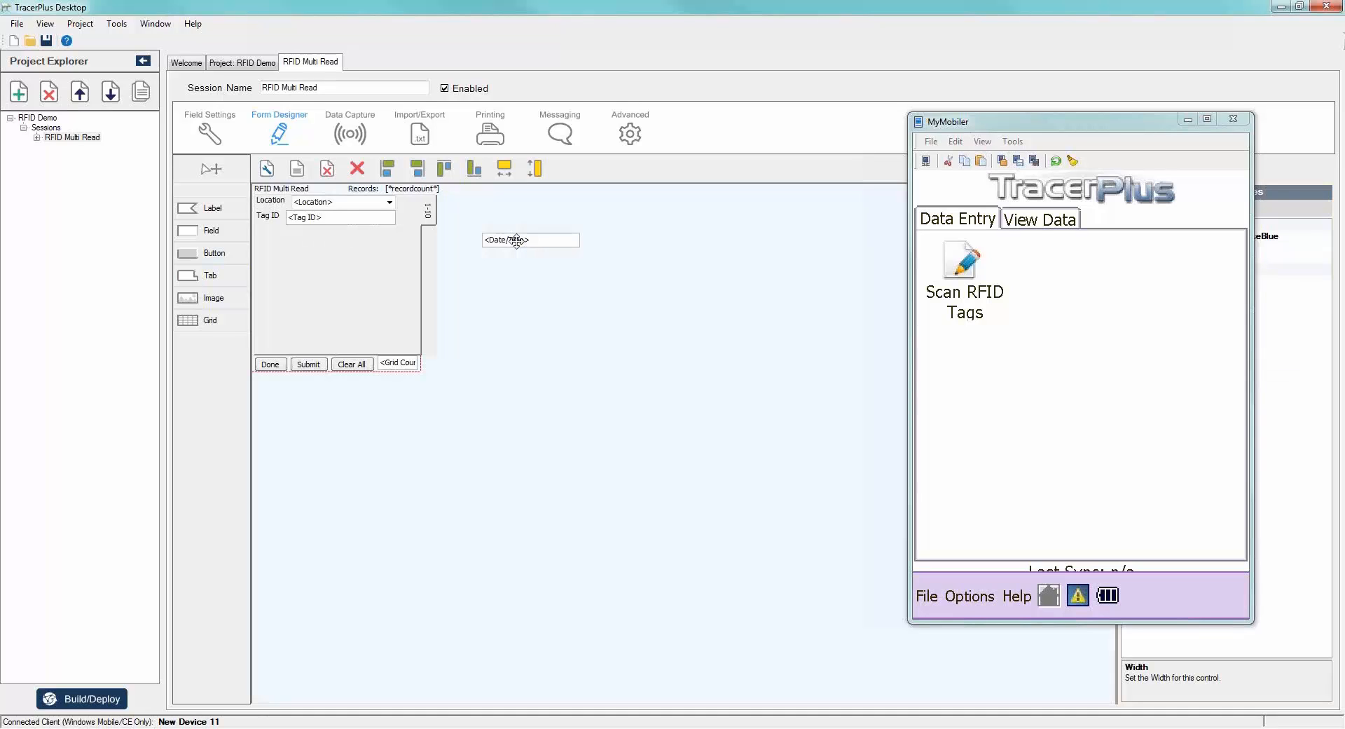
mouse_move(532, 238)
mouse_down()
mouse_move(539, 201)
mouse_move(530, 218)
mouse_up()
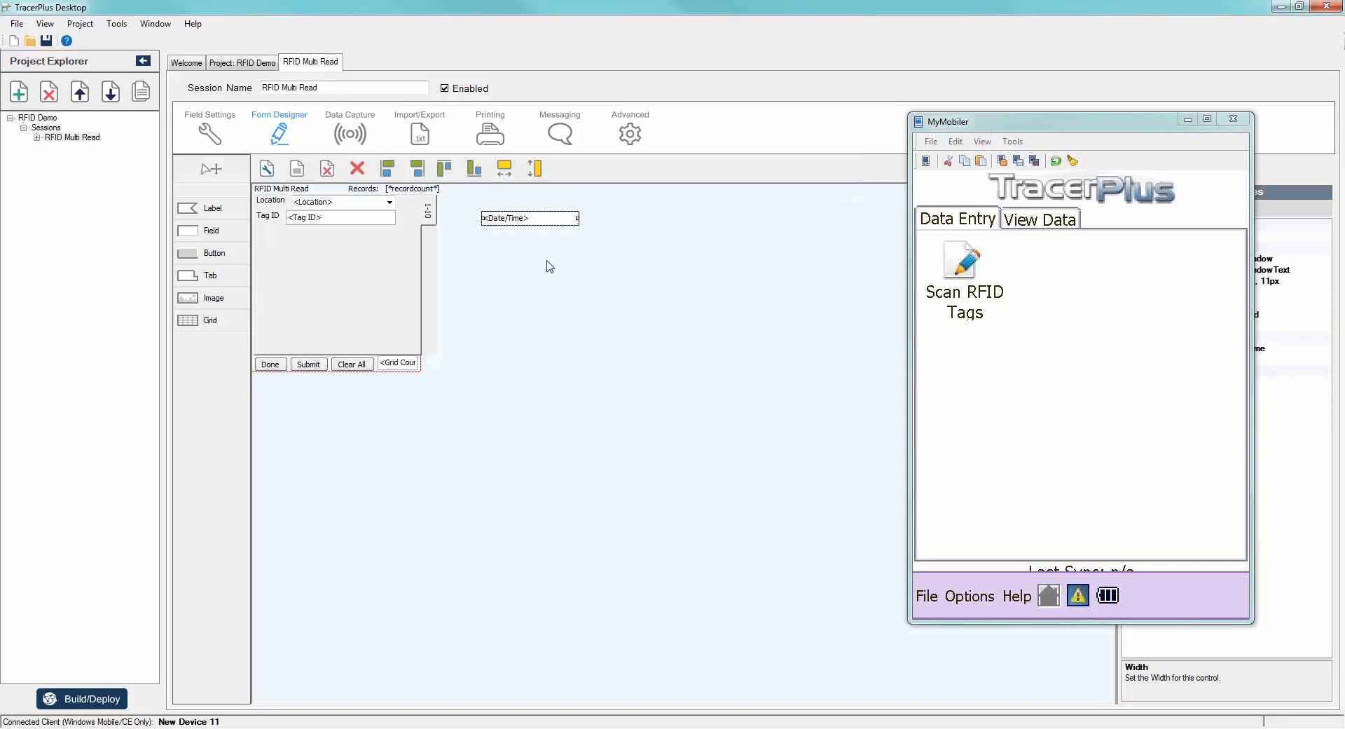
Align the left edge of the form's Tag ID field with the Location field.
click(353, 221)
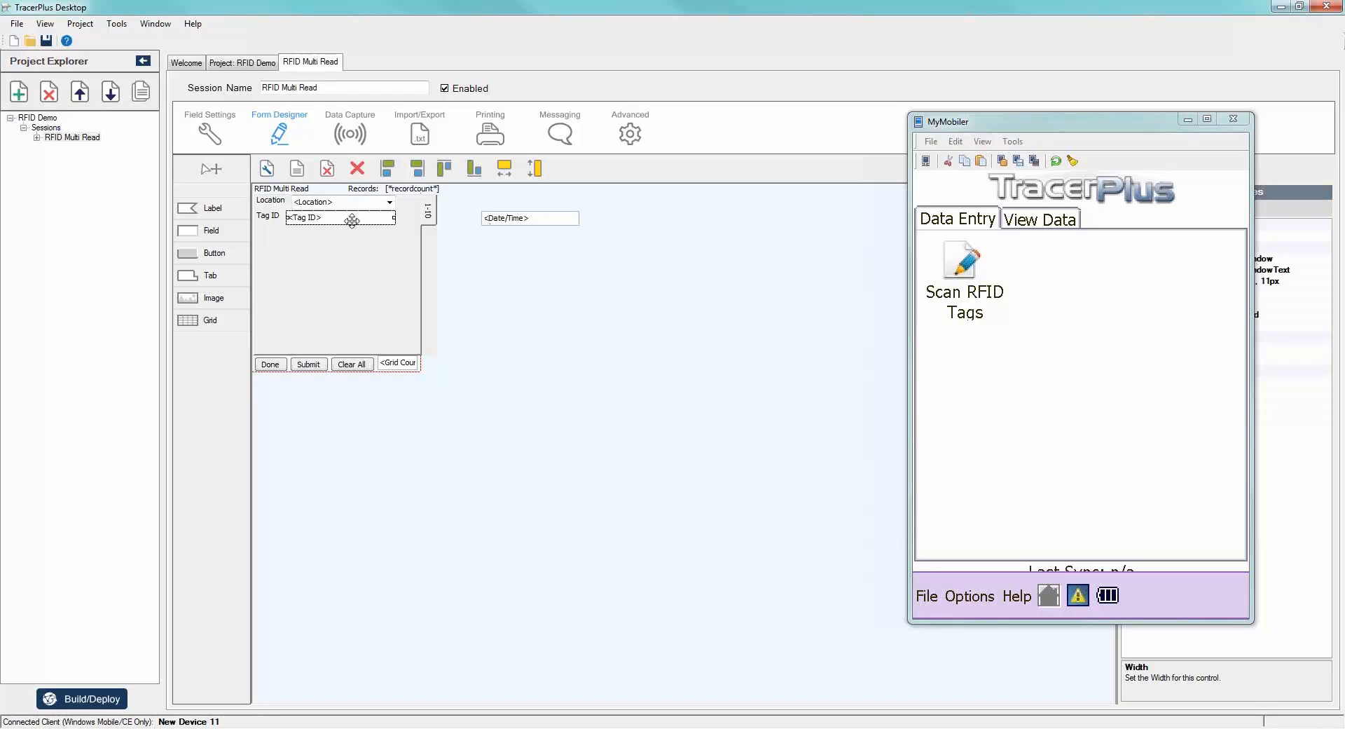
ctrl+click(311, 201)
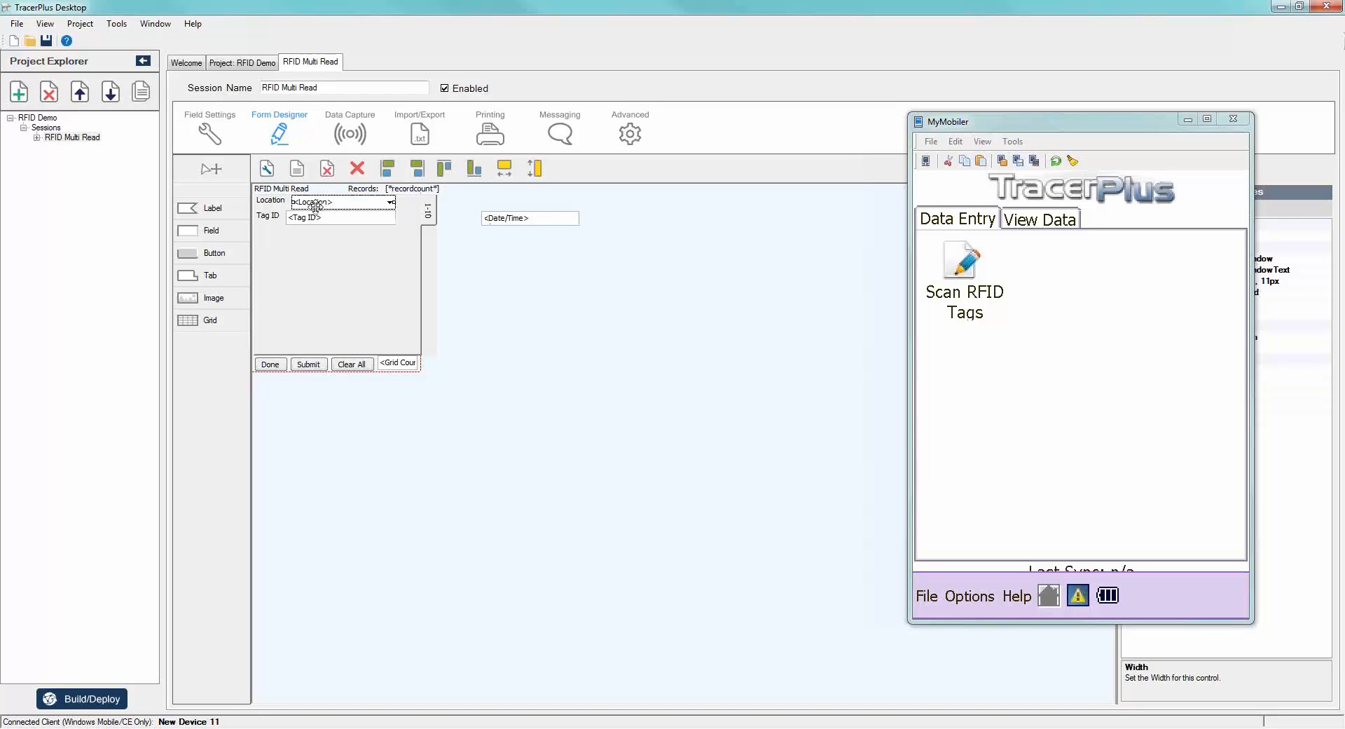
click(387, 168)
click(413, 246)
Widen the Tag ID field to nearly the tab page's right edge and shorten the Location drop-down.
click(376, 217)
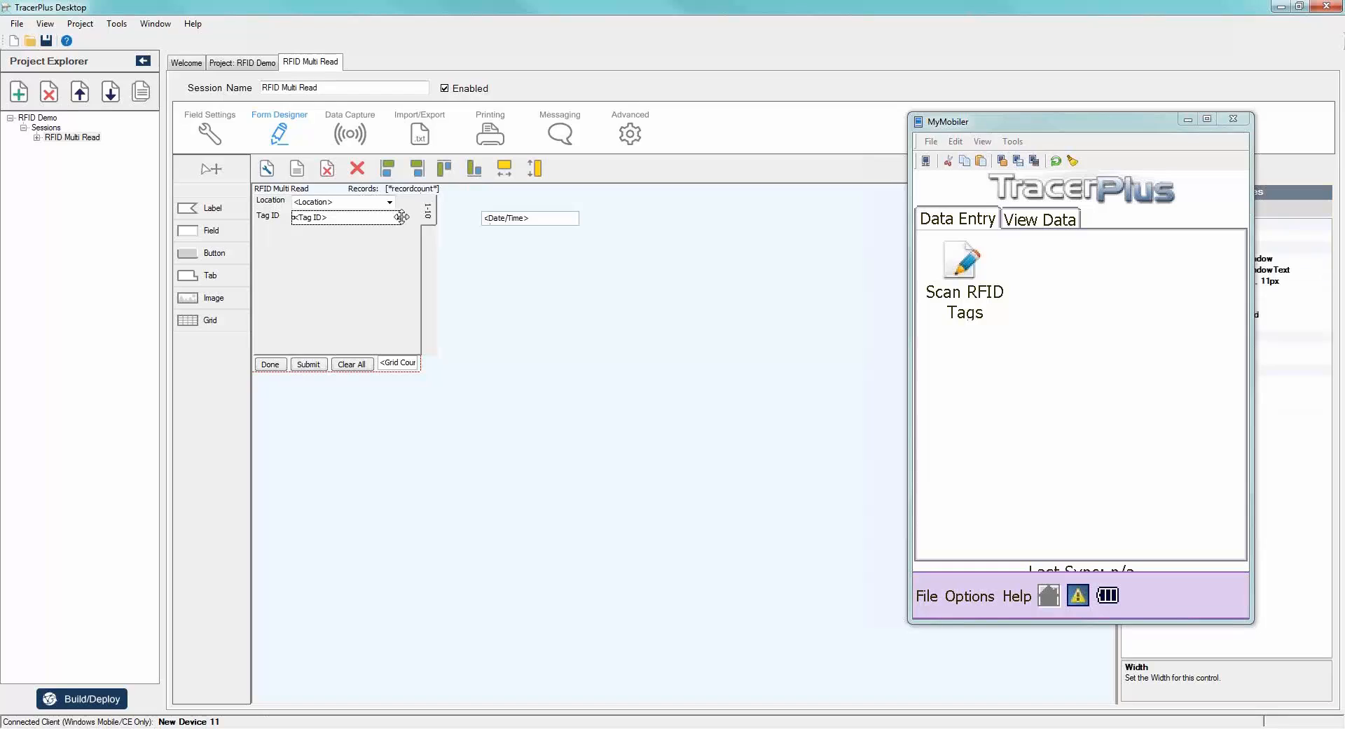
drag(401, 218, 358, 202)
click(382, 203)
click(567, 345)
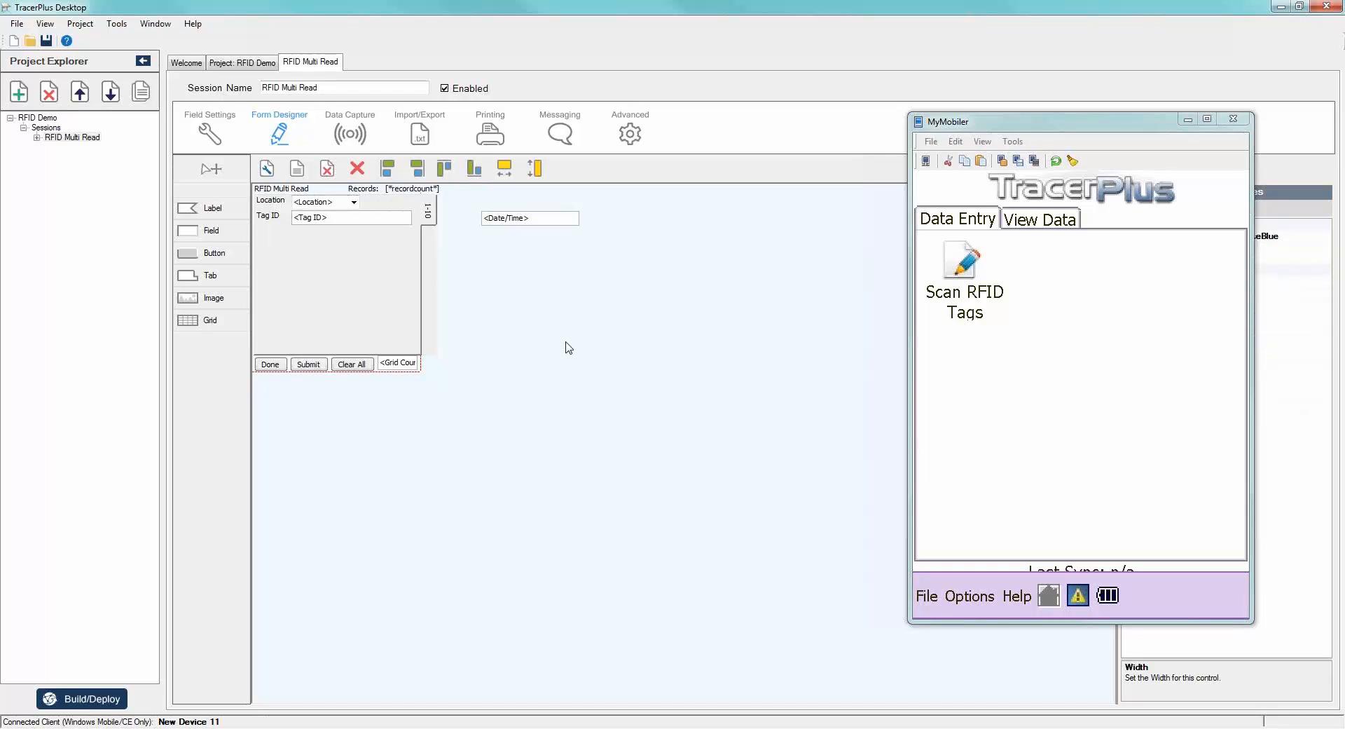
Minimise the MyMobiler window and add a grid below the Tag ID field, enlarged to about 221 wide to fill the tab page.
click(1163, 131)
click(1187, 120)
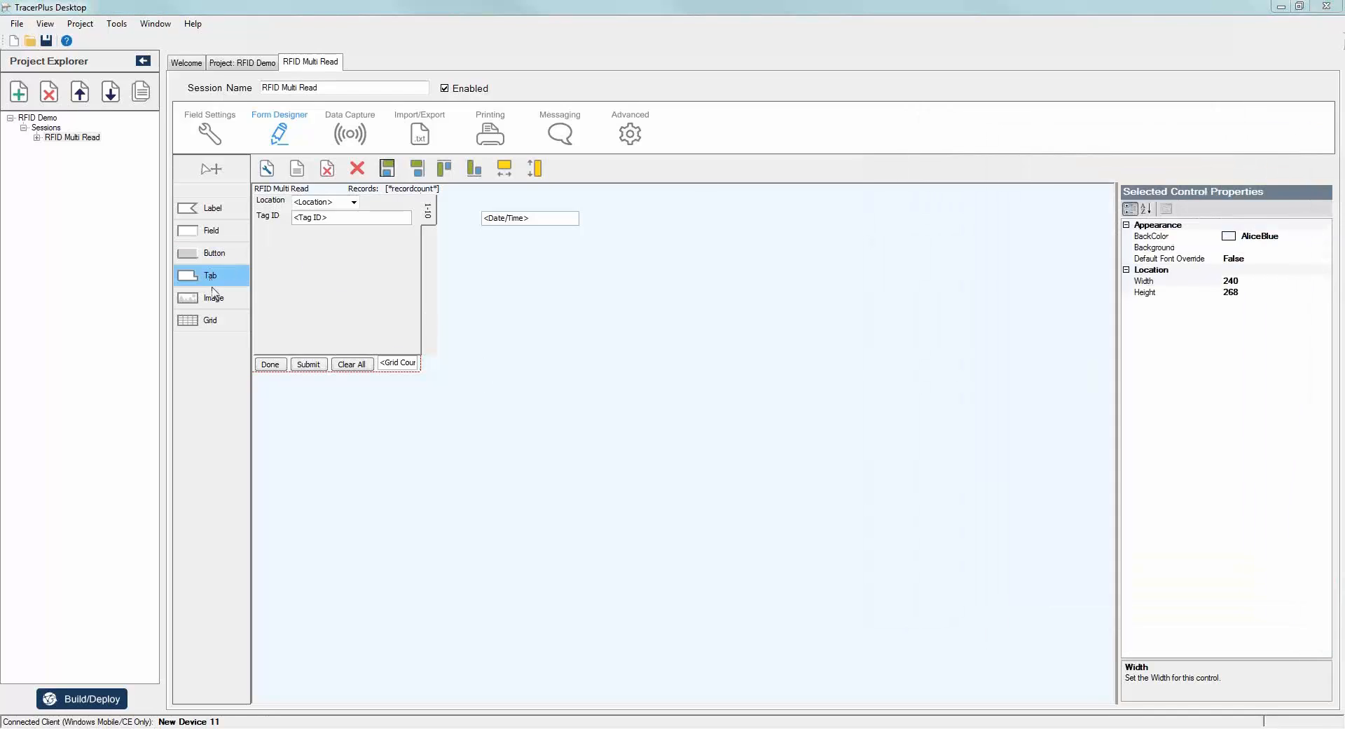
click(193, 320)
click(306, 248)
drag(319, 271, 281, 254)
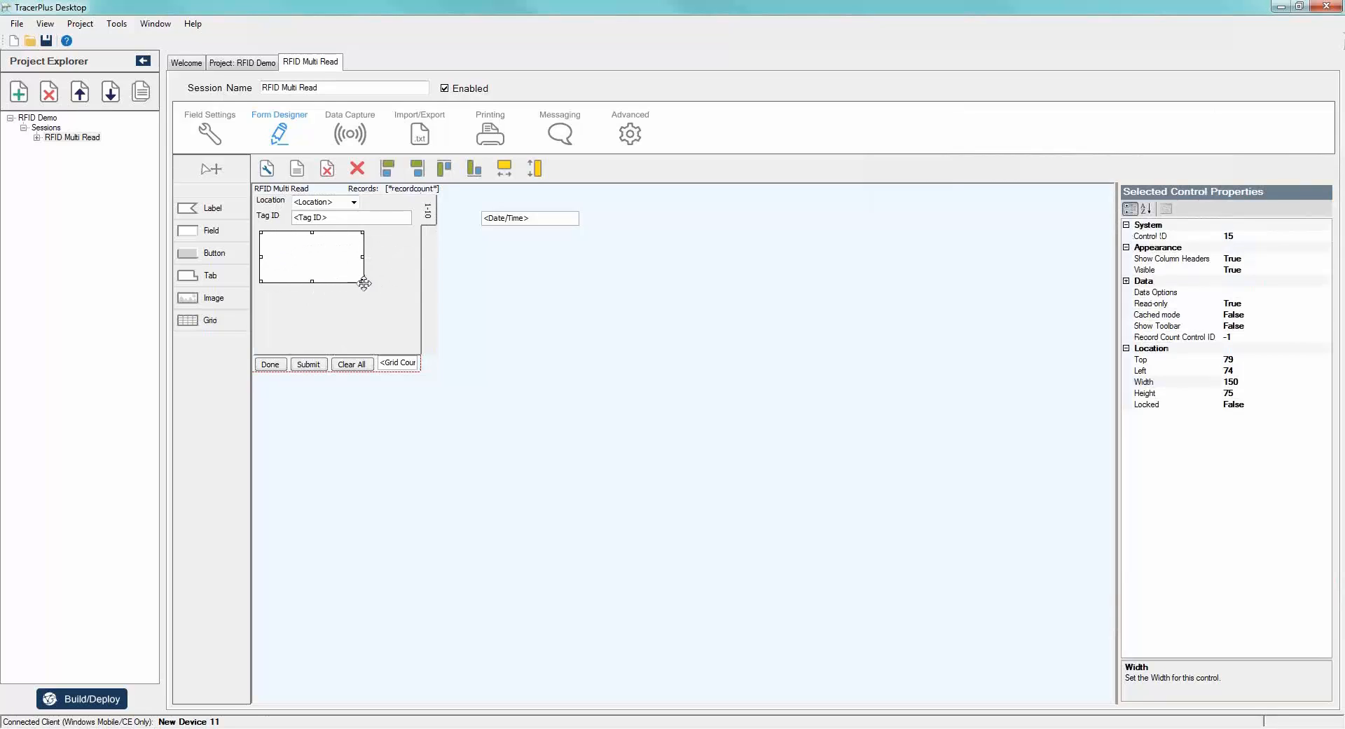
drag(364, 283, 412, 348)
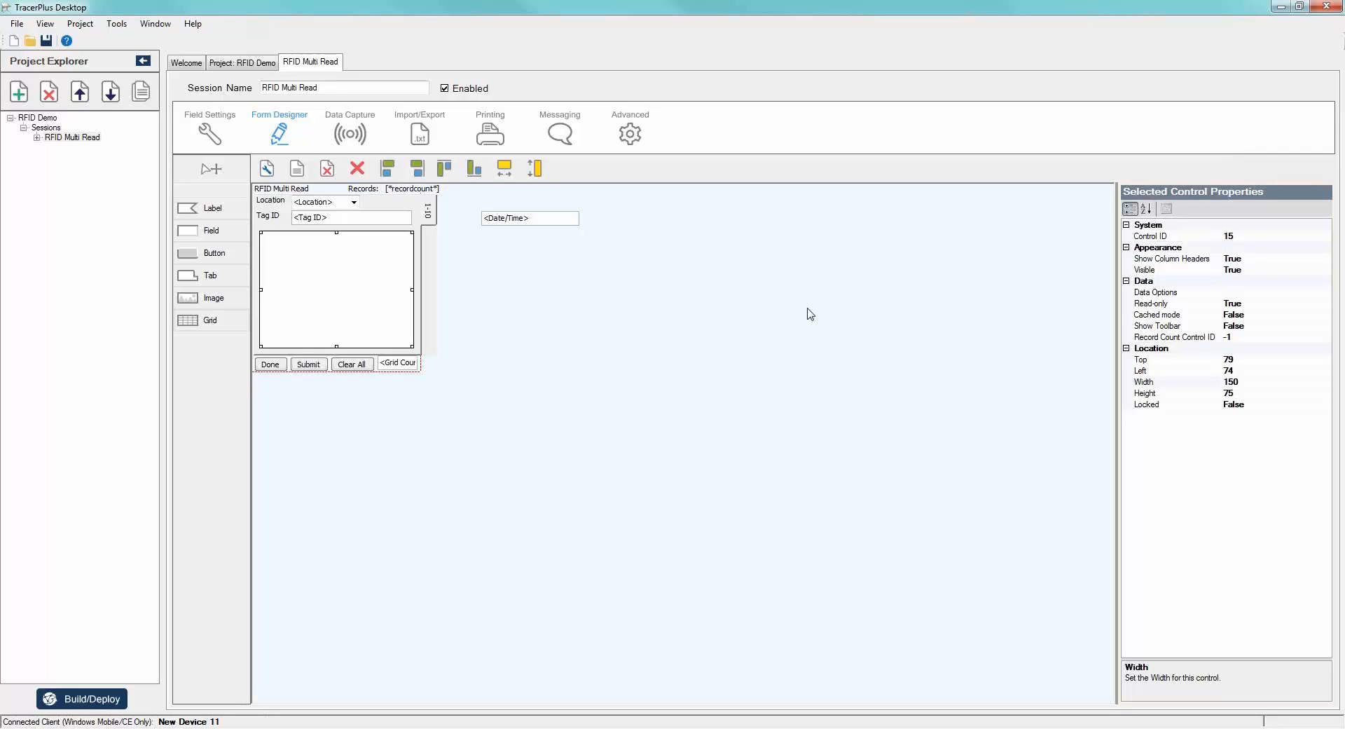
Add three columns in the grid's data options with RFID Multi Read as the source session.
click(1325, 293)
click(1326, 292)
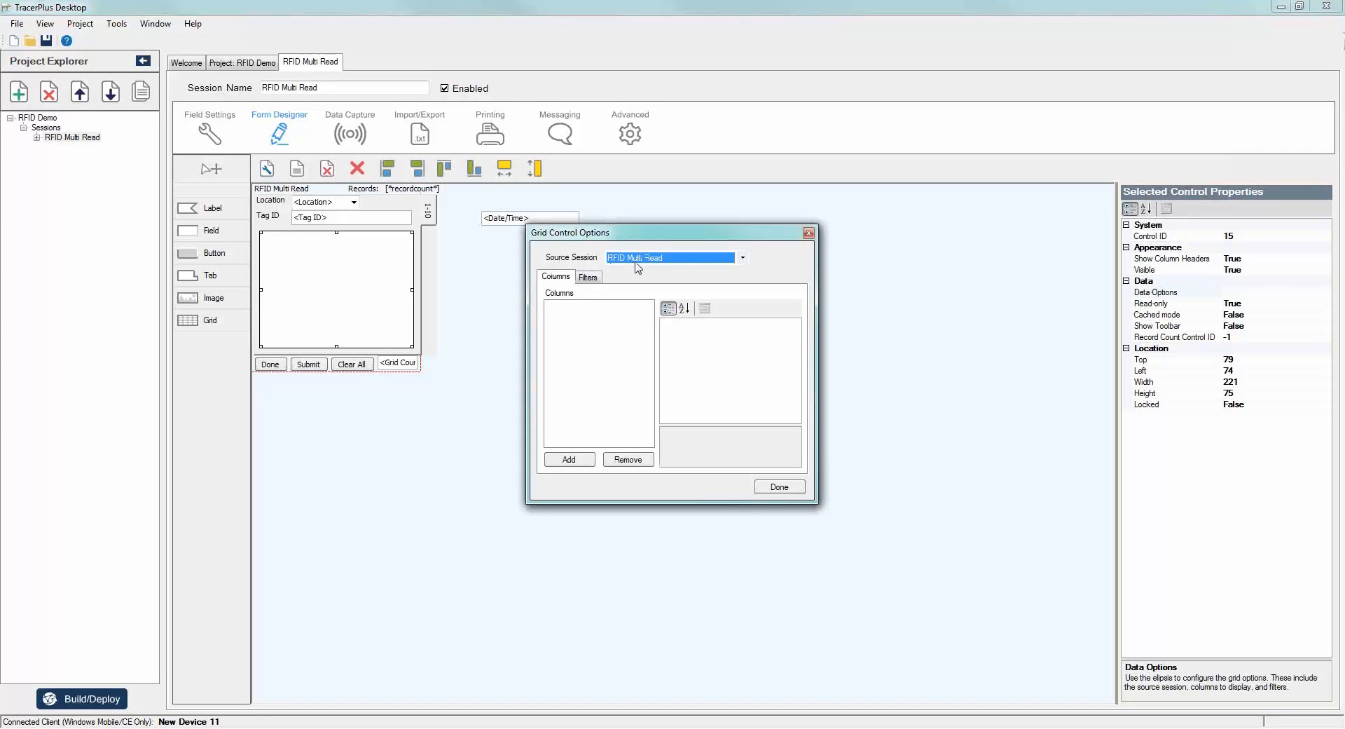
click(569, 460)
click(569, 460)
click(569, 459)
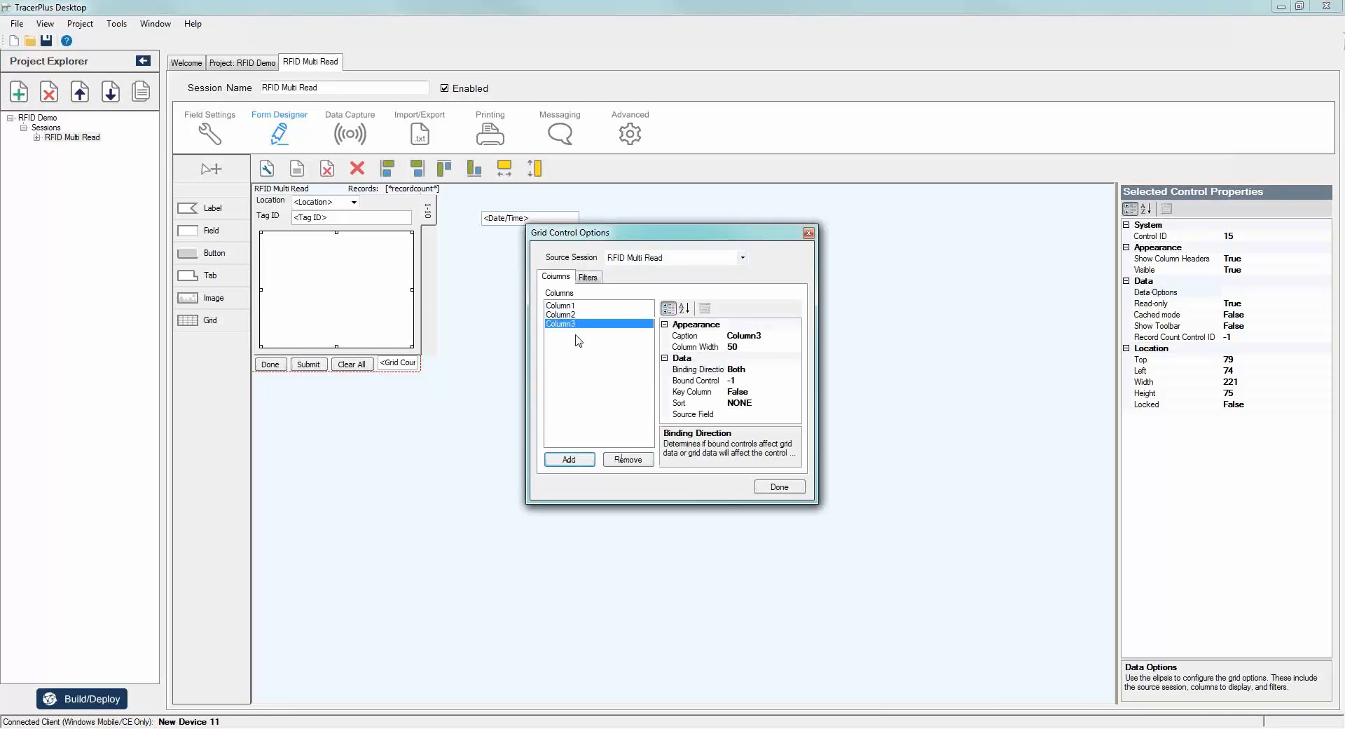
Caption the three grid columns Tag ID, Location and Date.
click(569, 306)
click(694, 336)
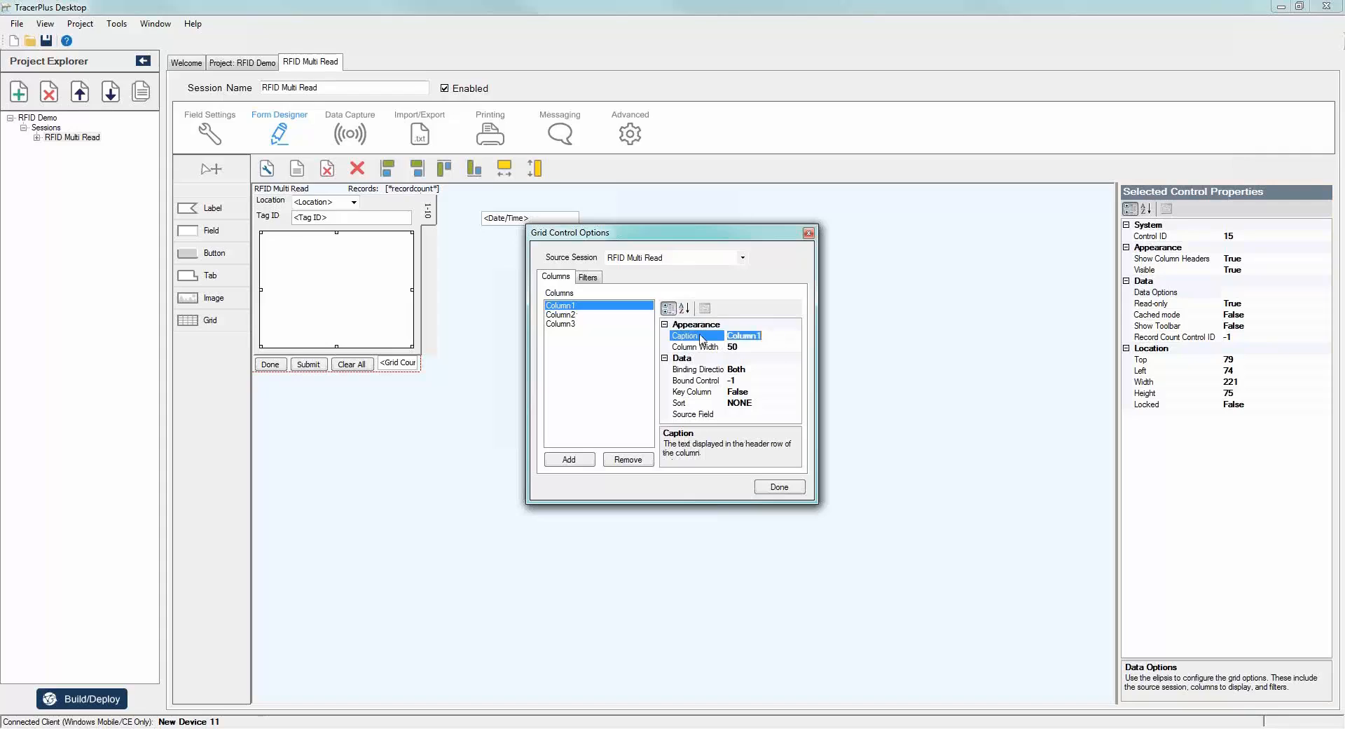
text(Tag ID)
click(573, 314)
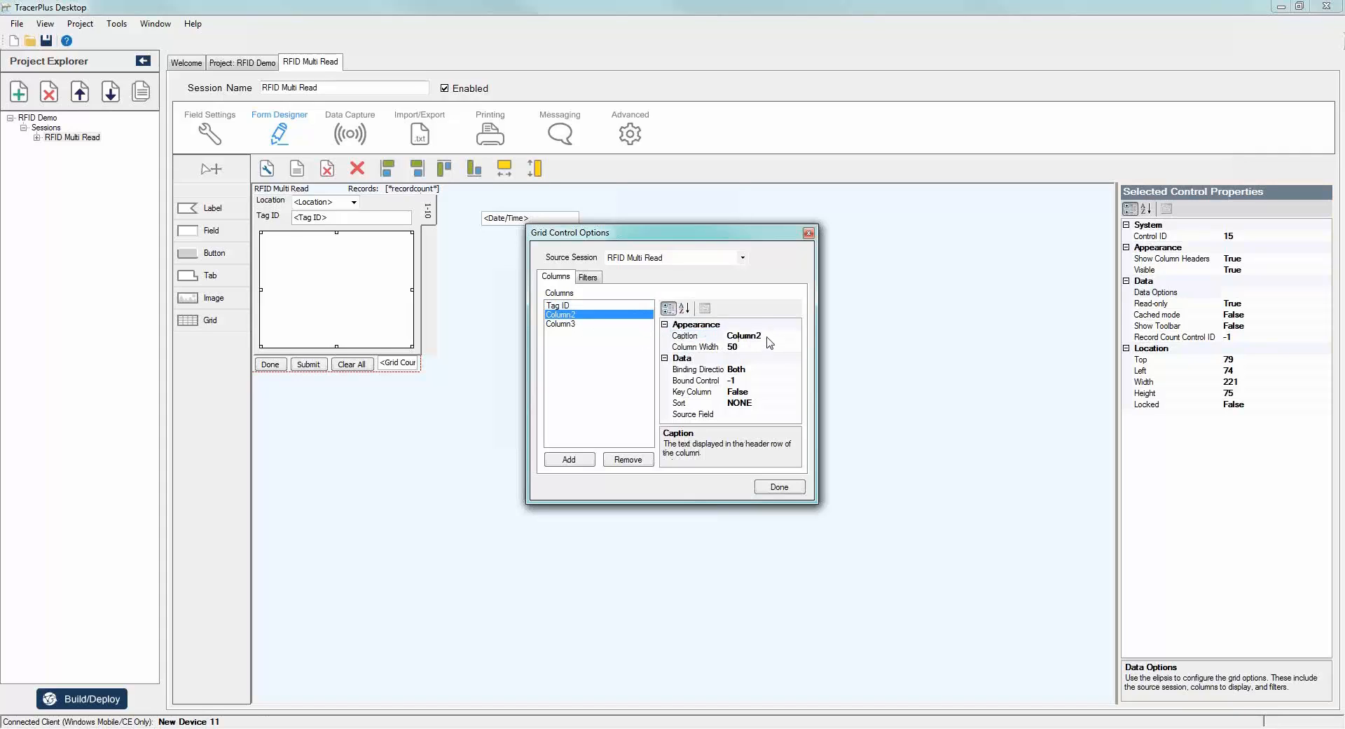
click(690, 335)
text(Loca)
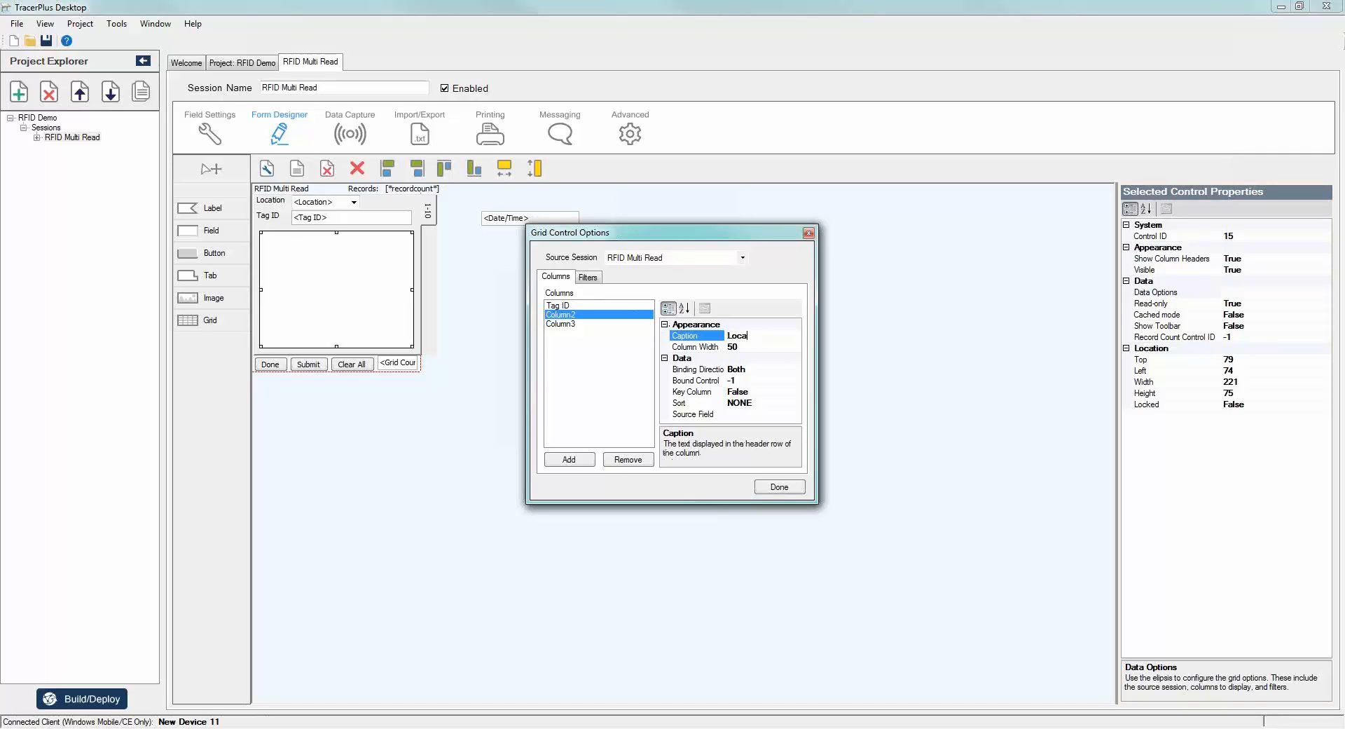
text(tion)
click(564, 324)
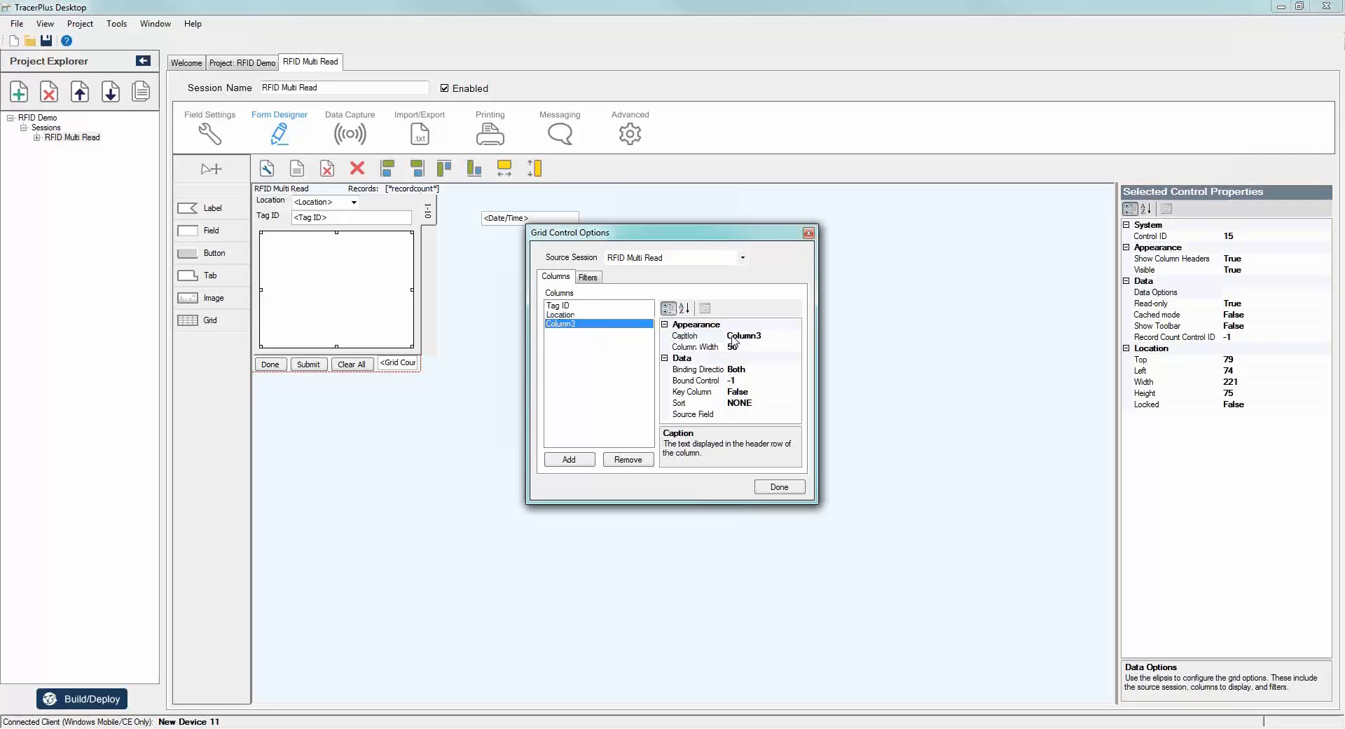
double_click(768, 334)
text(Date)
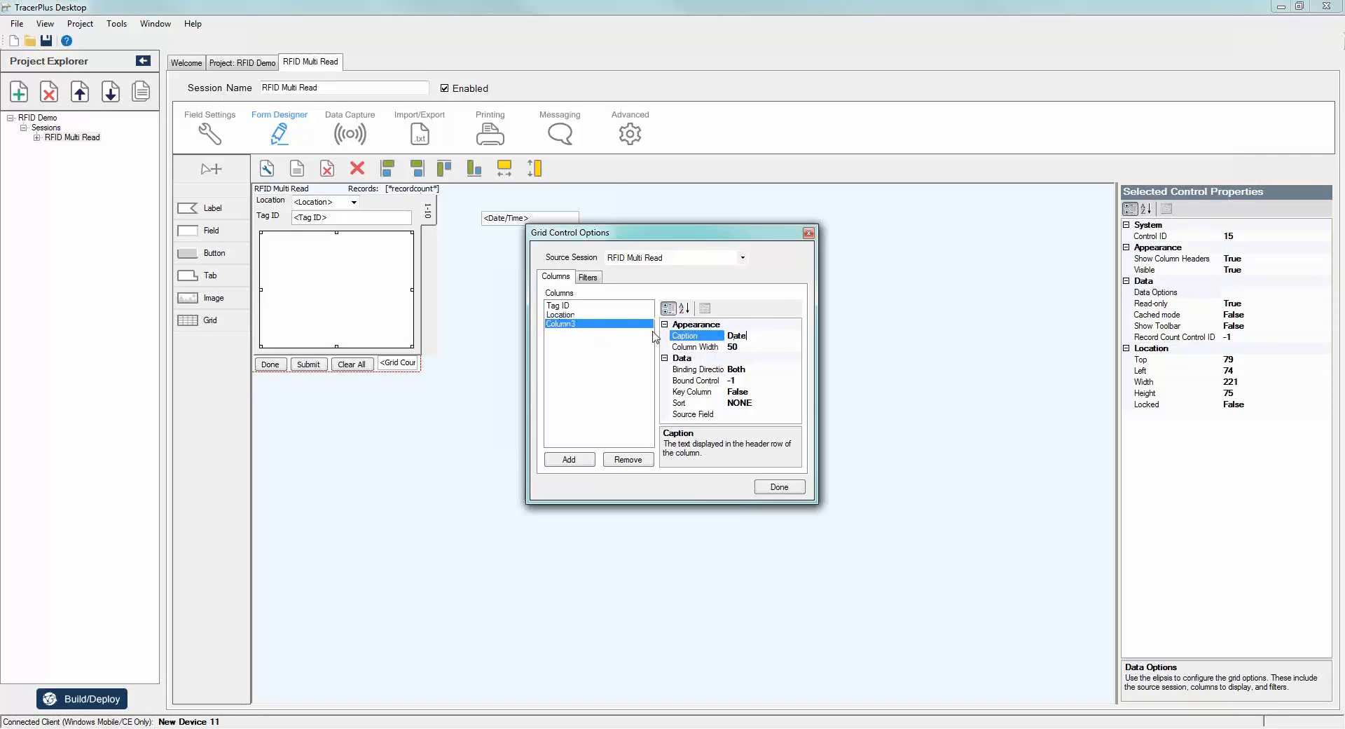
Set the source fields of the grid's Date, Location and Tag ID columns to Date/Time, Location and Tag ID respectively.
key(Return)
click(789, 414)
click(796, 414)
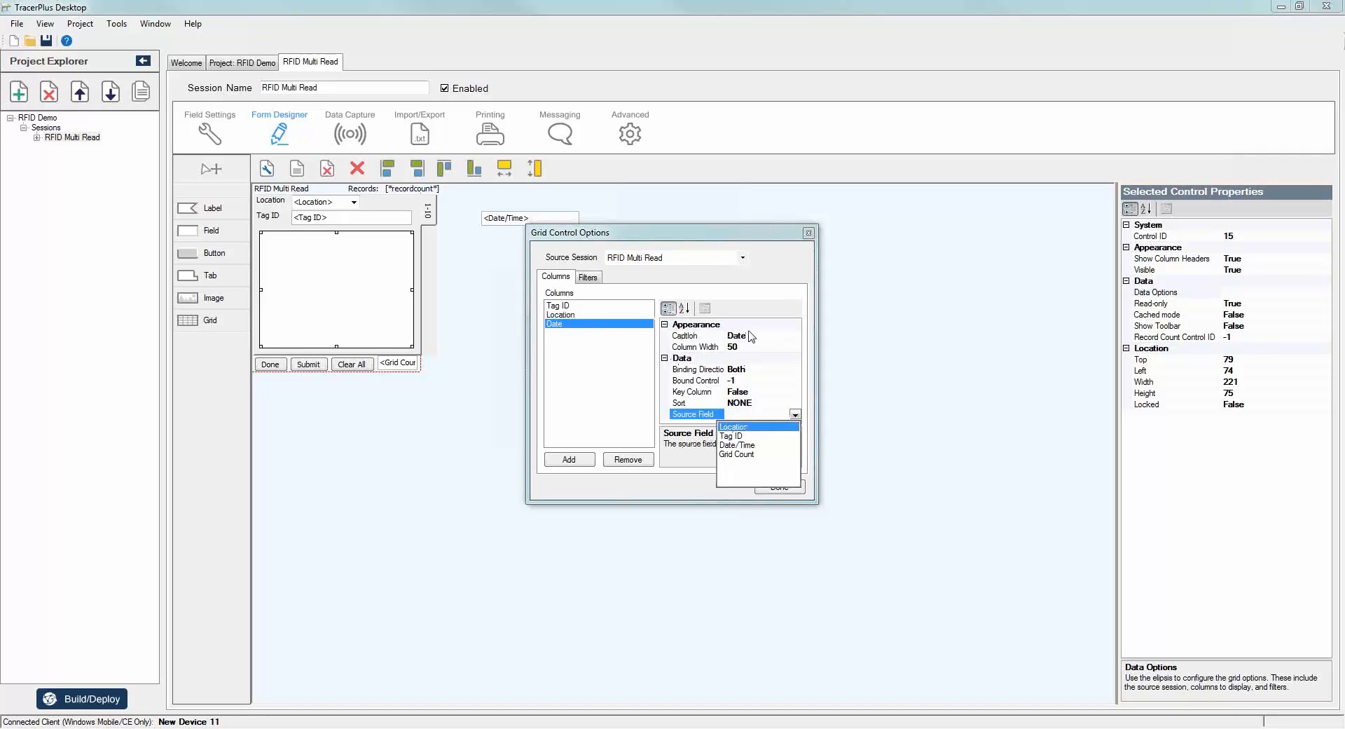
click(748, 447)
click(577, 316)
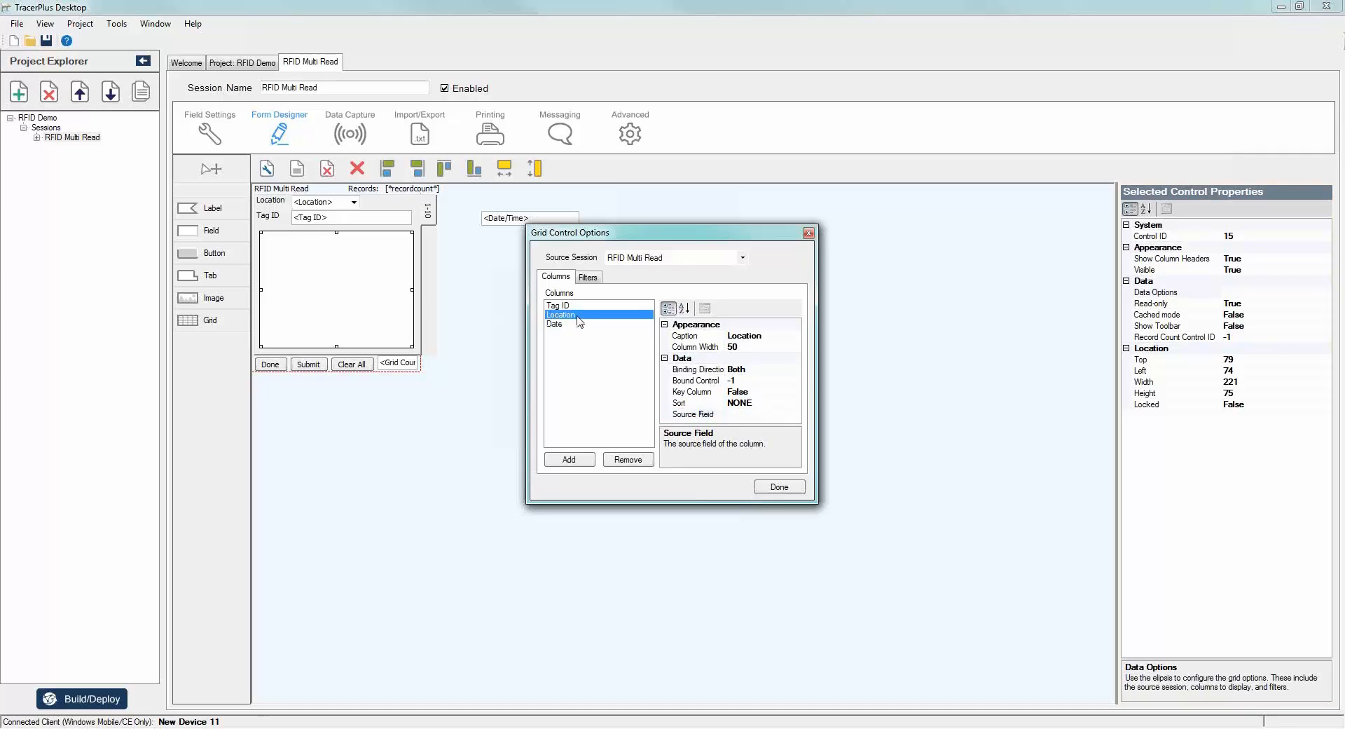
click(797, 414)
click(795, 414)
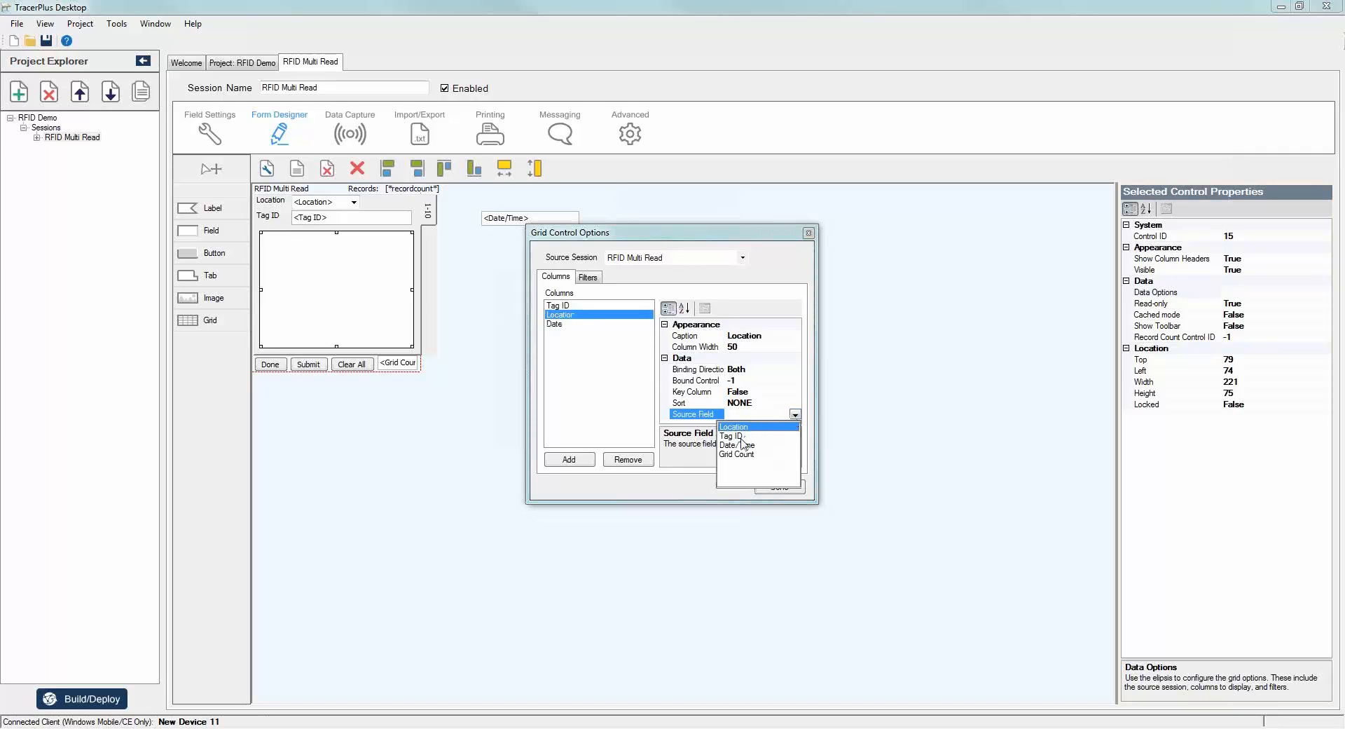
click(741, 427)
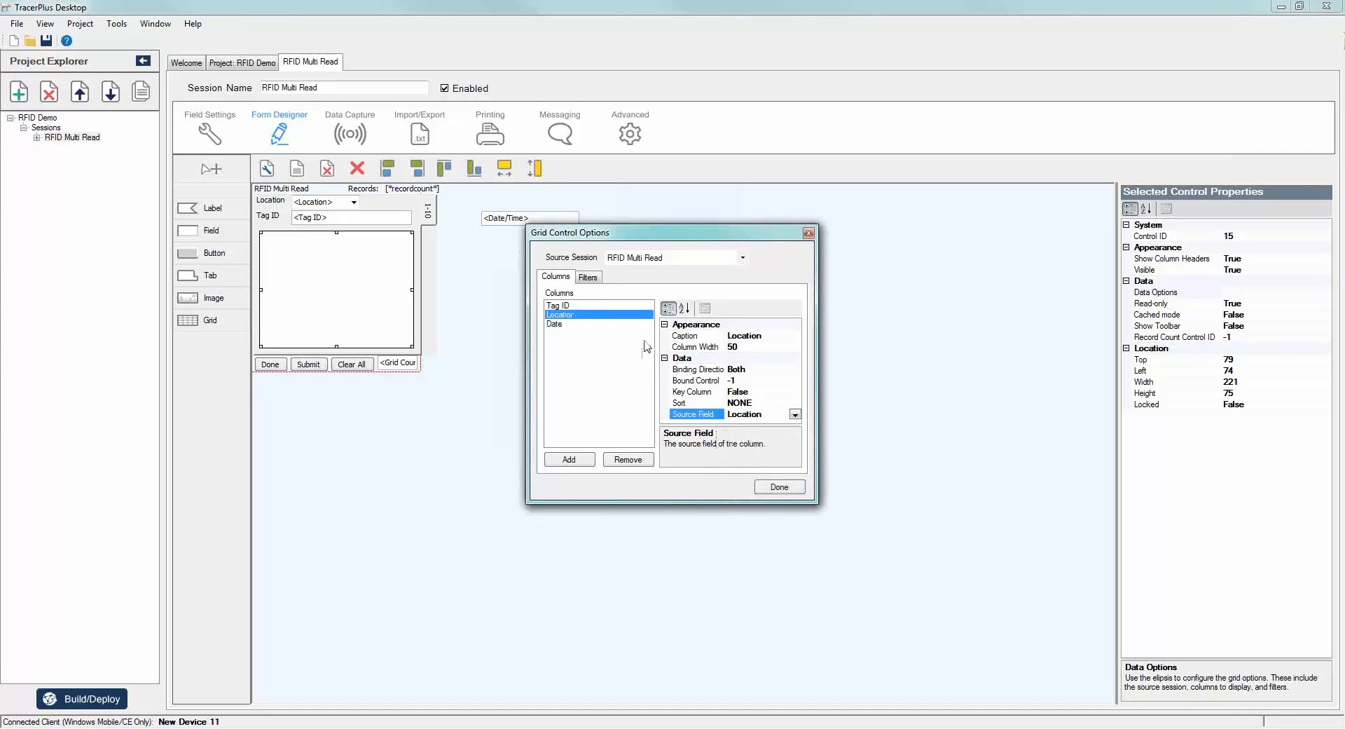
click(579, 307)
click(795, 414)
click(795, 414)
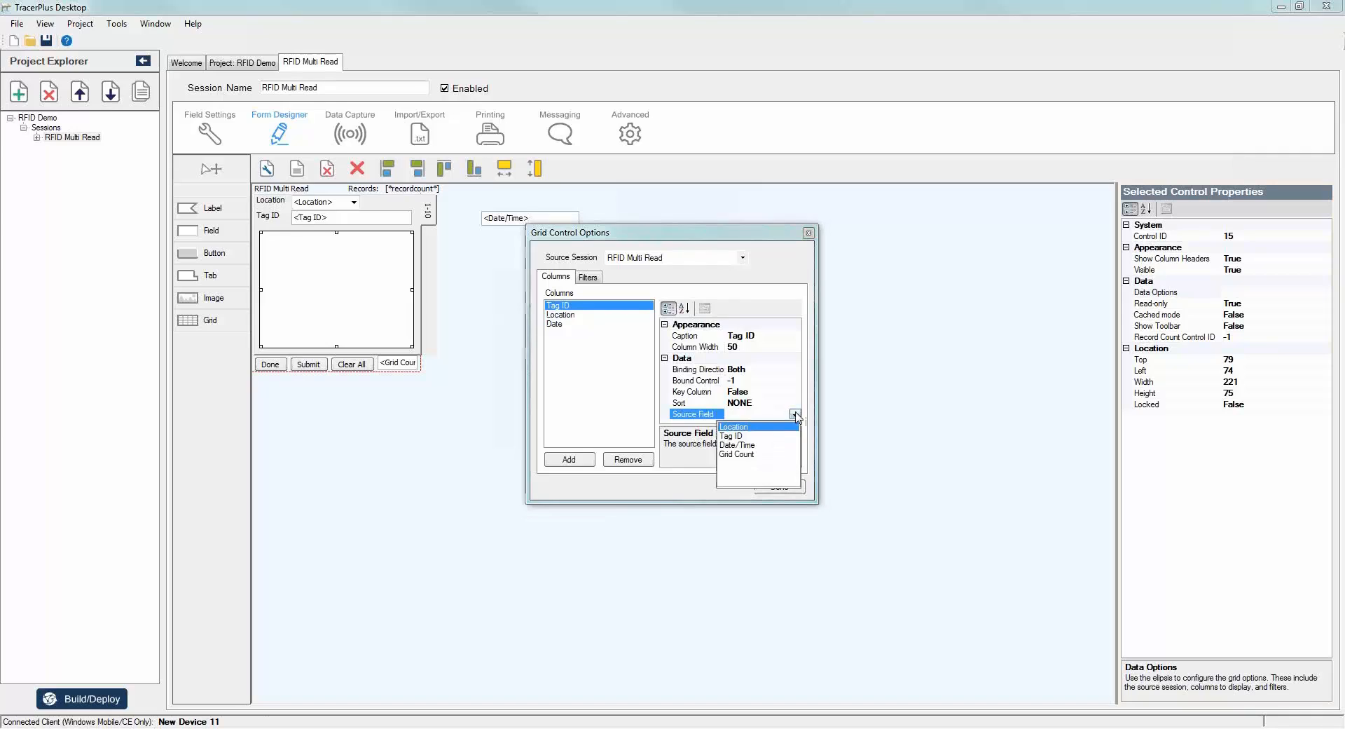
click(740, 436)
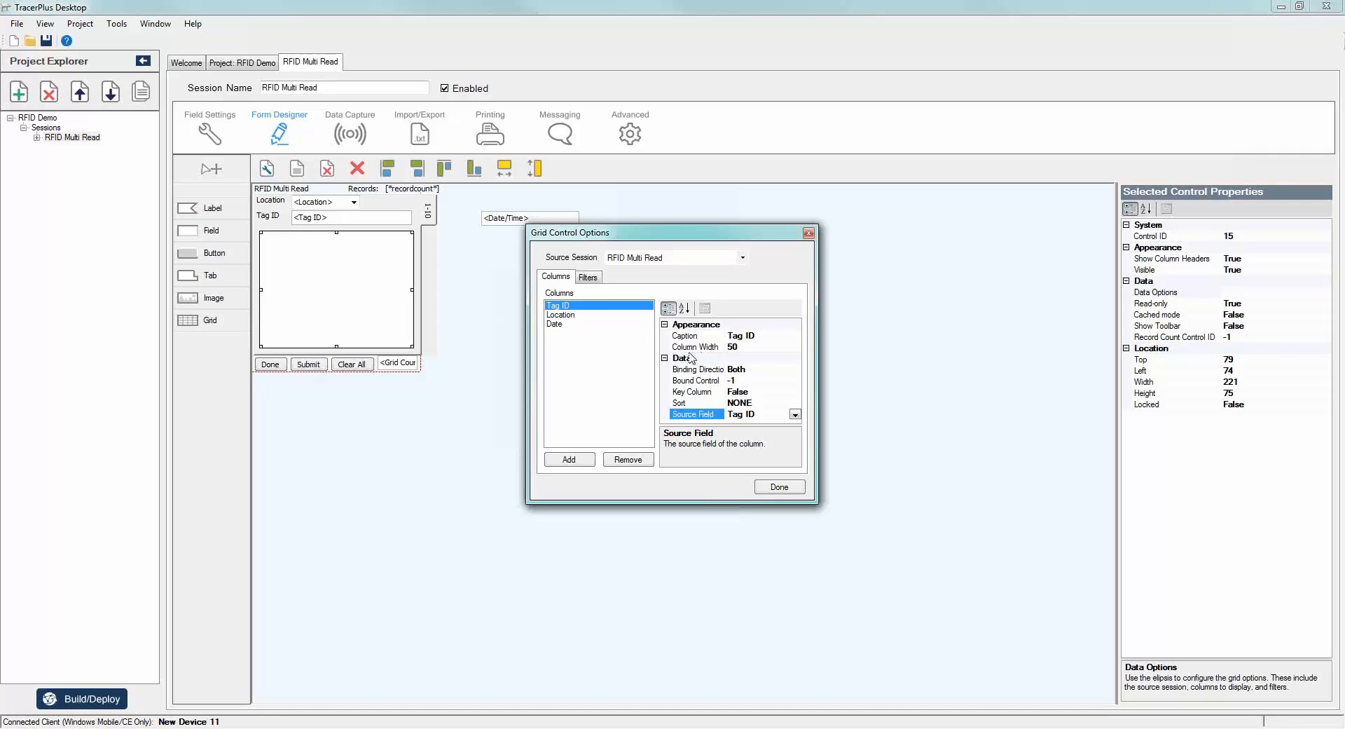
Set the column widths to 200 for Tag ID and 0 for Location and Date, and accept the grid options.
click(757, 347)
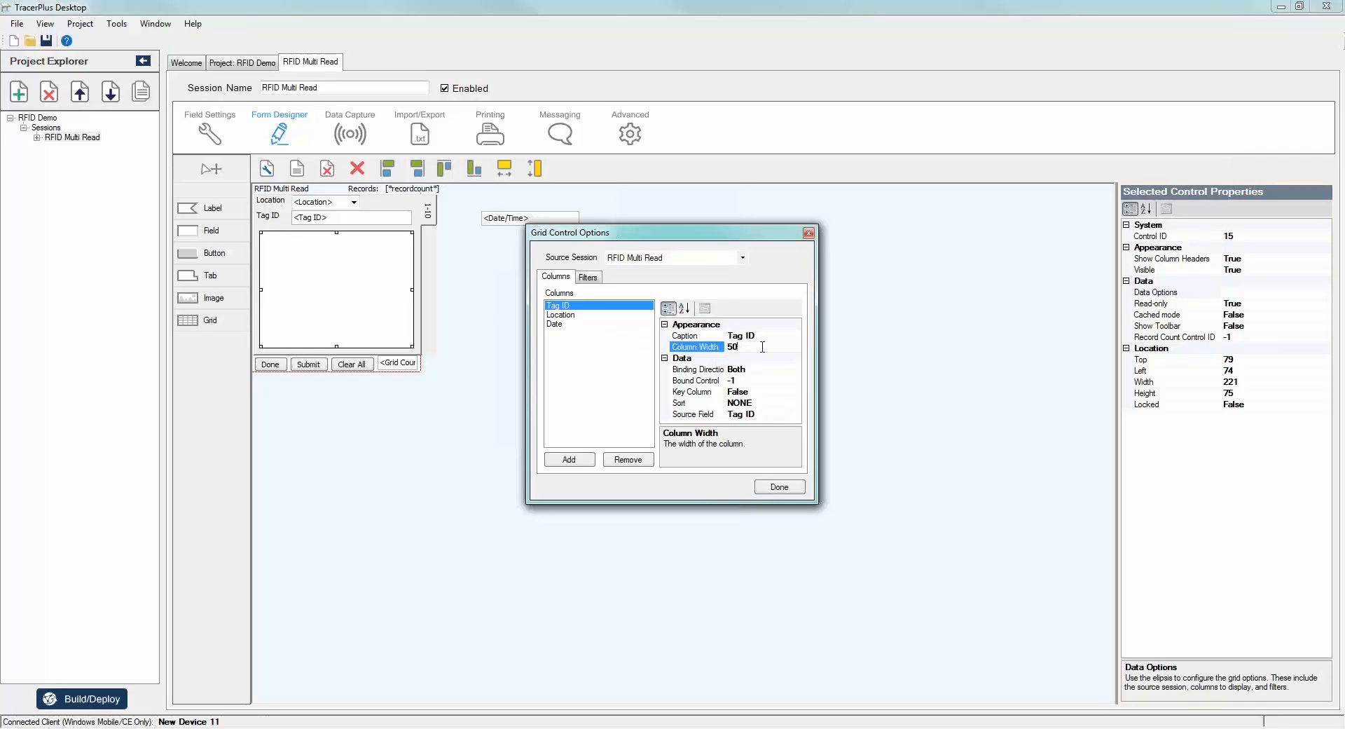
drag(762, 347, 719, 348)
text(200)
click(564, 315)
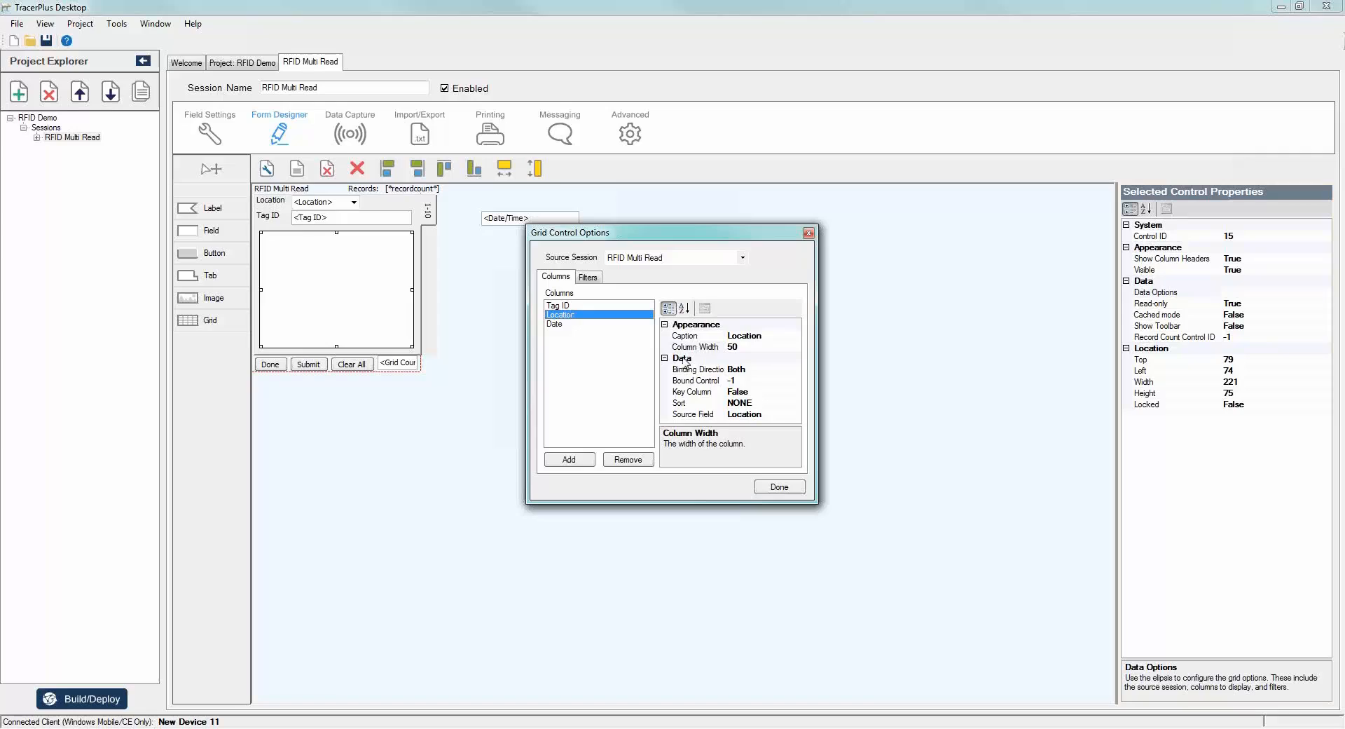
click(754, 346)
click(712, 346)
text(0)
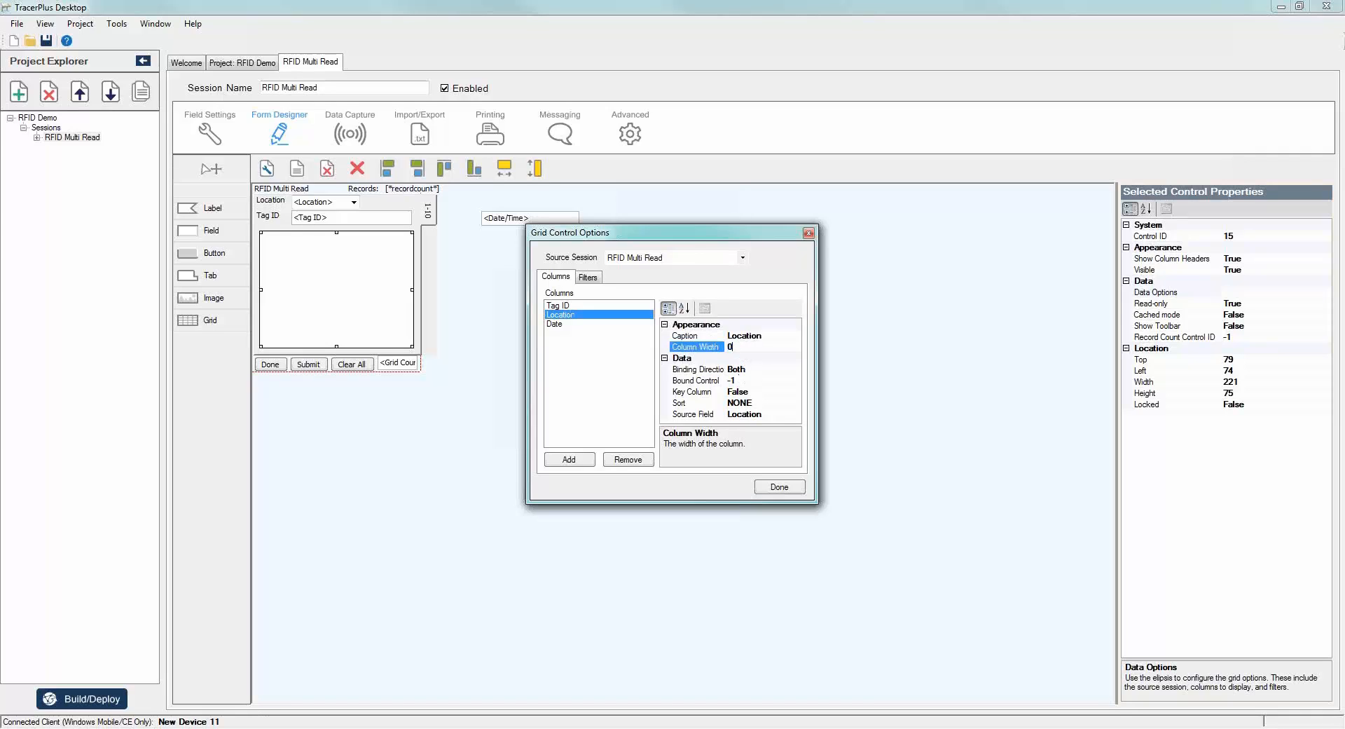
click(554, 324)
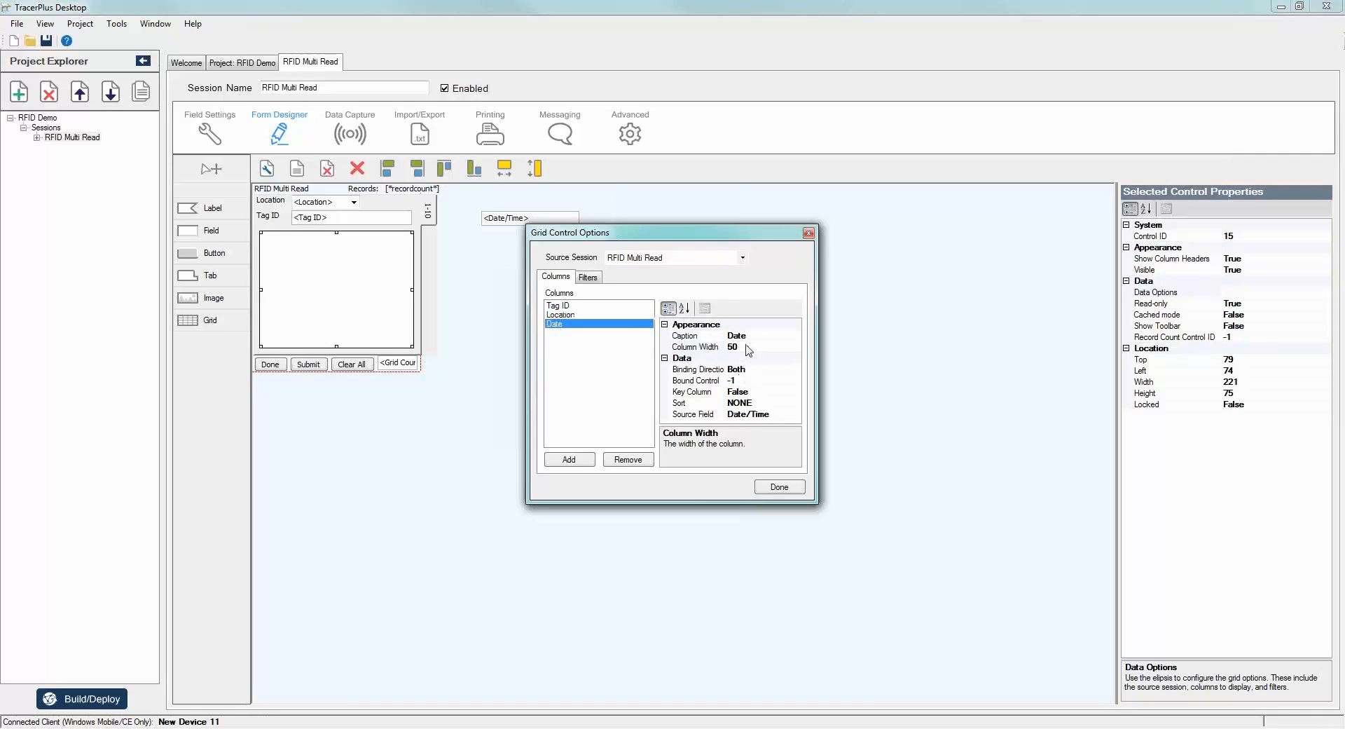
drag(758, 348, 657, 332)
text(0)
key(Return)
click(779, 487)
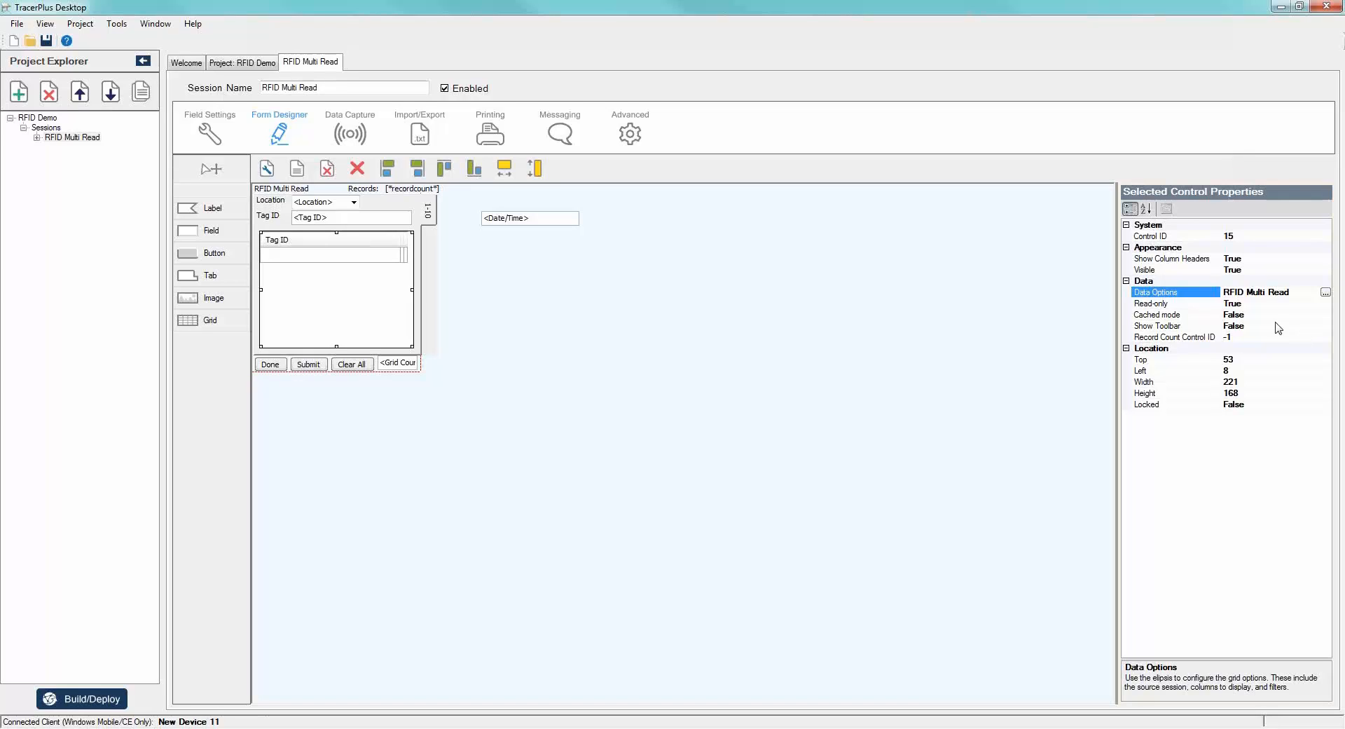
Turn on the grid's cached mode and its beep when a row is added.
click(1163, 317)
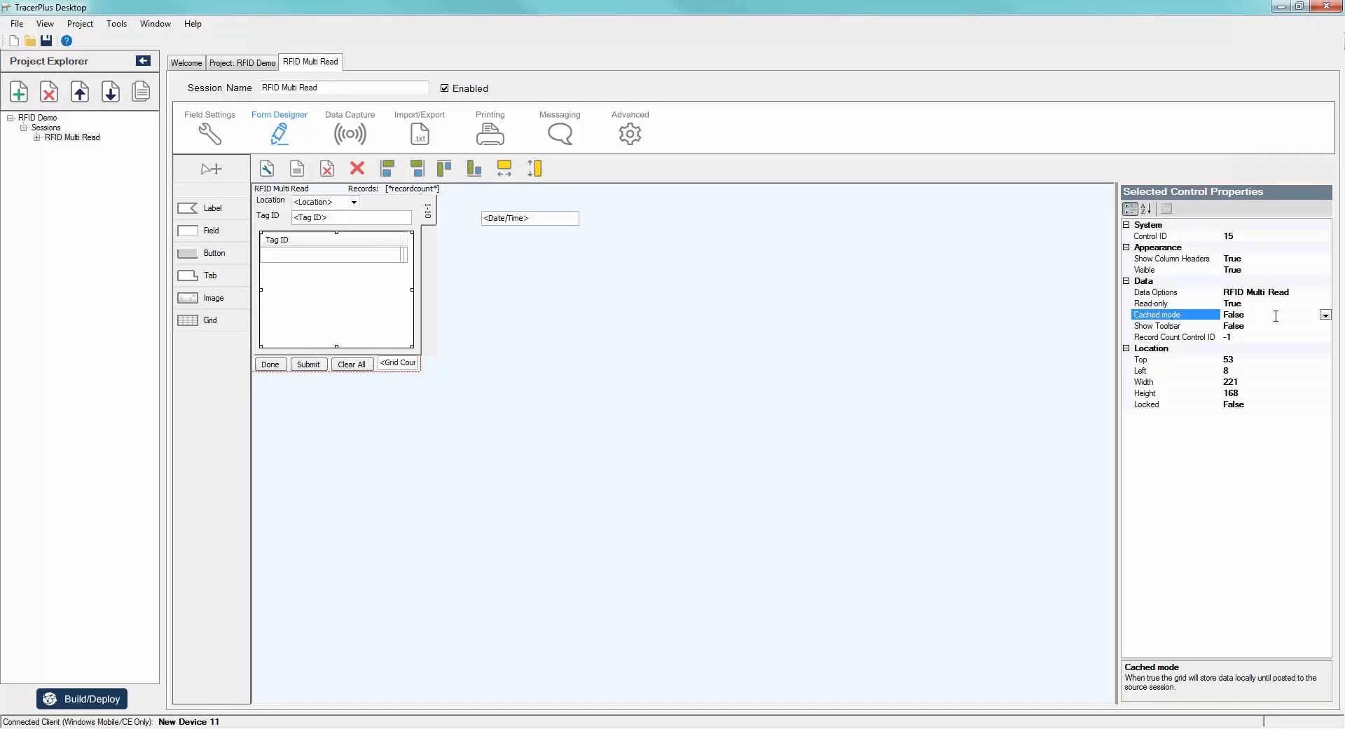
click(1325, 315)
click(1231, 327)
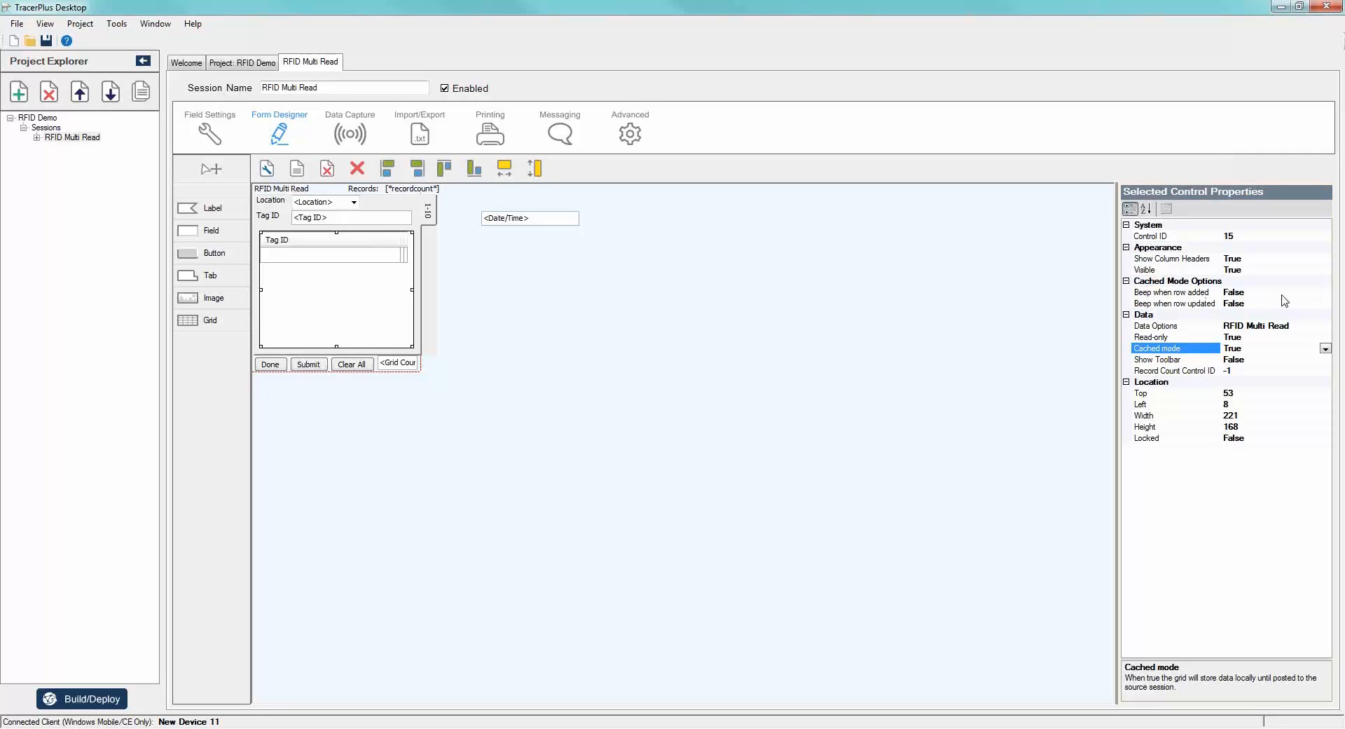
click(1328, 293)
click(1326, 293)
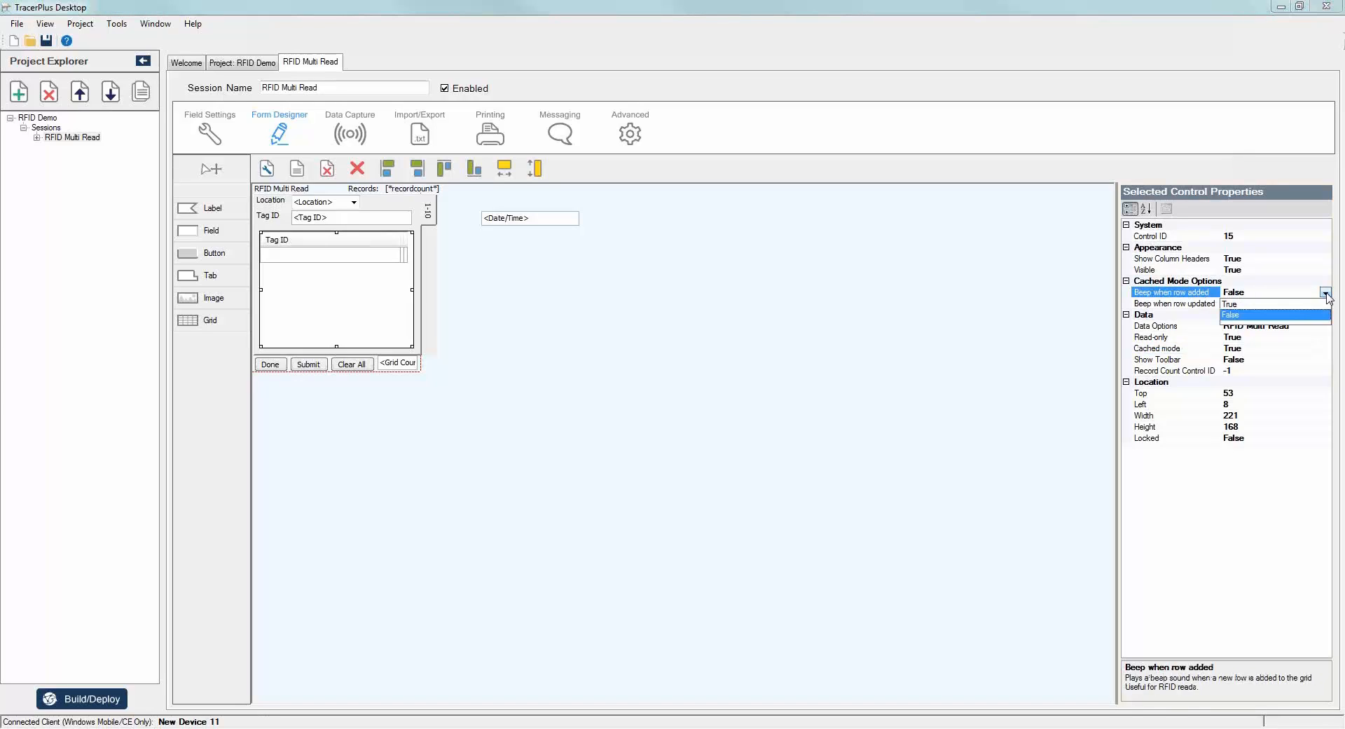
click(1252, 304)
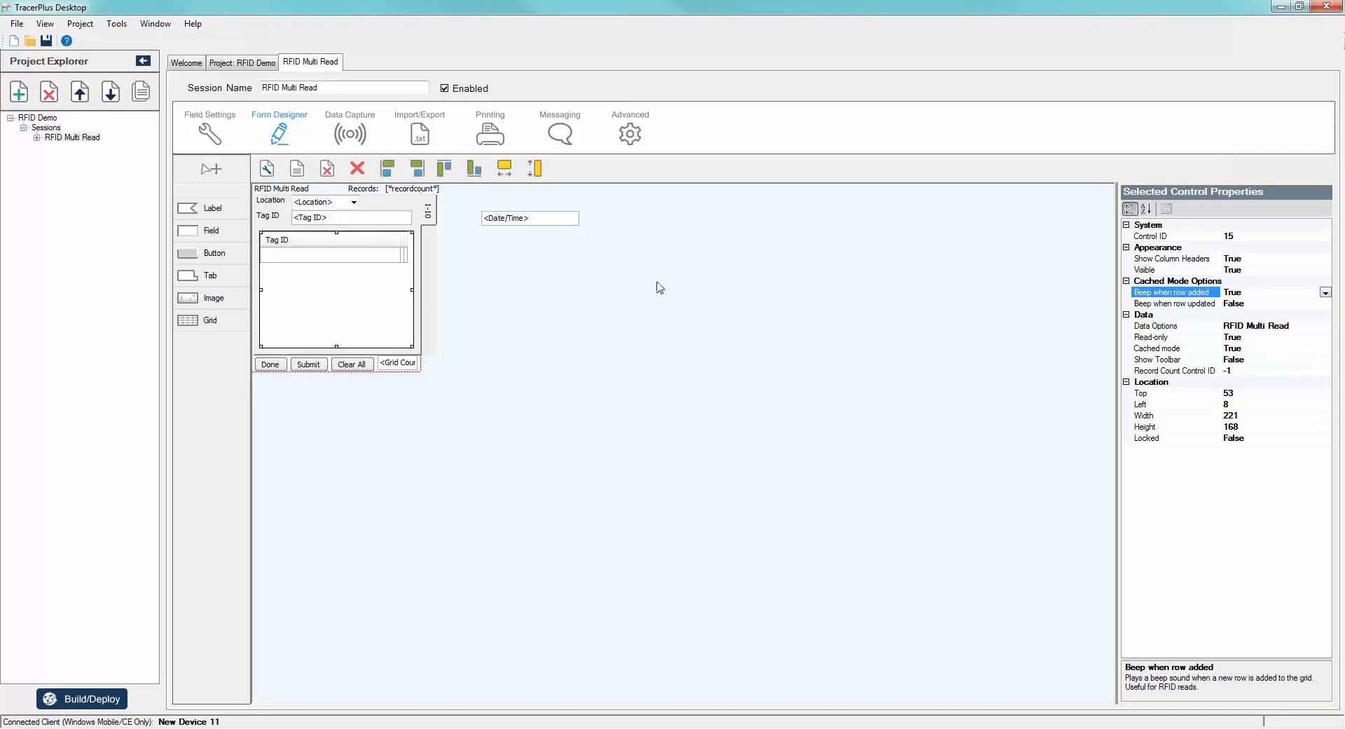
Look up the form fields' control IDs, then bind the grid's Tag ID column to control 7 with binding direction FromControl.
click(335, 205)
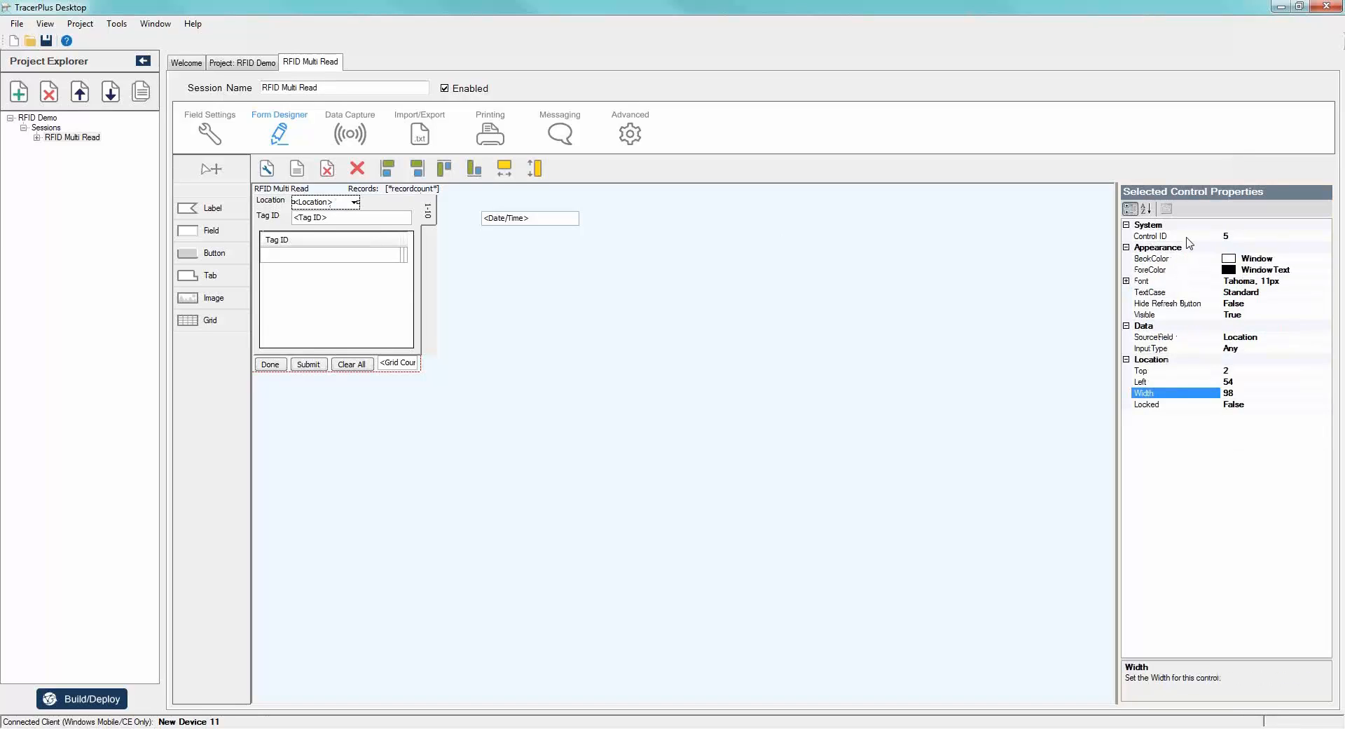
click(336, 218)
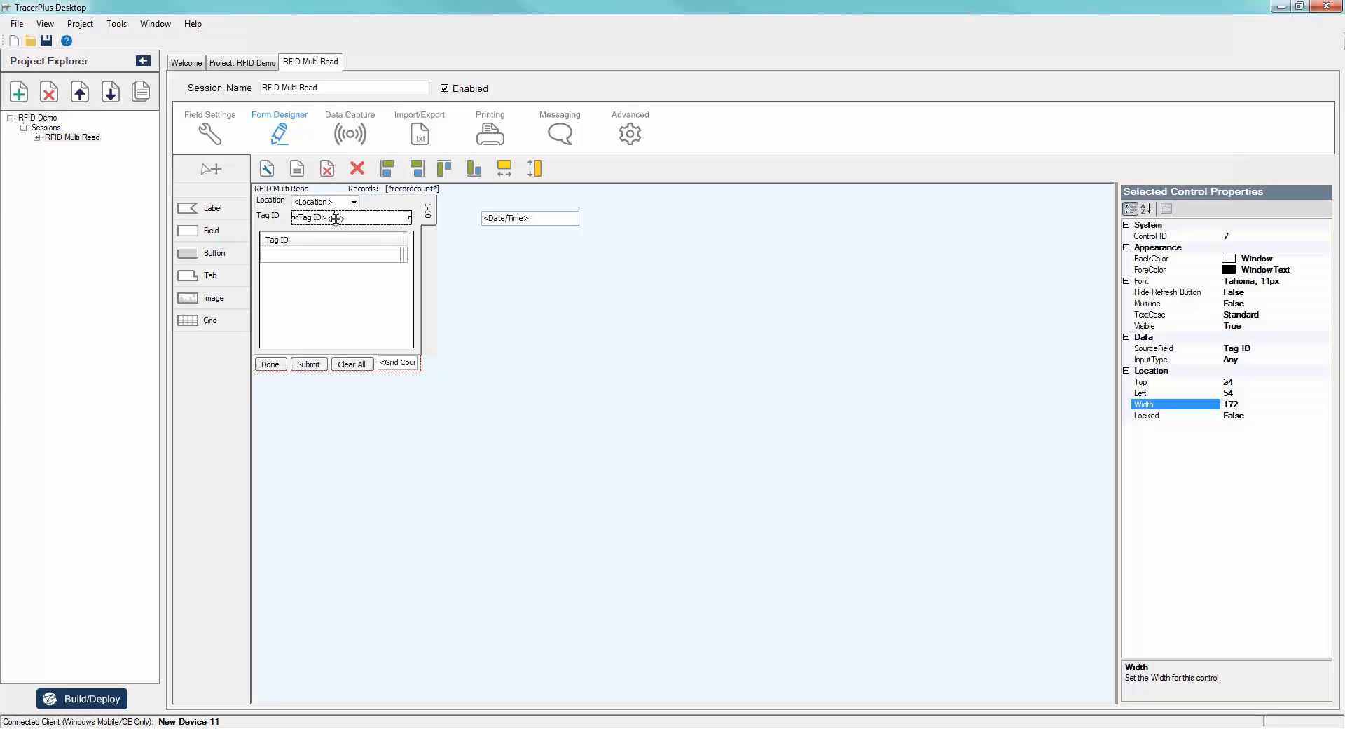
click(535, 219)
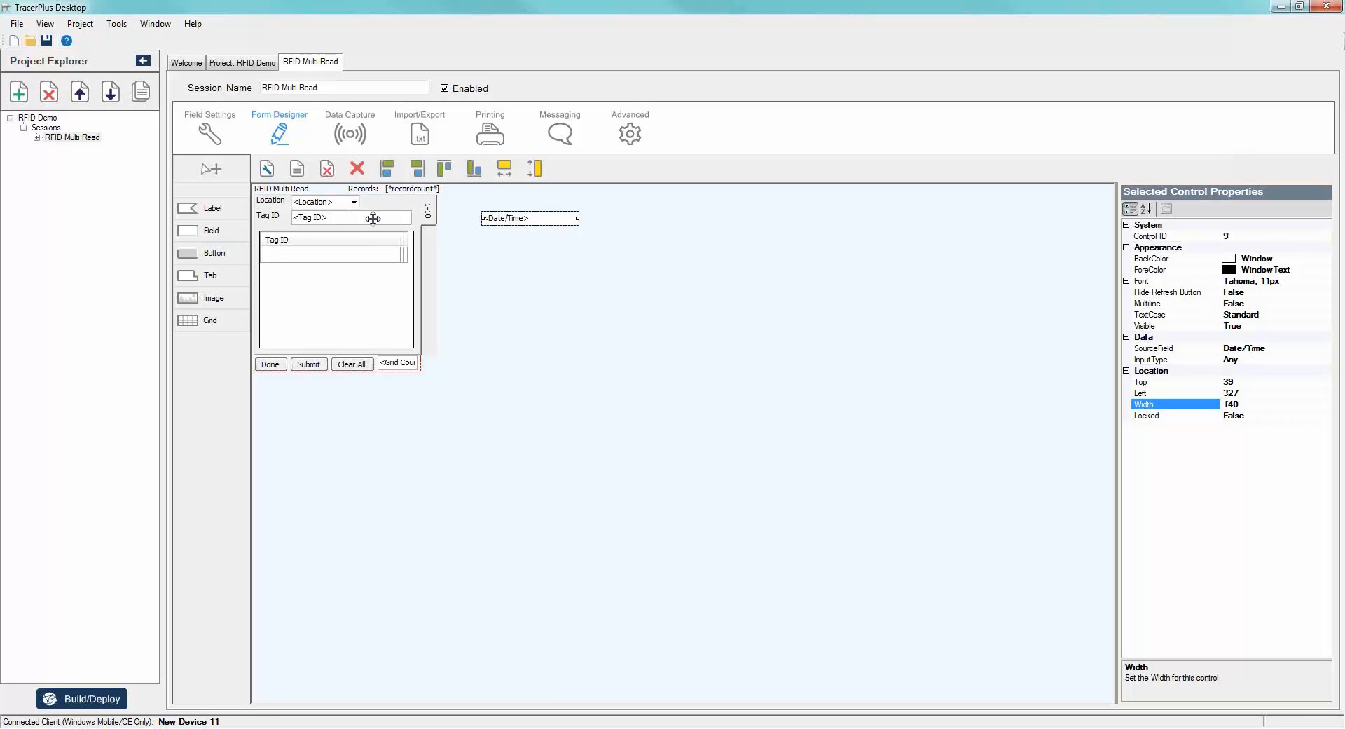
click(338, 295)
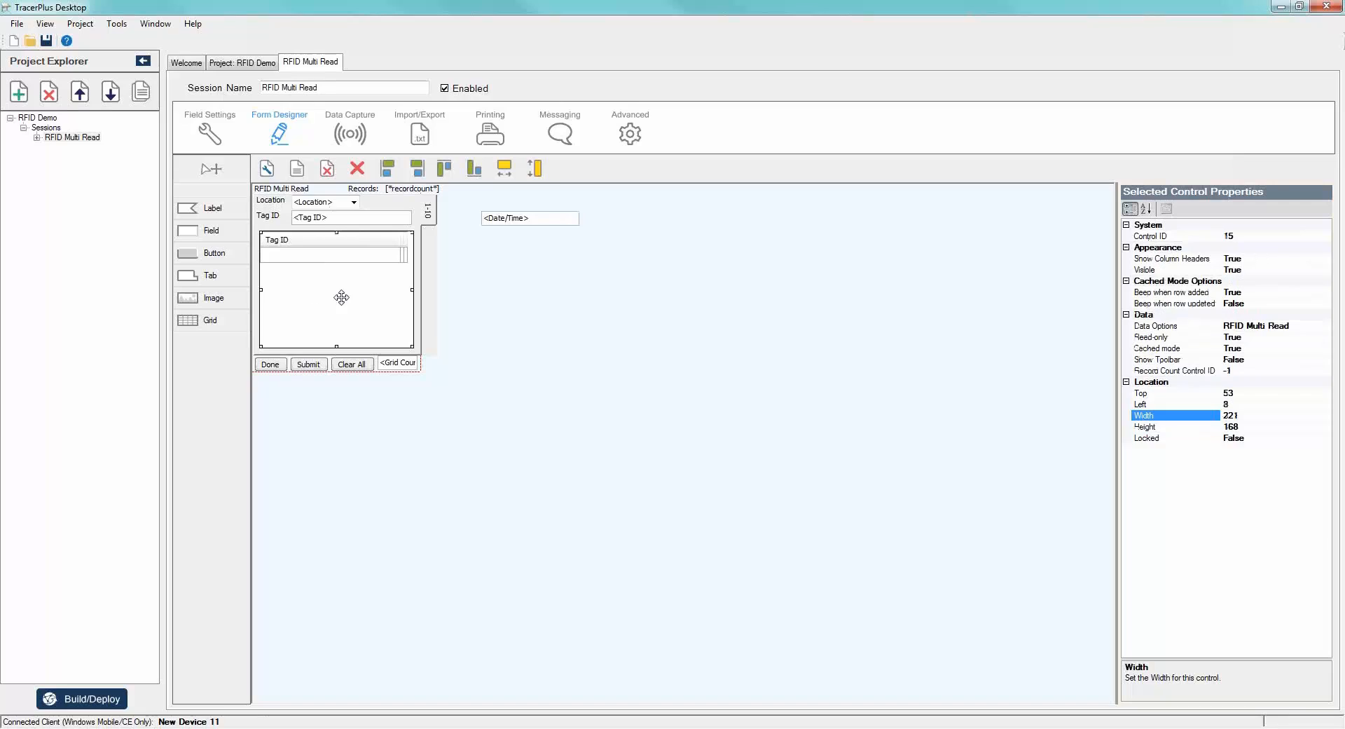
click(1326, 327)
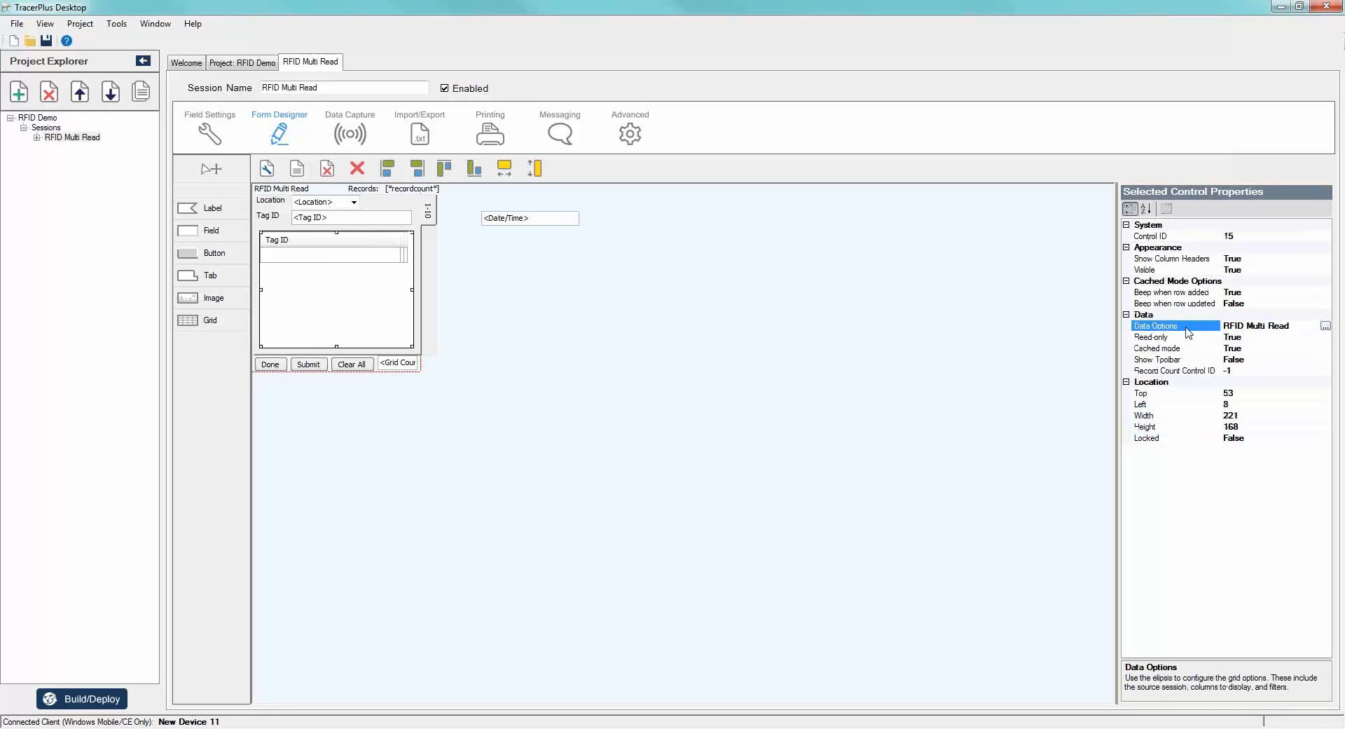
click(1326, 326)
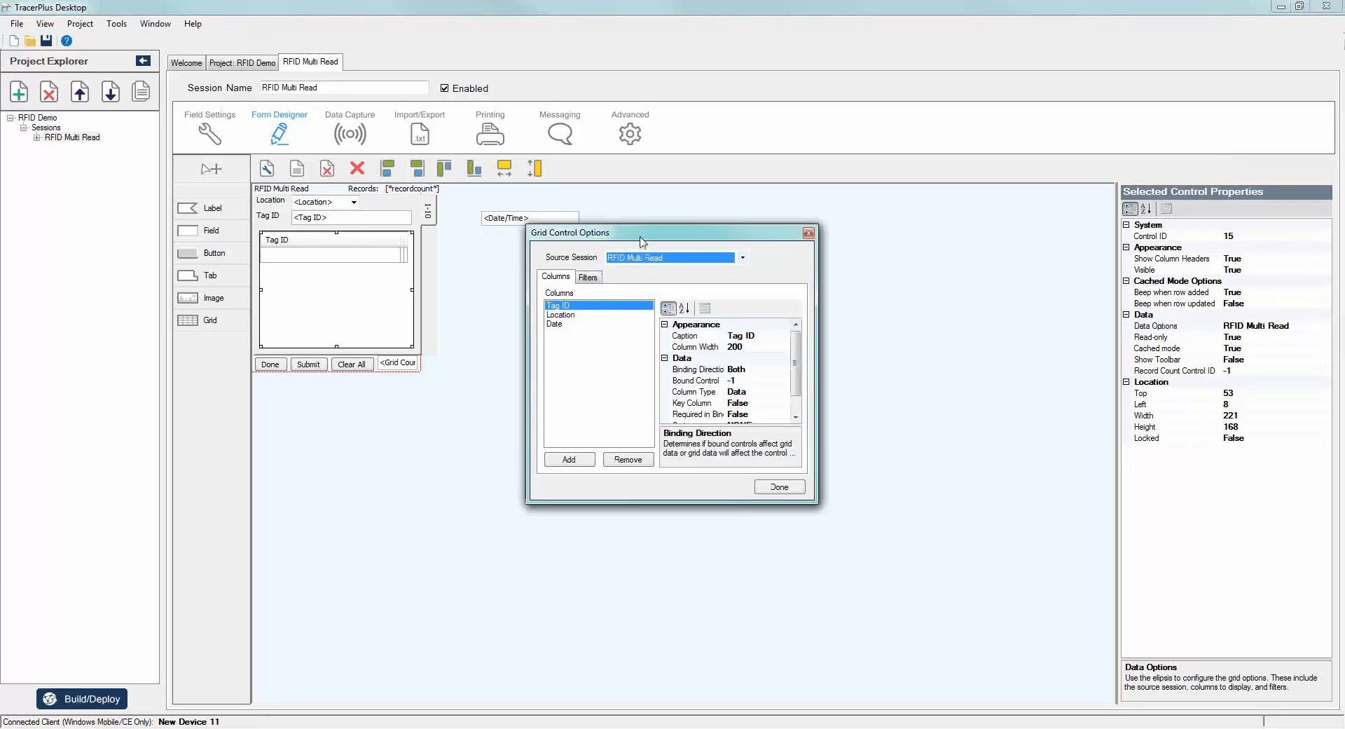
drag(643, 241, 721, 221)
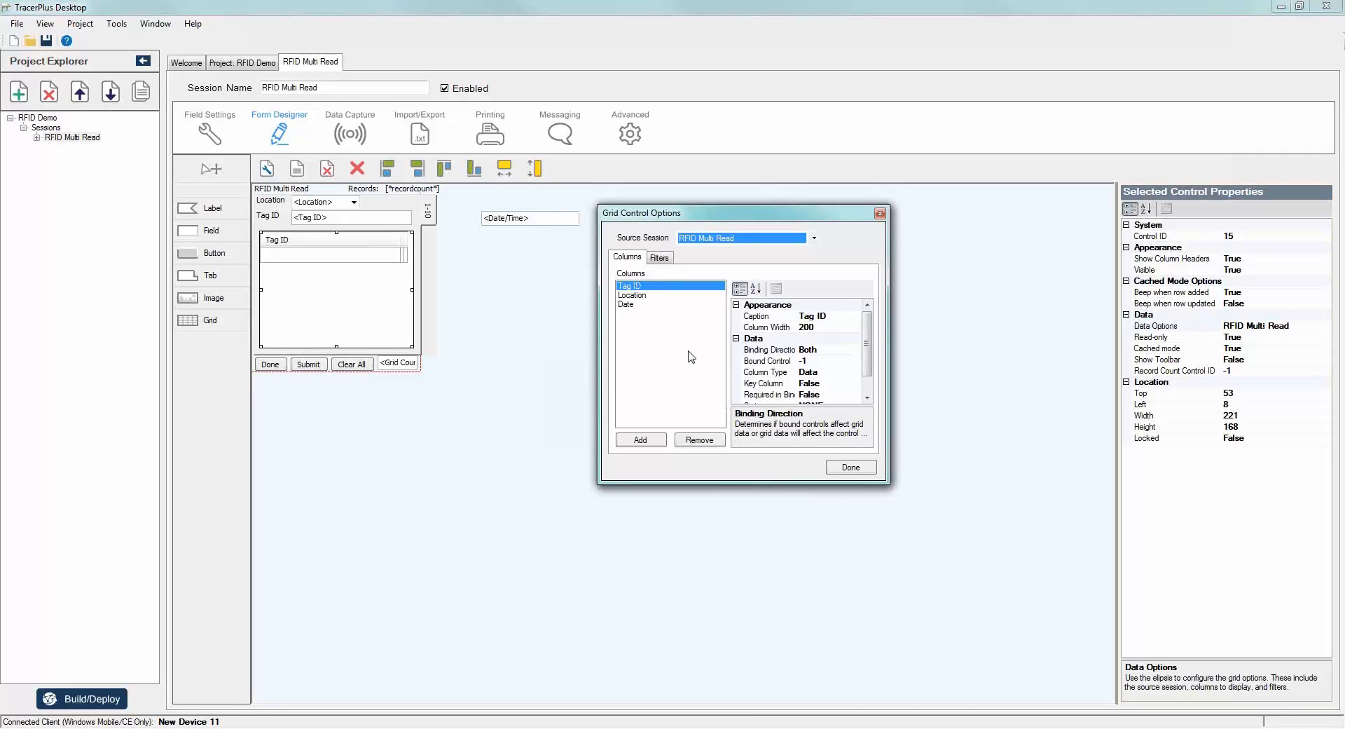
click(844, 350)
click(855, 350)
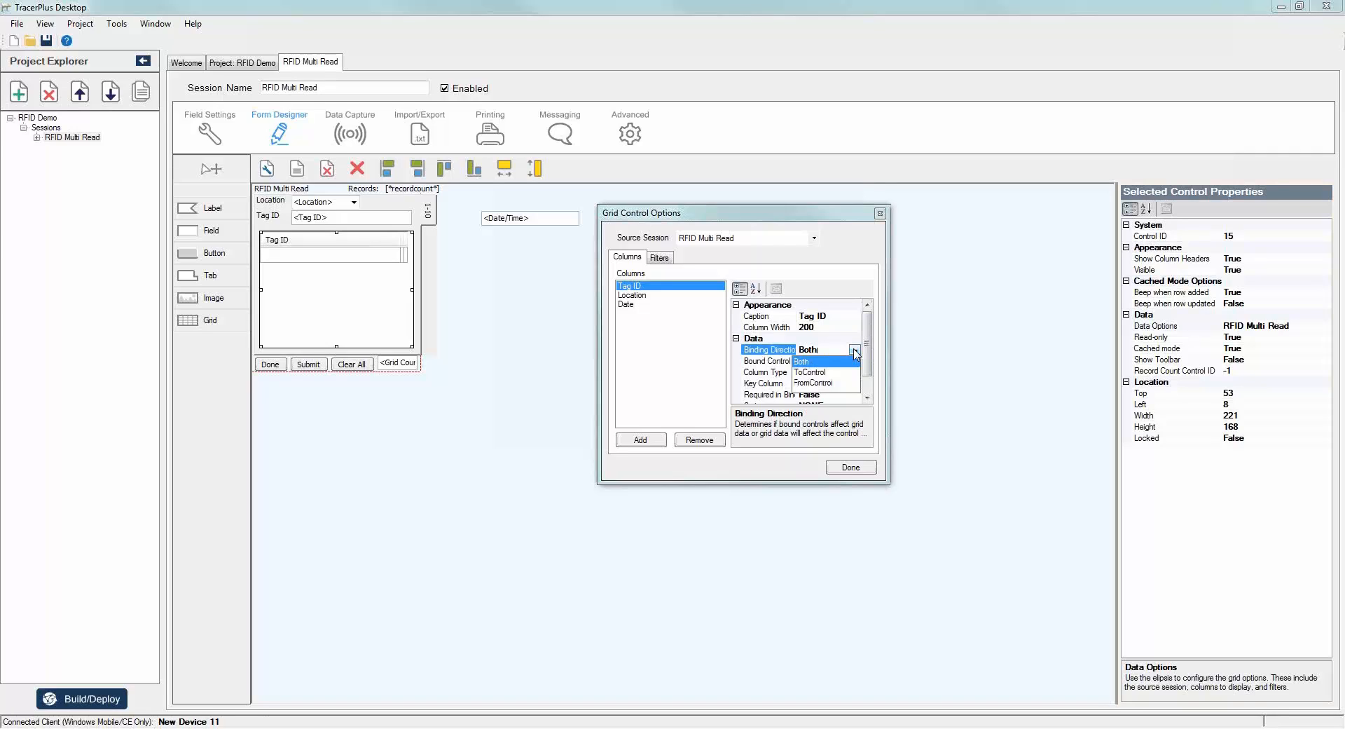
click(819, 383)
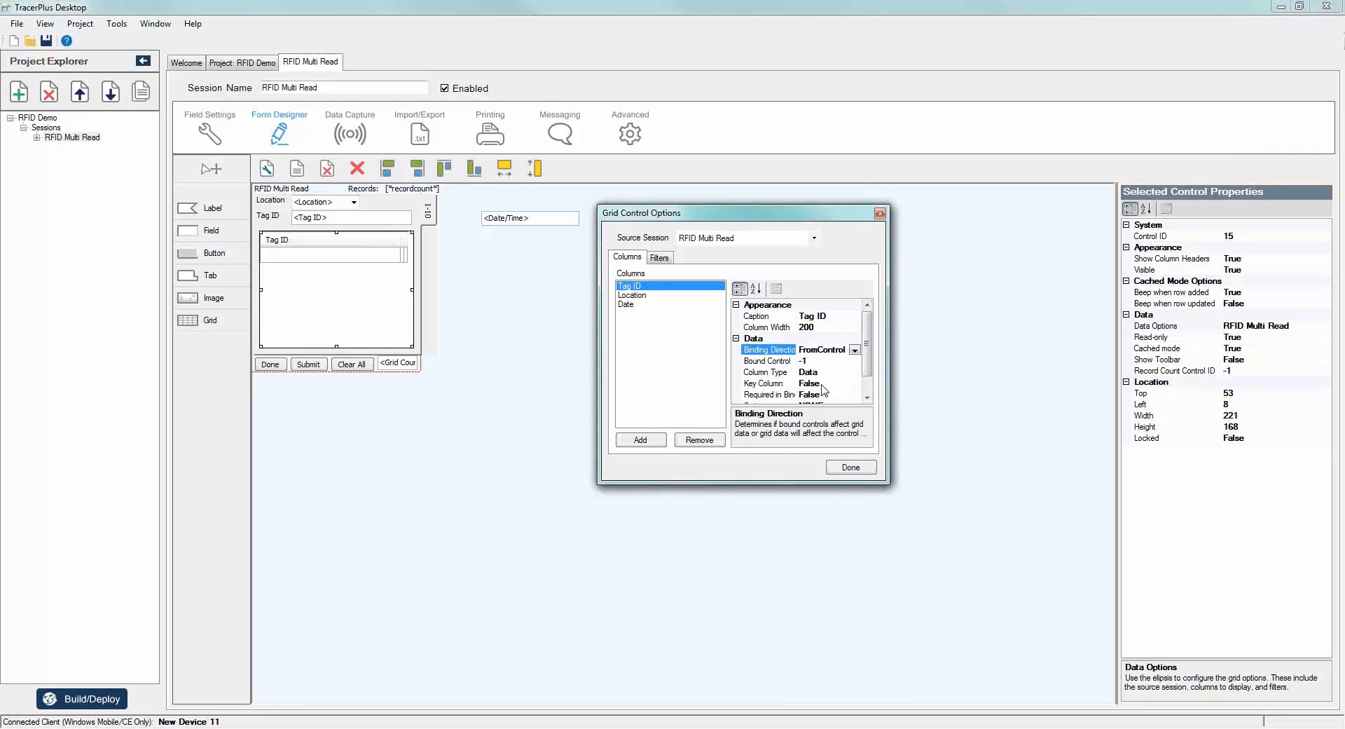
click(838, 361)
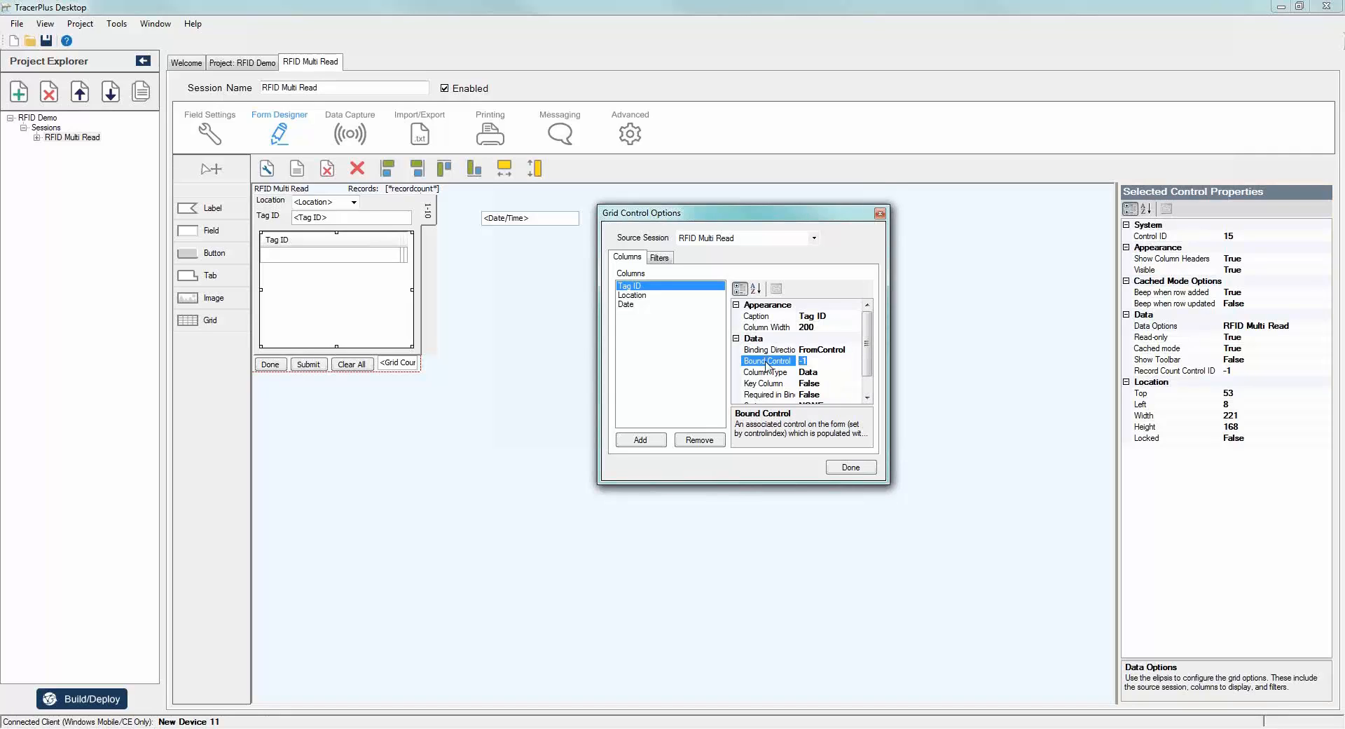
text(7)
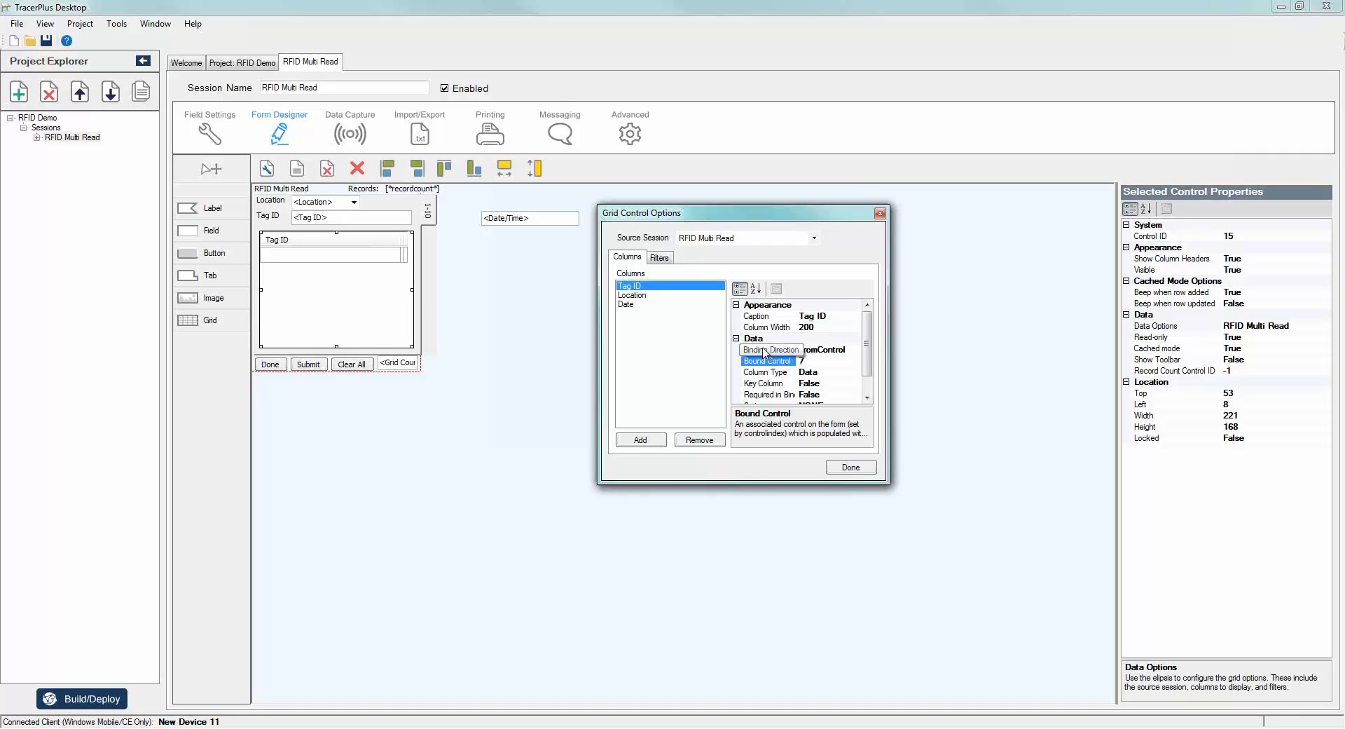
key(Return)
Bind the grid's Location column to control 5 with binding direction FromControl.
click(648, 296)
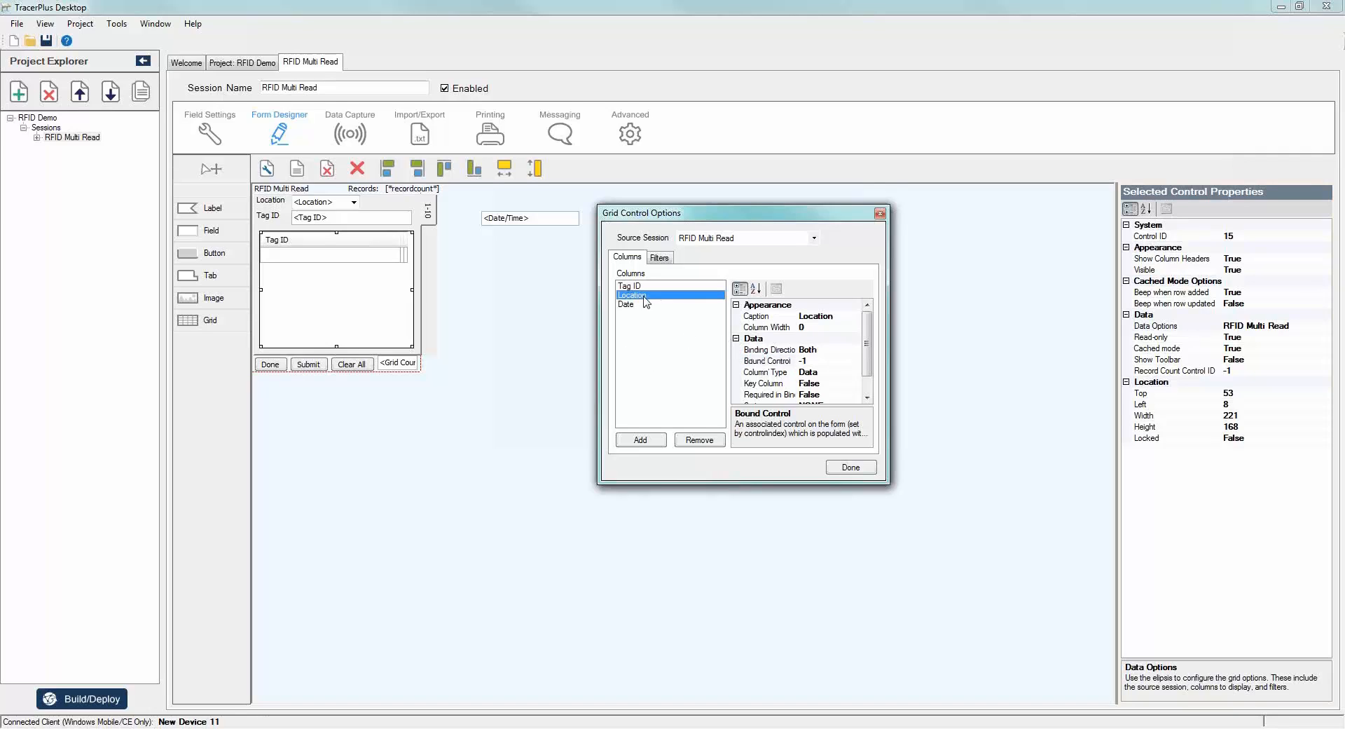
click(840, 350)
click(855, 350)
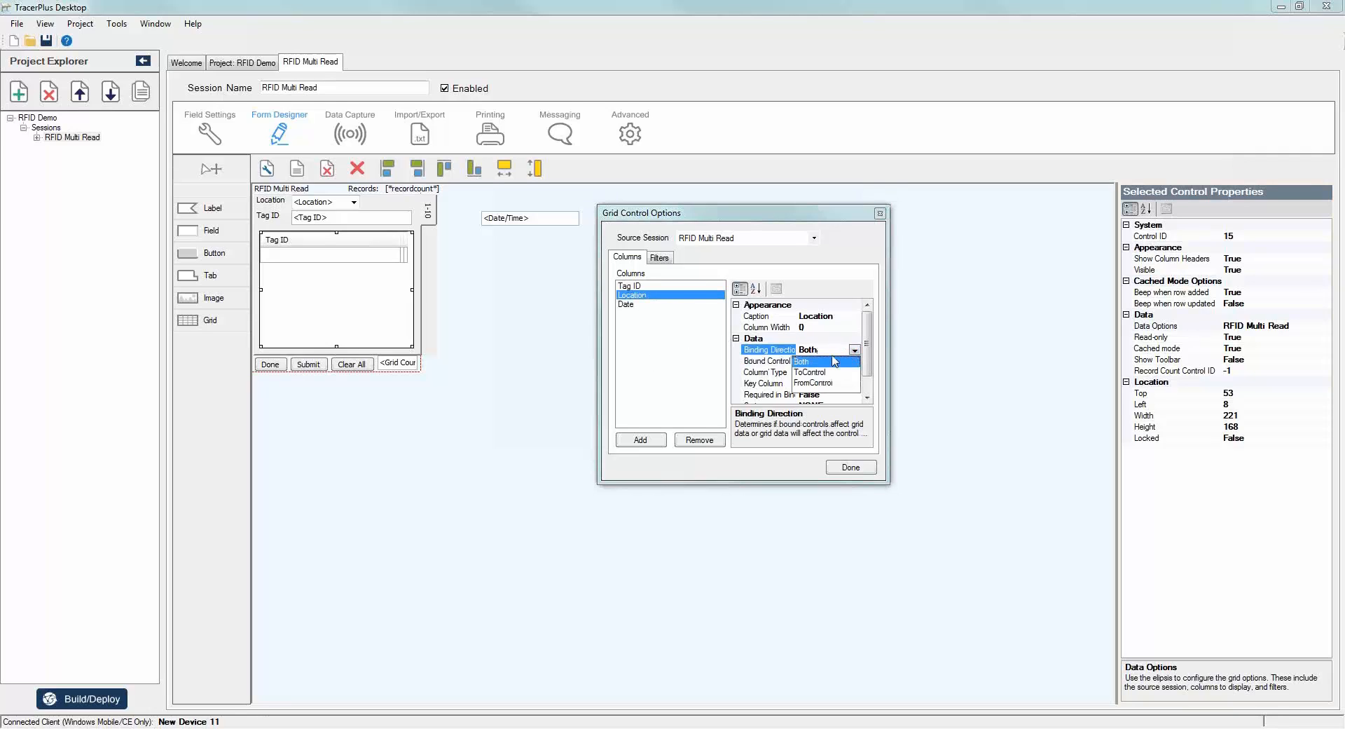
click(810, 383)
click(805, 361)
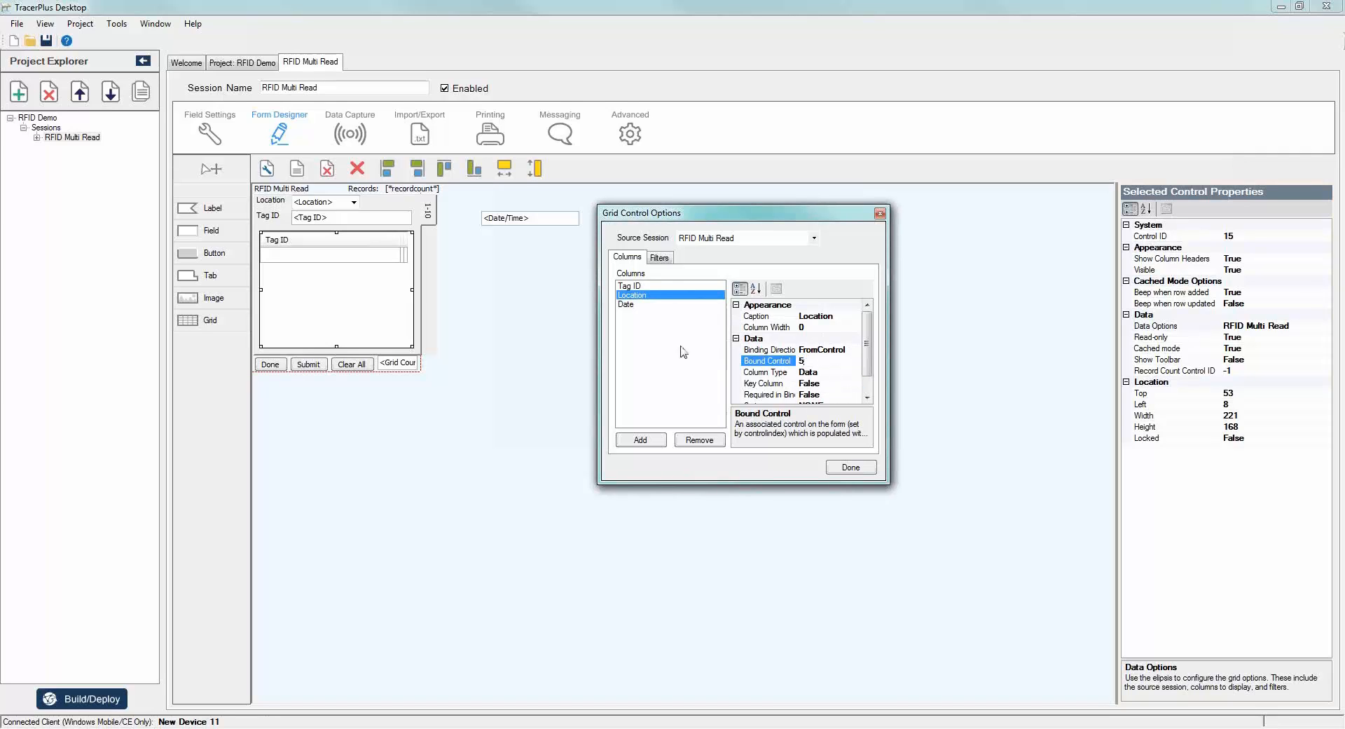
Bind the grid's Date column to control 9 with binding direction FromControl and accept the grid options.
click(626, 304)
click(844, 350)
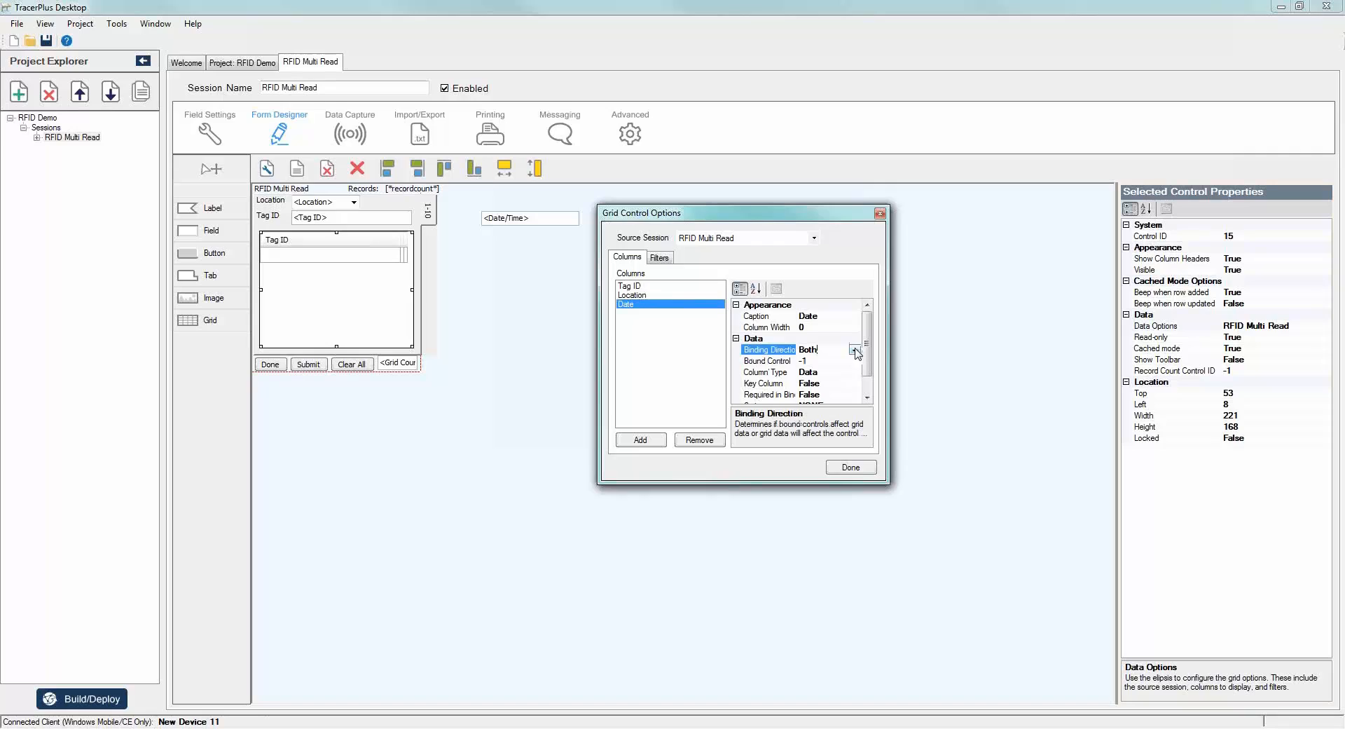
click(855, 350)
click(816, 383)
click(818, 361)
text(9)
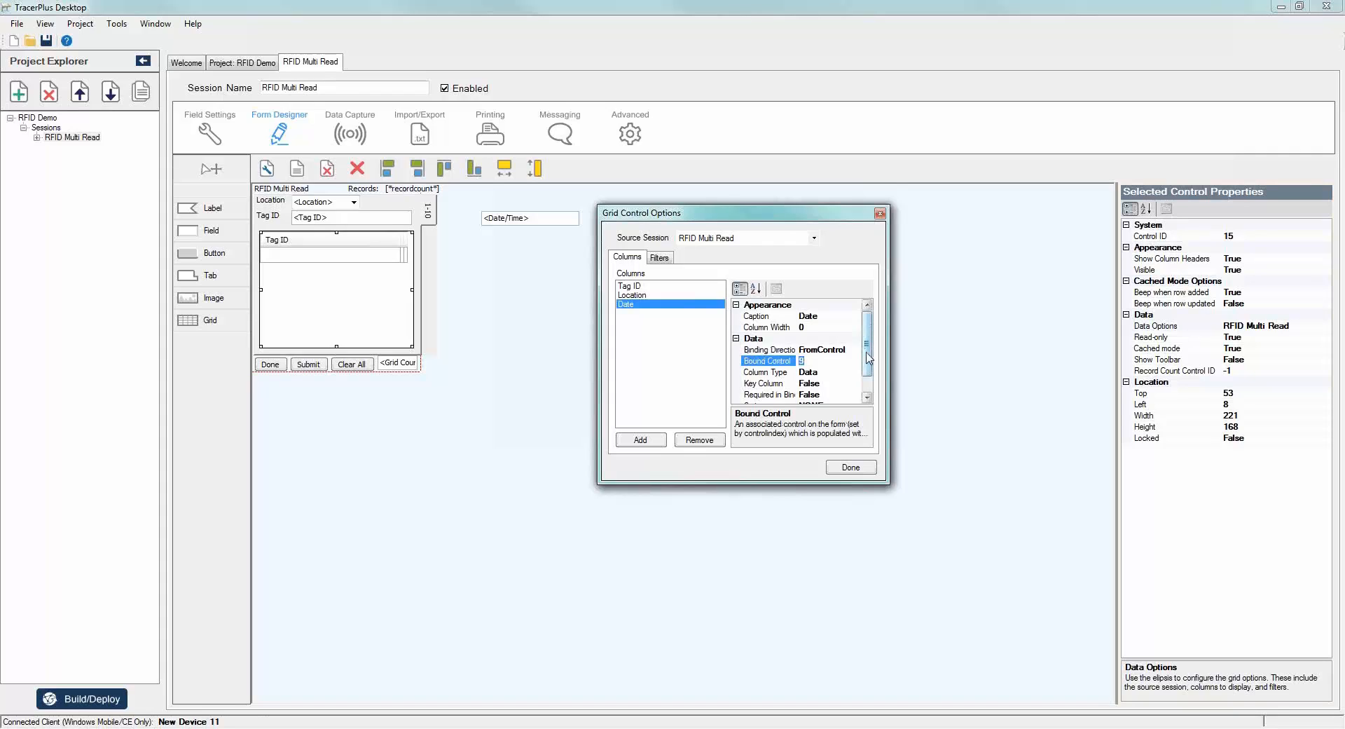
drag(869, 361, 870, 384)
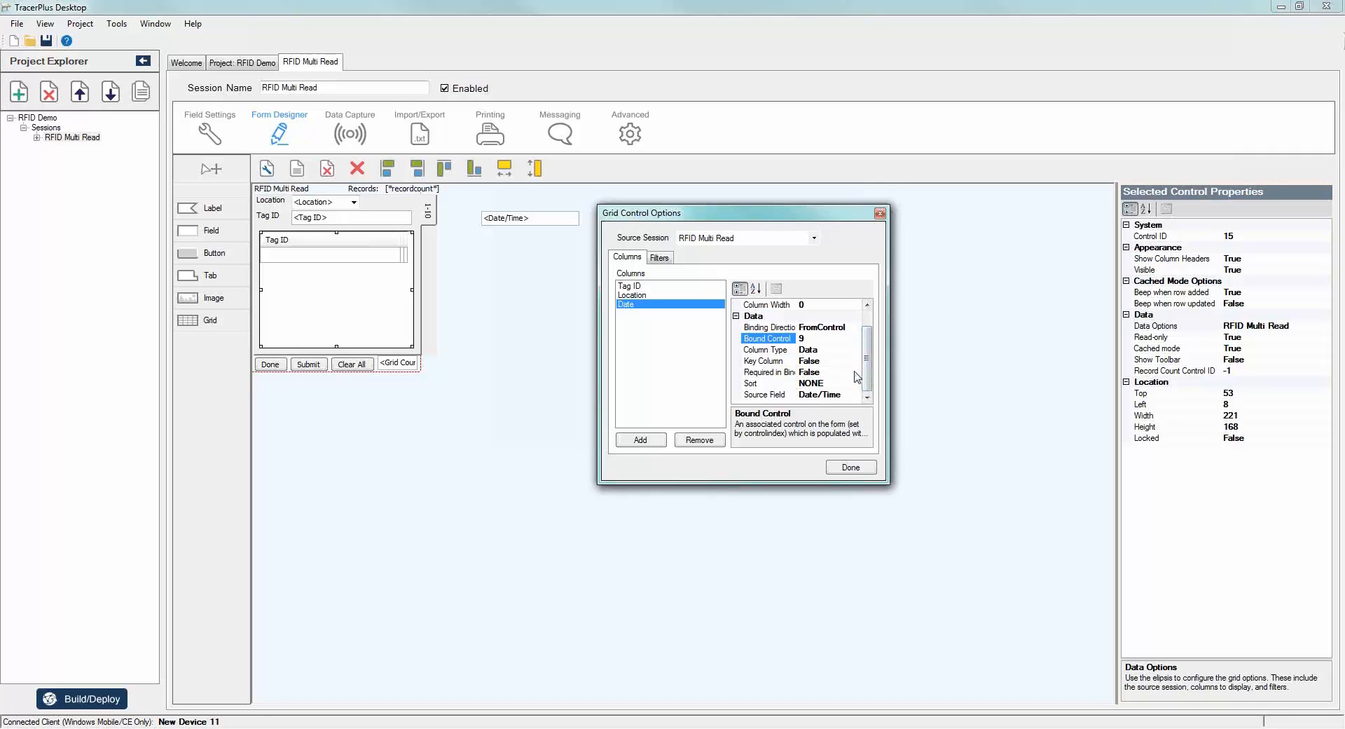
click(856, 374)
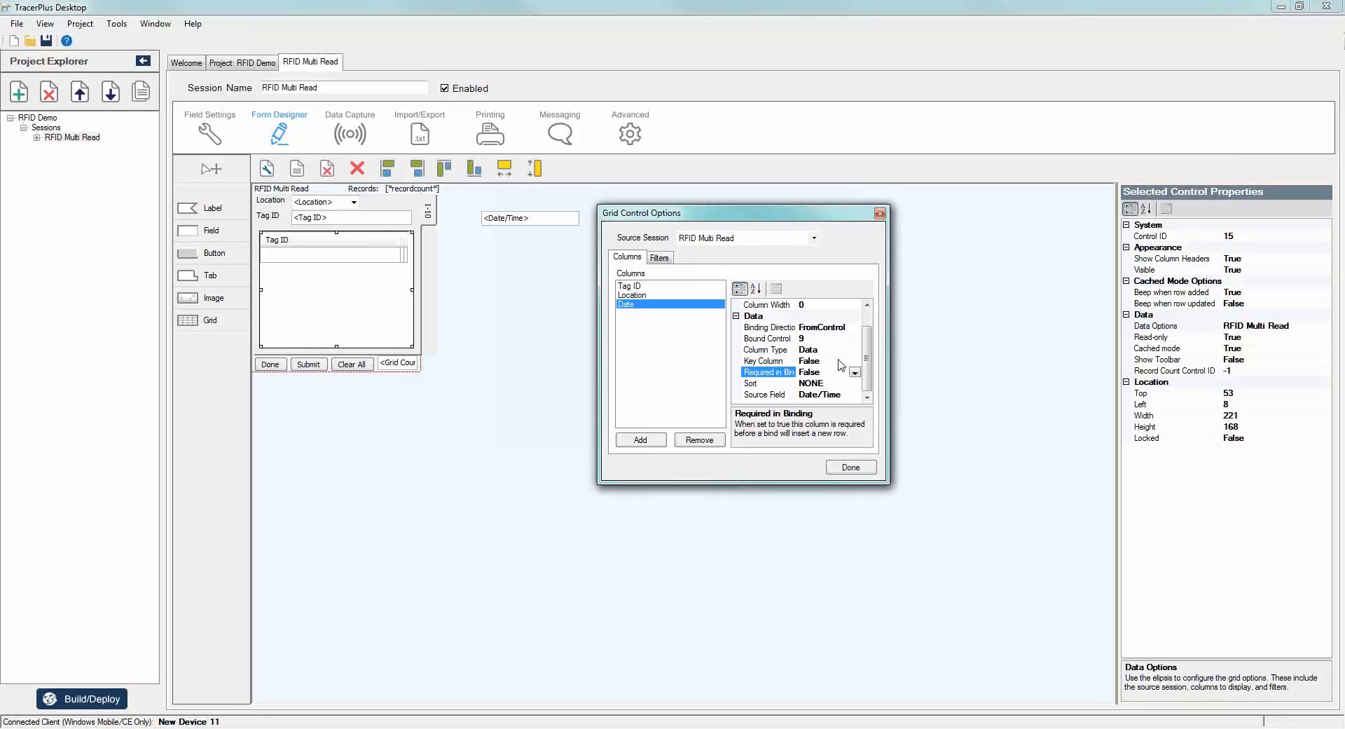
click(850, 470)
click(806, 367)
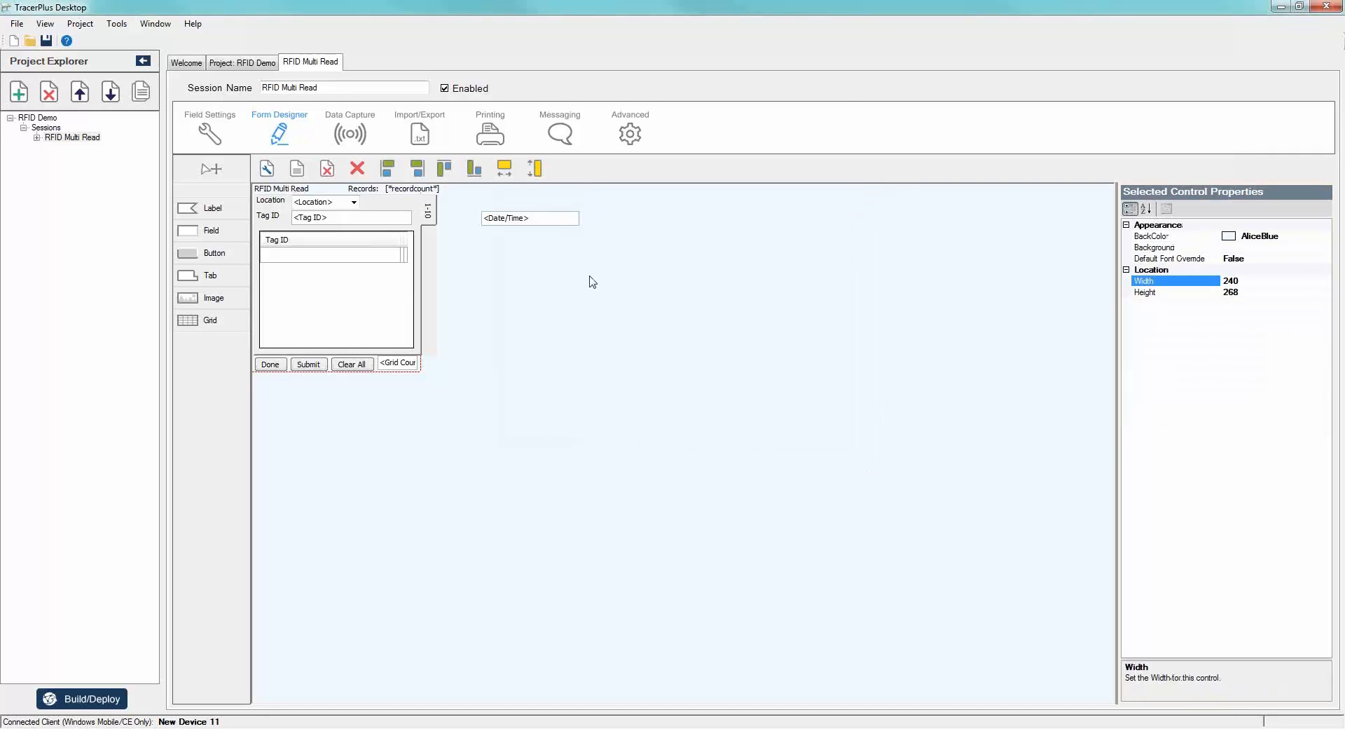
In the session's data capture settings, enable the RFID scanner in place of the barcode scanner.
click(350, 136)
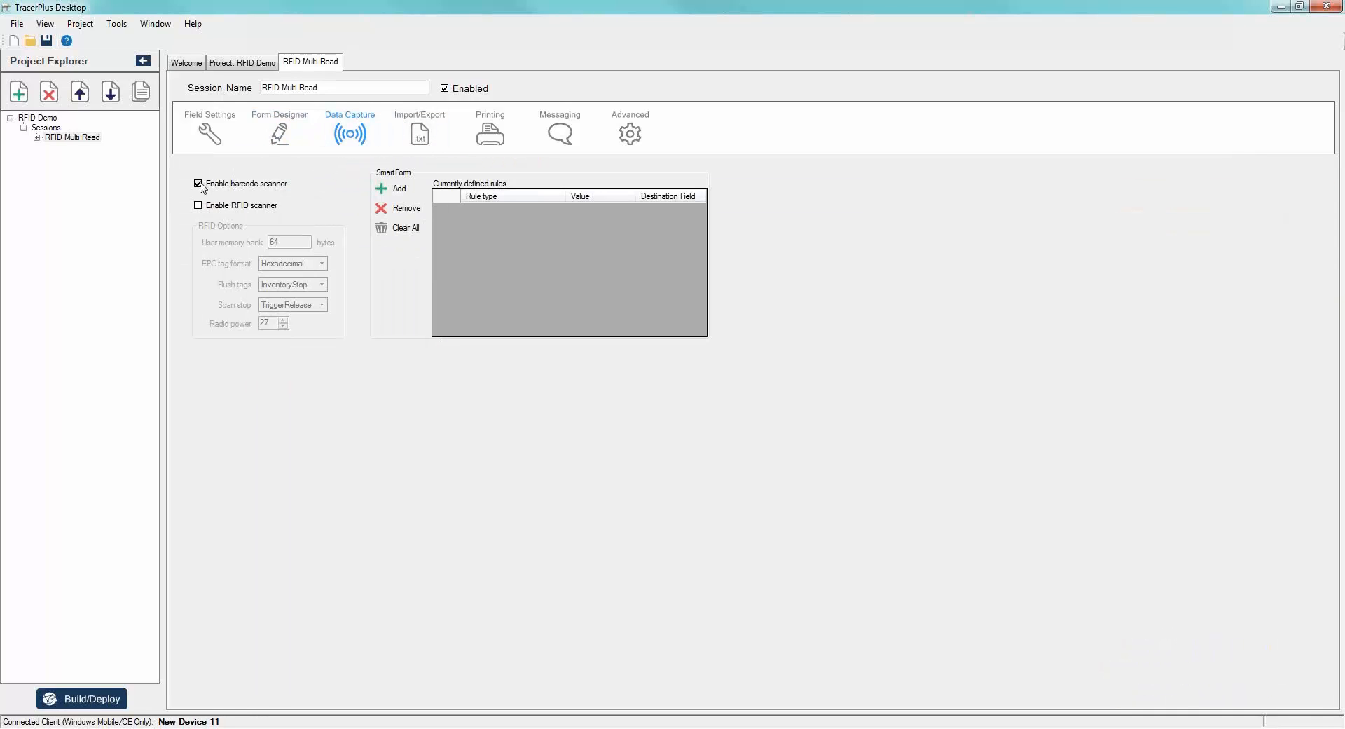
click(199, 206)
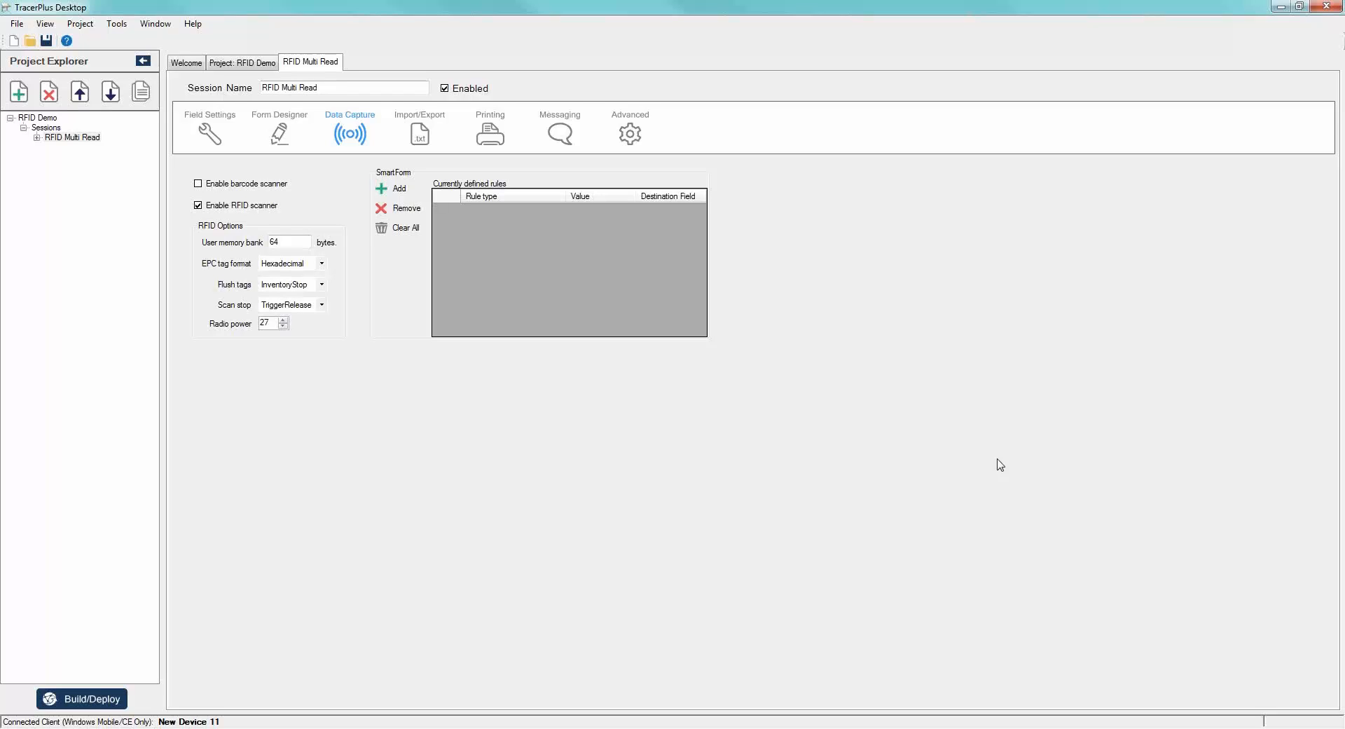
Switch the EPC tag format to ASCII and set it back to Hexadecimal.
click(323, 265)
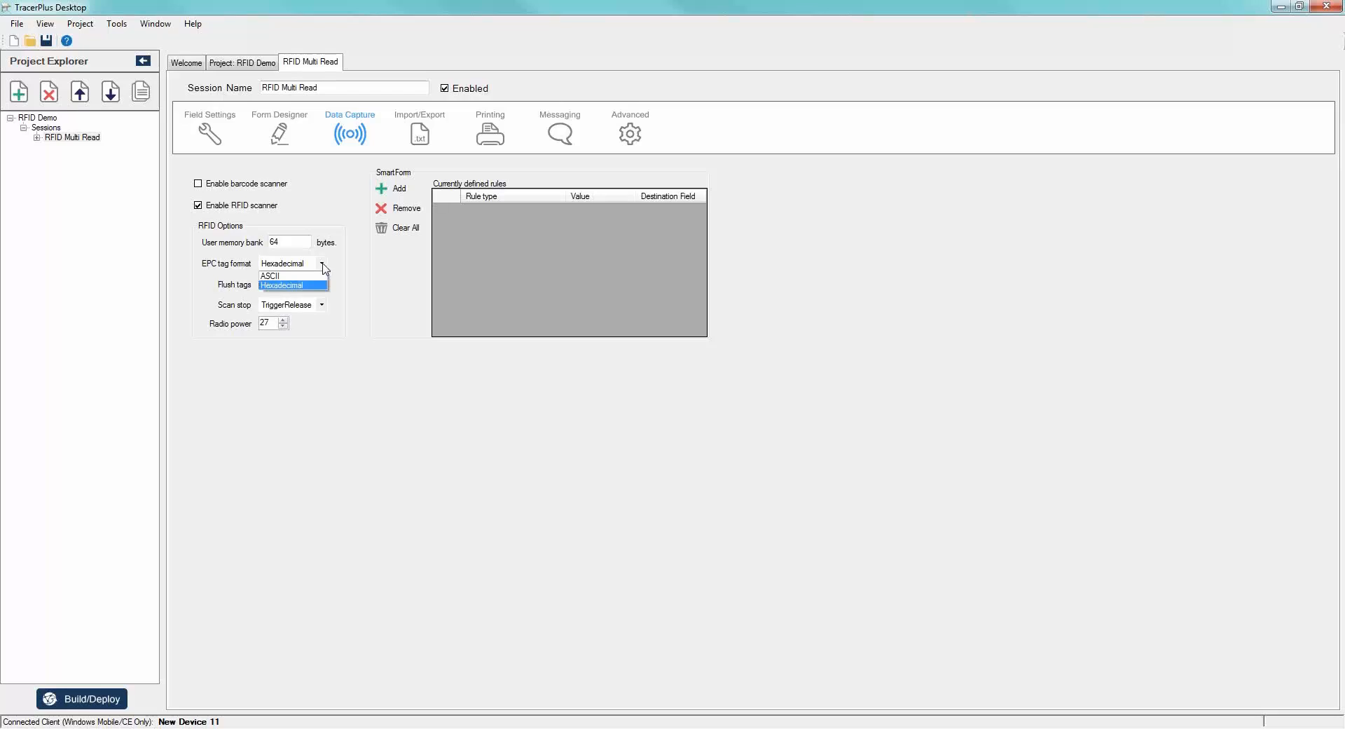
click(281, 277)
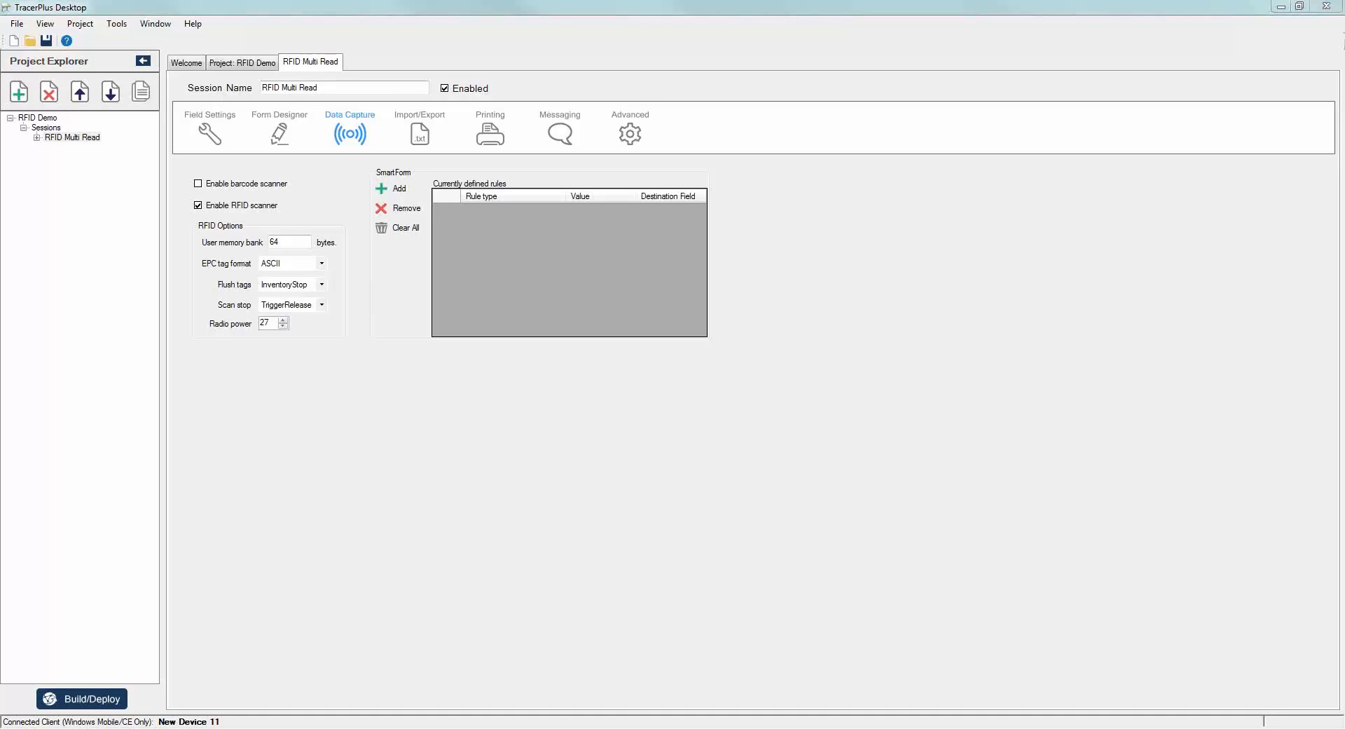
click(321, 263)
click(302, 286)
click(537, 297)
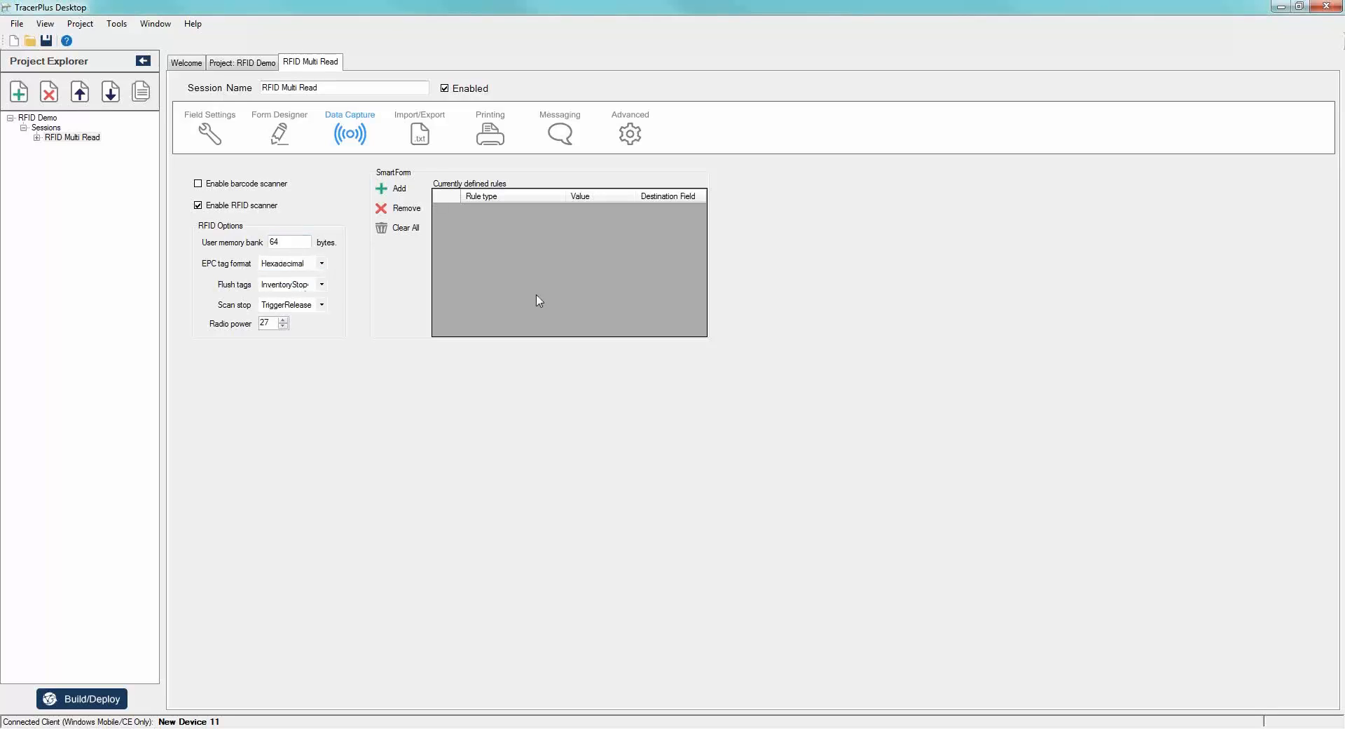
Add a SmartForm rule of type RFID Read Complete with Tag ID as its destination field.
click(400, 189)
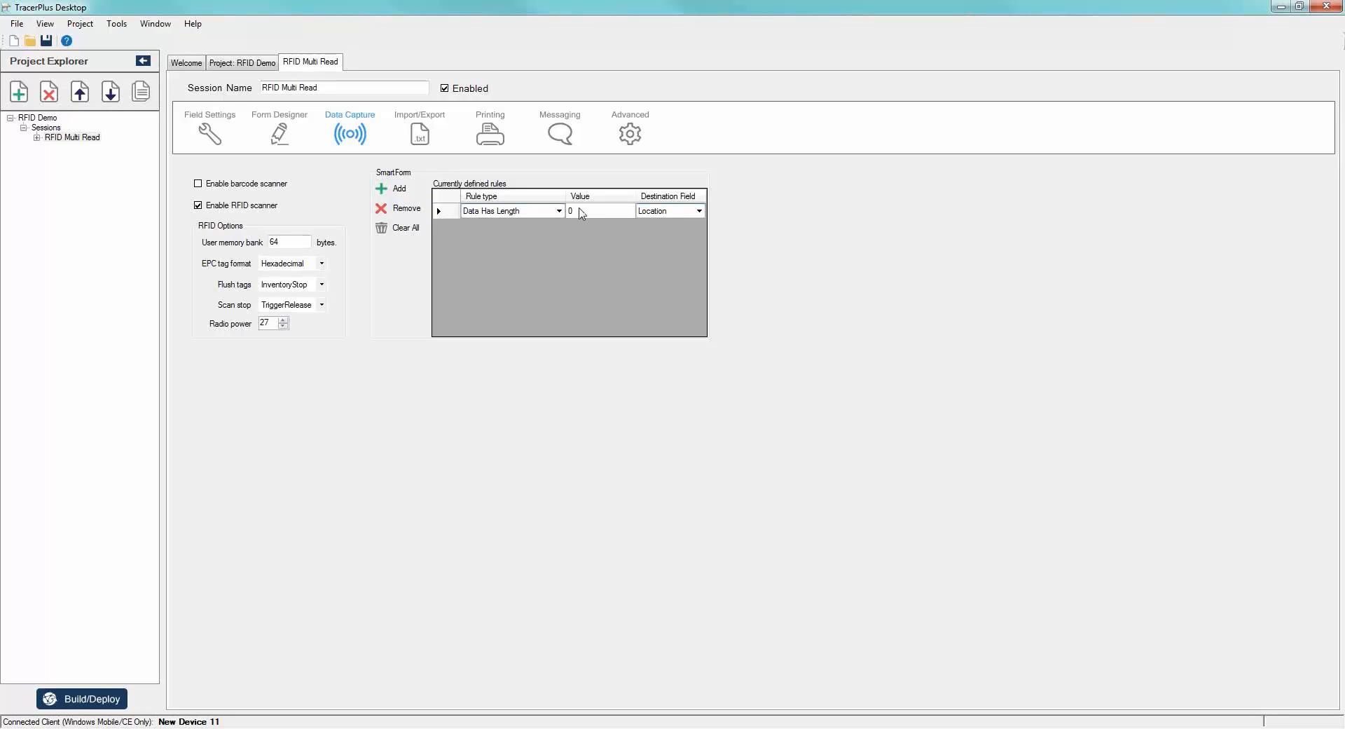
click(559, 211)
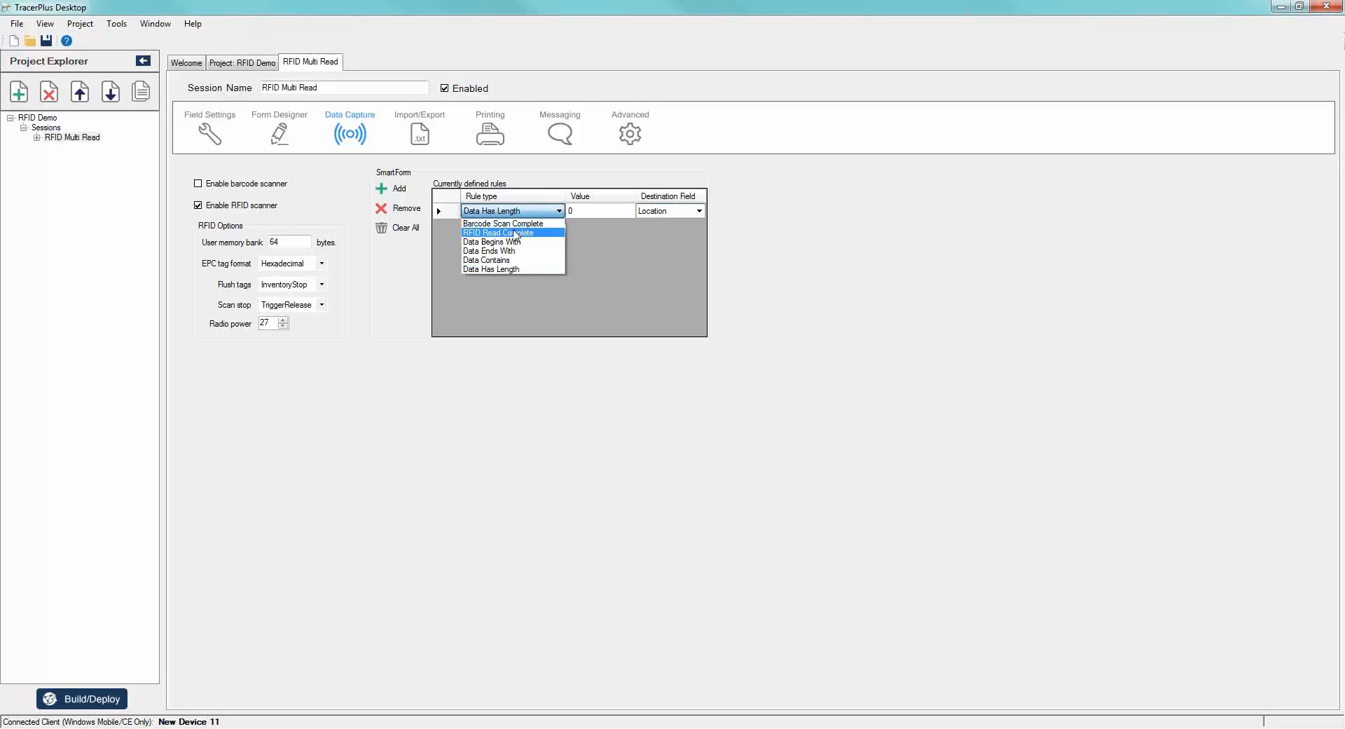
click(515, 232)
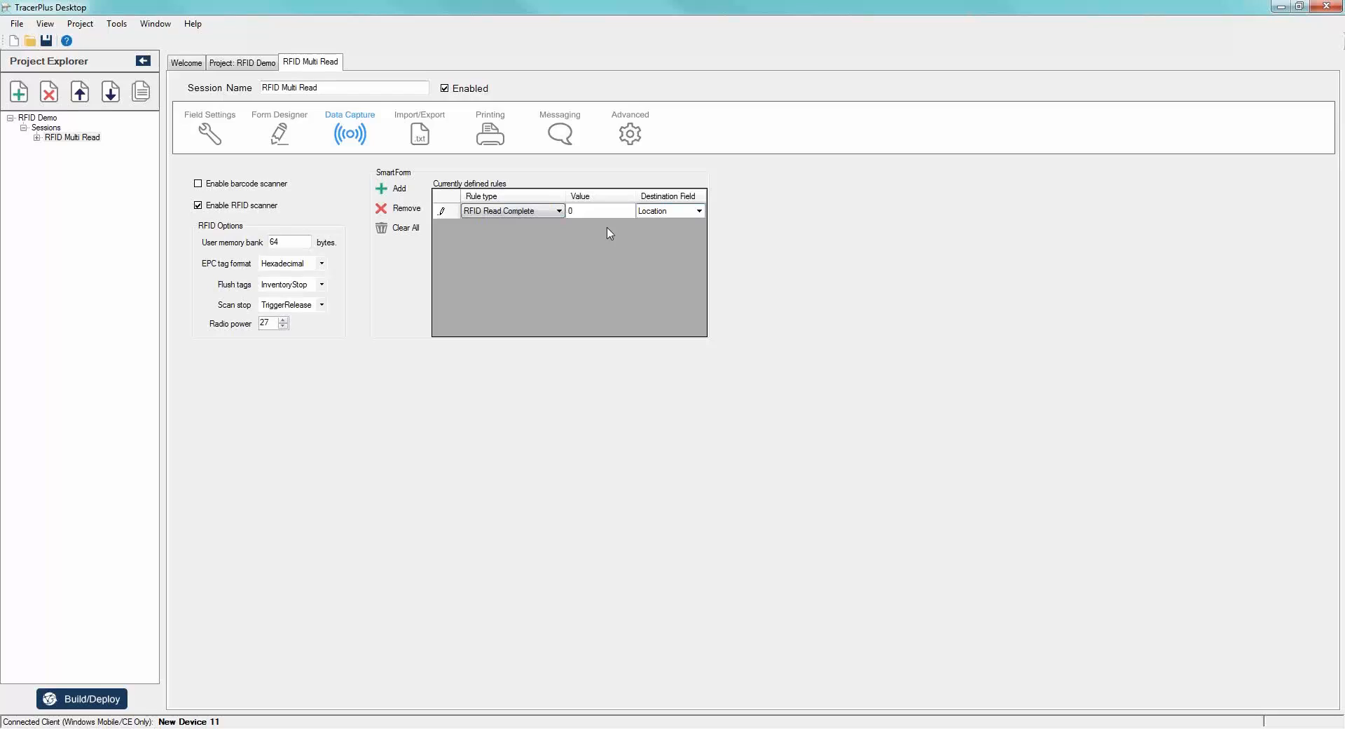
click(699, 213)
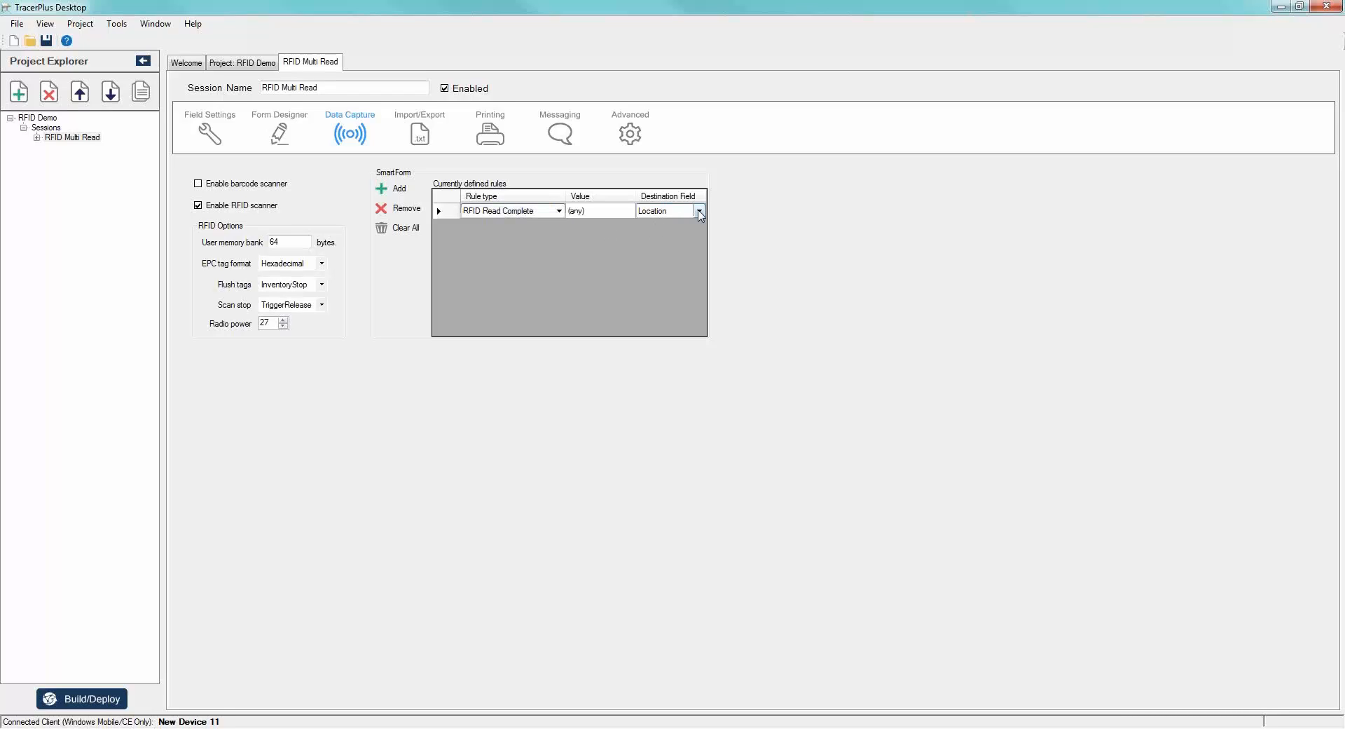
click(698, 212)
click(662, 240)
Review the available Flush tags and Scan stop options, keeping InventoryStop and TriggerRelease.
click(322, 285)
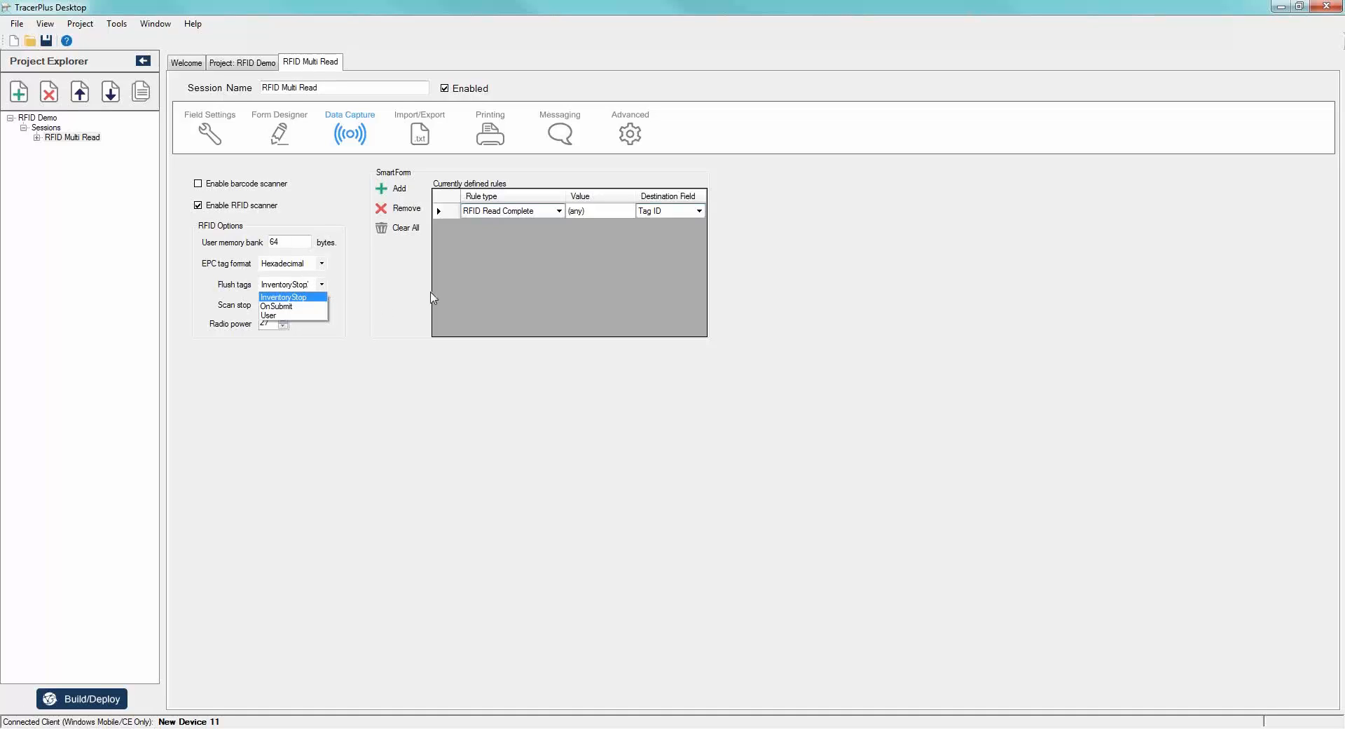
click(306, 295)
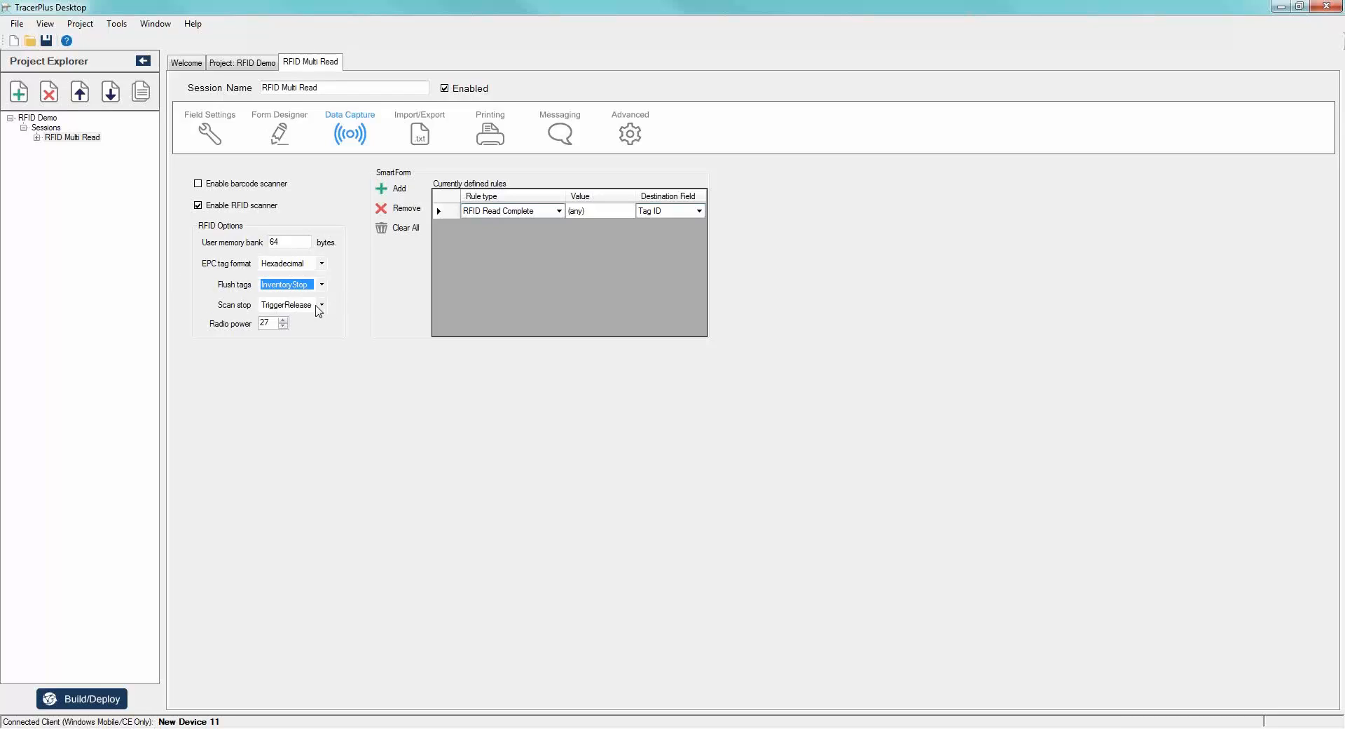
click(321, 306)
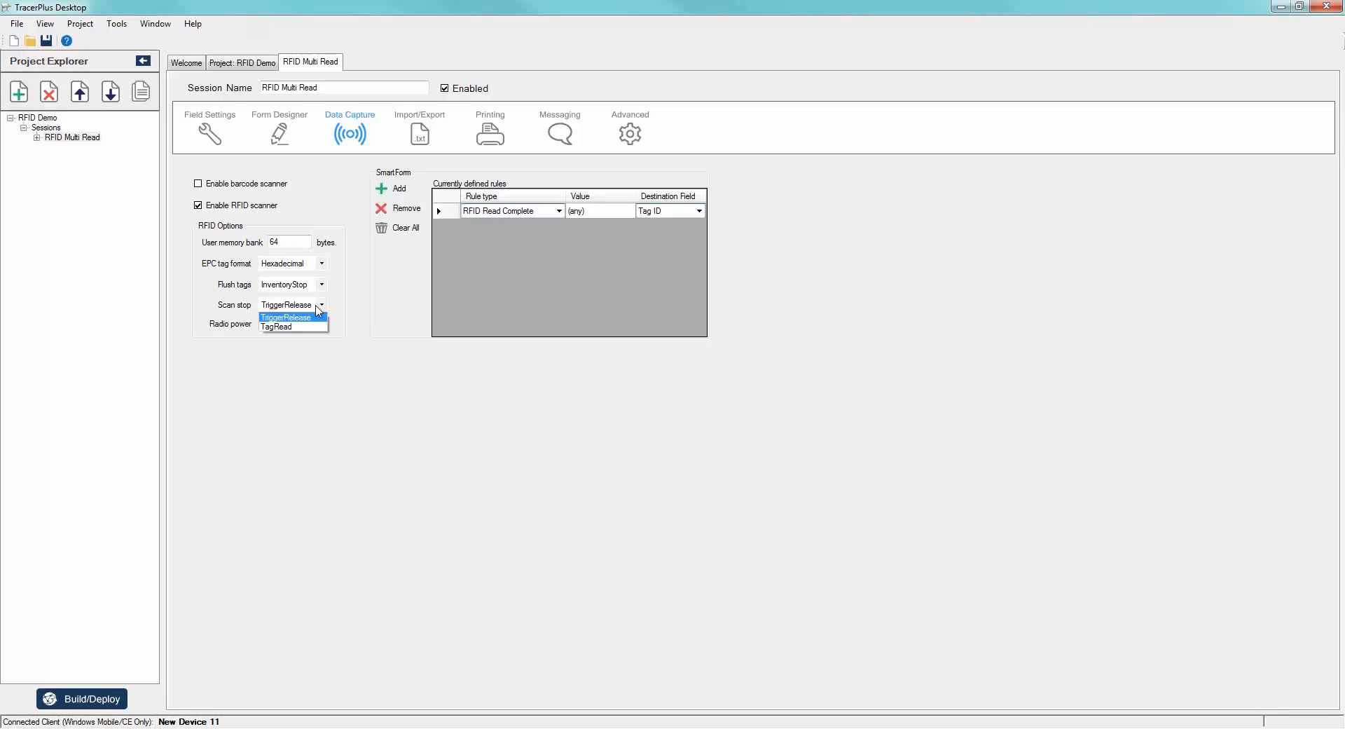
click(360, 310)
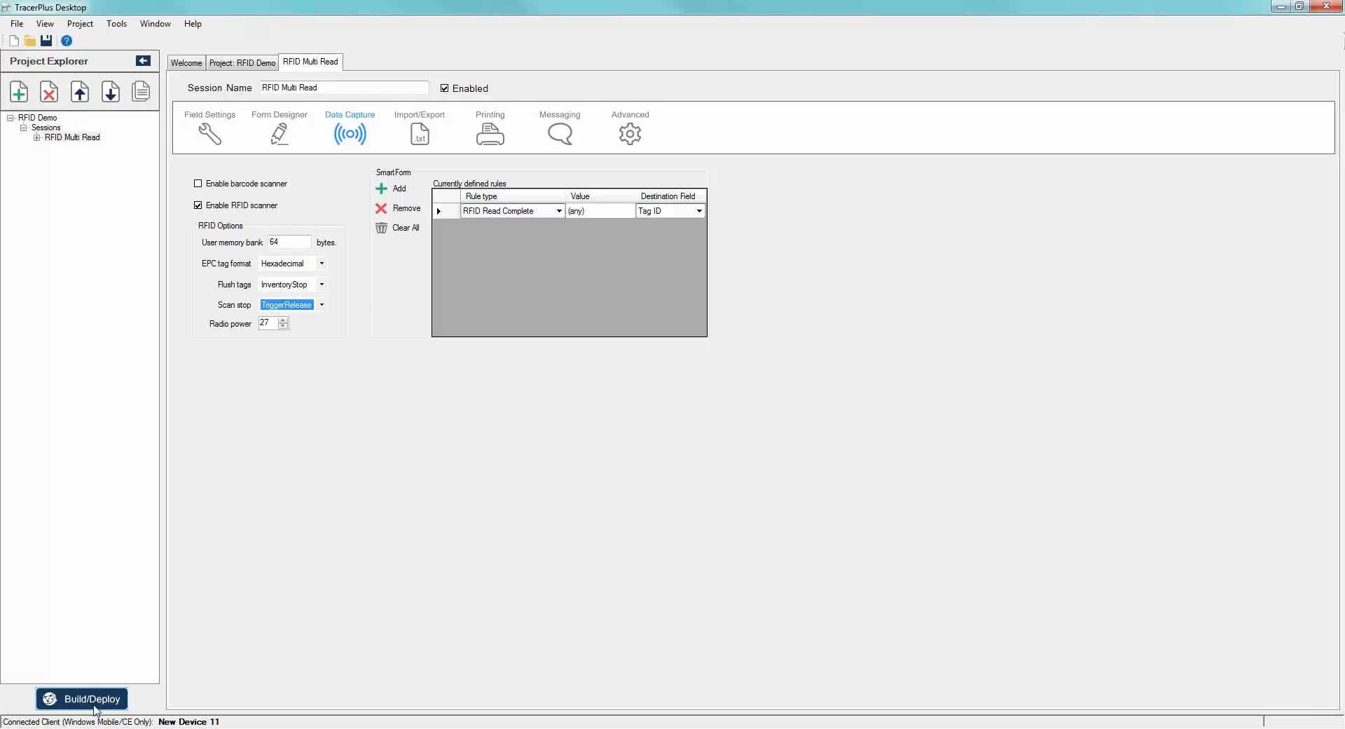
Build and deploy the project to the connected Windows Mobile client, overwriting the existing copy.
click(96, 707)
click(704, 464)
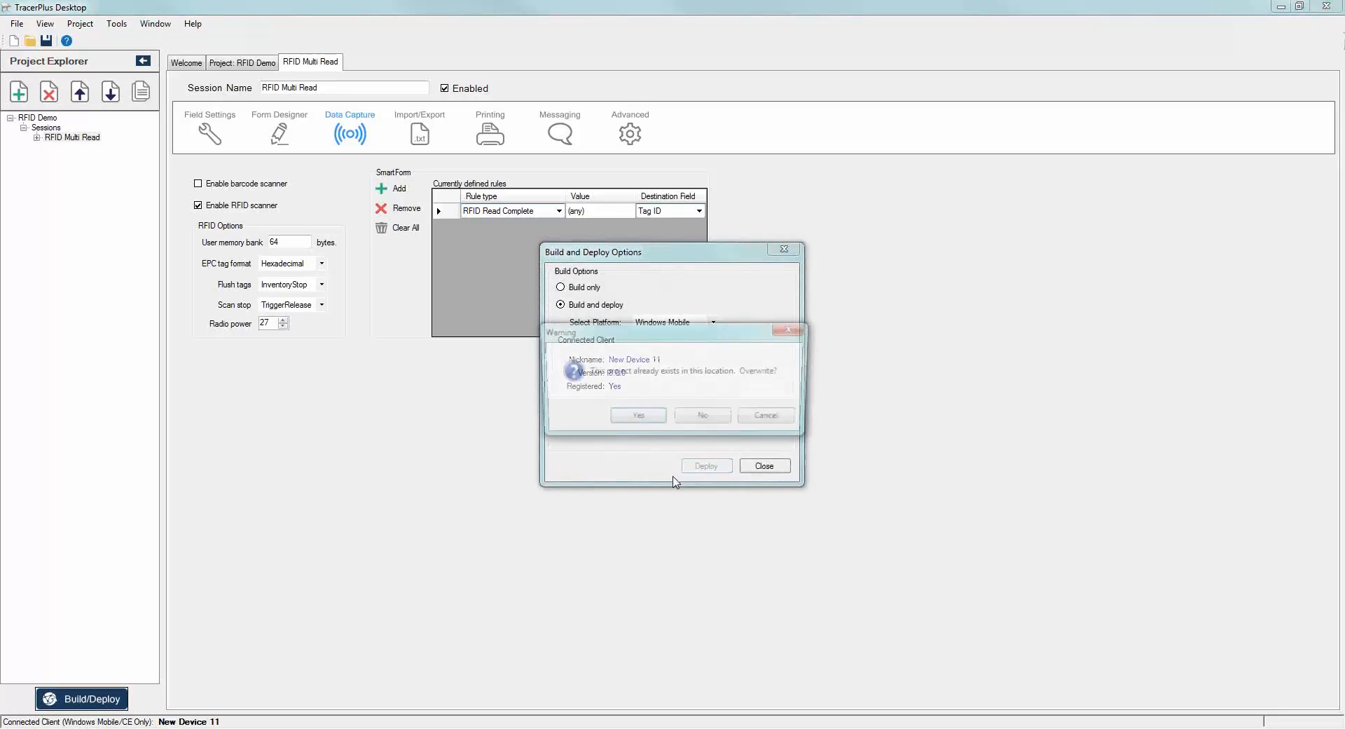
click(643, 423)
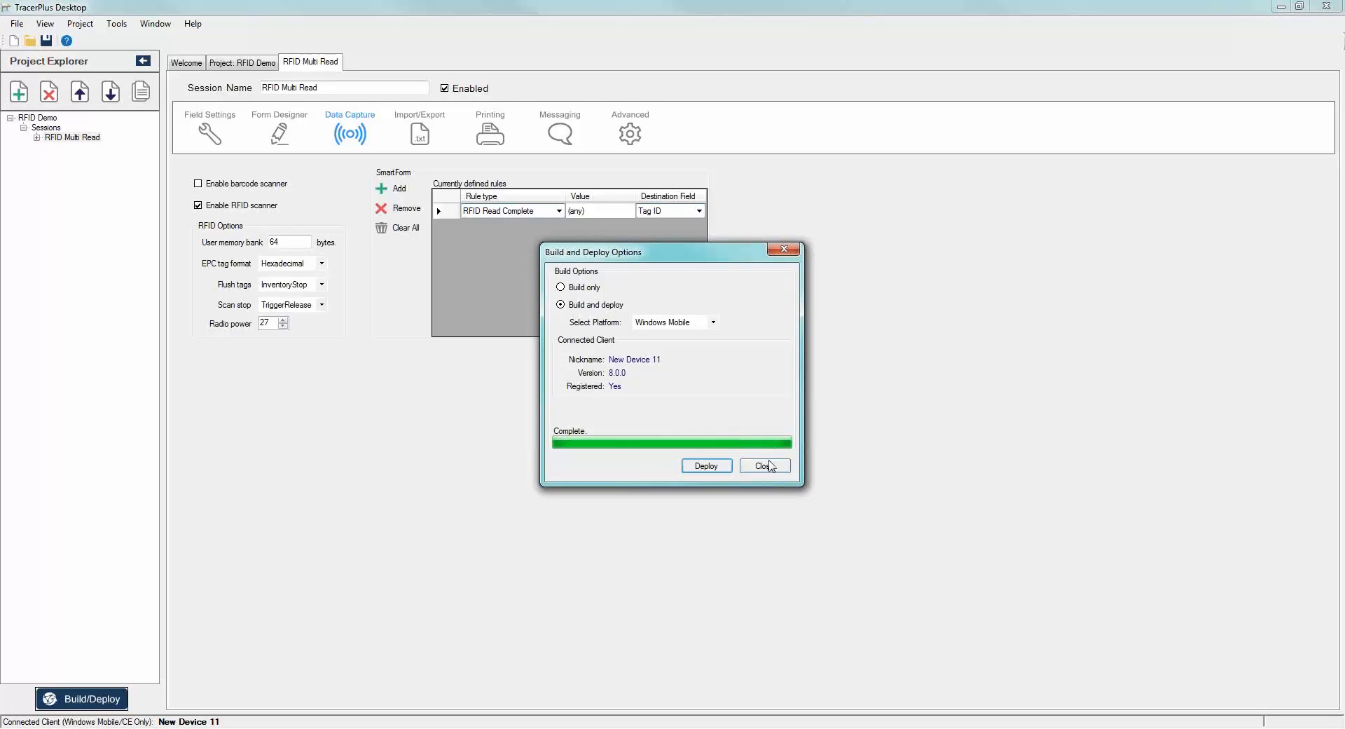
click(769, 466)
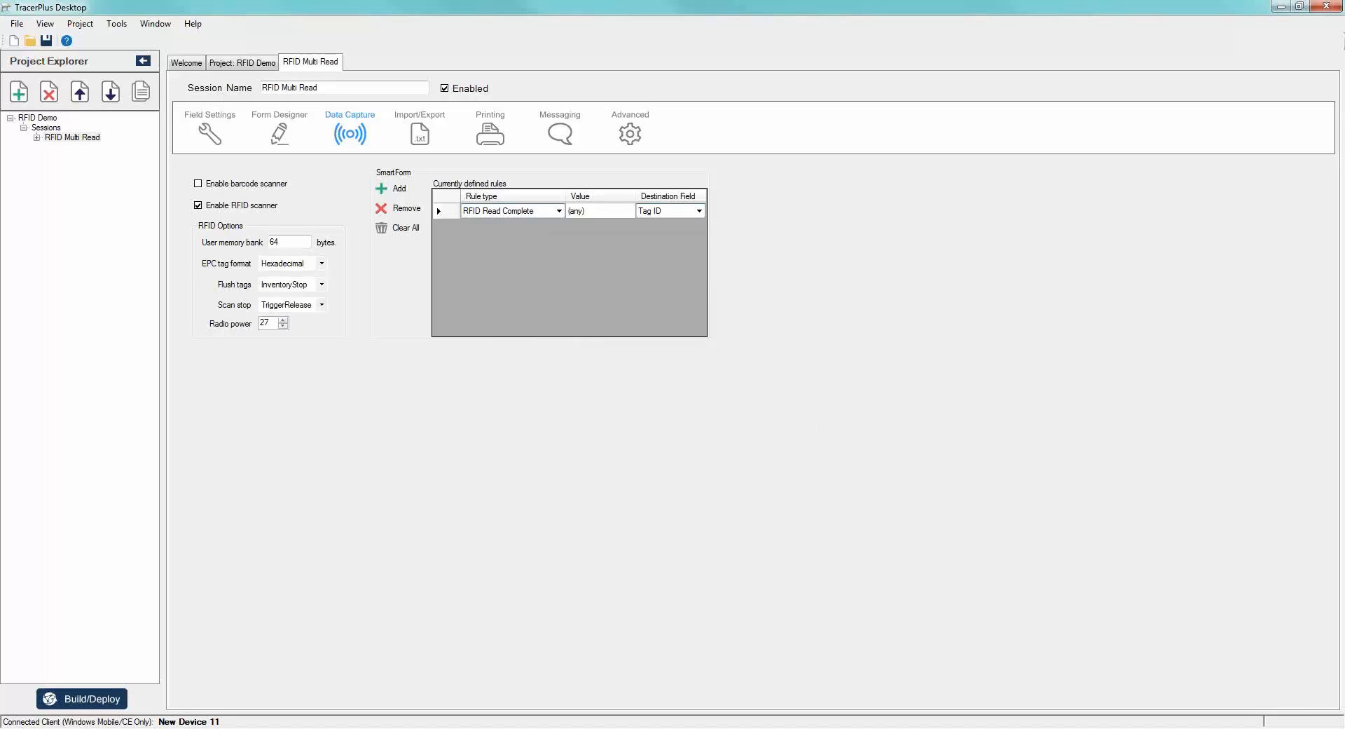
Switch to MyMobiler, open the RFID Multi Read session on the device, and check its Location choices and grid count field.
drag(1035, 126, 953, 126)
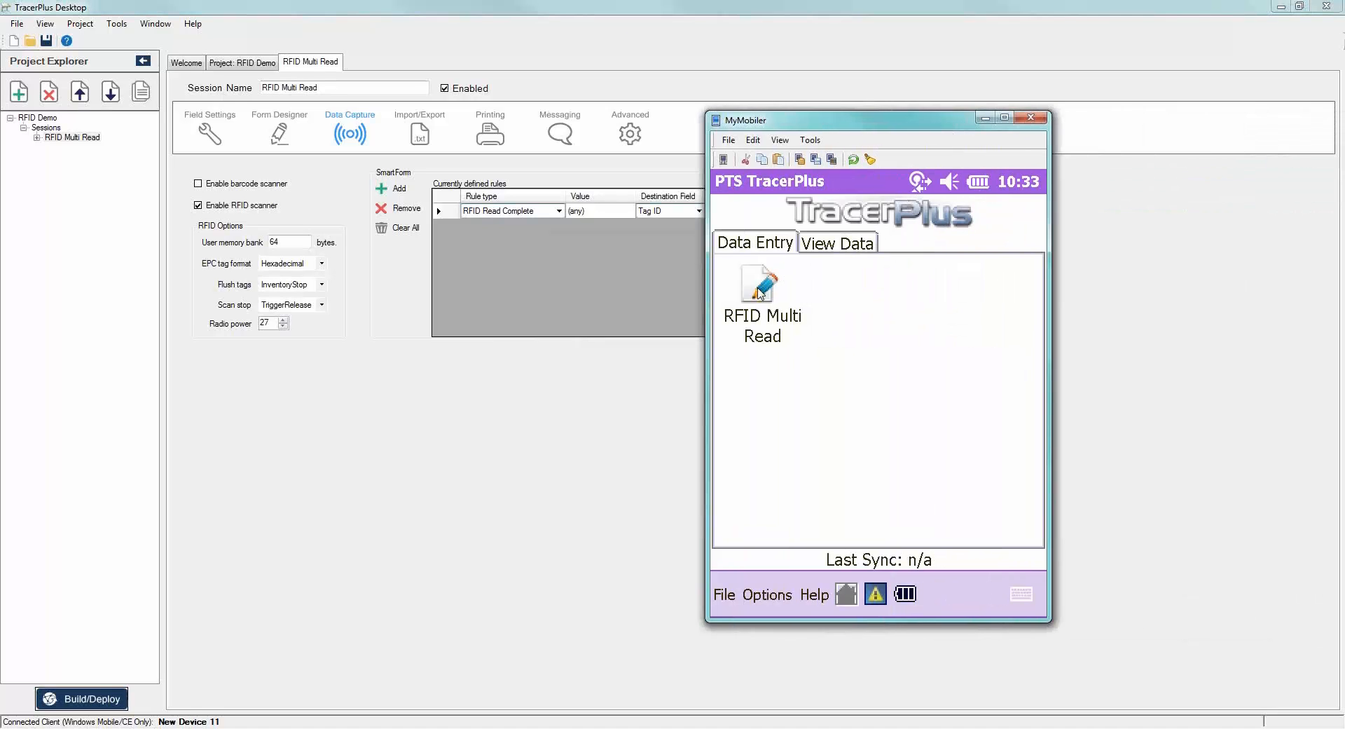
click(760, 293)
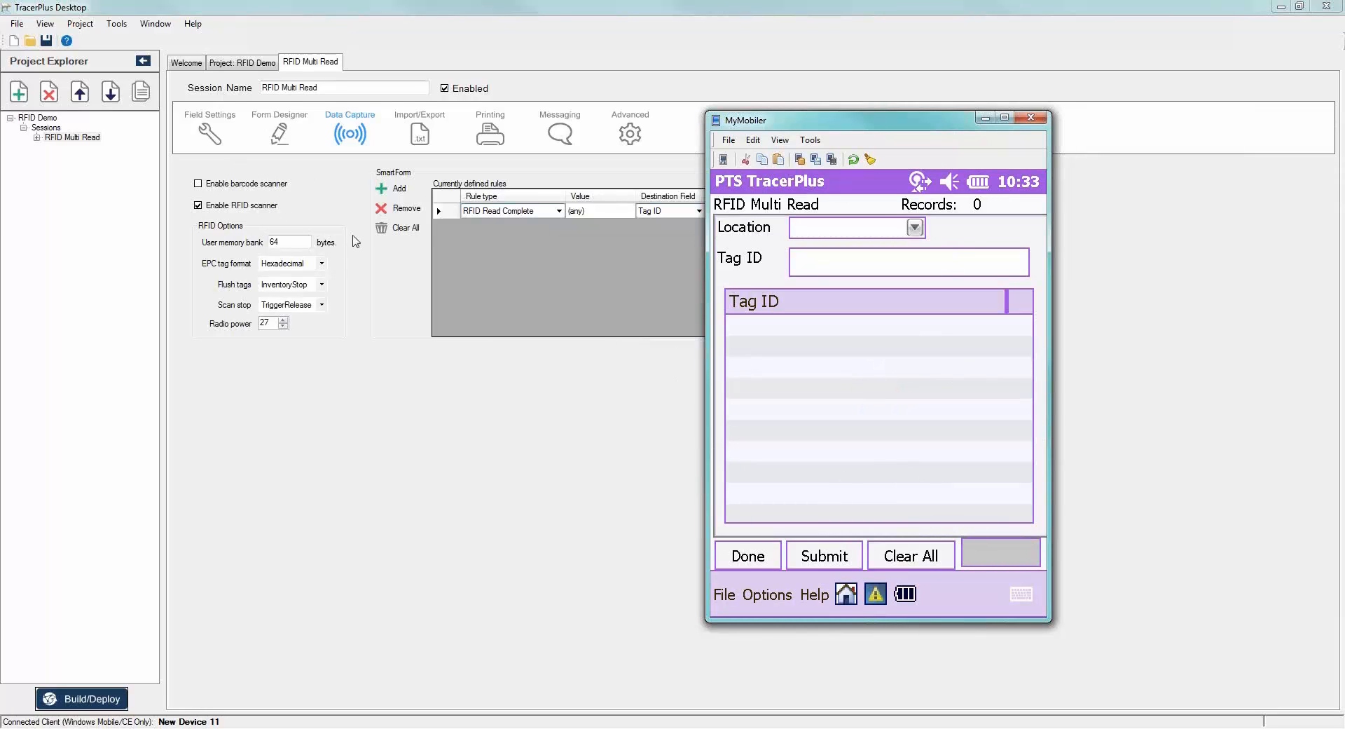
click(914, 228)
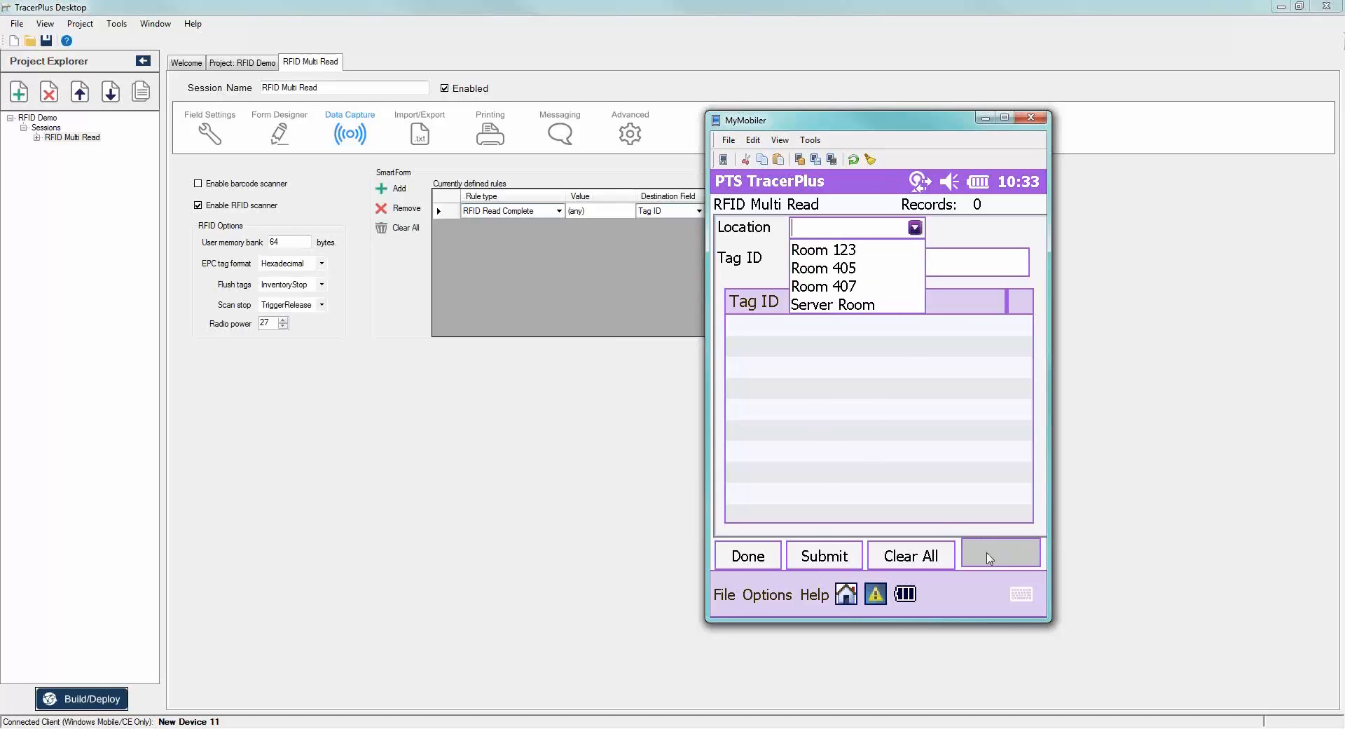
click(994, 559)
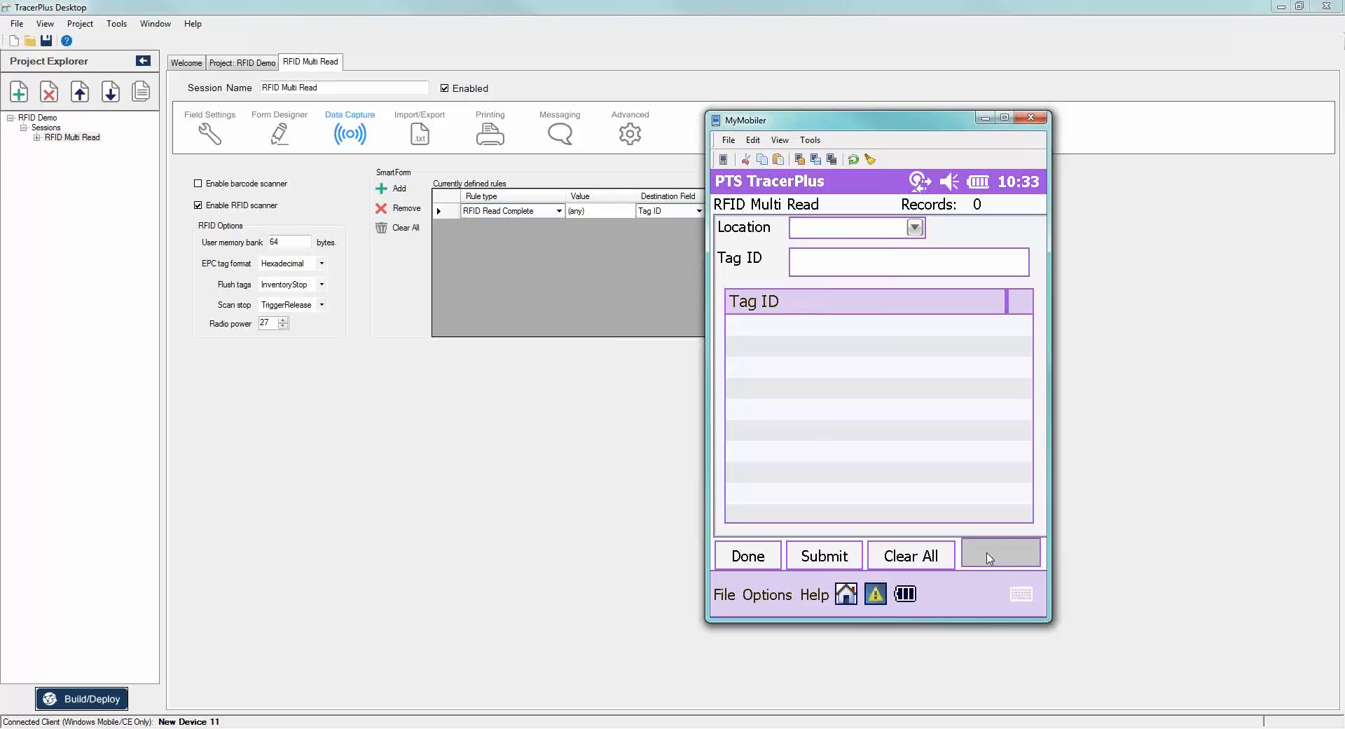
Look up the Grid Count field's control ID in the form designer and set the grid's Record Count Control ID to 11.
click(260, 132)
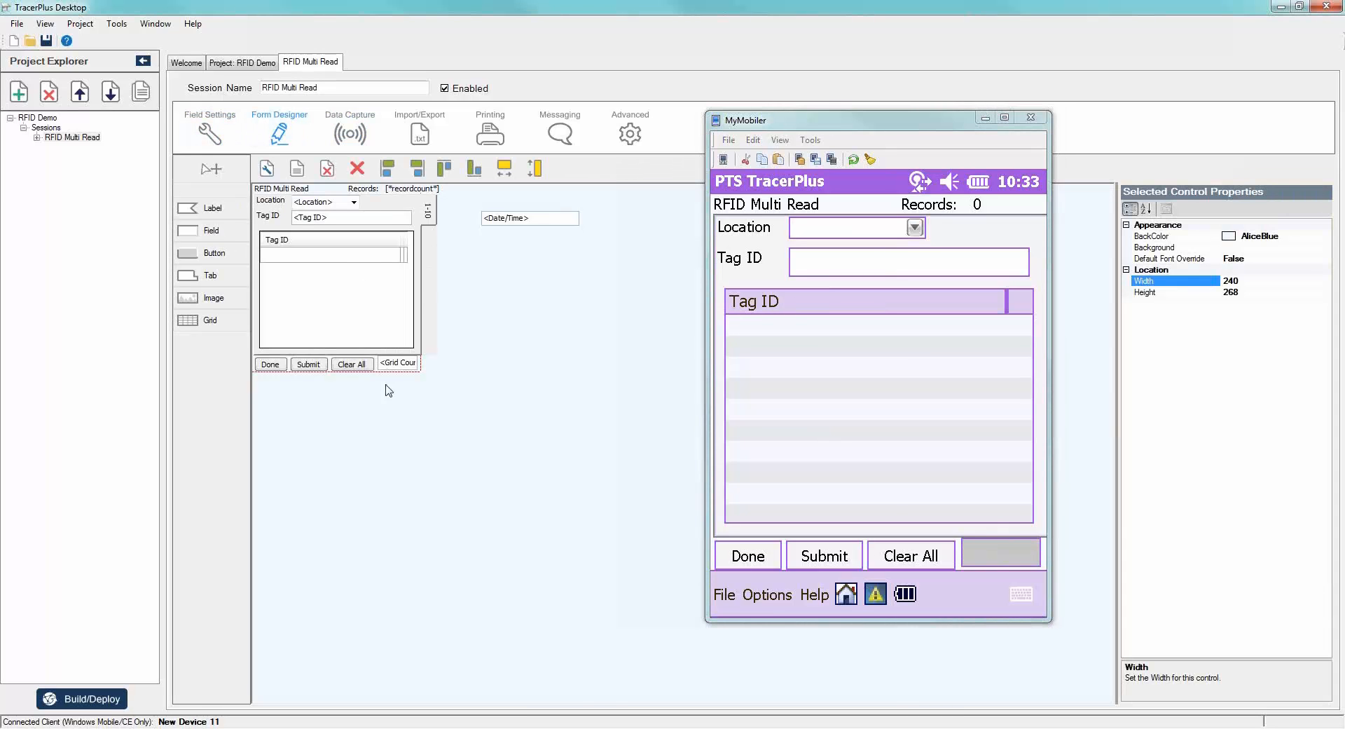
click(394, 361)
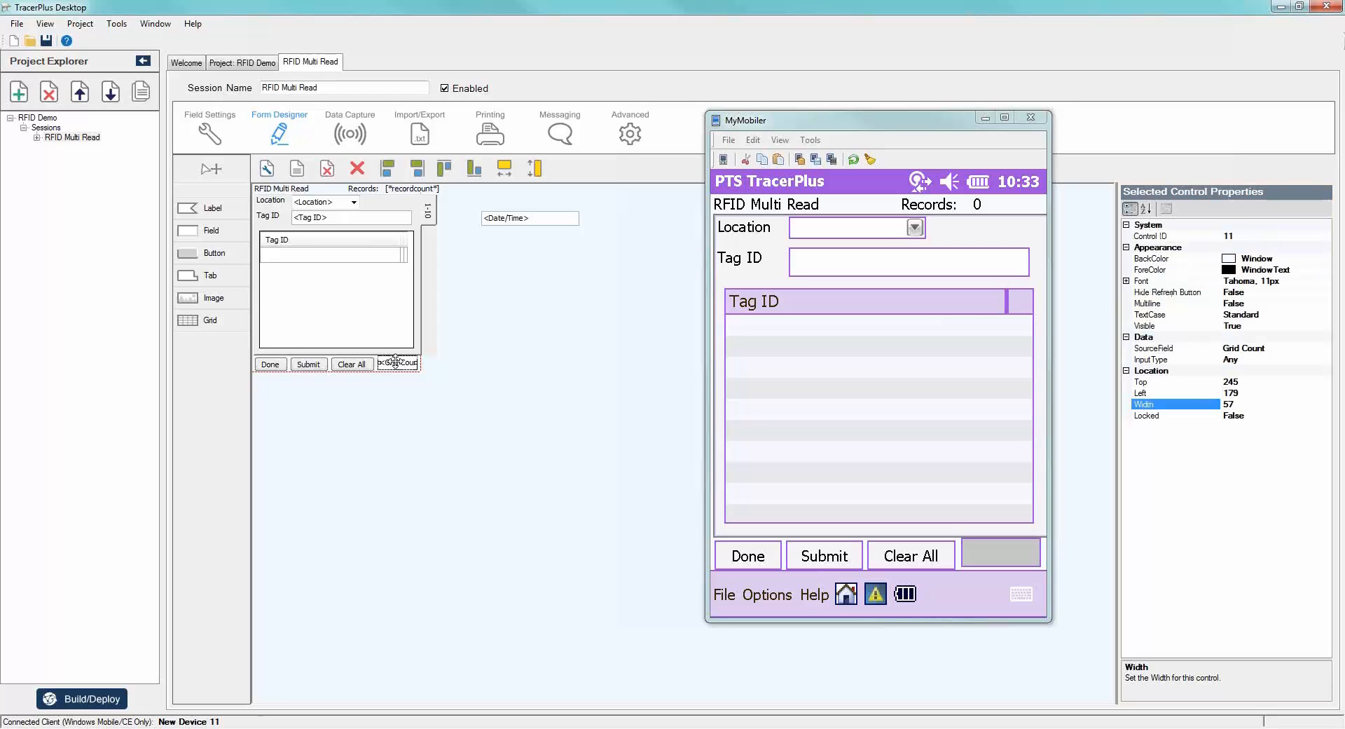
click(983, 118)
click(369, 273)
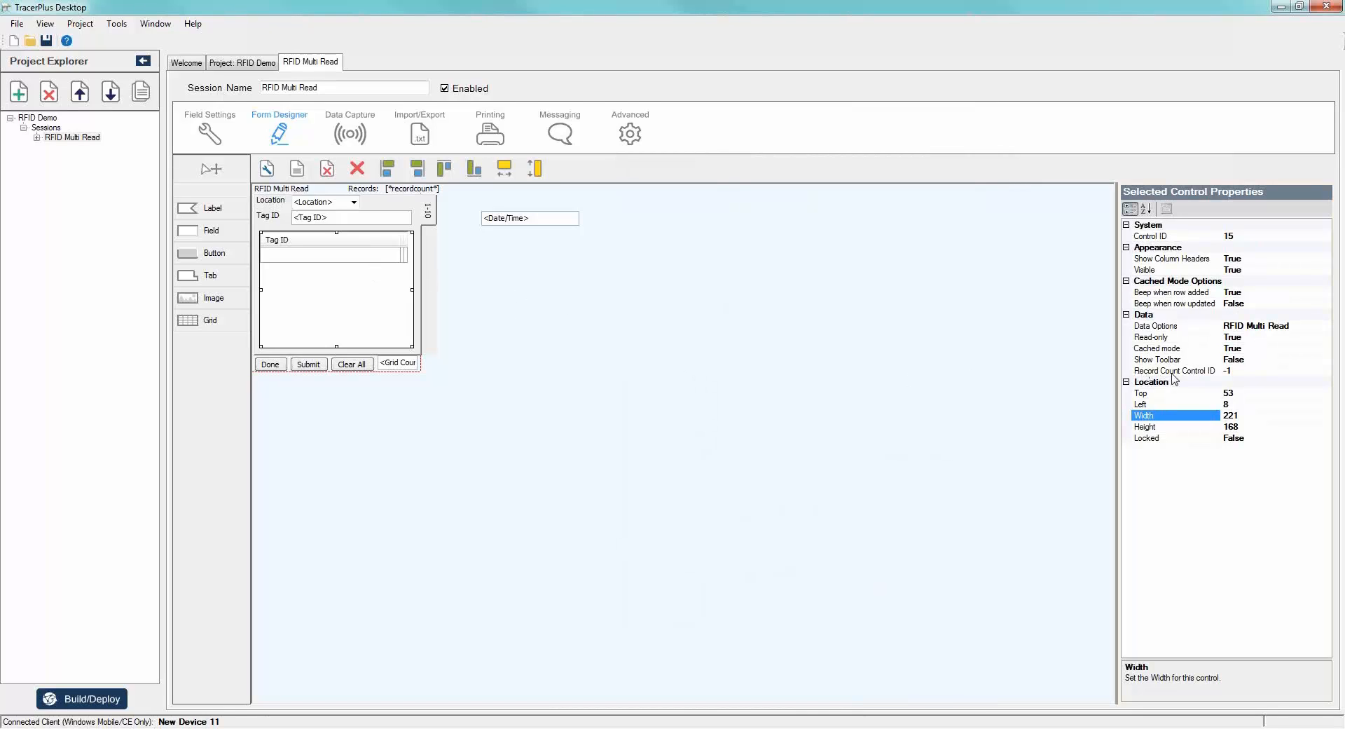
click(1245, 370)
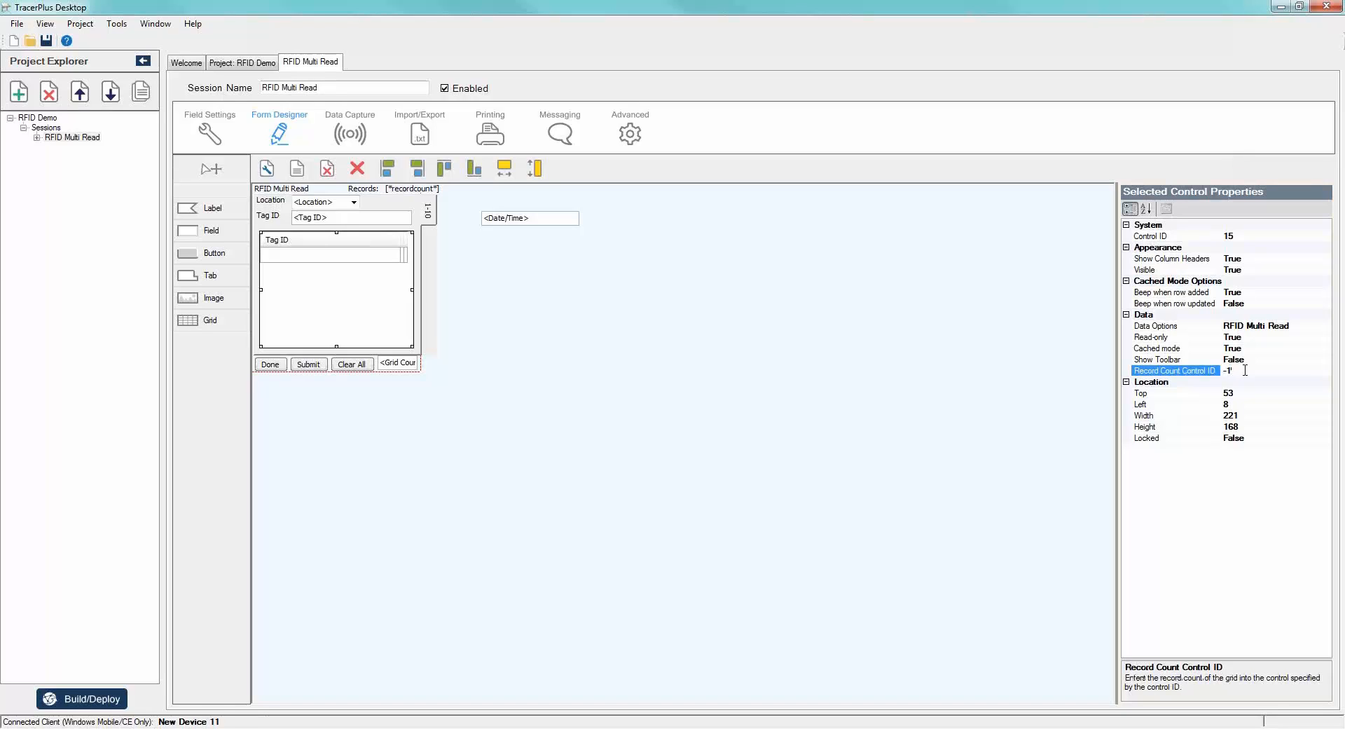
click(398, 362)
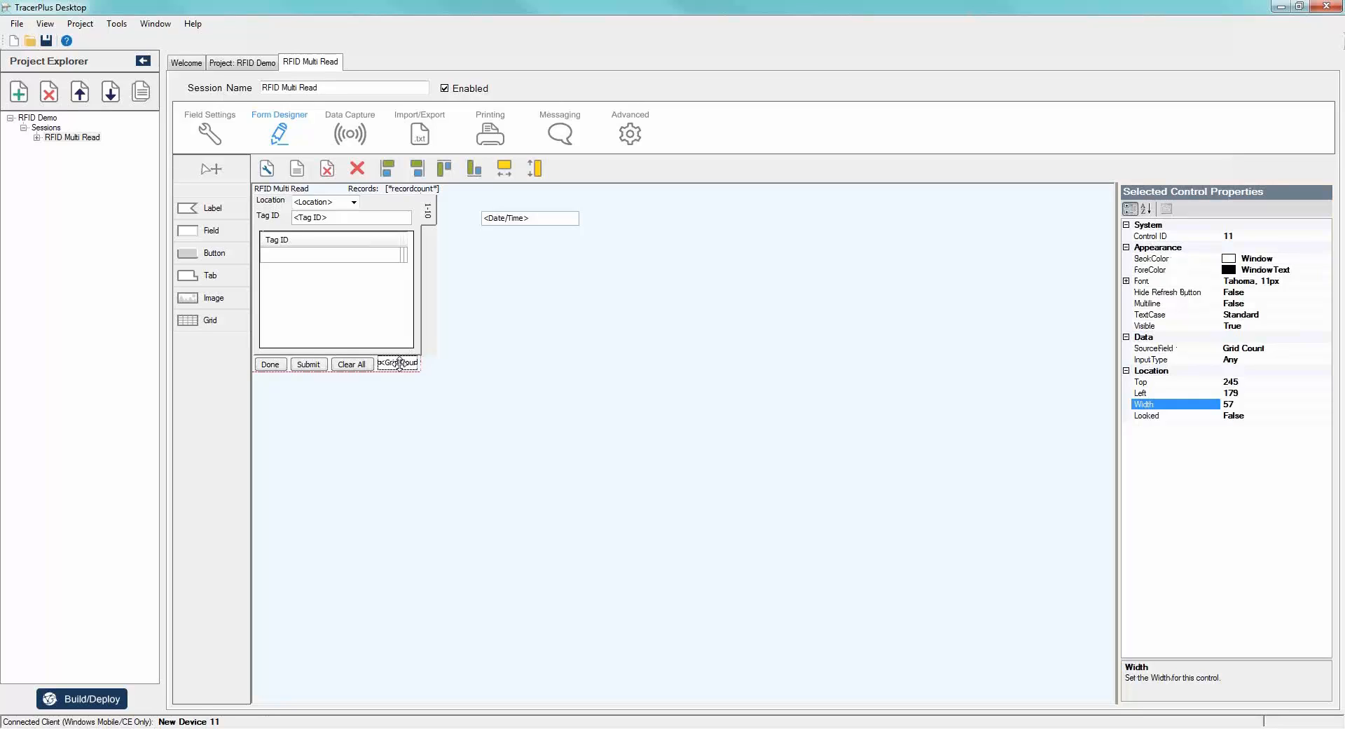
click(385, 289)
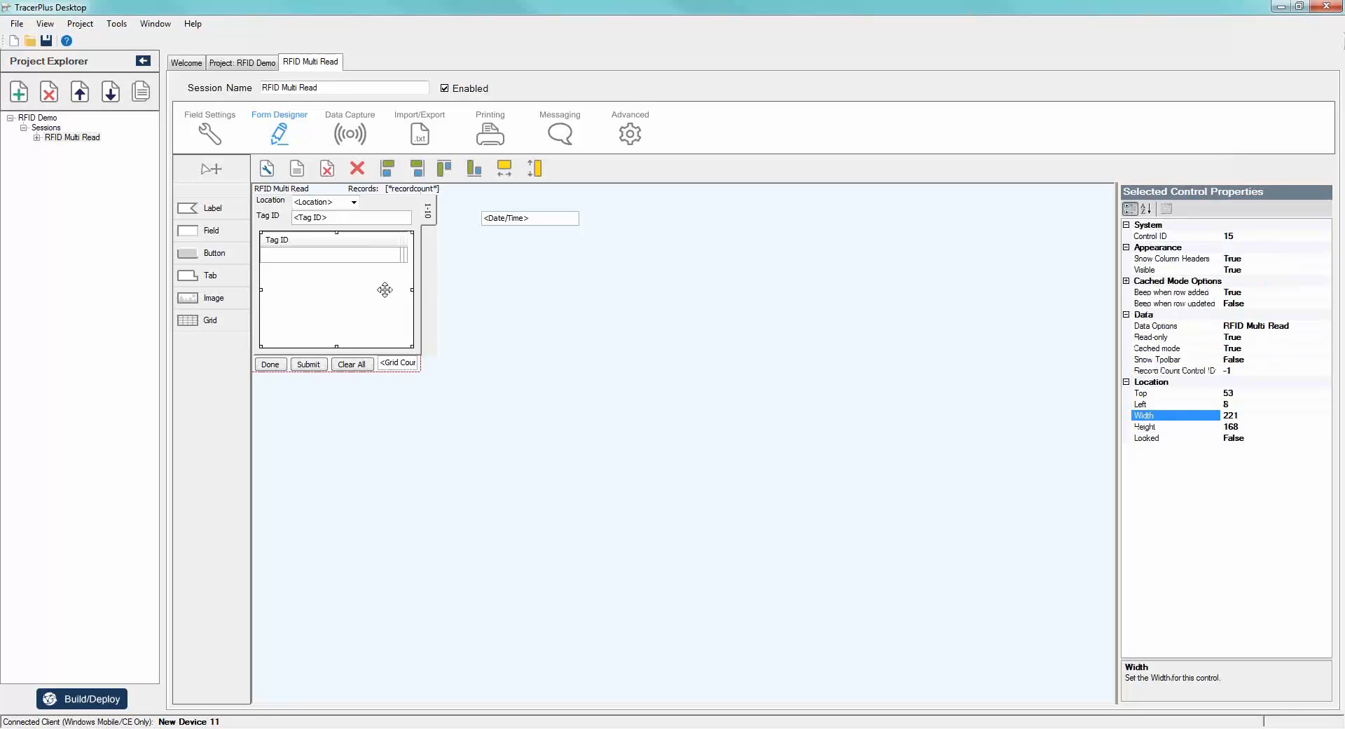
click(1246, 370)
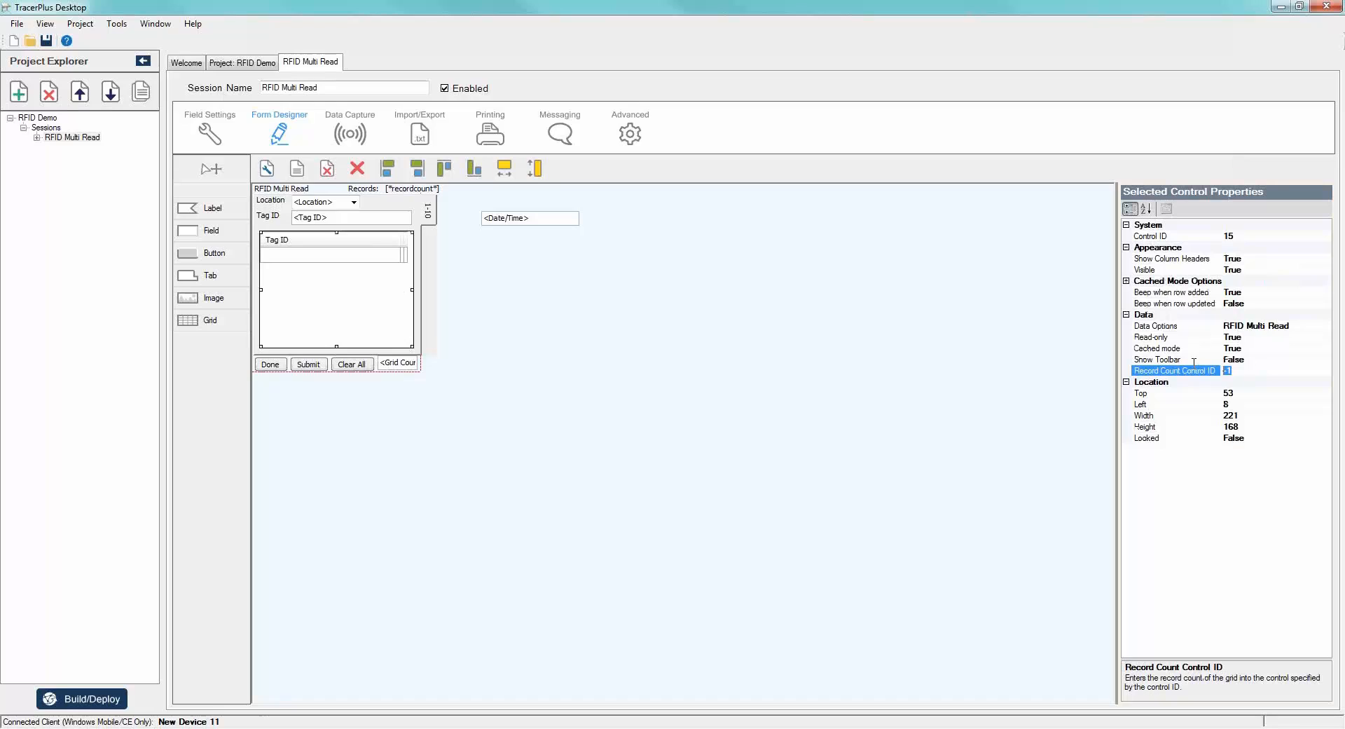
text(1)
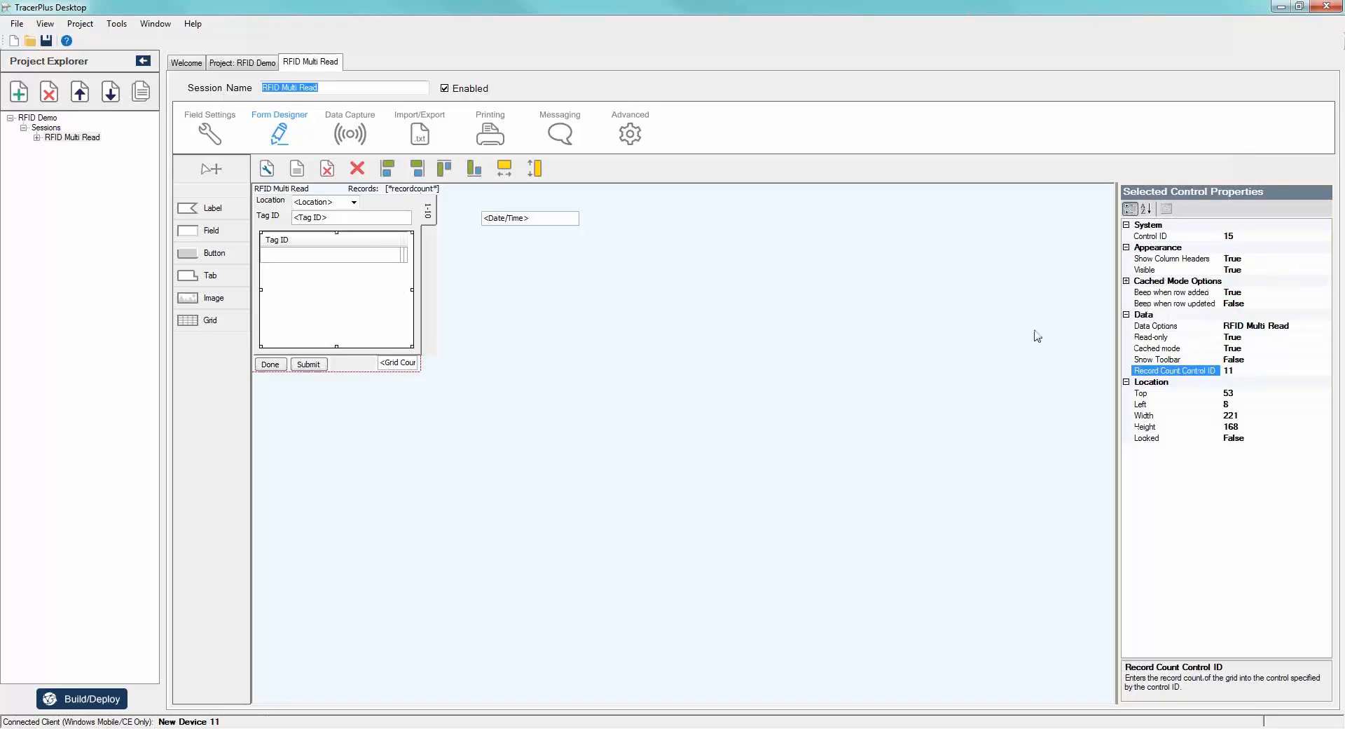
click(729, 440)
Build and deploy the updated project to the connected client again.
click(79, 699)
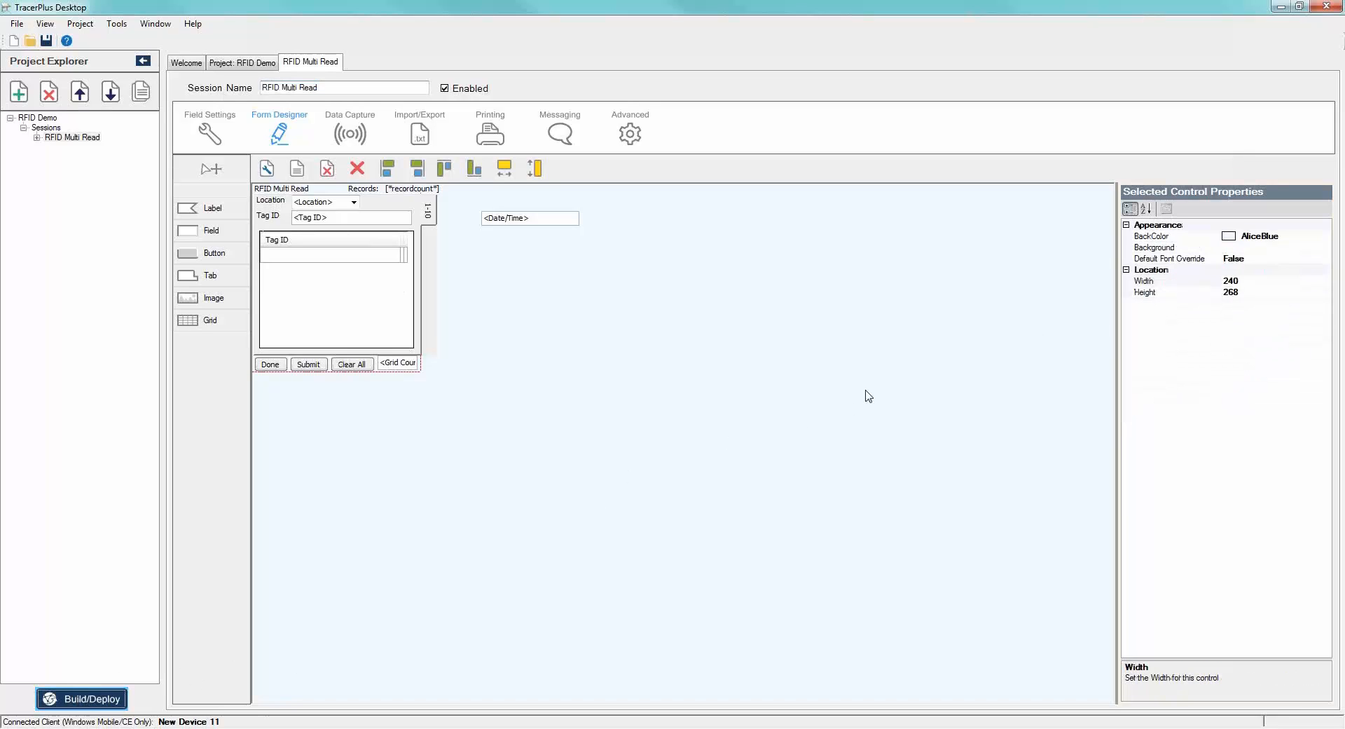
Deploy the project to the connected Windows Mobile device and open RFID Multi Read for data entry in MyMobiler.
click(707, 468)
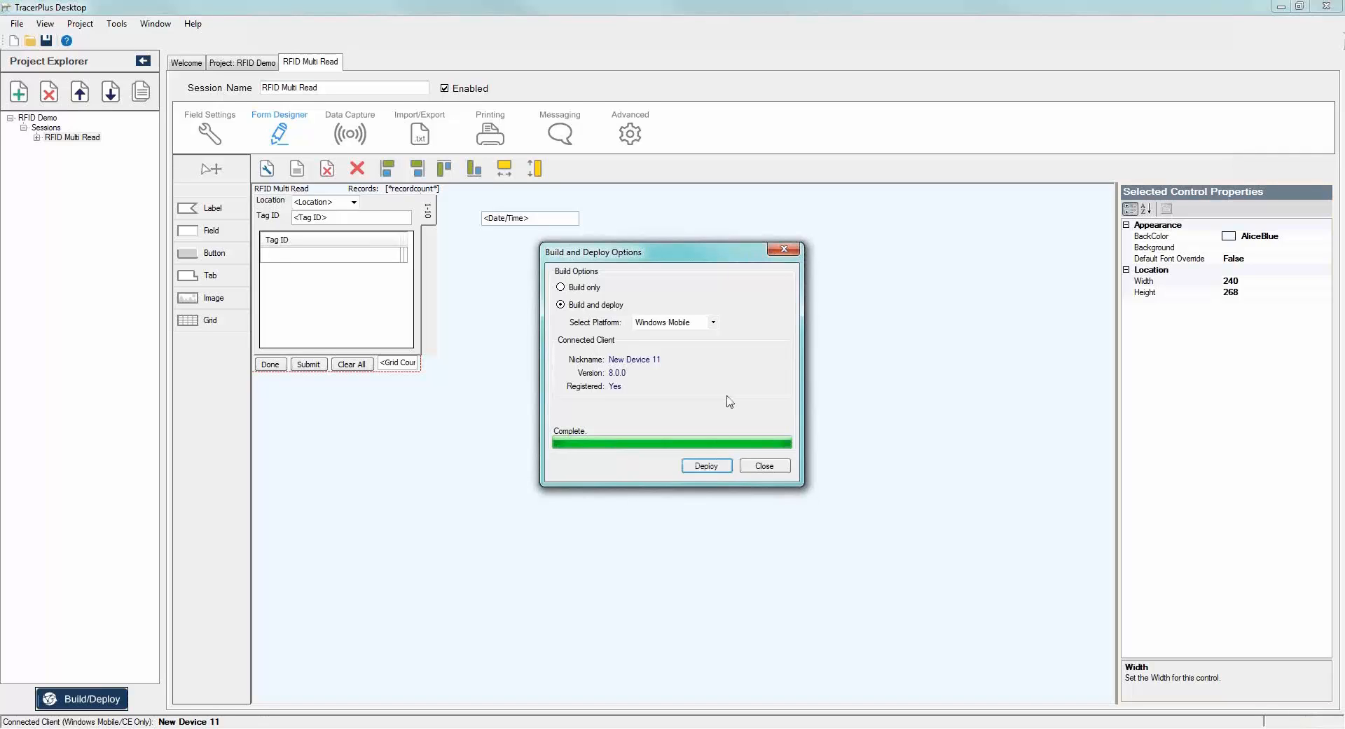
click(768, 466)
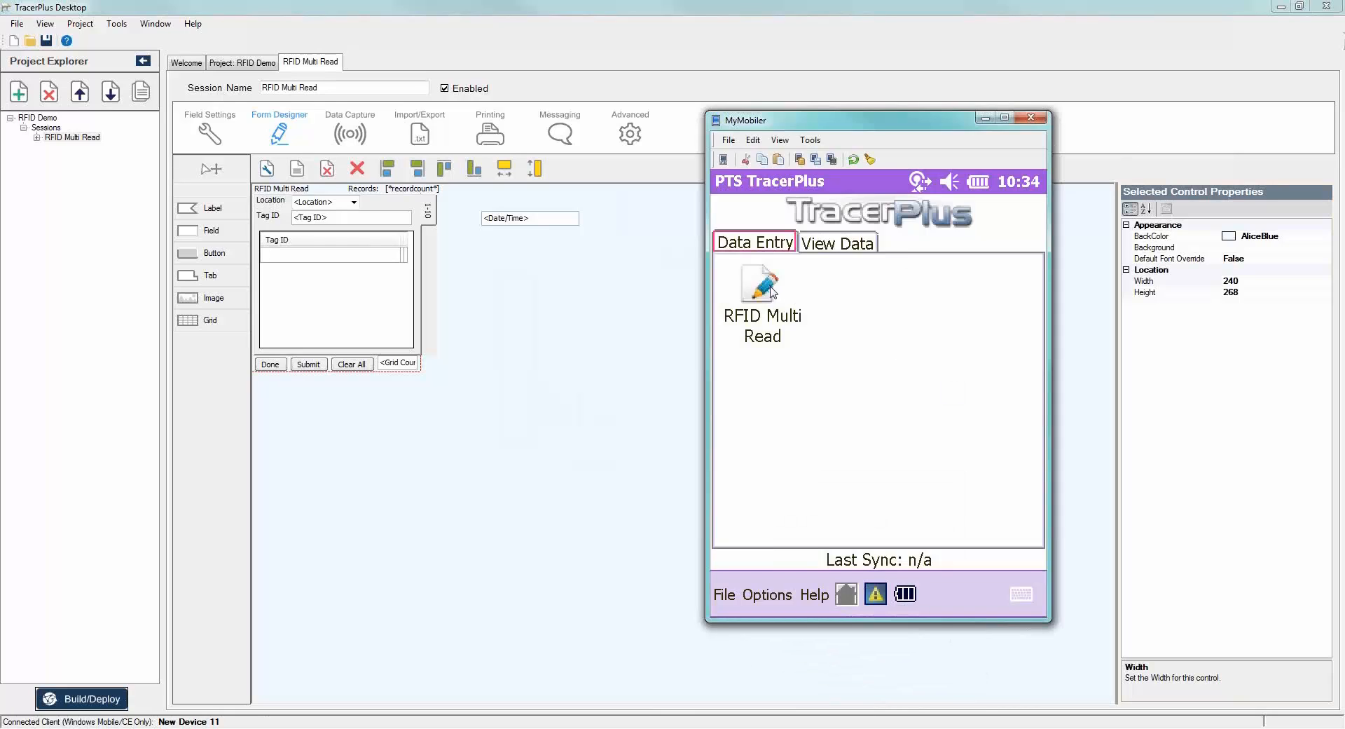
click(763, 287)
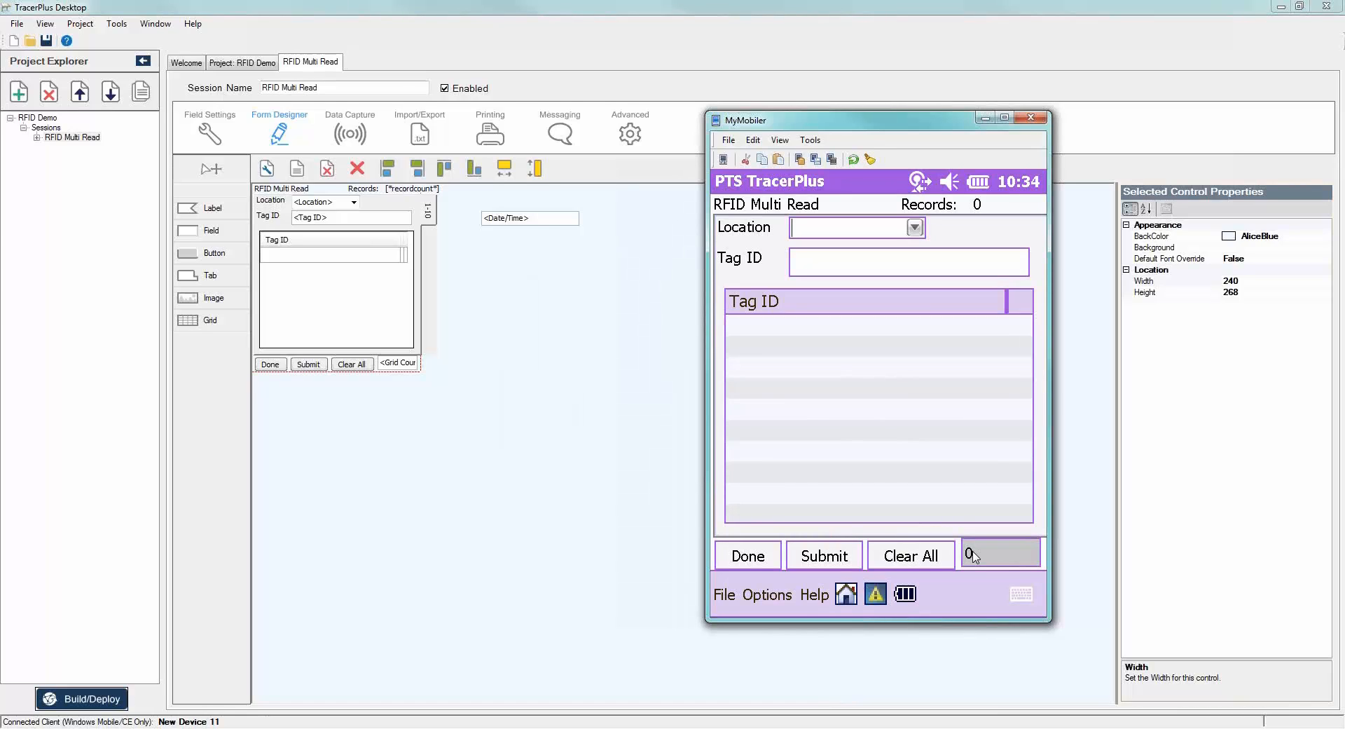
Set the location to Room 123, submit the scanned tags and leave the entry form.
click(914, 228)
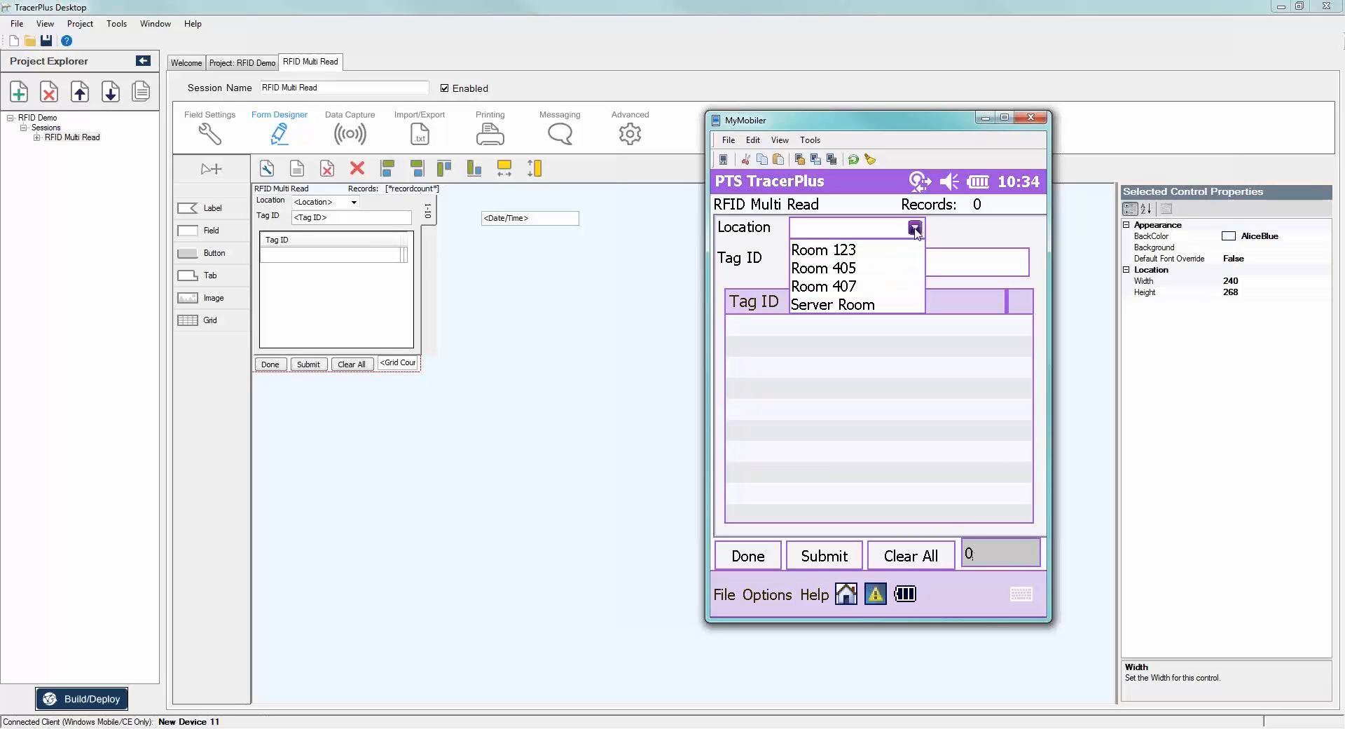
click(825, 250)
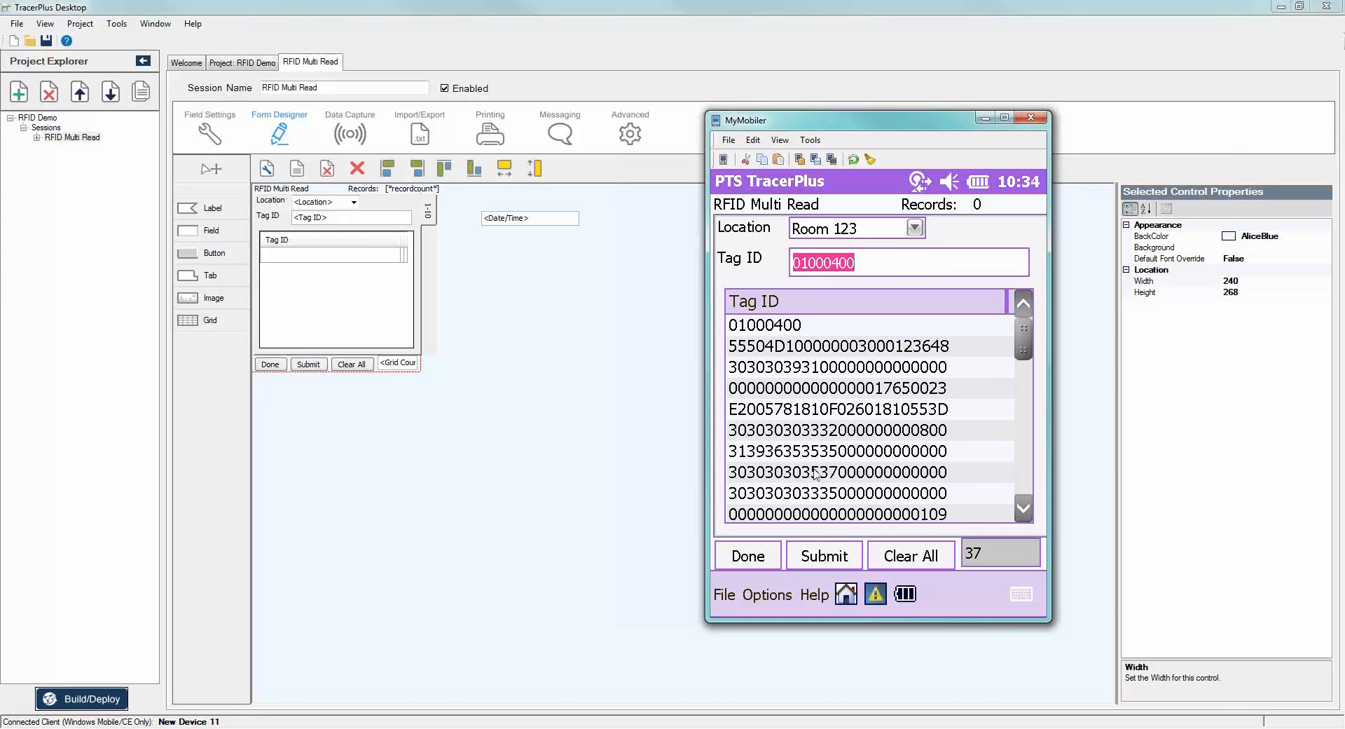
click(817, 563)
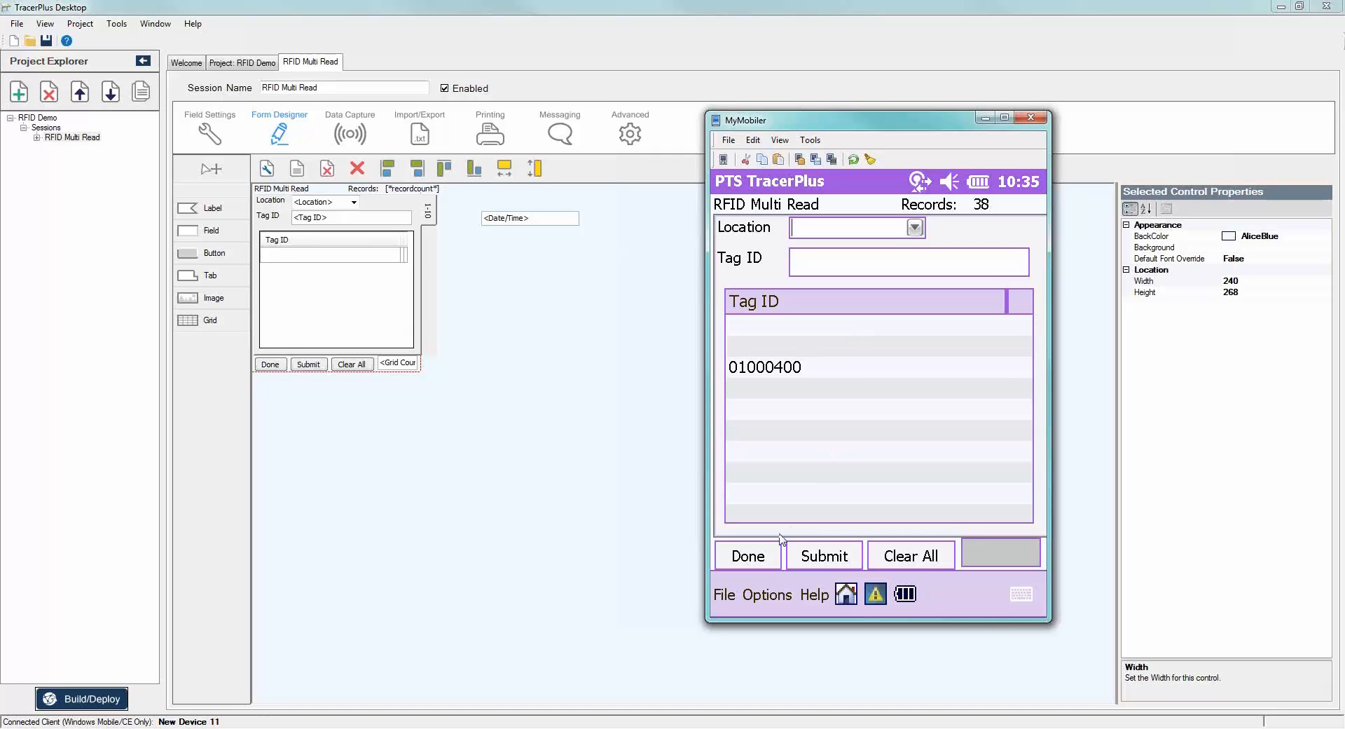
click(759, 557)
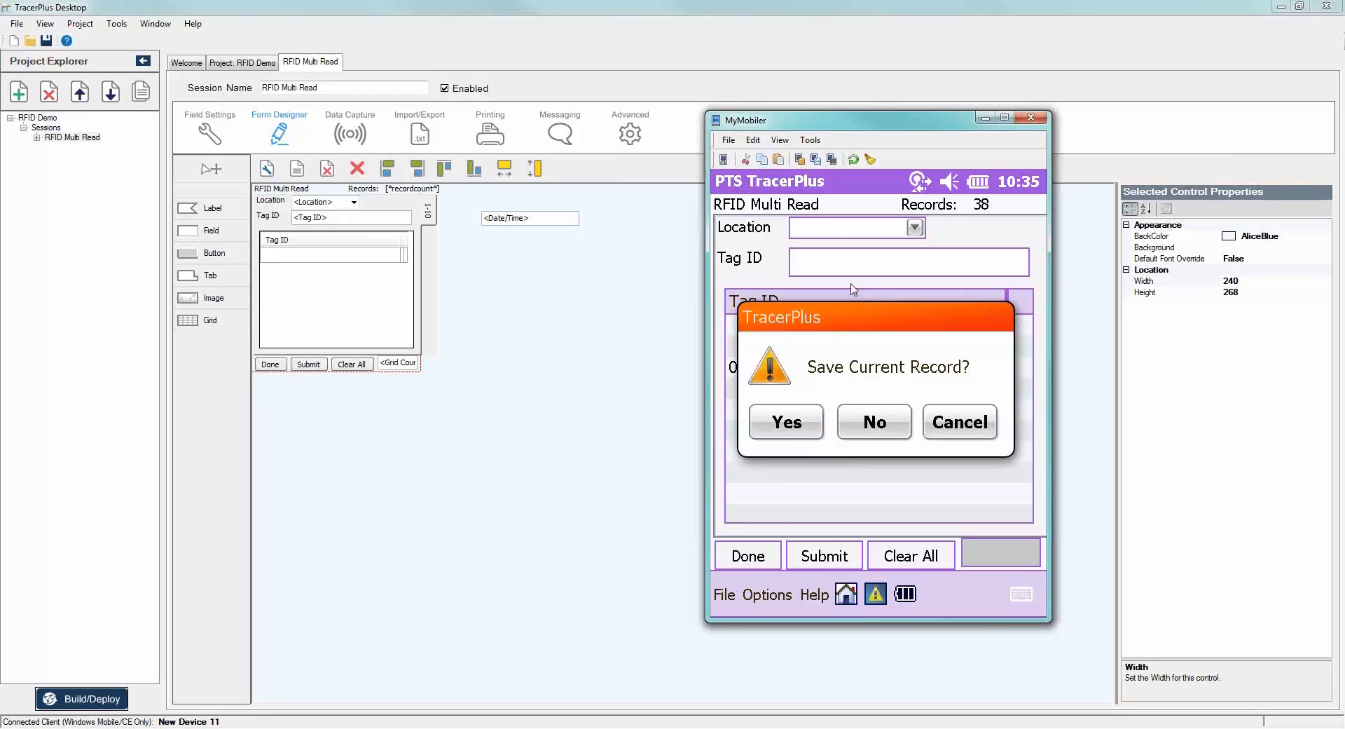
Open the stored RFID Multi Read data on the device, delete all records and return to TracerPlus Desktop.
click(822, 246)
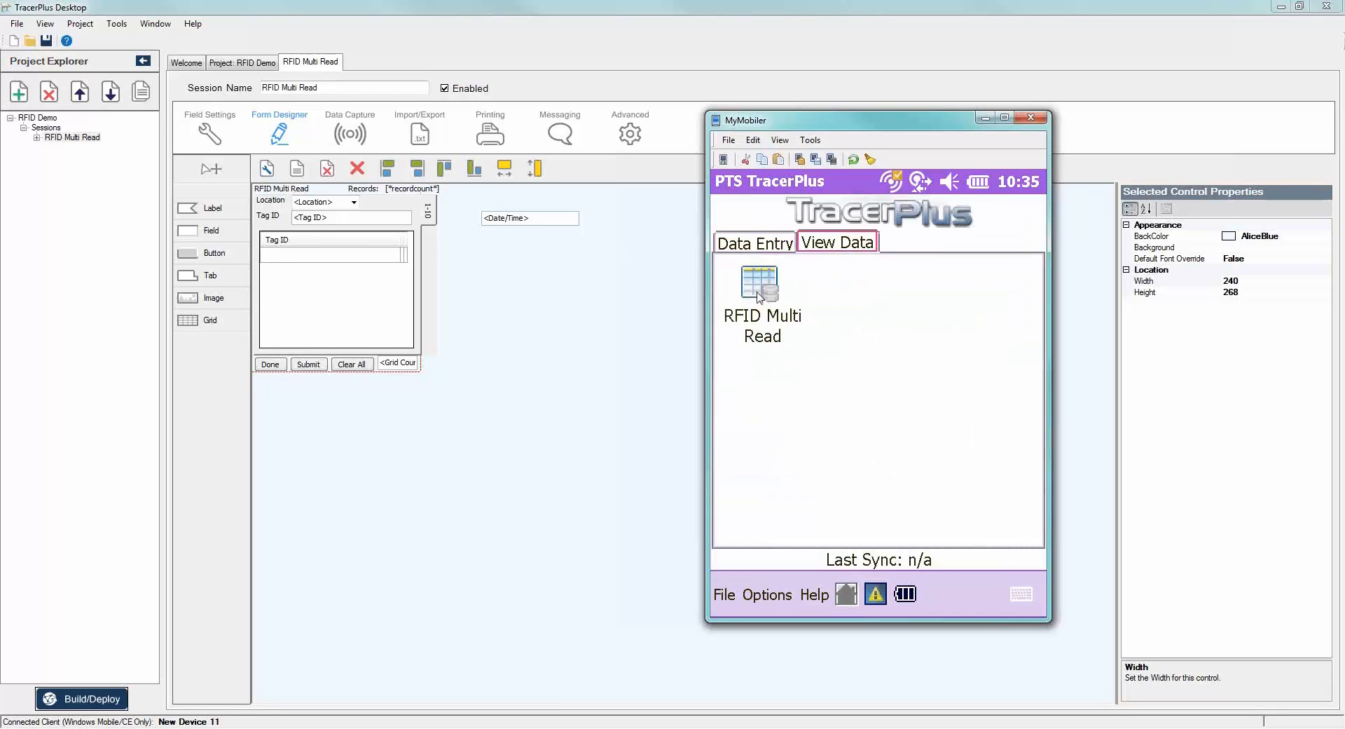
click(759, 296)
click(777, 597)
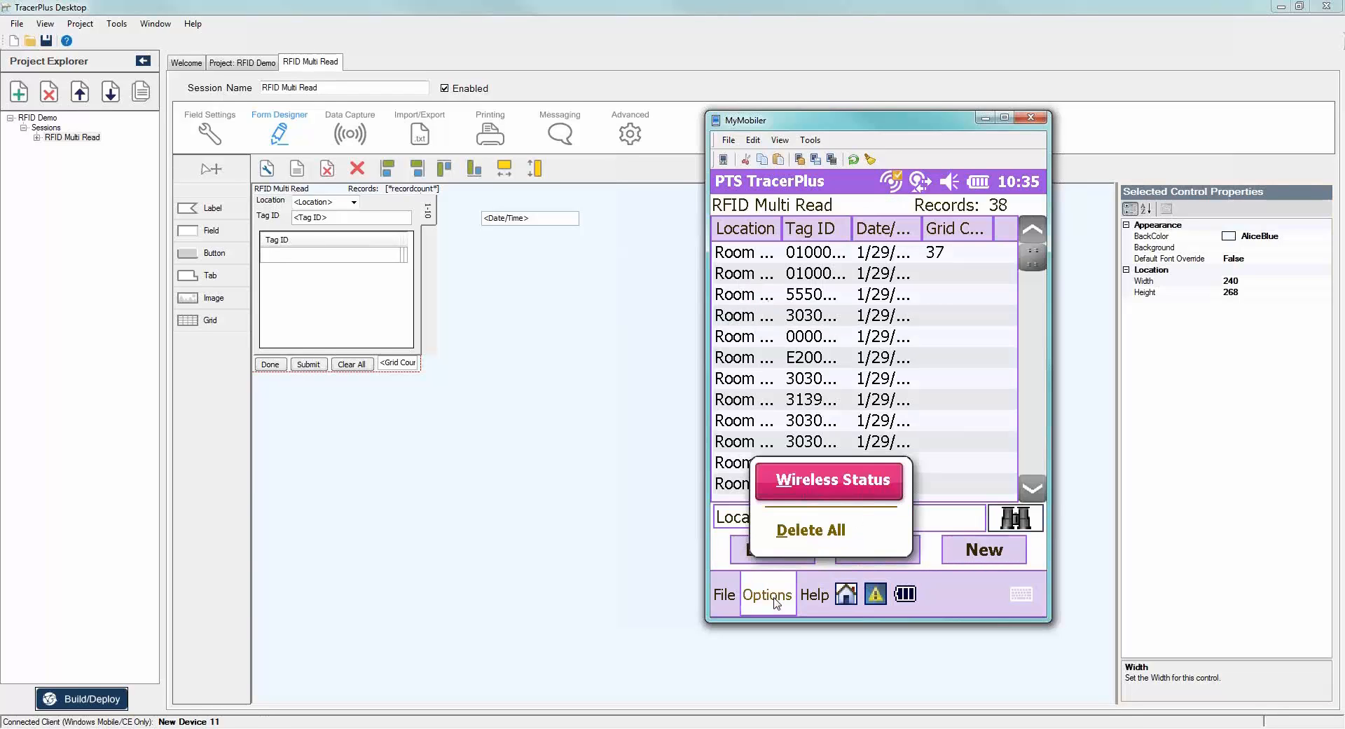
click(814, 532)
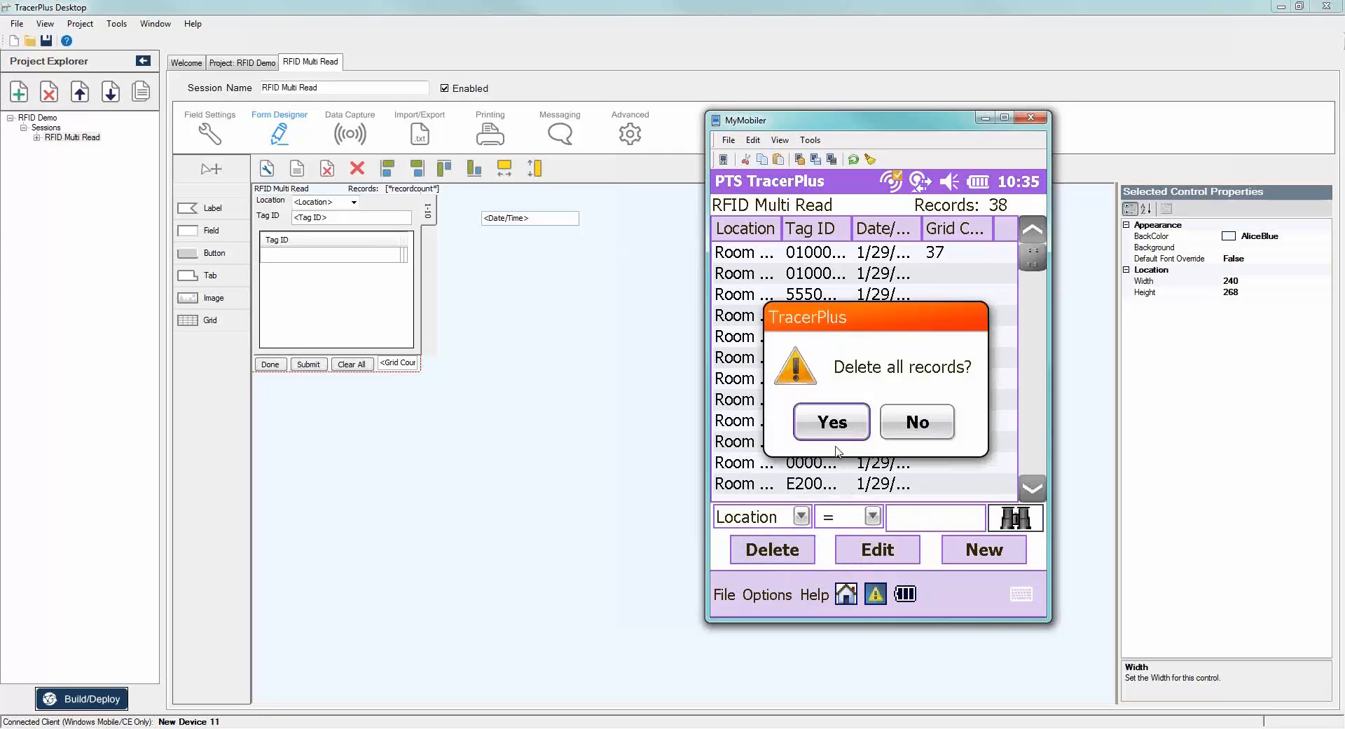
click(834, 423)
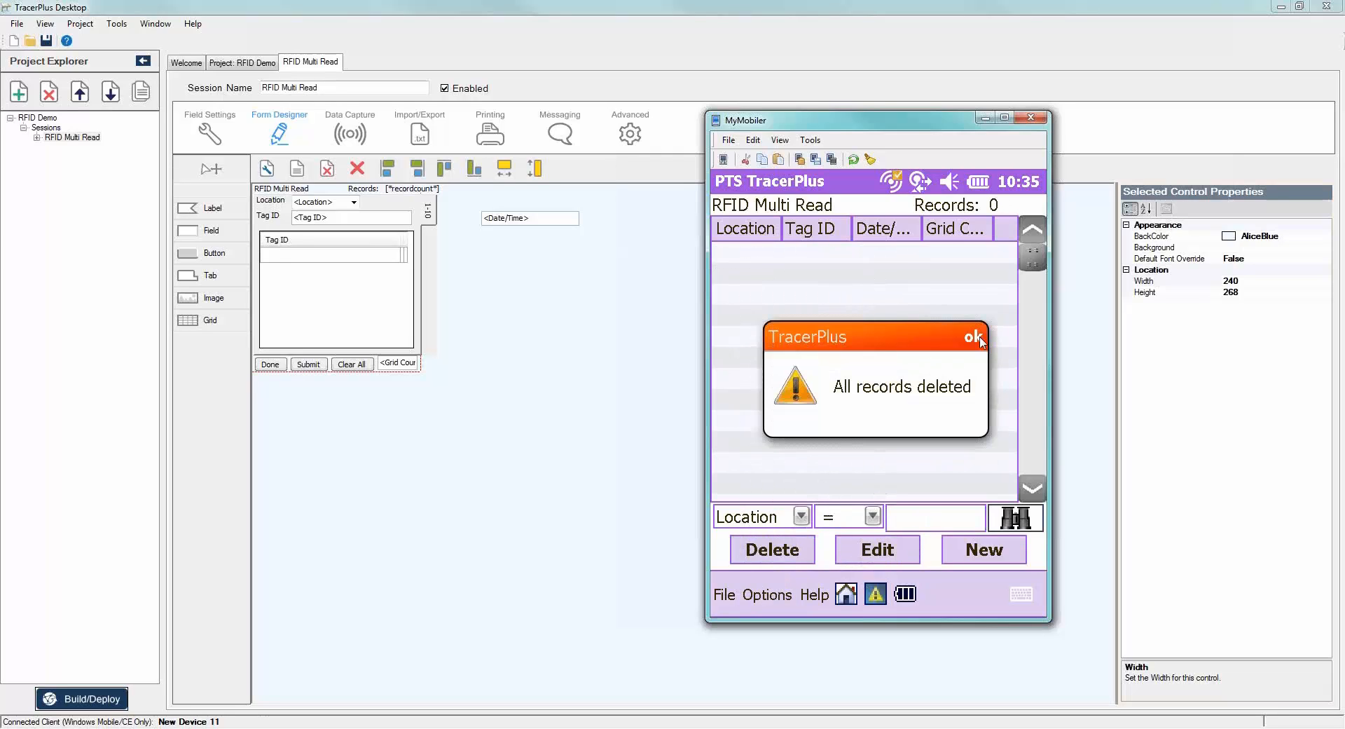
click(980, 340)
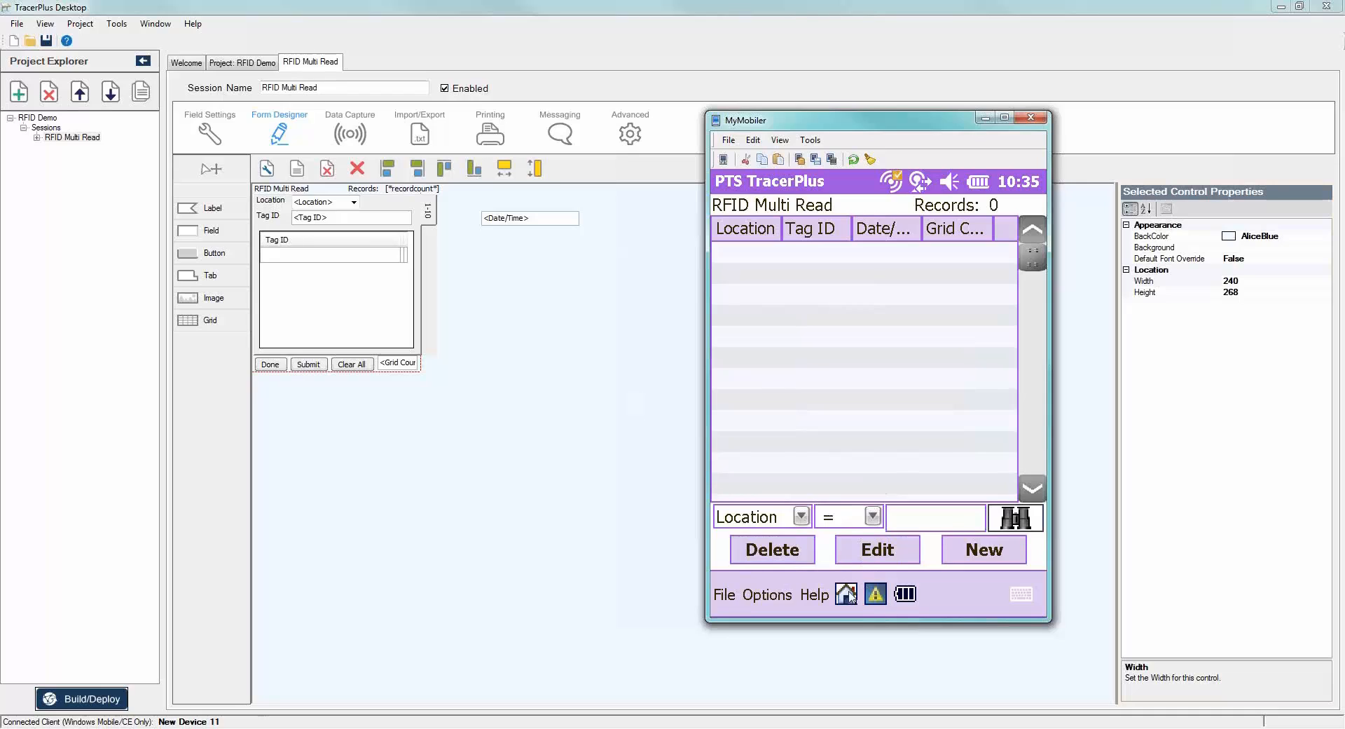
click(984, 117)
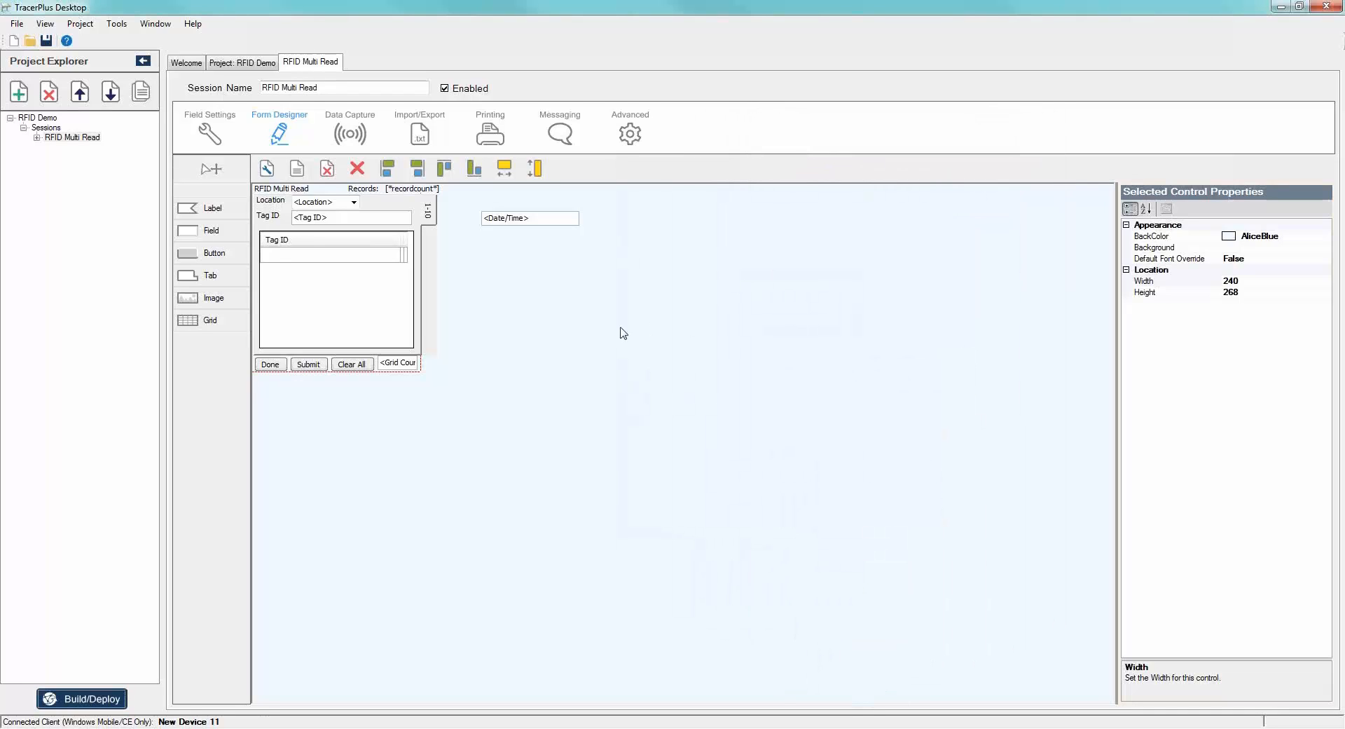
Change the form's Submit button action to GridPost.
click(309, 362)
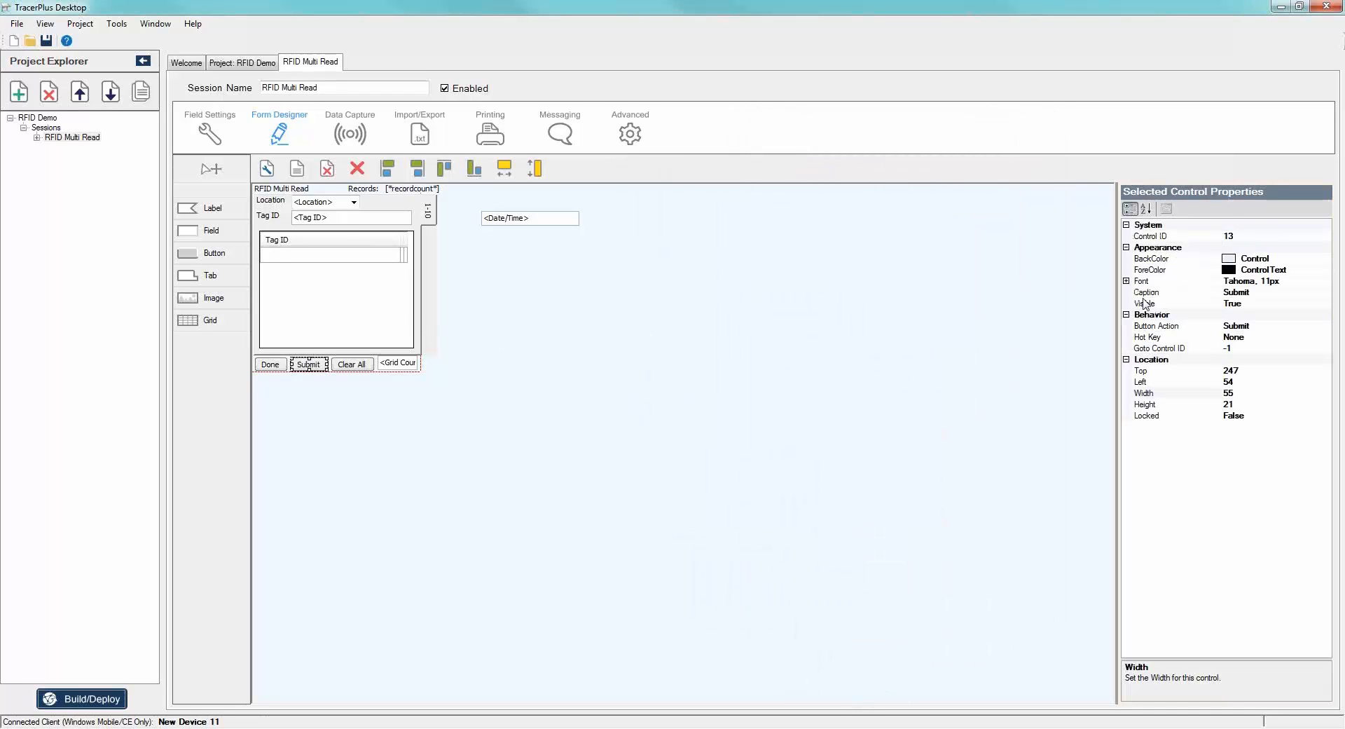
click(1323, 327)
click(1325, 326)
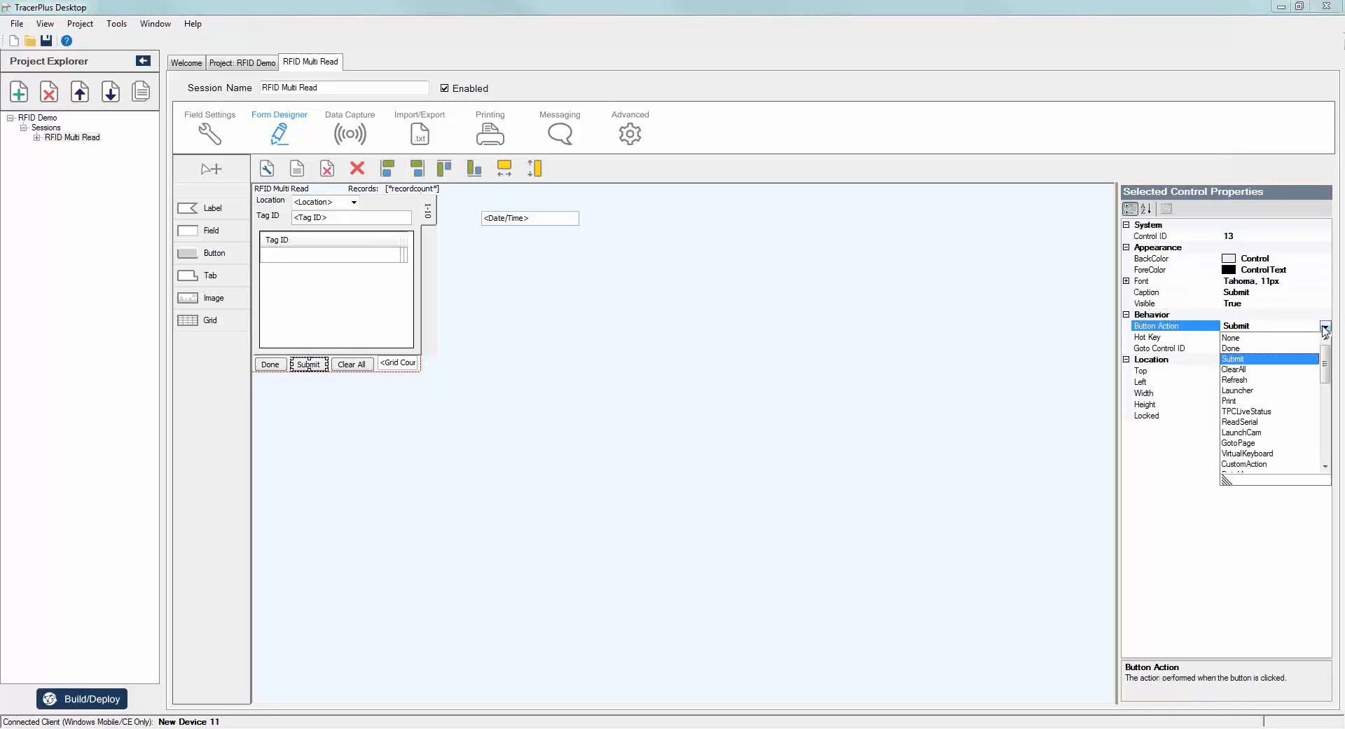
scroll(1279, 416, down, 7)
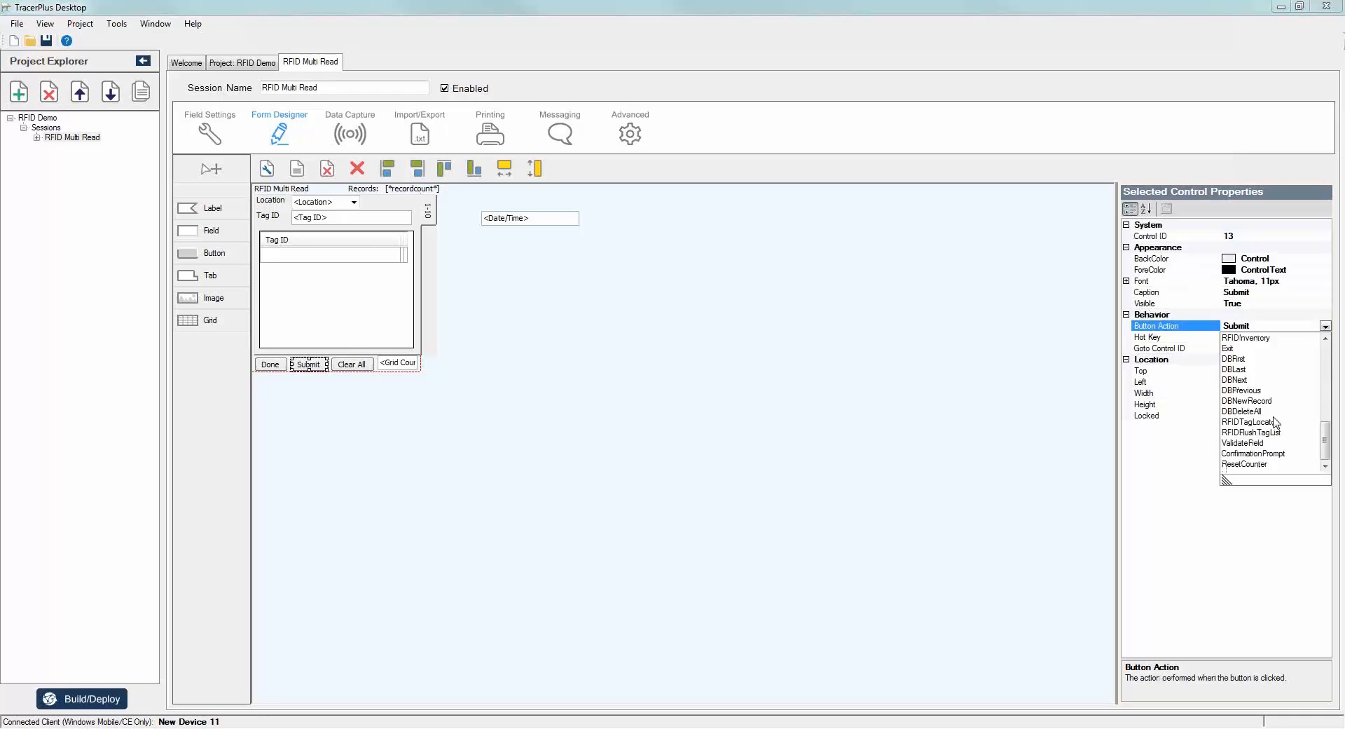
scroll(1292, 415, up, 3)
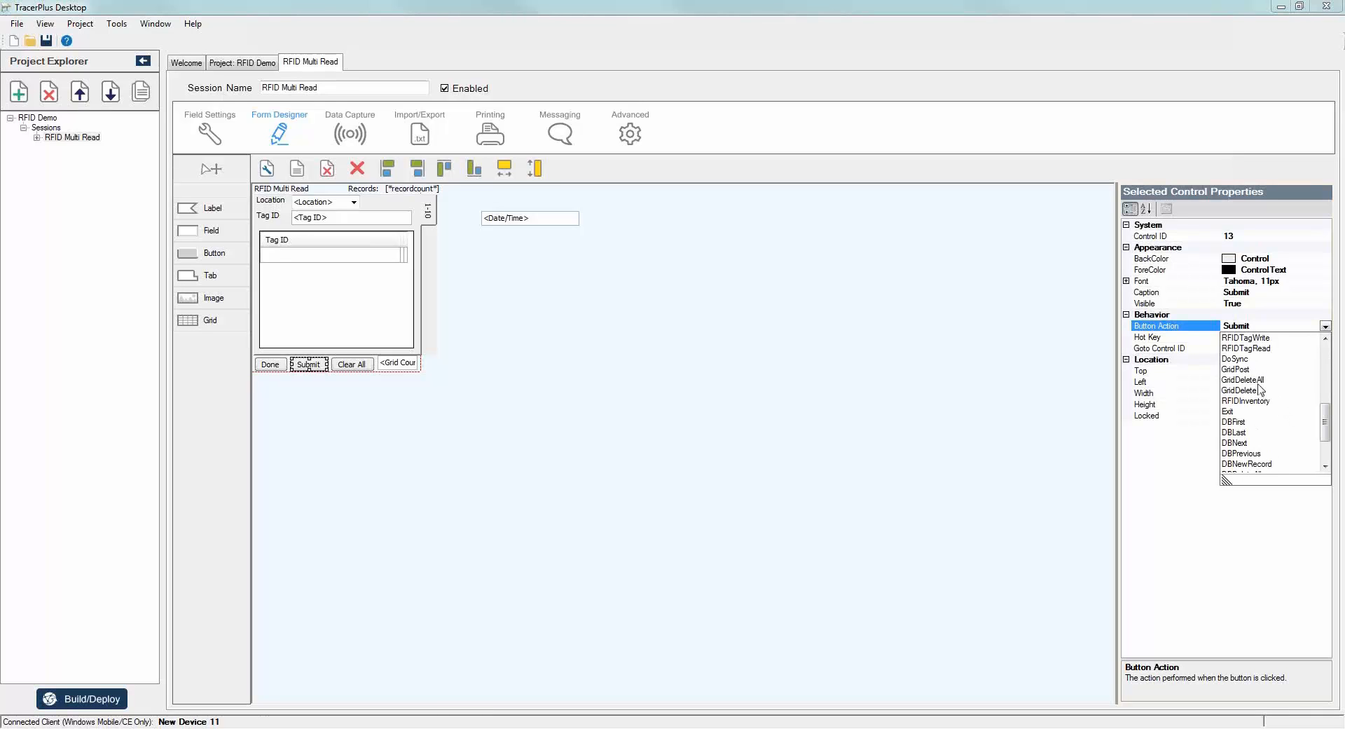
click(1239, 371)
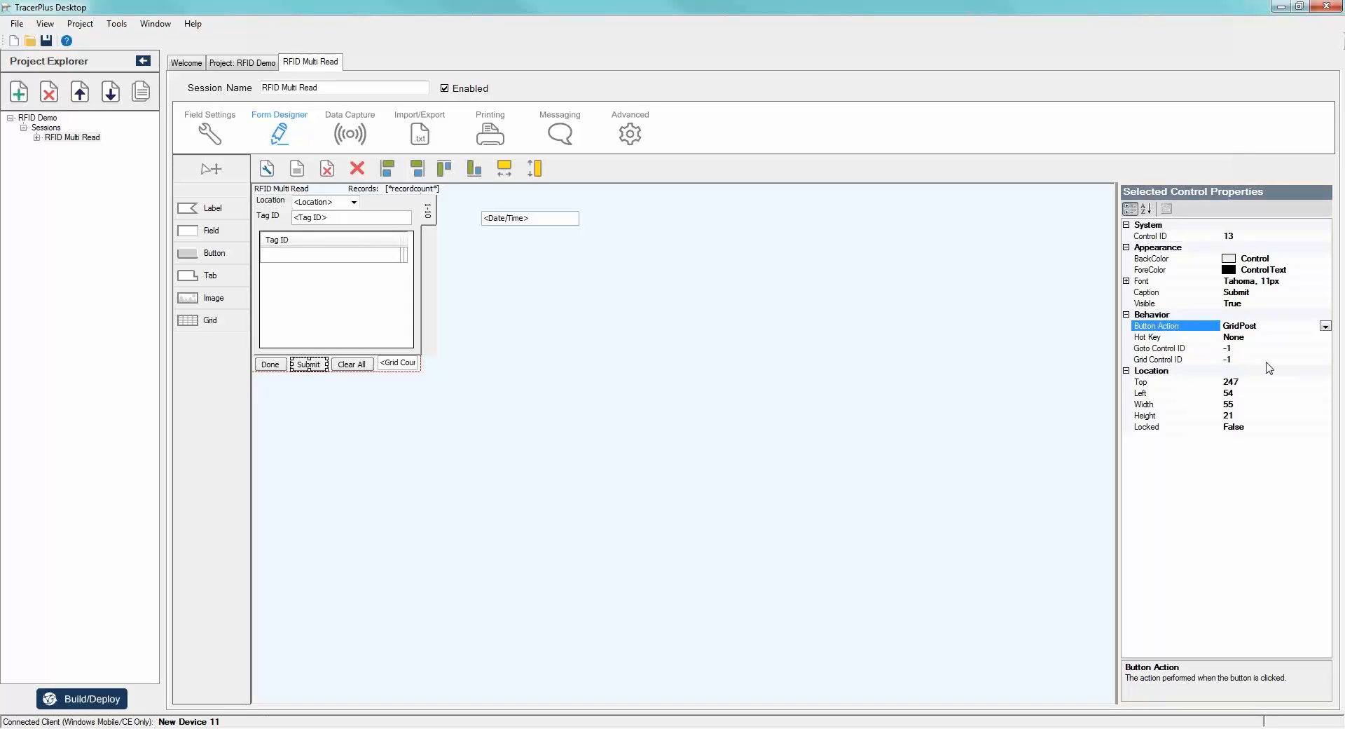
Look up the Tag ID grid's control ID and enter it as the Submit button's Grid Control ID.
click(343, 293)
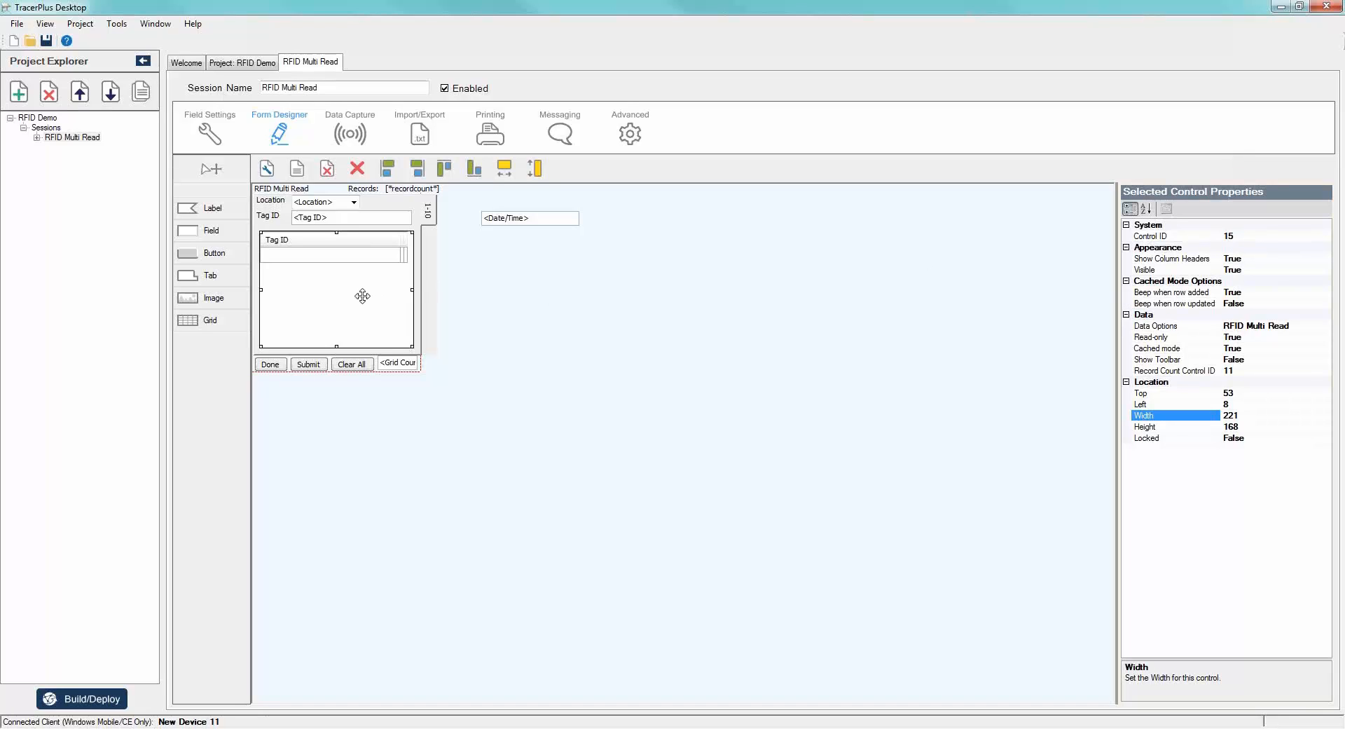
click(309, 364)
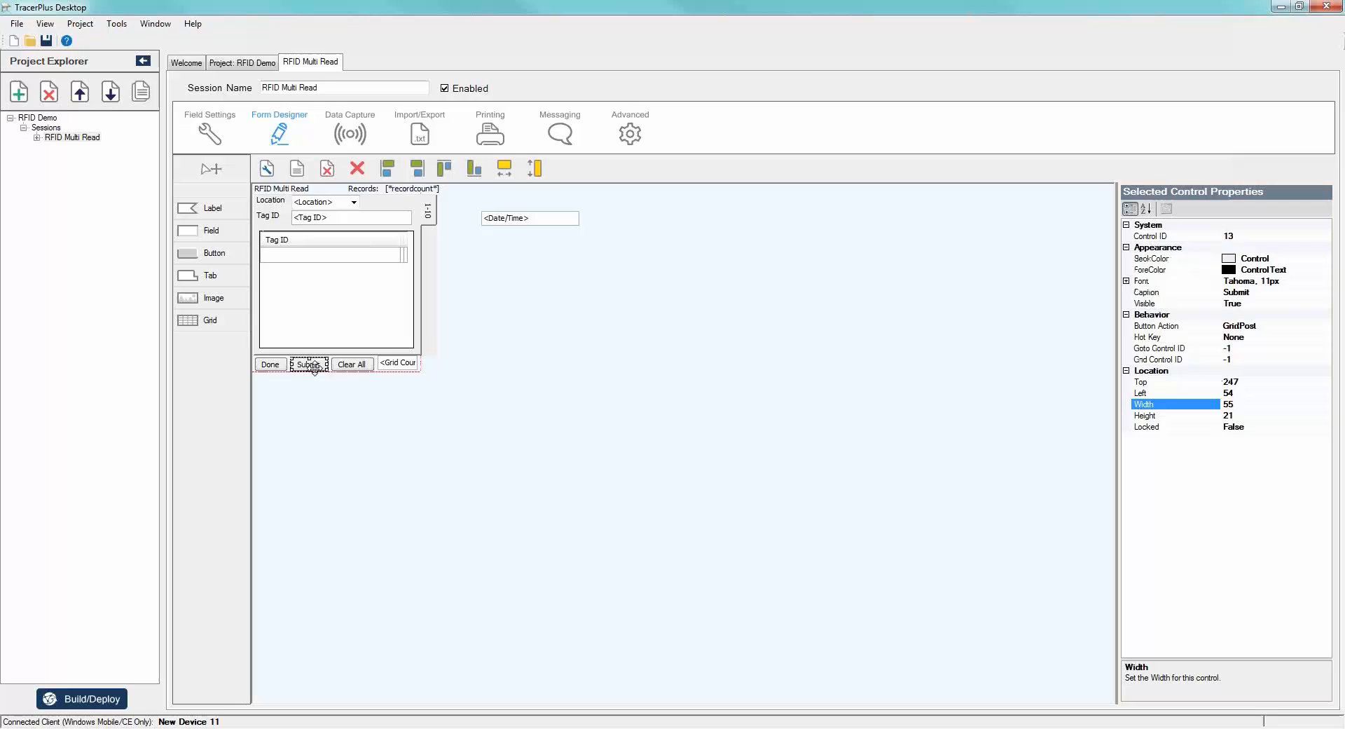
click(1260, 358)
text(11)
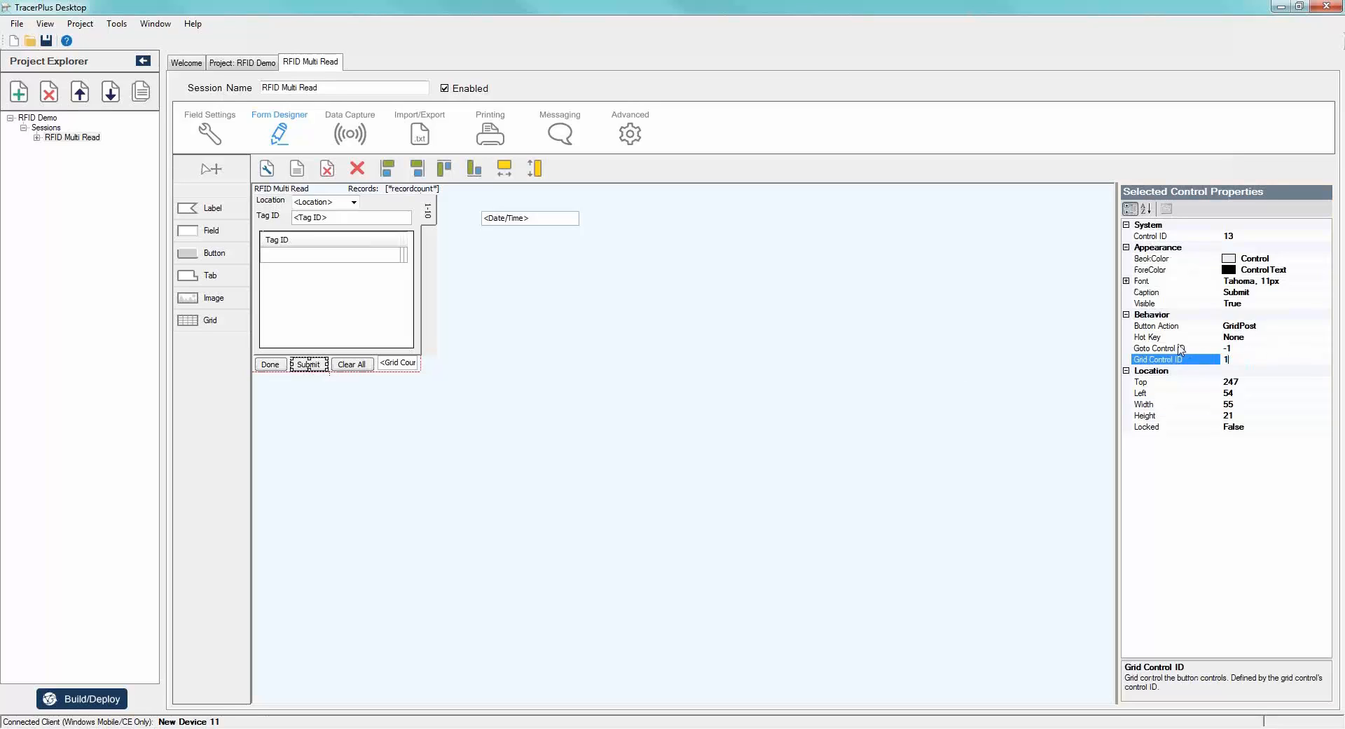
click(1062, 364)
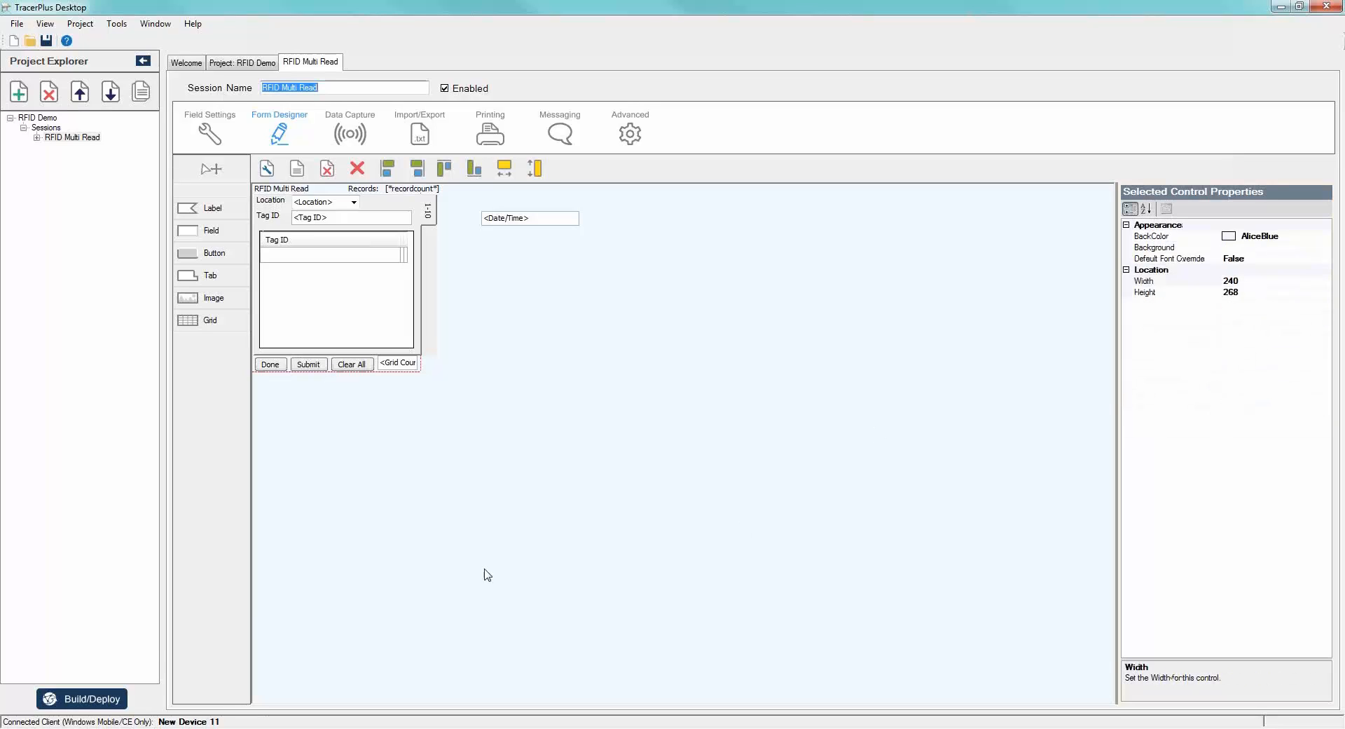
Build and deploy the updated project to the Windows Mobile device and reopen the RFID Multi Read entry form in MyMobiler.
click(97, 707)
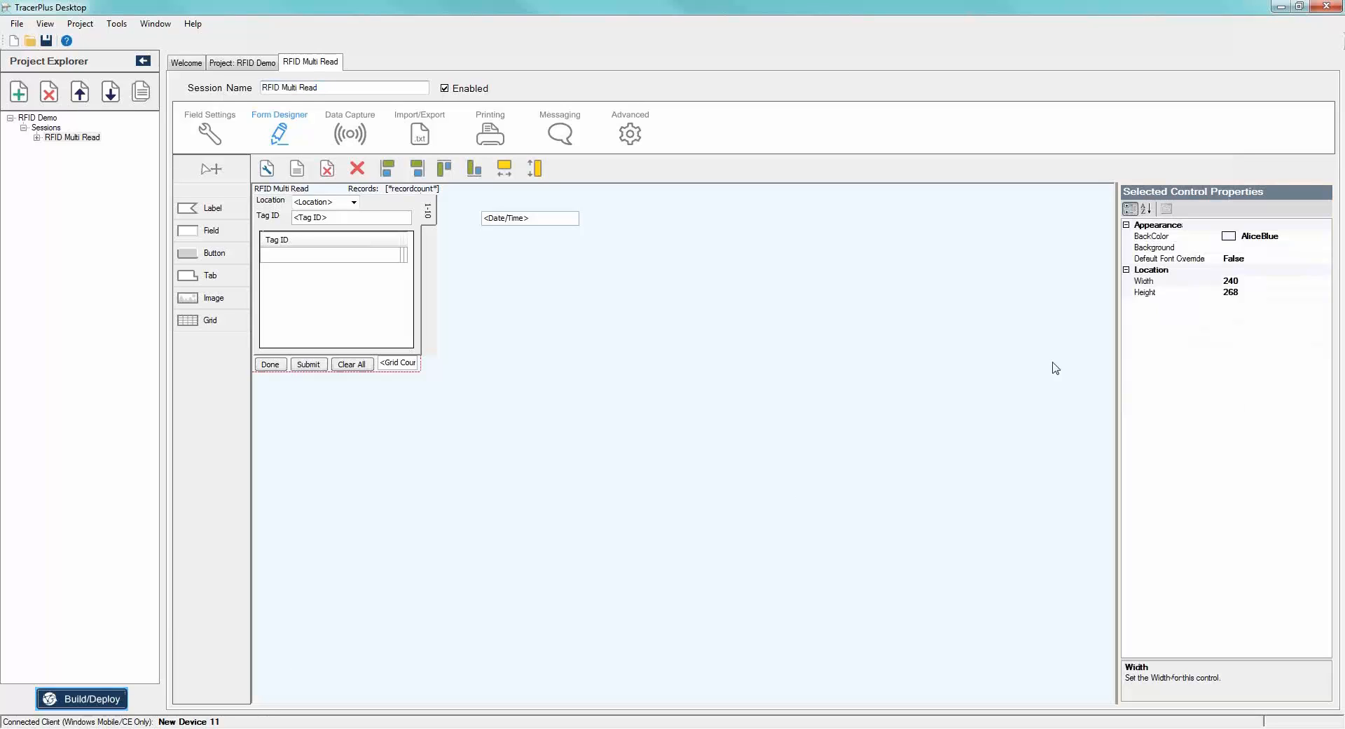
click(705, 465)
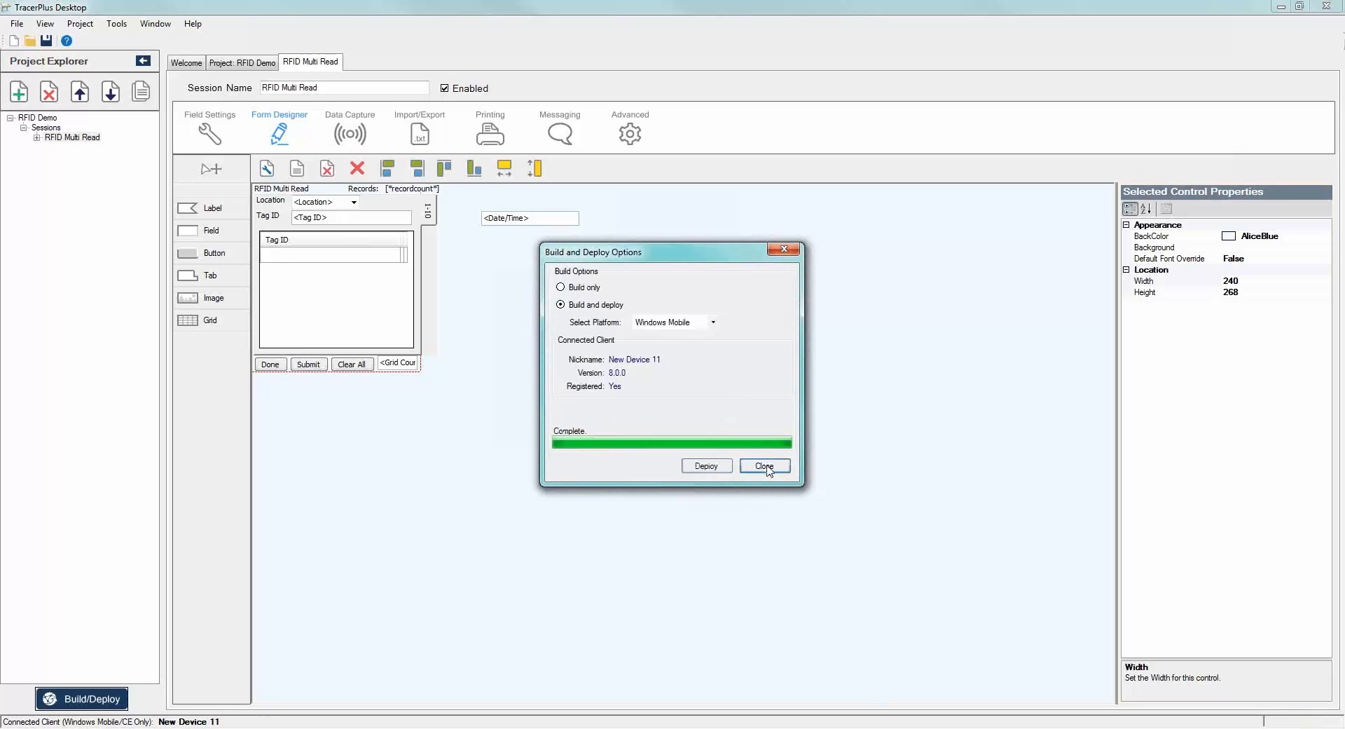
click(770, 468)
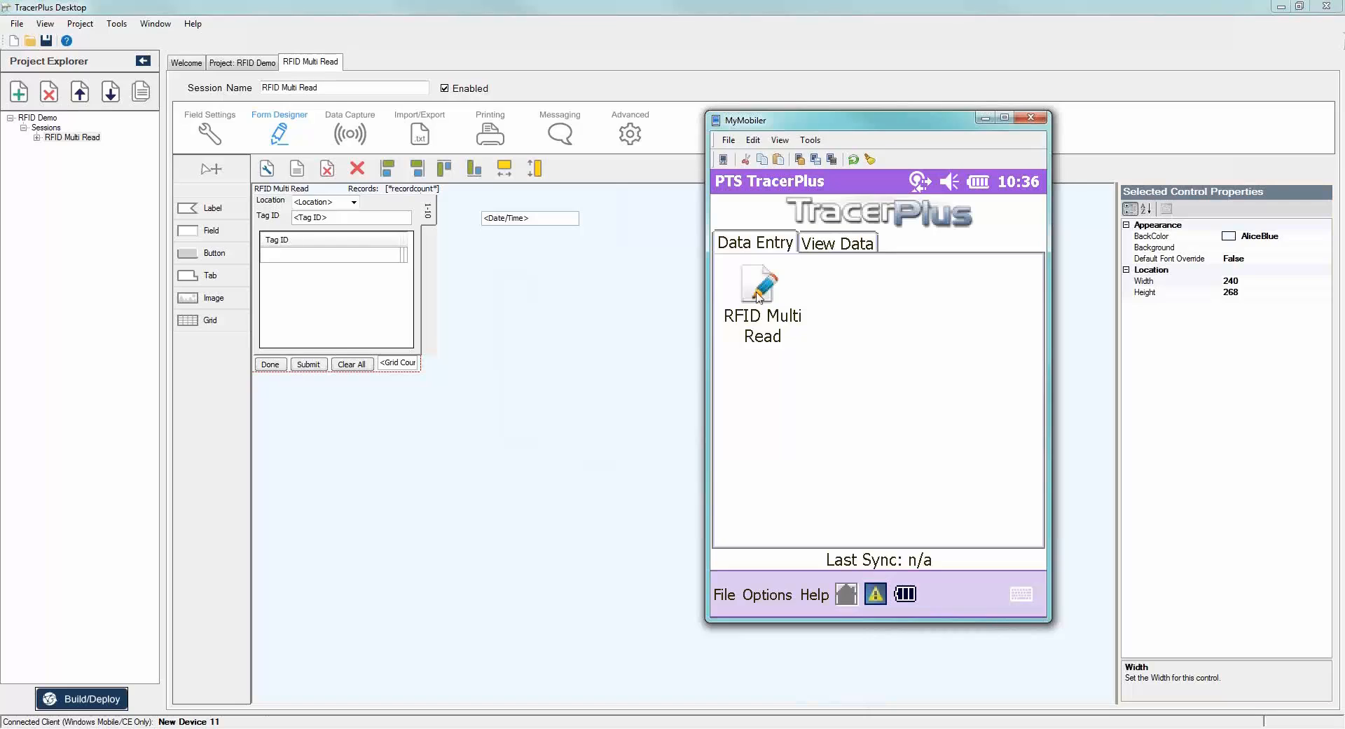
click(758, 296)
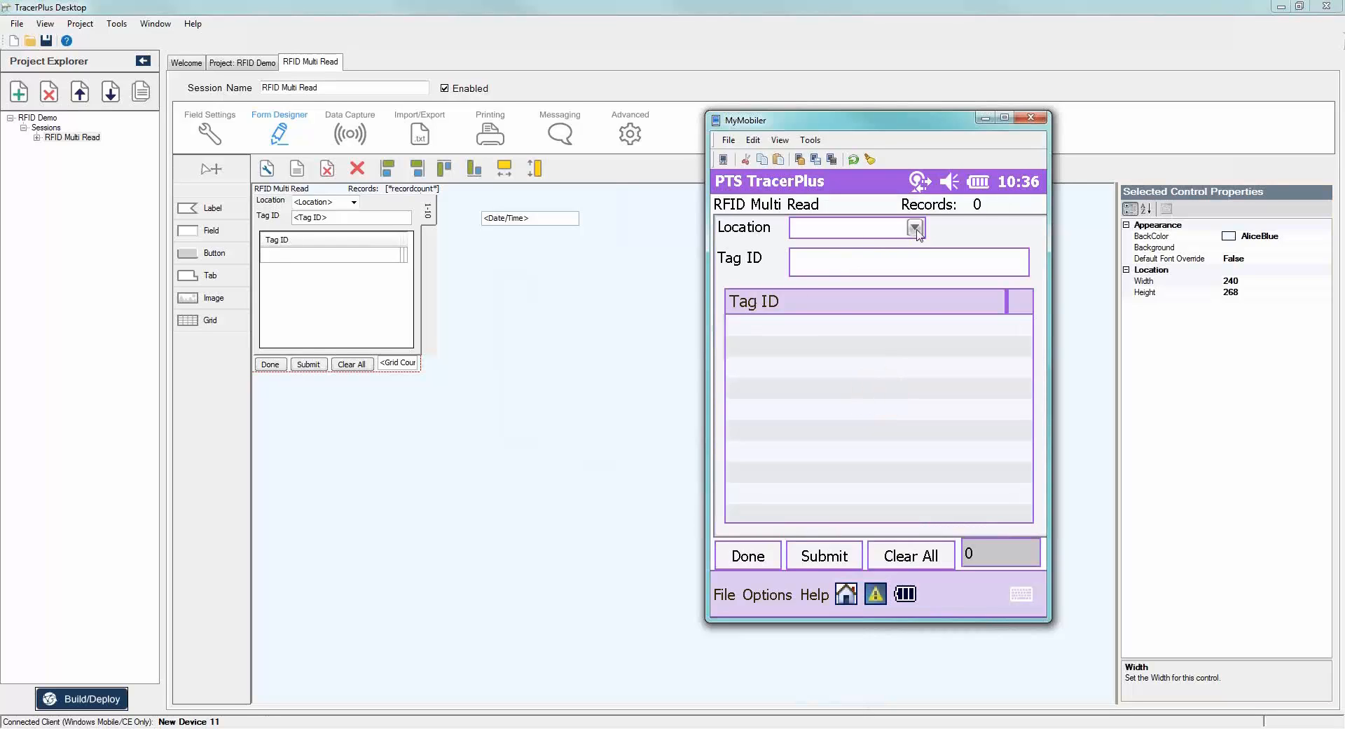
Set the location to Room 407, submit the scanned tags and leave the form without saving the current record.
click(915, 228)
click(827, 286)
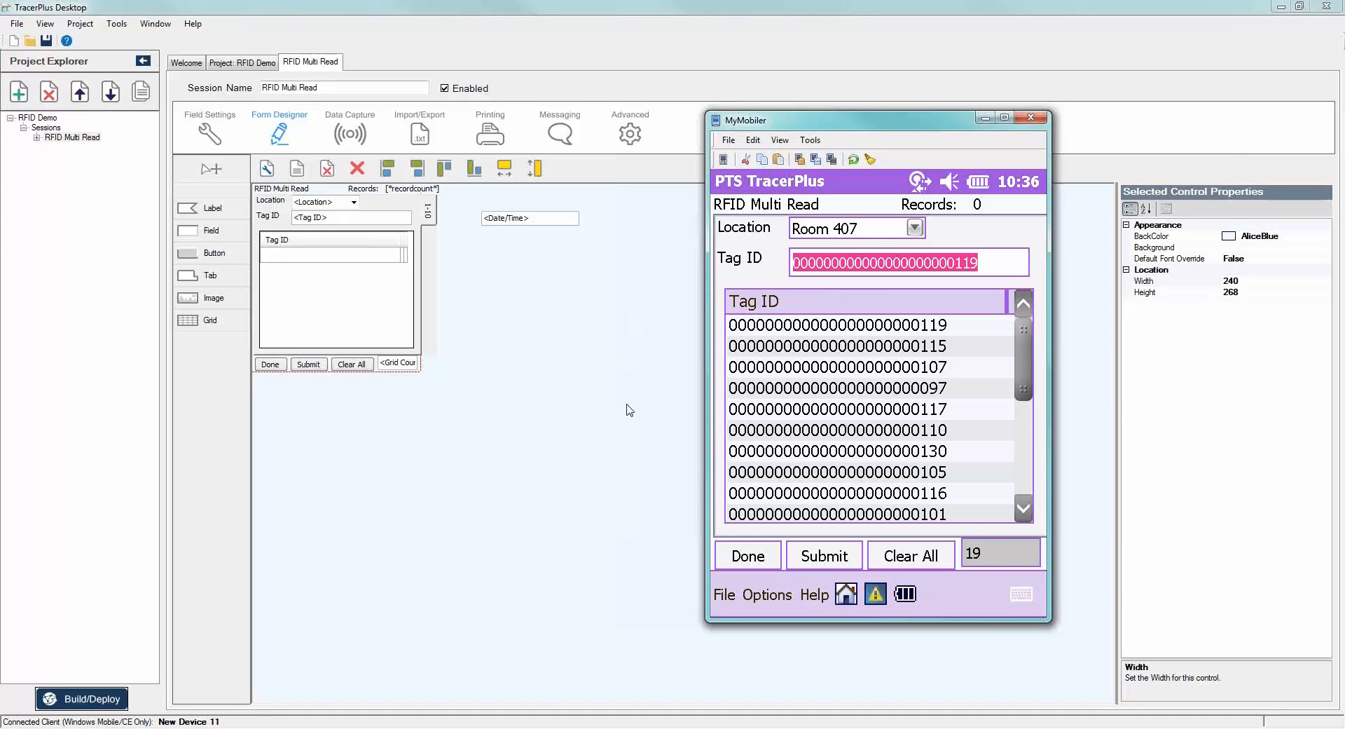
click(824, 557)
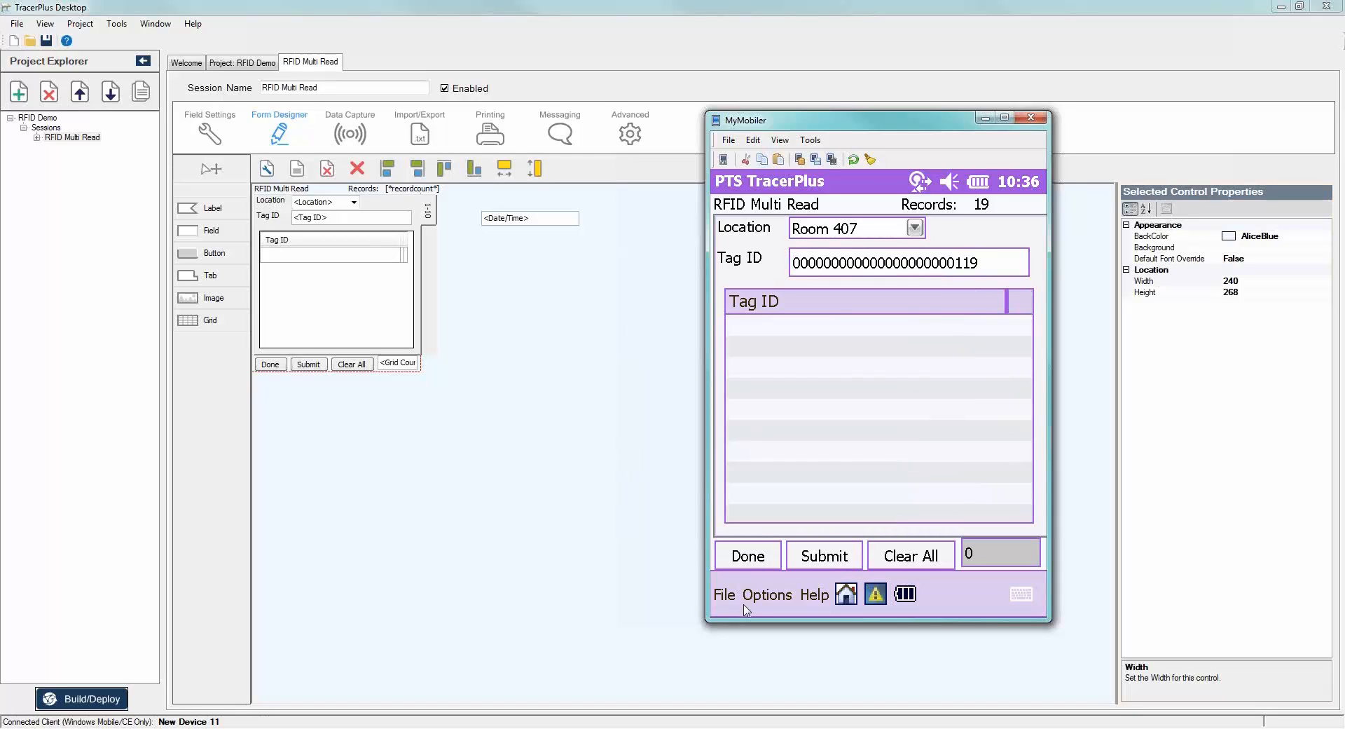
click(750, 557)
click(871, 426)
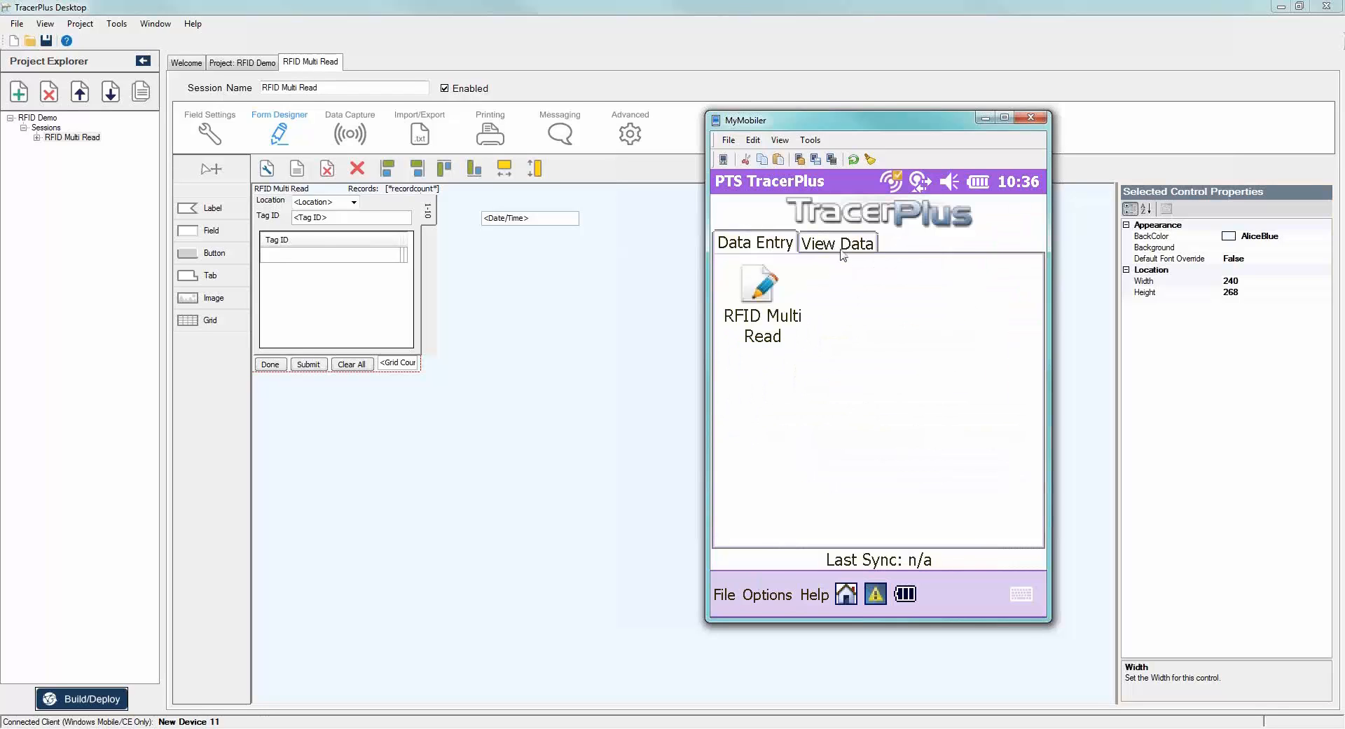
Open the stored RFID Multi Read records and widen the Location, Tag ID and Date/Time columns to review the entries.
click(840, 244)
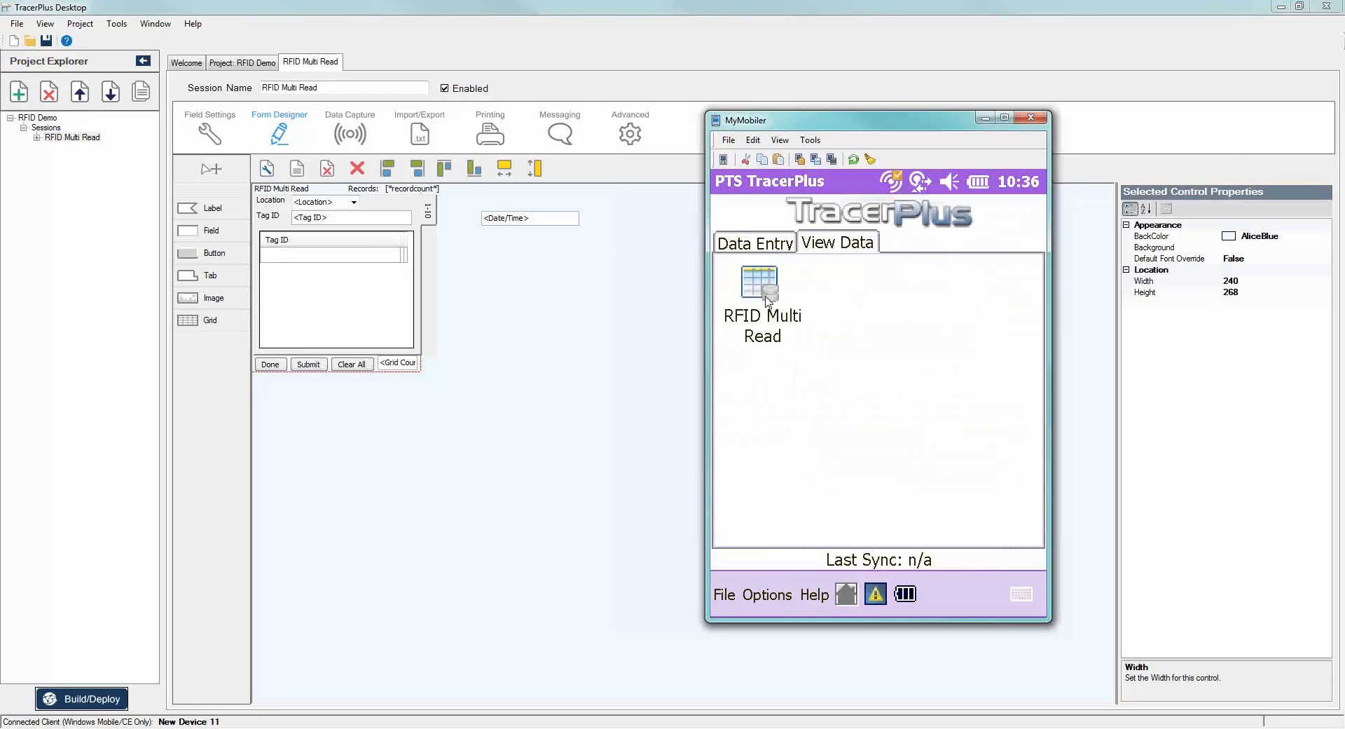
click(767, 300)
drag(783, 239, 1032, 233)
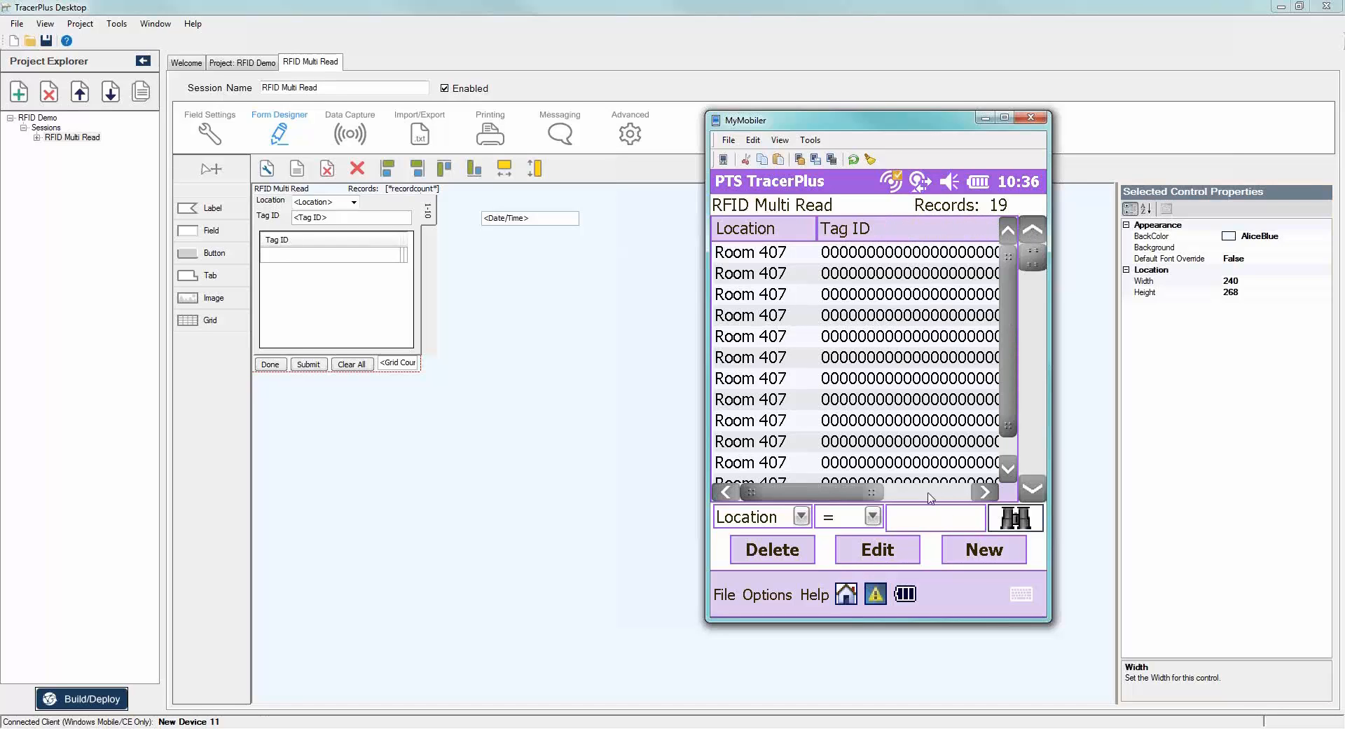
click(960, 496)
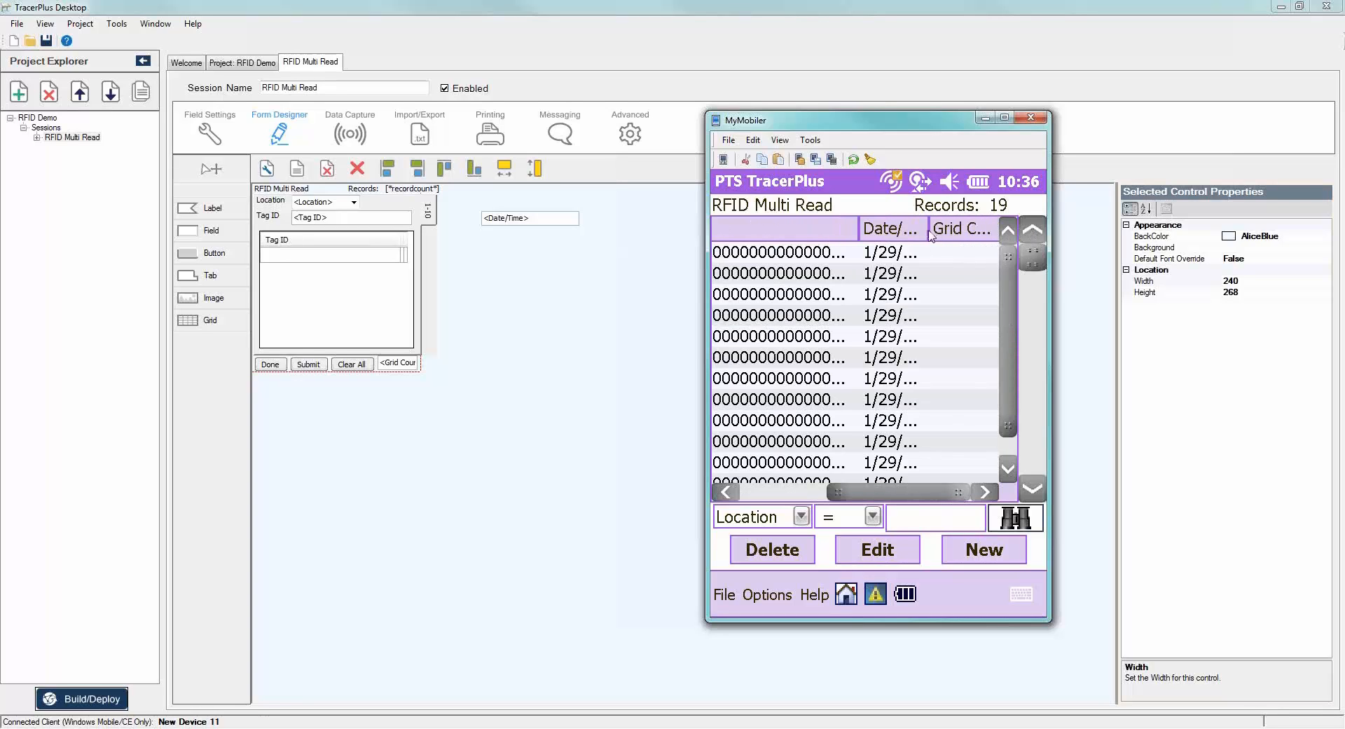
drag(931, 236, 1005, 236)
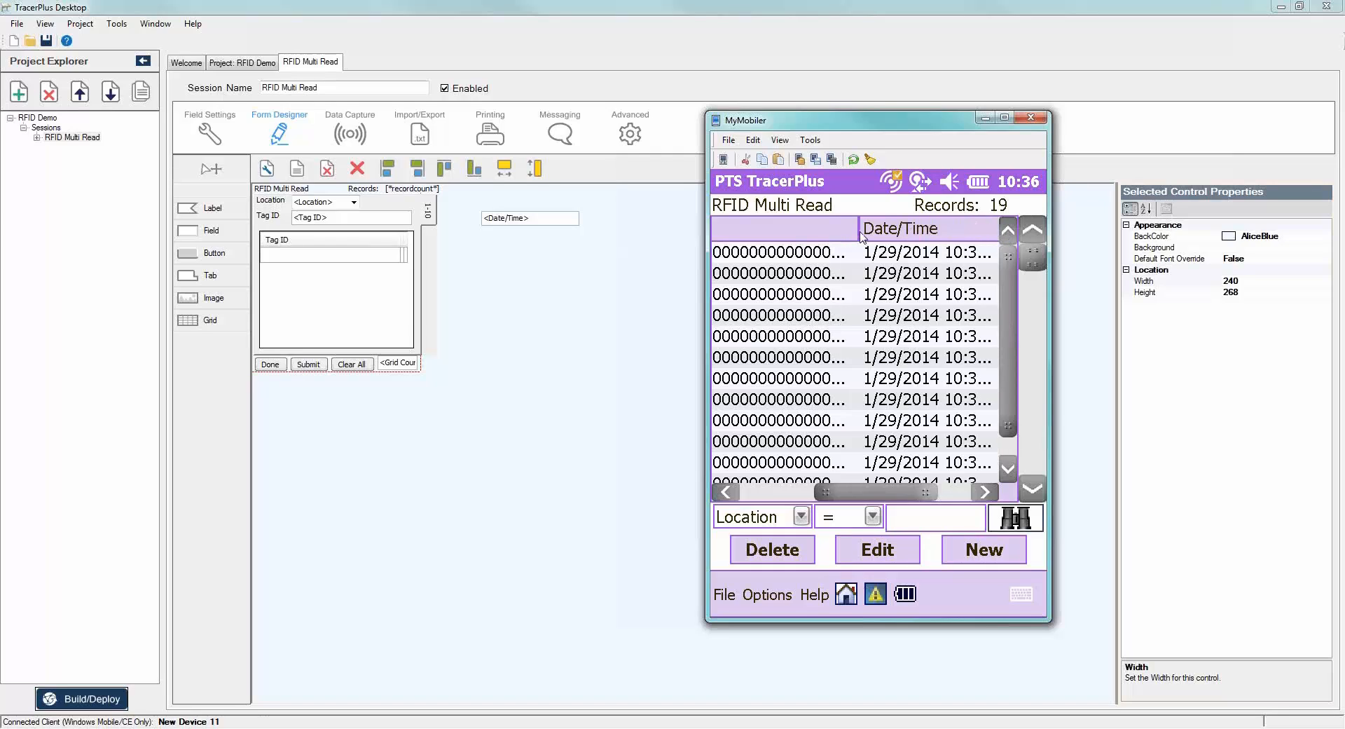
drag(861, 236, 919, 236)
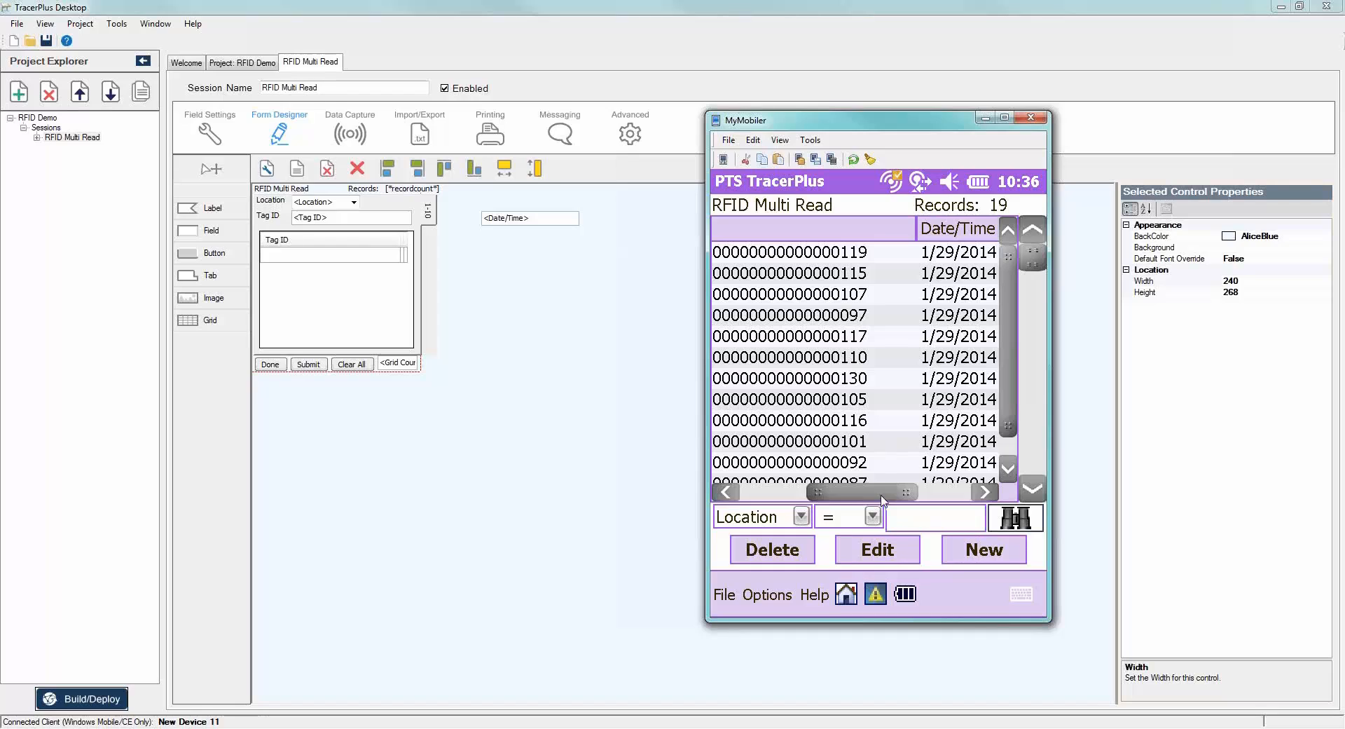
drag(882, 499, 744, 499)
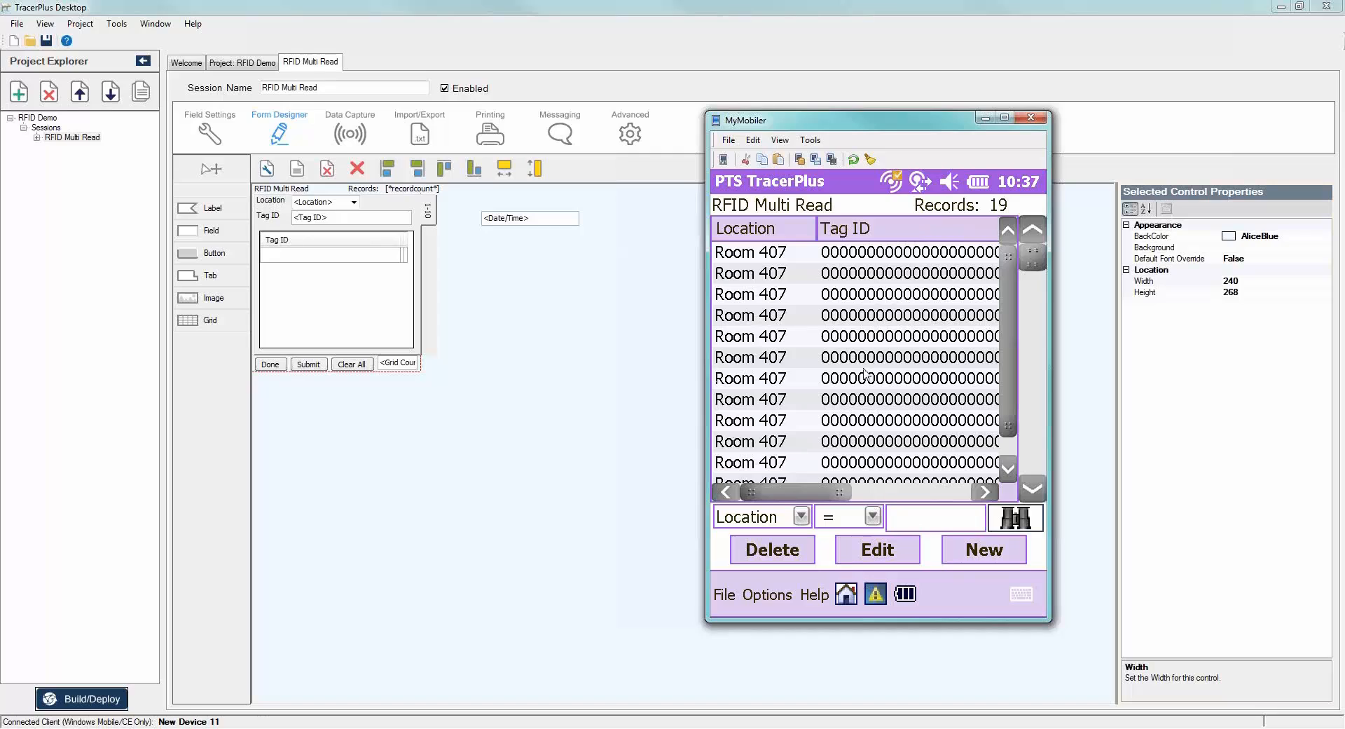
Return the mobile device to its TracerPlus home screen and minimize the MyMobiler window.
click(847, 594)
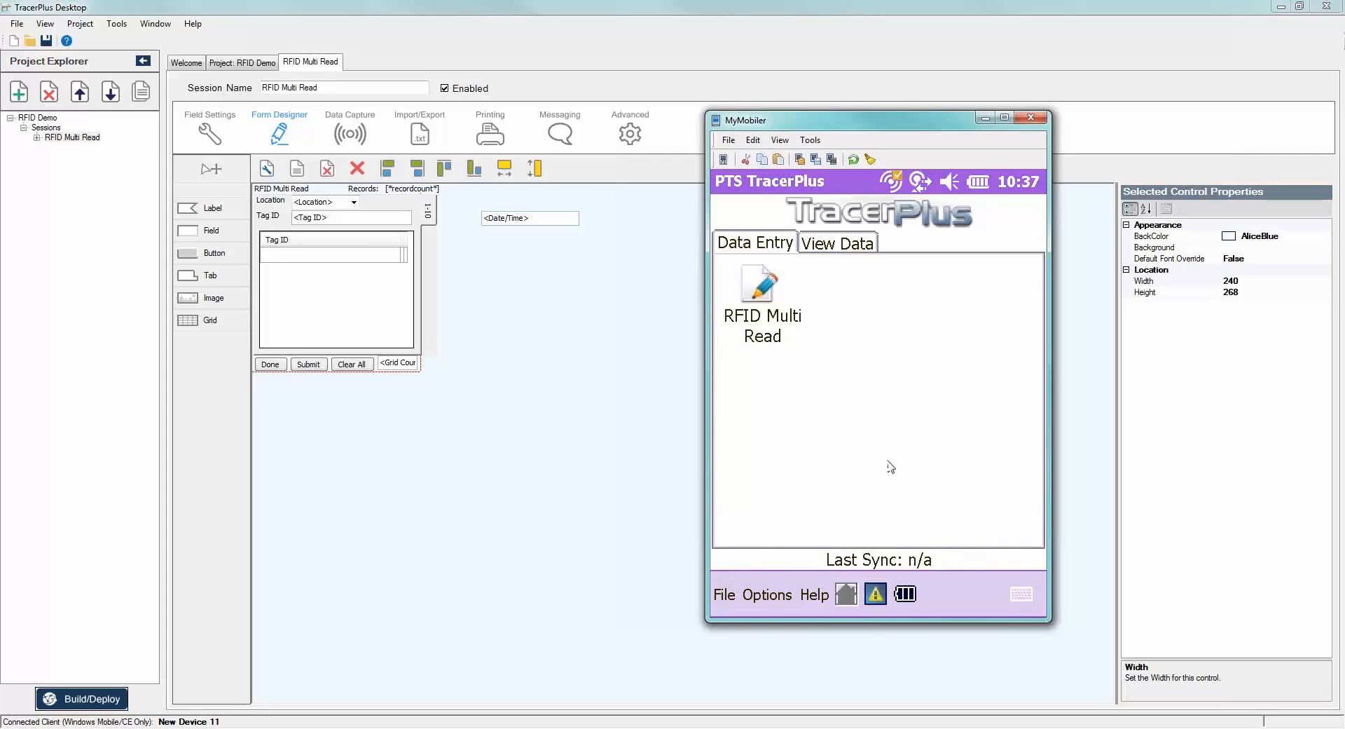
click(599, 474)
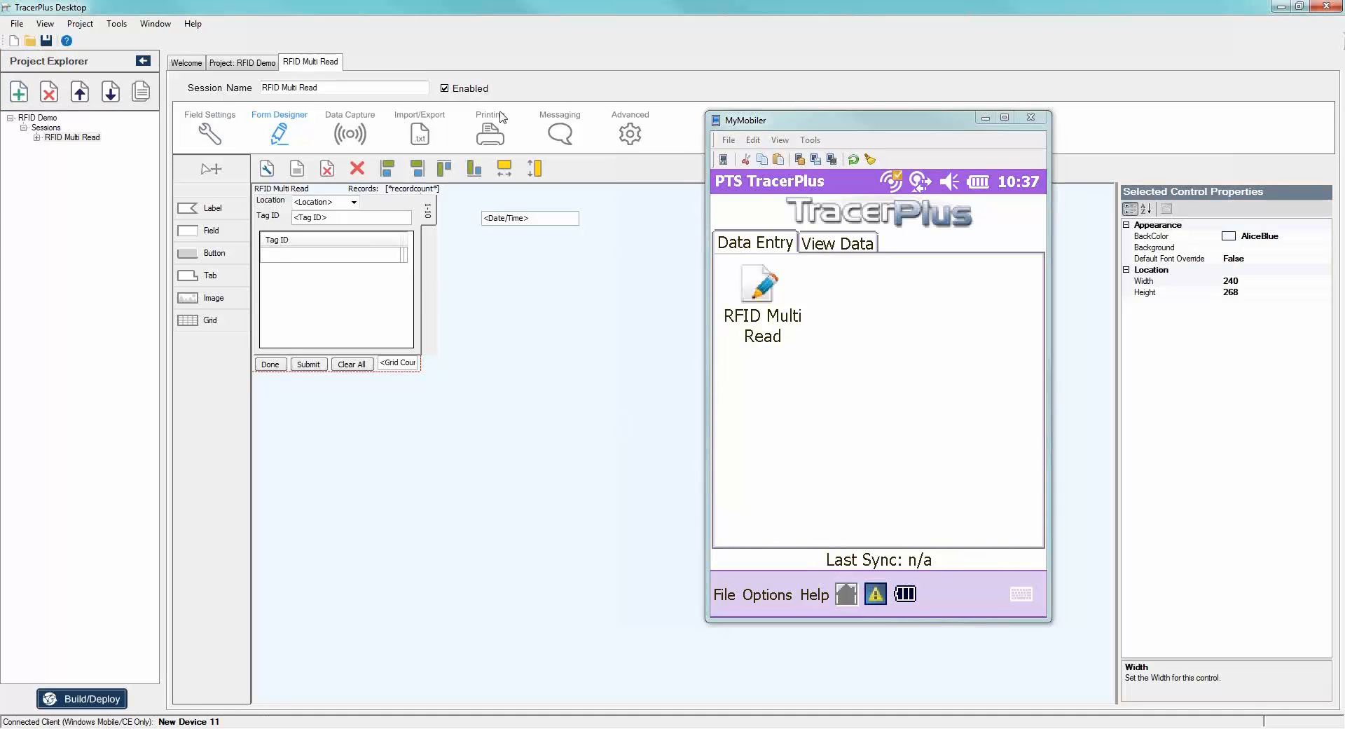
click(984, 119)
Add a new session to the RFID Demo project and name it Tag Locator.
click(19, 91)
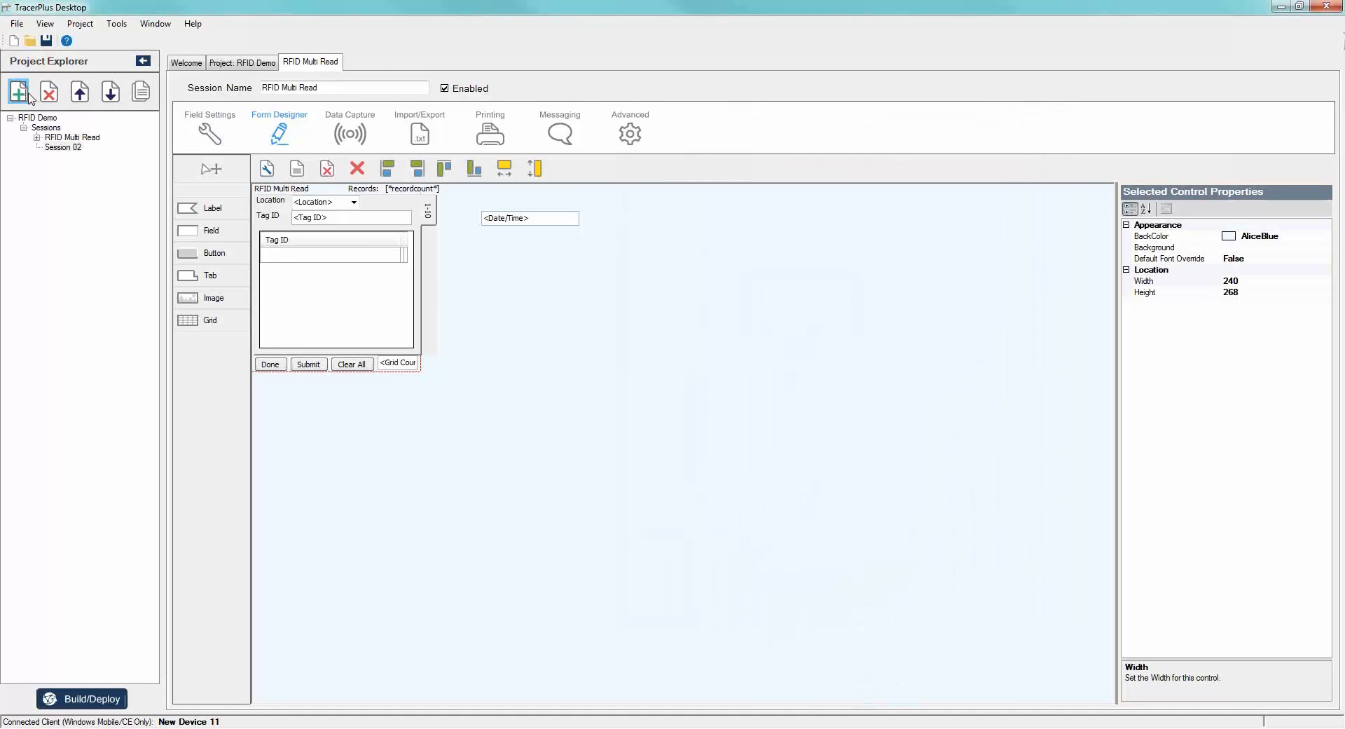
click(62, 147)
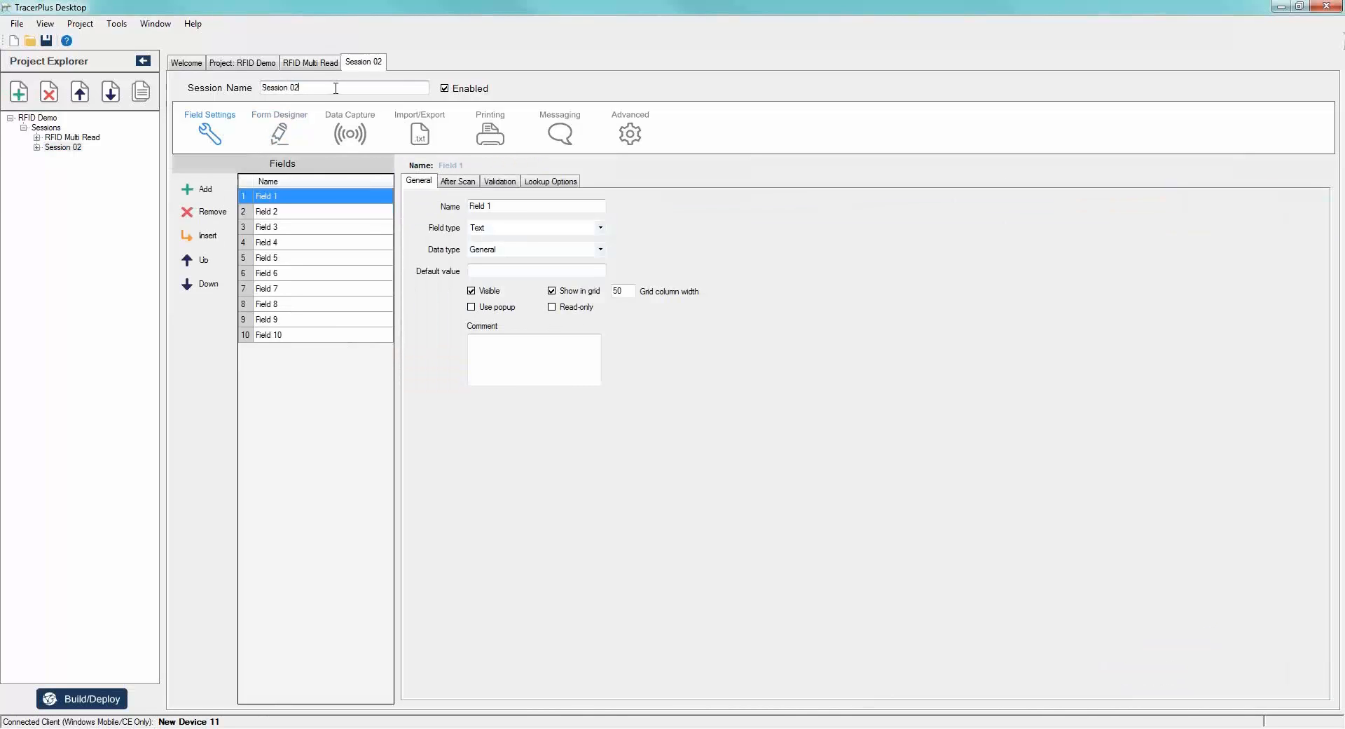
text(Tag K)
key(BackSpace)
text(Locator)
Rename the first field of the Tag Locator session as Tag ID.
click(335, 200)
click(318, 195)
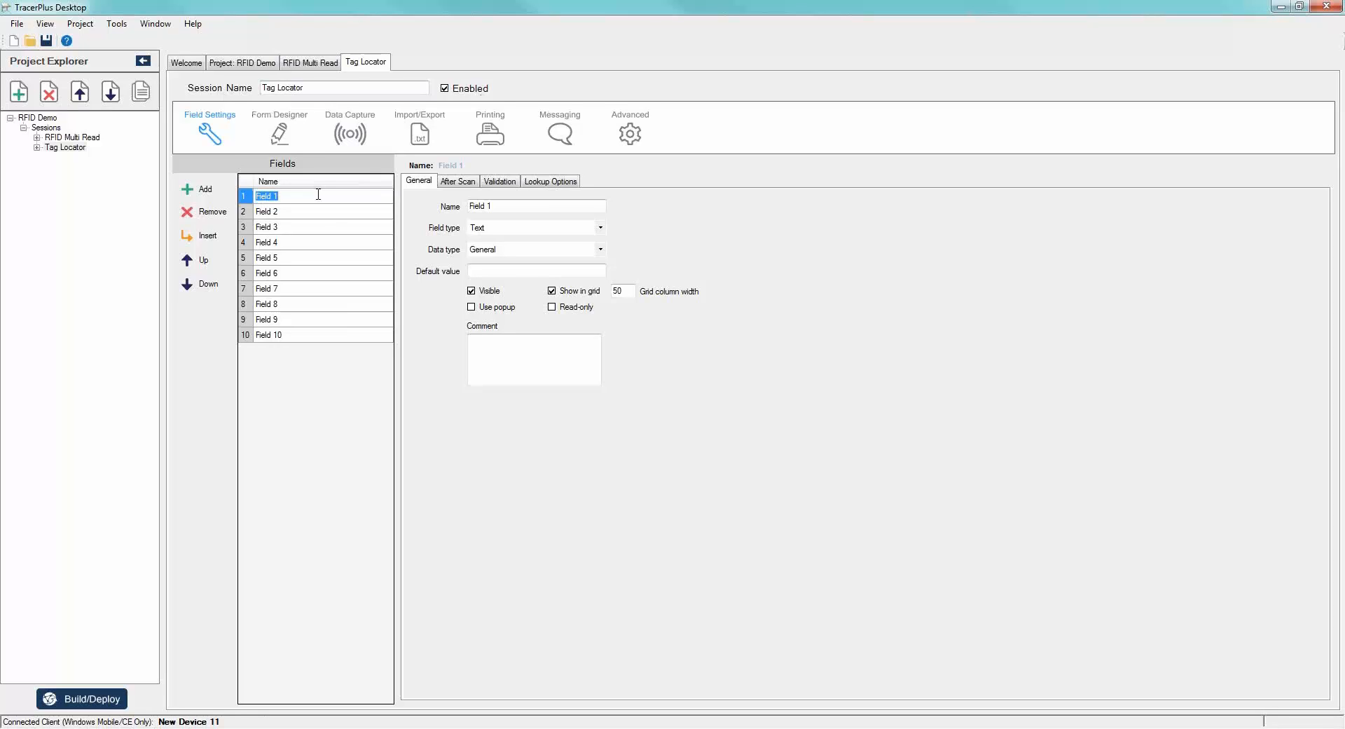
text(Tag ID)
key(Return)
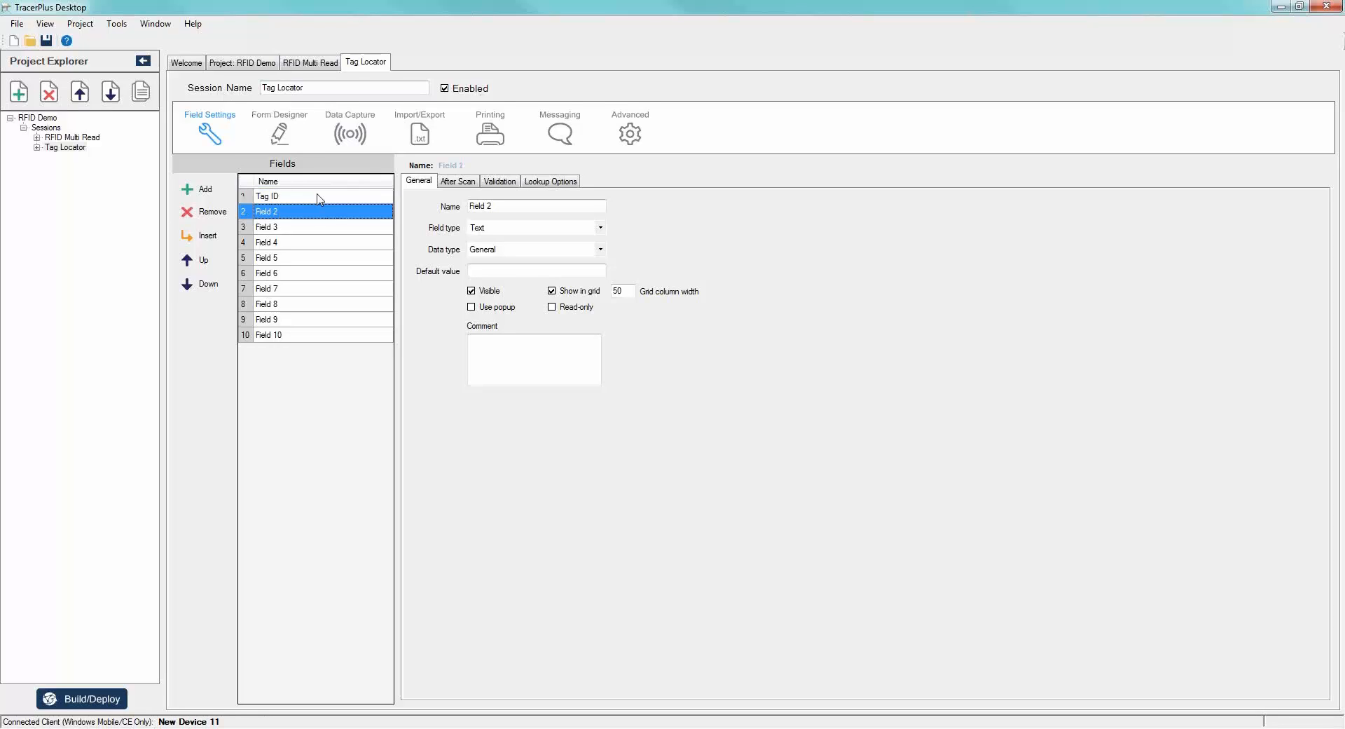
Remove all remaining fields below Tag ID from the Tag Locator session.
click(219, 213)
click(219, 213)
click(219, 213)
click(218, 213)
click(219, 213)
click(219, 213)
click(219, 213)
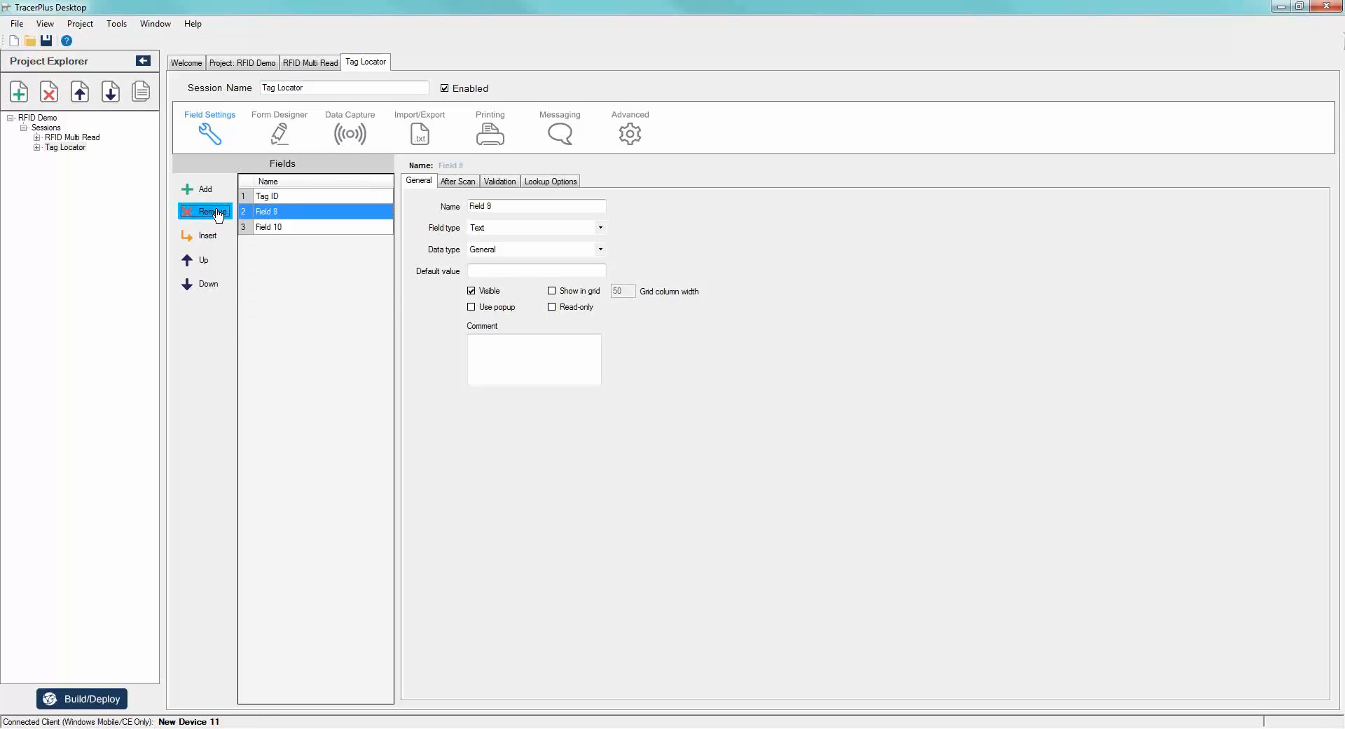
click(218, 213)
Build the default form for the Tag Locator session and widen its tab control to span the form.
click(279, 135)
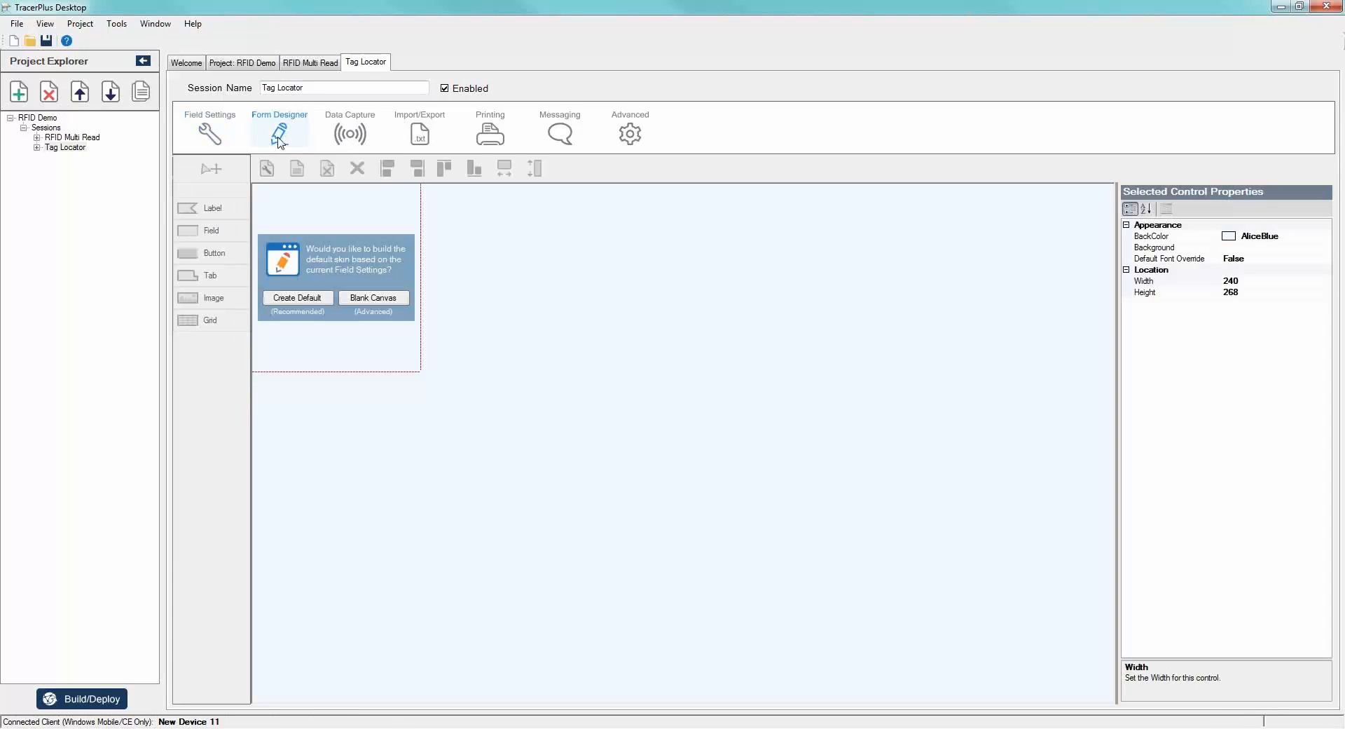
click(311, 298)
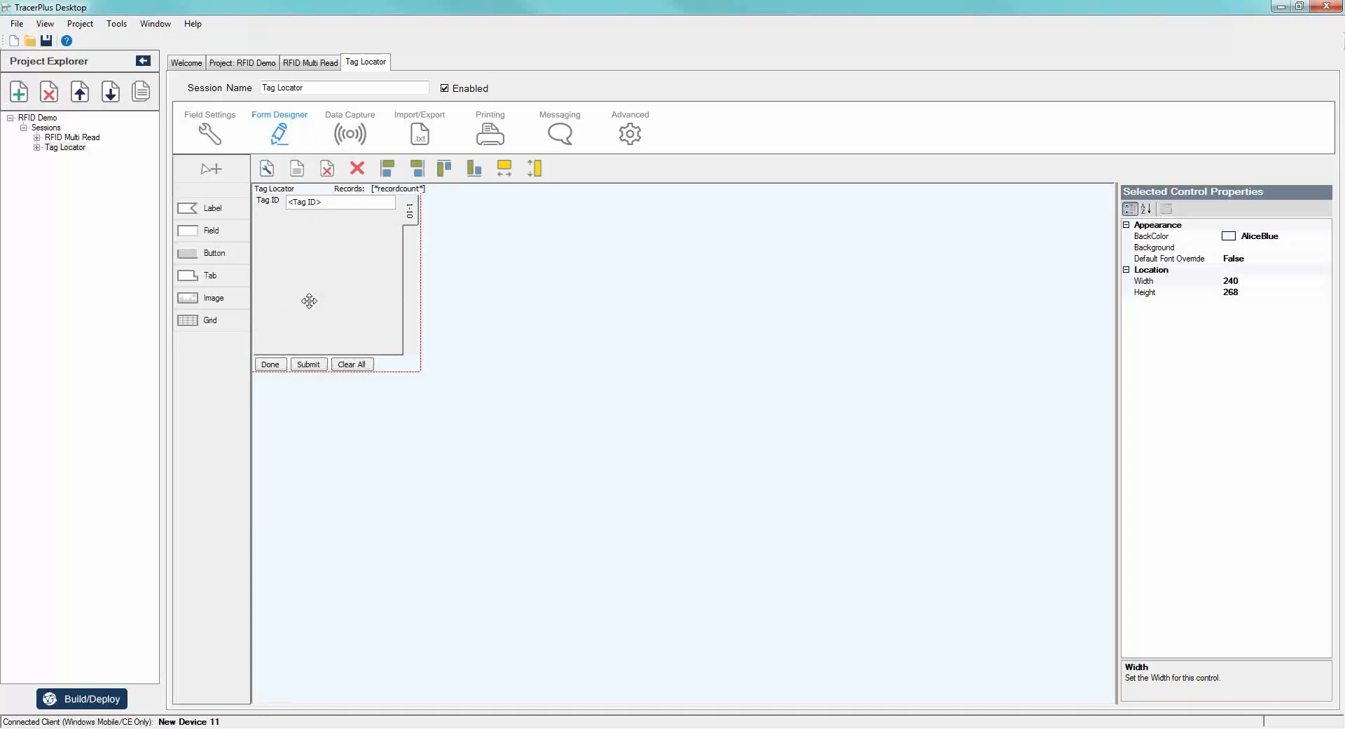
click(410, 224)
drag(418, 275, 437, 274)
Place the Tag ID field lower on the tab at a width of about 206 and enlarge its label above to about 205 wide.
click(343, 208)
drag(343, 210, 408, 255)
drag(268, 202, 344, 234)
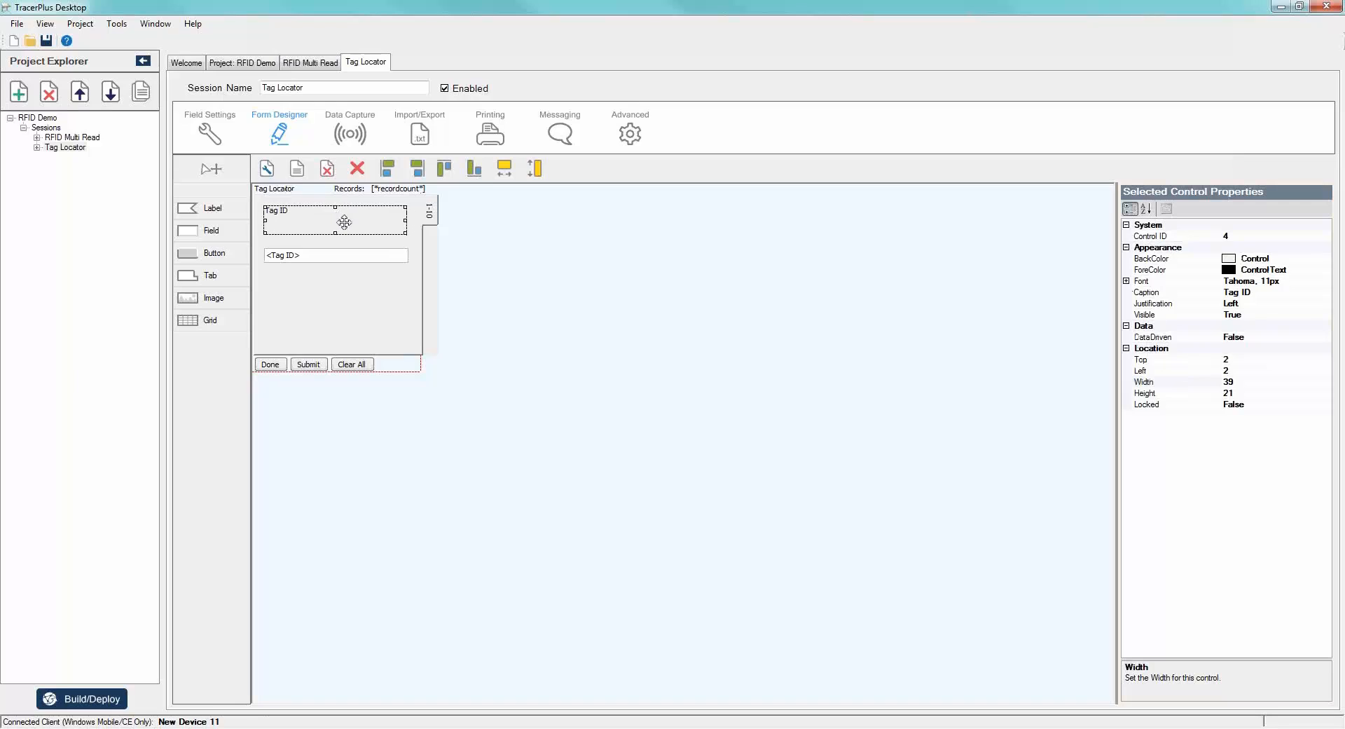
Set the label's caption to "Enter Tag ID below and click the Locate button to locate an asset." and move it closer to the field.
click(1262, 302)
click(1261, 292)
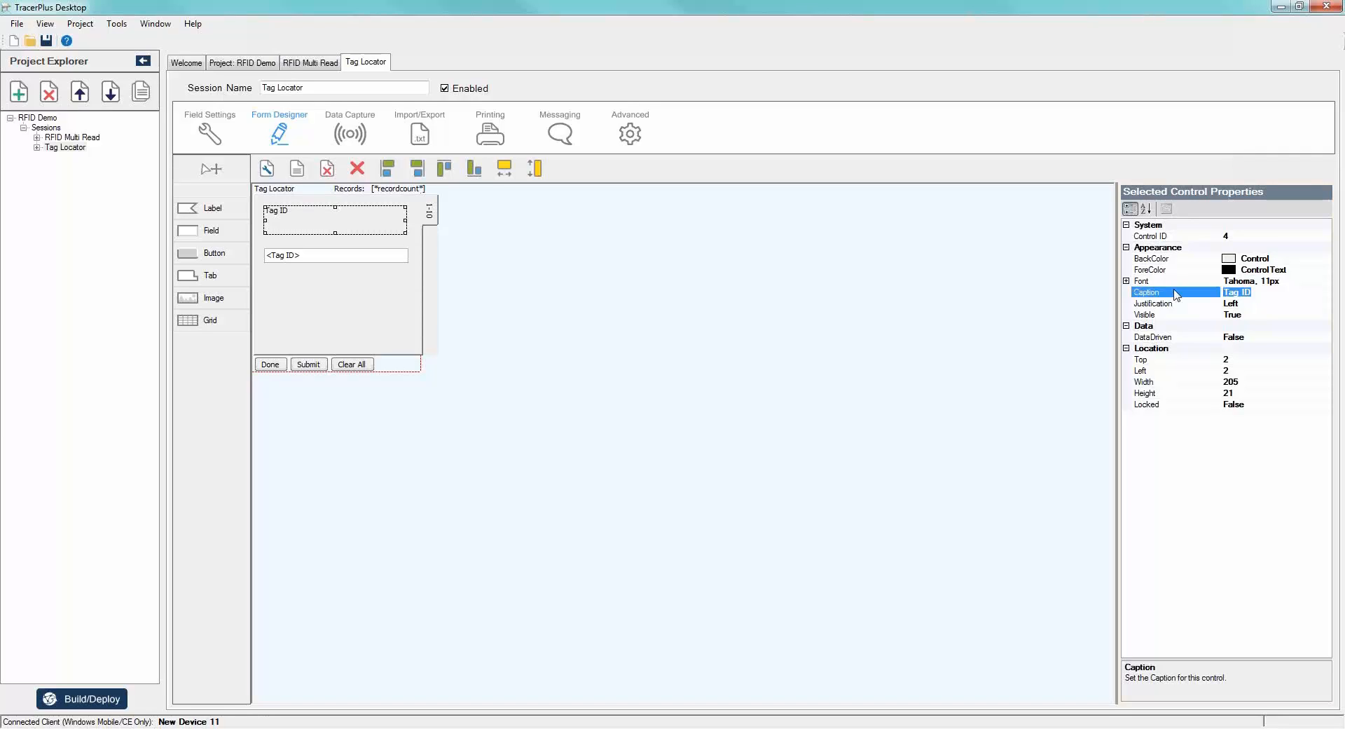
text(E)
text(nter )
text(Ta)
text(g ID below and click the Locate)
text( button)
text( to locate an ass)
text(et.)
key(Tab)
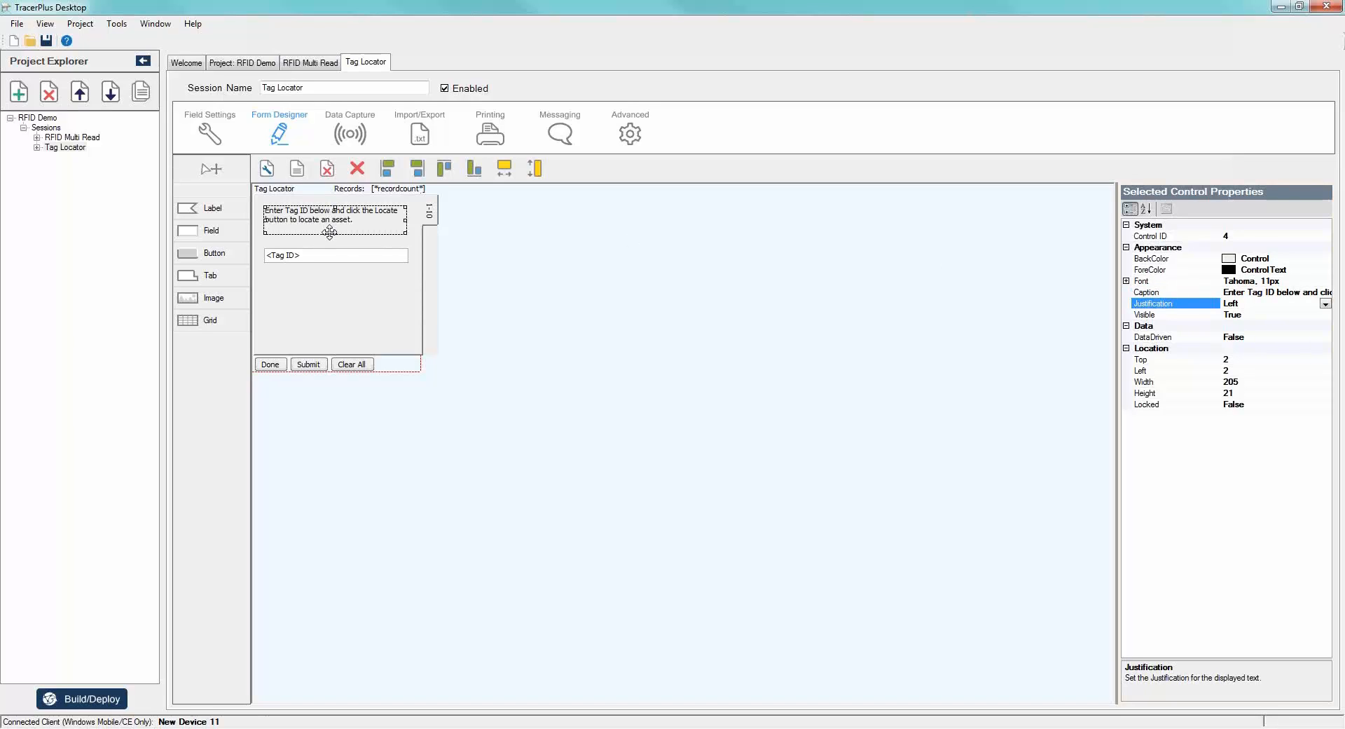
drag(335, 234, 334, 236)
click(426, 286)
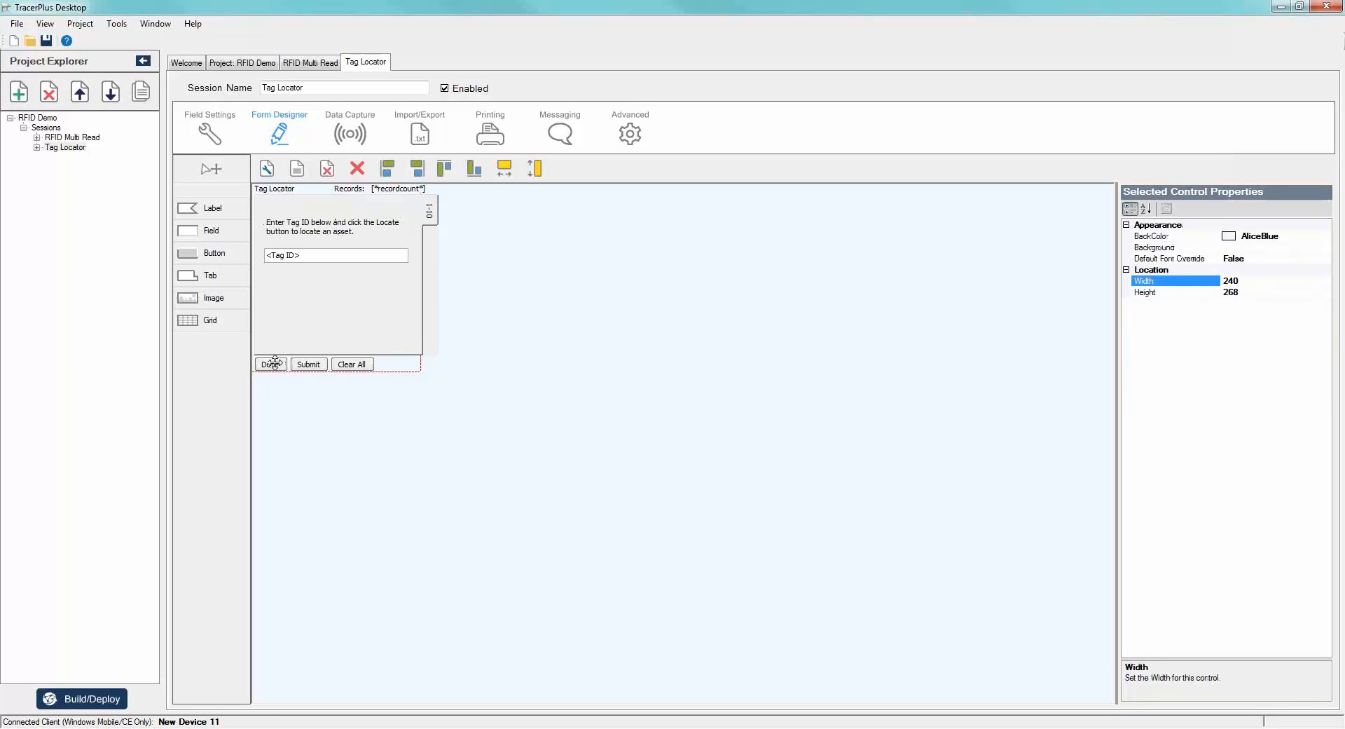
Delete the Submit and Clear All buttons from the Tag Locator form.
click(308, 364)
ctrl+click(352, 364)
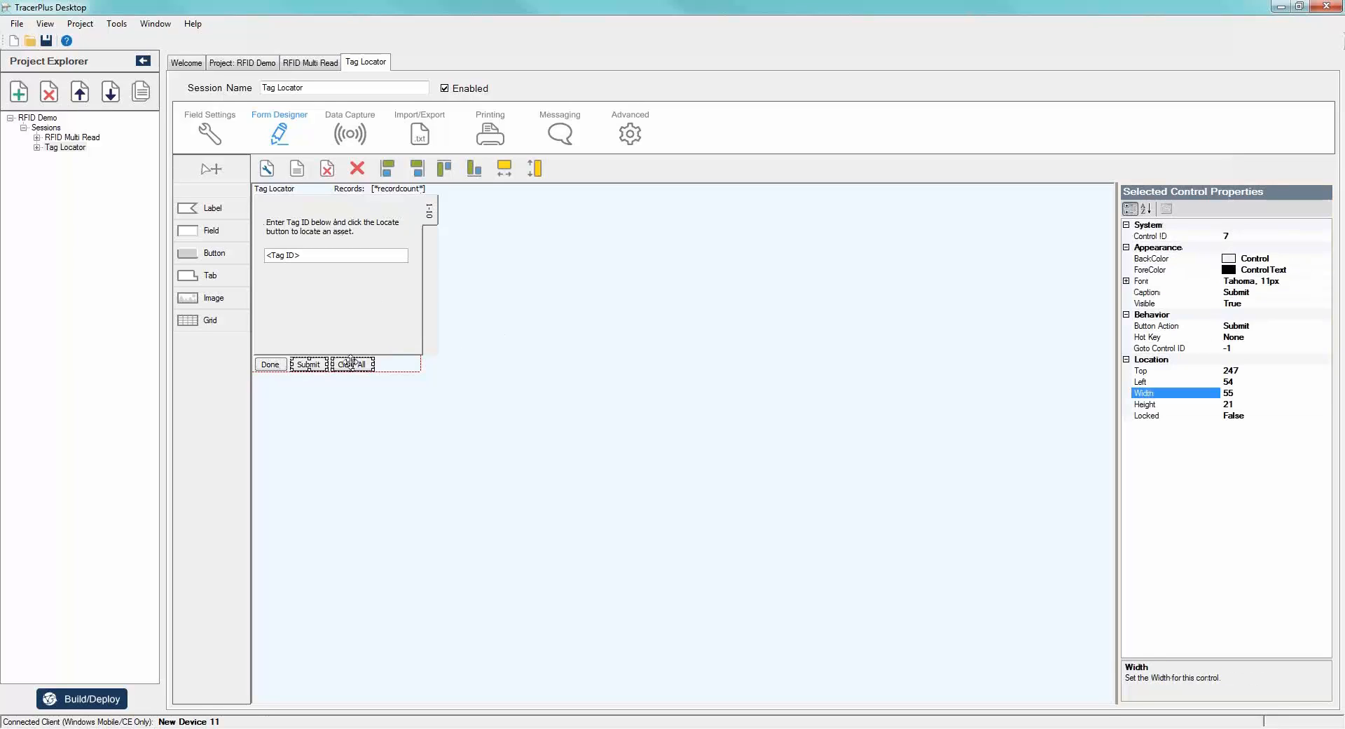
click(689, 414)
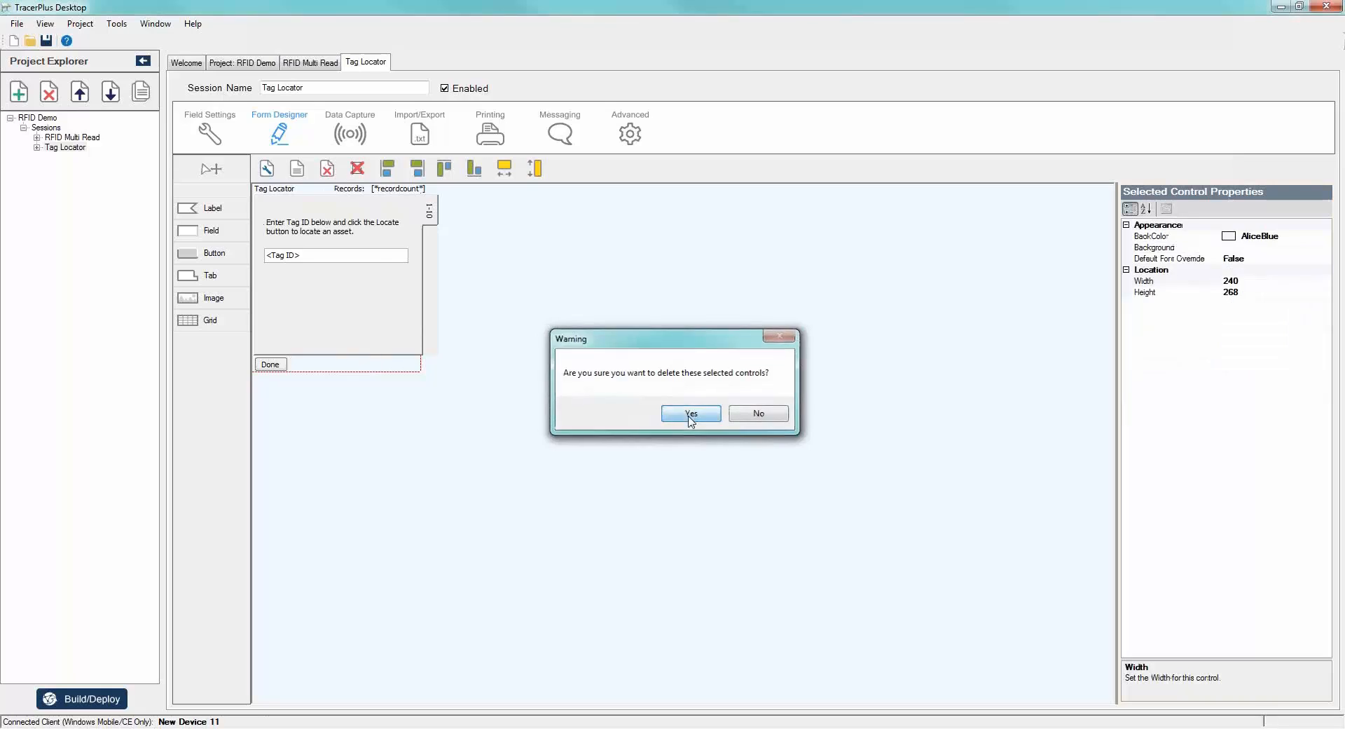
Set the Done button's Confirmation Prompt to False.
click(1295, 437)
click(1325, 438)
click(1247, 462)
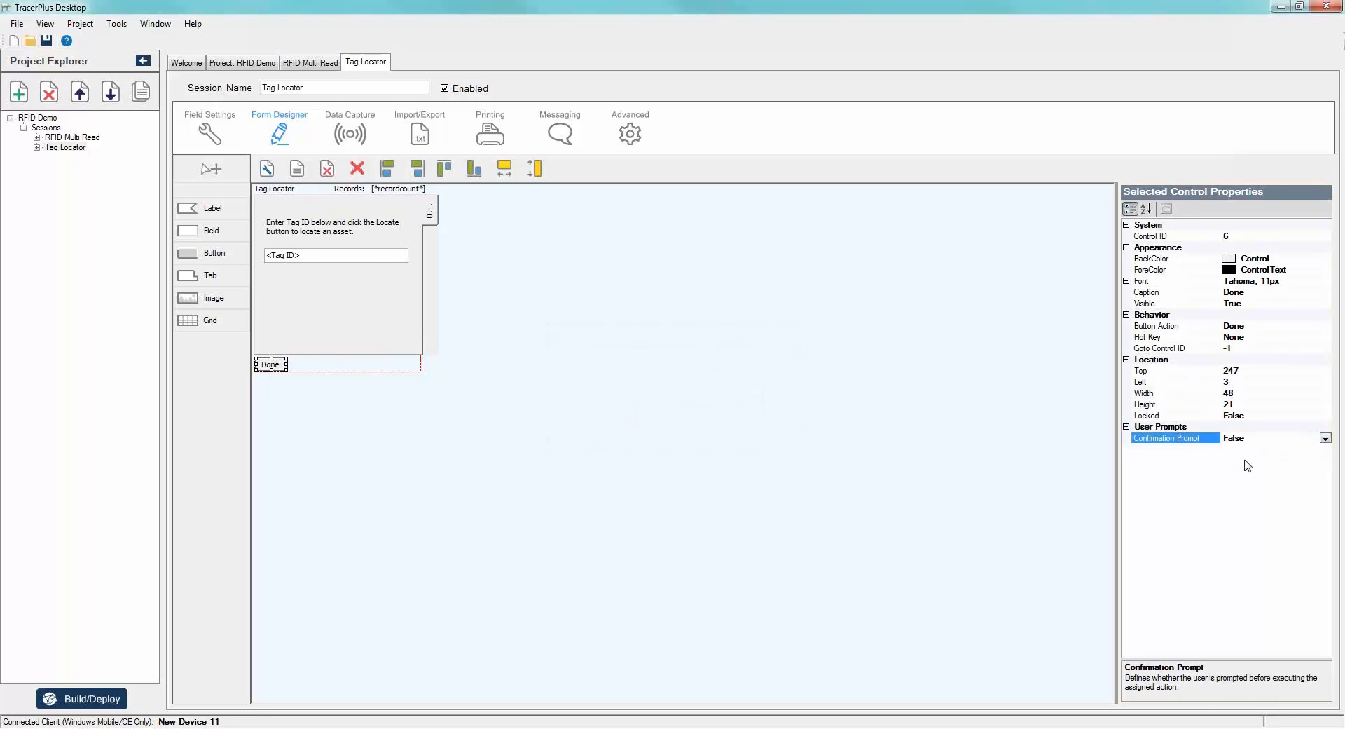
click(573, 363)
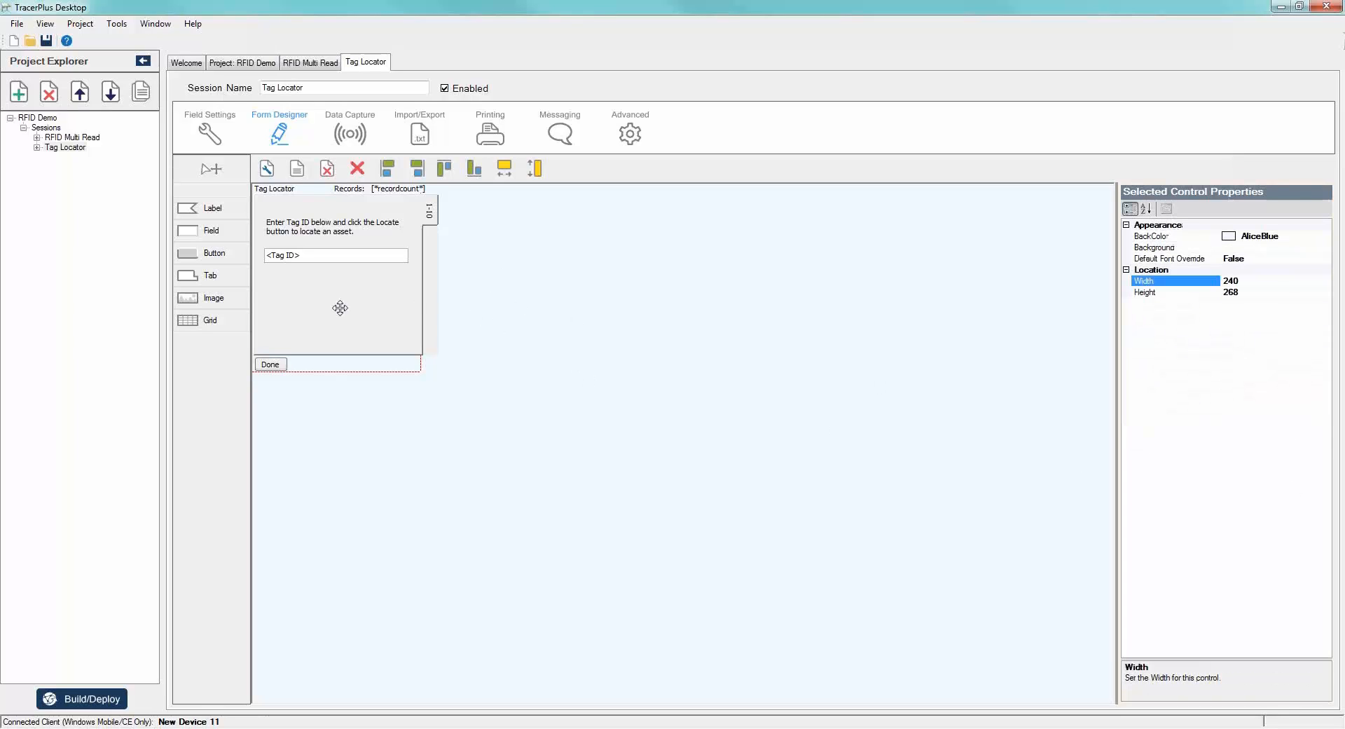
Add a button about 150 wide and 77 high below the Tag ID field and caption it LOCATE.
drag(218, 261, 392, 329)
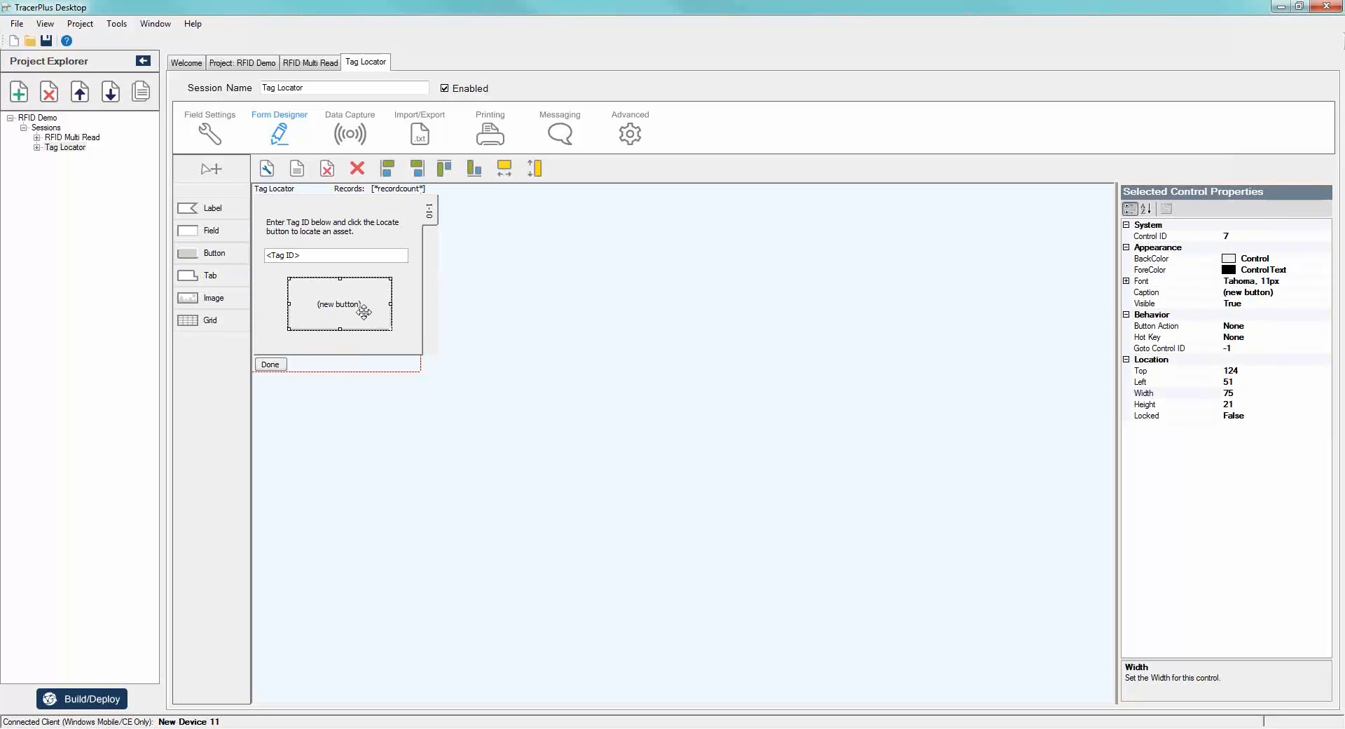
click(1288, 291)
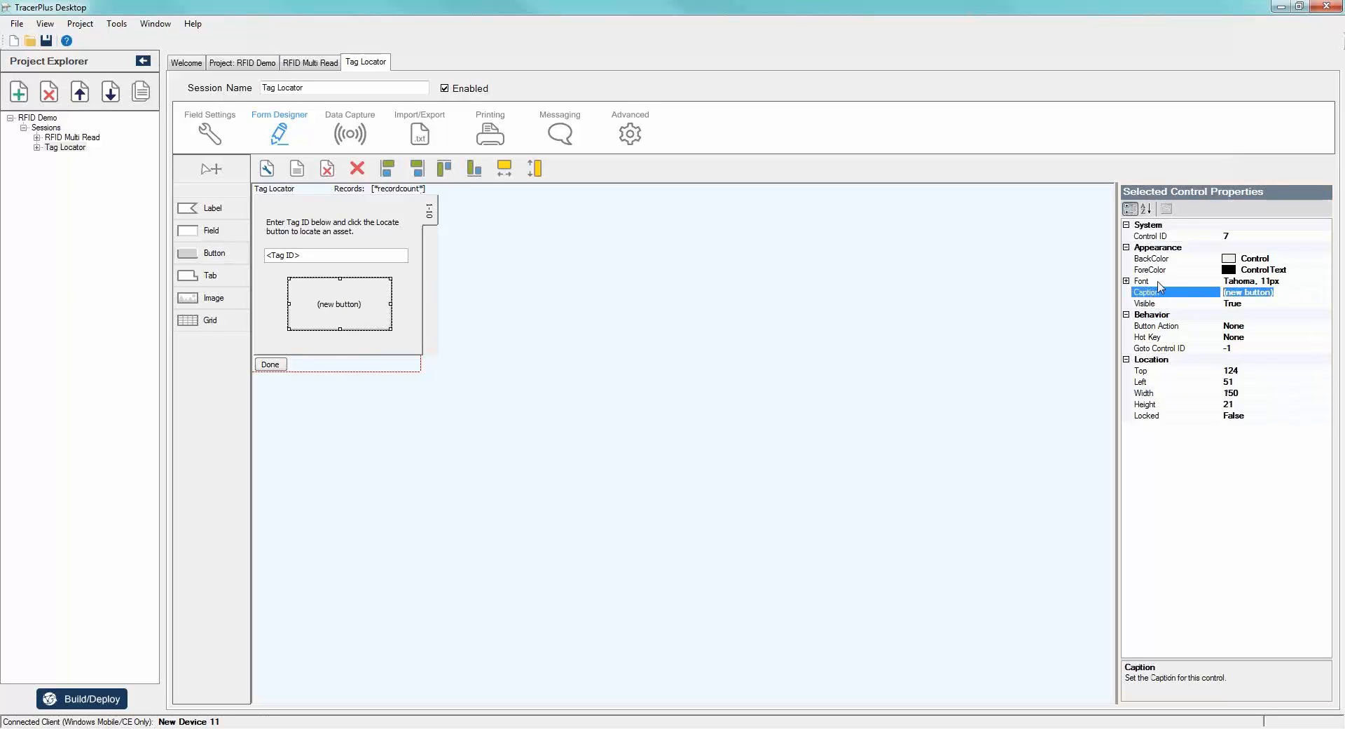
text(LOCATE)
key(Down)
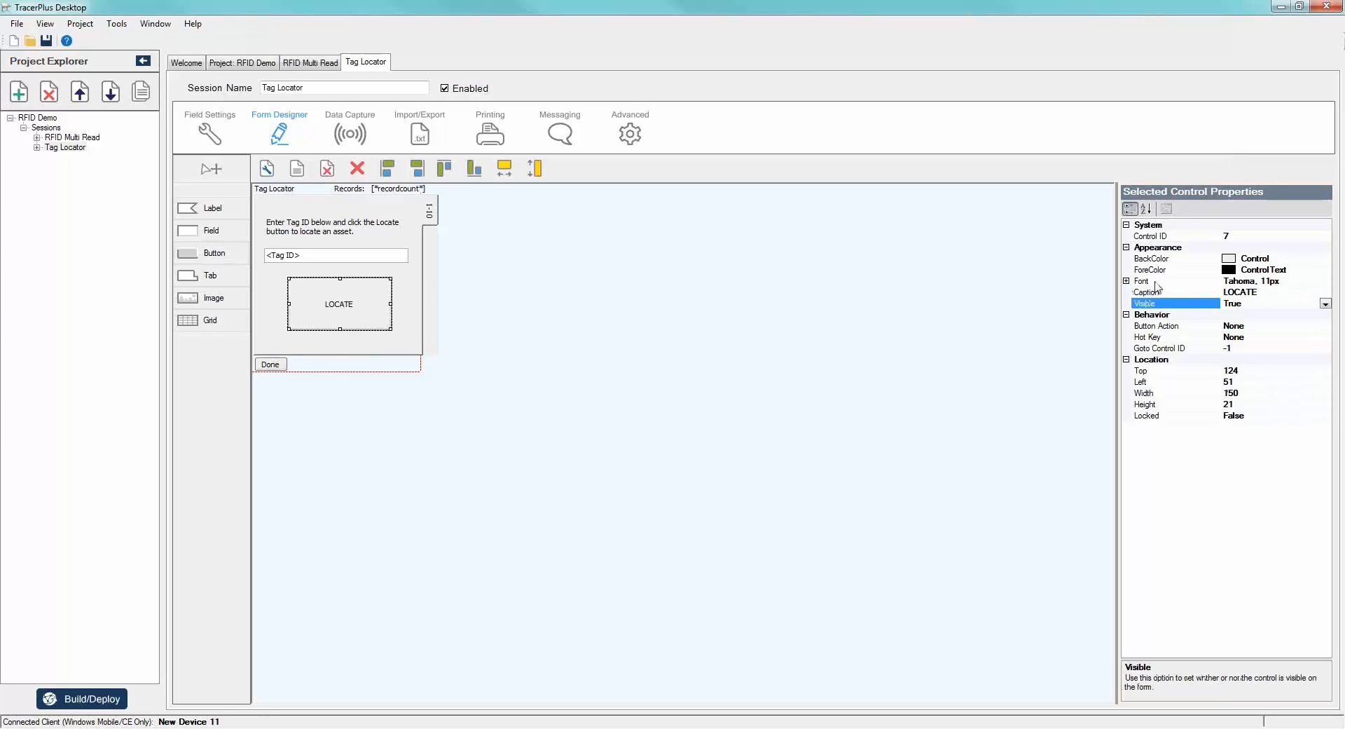
Set the LOCATE button's font size to 20 and make it bold.
click(1128, 281)
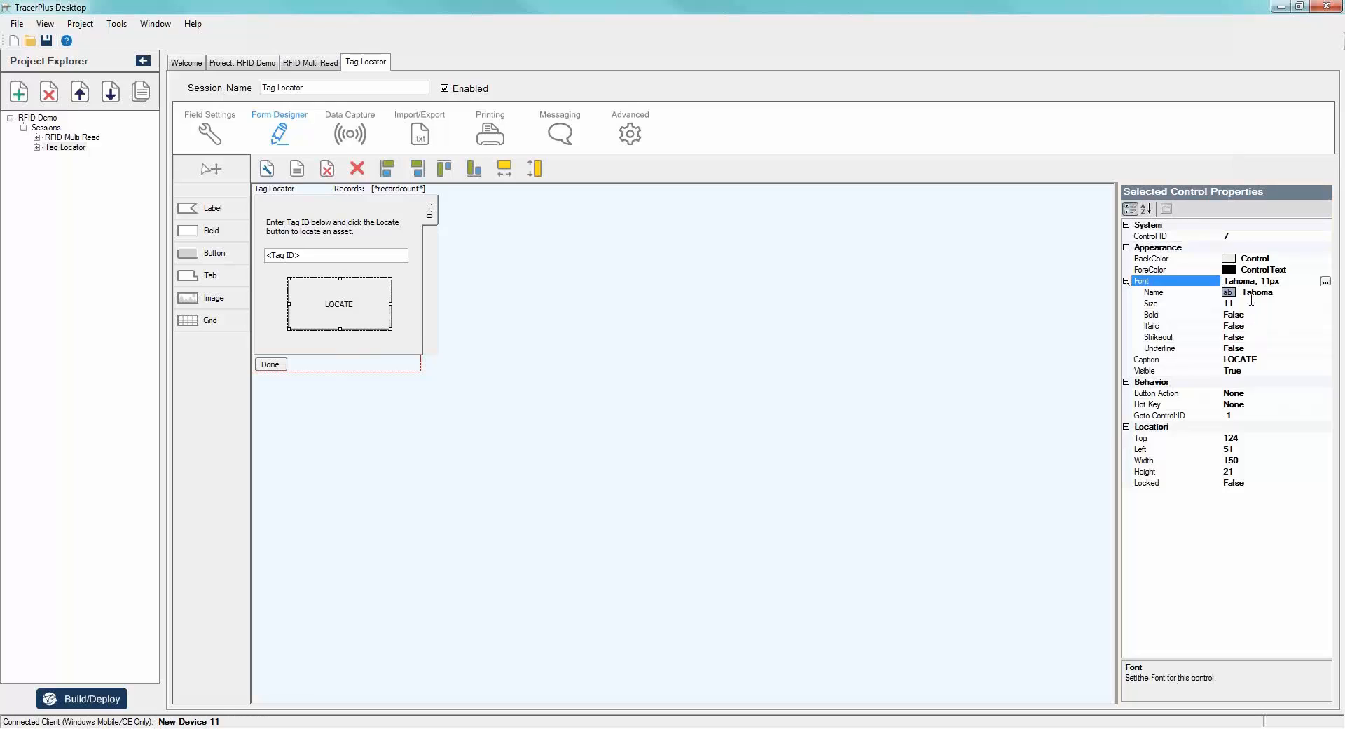
drag(1252, 304, 1148, 293)
text(20)
key(Return)
key(Down)
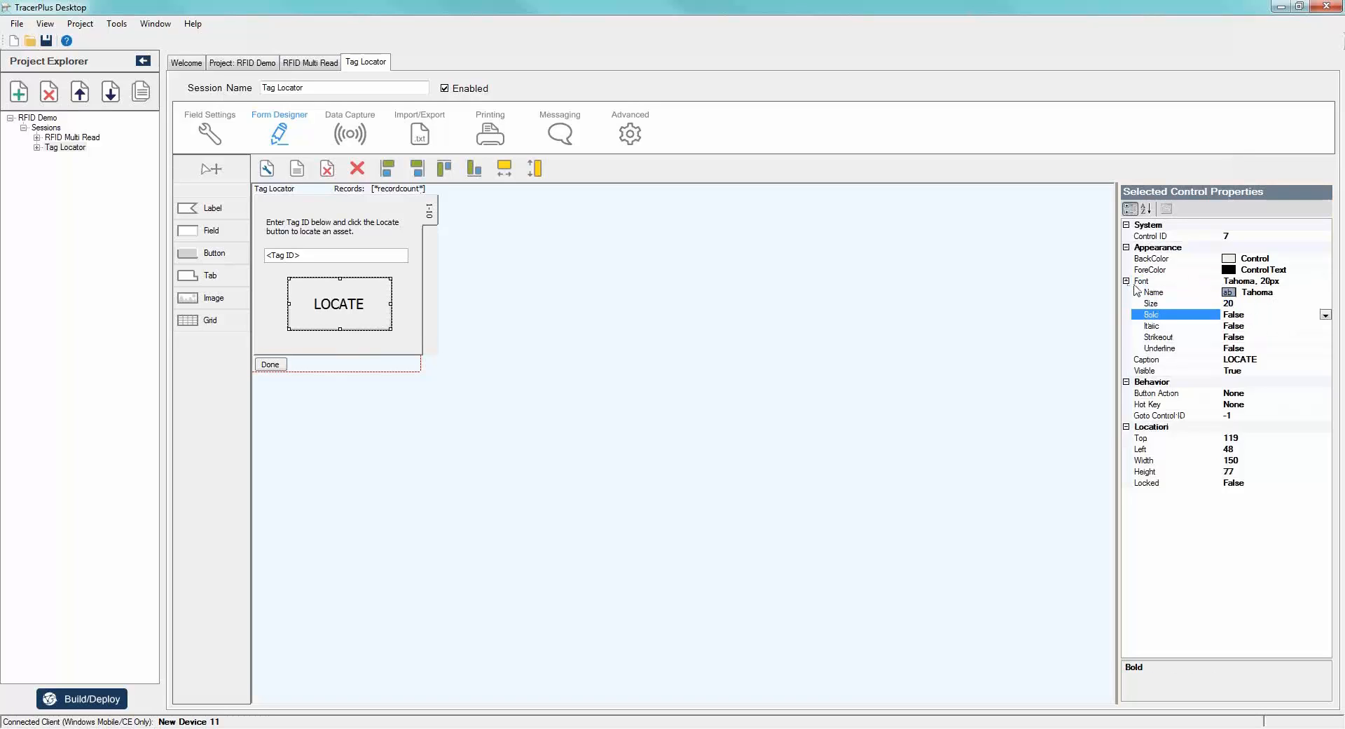
click(1325, 314)
click(1248, 329)
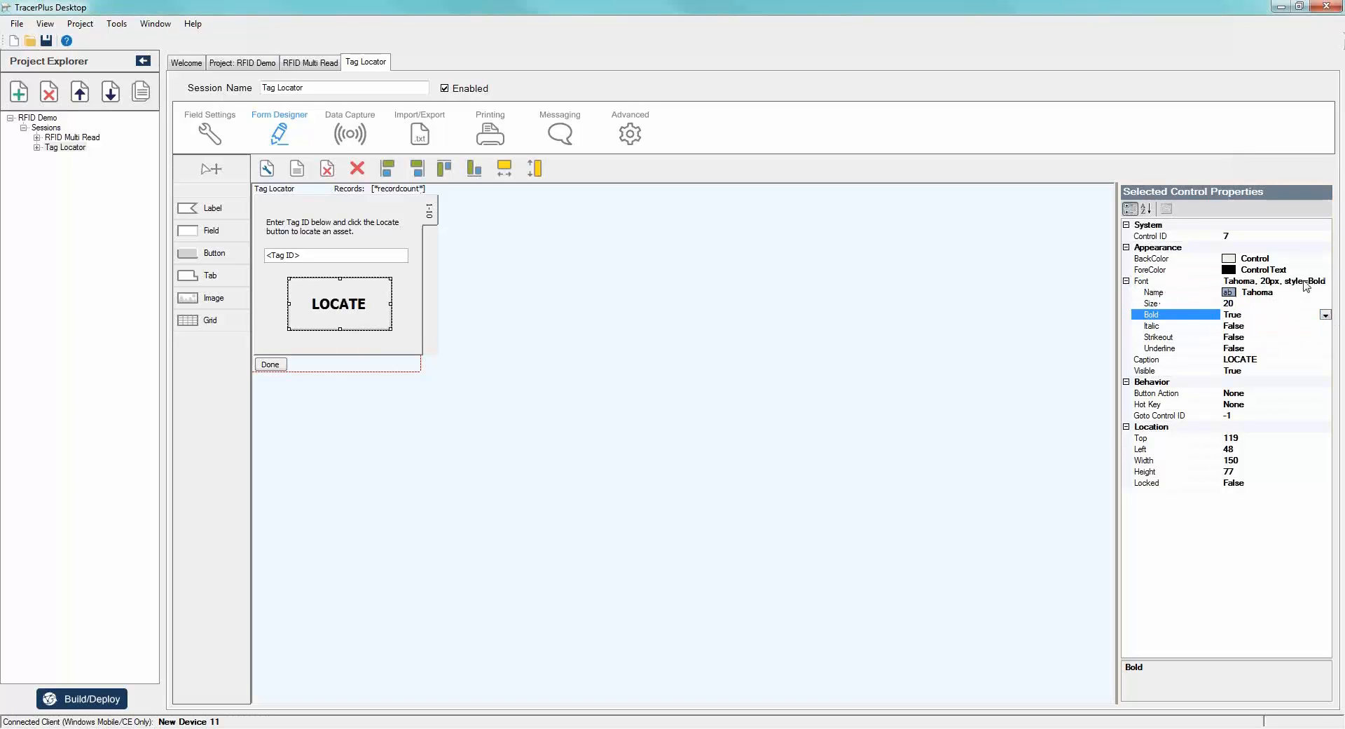
Set the LOCATE button's background color to the web color DodgerBlue.
click(1324, 260)
click(1323, 259)
click(1238, 273)
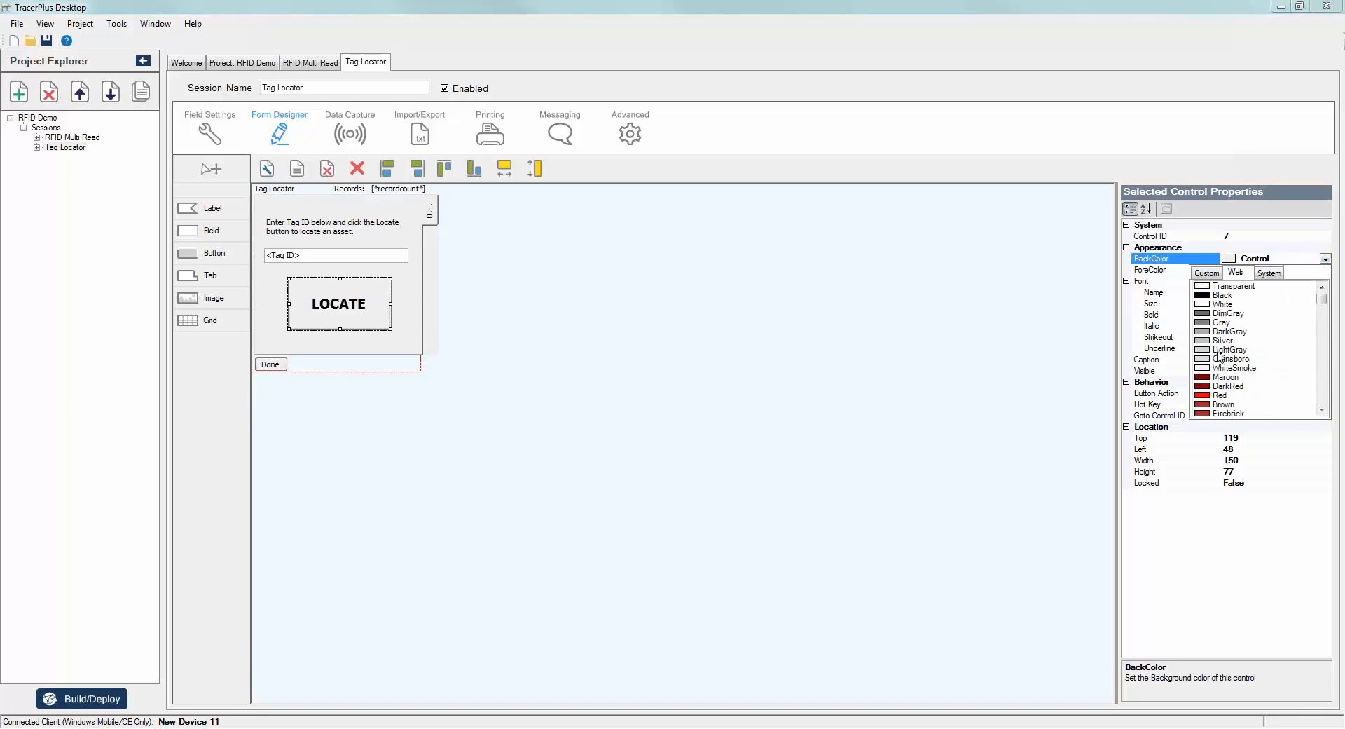
scroll(1221, 368, down, 10)
scroll(1221, 371, down, 19)
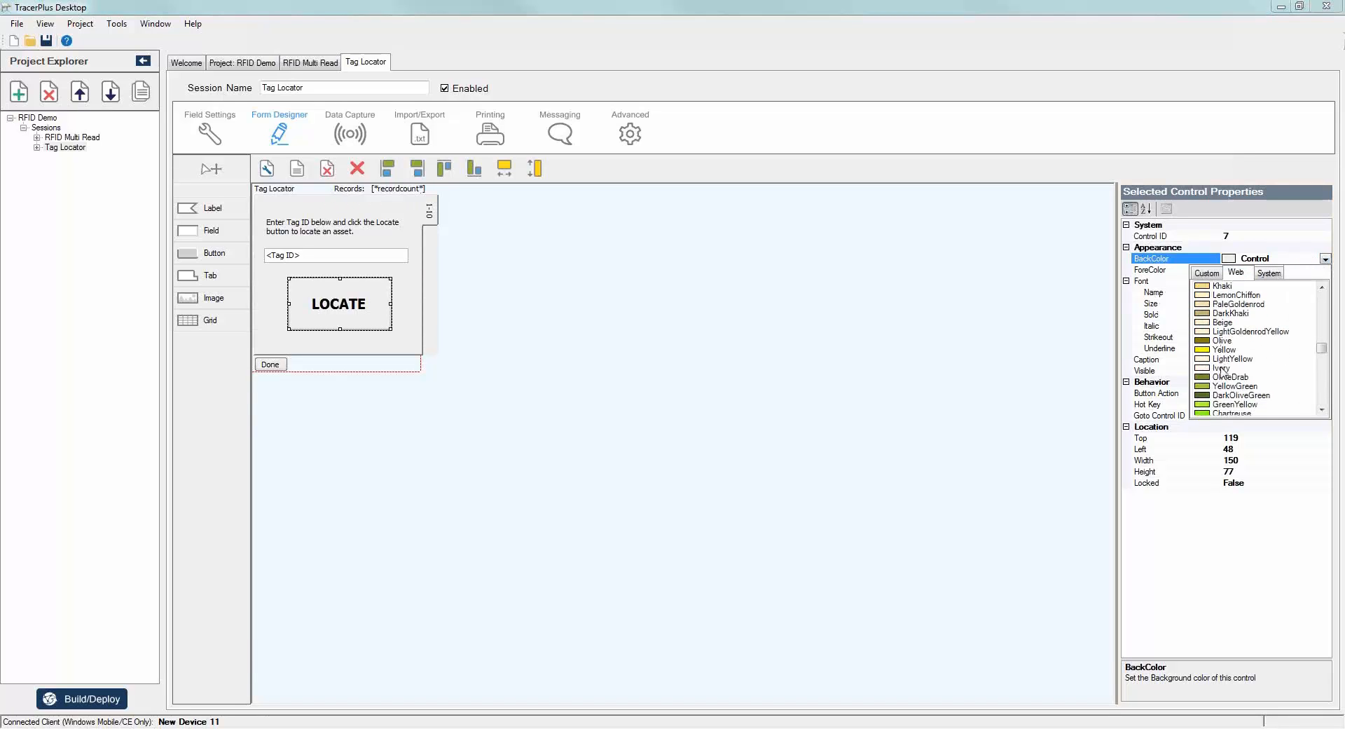
scroll(1222, 373, down, 3)
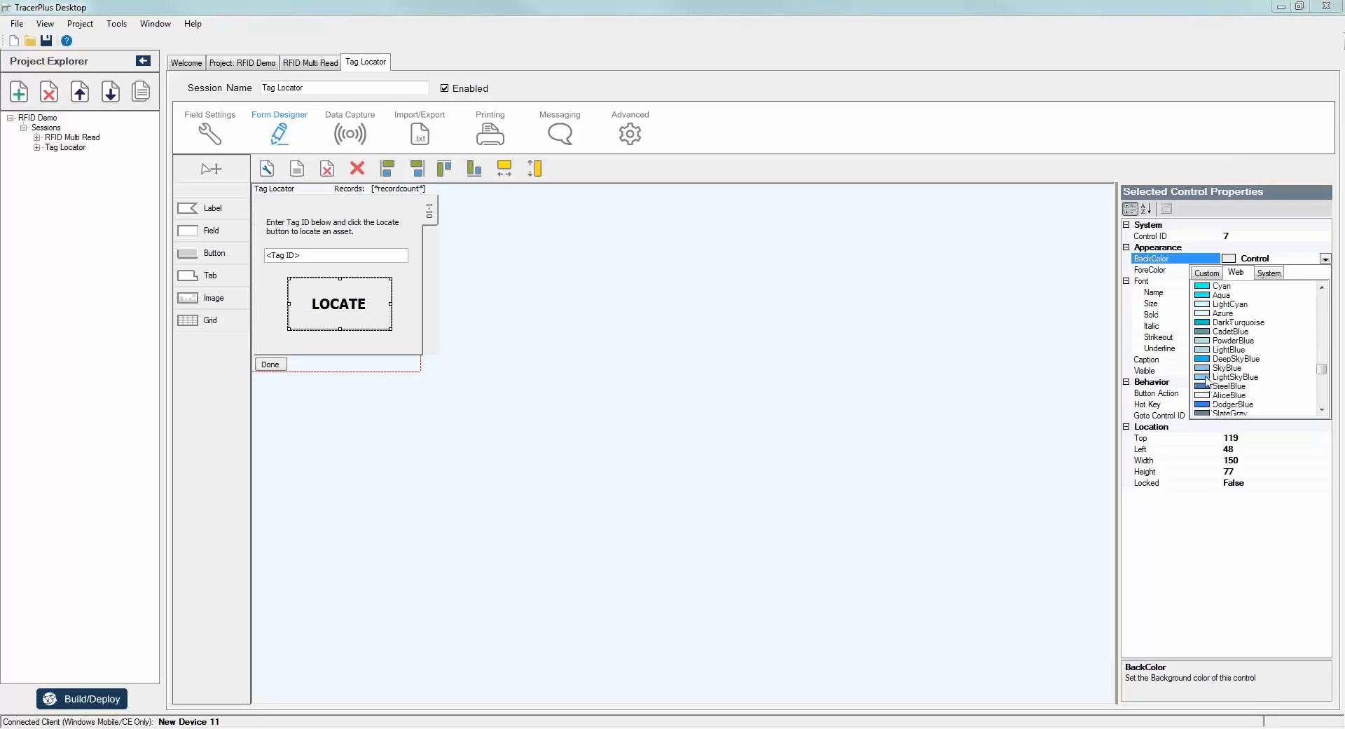
click(1203, 407)
Set the LOCATE button's text color to White.
click(1317, 270)
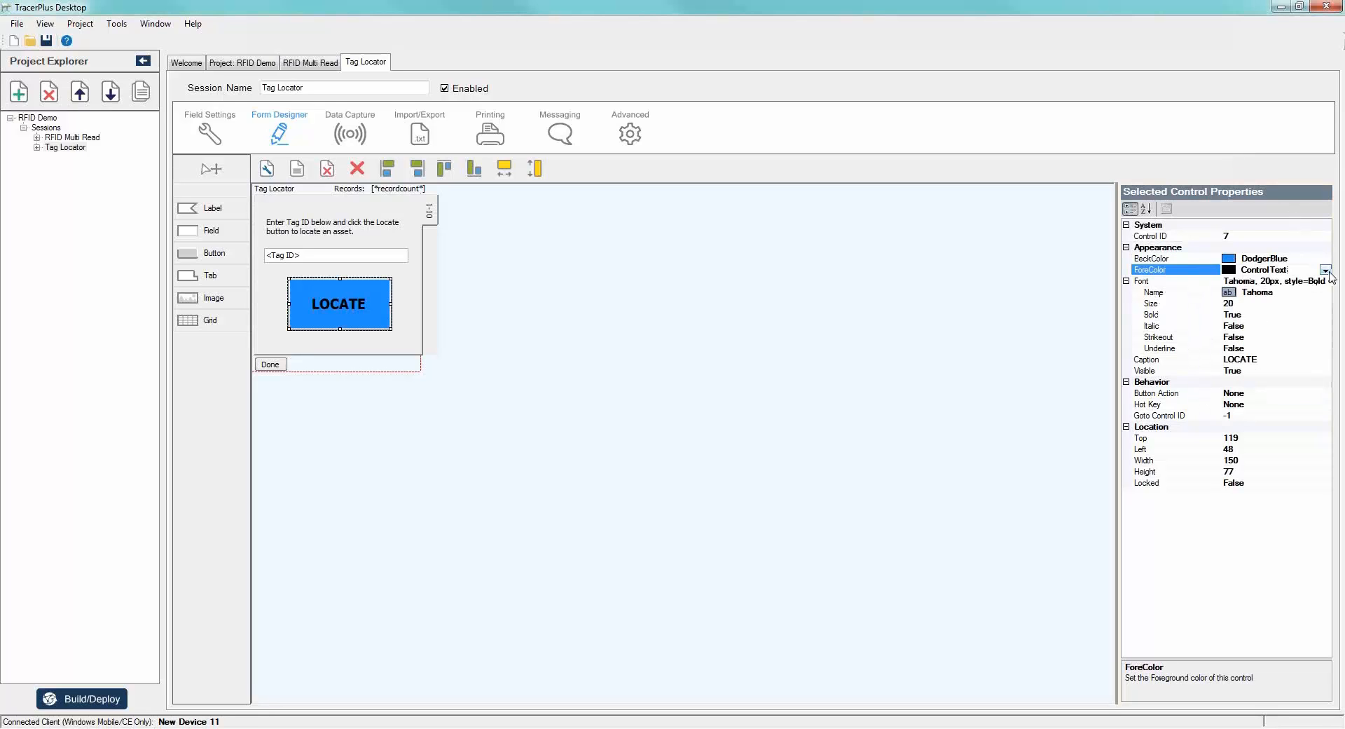
click(1325, 270)
click(1223, 315)
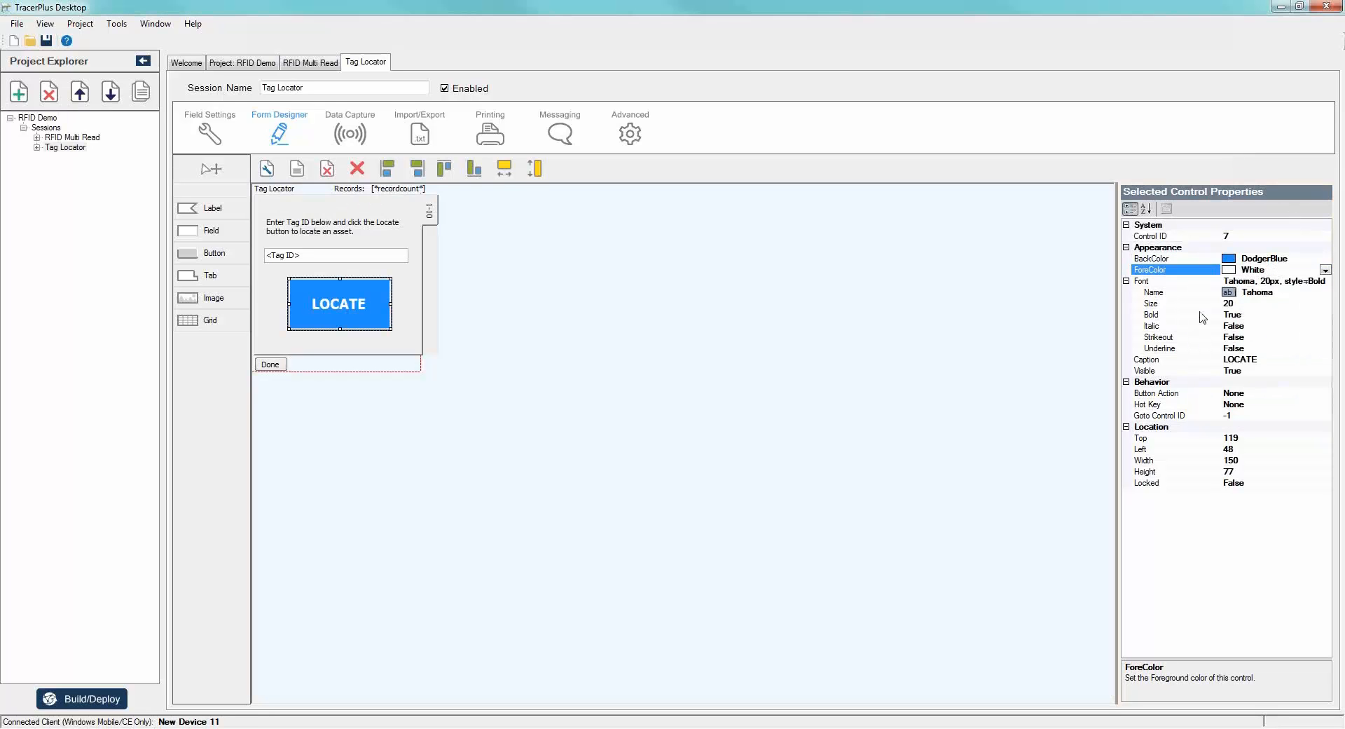
click(1057, 314)
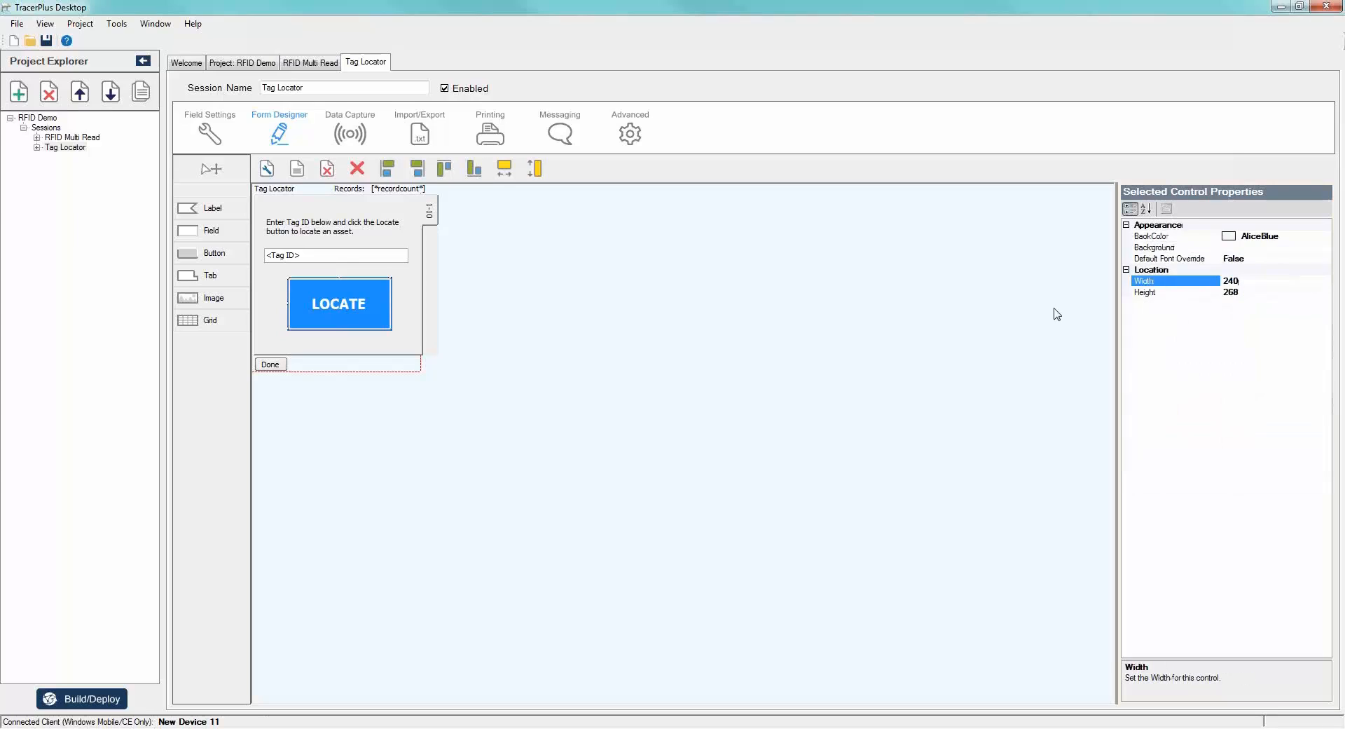
Assign the RFIDTagLocator action to the LOCATE button.
click(314, 301)
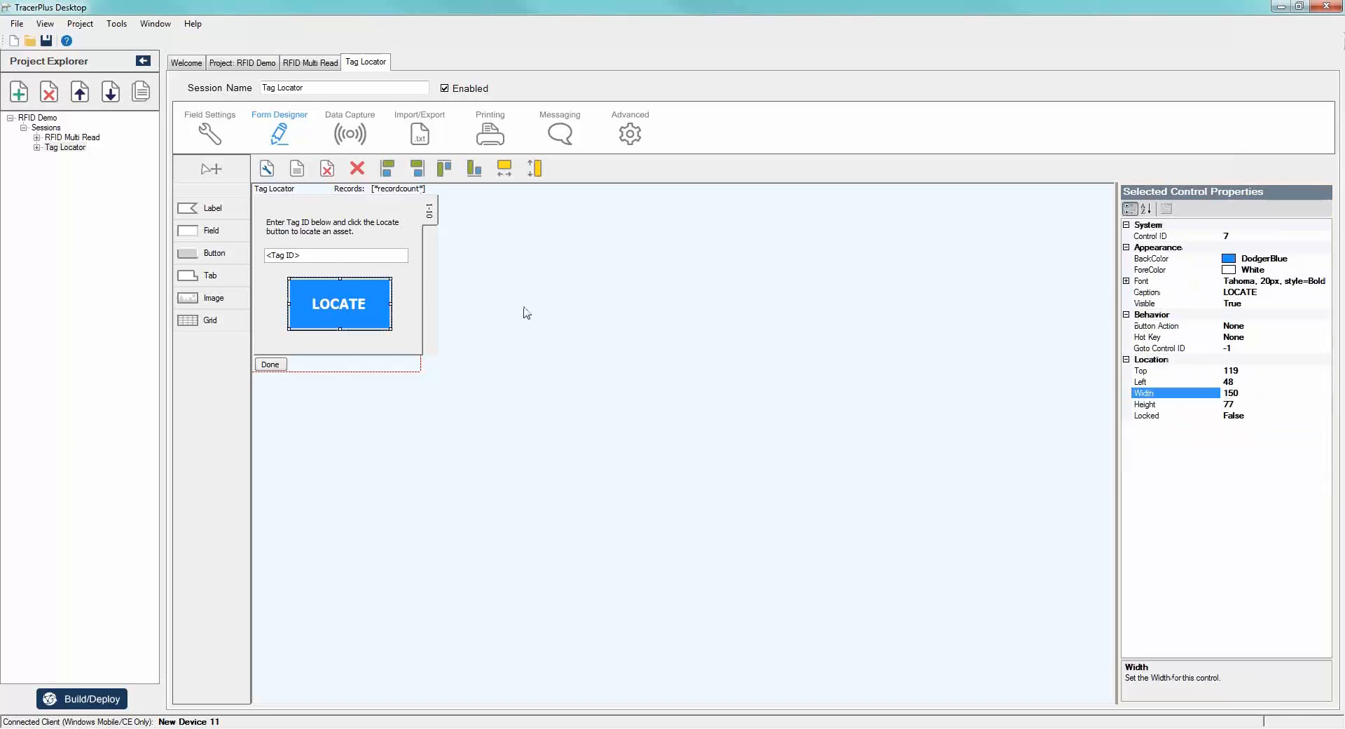
click(1323, 326)
click(1325, 326)
scroll(1294, 398, down, 5)
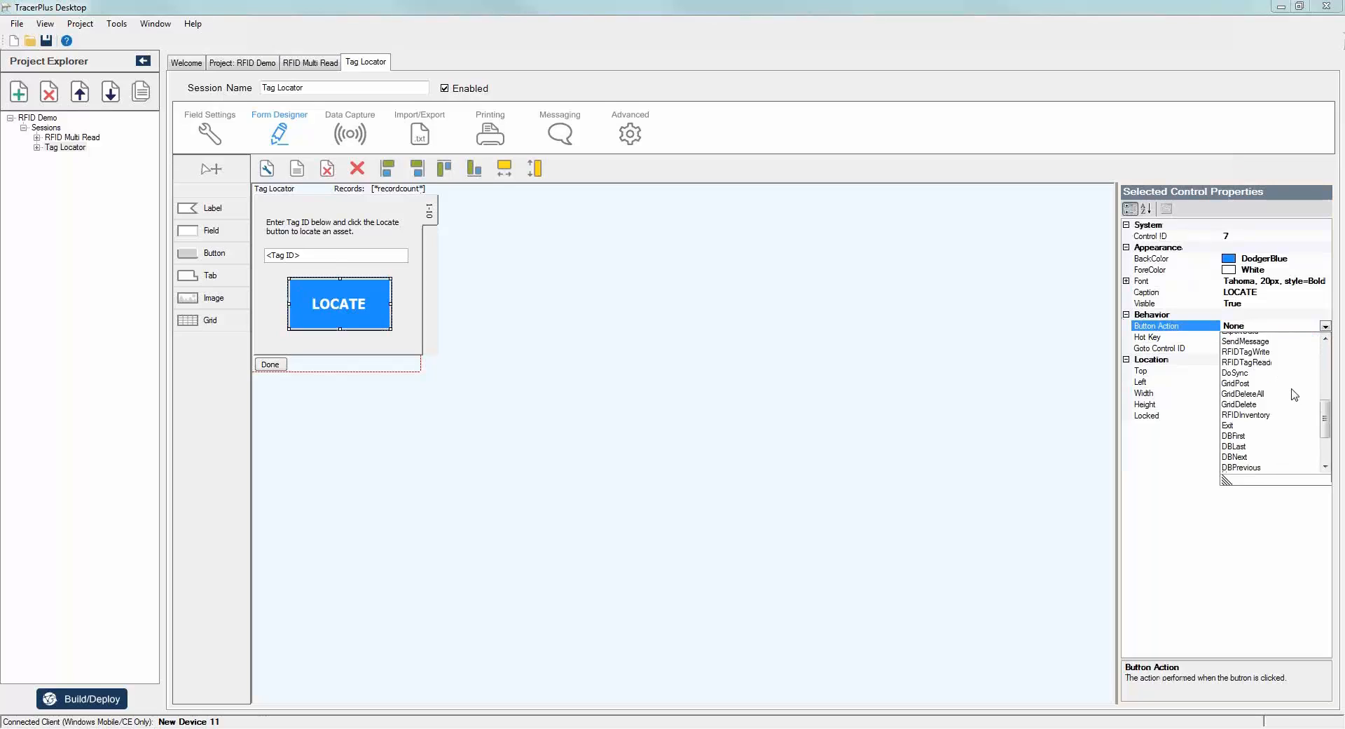
click(1272, 427)
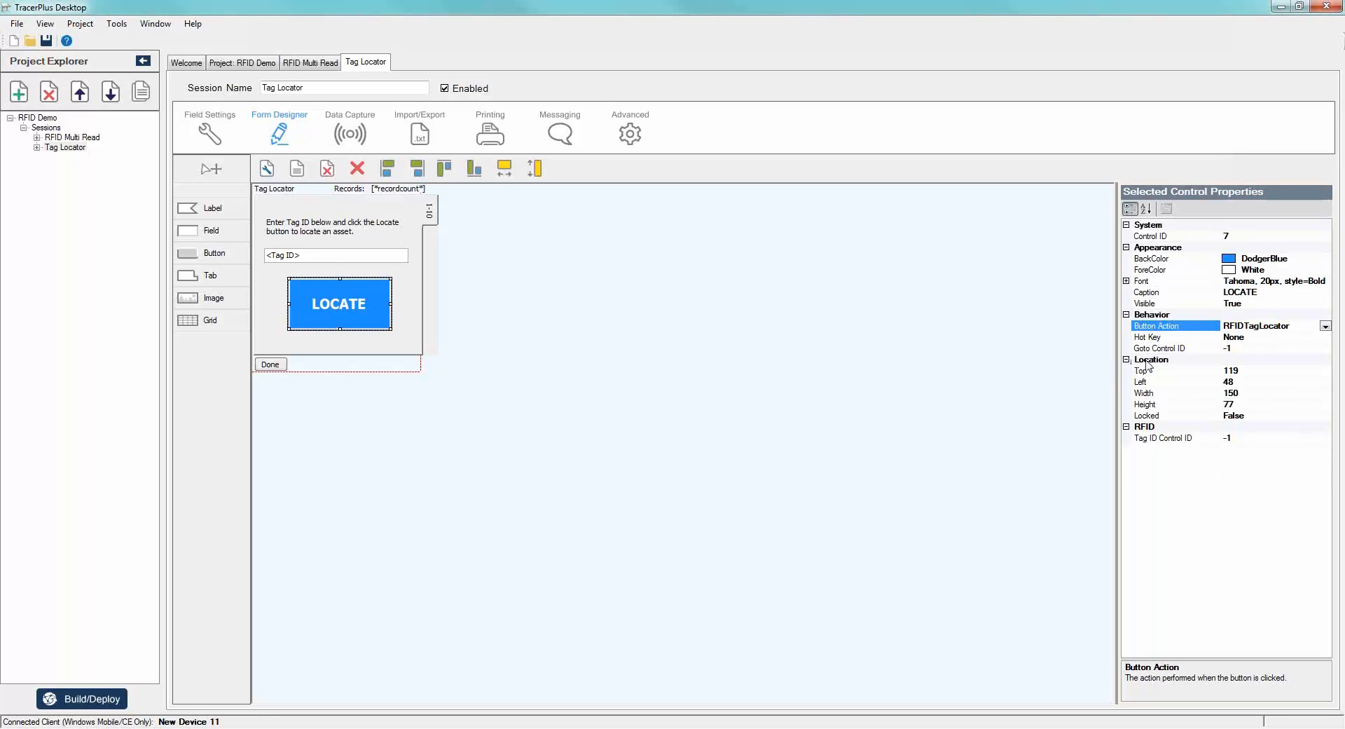
Link the LOCATE button's Tag ID Control ID to the Tag ID field by its control ID, 5.
click(1168, 438)
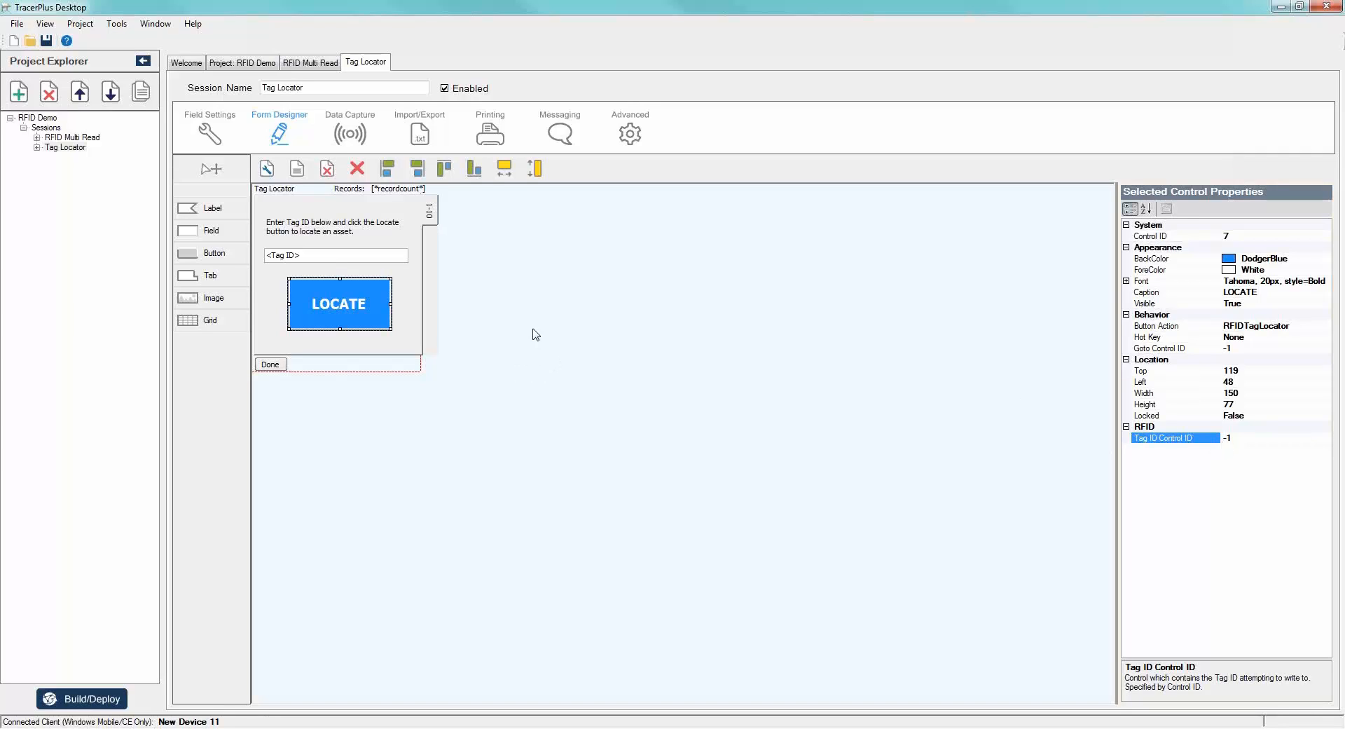
click(327, 254)
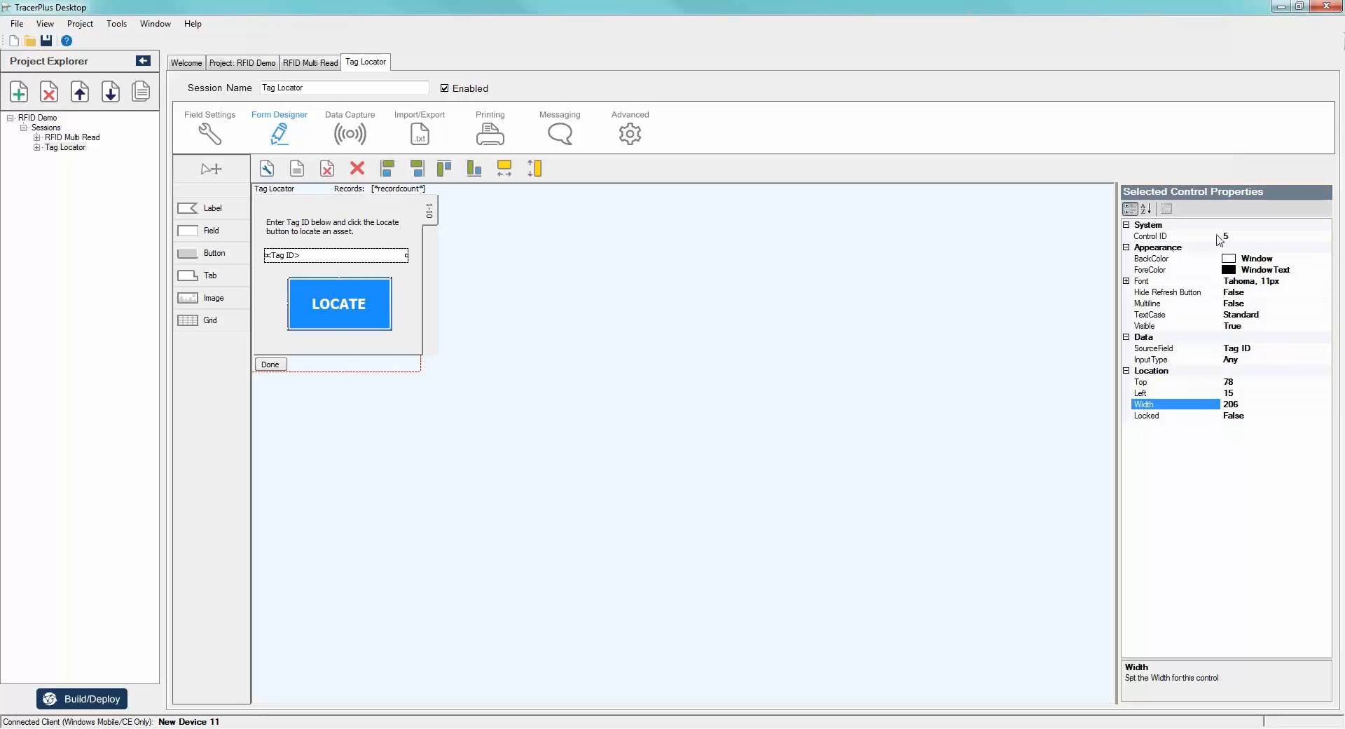
click(362, 321)
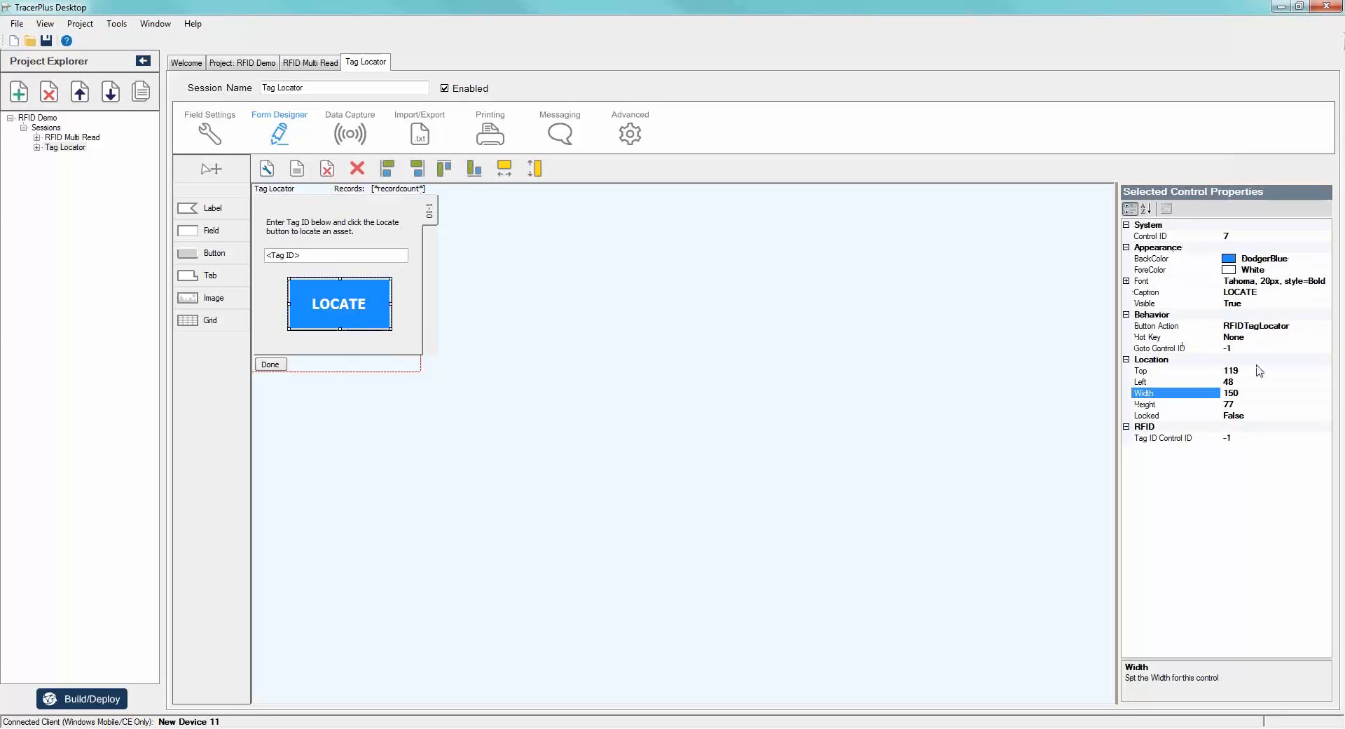
click(1259, 439)
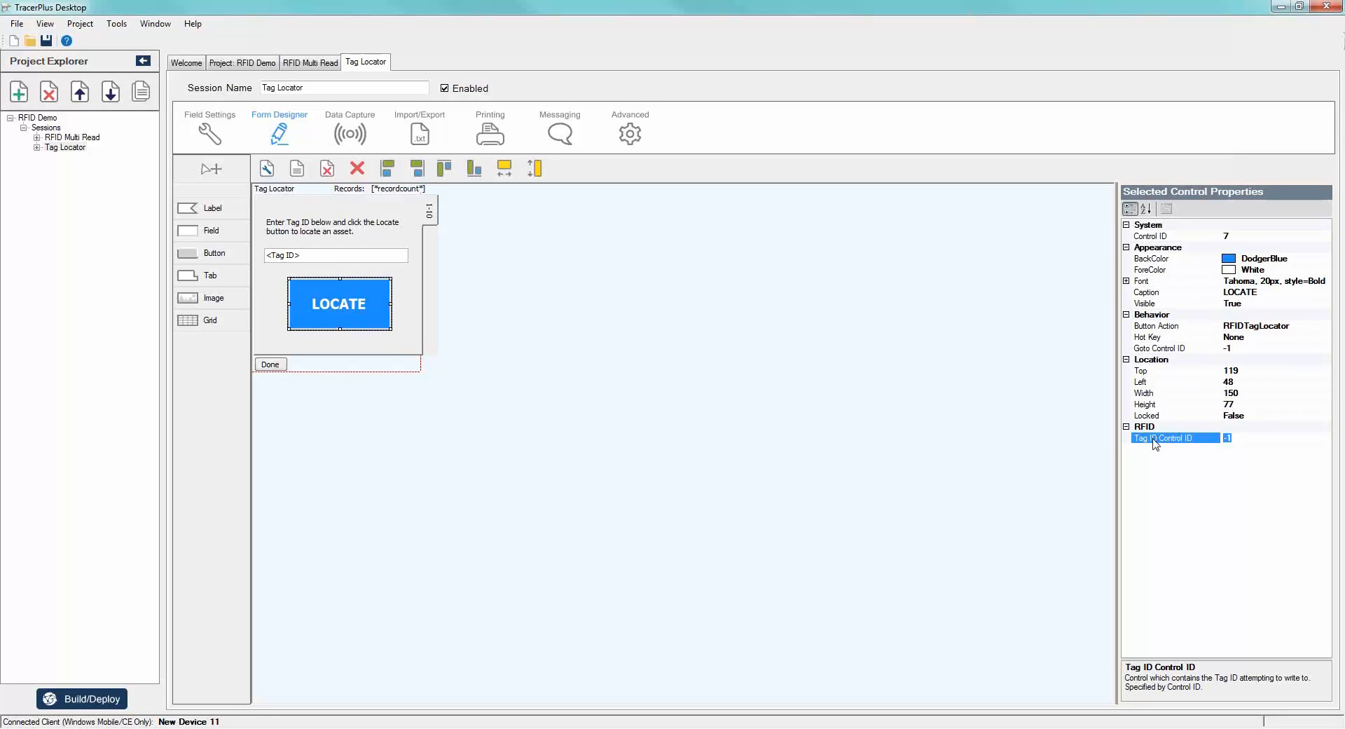
click(561, 503)
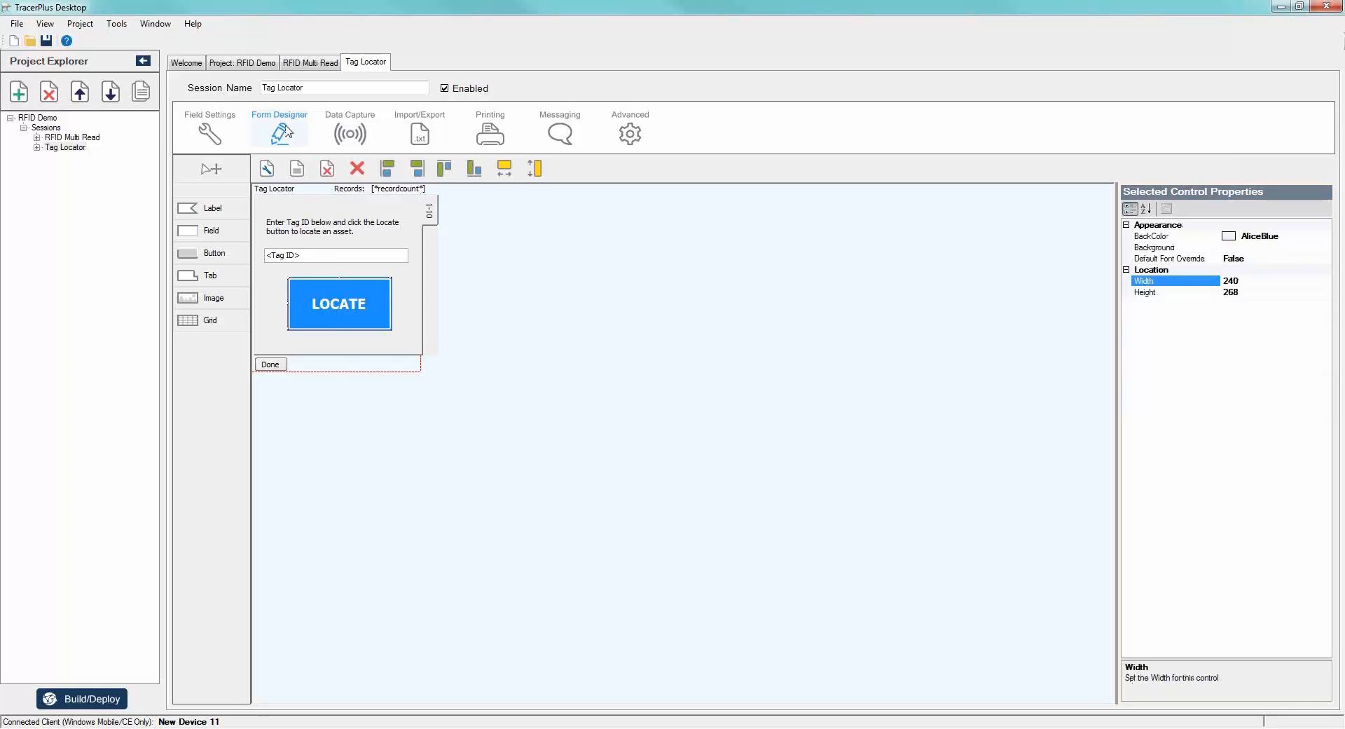
Enable the RFID scanner for the Tag Locator session and set its scan stop to TagRead.
click(350, 135)
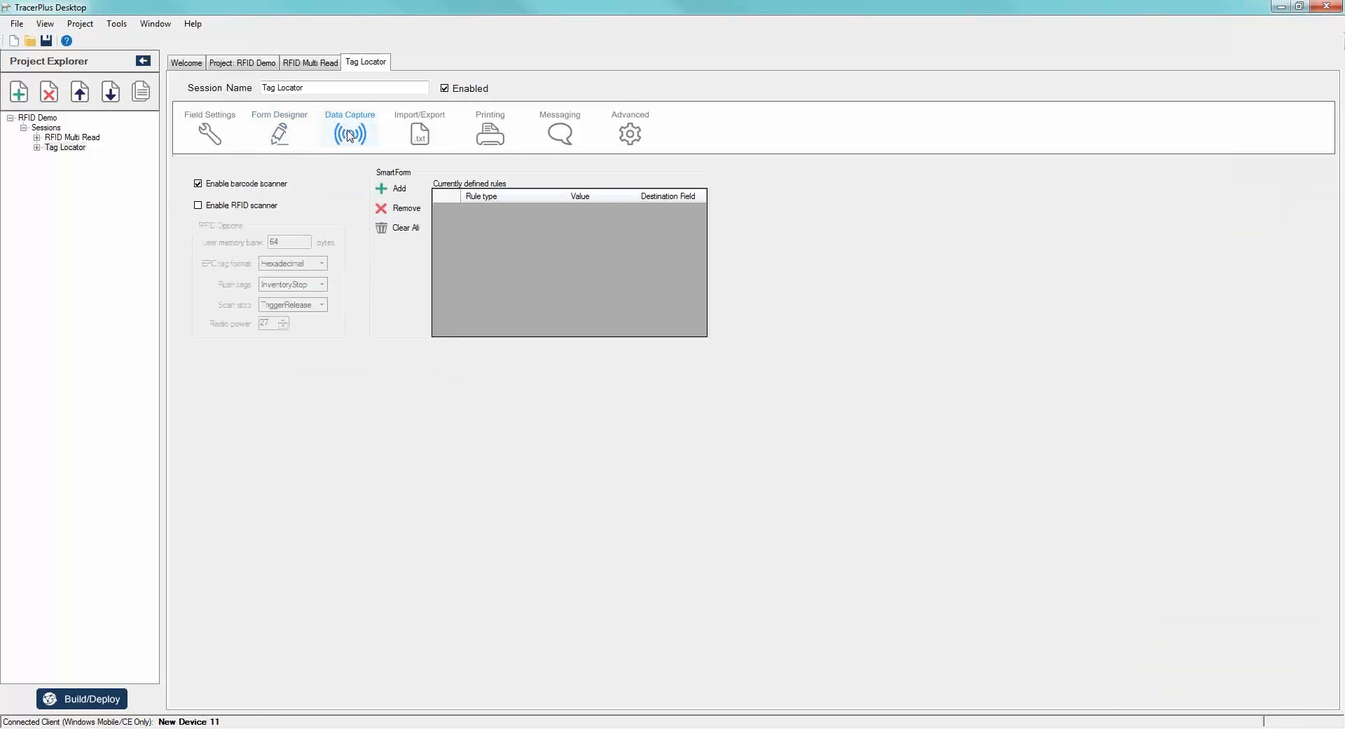
click(198, 206)
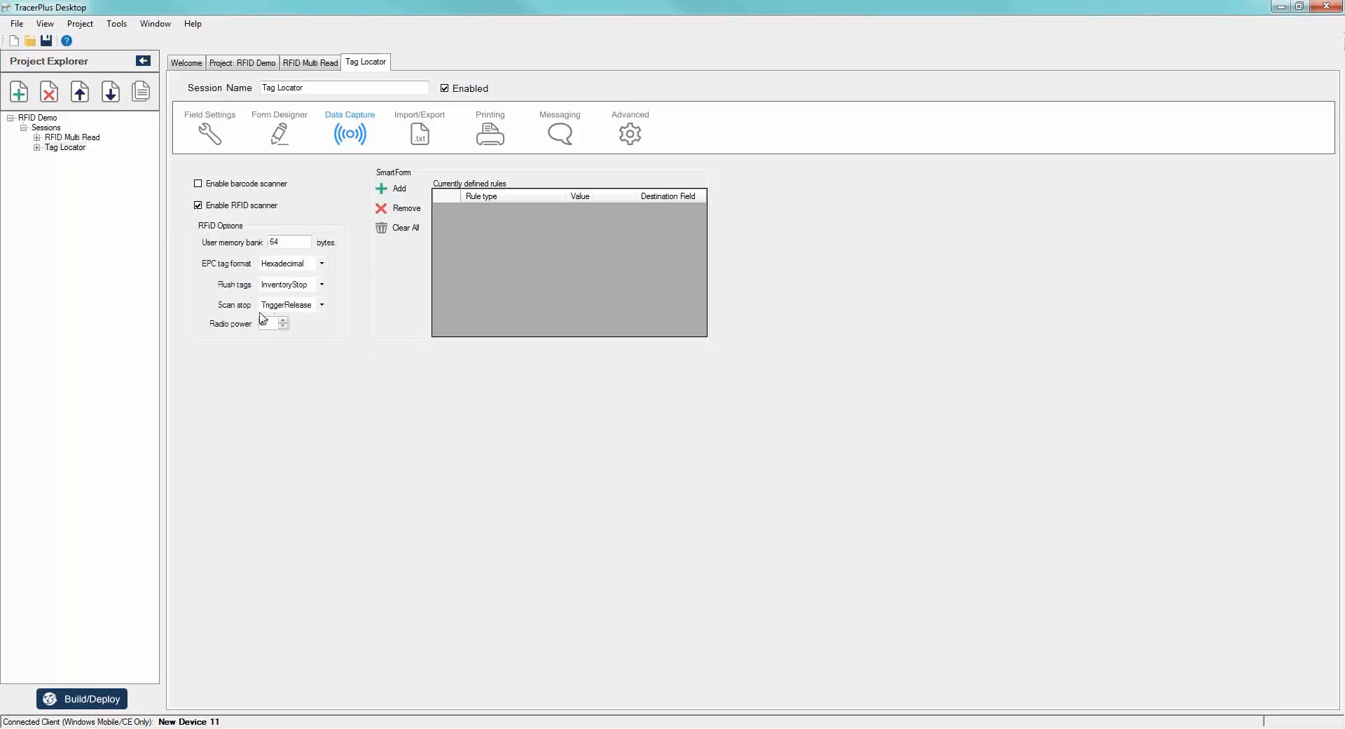
click(322, 307)
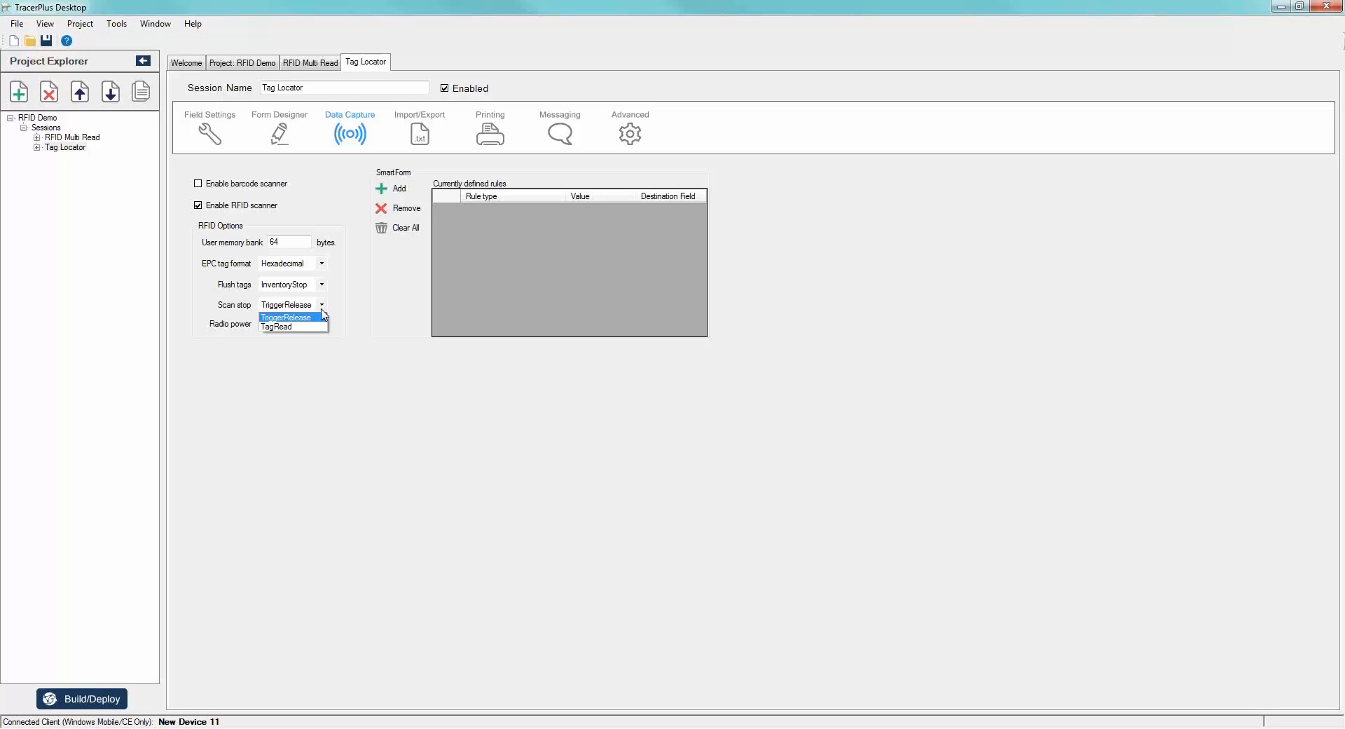
click(284, 327)
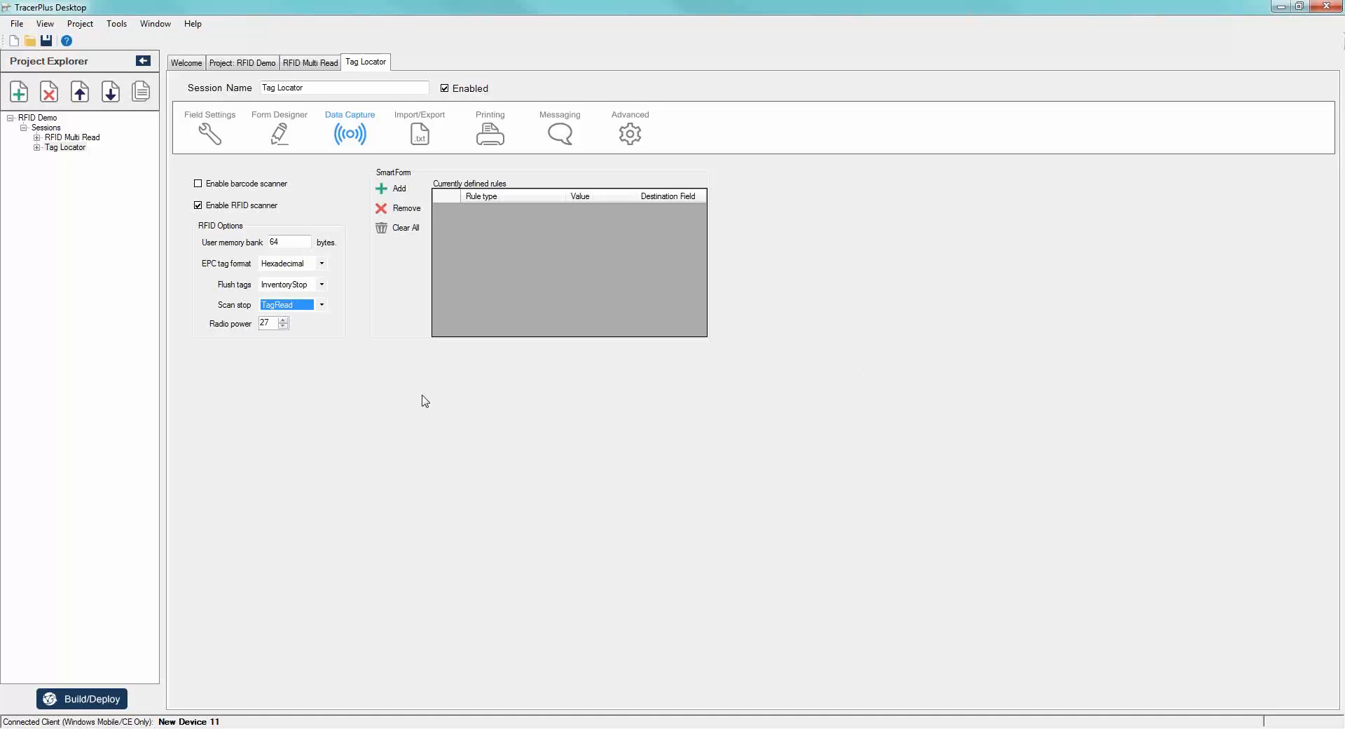
Add a SmartForm rule of type RFID Read Complete with Tag ID as its destination field.
click(394, 189)
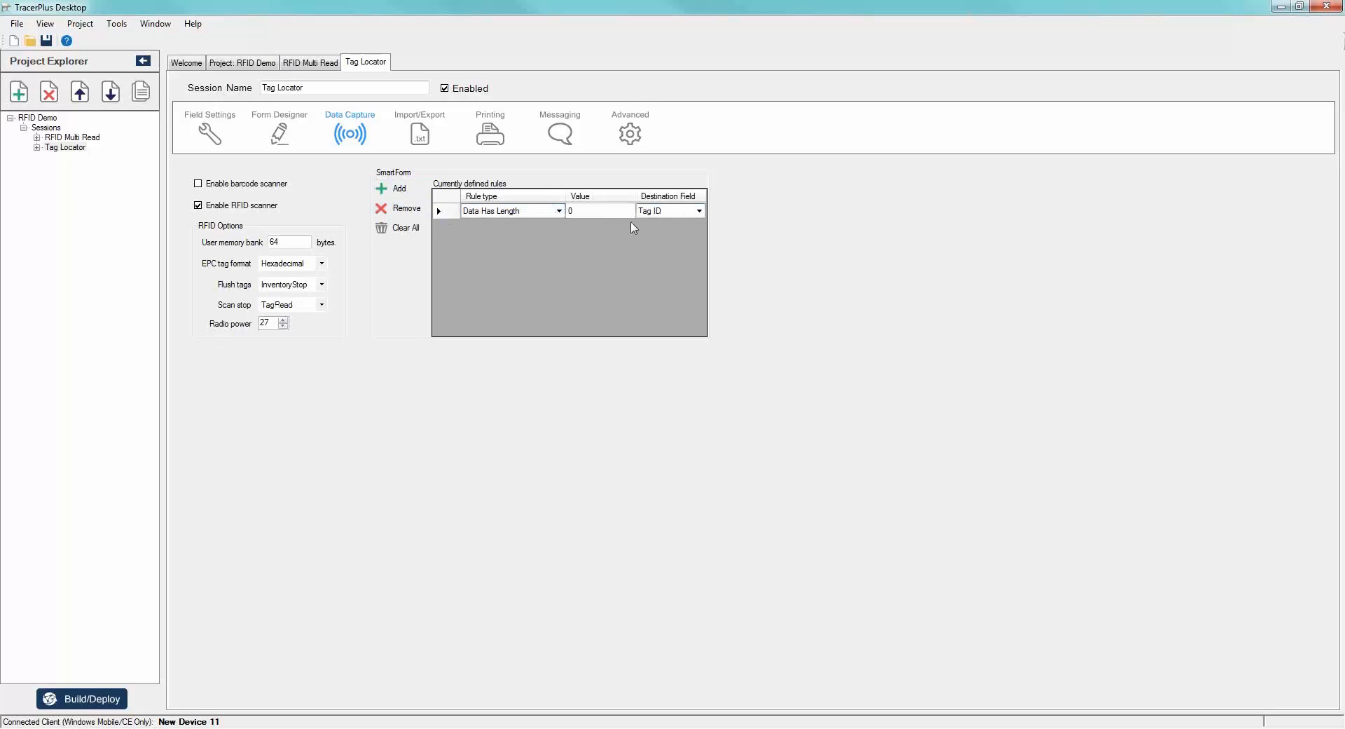
click(560, 212)
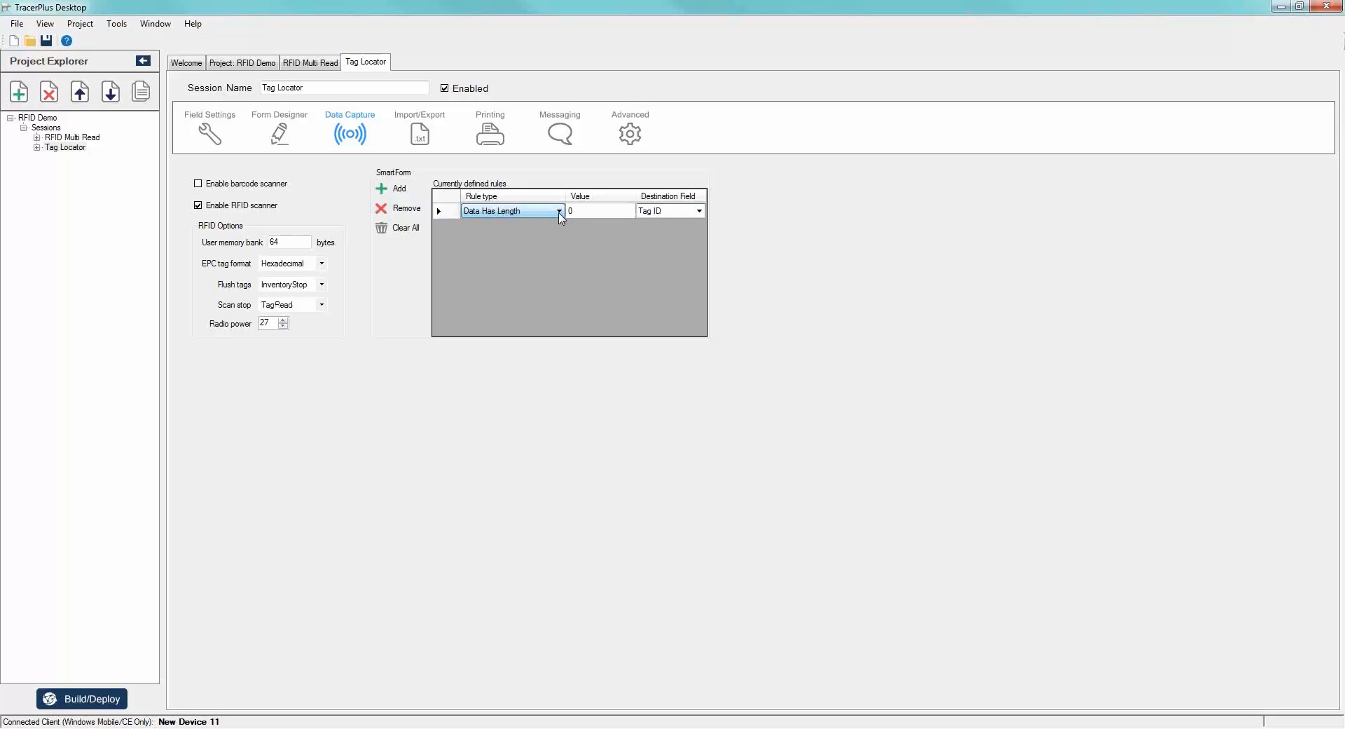
click(560, 212)
click(488, 233)
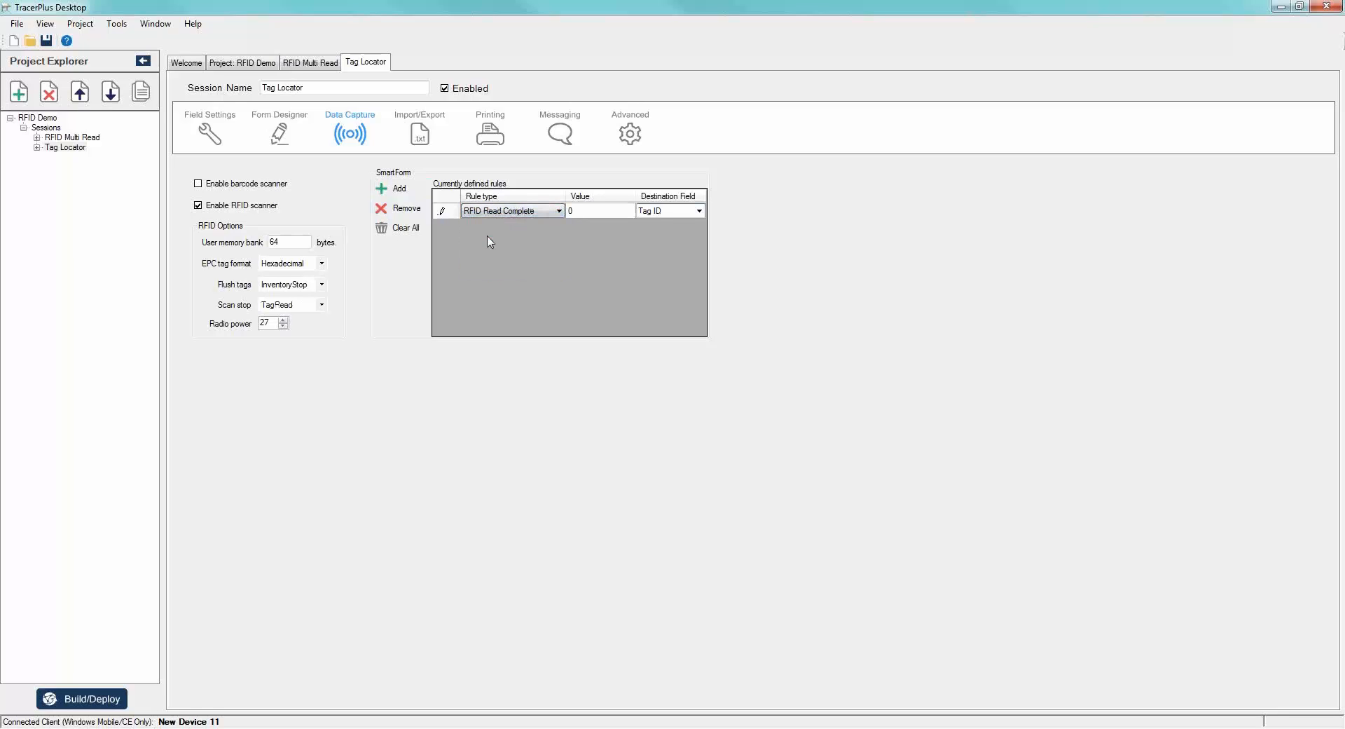
click(655, 212)
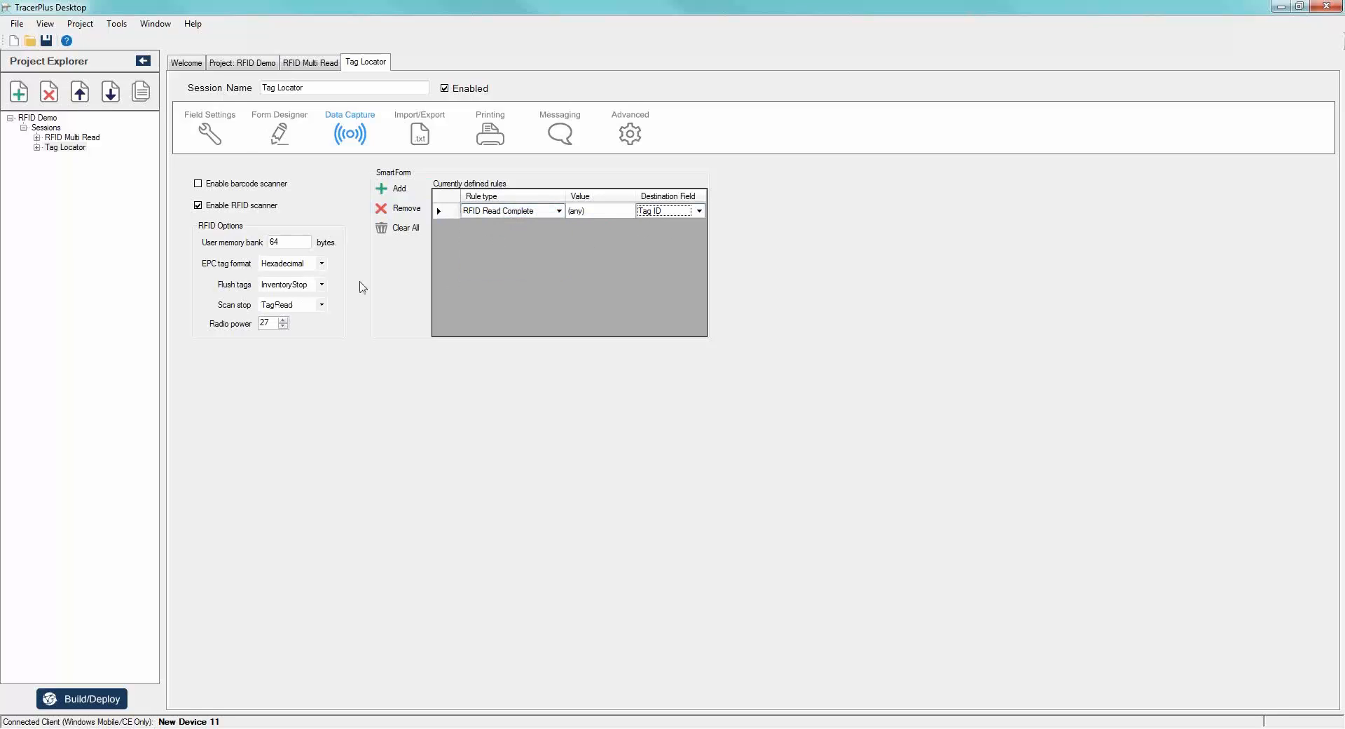
Build the project and deploy it to the connected Windows Mobile device, closing the deployment options when done.
click(222, 135)
click(81, 699)
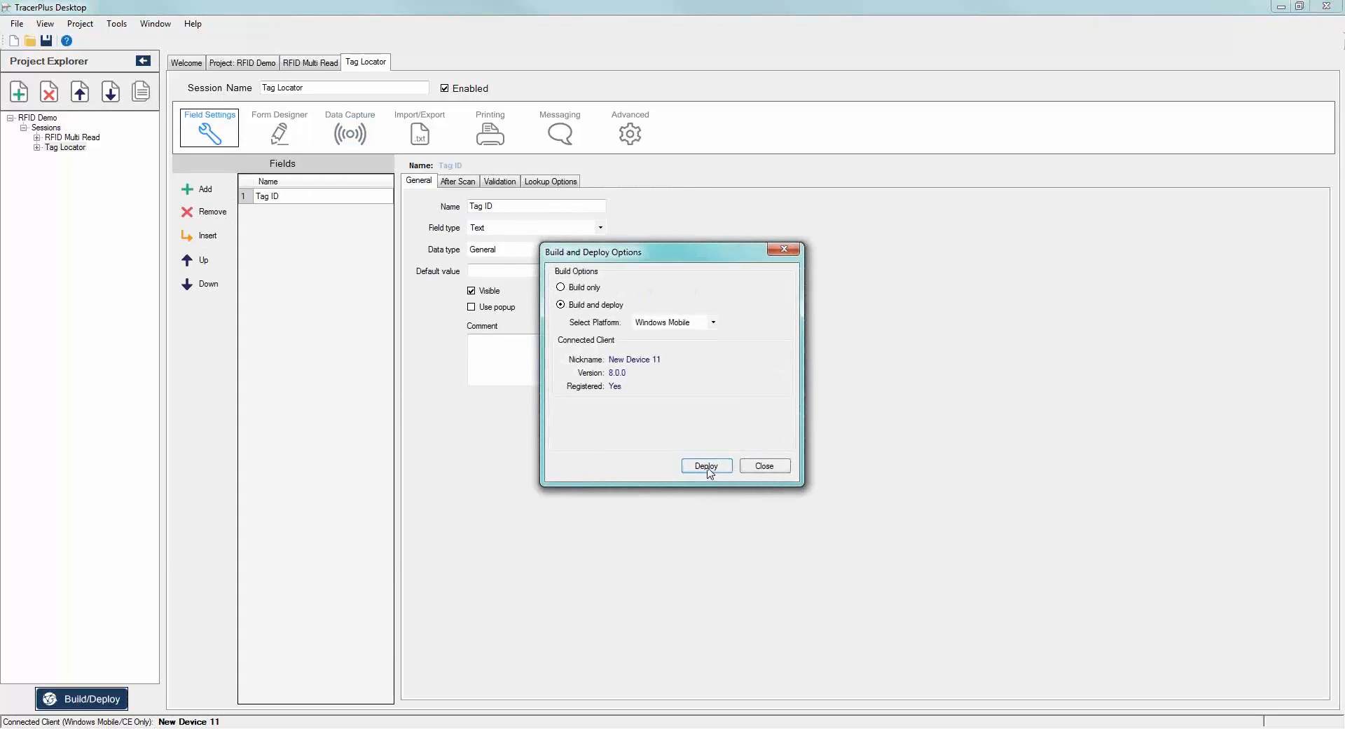
click(706, 466)
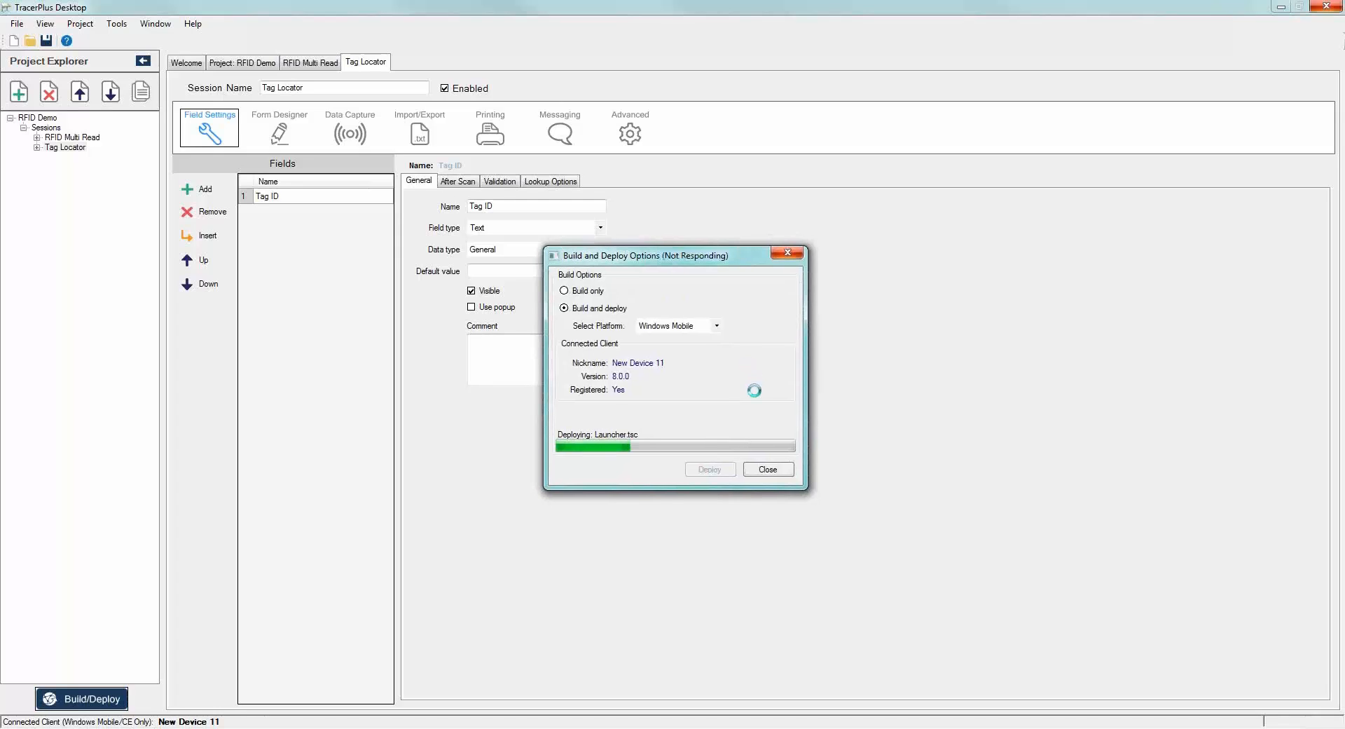
click(769, 468)
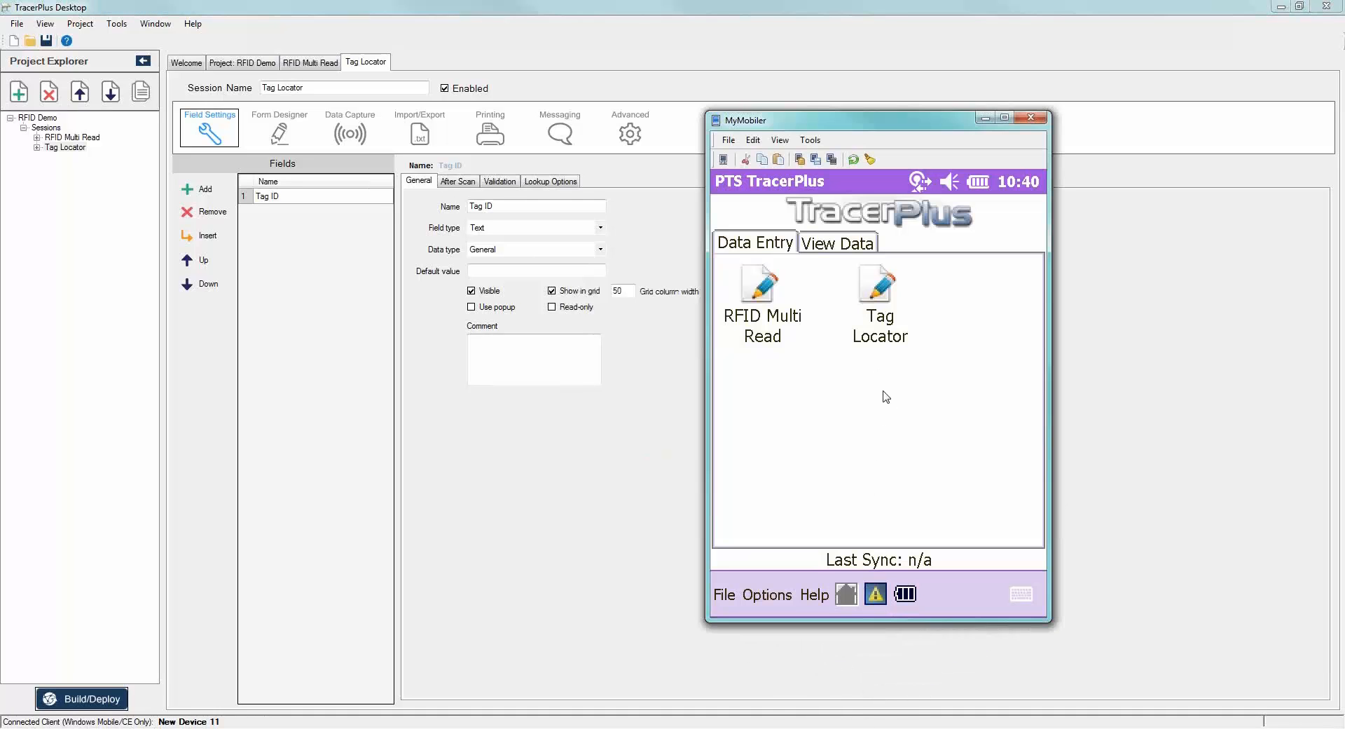
In MyMobiler, open the Tag Locator session, run and stop the RFID locator for the scanned tag, and leave the session.
click(880, 292)
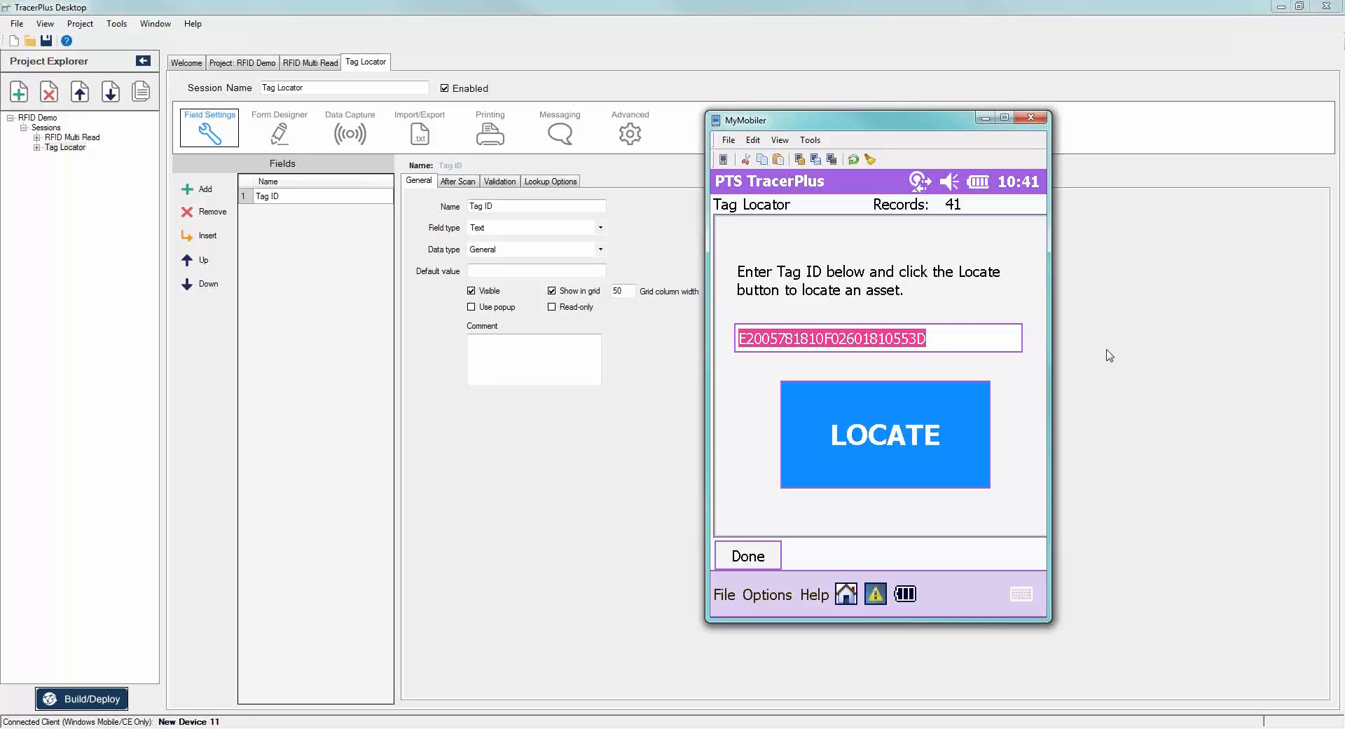
click(877, 442)
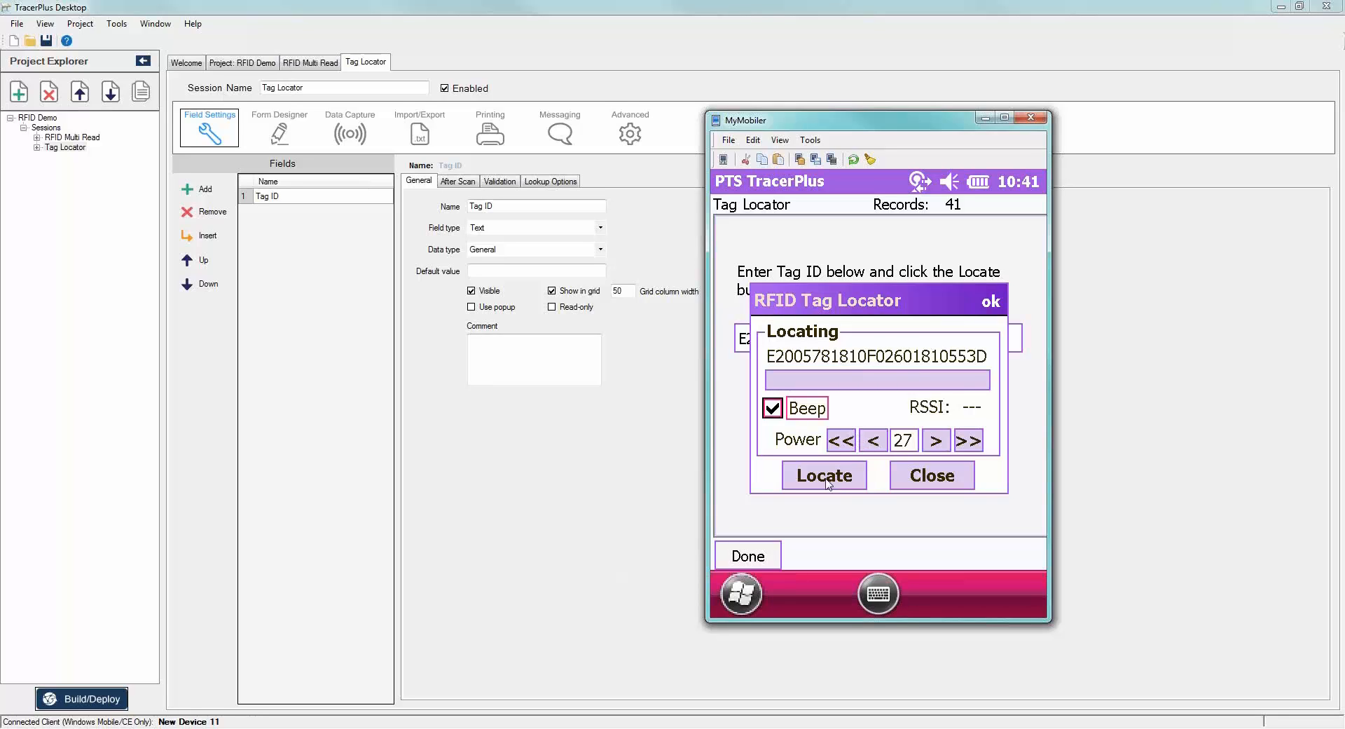
click(871, 479)
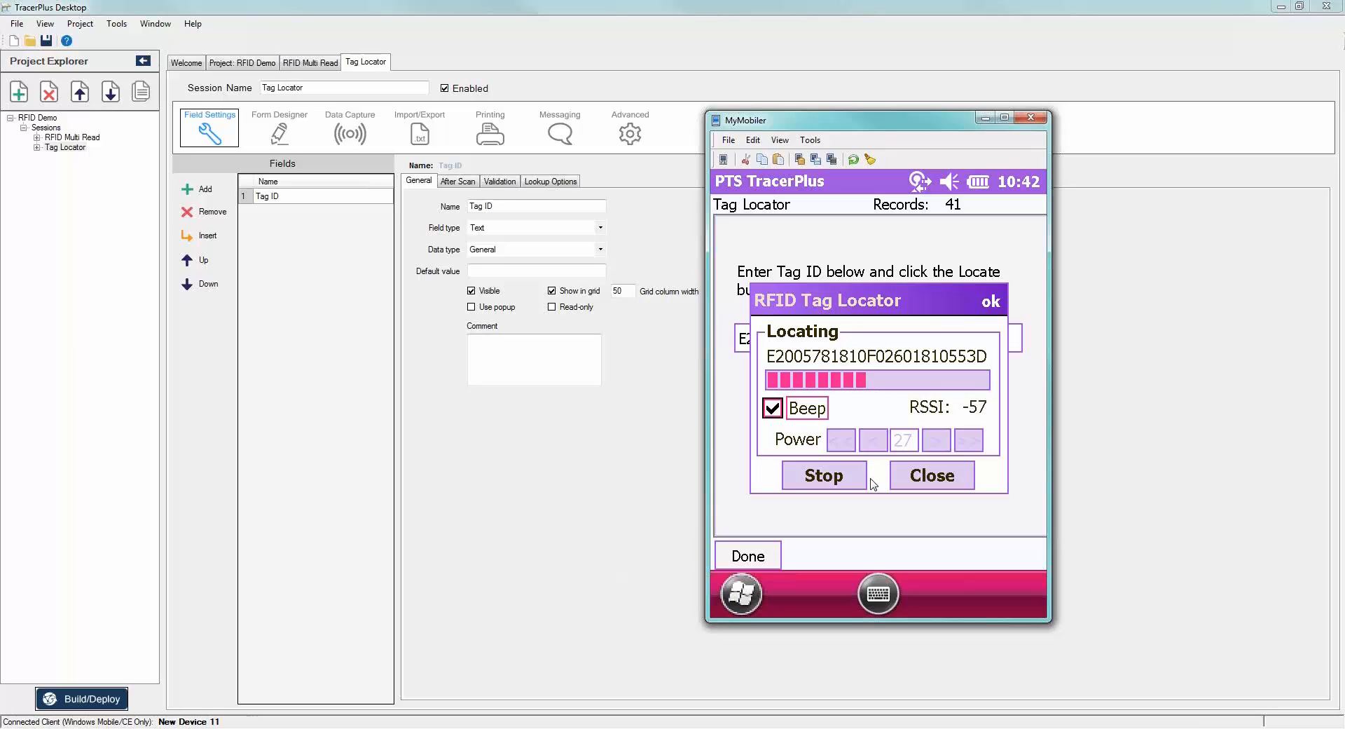
click(866, 477)
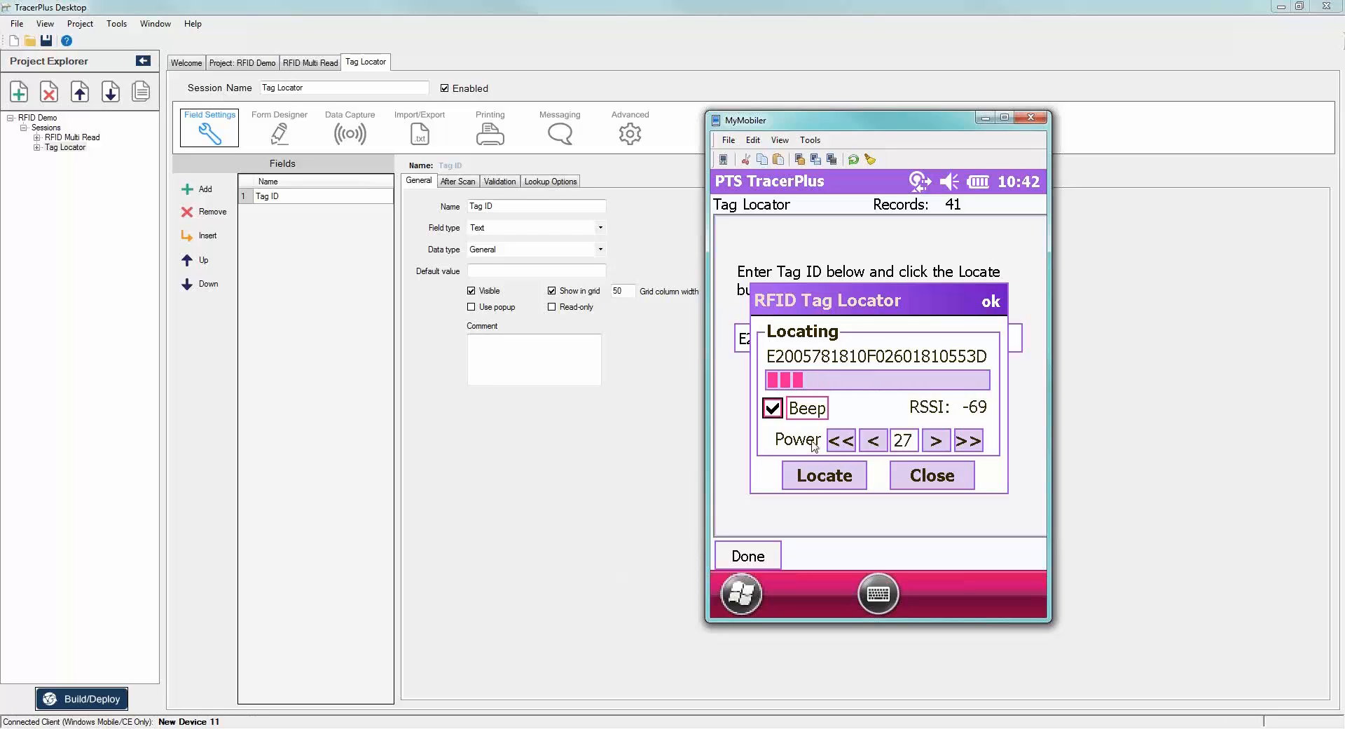
click(921, 483)
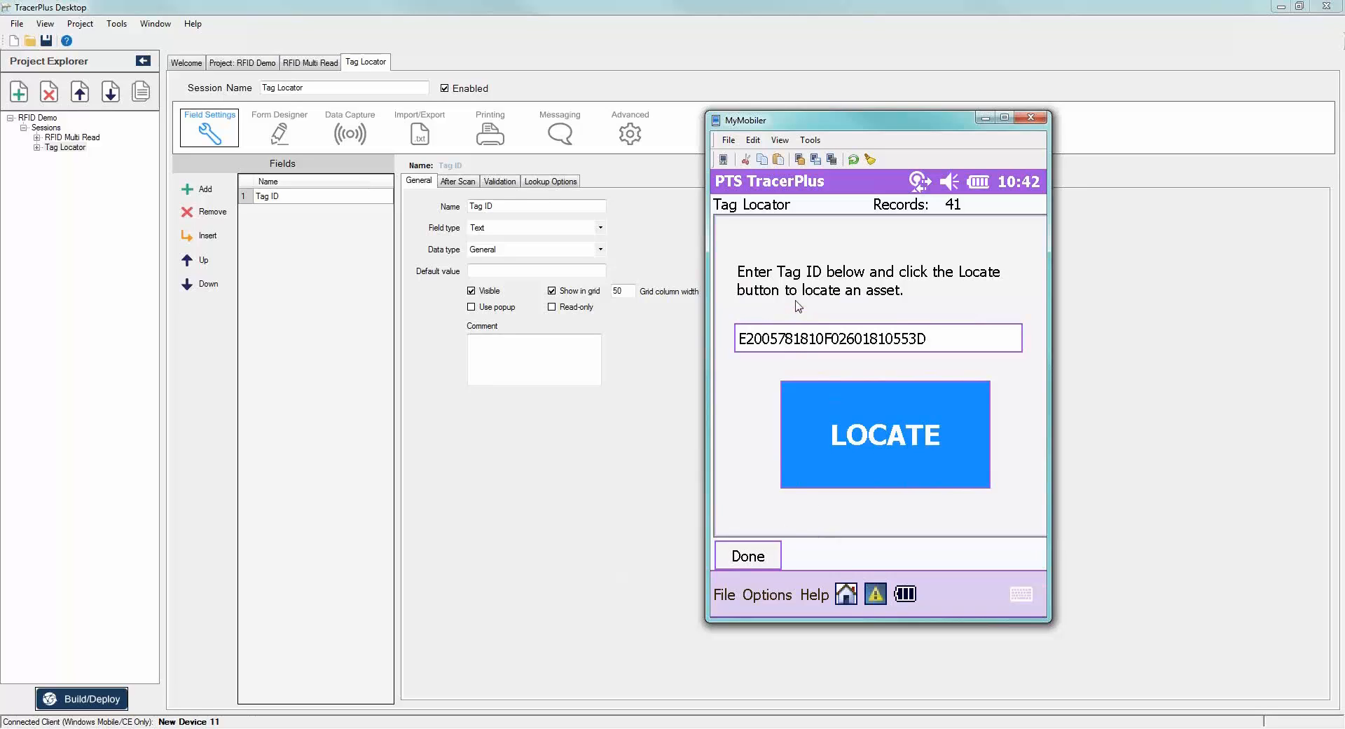
click(755, 566)
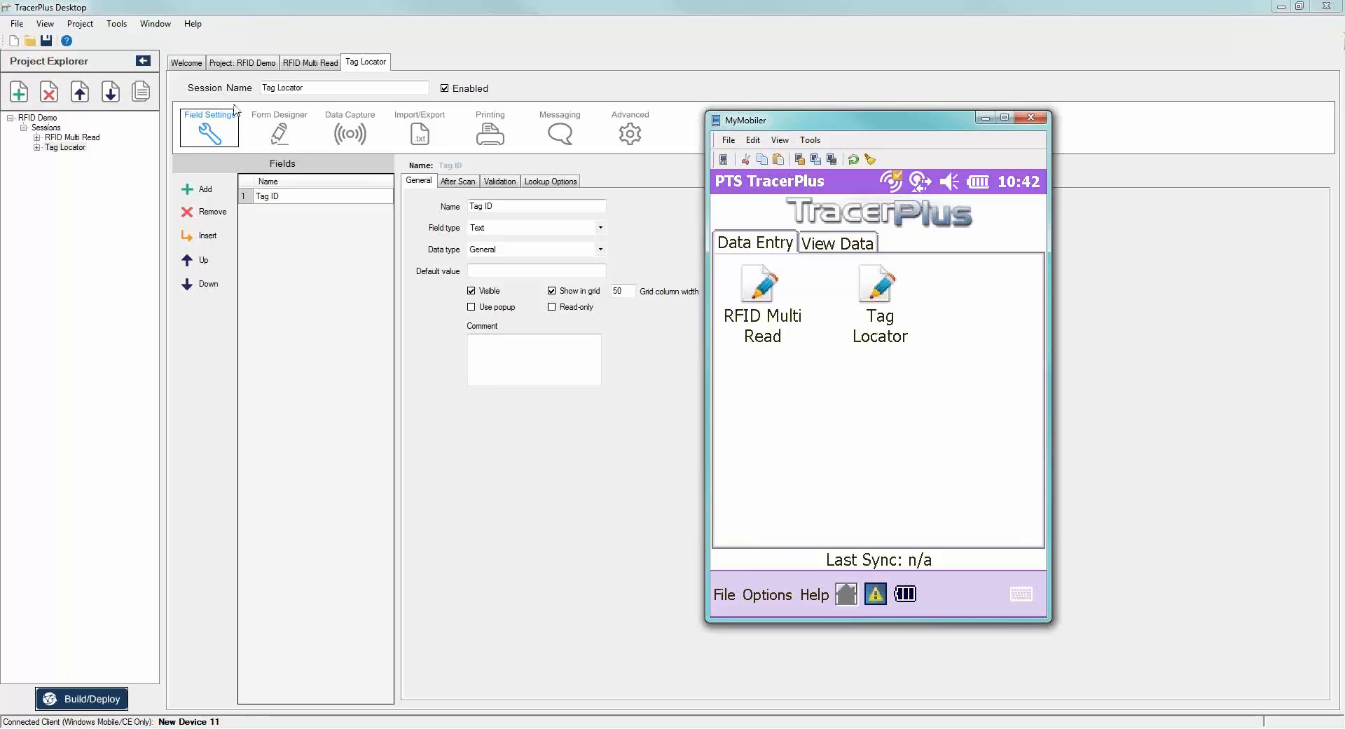
click(984, 117)
Add a new session to the RFID Demo project and name it RFID Tag Write.
click(19, 92)
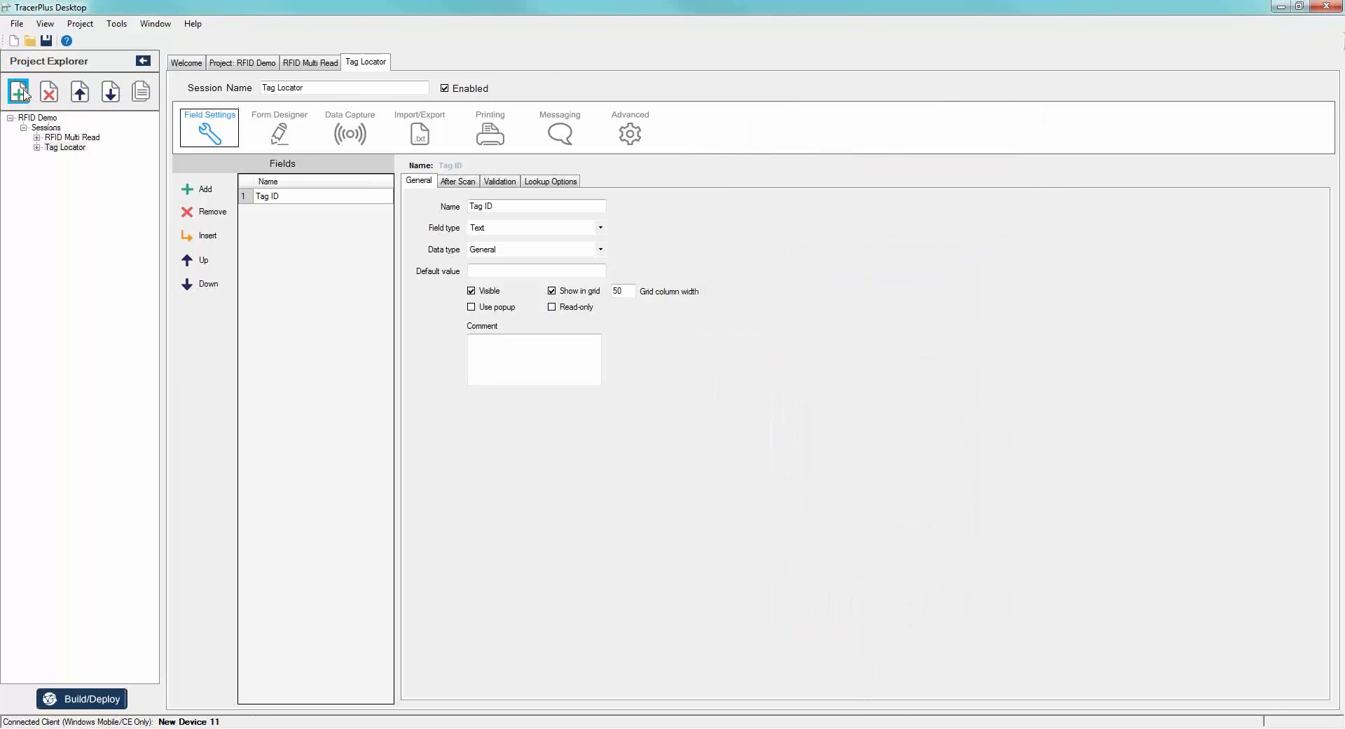
click(70, 157)
drag(344, 89, 169, 90)
text(RFID )
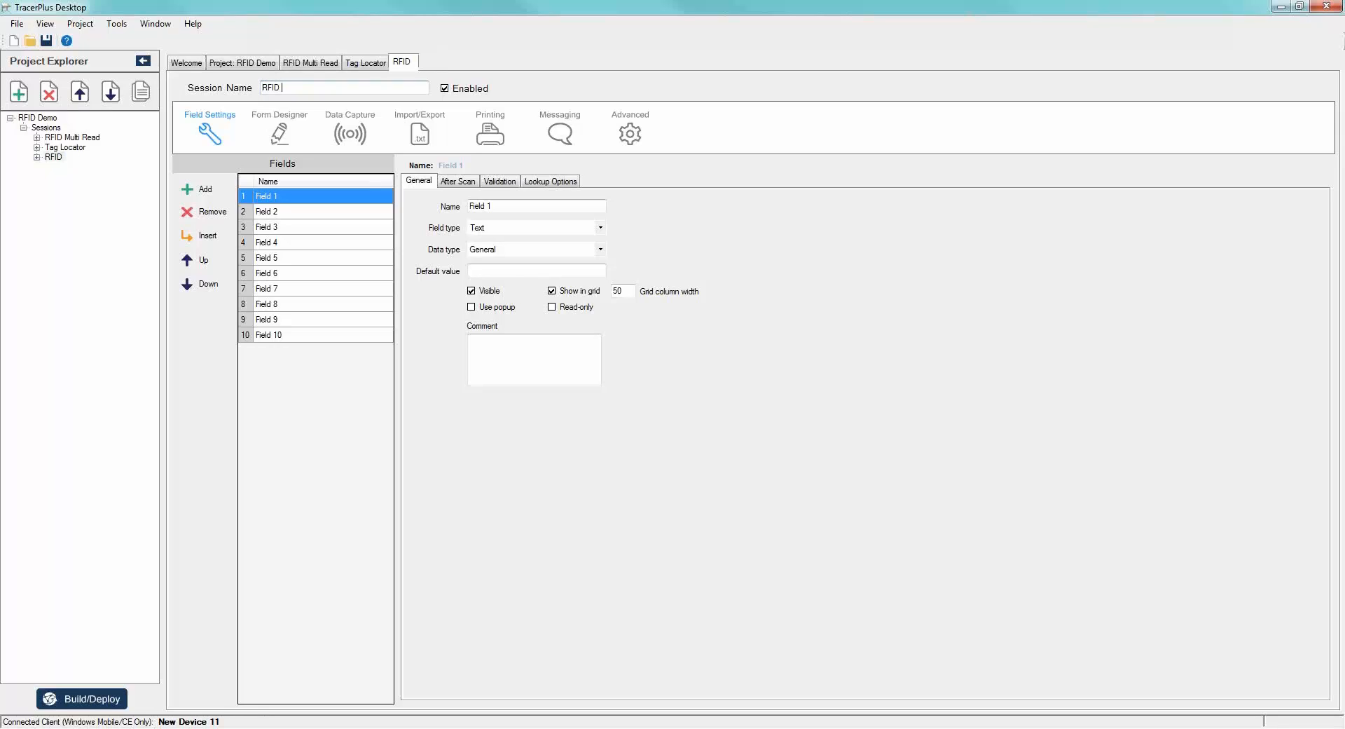
text(Tag,Write)
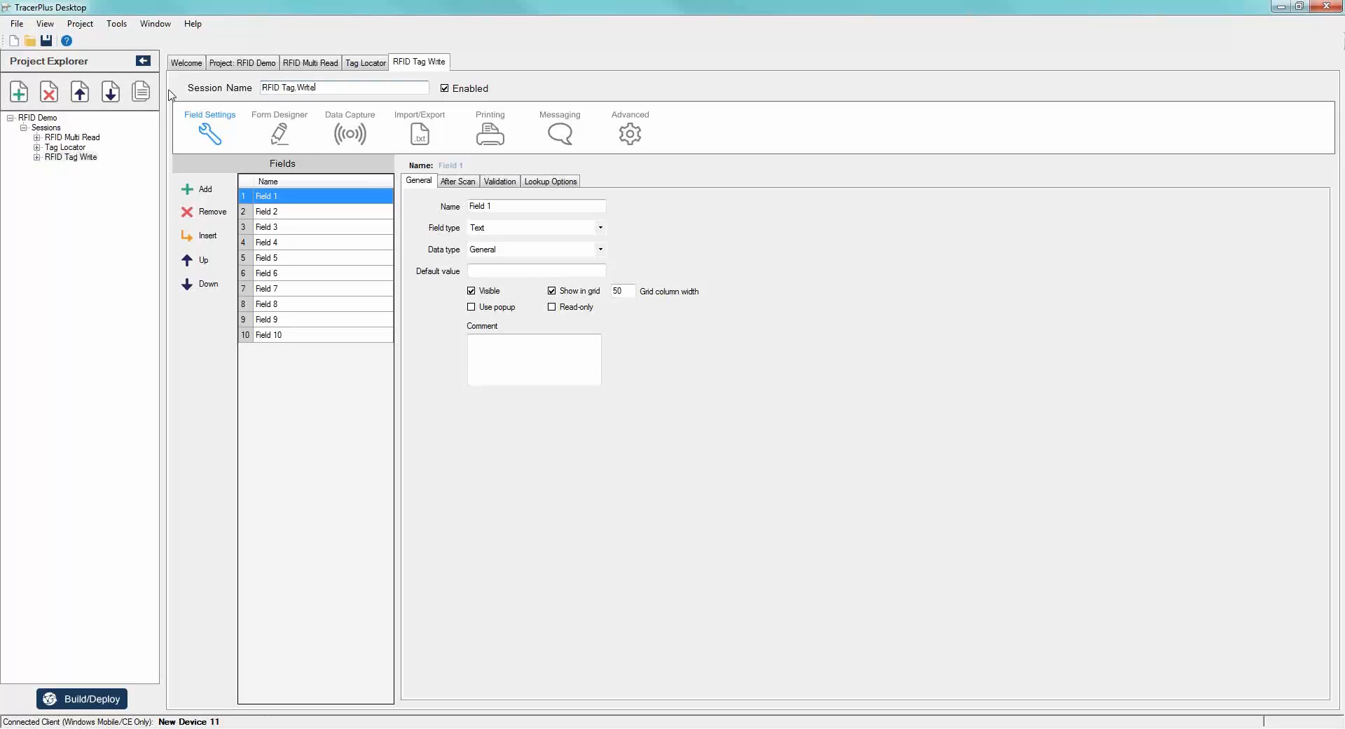
key(Tab)
Rename the first field of the RFID Tag Write session to Tag ID.
click(287, 200)
click(307, 196)
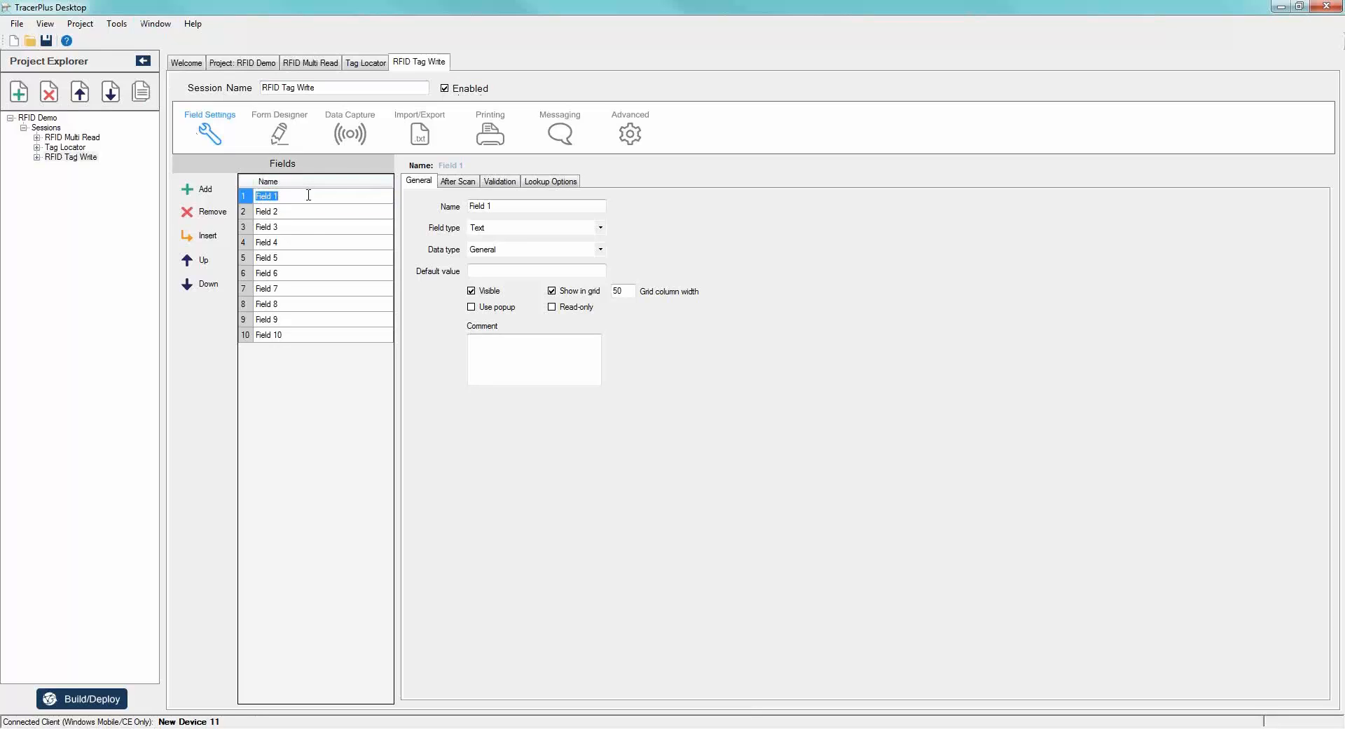
text(Tag ID)
key(Return)
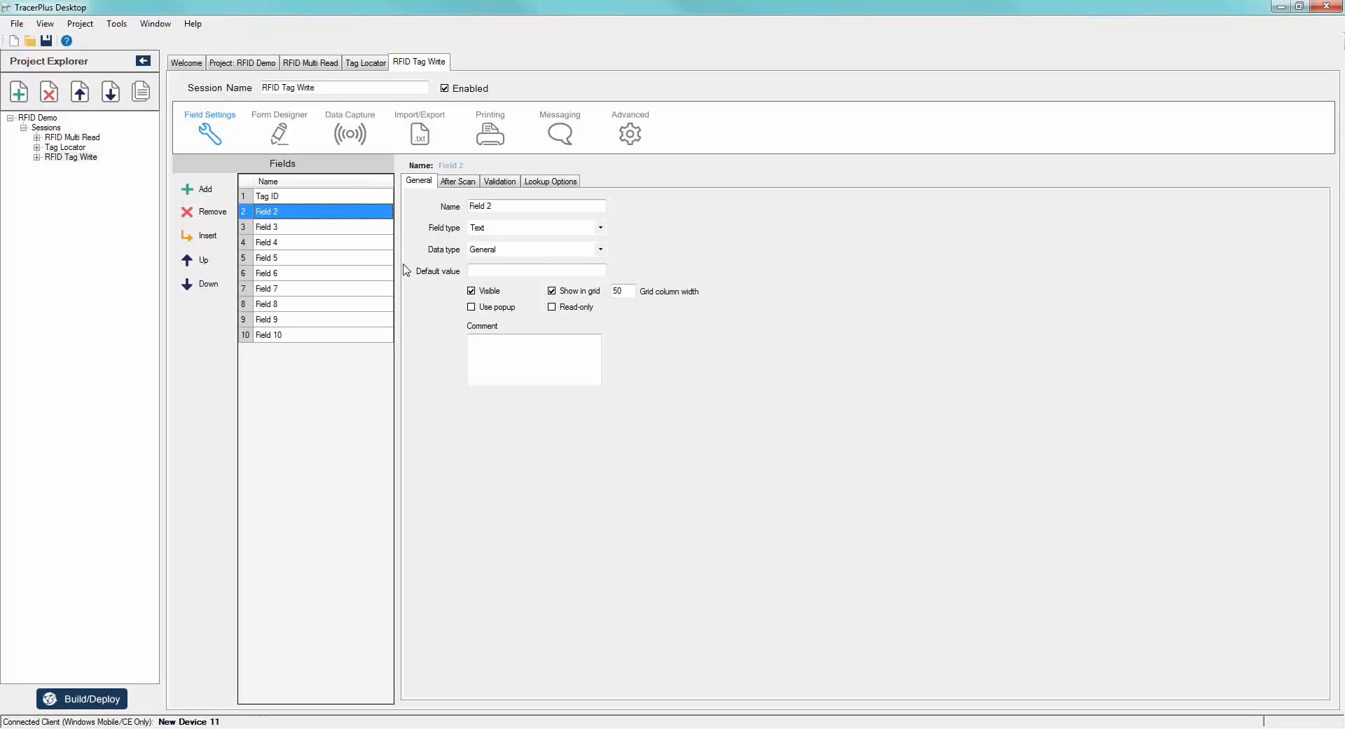
Rename the second field of the RFID Tag Write session to "Write to User Bank!".
click(296, 209)
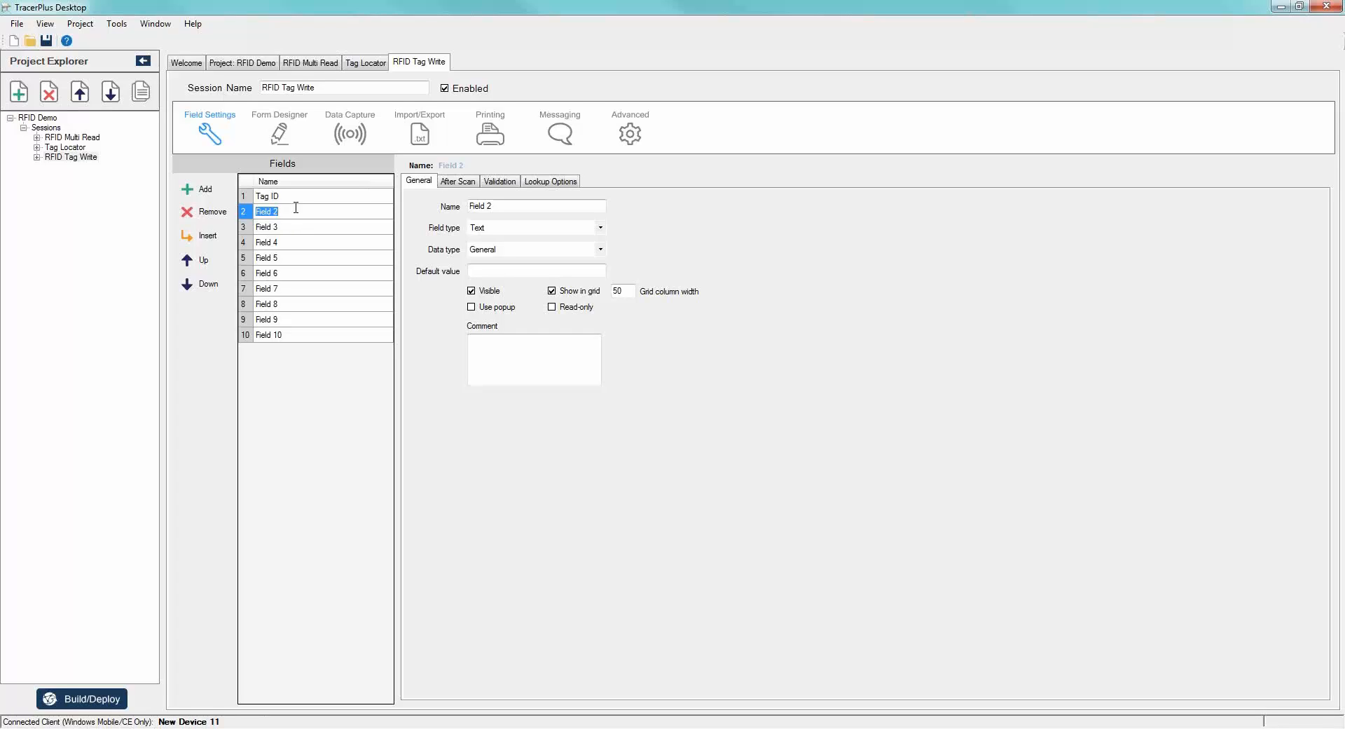
text(Write to Use)
text(r Nam)
key(BackSpace)
key(BackSpace)
key(BackSpace)
text(Bank)
key(BackSpace)
key(BackSpace)
key(BackSpace)
key(BackSpace)
text(Bank!)
key(Return)
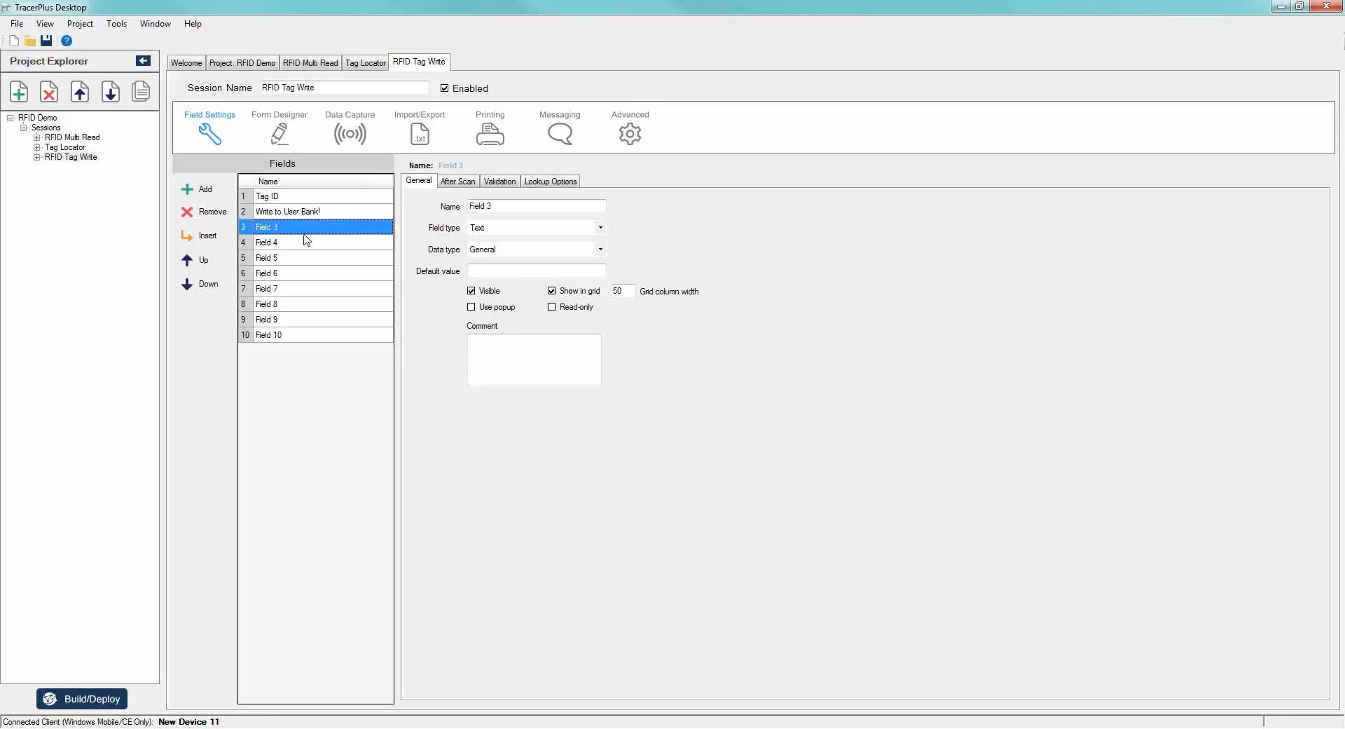
Remove the unused fields Field 3 through Field 10 from the RFID Tag Write session.
click(225, 216)
click(226, 216)
click(226, 215)
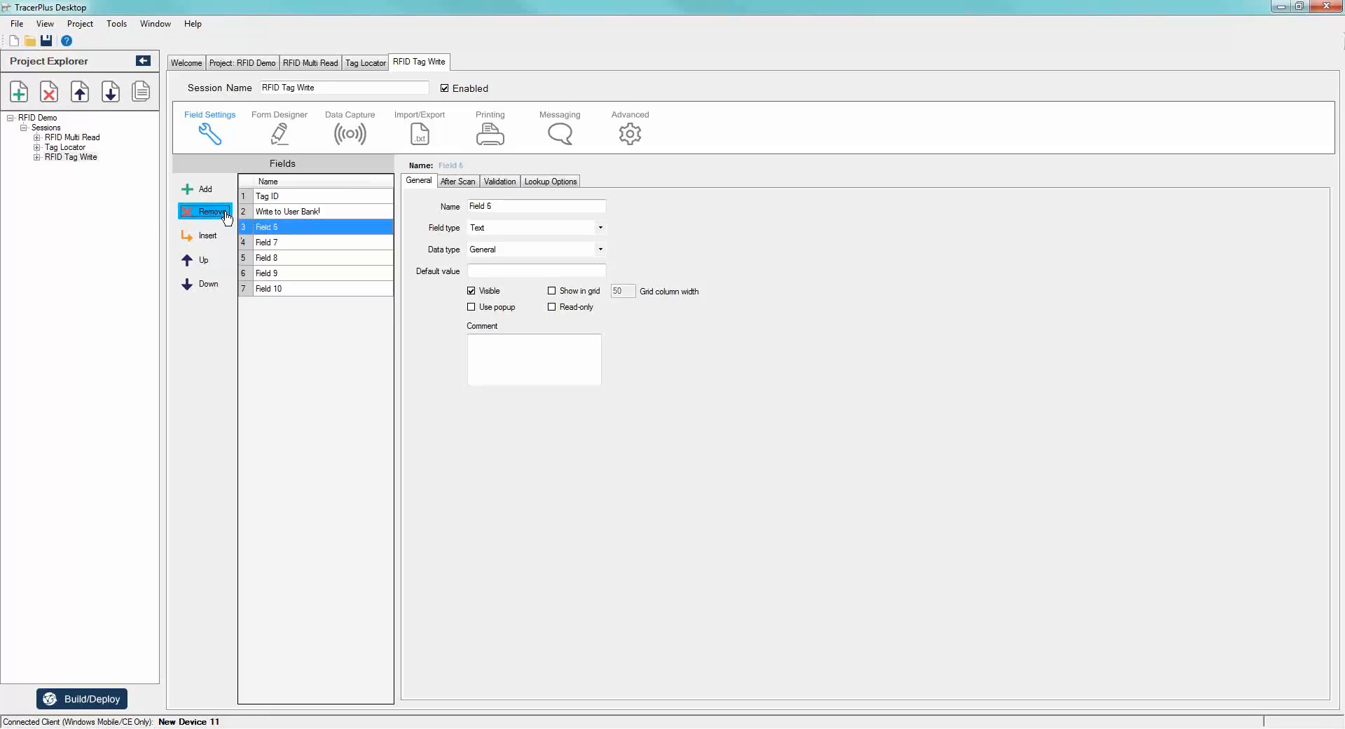
click(225, 215)
click(225, 215)
click(226, 216)
click(225, 216)
click(225, 216)
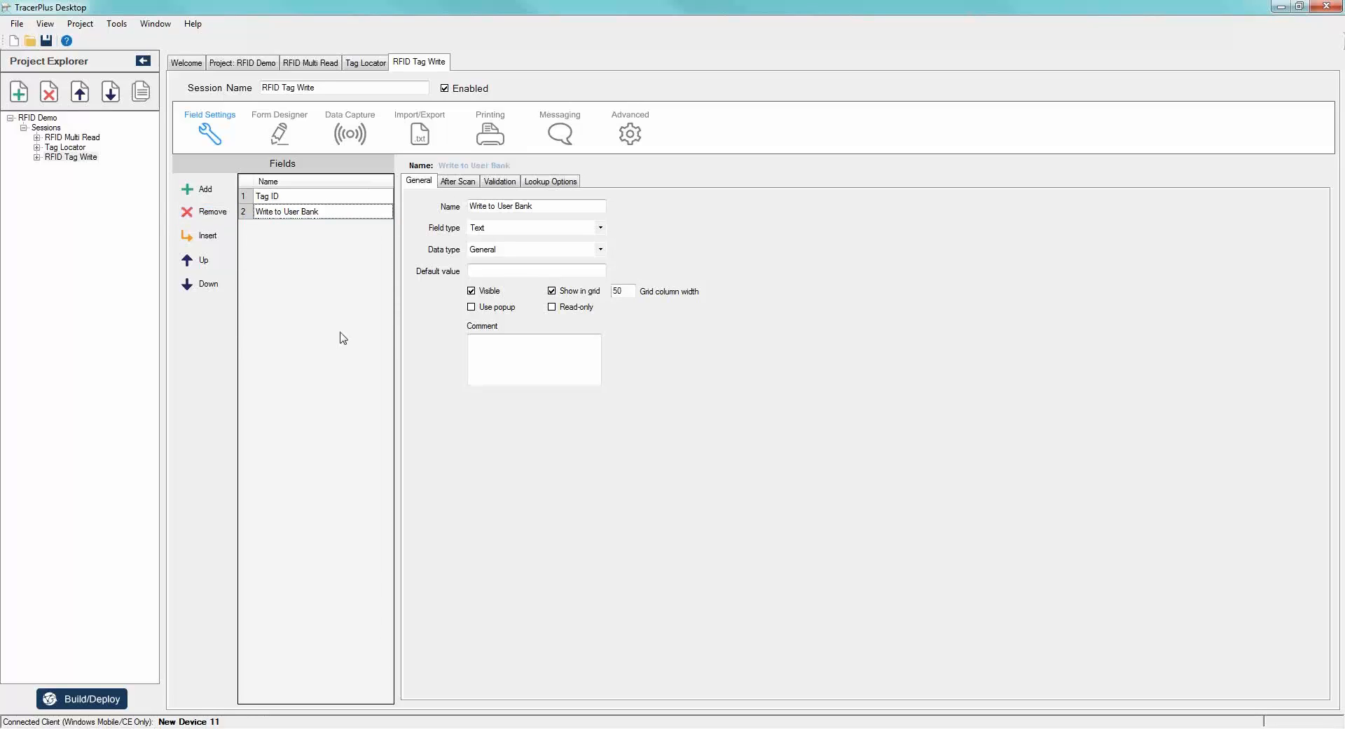
Create the default form for the RFID Tag Write session and widen its 1-10 tab control beyond the form's edge.
click(272, 138)
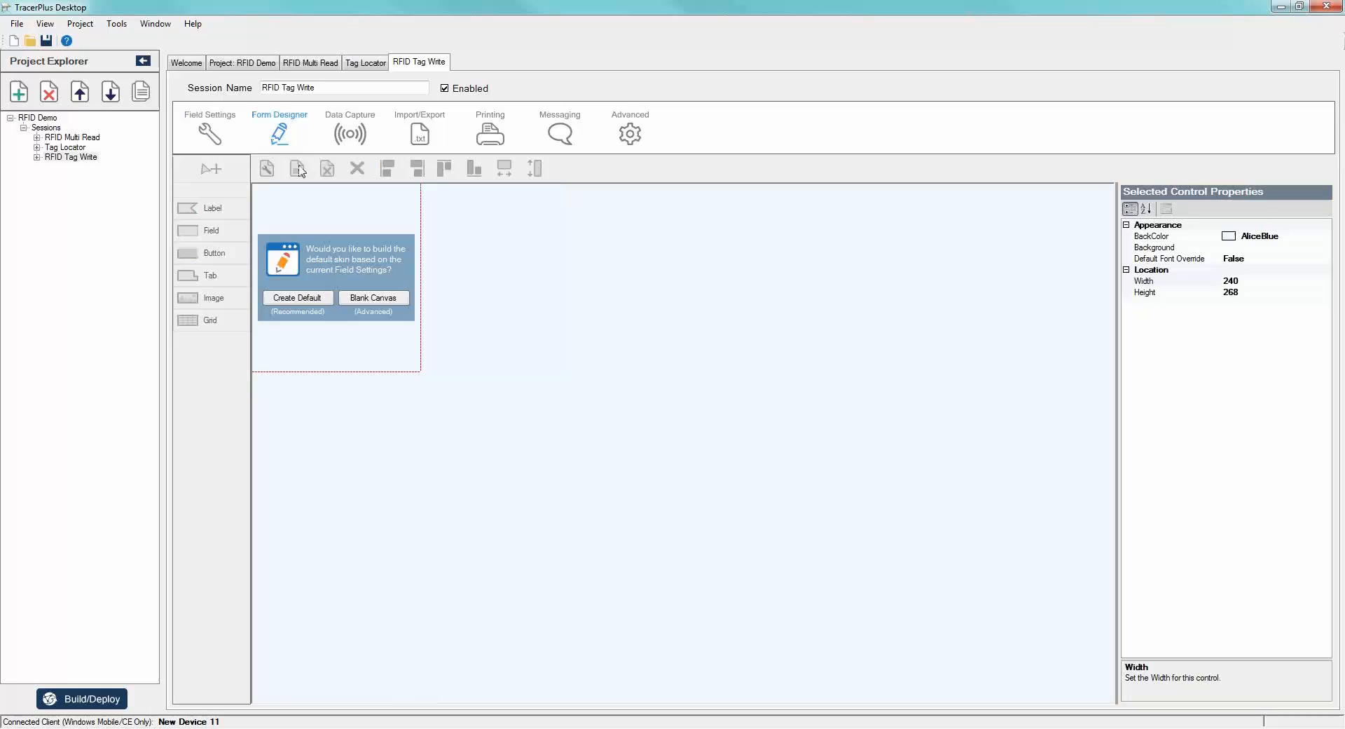
click(298, 298)
click(410, 223)
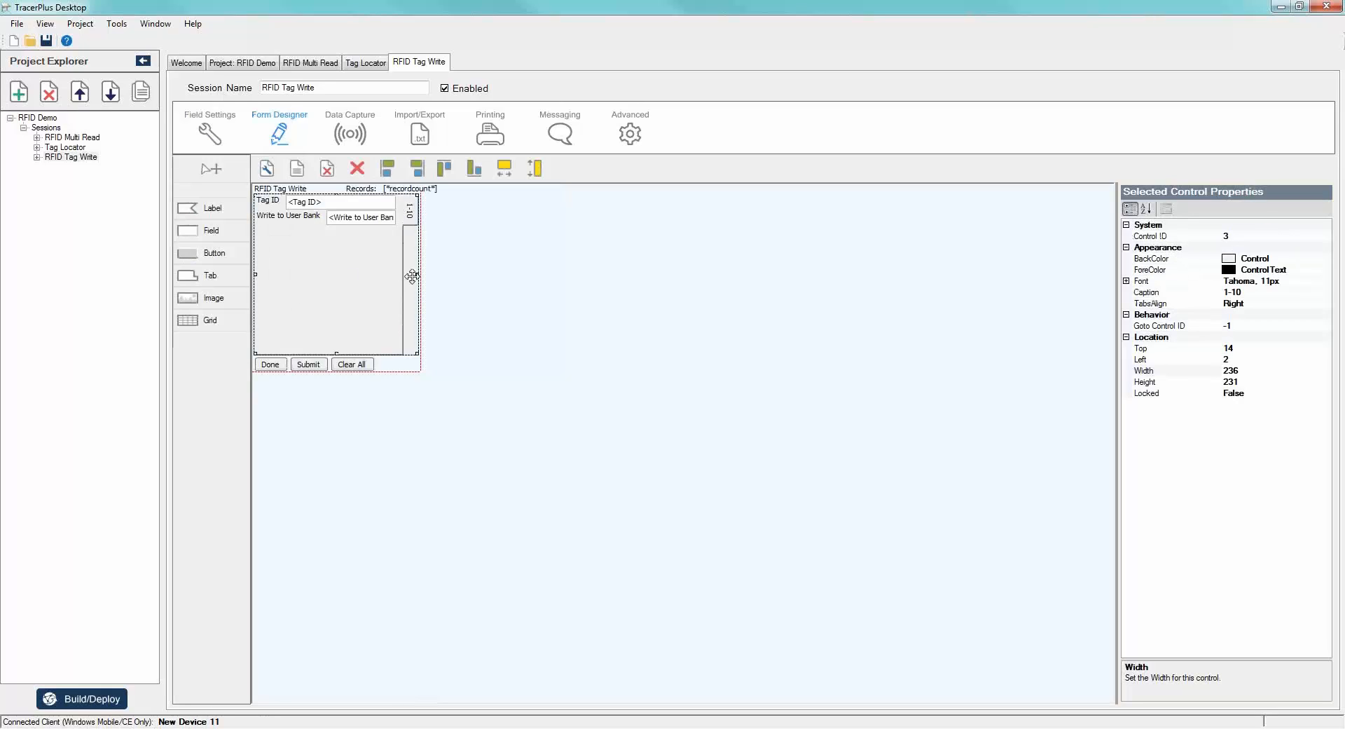
drag(418, 274, 440, 274)
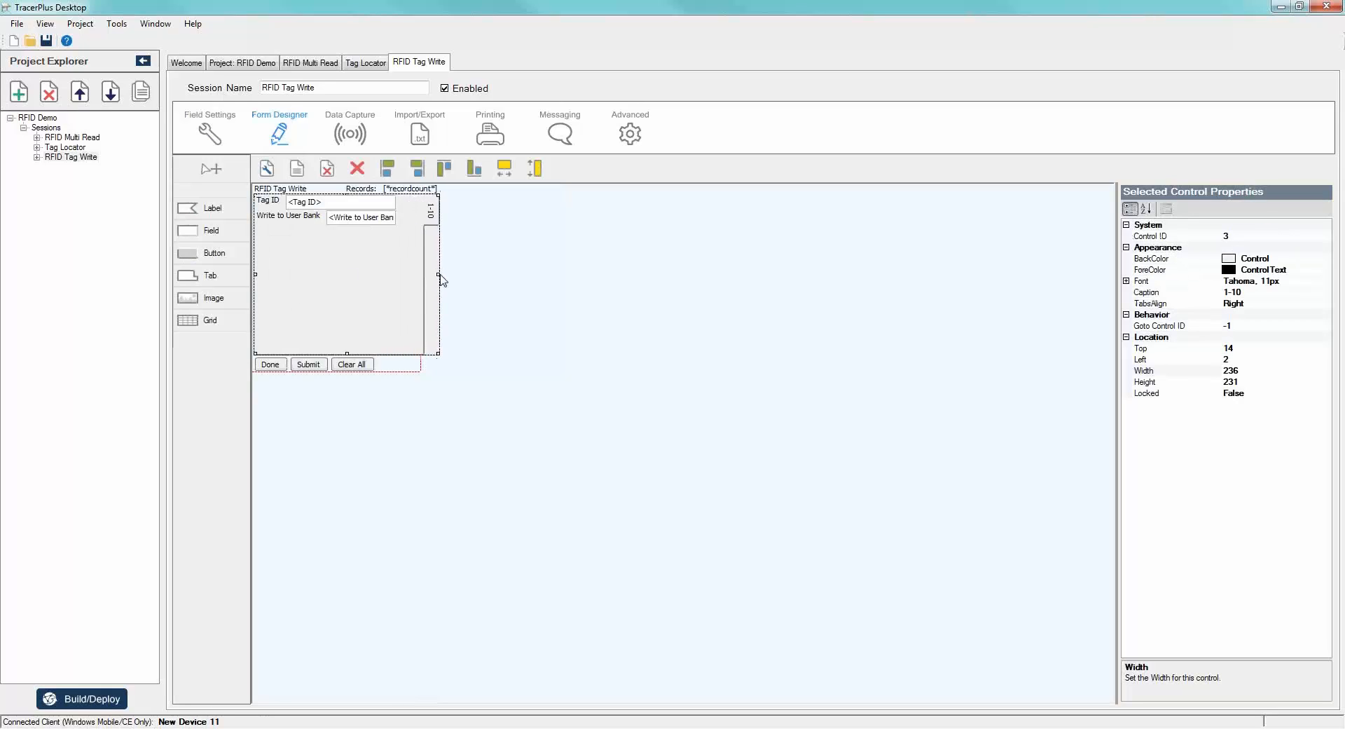
Move the Write to User Bank label and field lower on the form, placing the field under its label and widening it to about 229.
drag(365, 219, 293, 275)
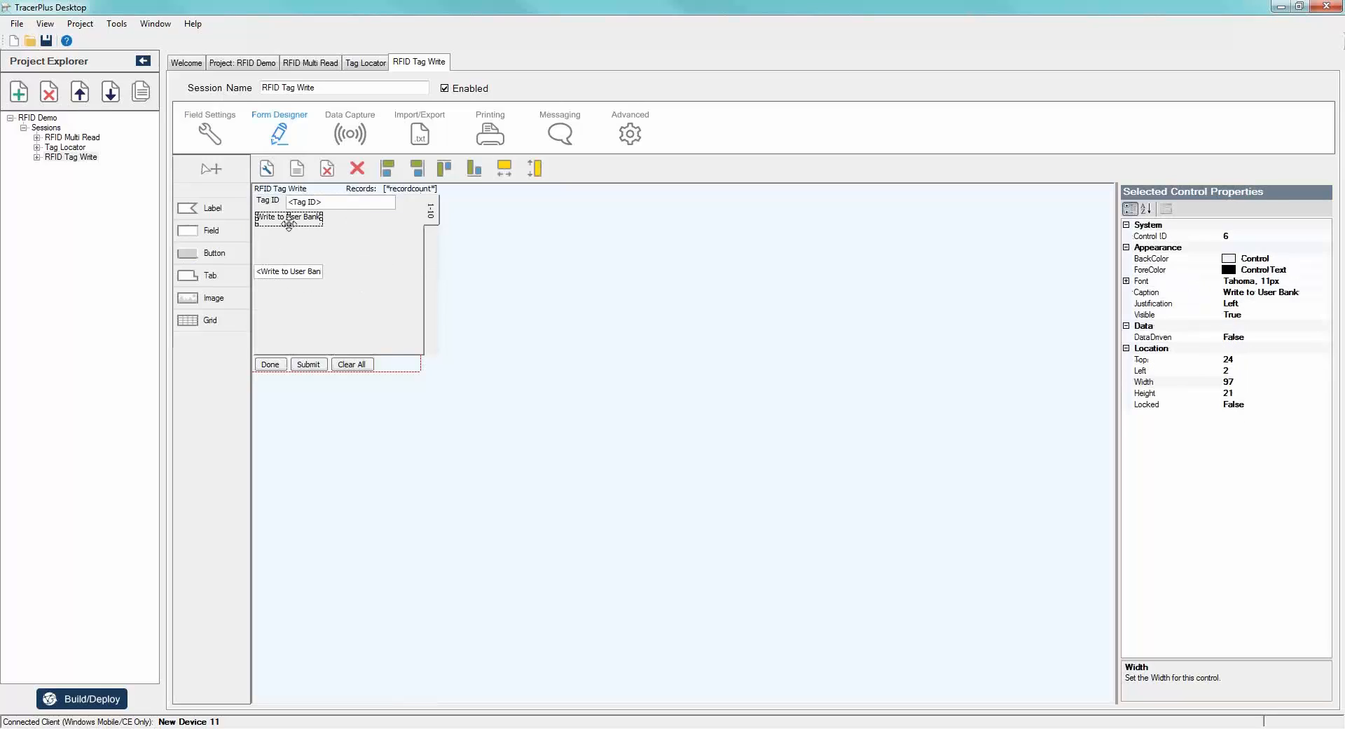
drag(288, 216, 313, 250)
click(288, 271)
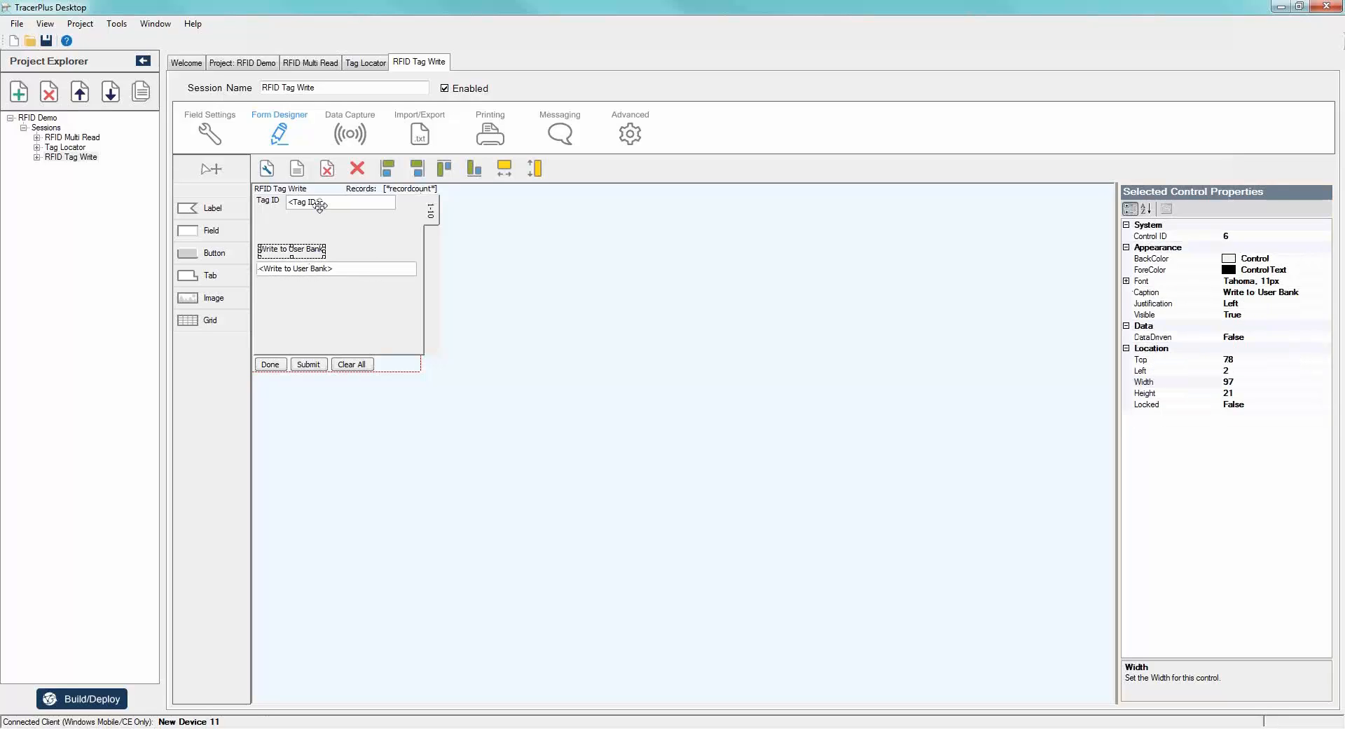
Shift the Tag ID label and field slightly down and right, and check the control IDs of the Tag ID and Write to User Bank fields.
drag(322, 202, 283, 209)
click(278, 200)
click(368, 220)
click(352, 213)
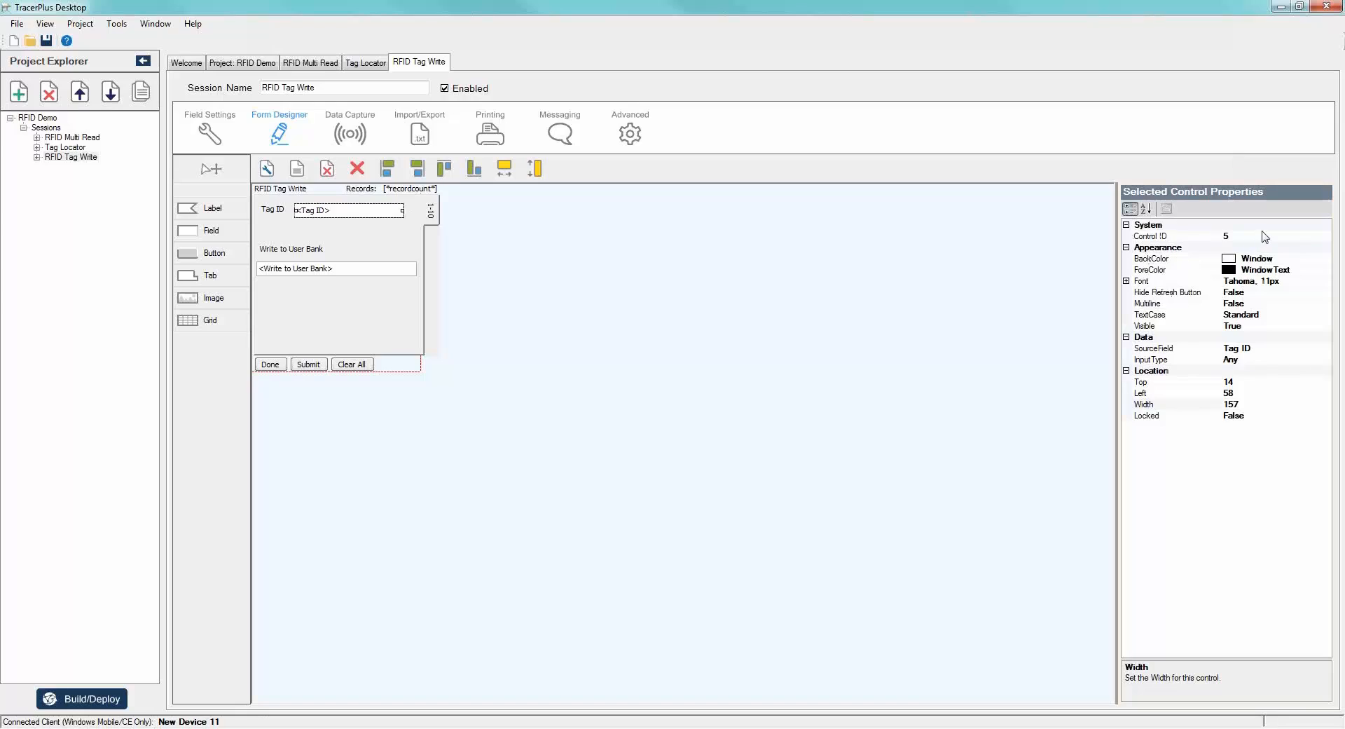
click(346, 267)
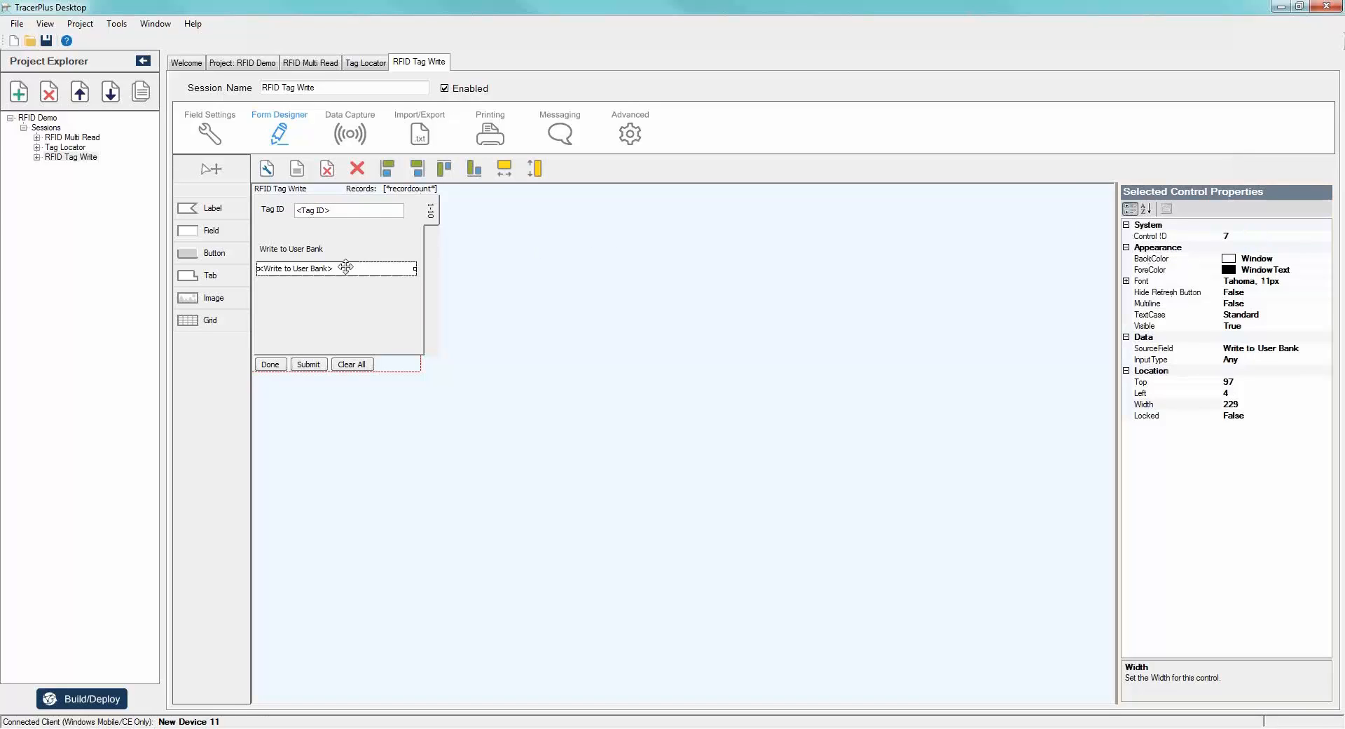
click(1237, 237)
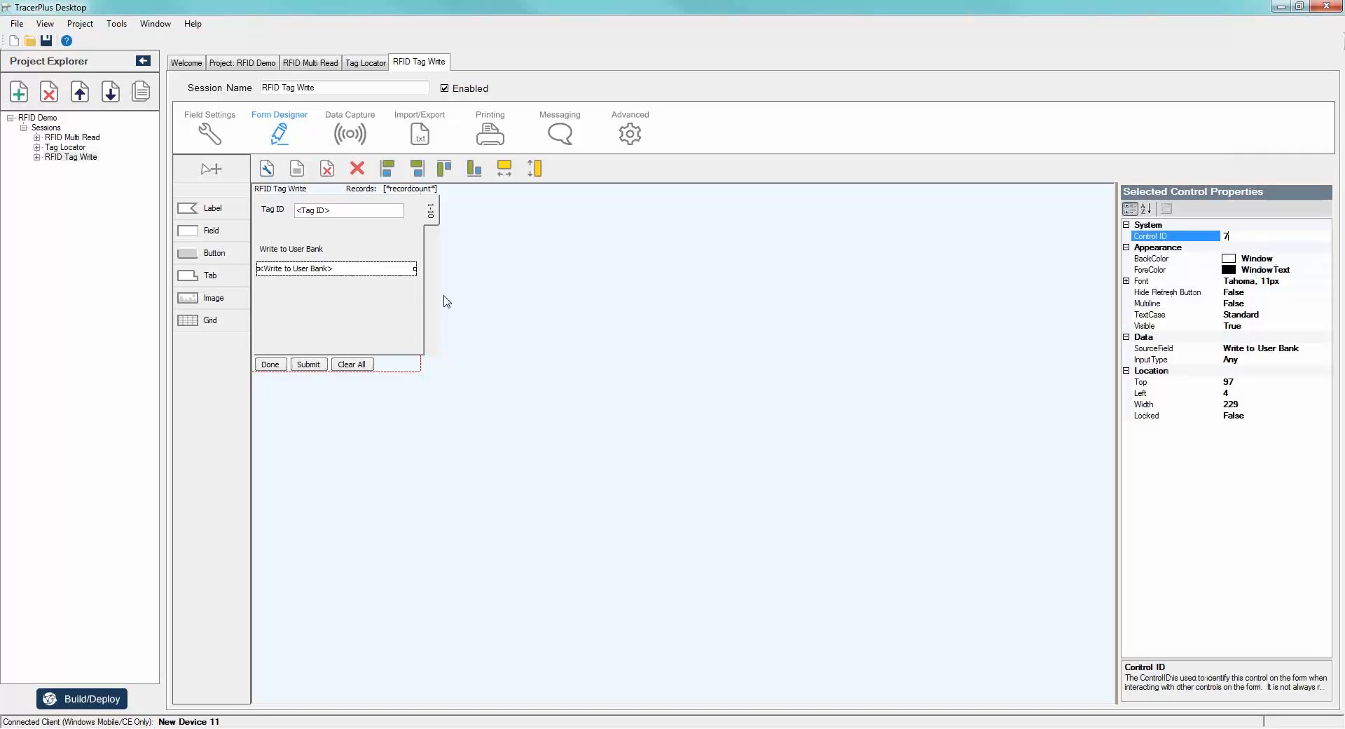
Add a button about 127 by 37 below the Write to User Bank field and caption it "Write Tag".
click(224, 253)
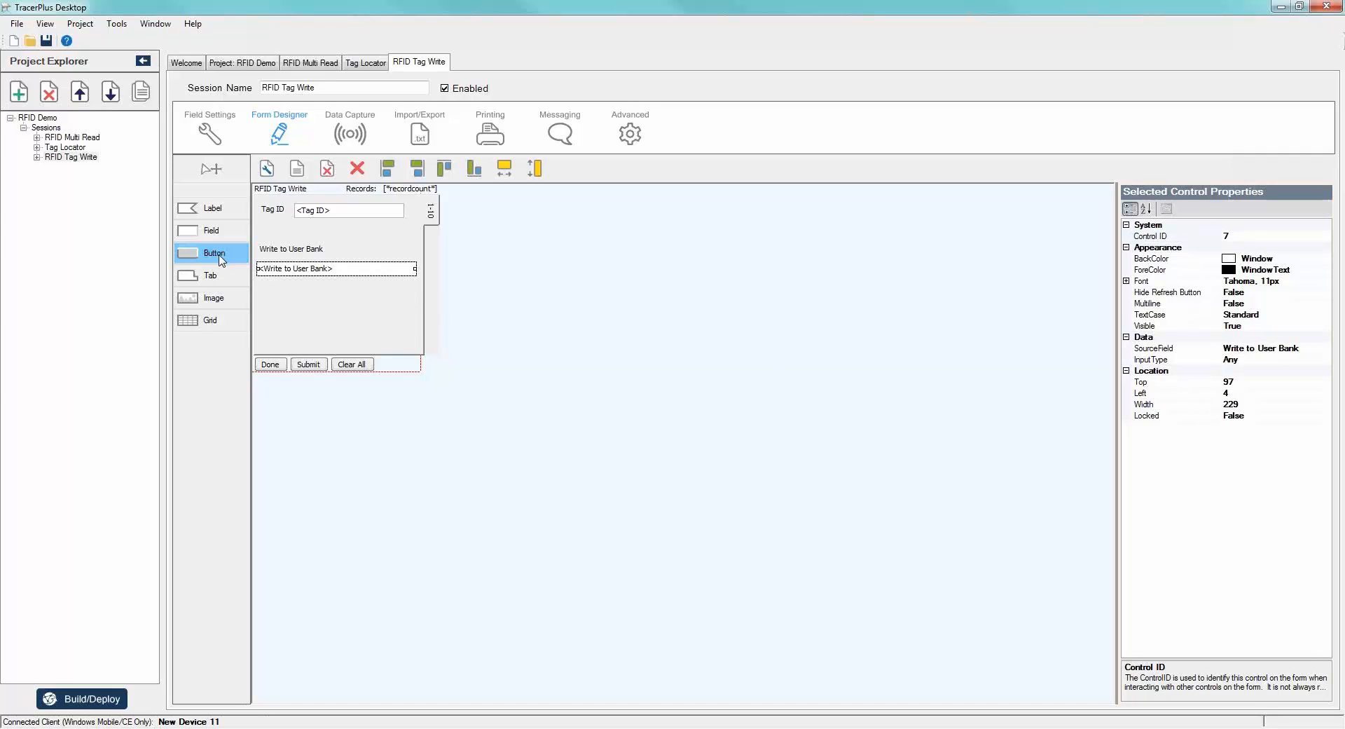
click(328, 300)
mouse_move(353, 309)
mouse_down()
mouse_move(319, 293)
mouse_move(384, 313)
mouse_move(377, 300)
mouse_up()
click(1282, 293)
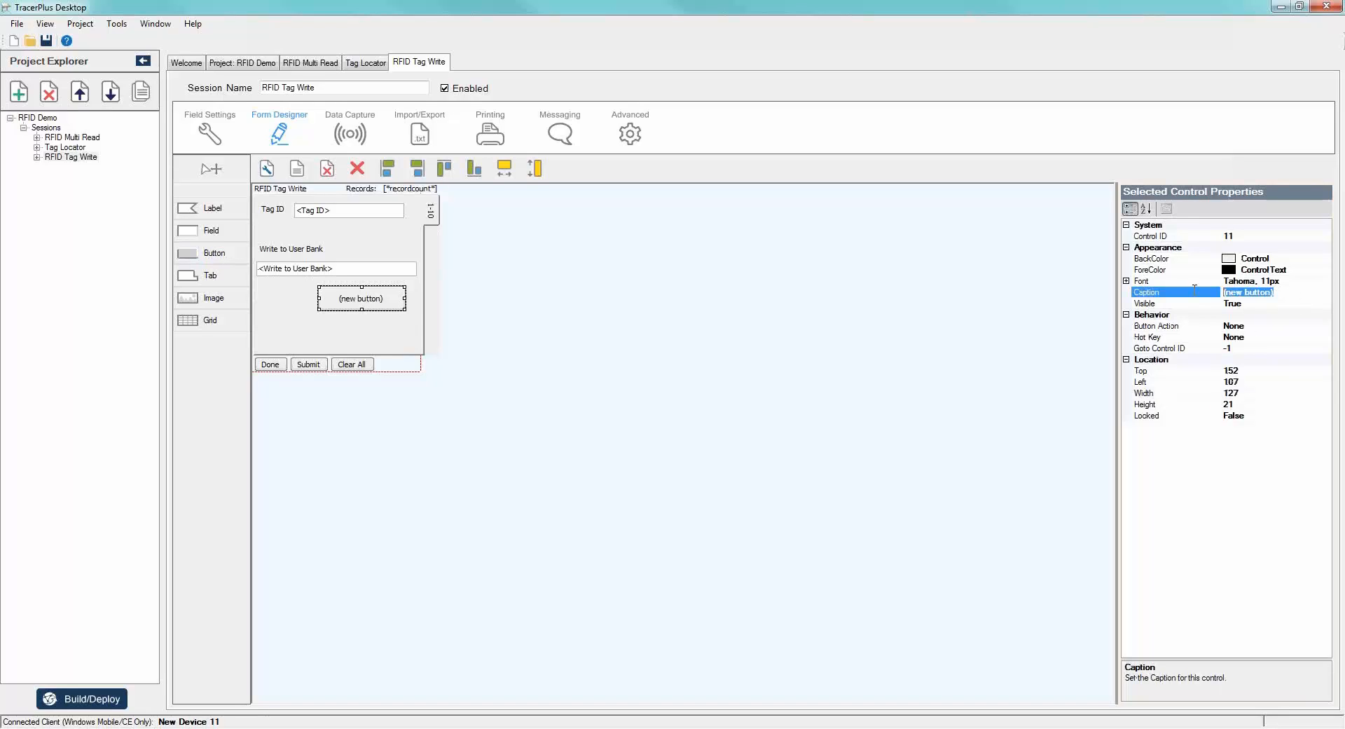
text(Wirite Tag)
key(Down)
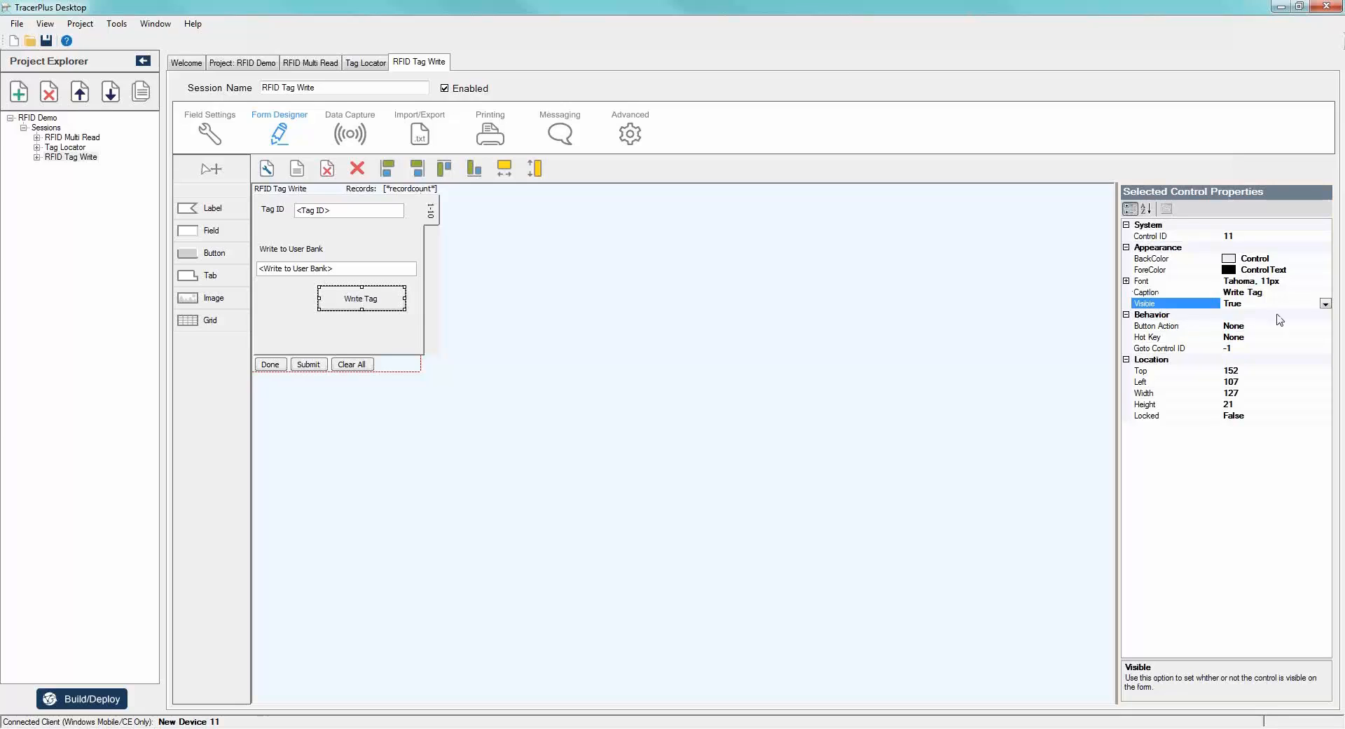
Set the Write Tag button's action to RFIDTagWrite.
click(1329, 328)
click(1326, 326)
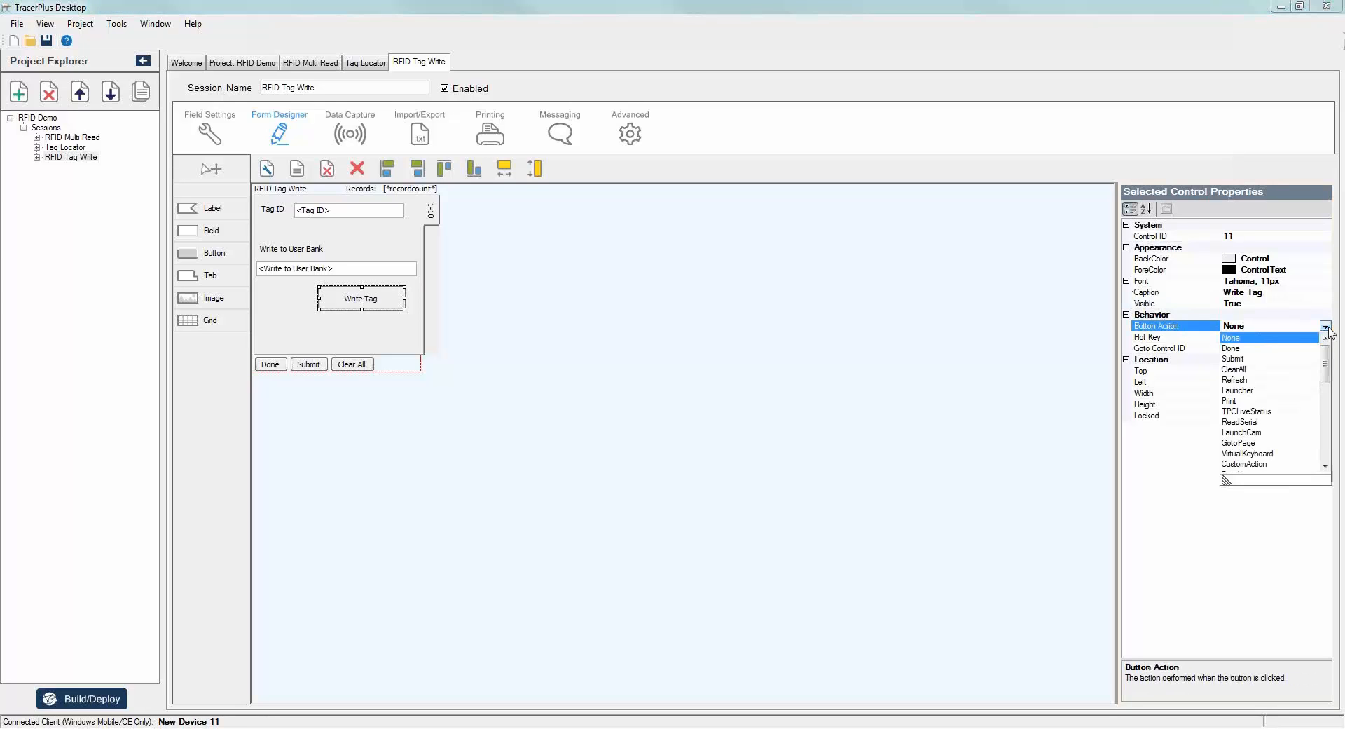
scroll(1319, 384, down, 5)
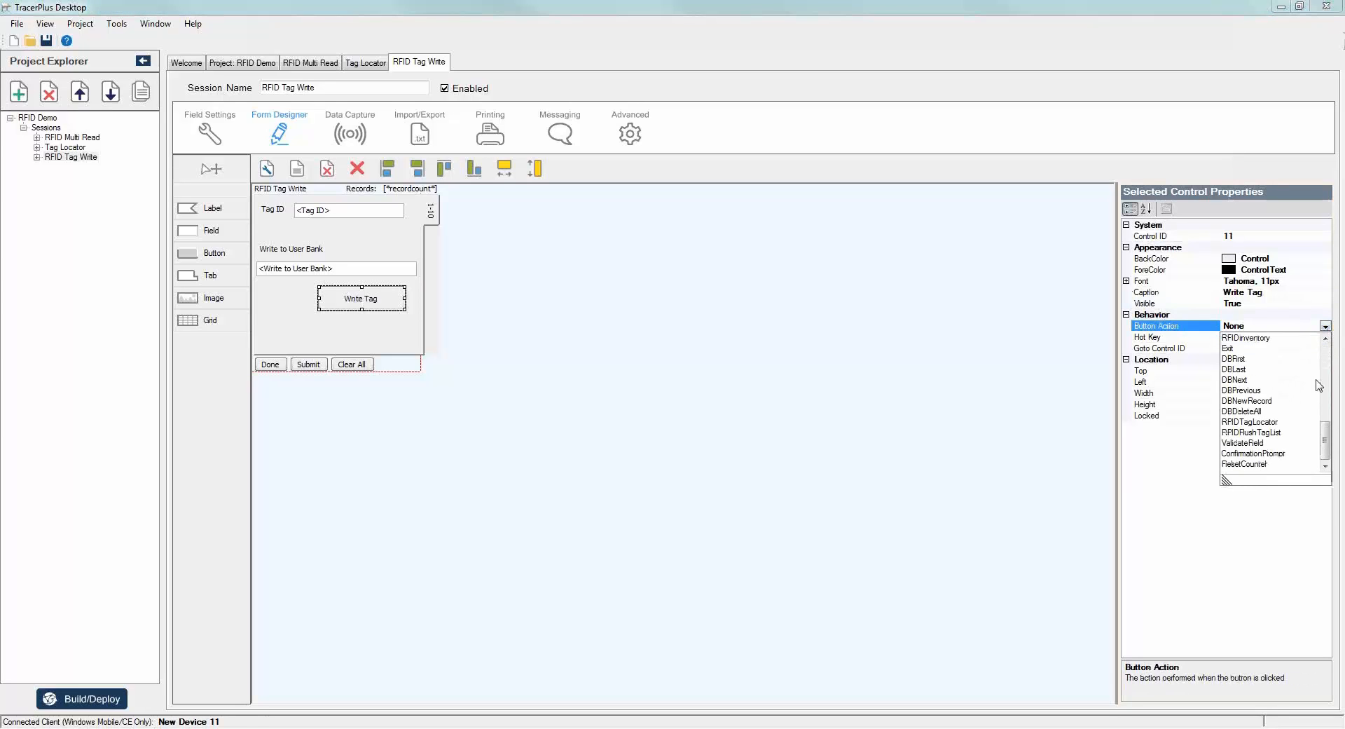
scroll(1319, 385, up, 3)
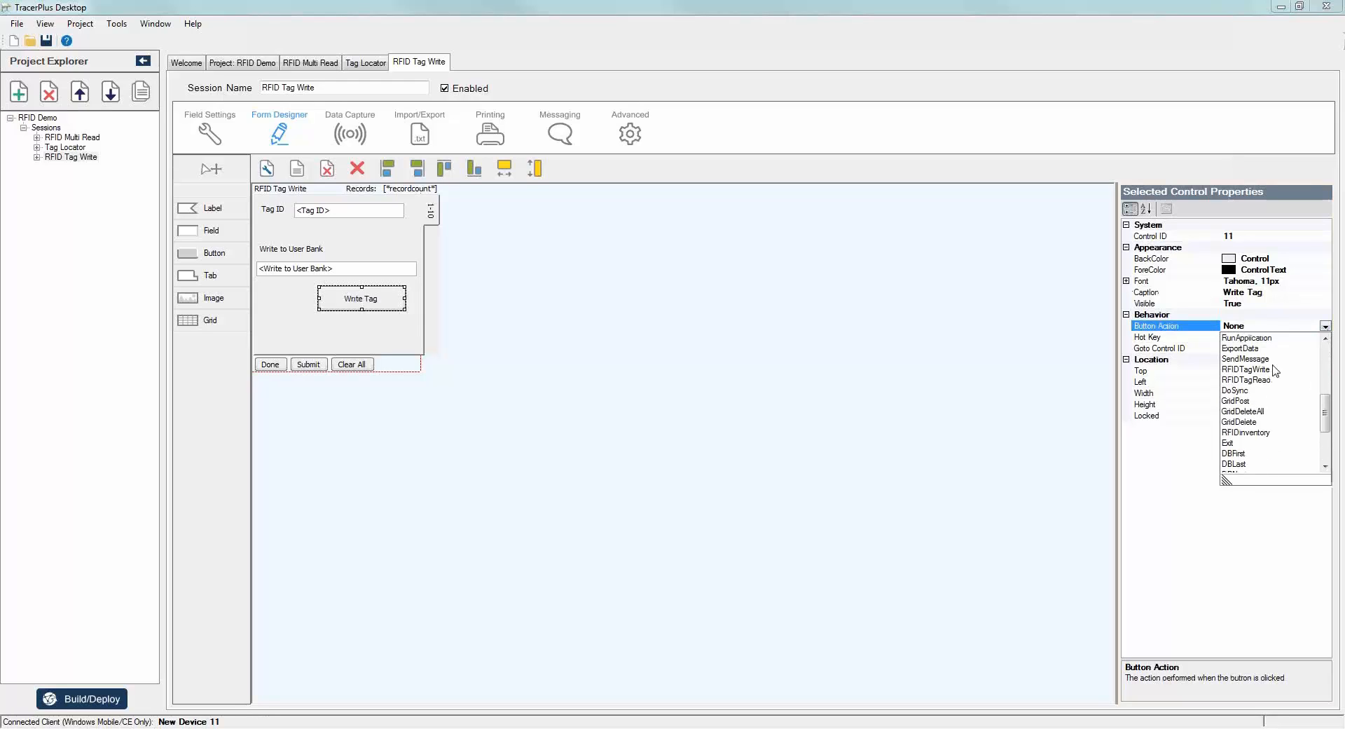
click(1252, 370)
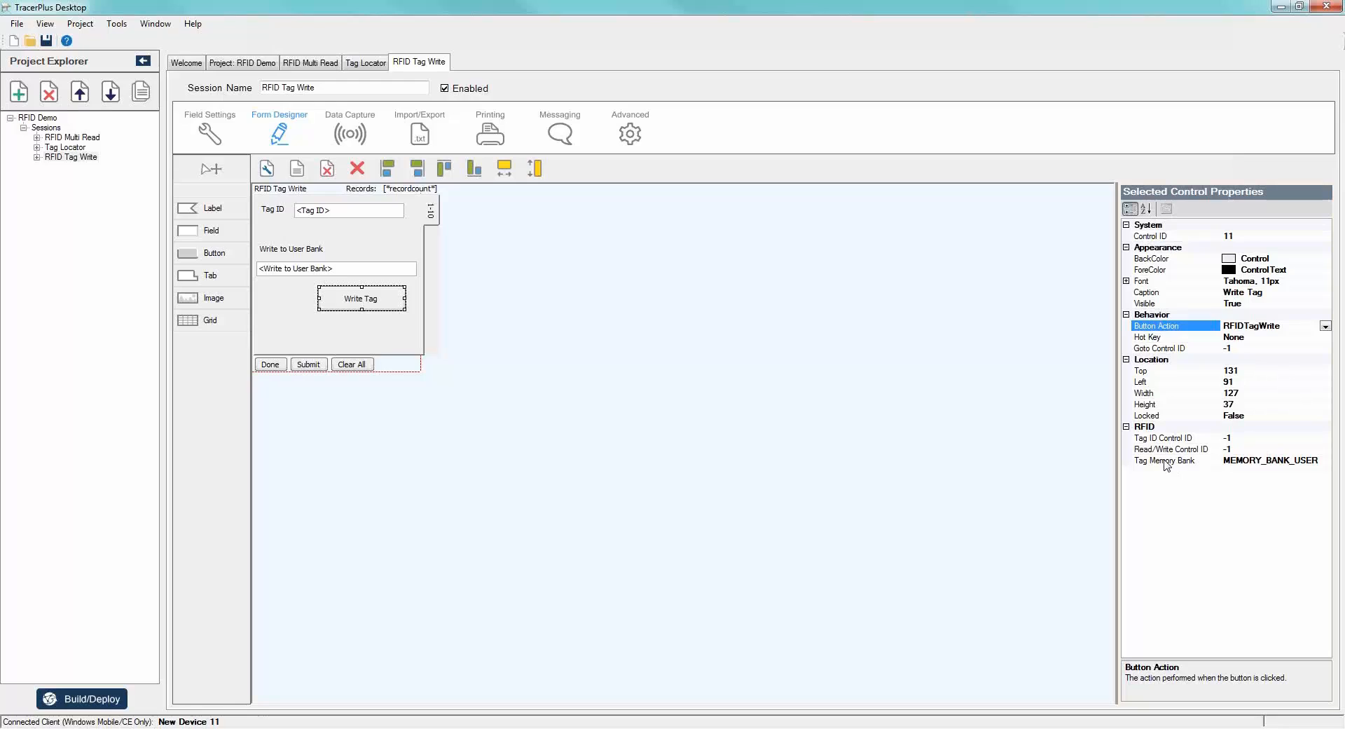
Look up the Tag ID field's control ID and set the Write Tag button's Tag ID Control ID to 5.
click(335, 207)
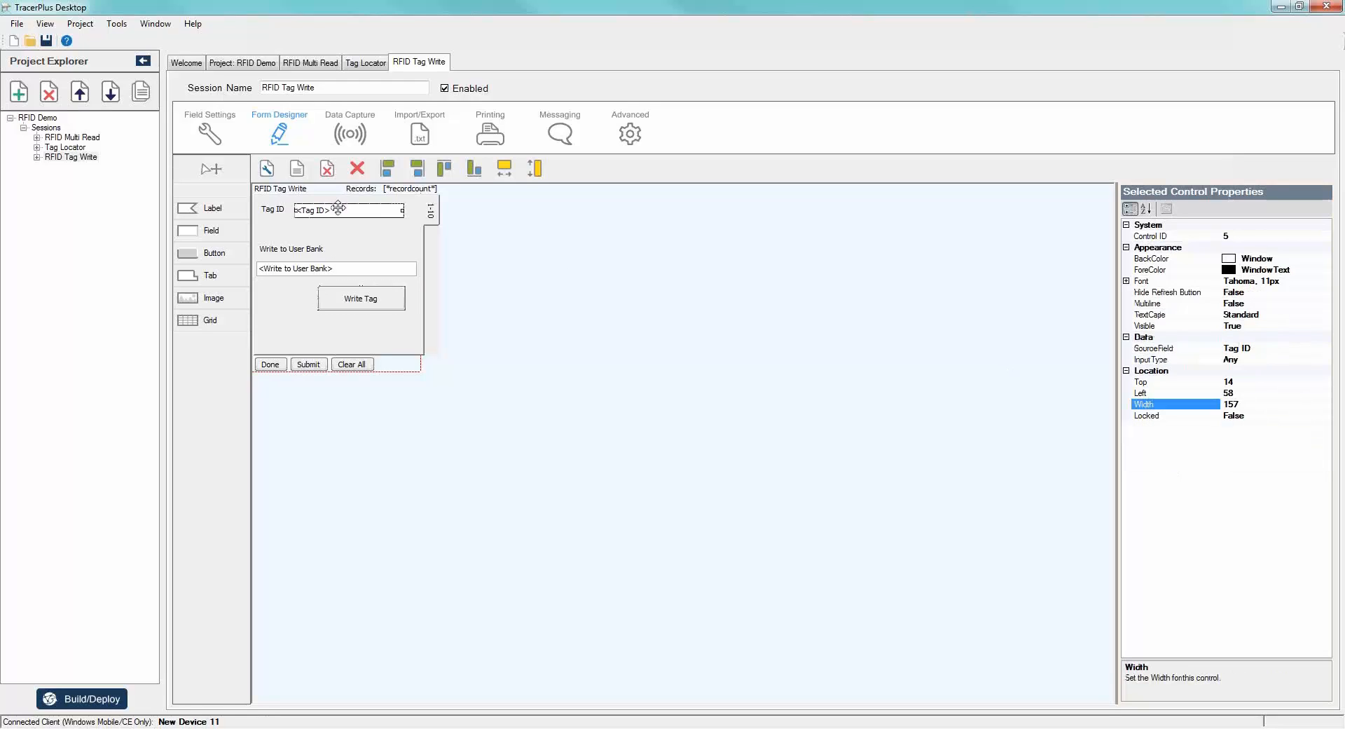
click(394, 288)
click(1234, 438)
key(BackSpace)
key(BackSpace)
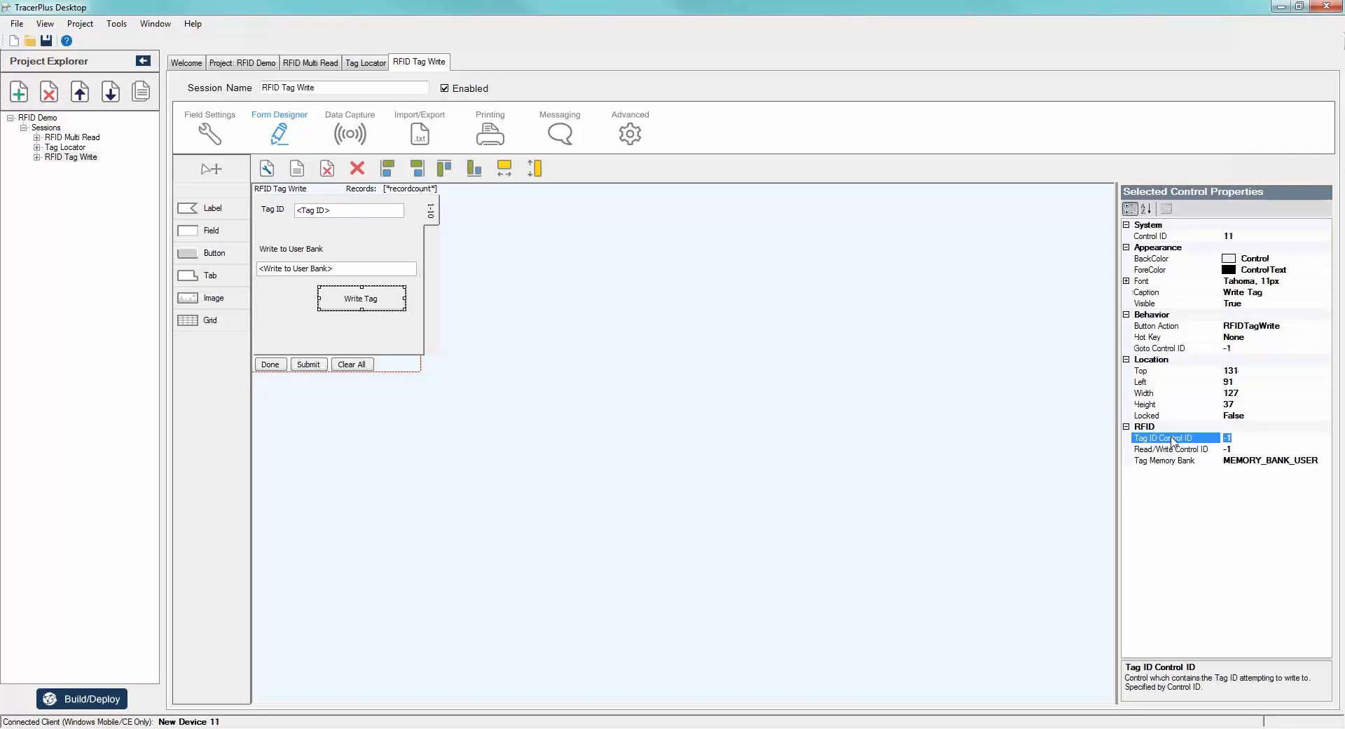
text(5)
Look up the Write to User Bank field's control ID and set the Write Tag button's Read/Write Control ID to 7.
click(1196, 449)
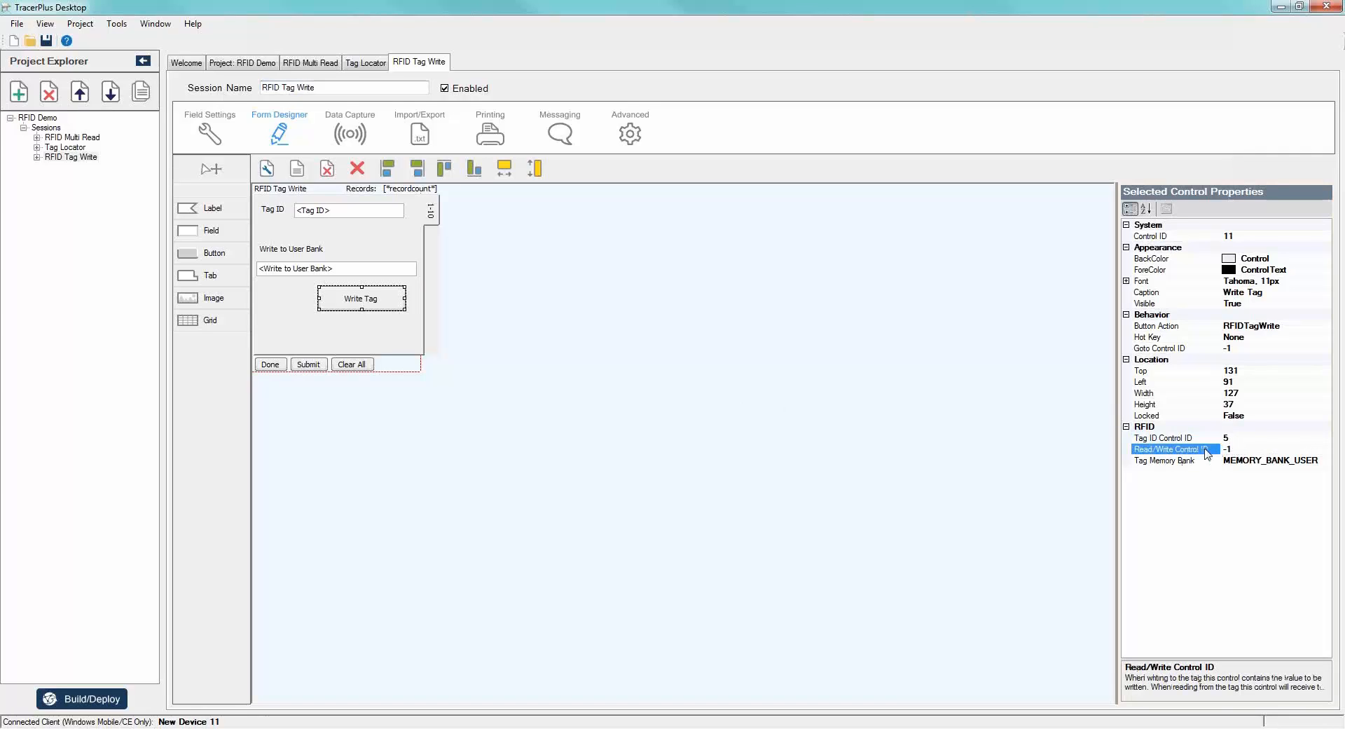
click(314, 270)
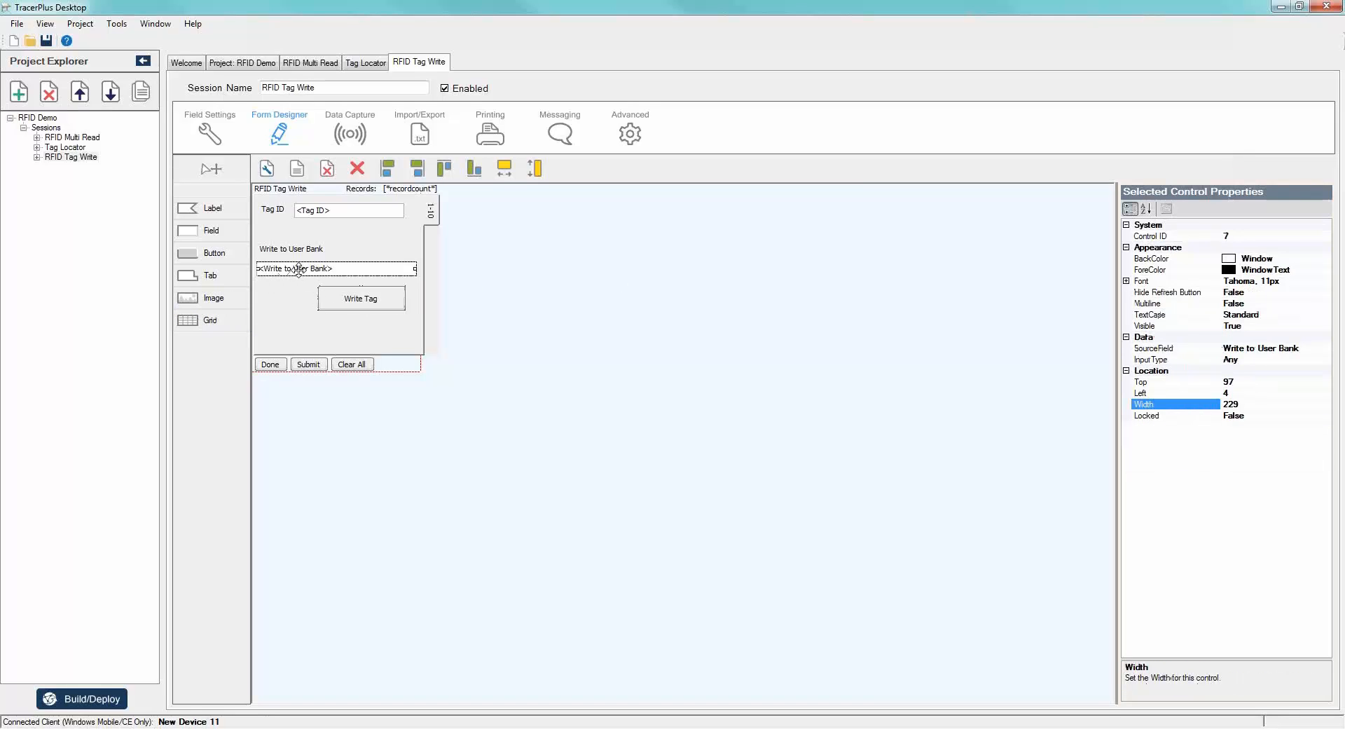
click(368, 292)
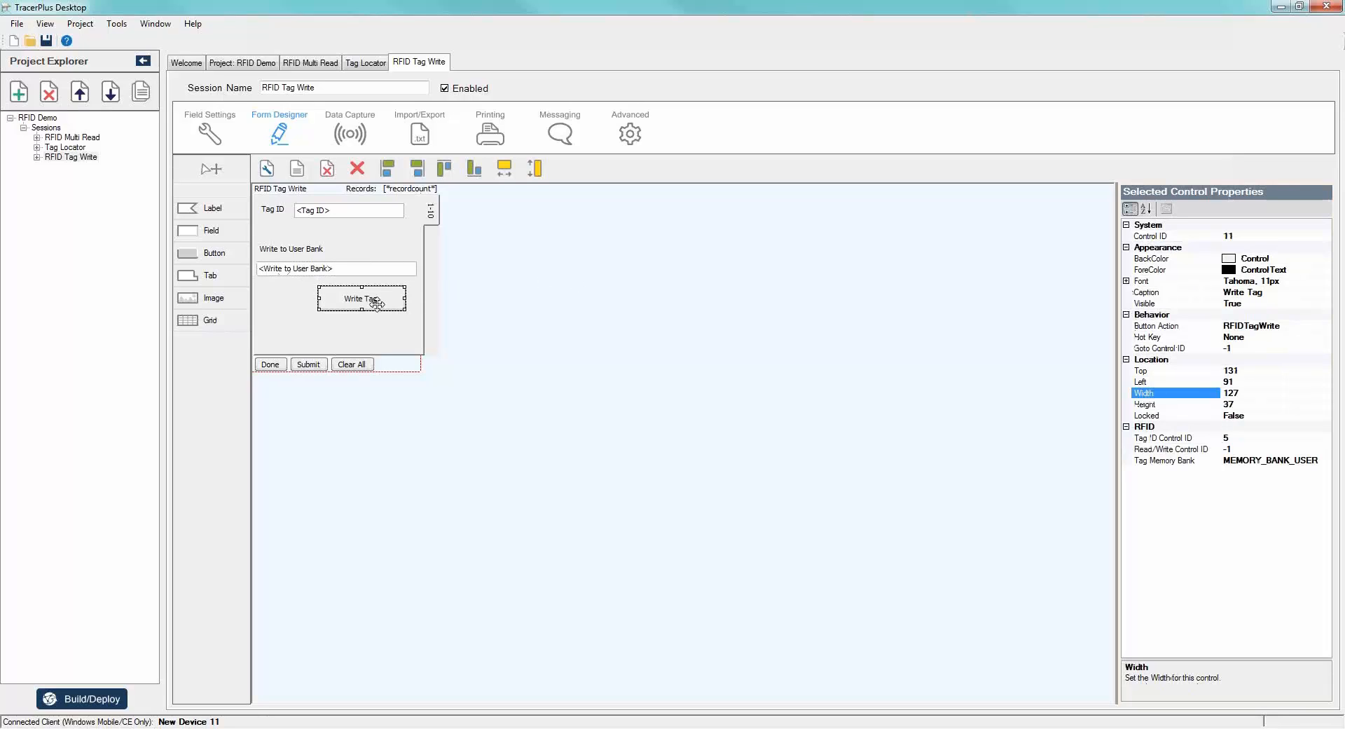
click(1245, 447)
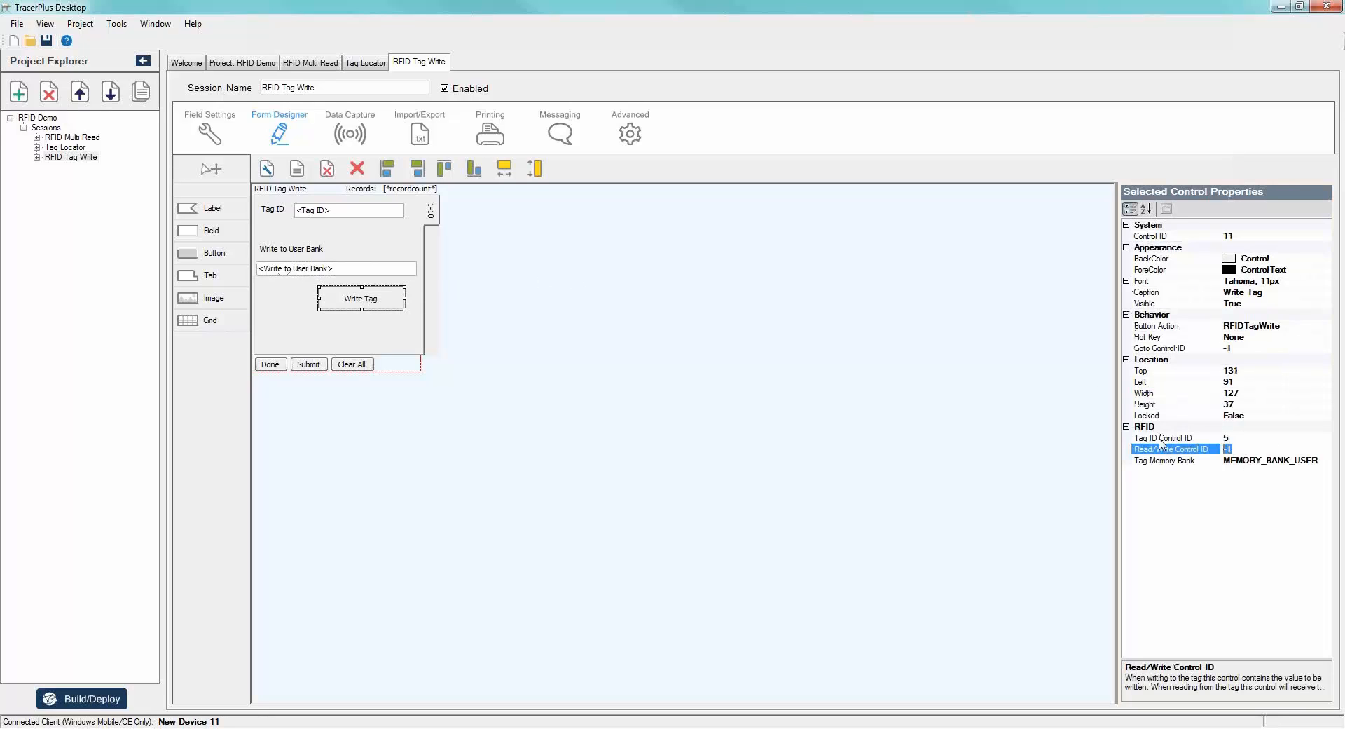
text(7)
key(Down)
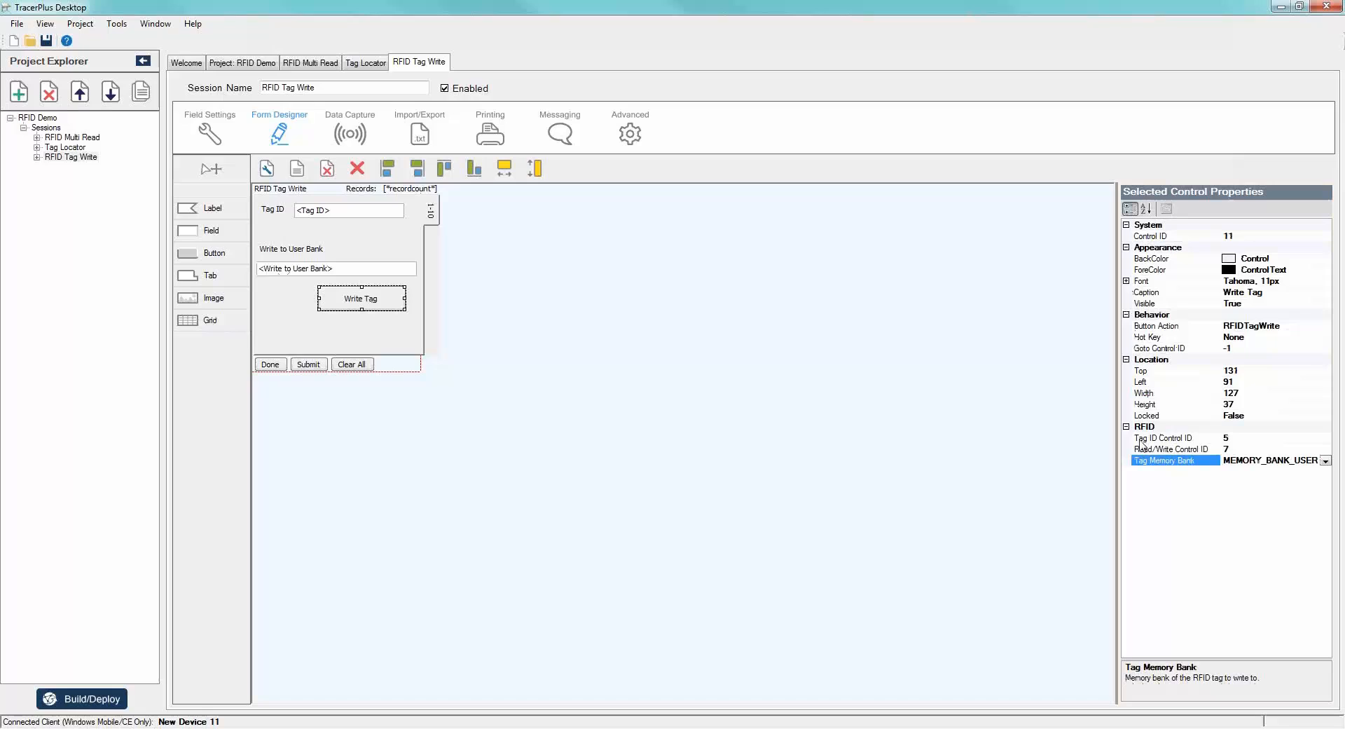
Choose MEMORY_BANK_USER as the Write Tag button's tag memory bank and deselect the button.
click(1326, 462)
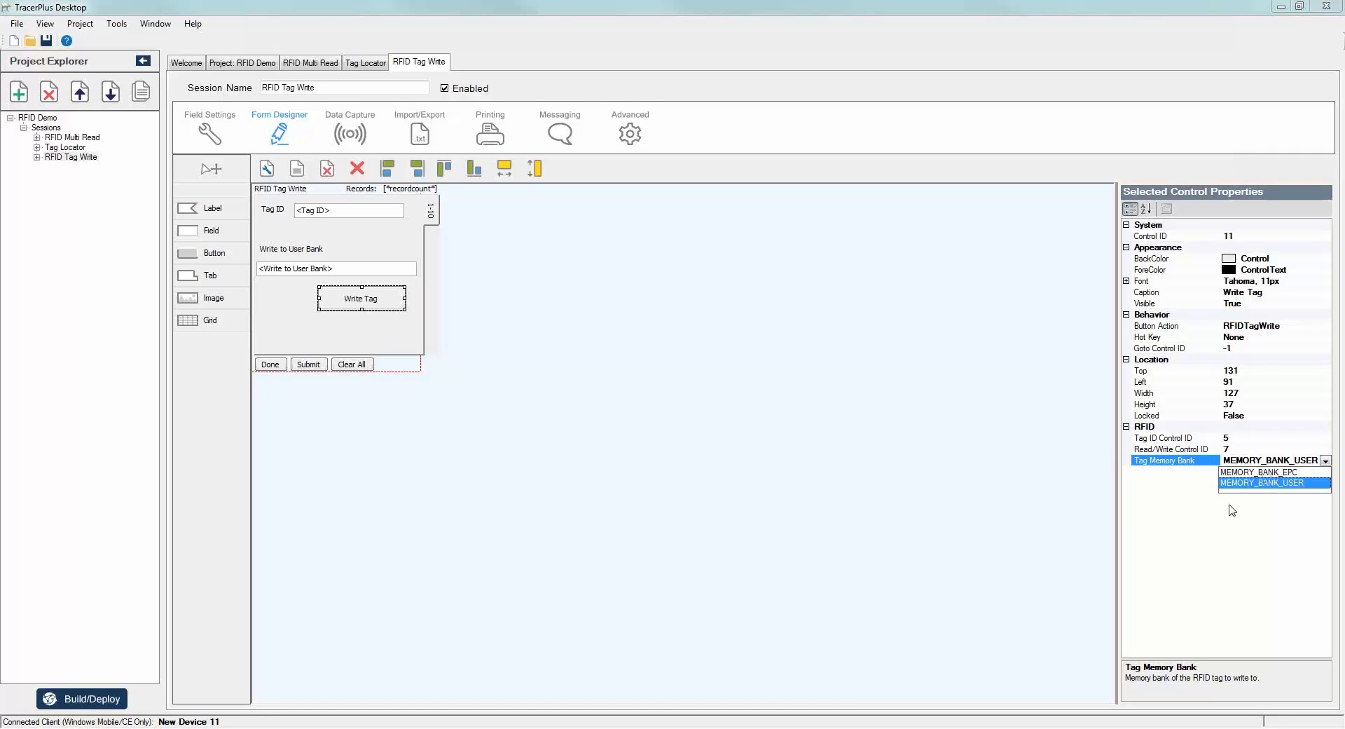
click(1246, 482)
click(1079, 471)
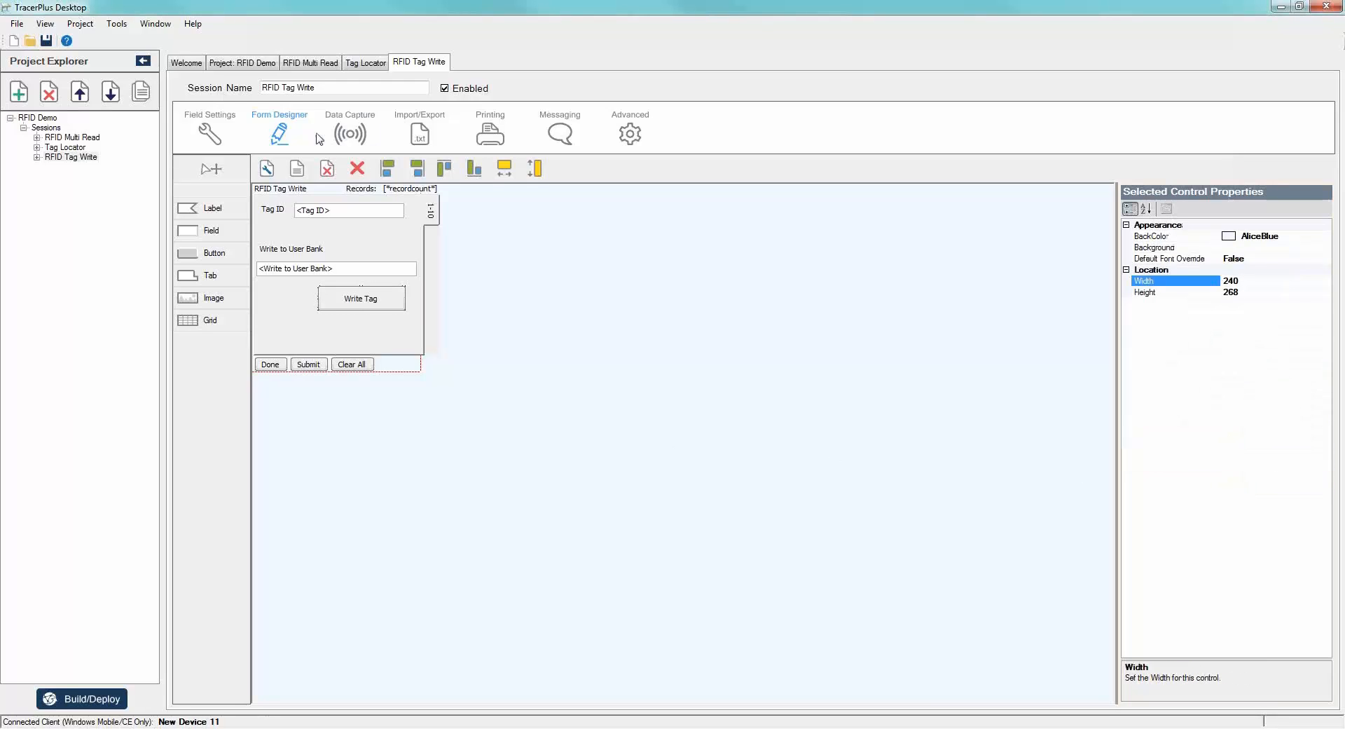
Enable the RFID scanner in the RFID Tag Write session's data capture settings, leaving the barcode scanner enabled.
click(345, 136)
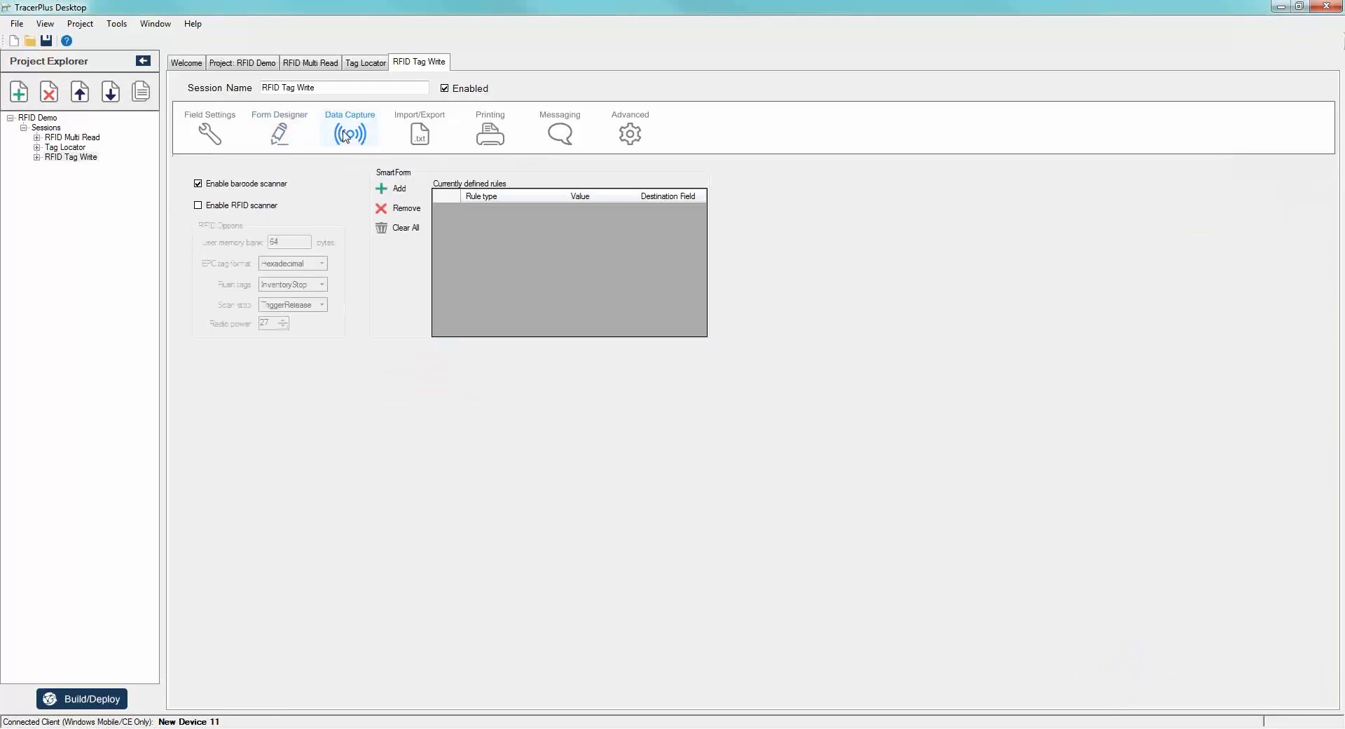
click(217, 209)
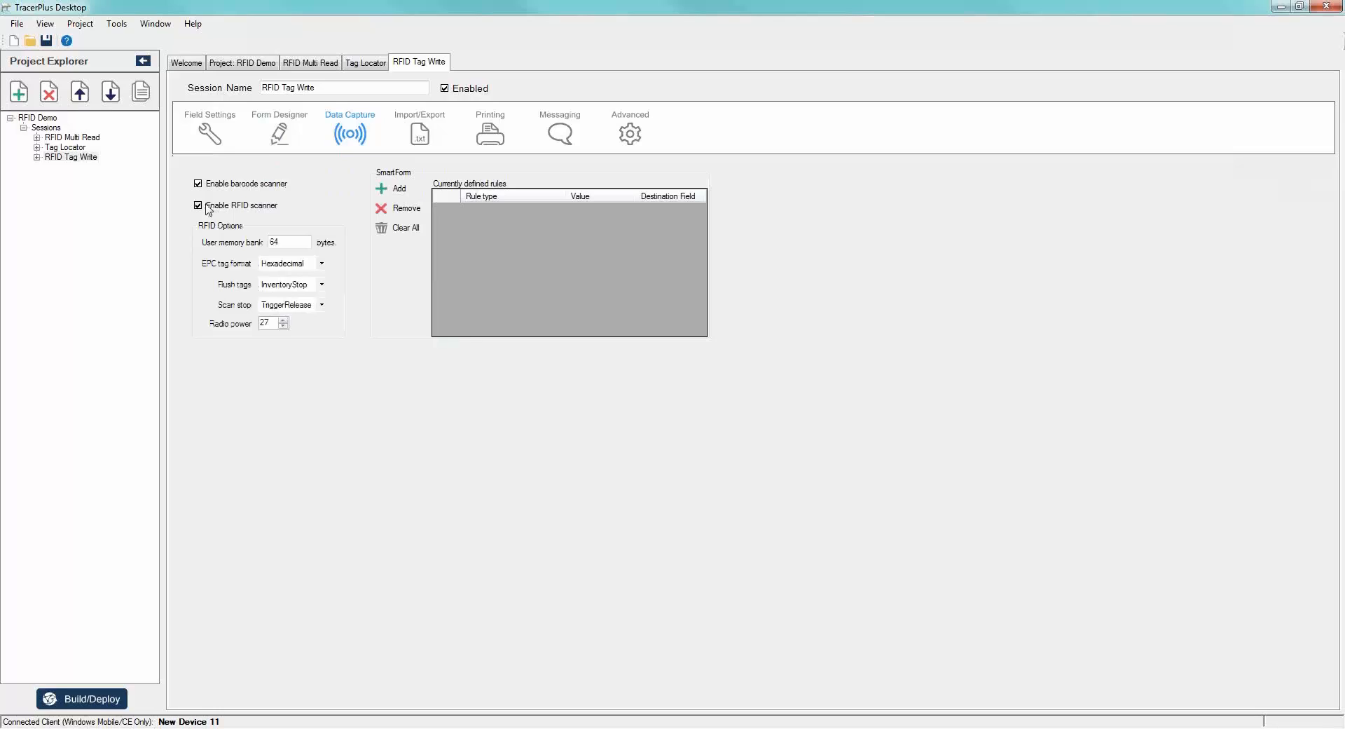
click(198, 183)
click(198, 184)
Restrict the Tag ID field on the RFID Tag Write form to the RFID input type.
click(283, 140)
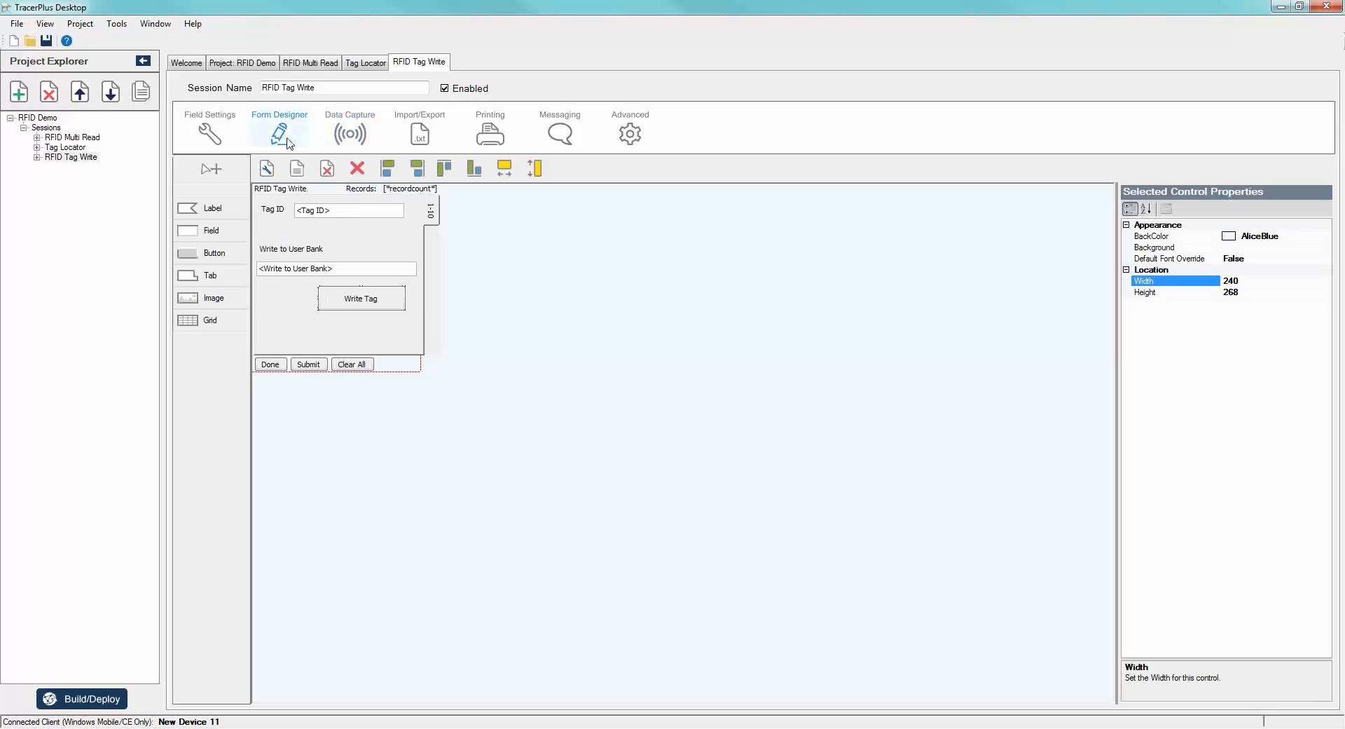
click(349, 209)
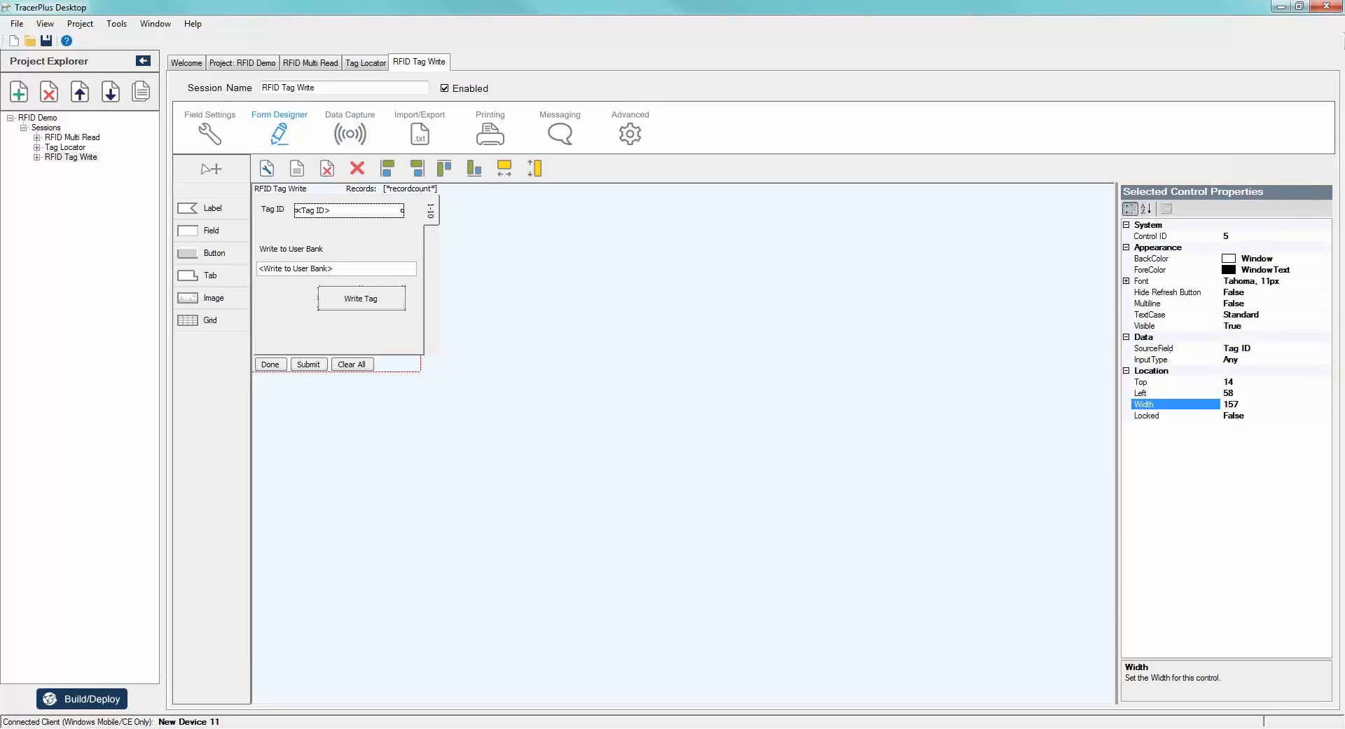
click(1326, 360)
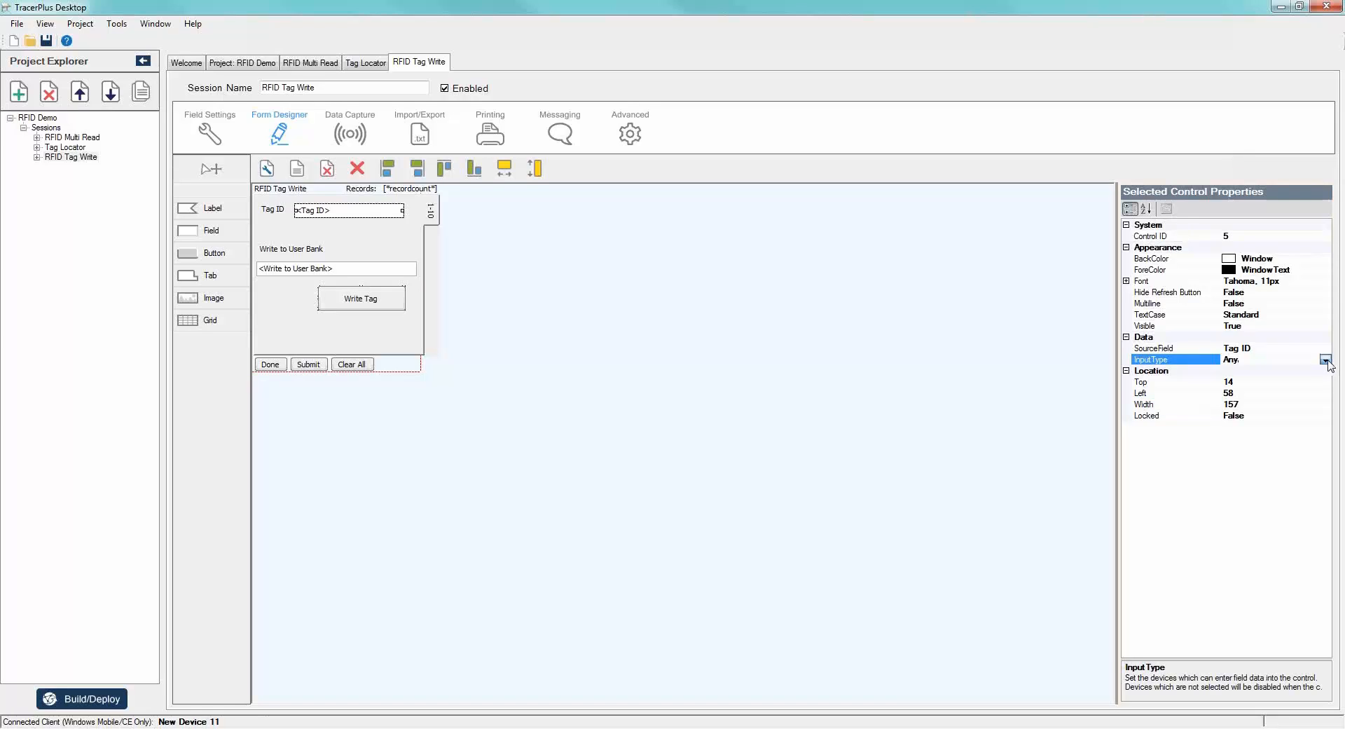
click(1326, 360)
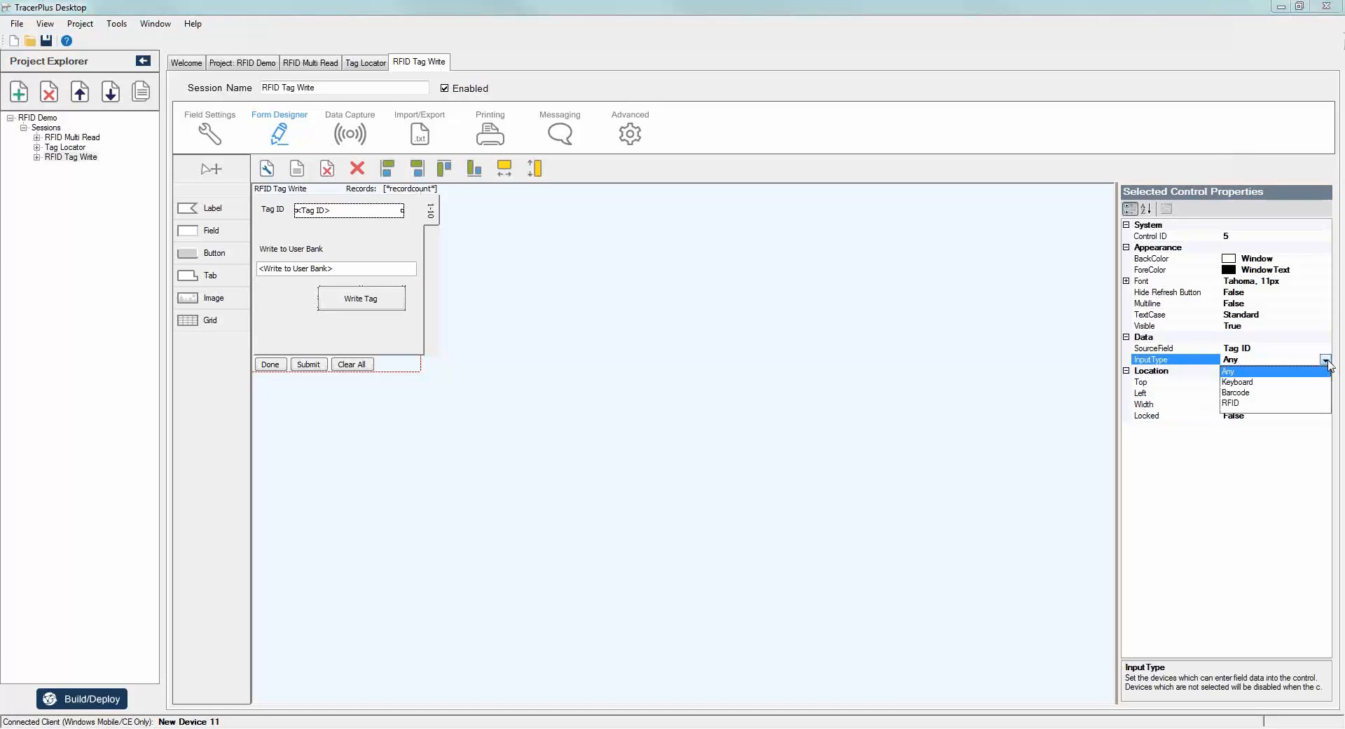
click(1246, 404)
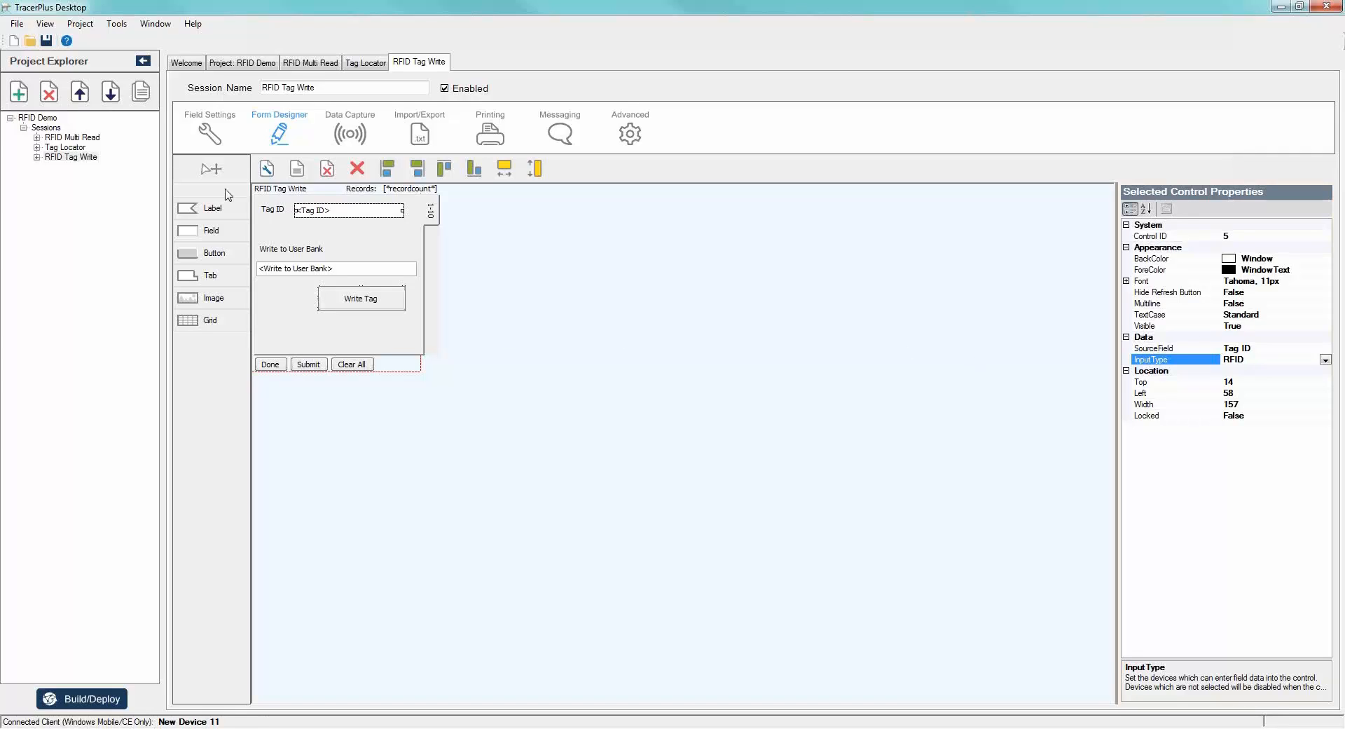
Restrict the Write to User Bank field on the form to the Barcode input type.
click(288, 268)
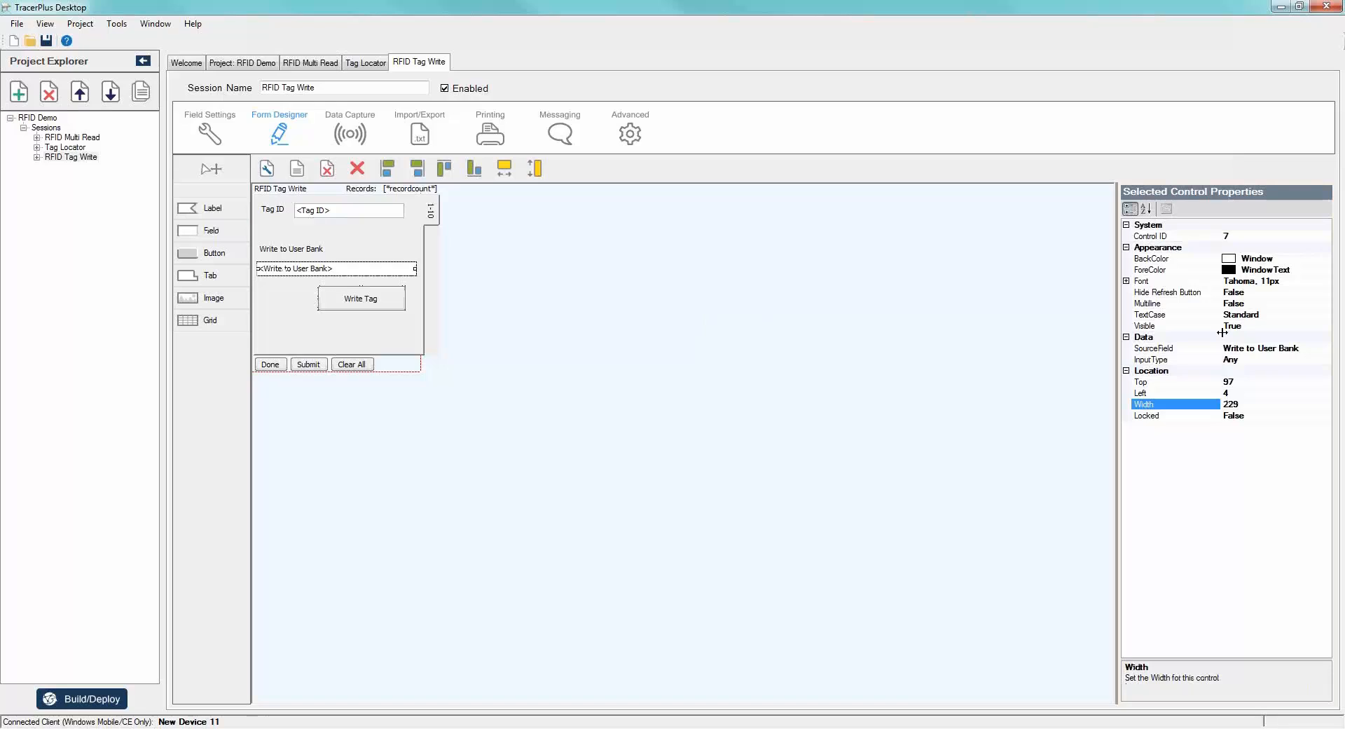
click(1327, 360)
click(1326, 360)
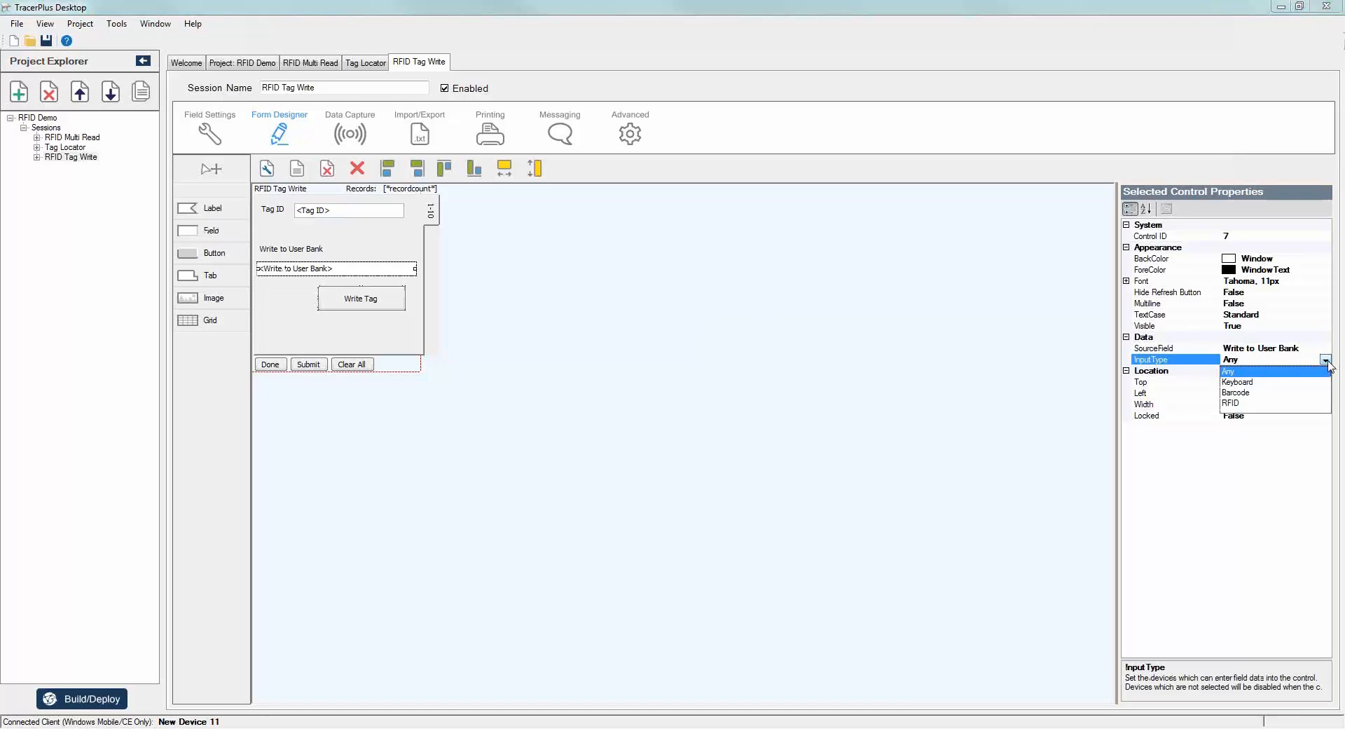
click(1237, 393)
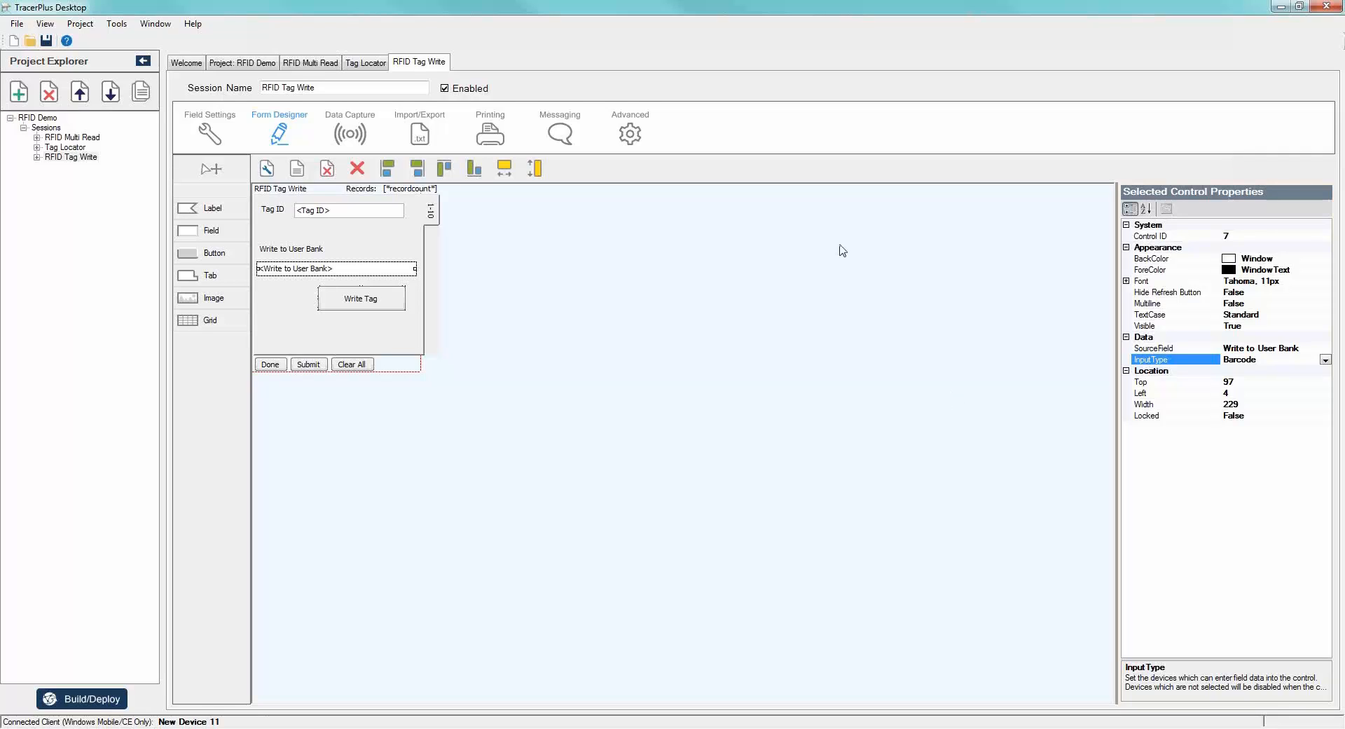
click(658, 328)
Build and deploy the project to the connected Windows Mobile client and close the deployment options.
click(94, 699)
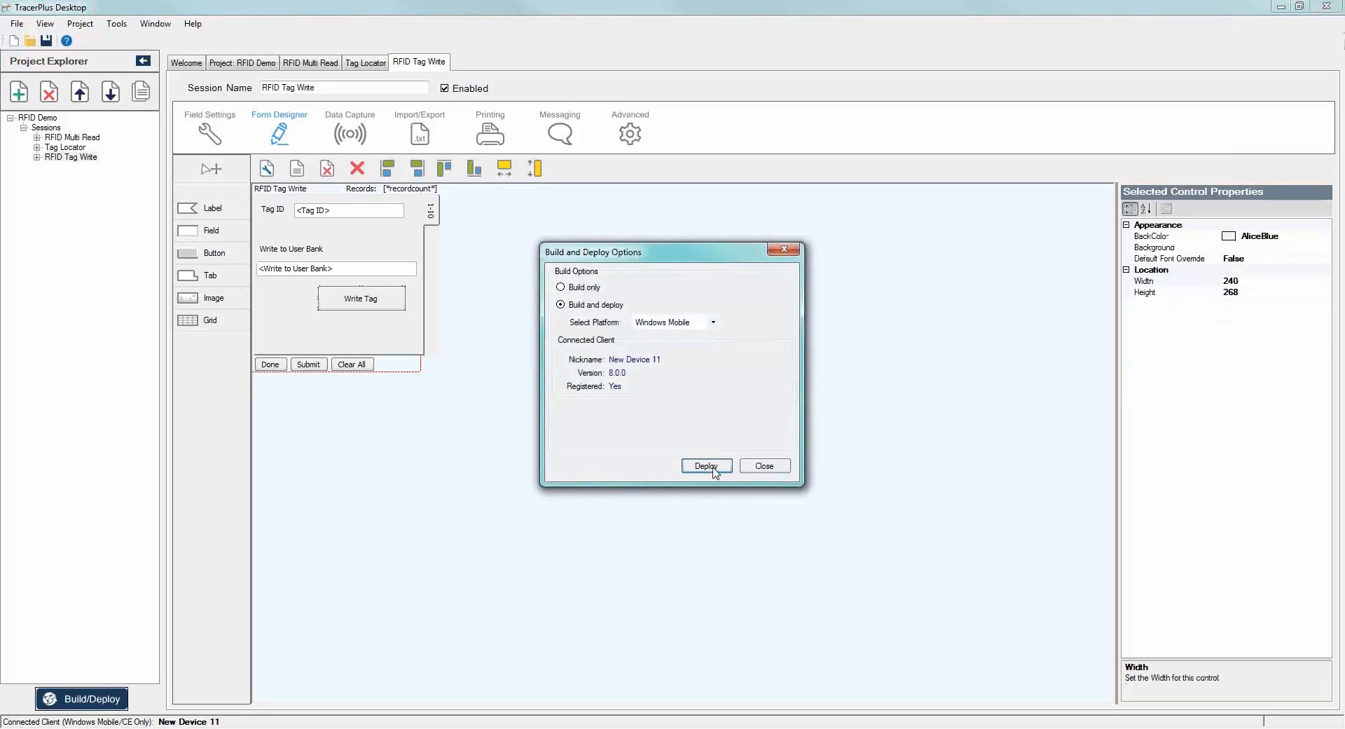
click(709, 465)
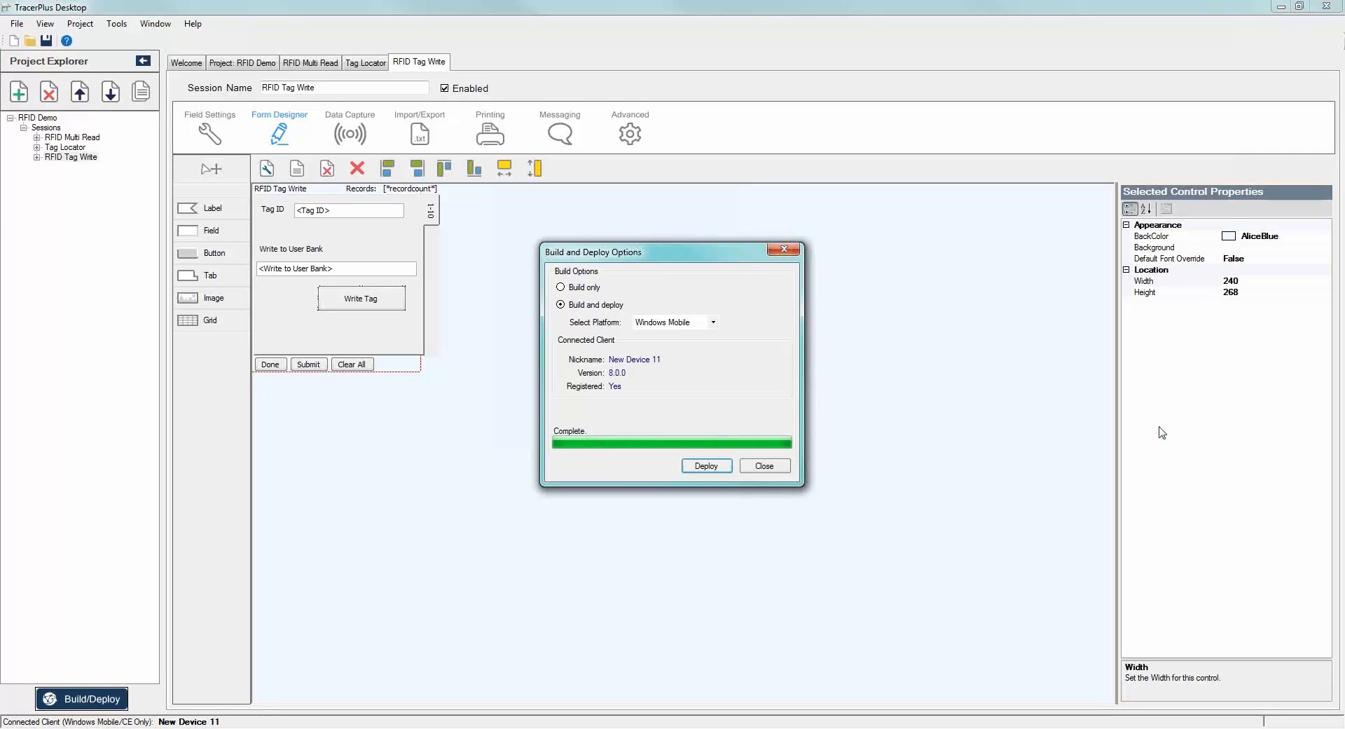
click(767, 465)
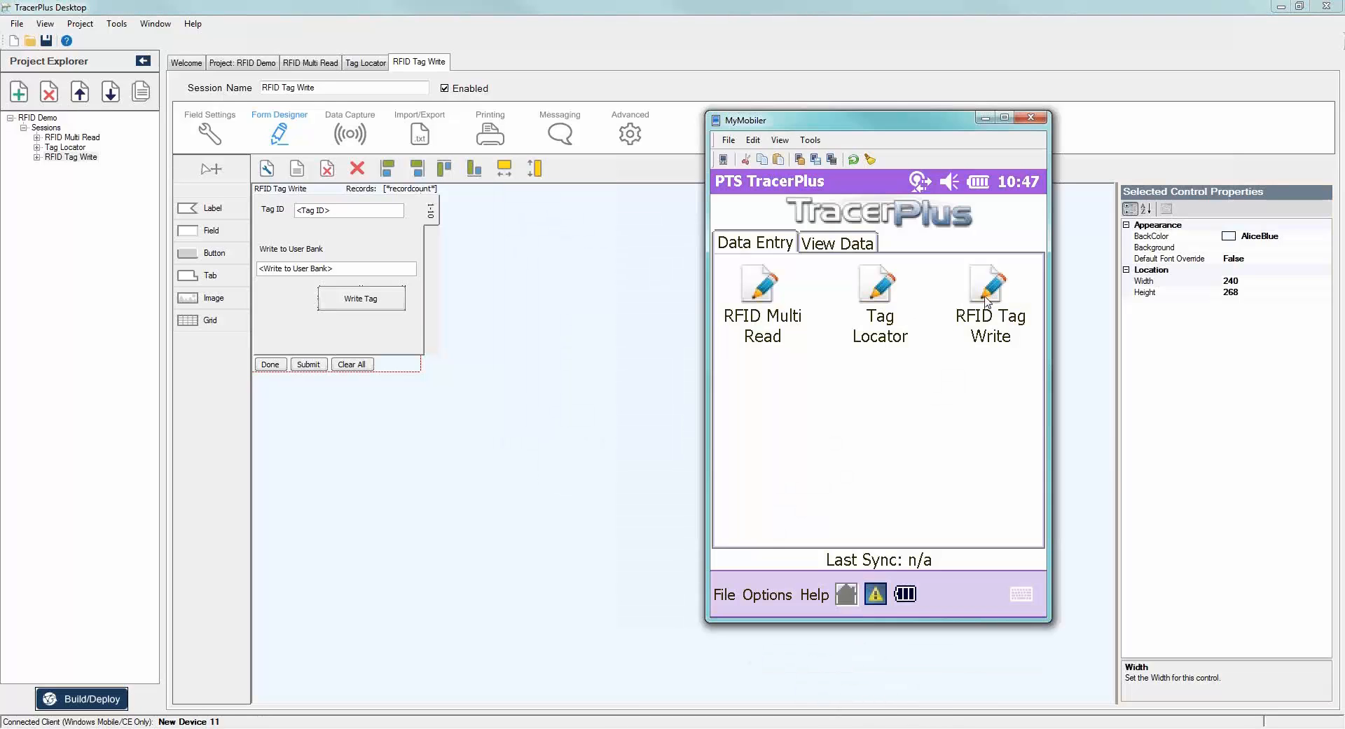
Open the RFID Tag Write session on the device and scan RFID tags into its fields.
click(987, 300)
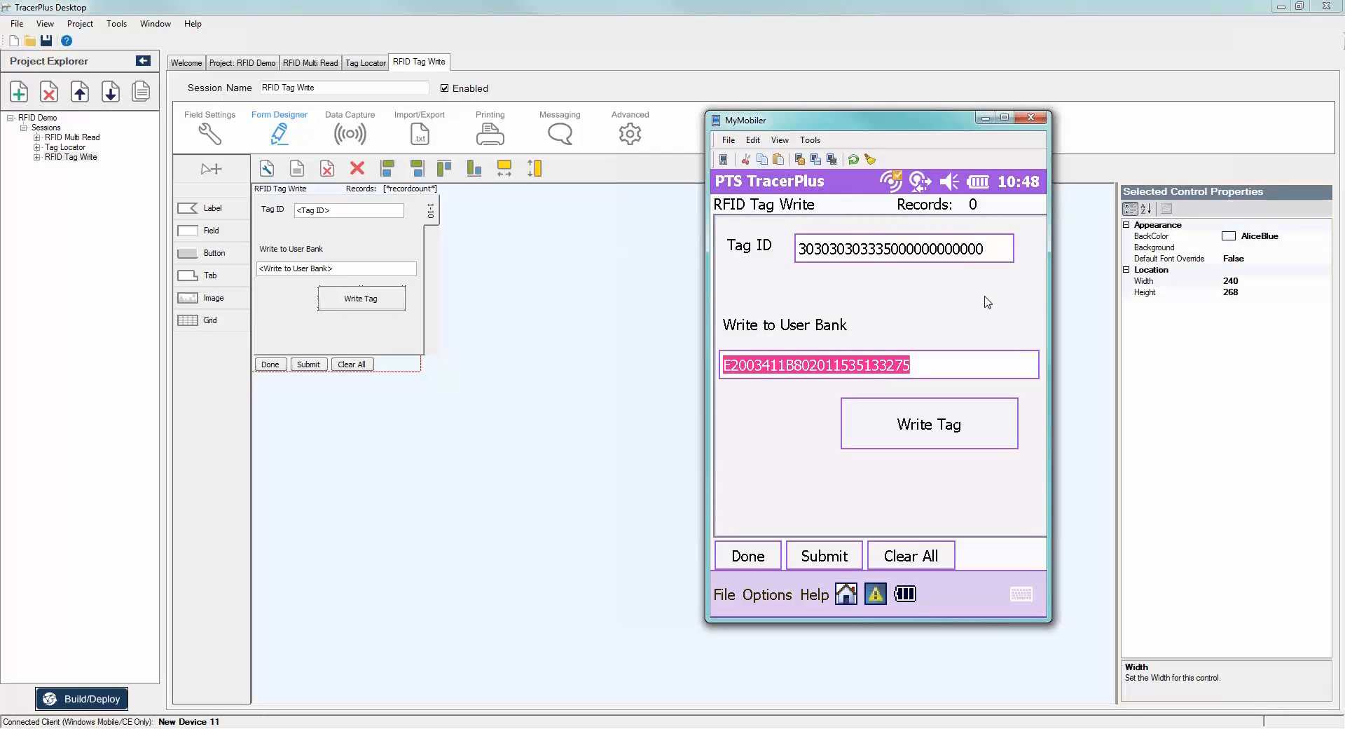
Set the Tag ID field's after-scan Go to field option to Tag ID in the RFID Tag Write session.
click(209, 136)
click(312, 197)
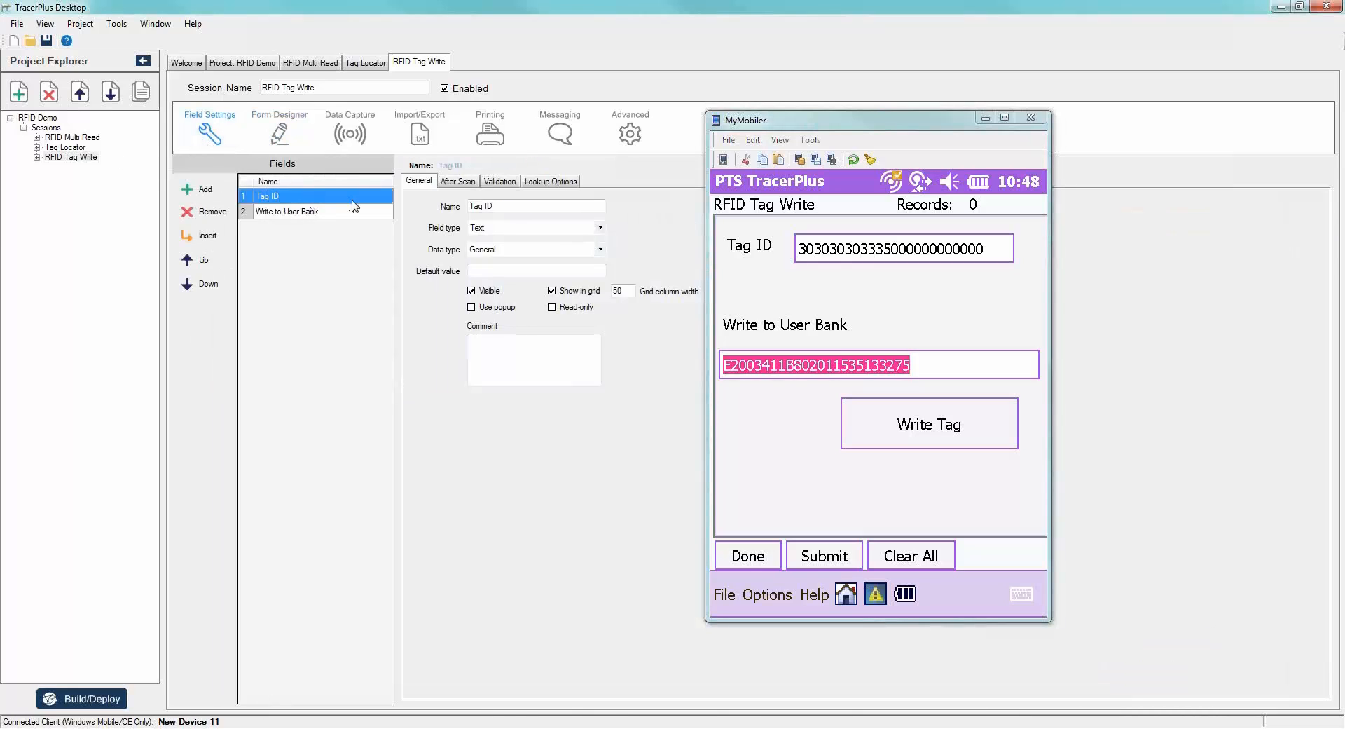
click(456, 181)
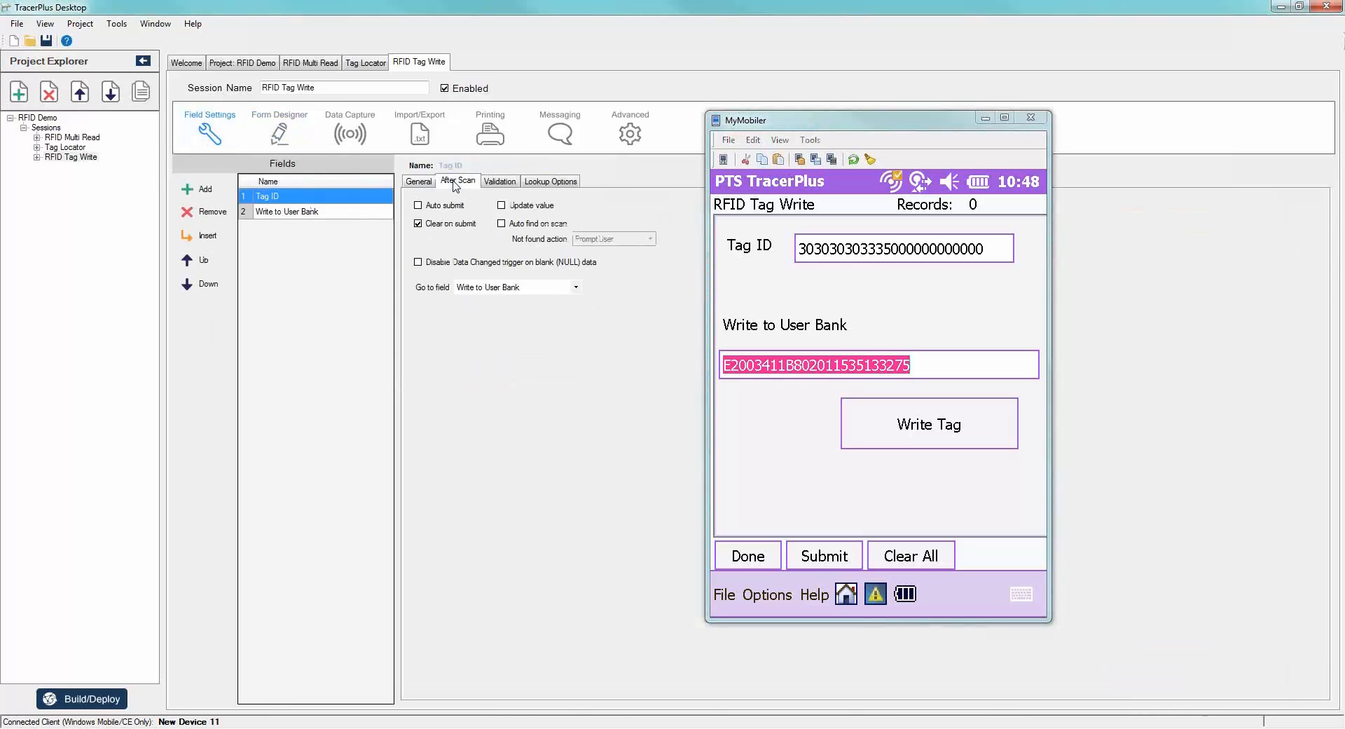
click(578, 288)
click(525, 300)
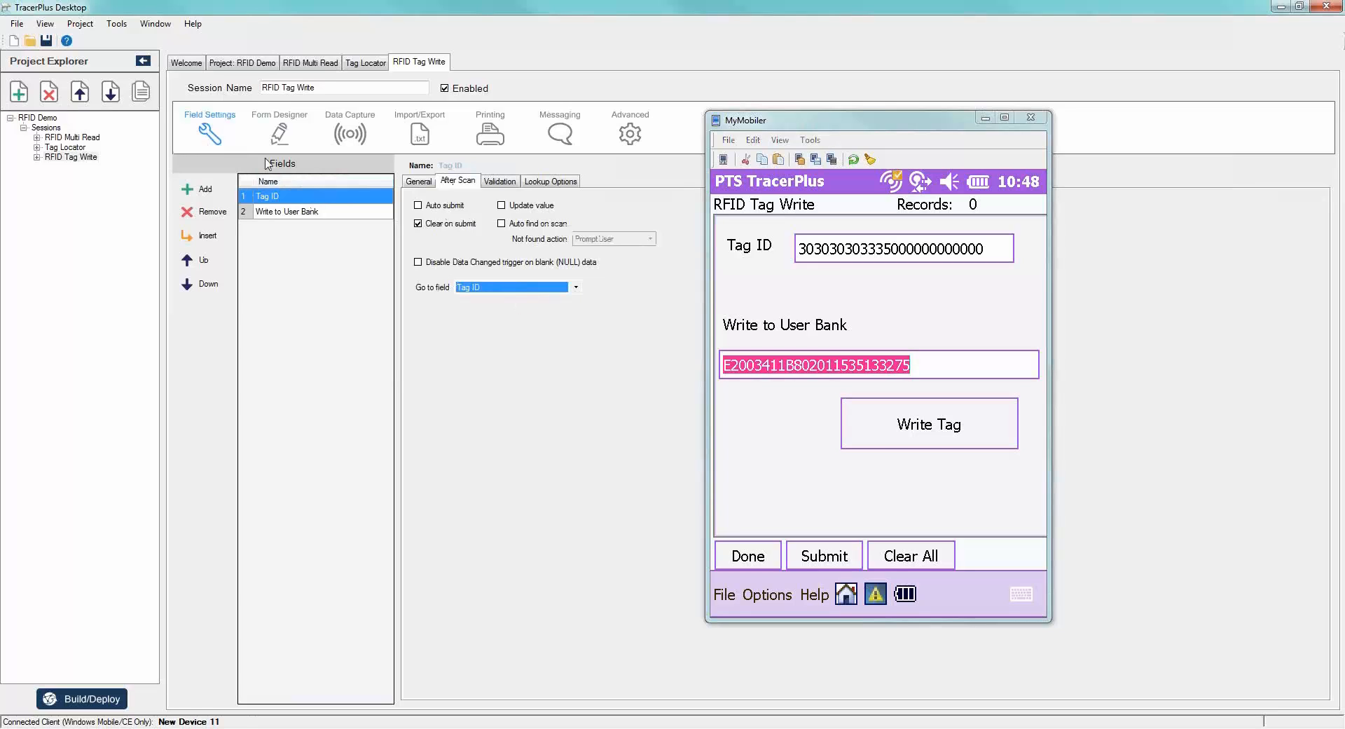
click(291, 211)
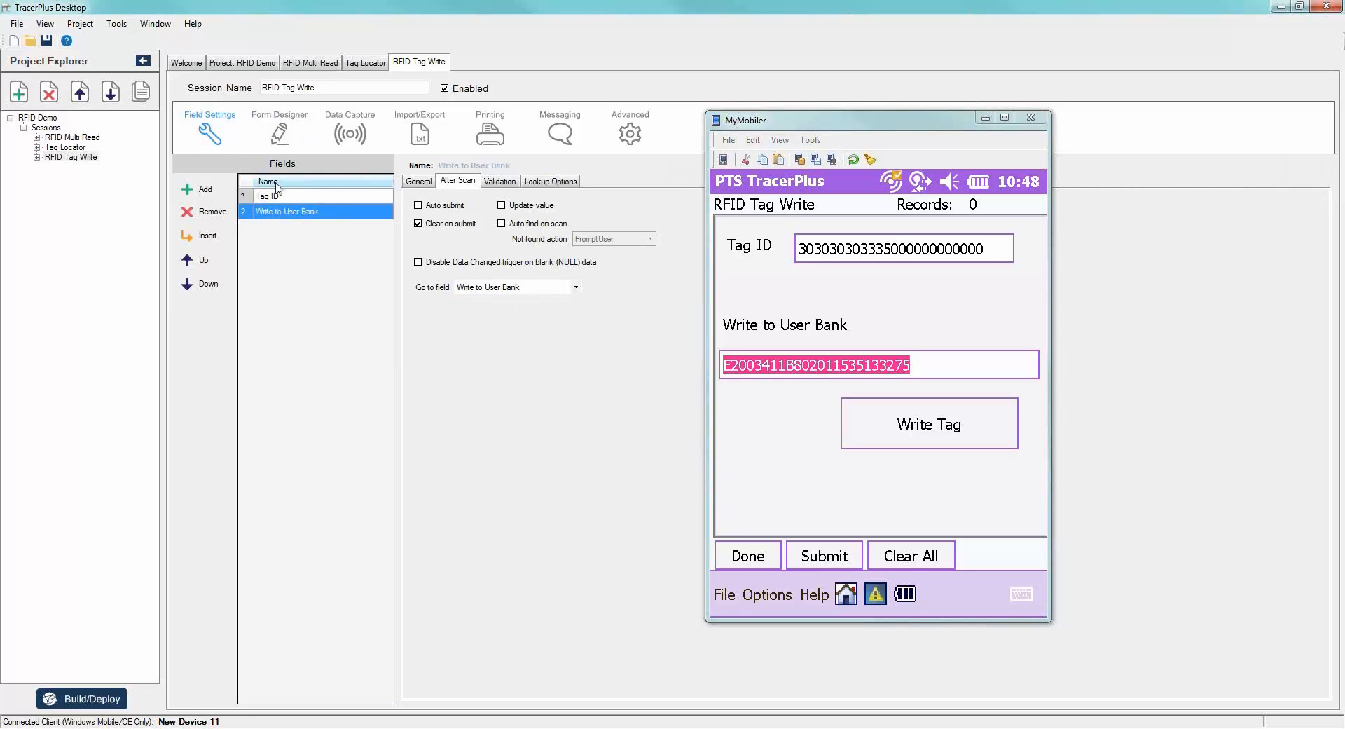
Set the RFID scan stop option to TagRead in the RFID Tag Write session's data capture settings.
click(280, 144)
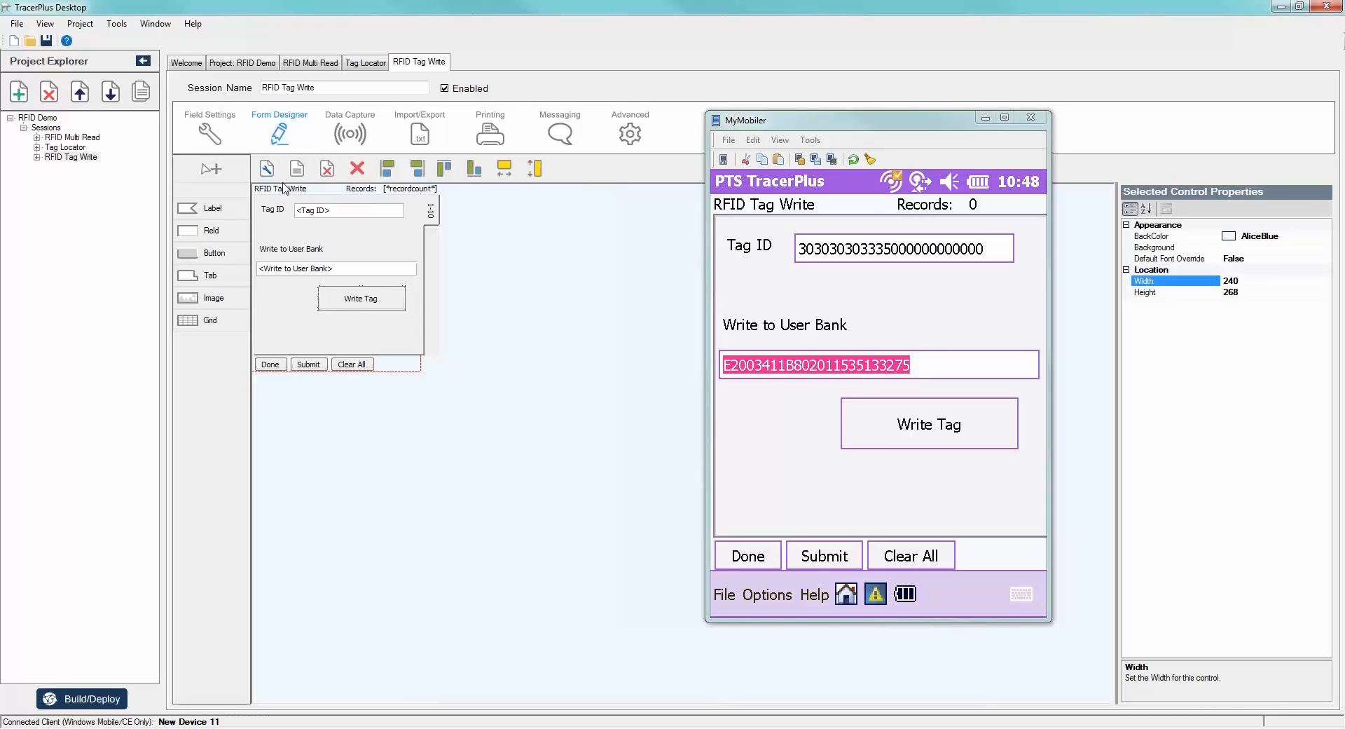
click(364, 221)
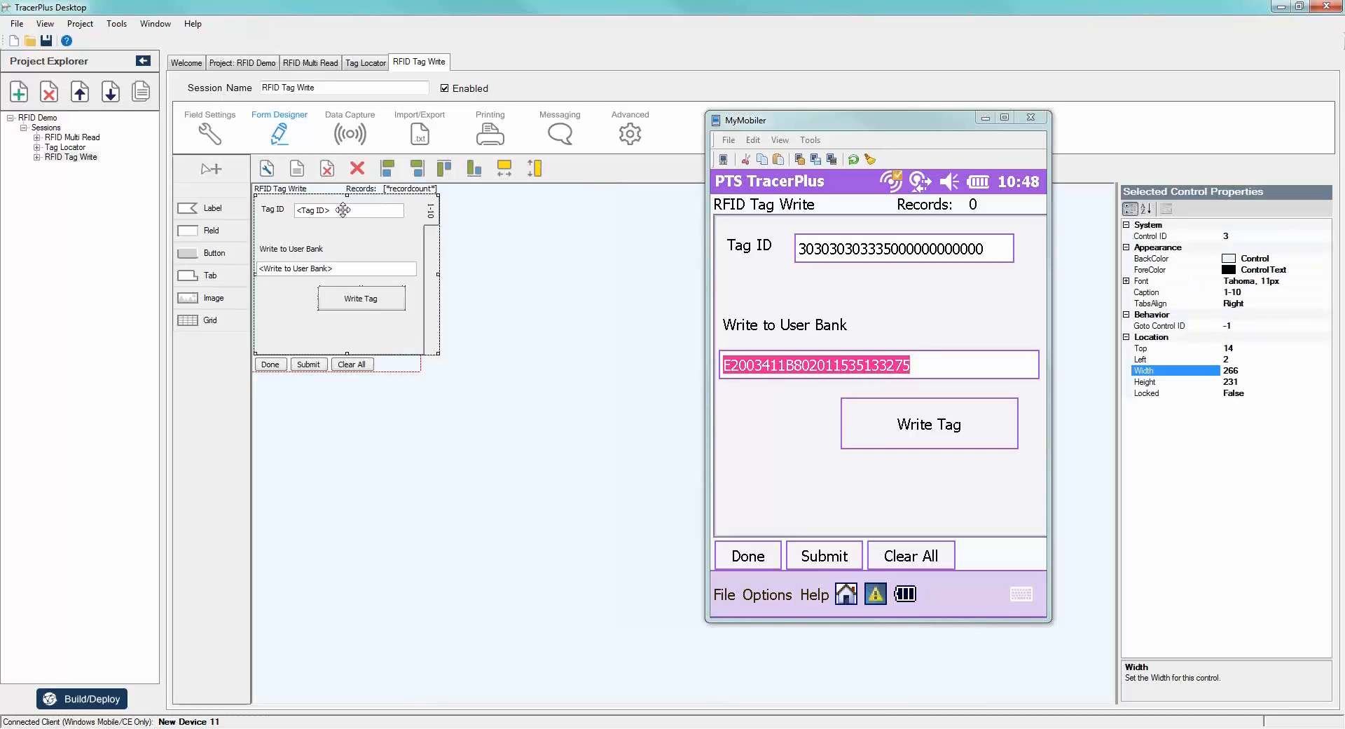
click(353, 135)
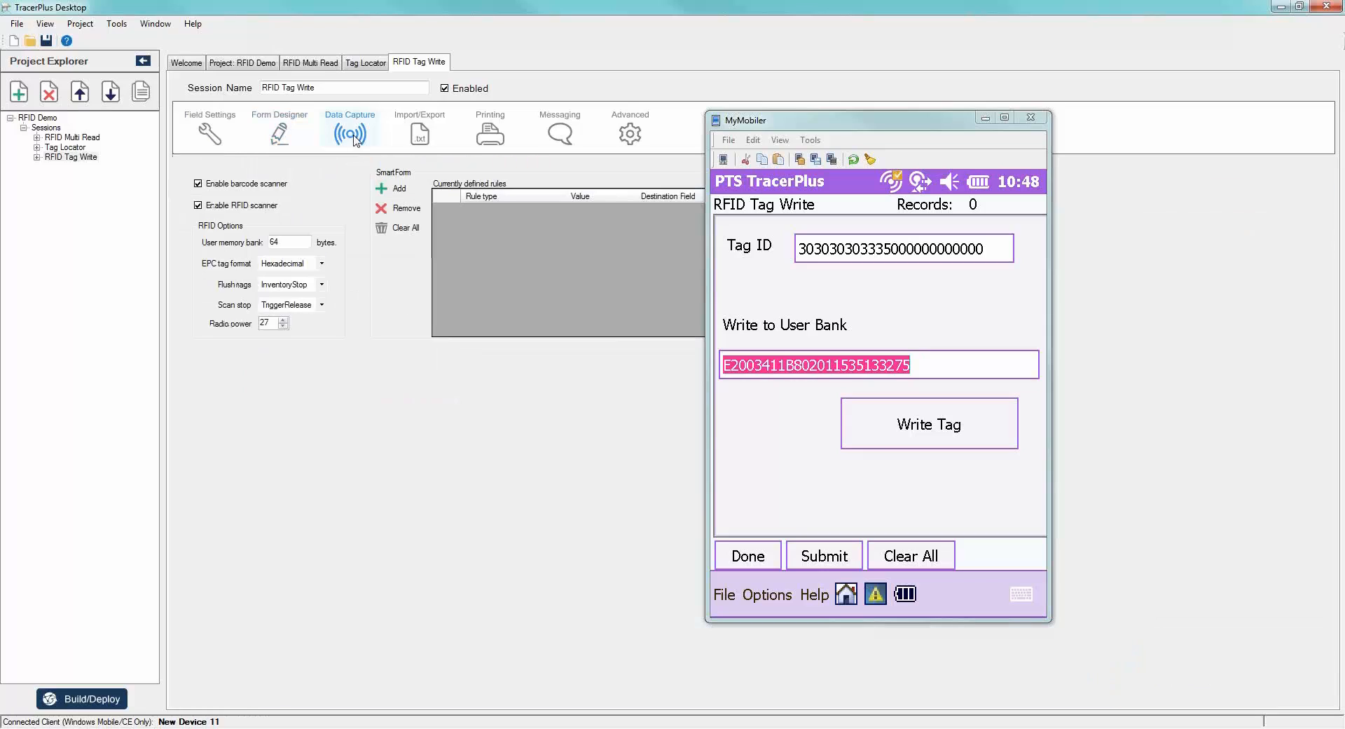
click(319, 305)
click(296, 326)
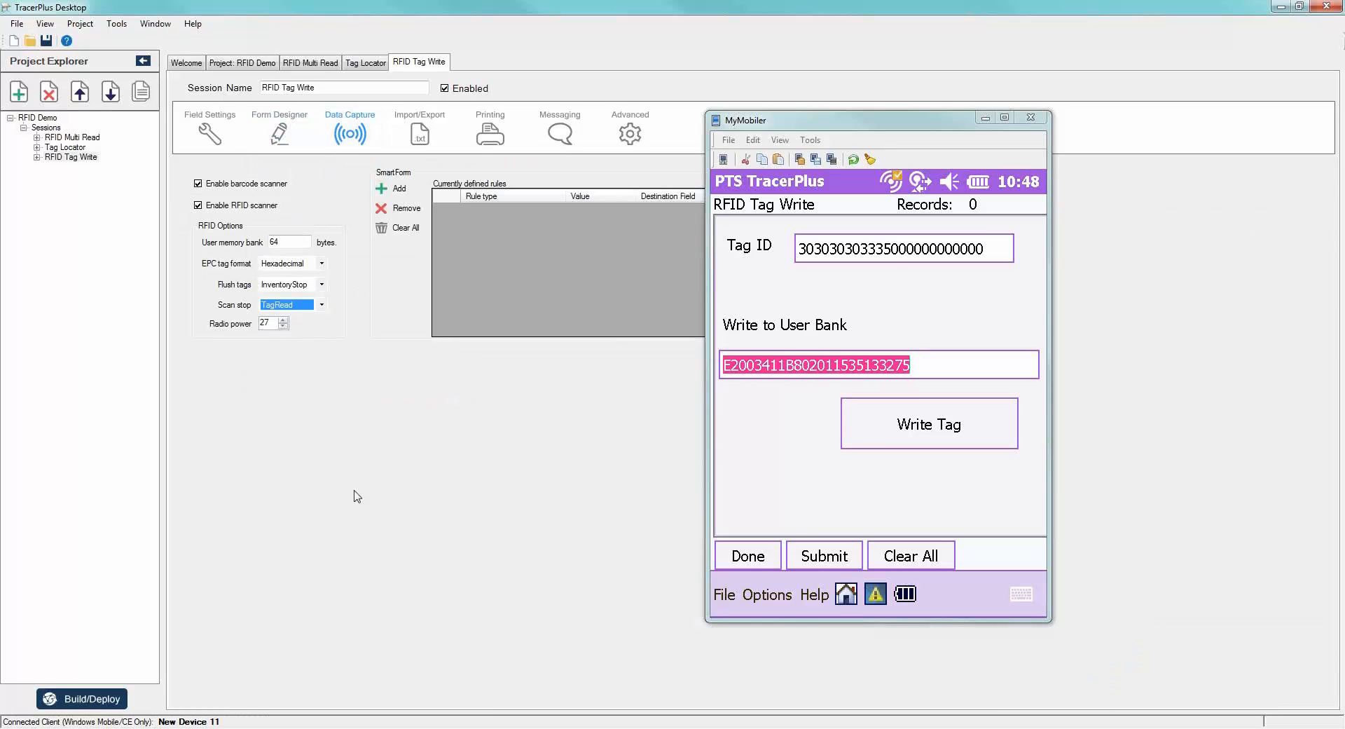
Build and deploy the updated project to the Windows Mobile device, moving the device window clear and closing the deployment options.
click(85, 699)
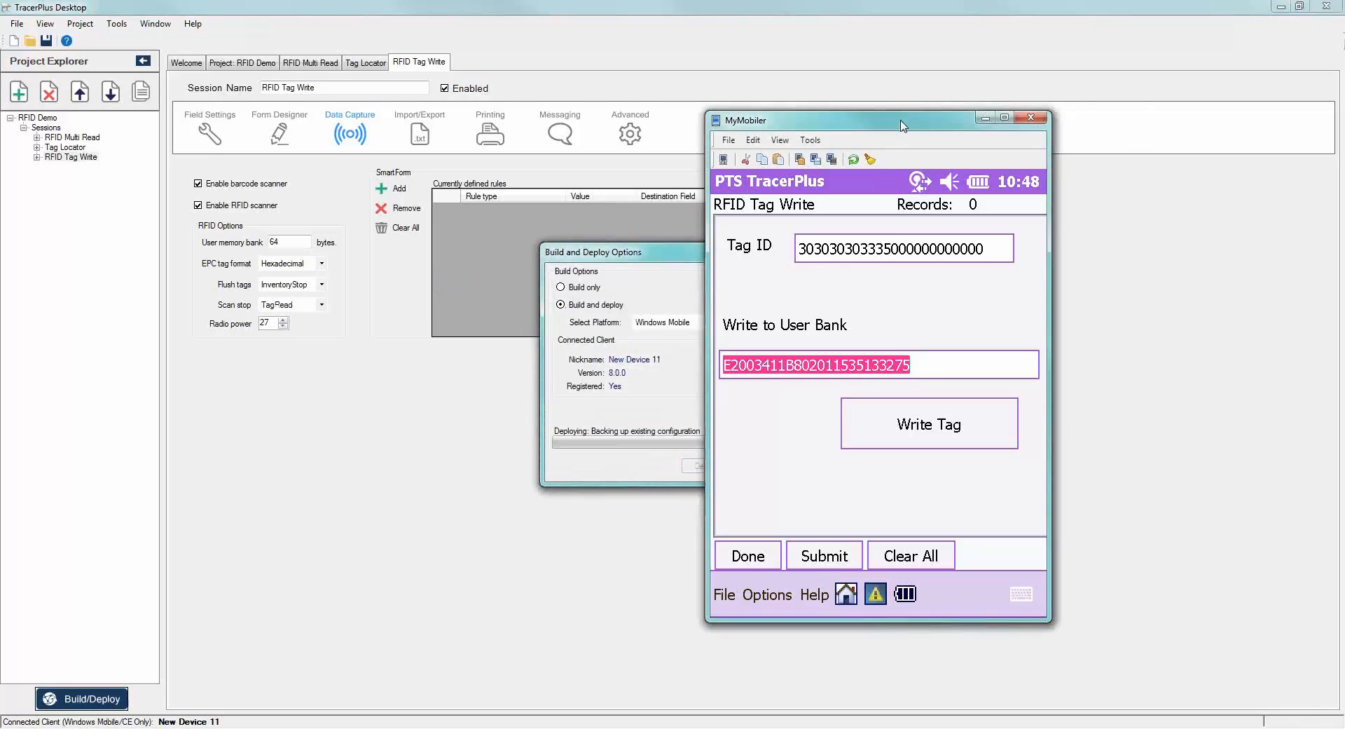
drag(932, 127, 1101, 128)
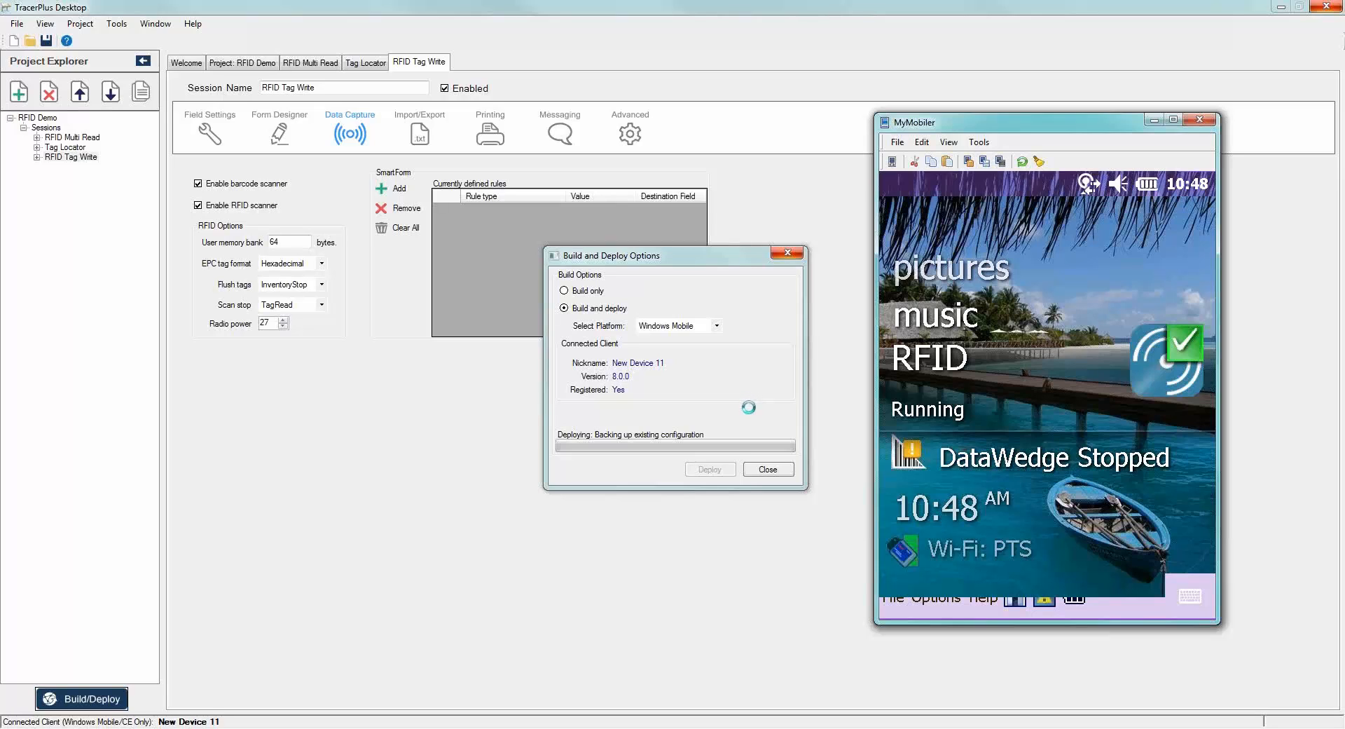
click(763, 465)
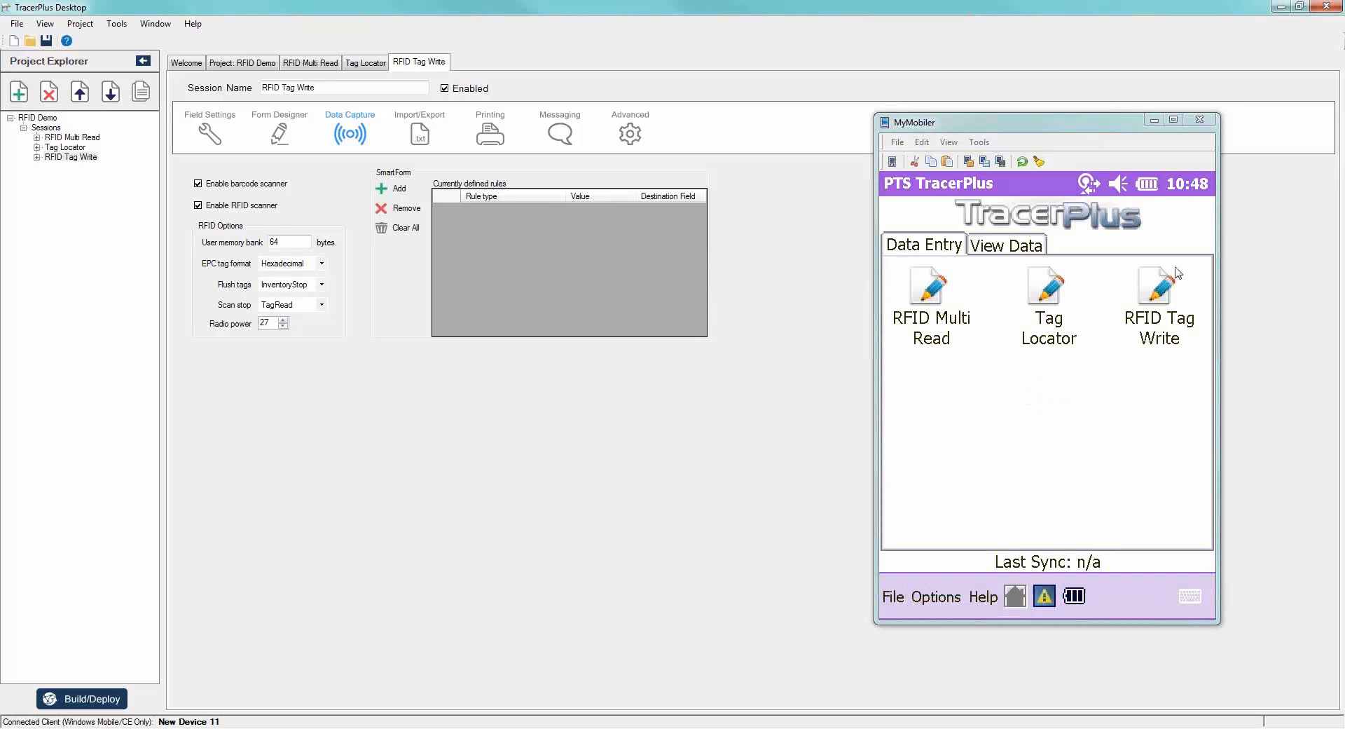
Open the RFID Tag Write session on the device and scan a tag ID and the barcode 05985 for the user bank.
click(1170, 291)
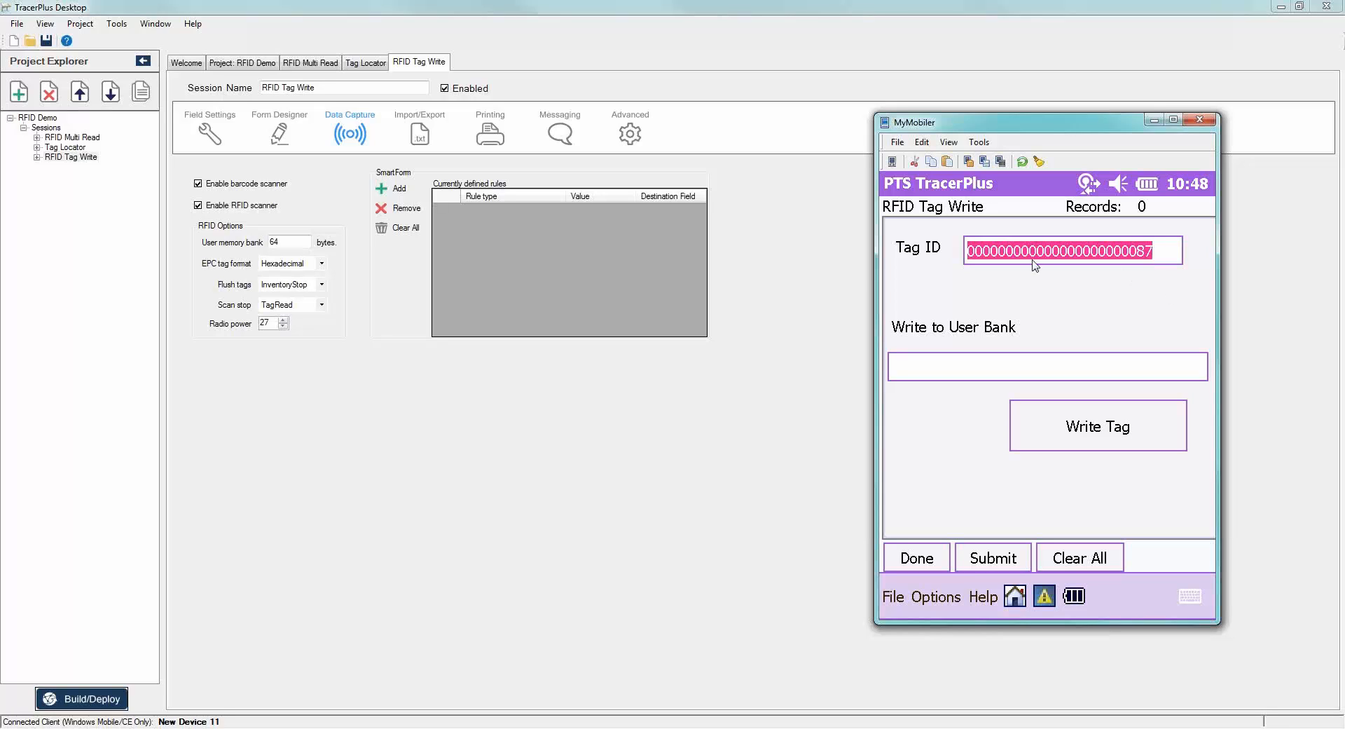
click(940, 370)
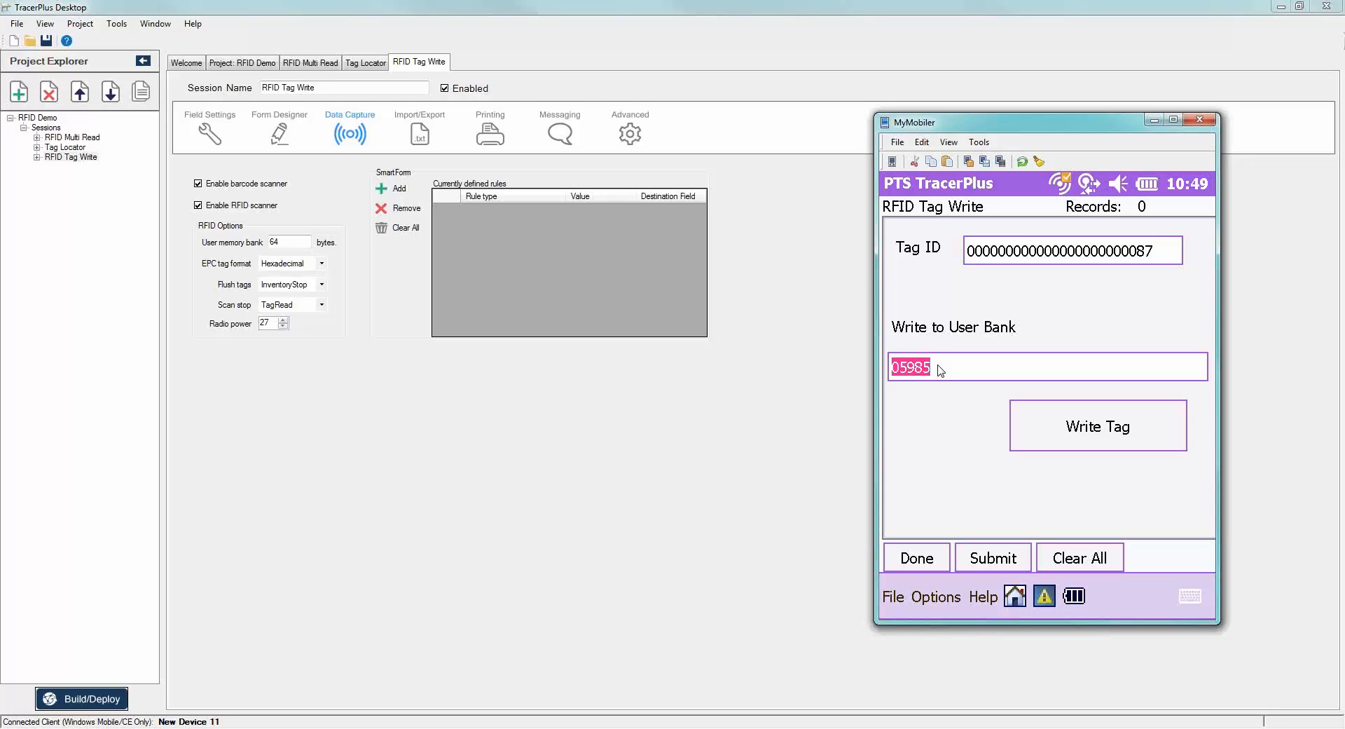
Try twice to write 05985 to the scanned tag's user bank, dismissing the alerts.
click(1083, 440)
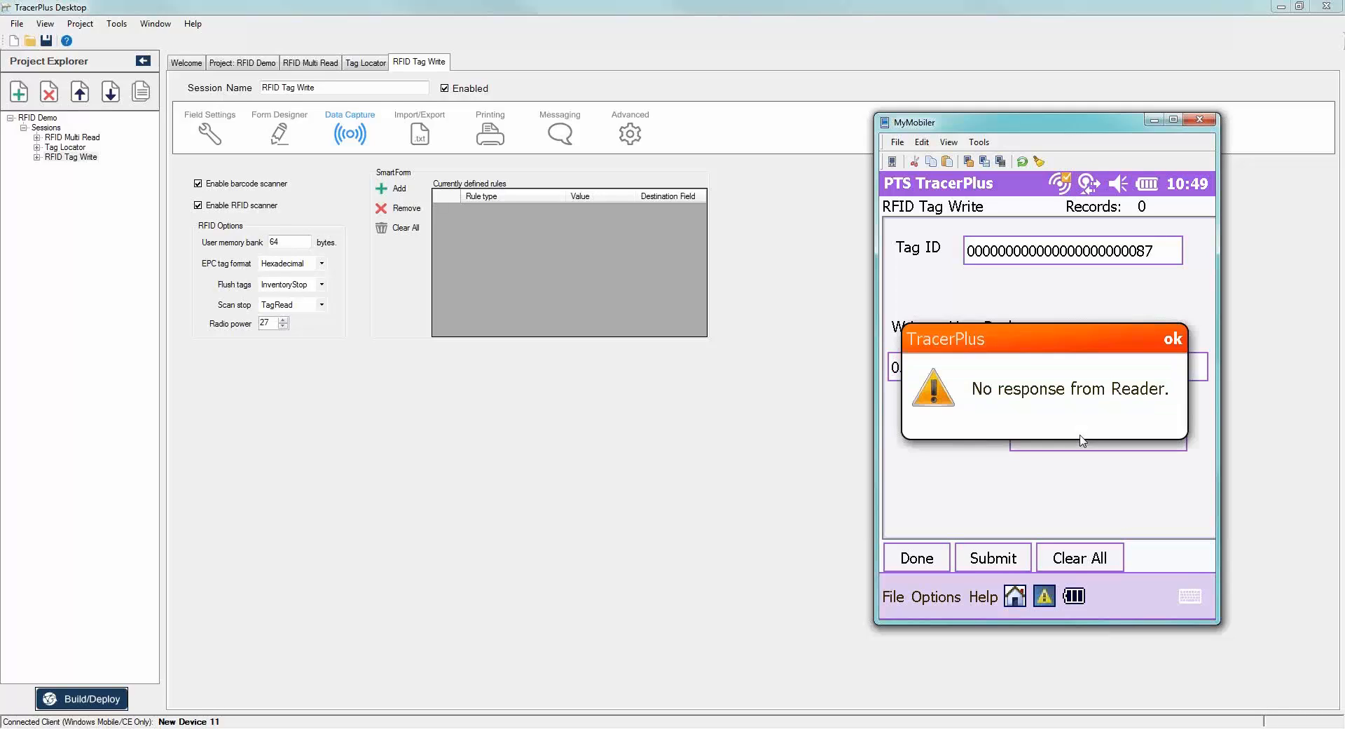
click(1169, 344)
click(1169, 345)
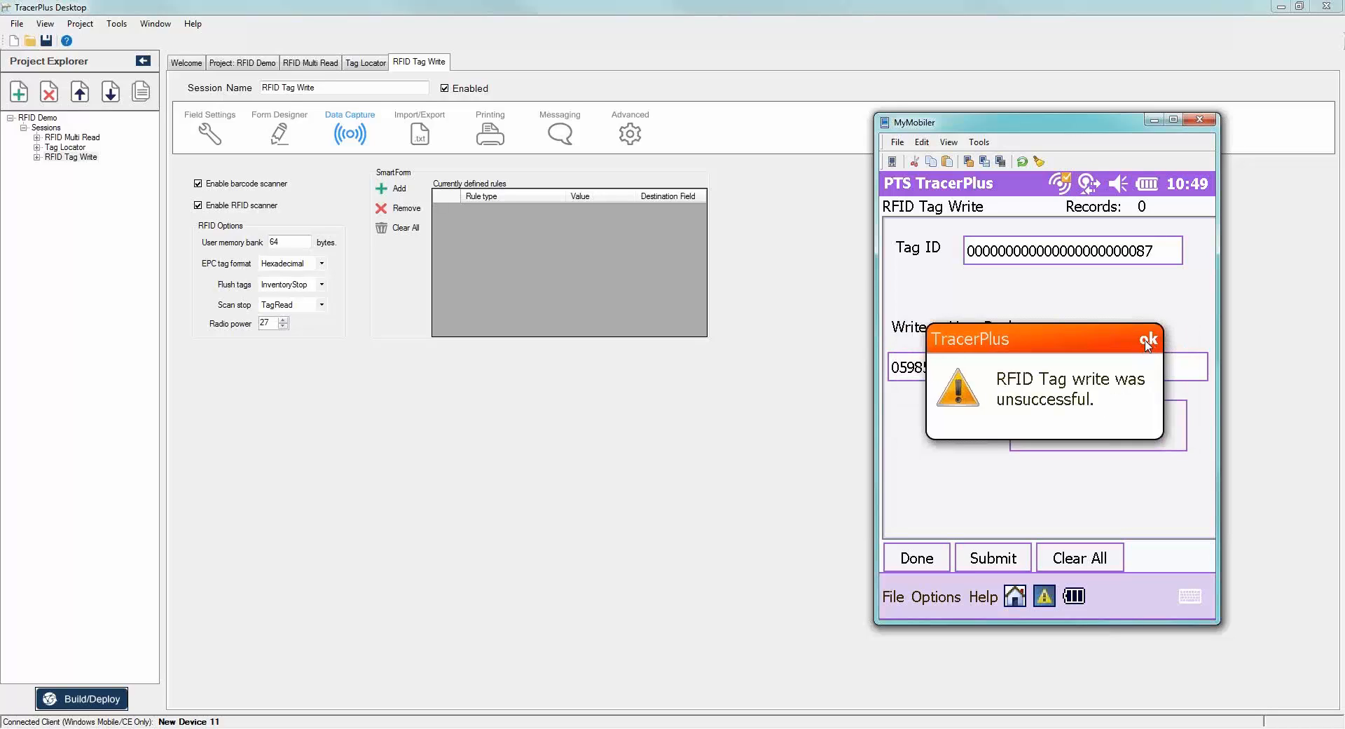
click(1133, 439)
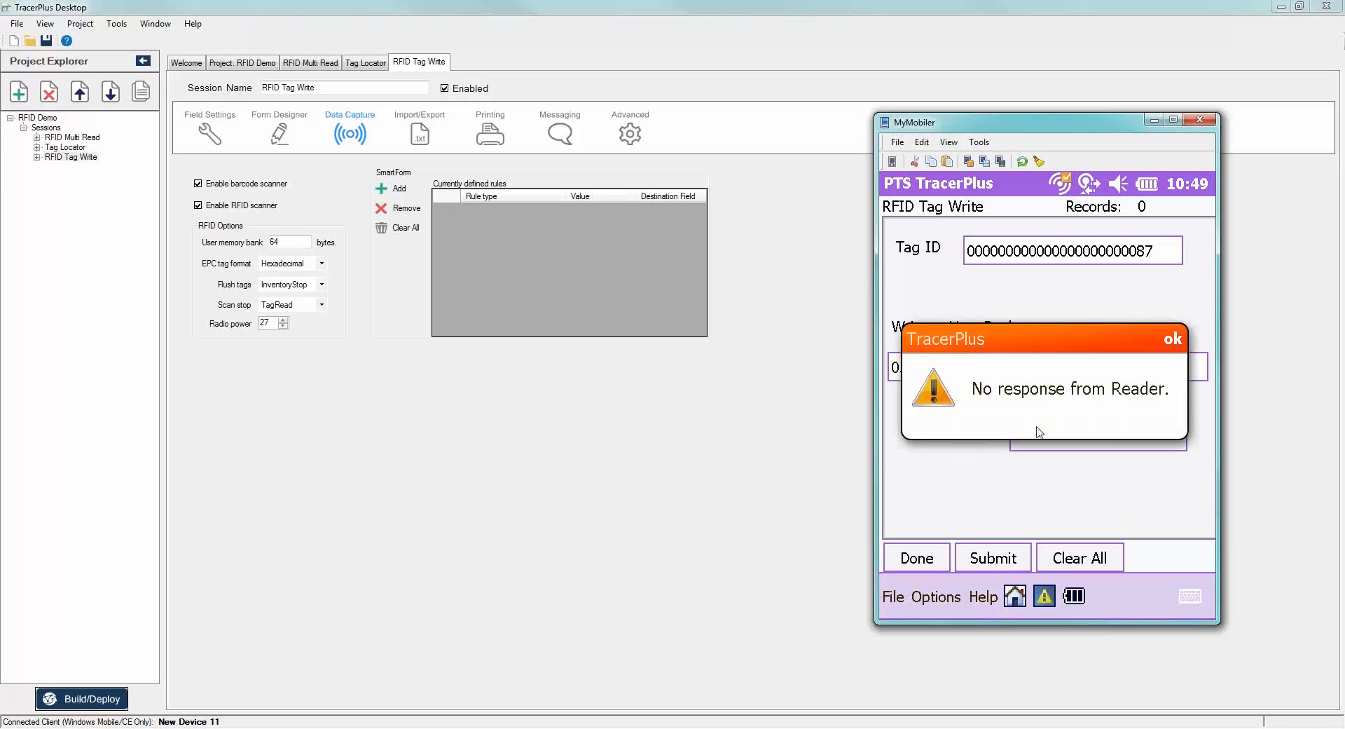
click(1173, 341)
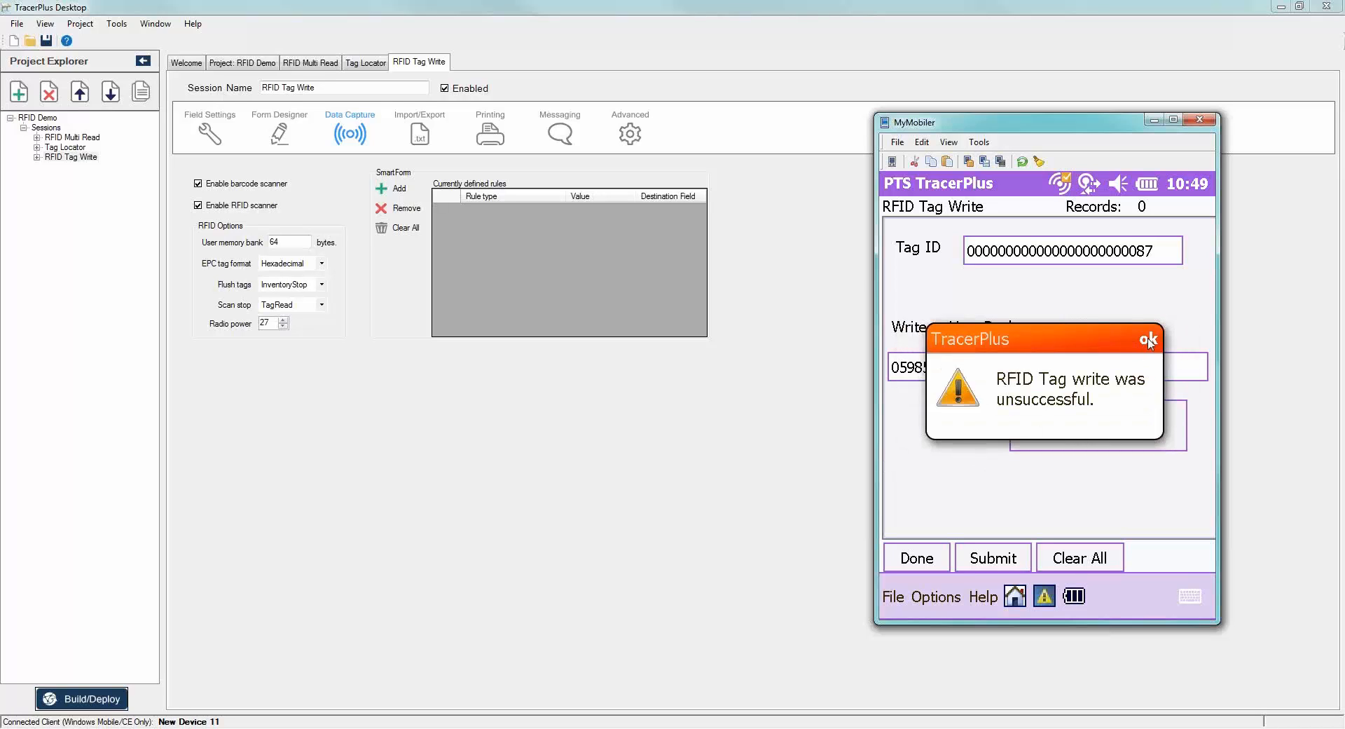
click(1149, 342)
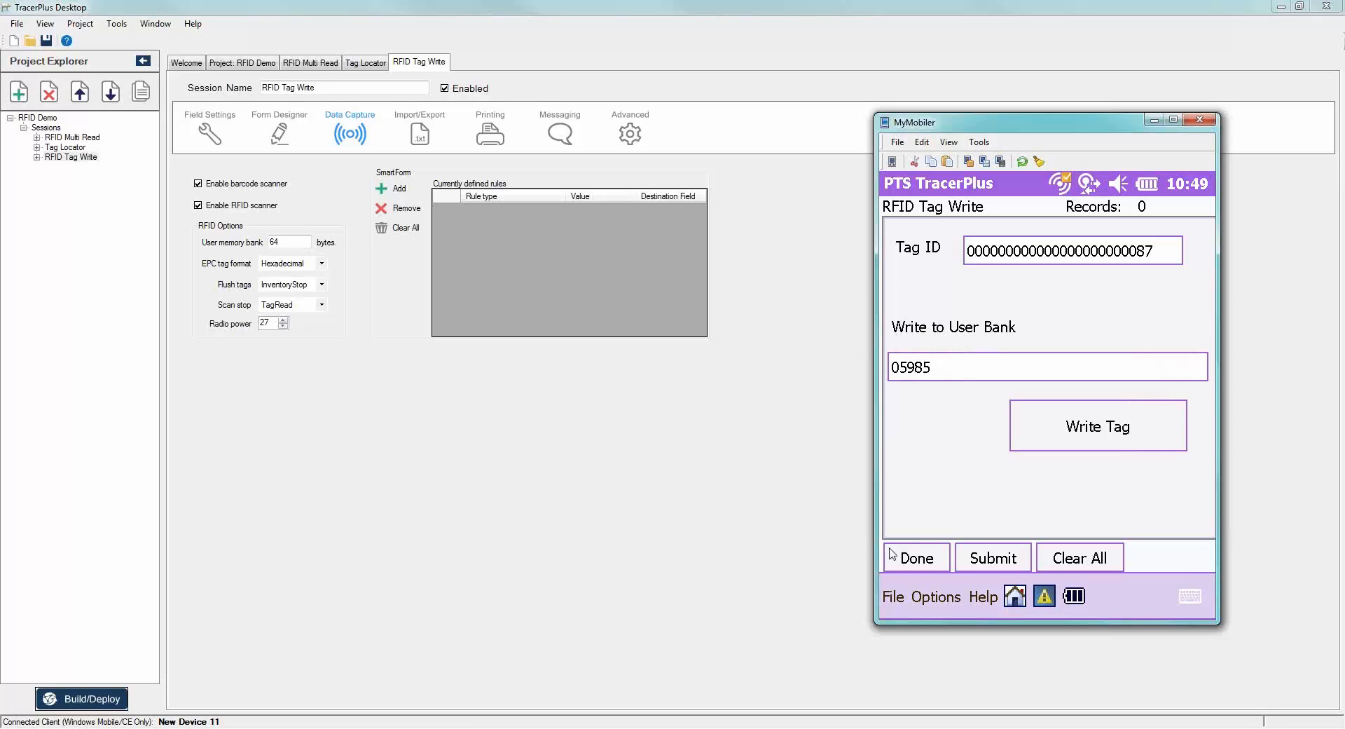
Return to the Tag ID field, write 05985 to the tag's user bank again, and dismiss the alert.
double_click(1124, 255)
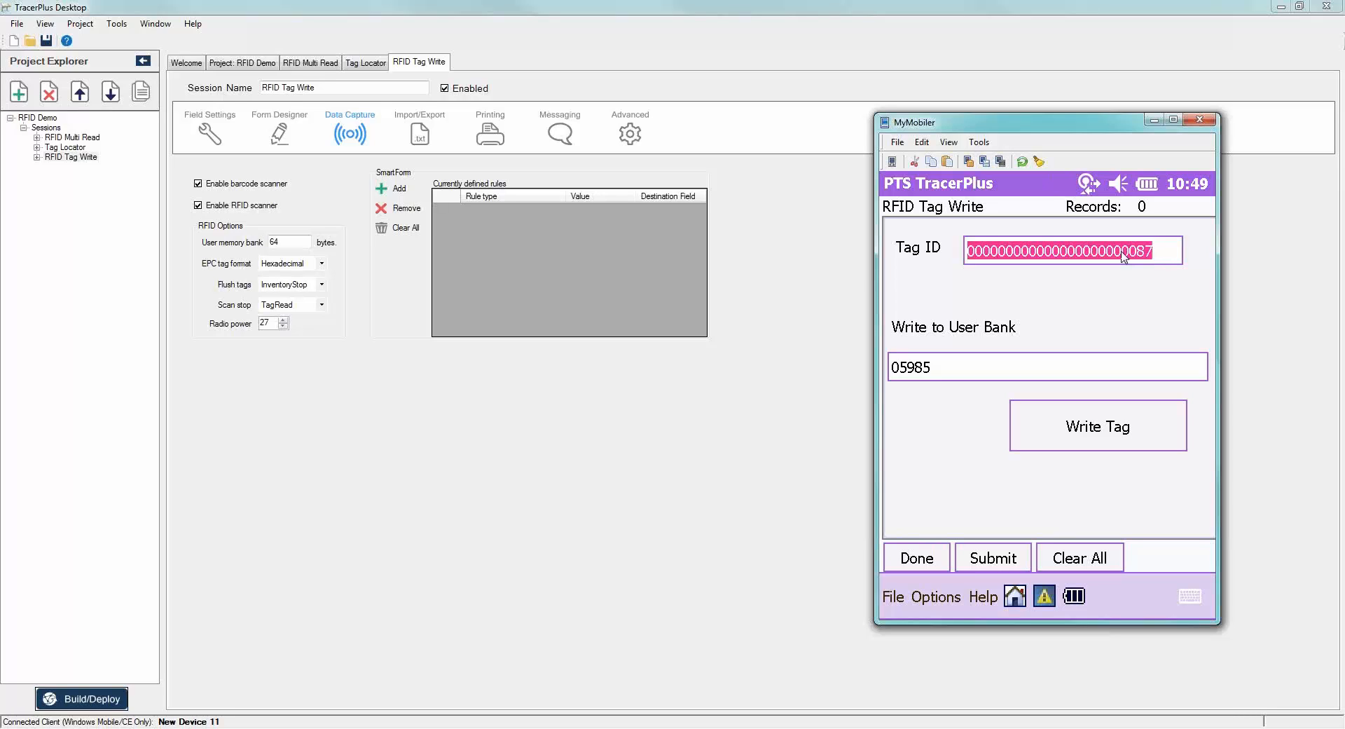
click(1065, 320)
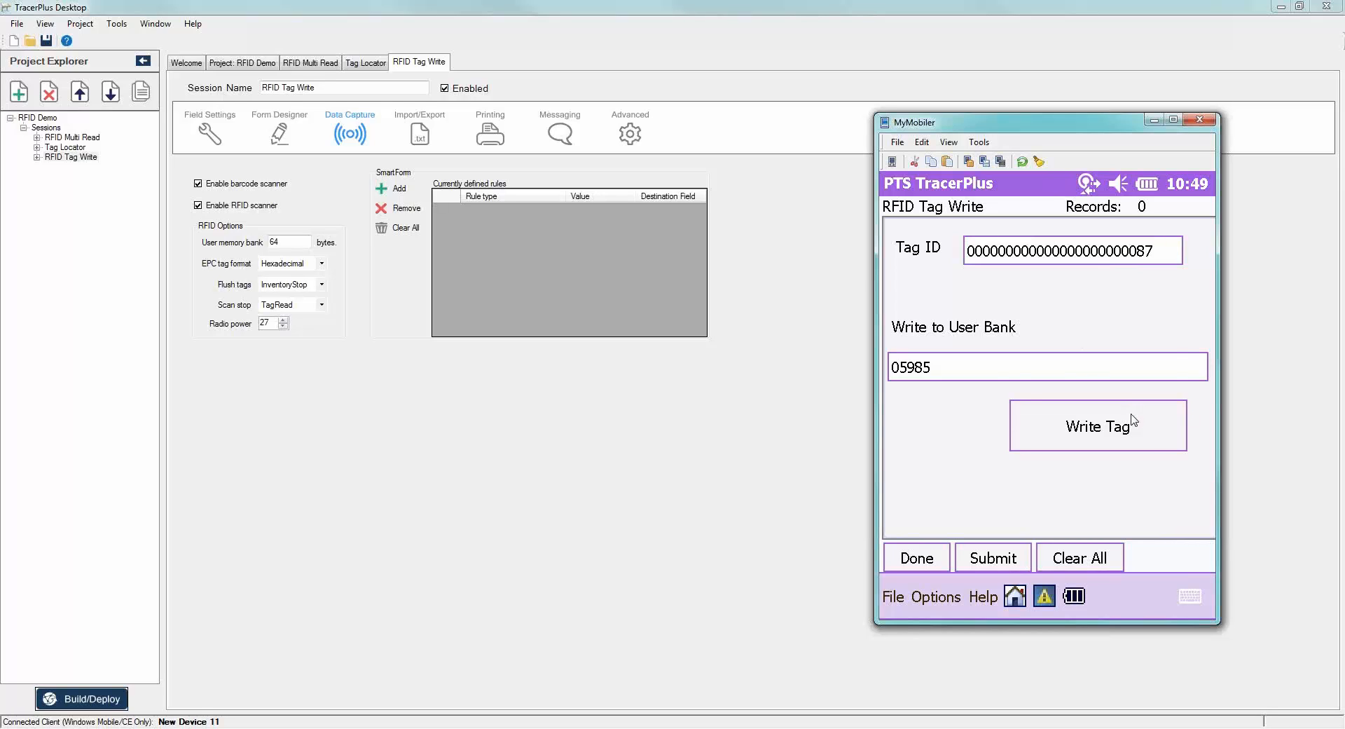
click(1133, 420)
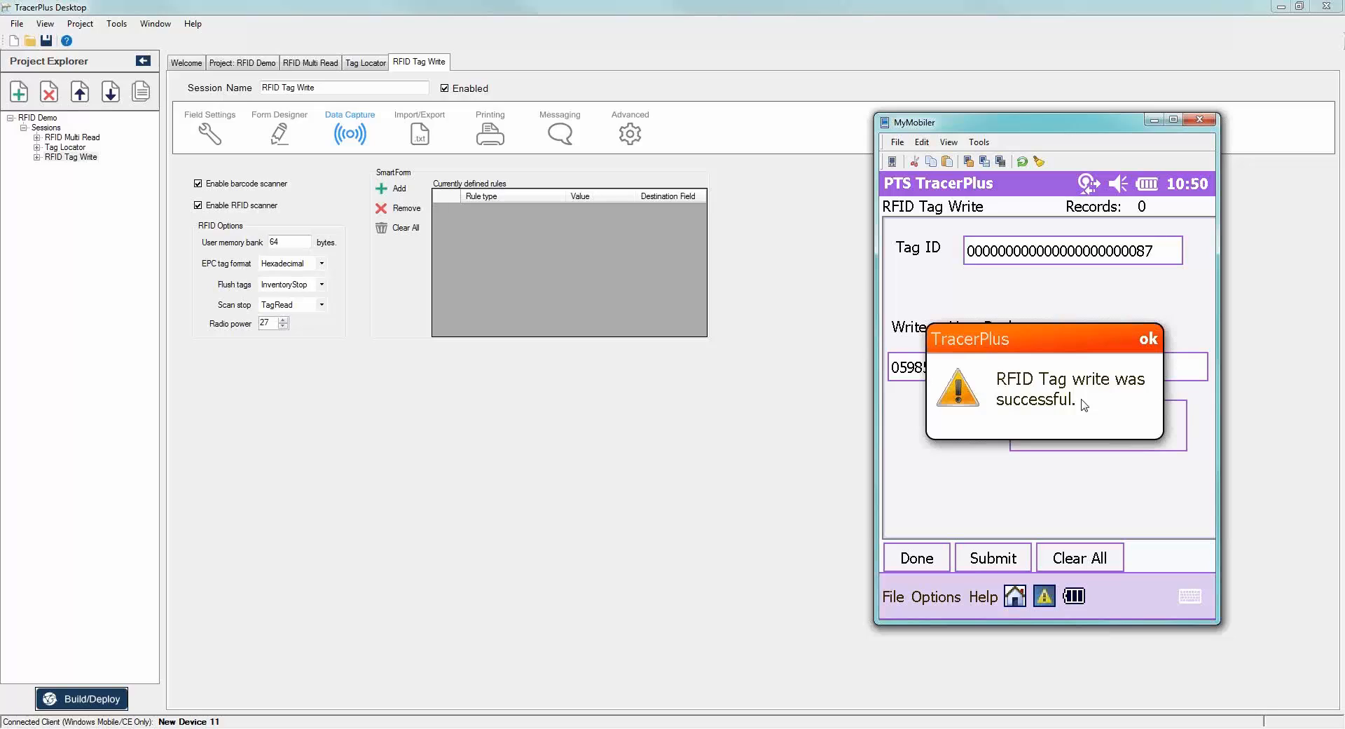
click(1149, 341)
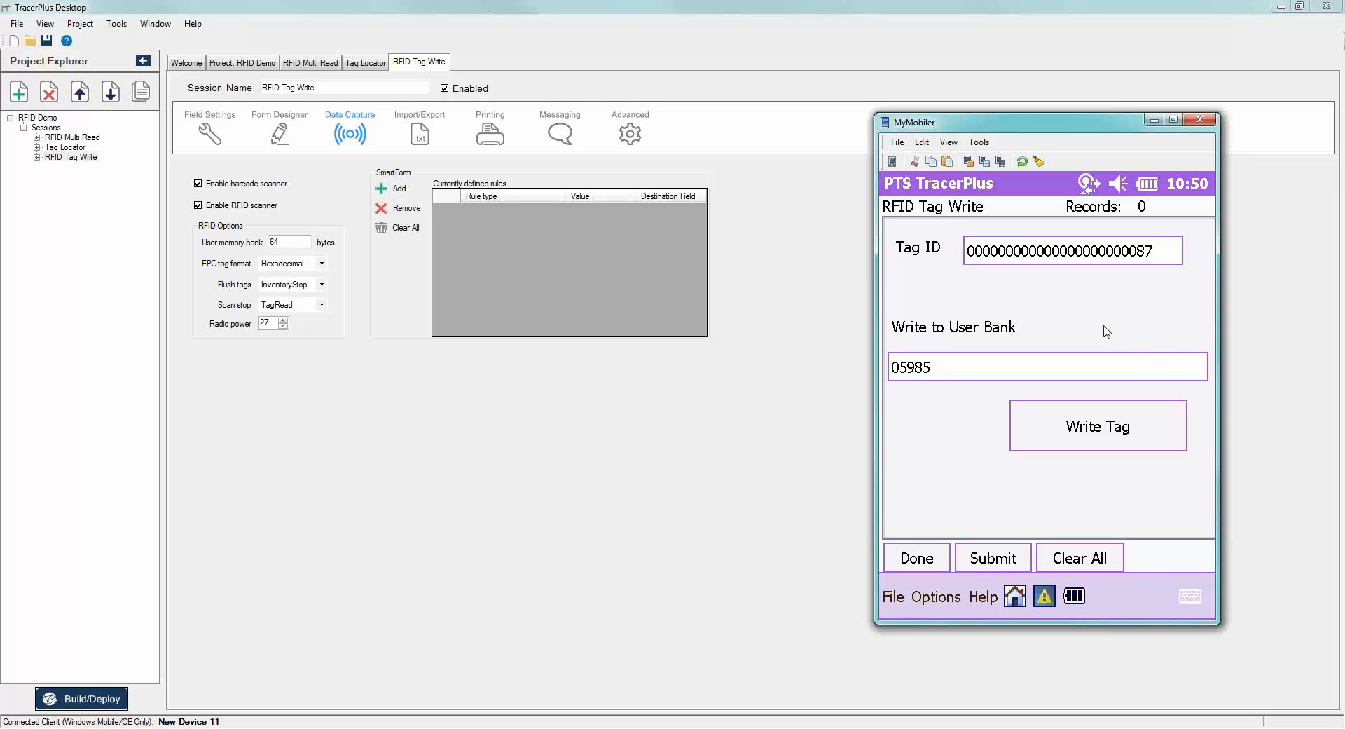
Add a new session to the project and name it RFID Tag Read.
click(16, 96)
click(51, 168)
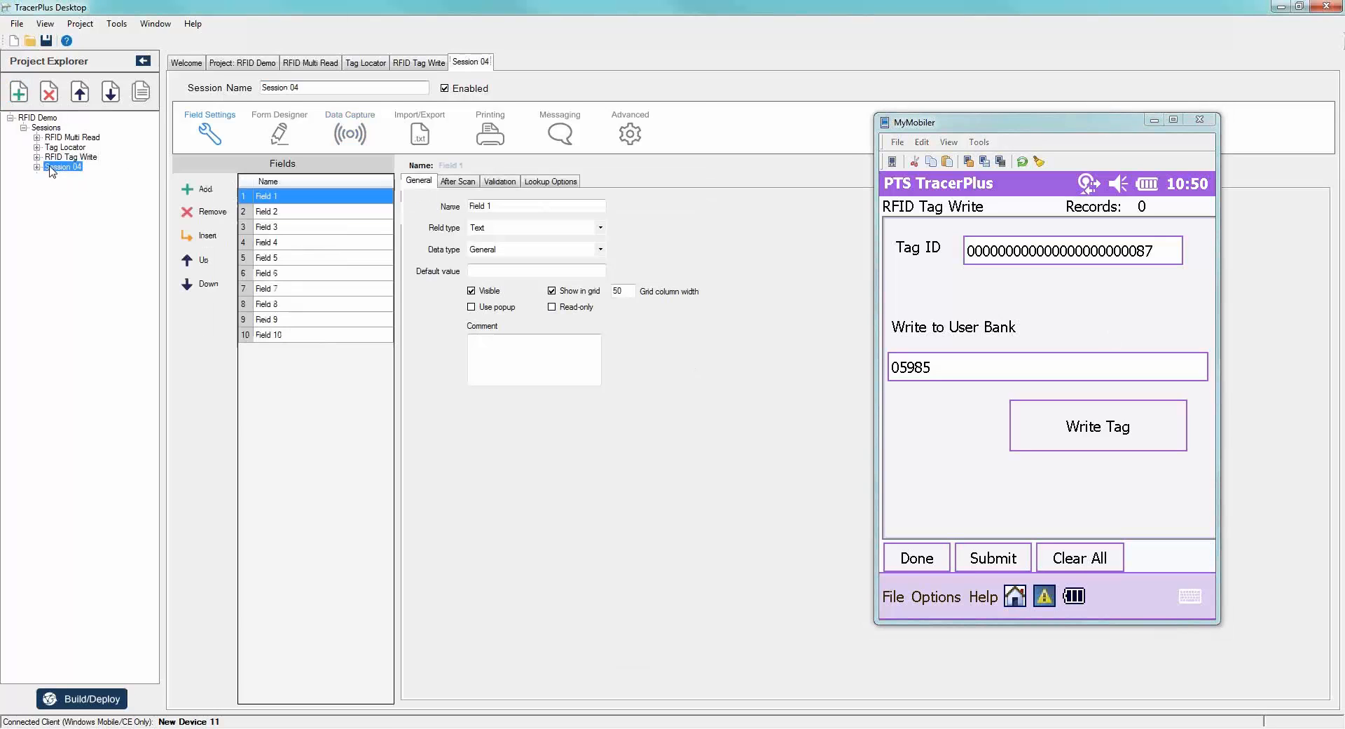
drag(331, 88, 261, 88)
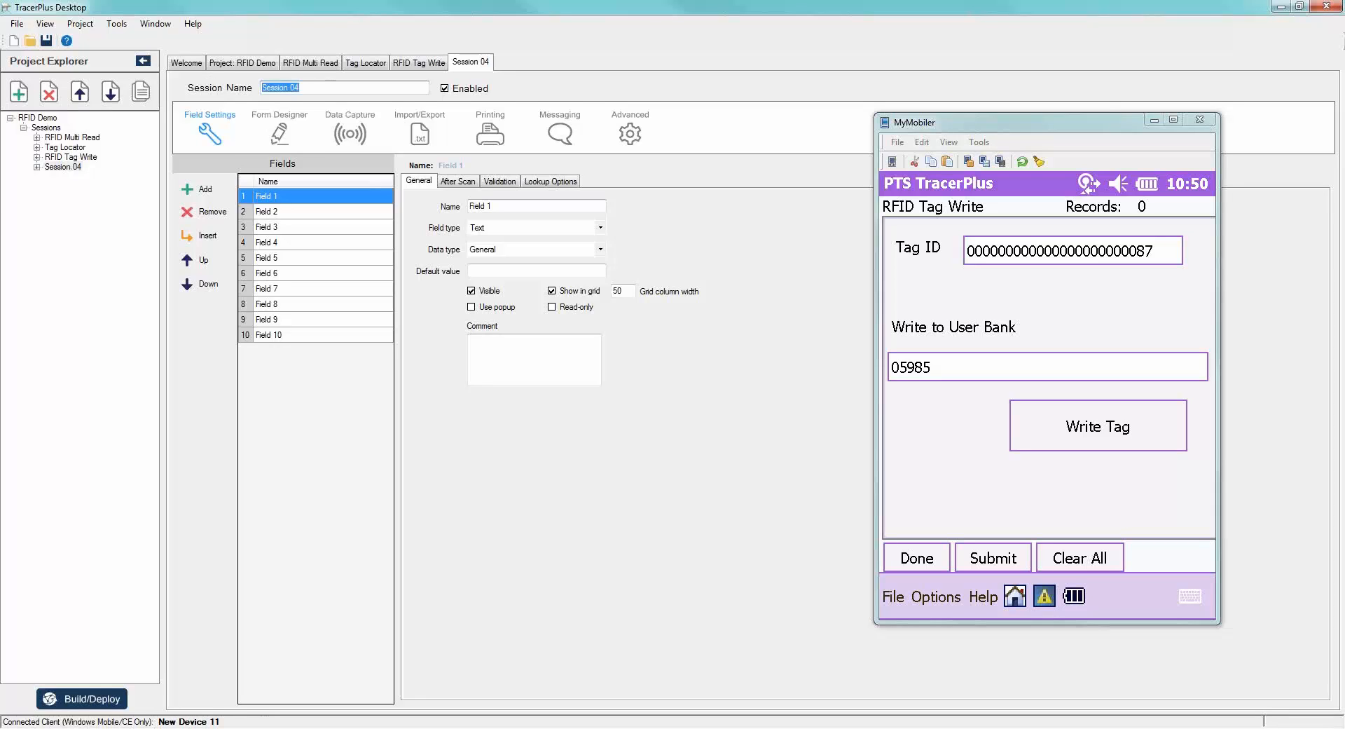
text(RFID Tag Read)
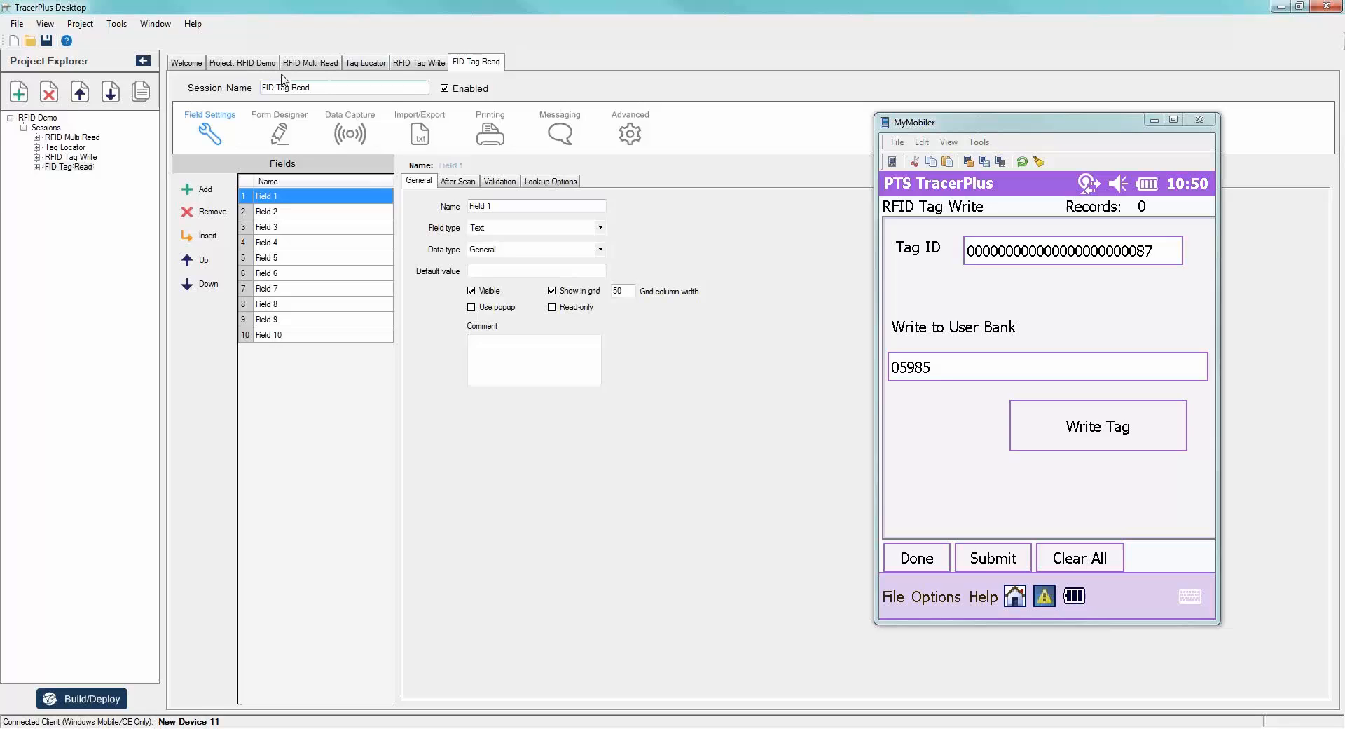
key(Tab)
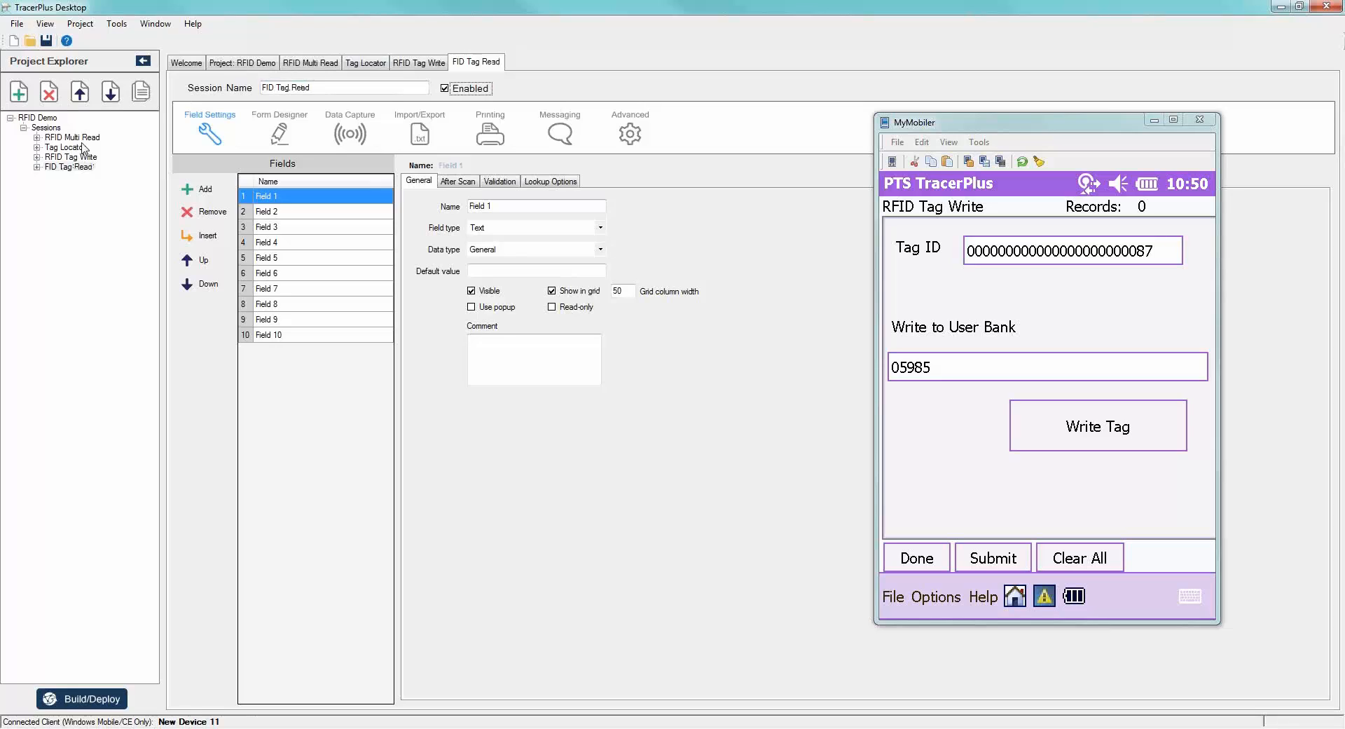
click(54, 166)
click(263, 84)
text(R)
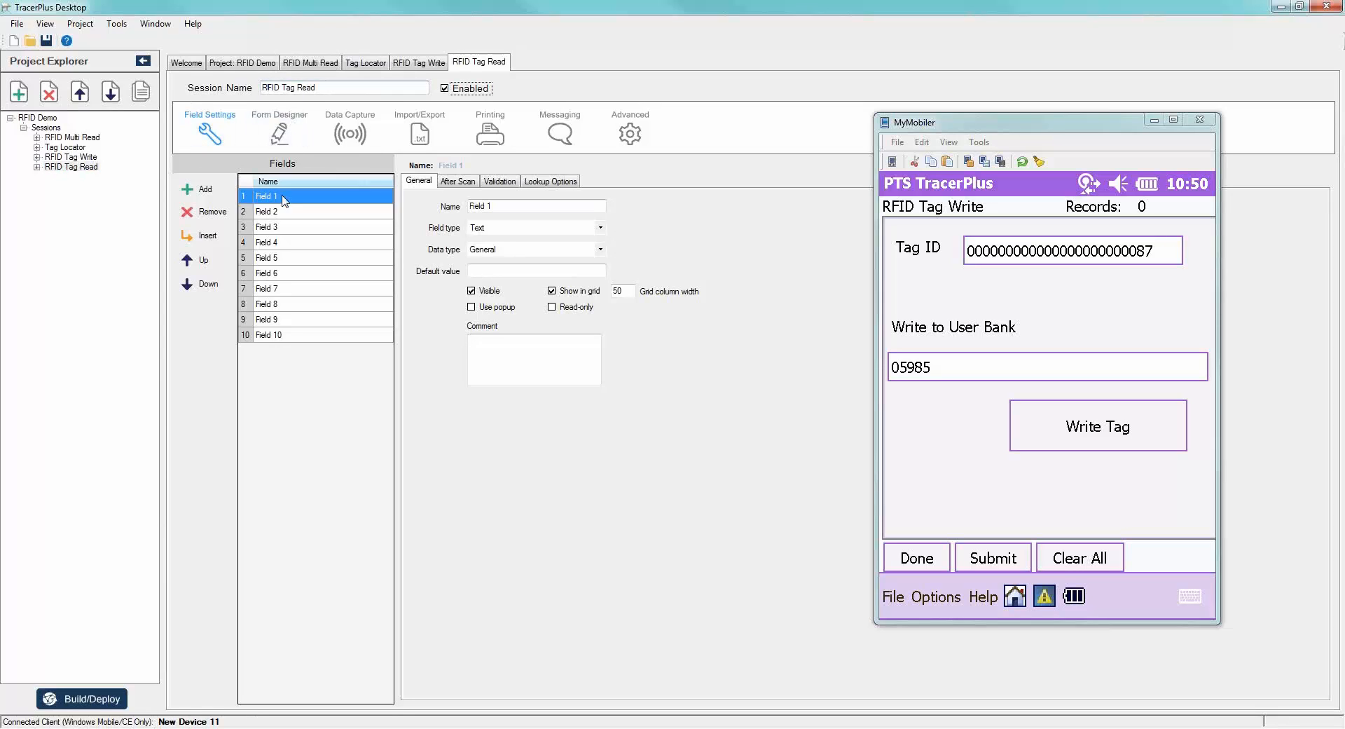
Rename the RFID Tag Read session's first two fields as Tag ID and User Bank Read.
click(304, 197)
text(Tag ID)
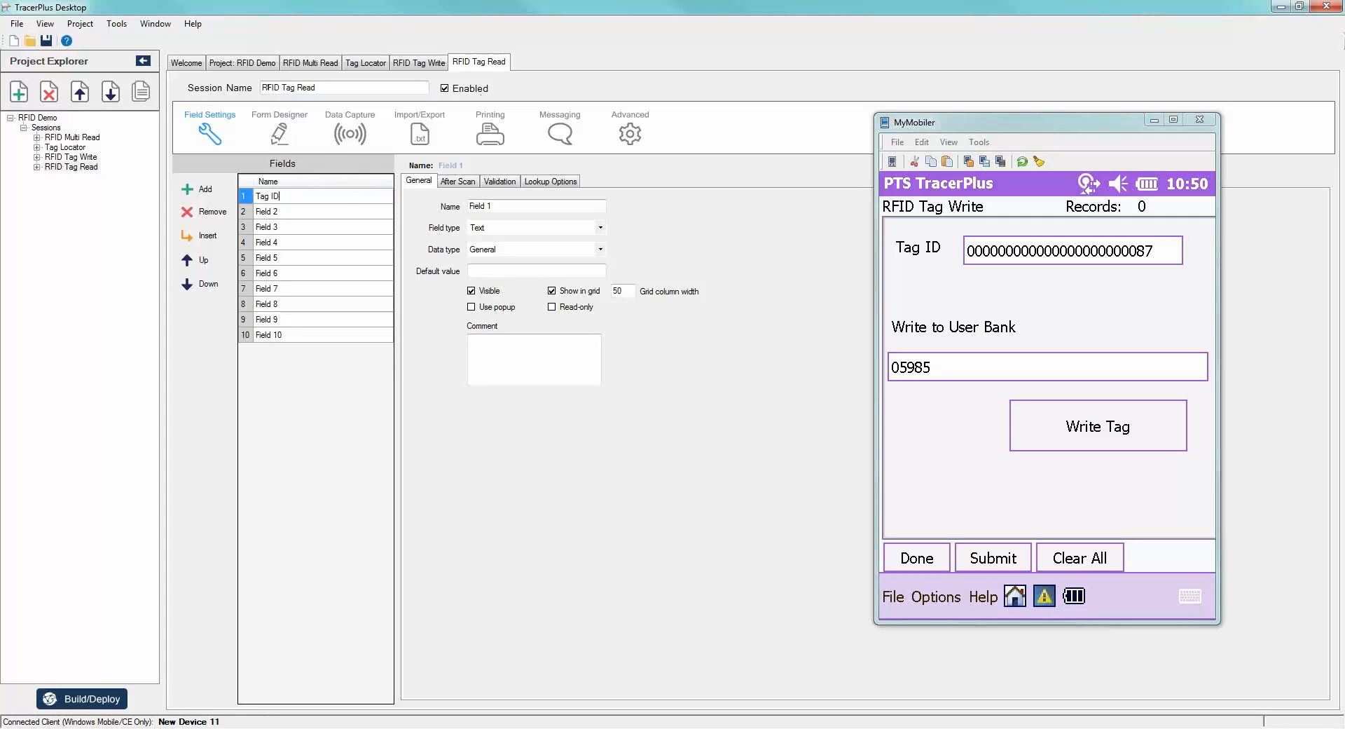
key(Return)
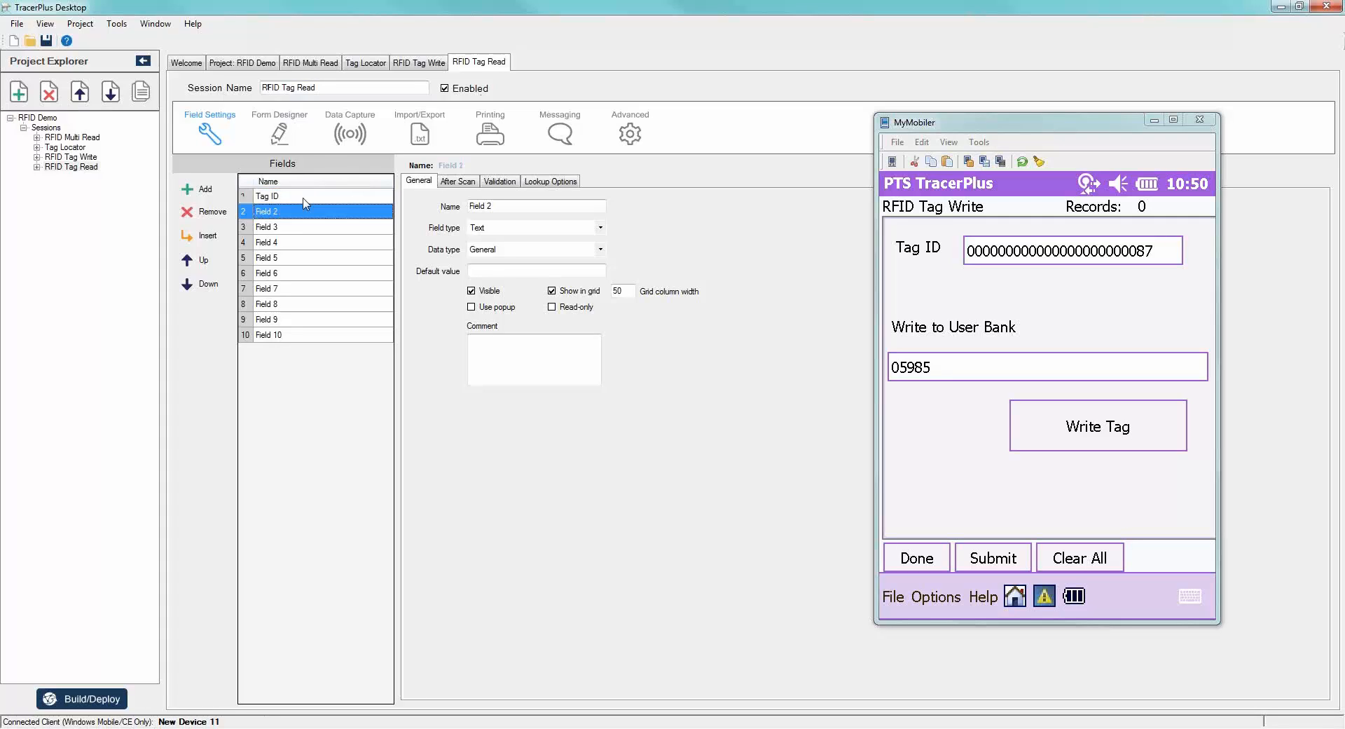
text(User Bank )
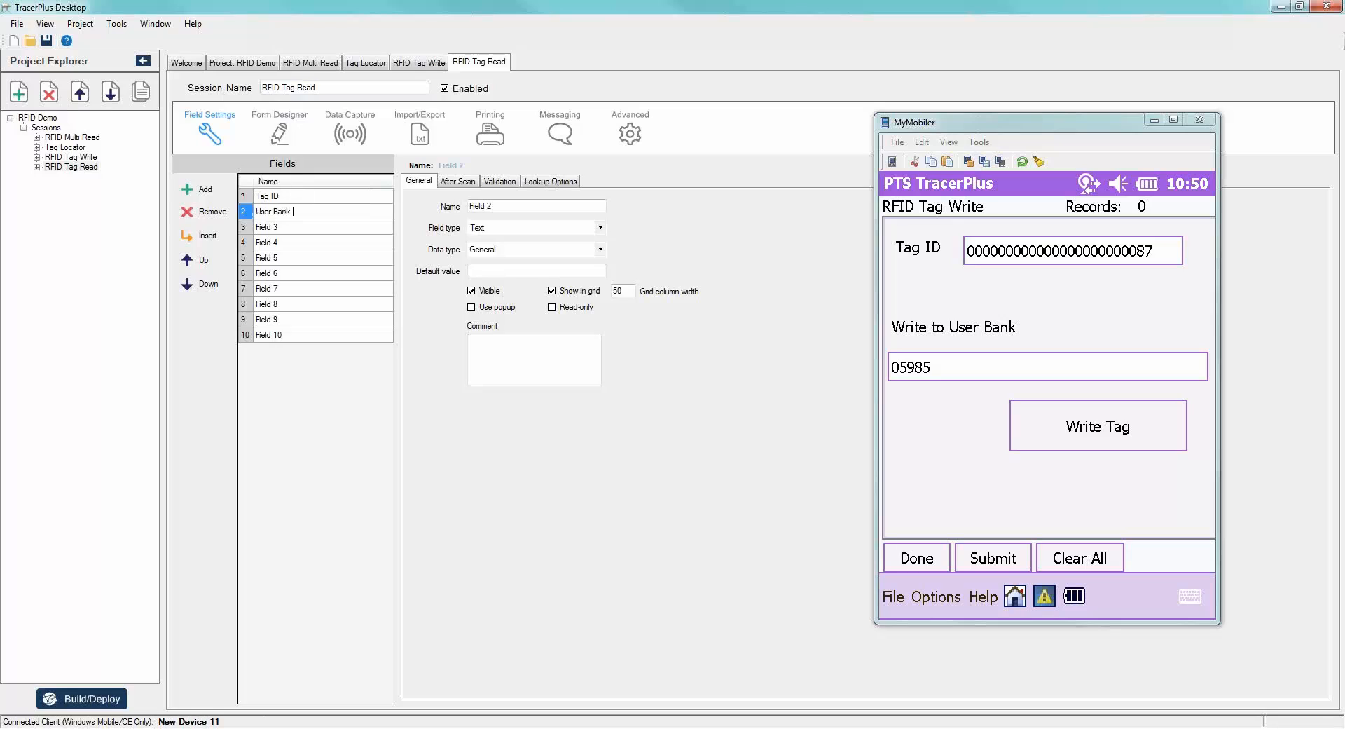
text(Read)
Remove Field 3 through Field 10 from the RFID Tag Read session.
click(279, 229)
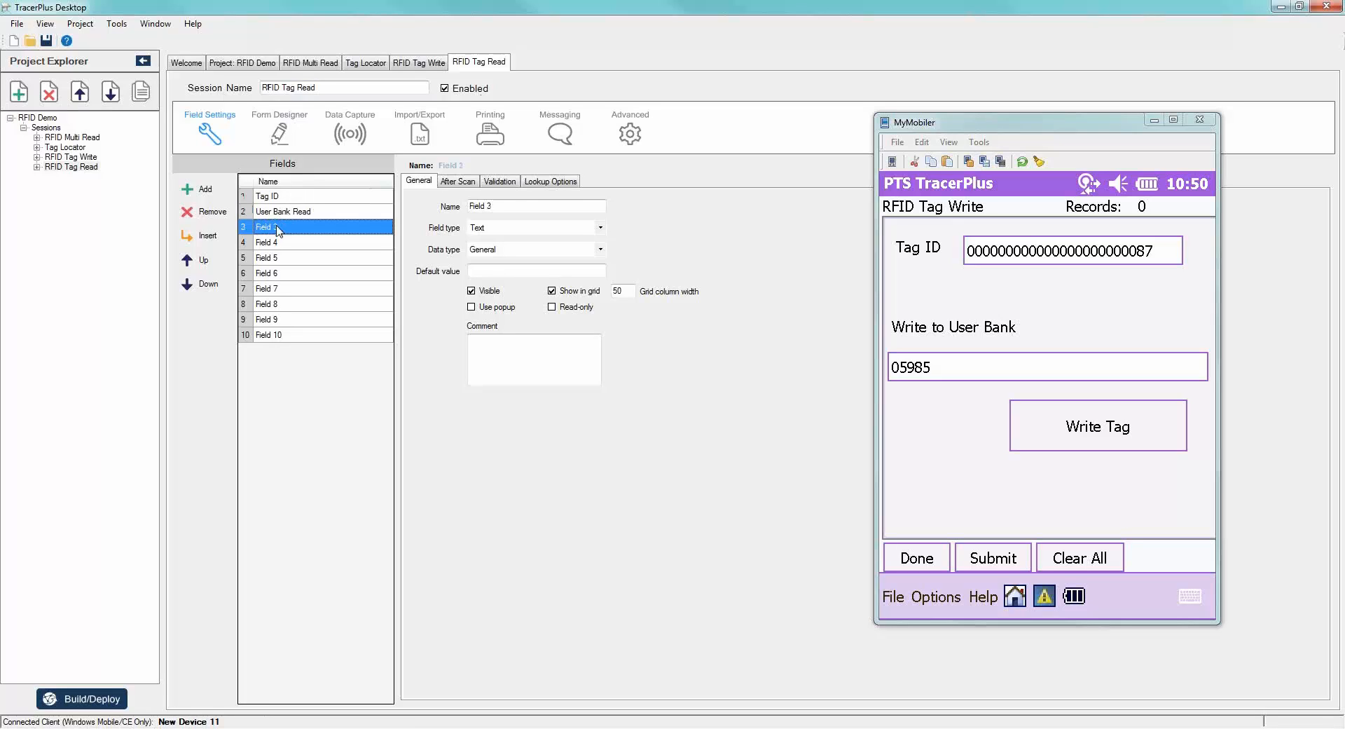
click(225, 213)
click(224, 213)
click(225, 213)
click(224, 213)
click(224, 213)
click(224, 213)
click(224, 213)
click(224, 213)
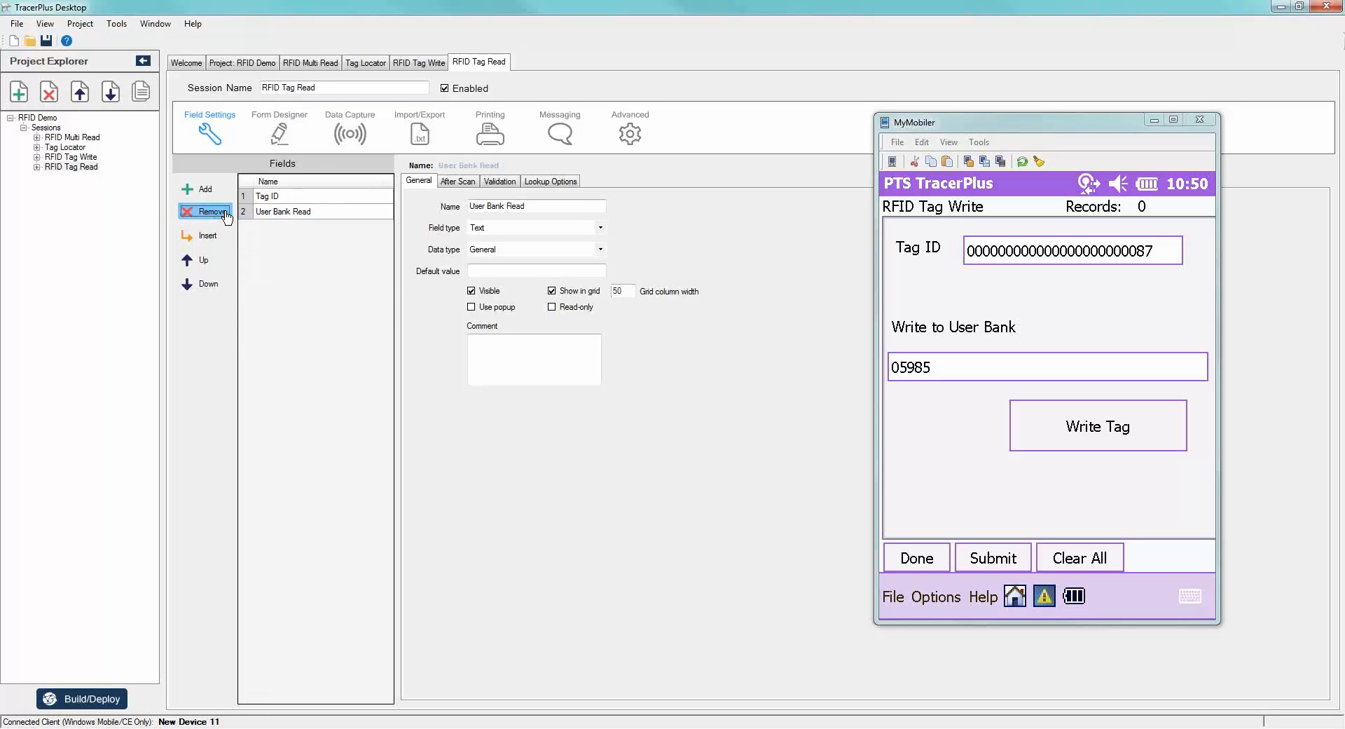
Set the Tag ID field's after-scan Go to field option to Tag ID.
click(293, 197)
click(457, 181)
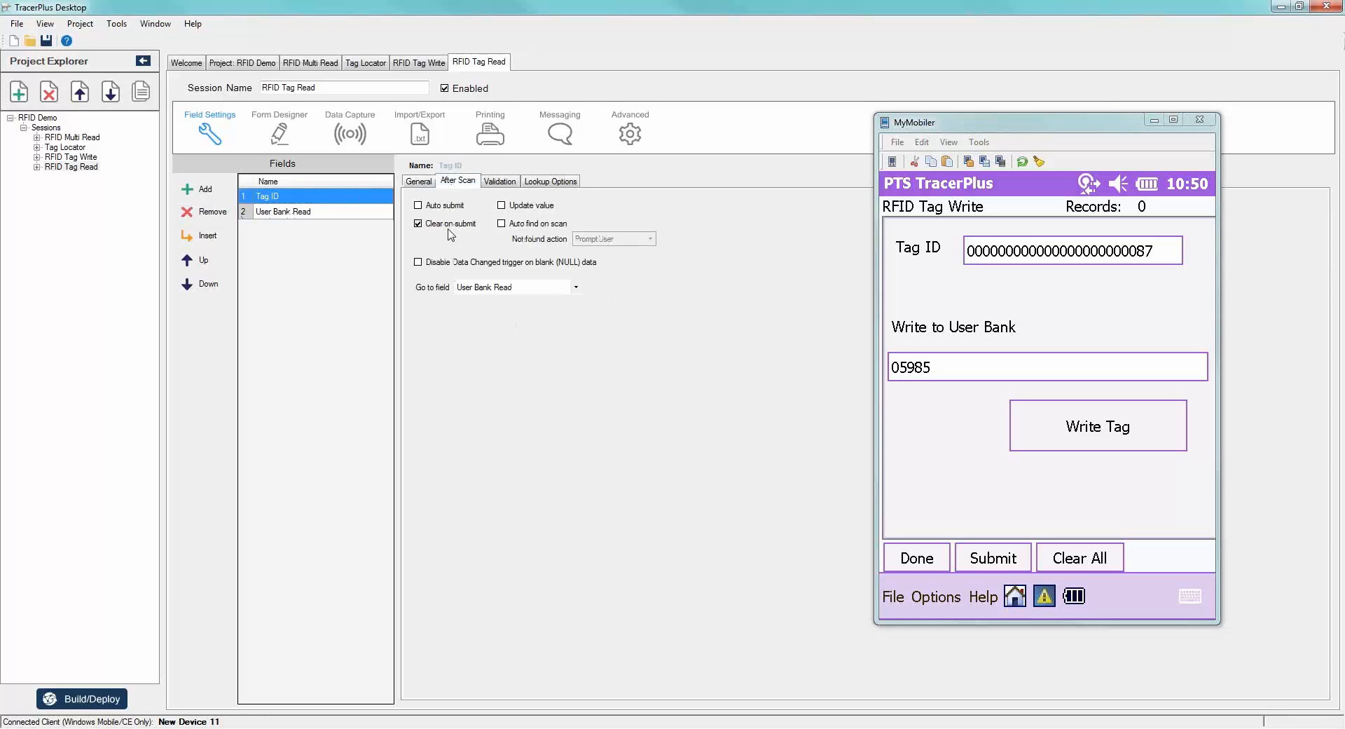
click(575, 289)
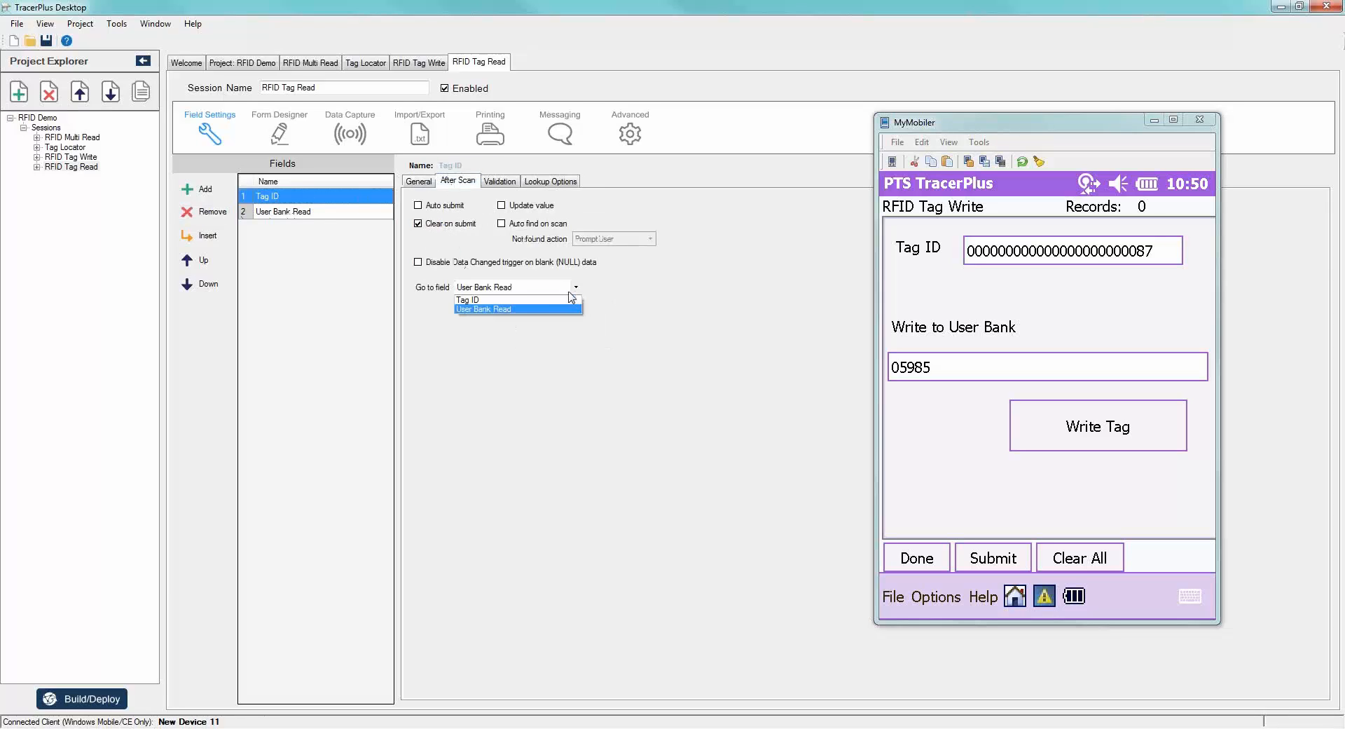
click(522, 301)
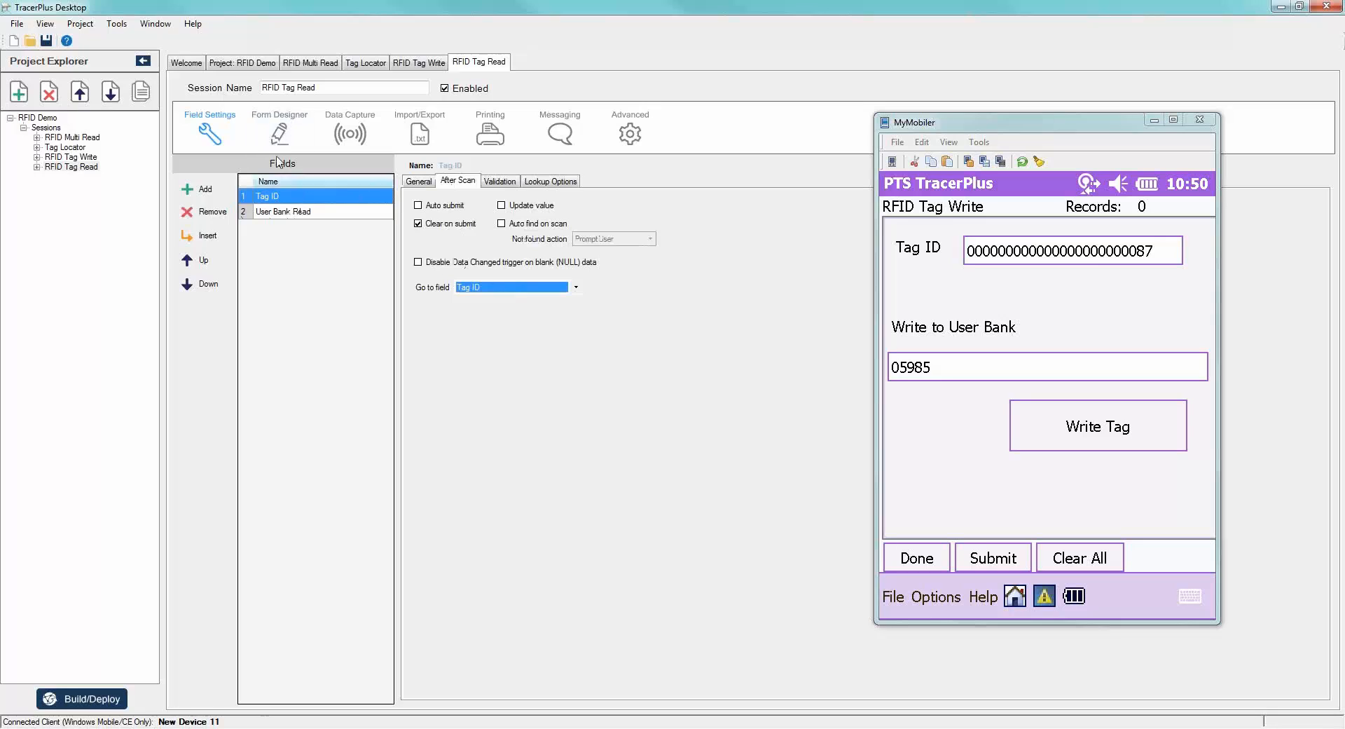
In the RFID Tag Read form layout, widen the page tab control and move the User Bank Read field below its label, about 224 wide.
click(278, 136)
click(288, 299)
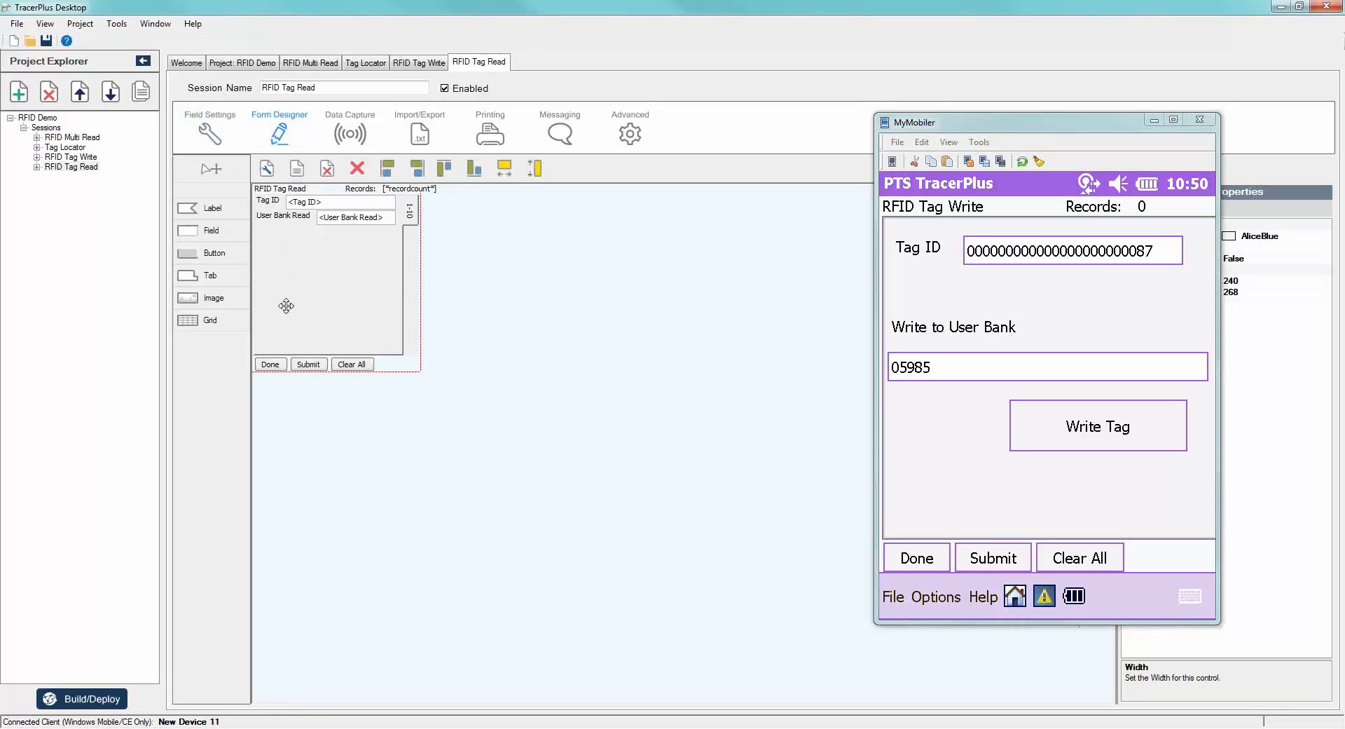
click(413, 225)
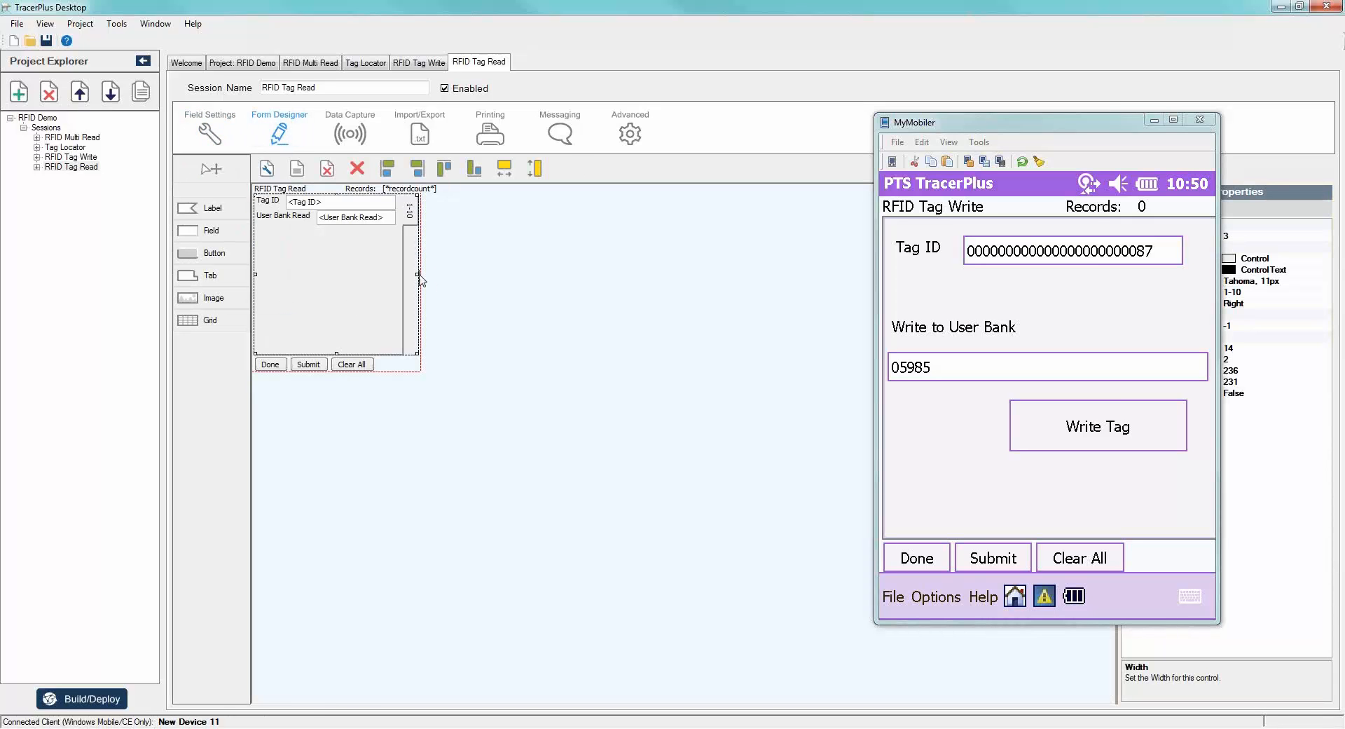
drag(417, 274, 436, 274)
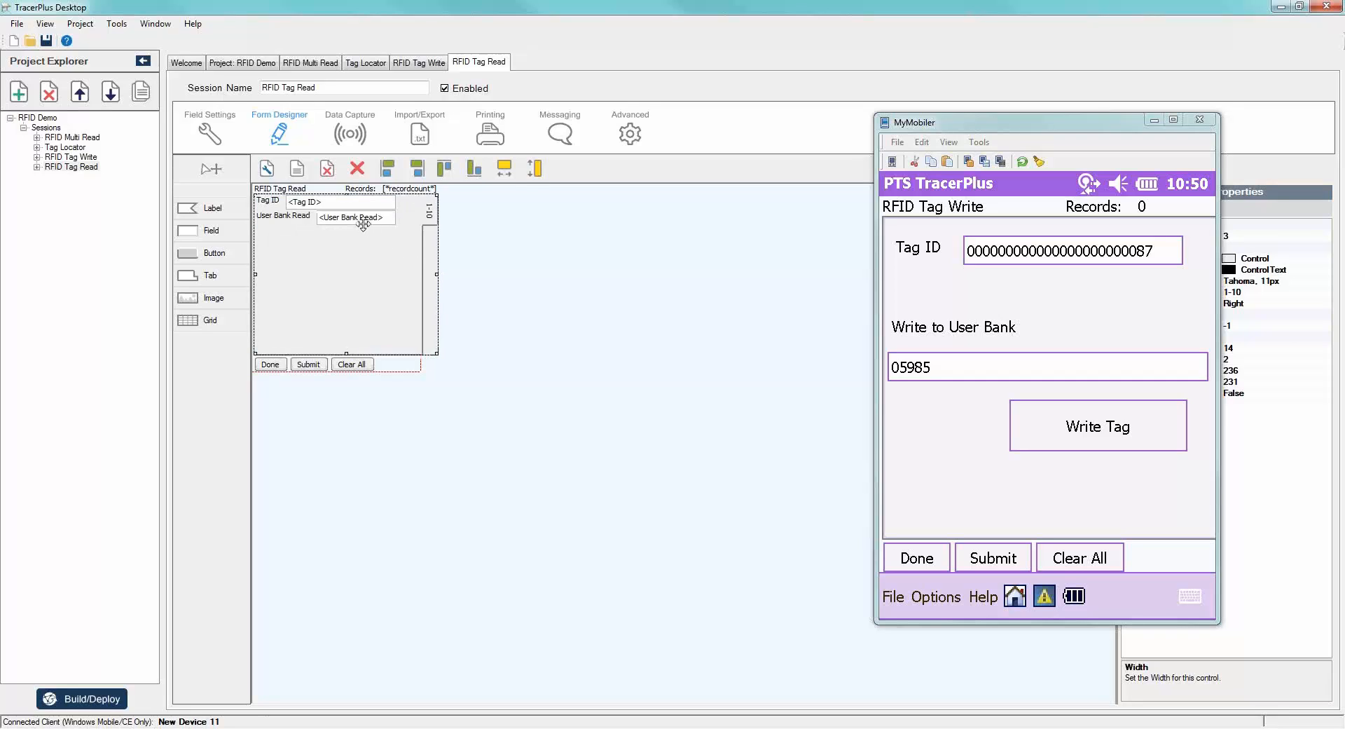
drag(364, 221, 415, 255)
click(1154, 120)
click(487, 297)
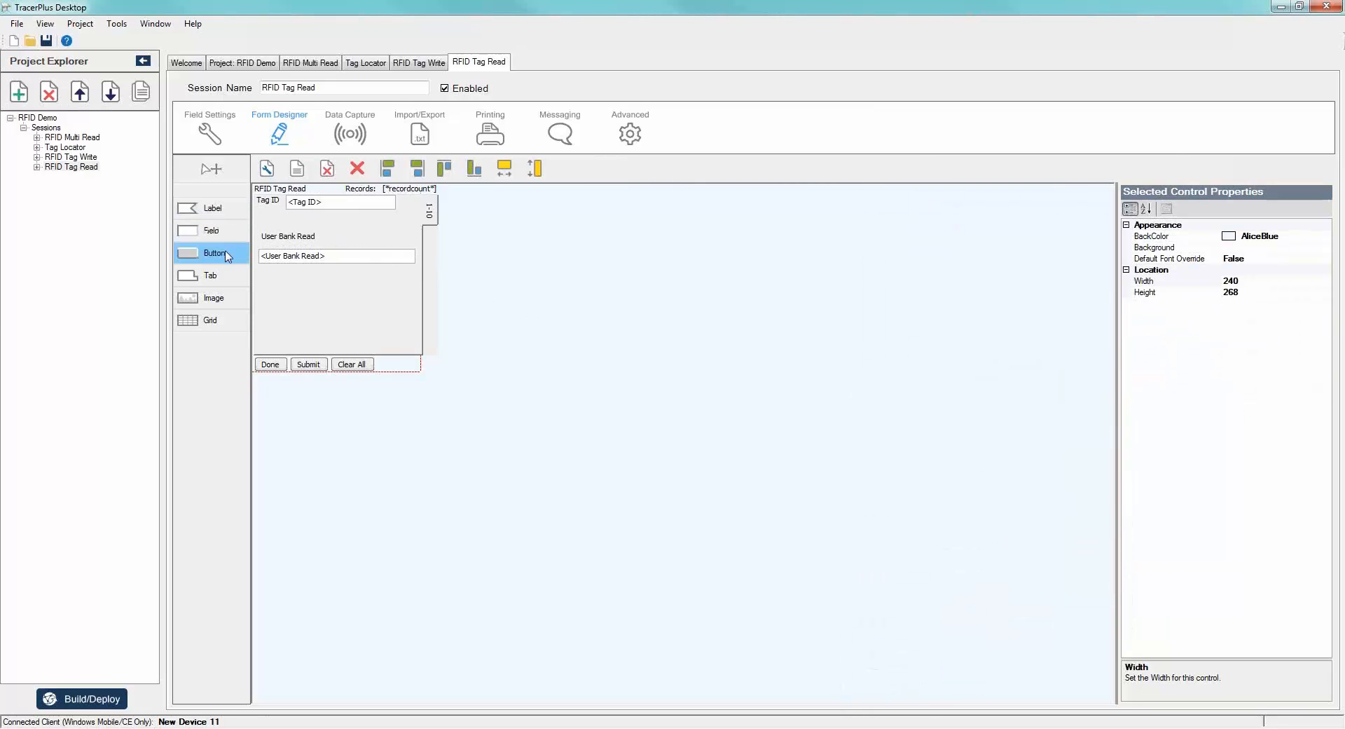
Add a button about 145 wide and 29 high under the Tag ID field, shifting the User Bank Read label and field down.
drag(211, 253, 367, 225)
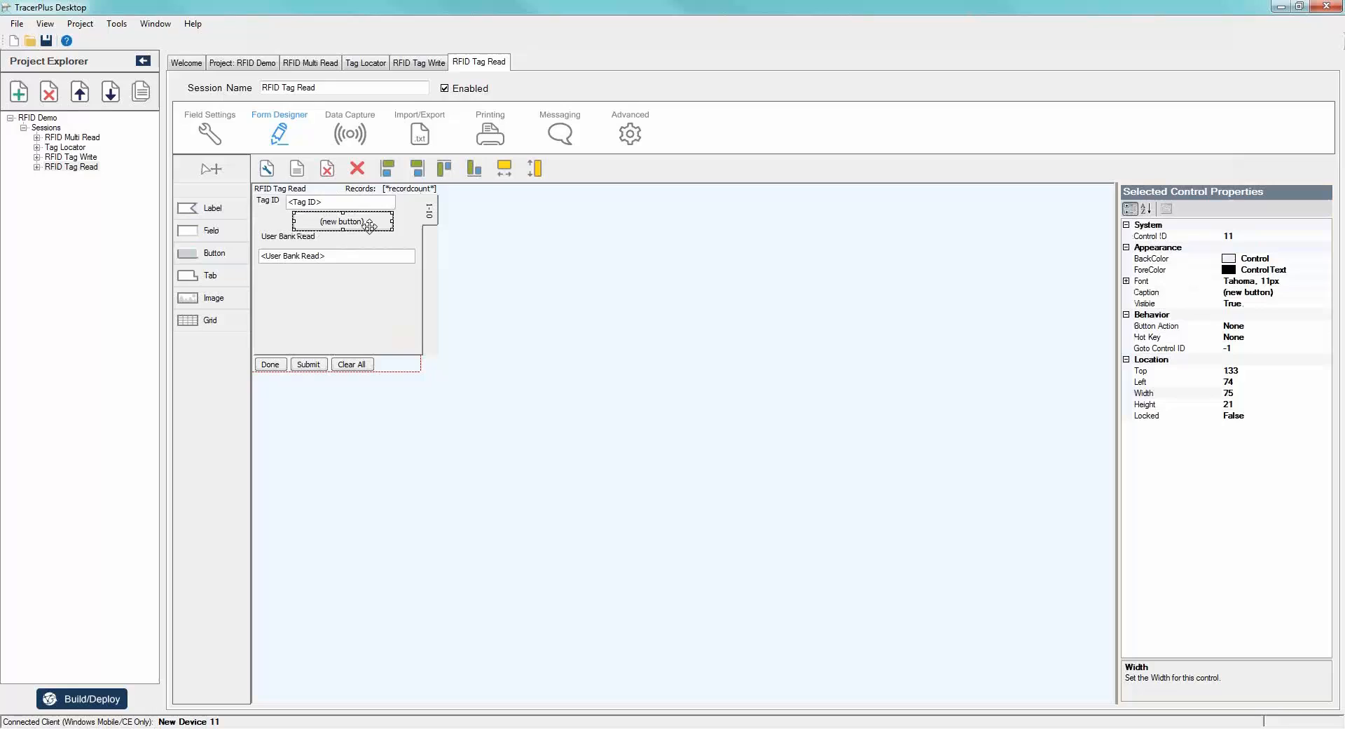
click(280, 236)
drag(284, 233, 284, 251)
click(323, 220)
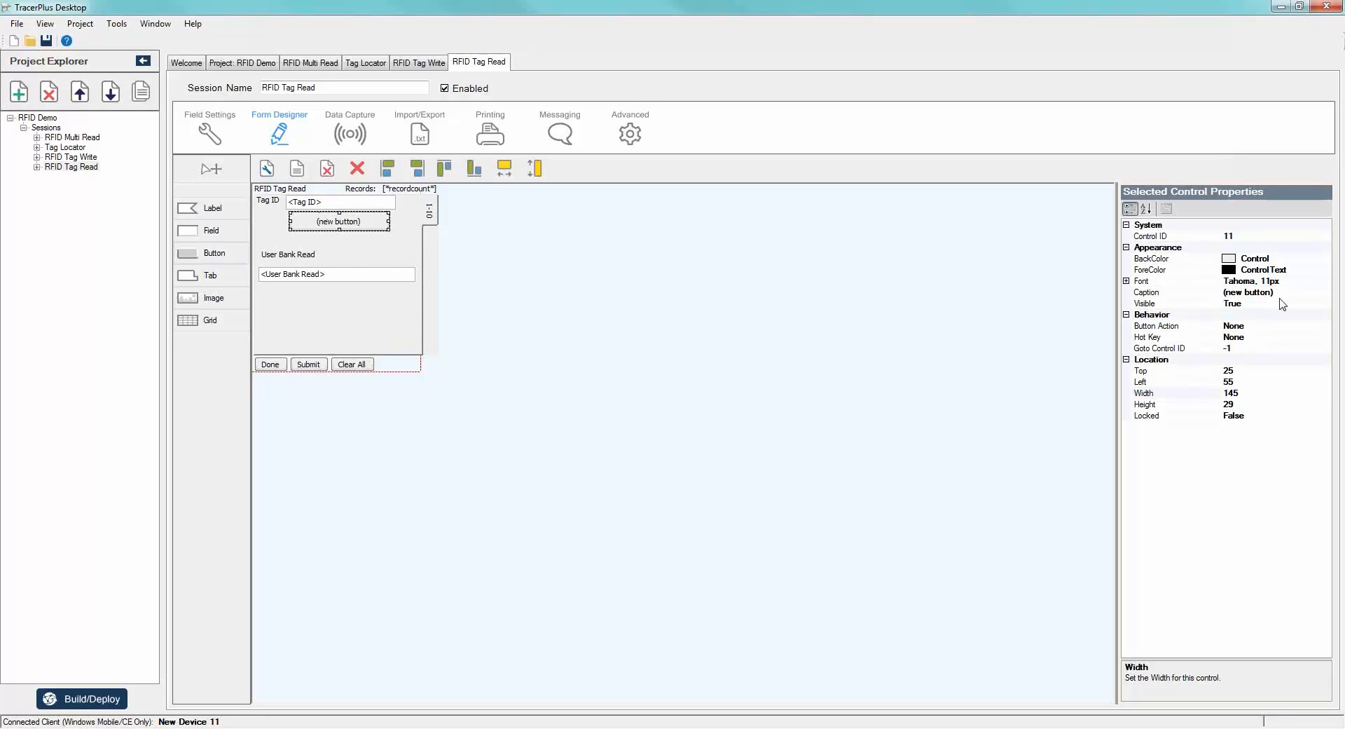
Caption the new button Read User Bank and set its button action to RFIDTagRead.
click(1225, 293)
text(R)
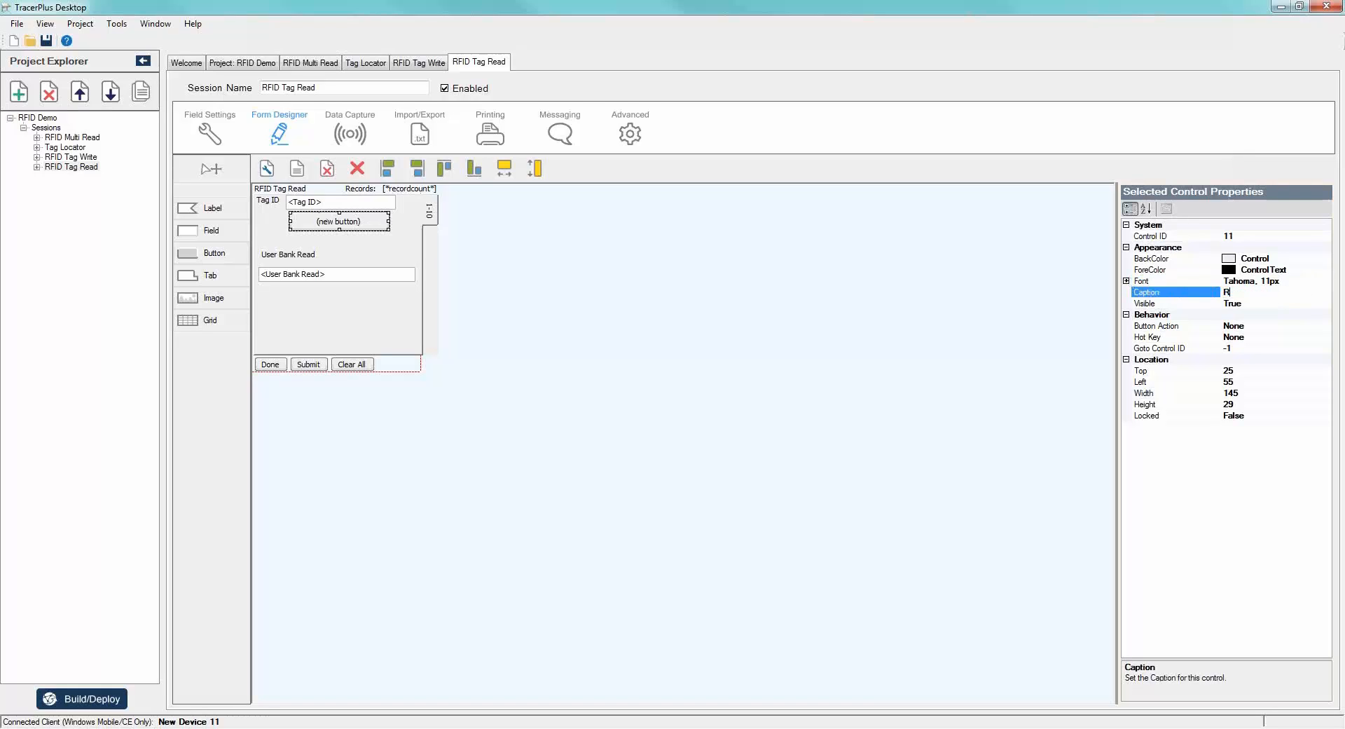
text(ead User Bank)
key(Down)
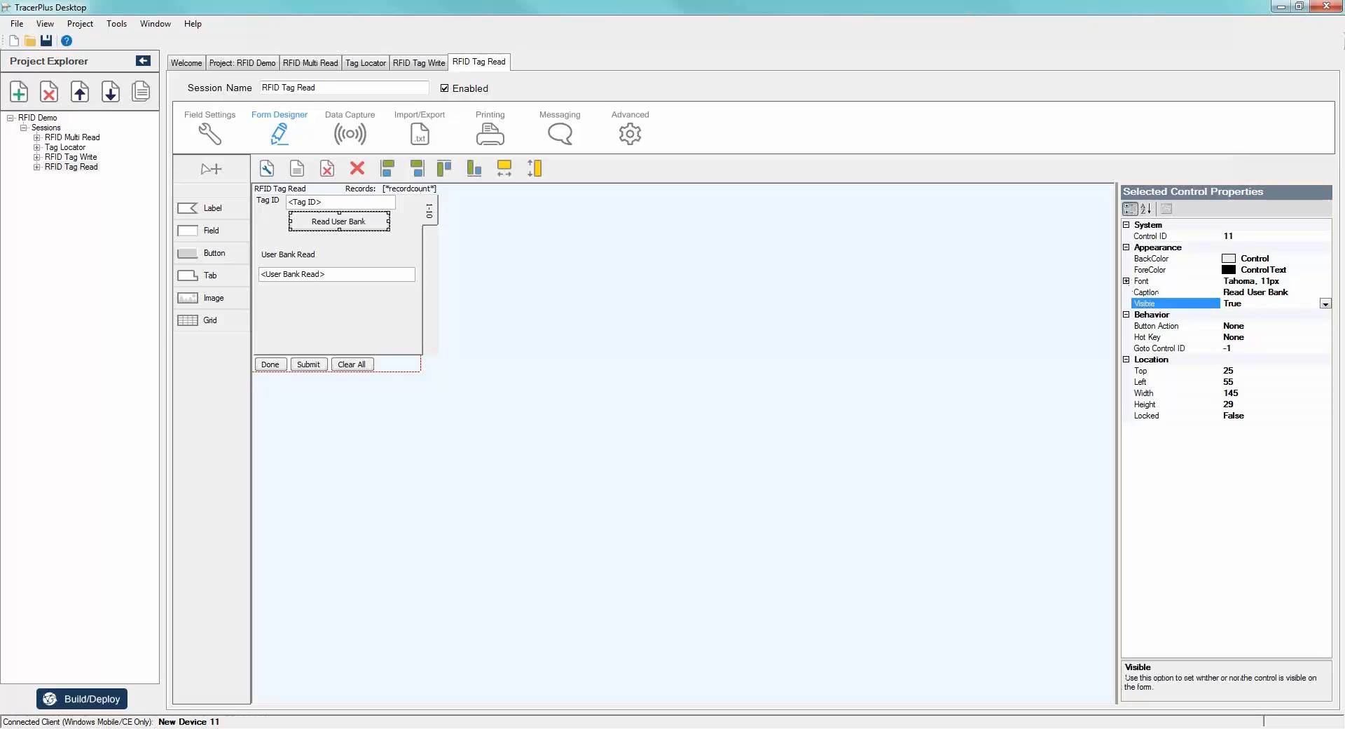
click(1275, 326)
click(1326, 326)
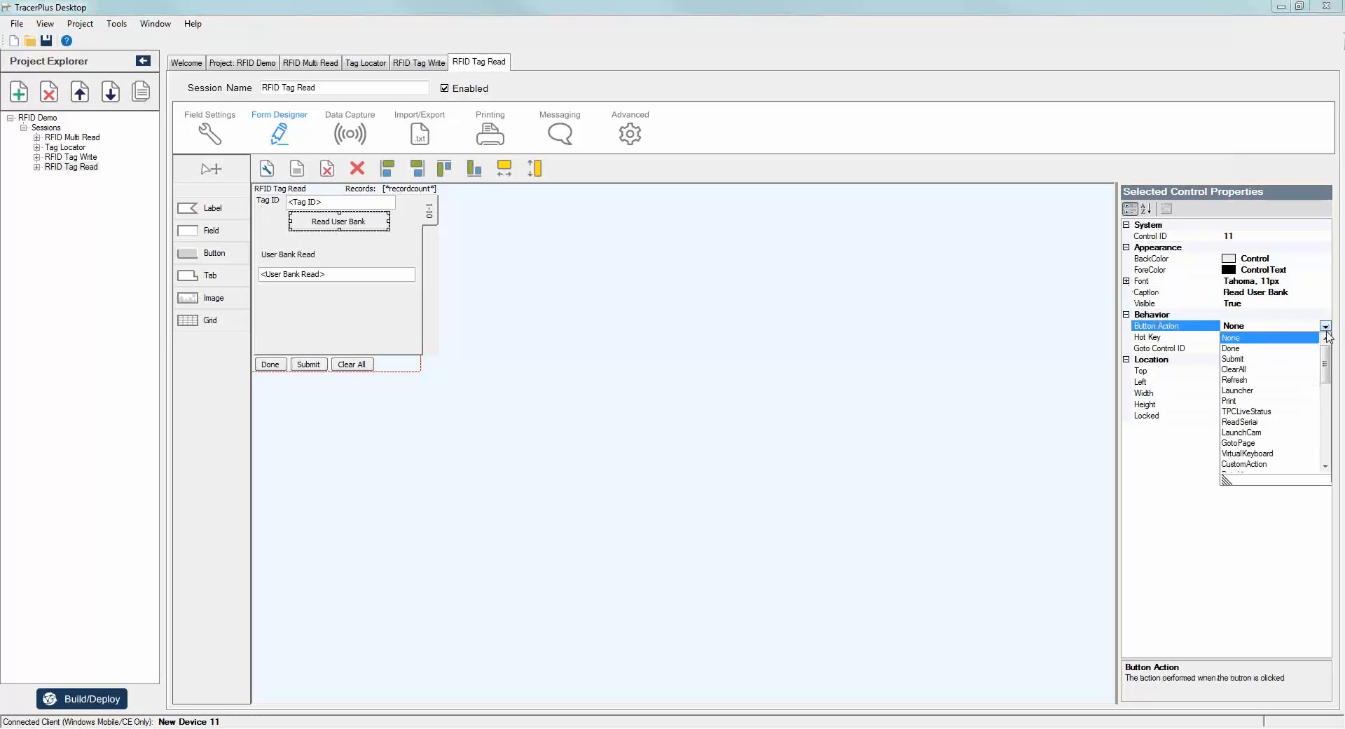
scroll(1324, 391, down, 2)
scroll(1324, 391, down, 3)
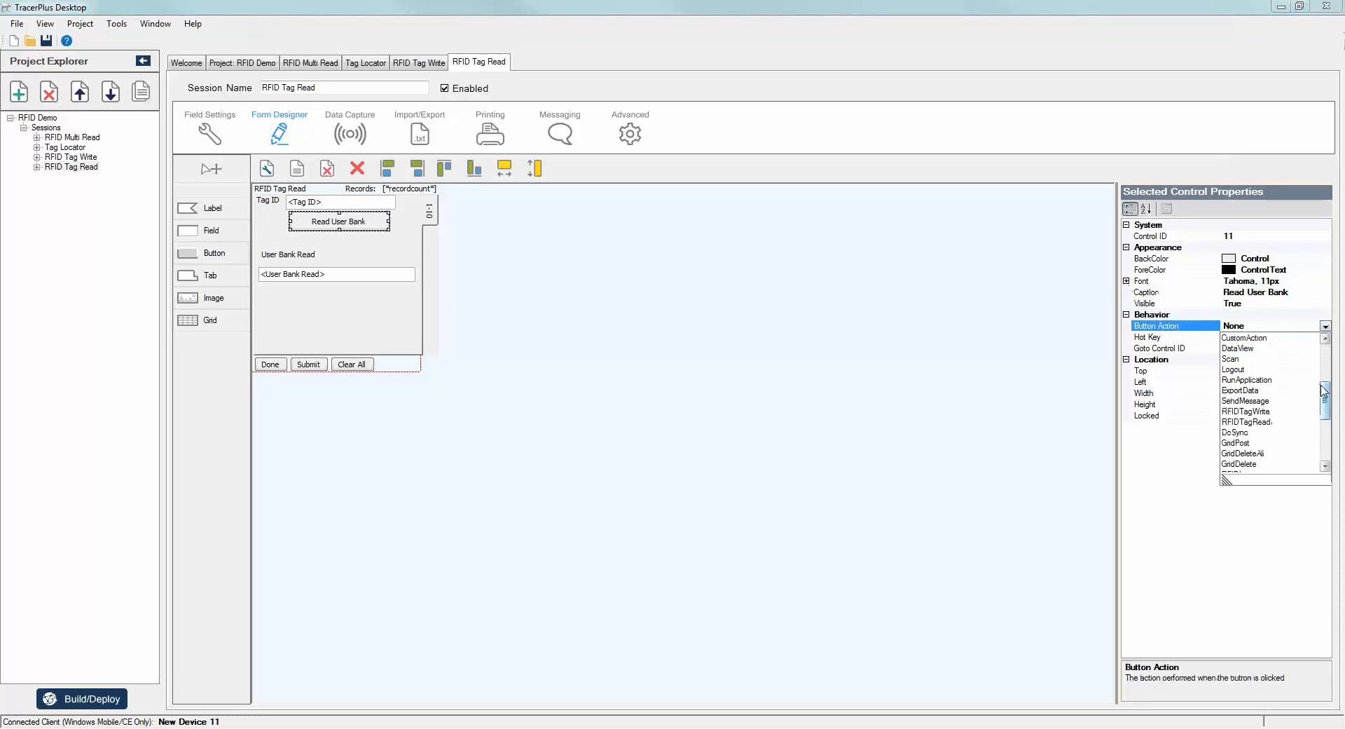
click(1261, 422)
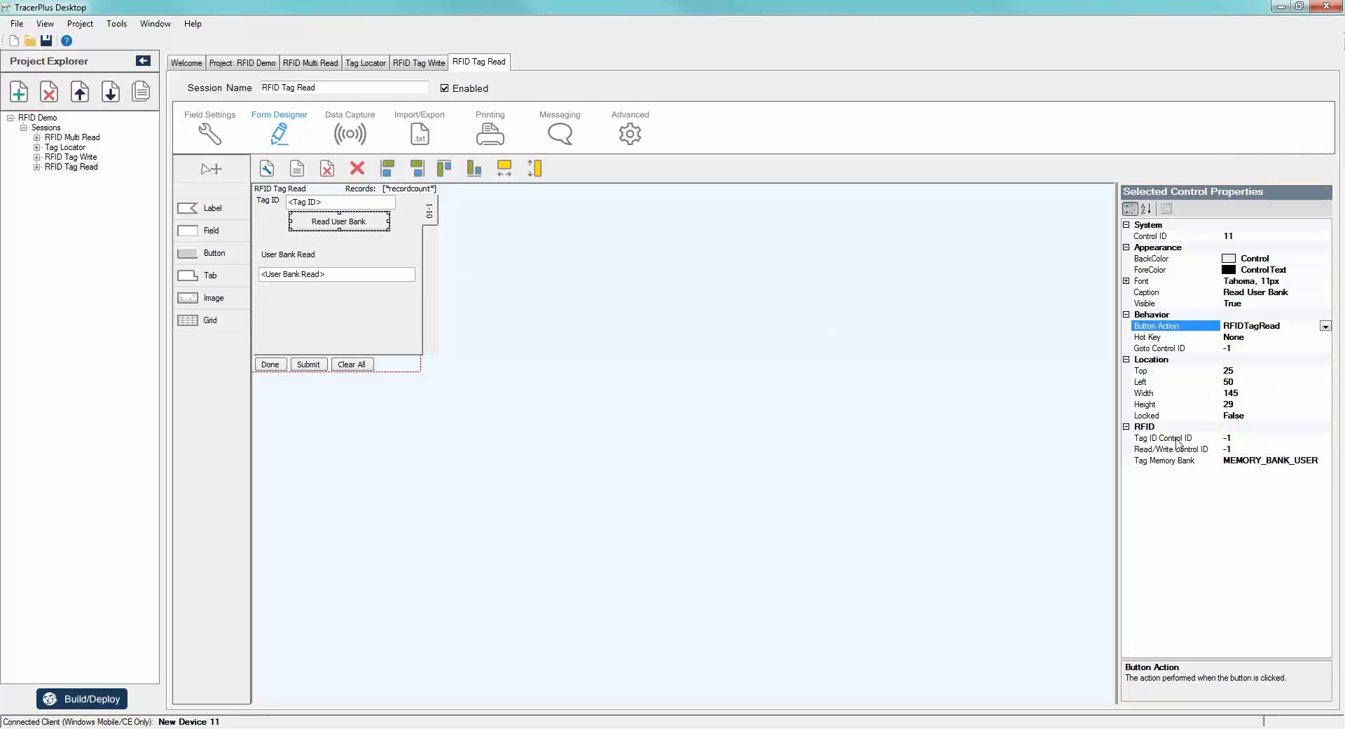
Look up the Tag ID field's control ID and set the Read User Bank button's Tag ID Control ID to 5.
click(358, 202)
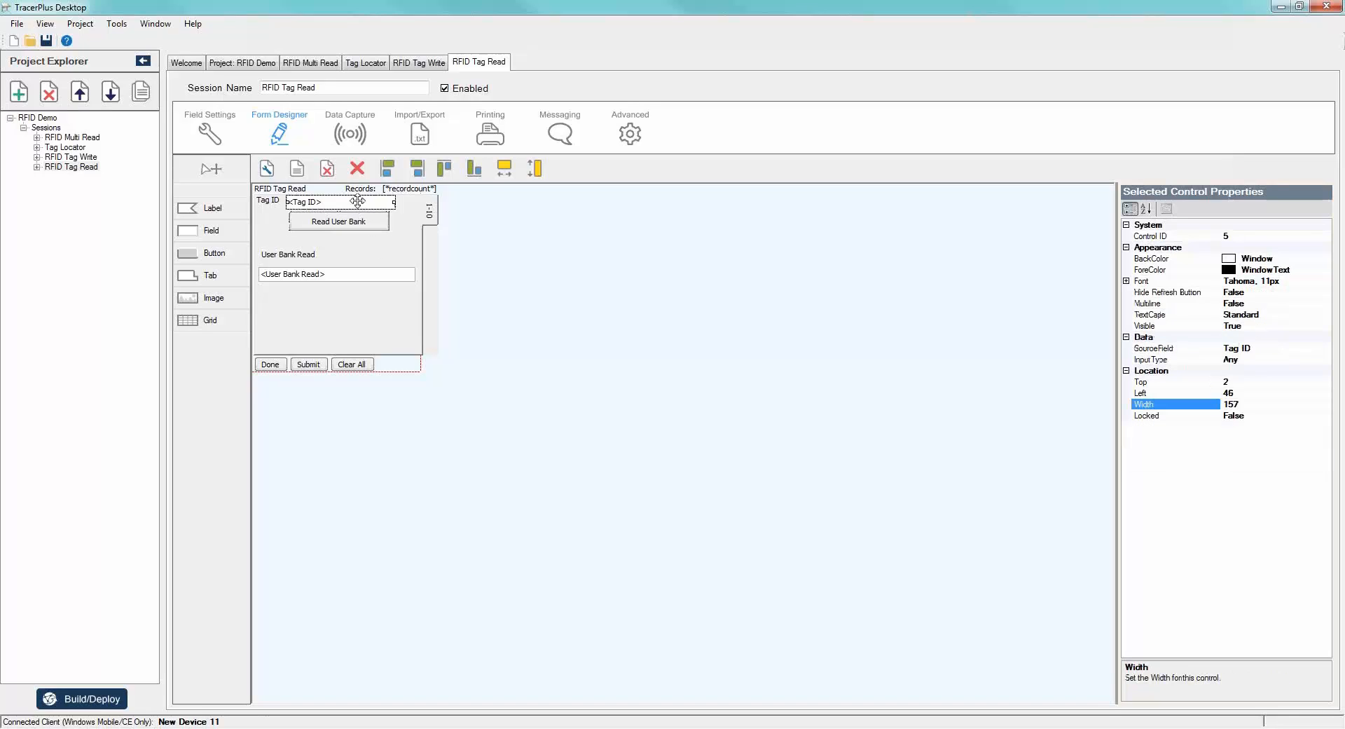
click(354, 220)
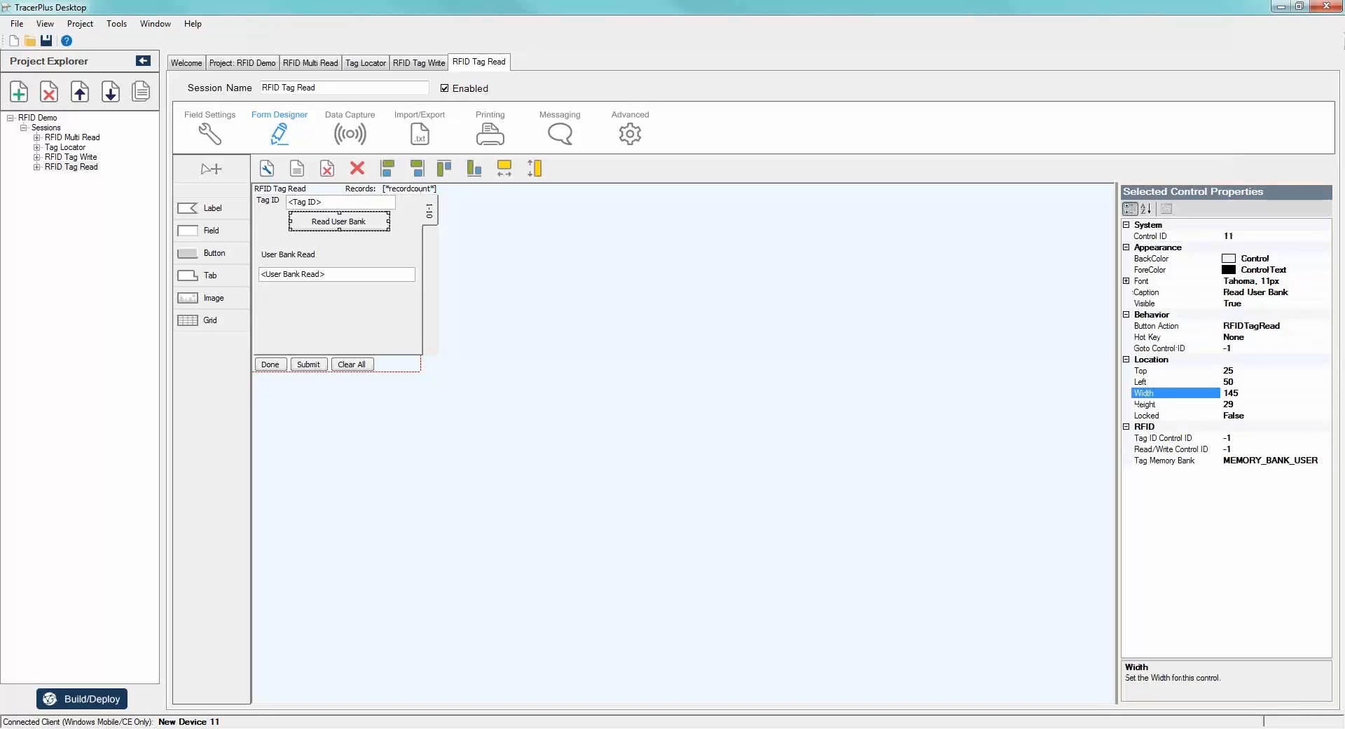
click(1214, 438)
text(5)
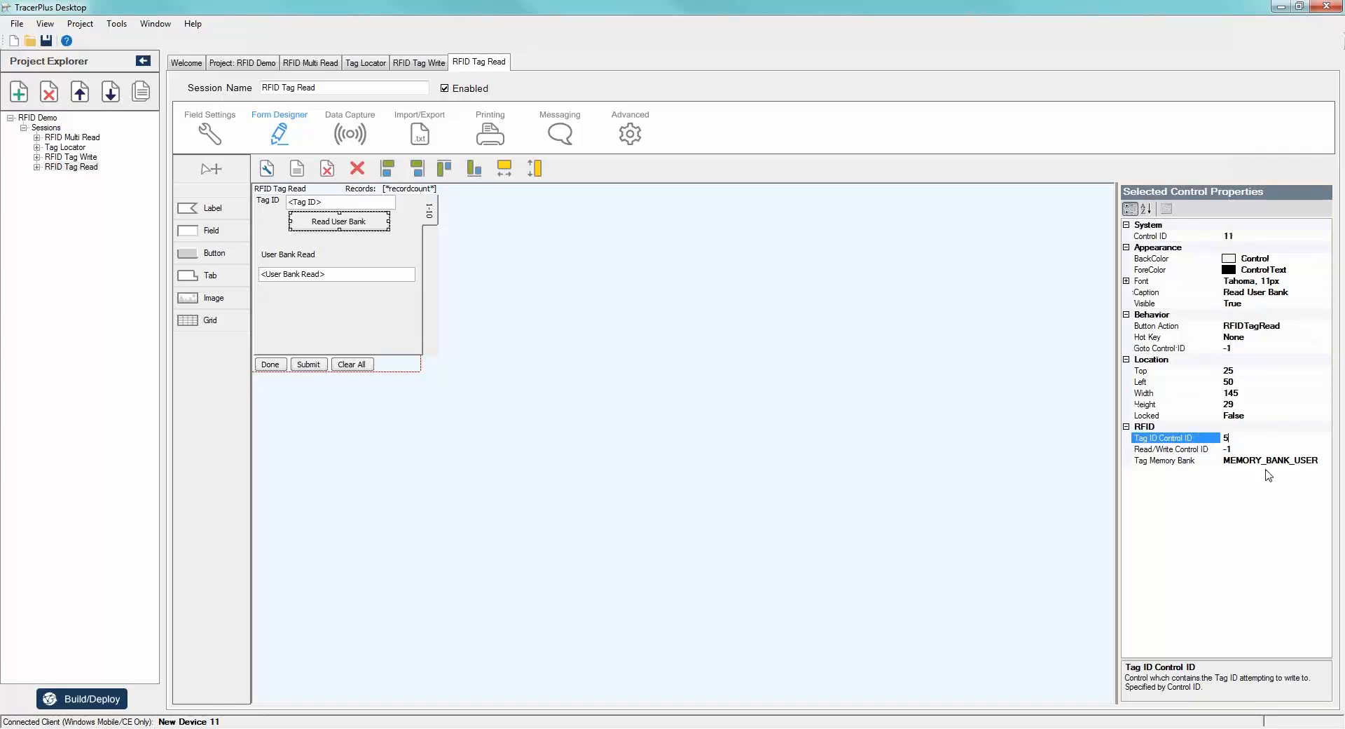
Look up the User Bank Read field's control ID and set the button's Read/Write Control ID to 7.
click(1196, 454)
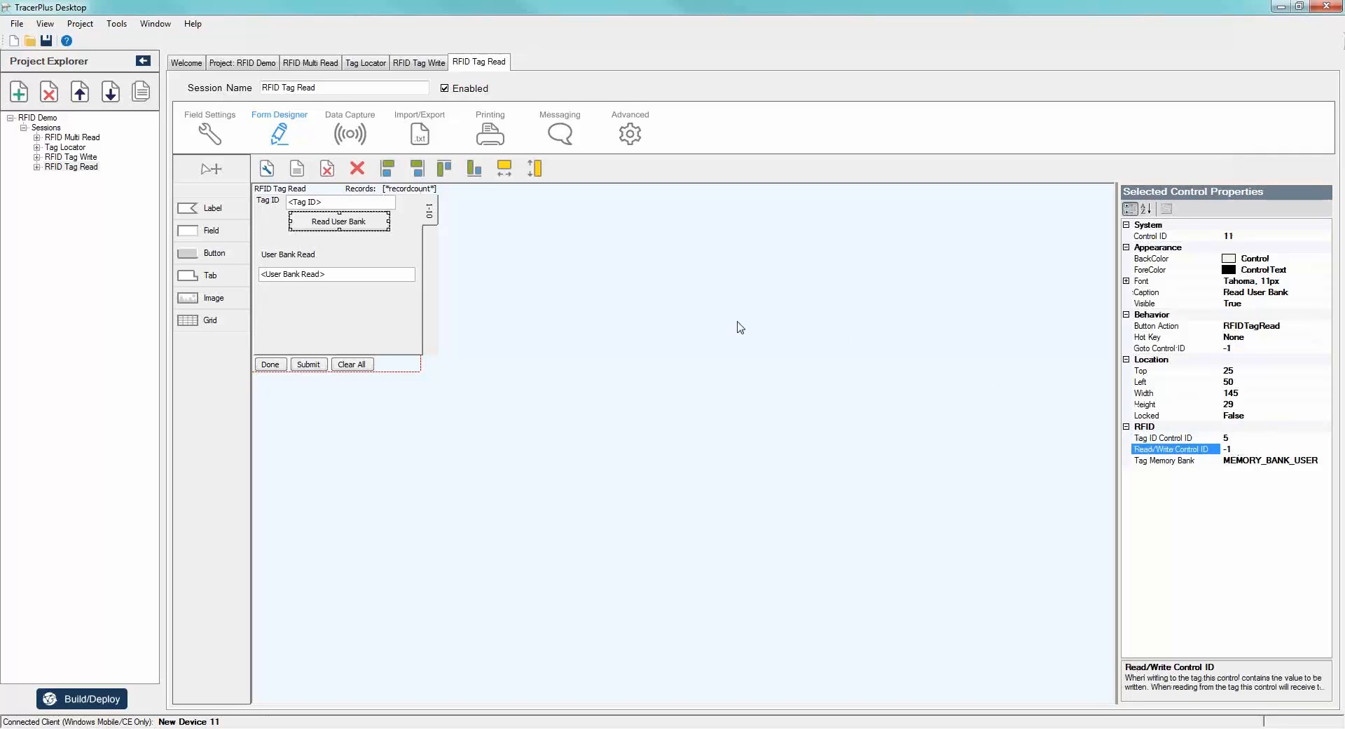
click(373, 274)
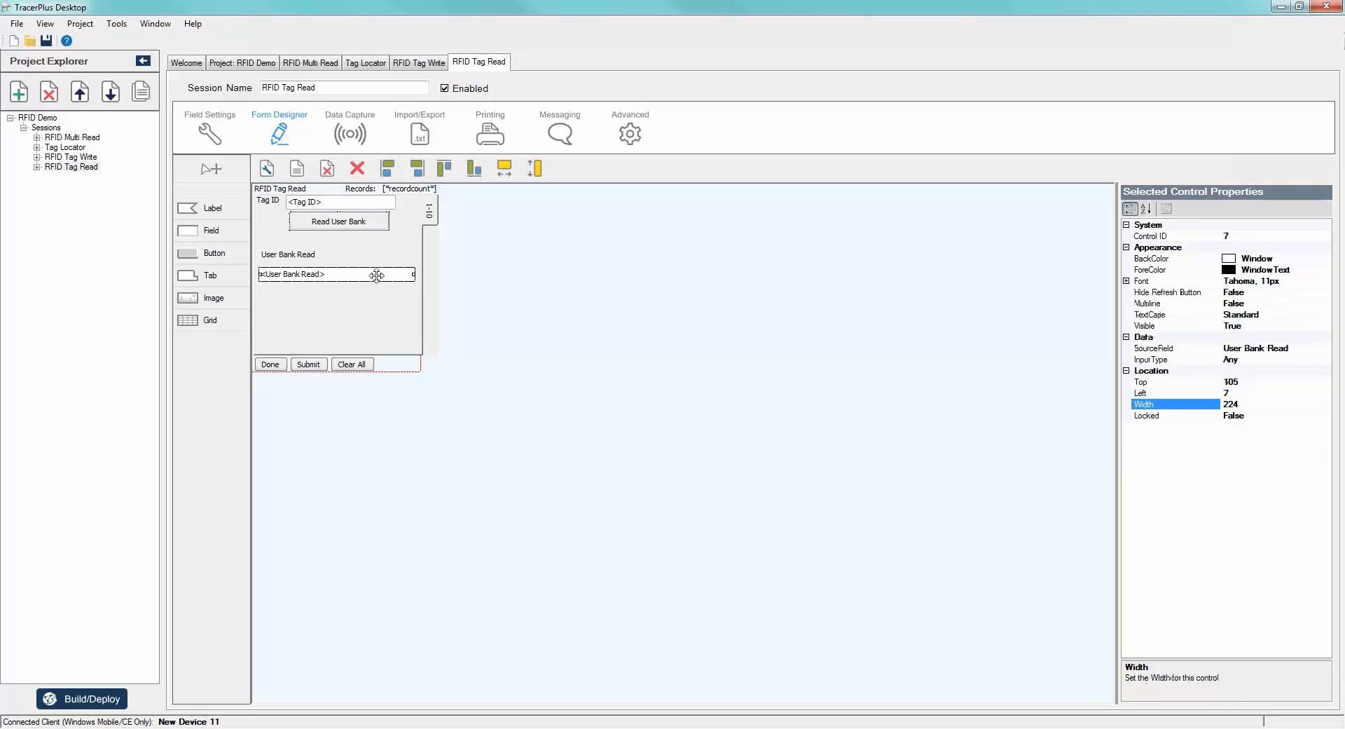
click(355, 203)
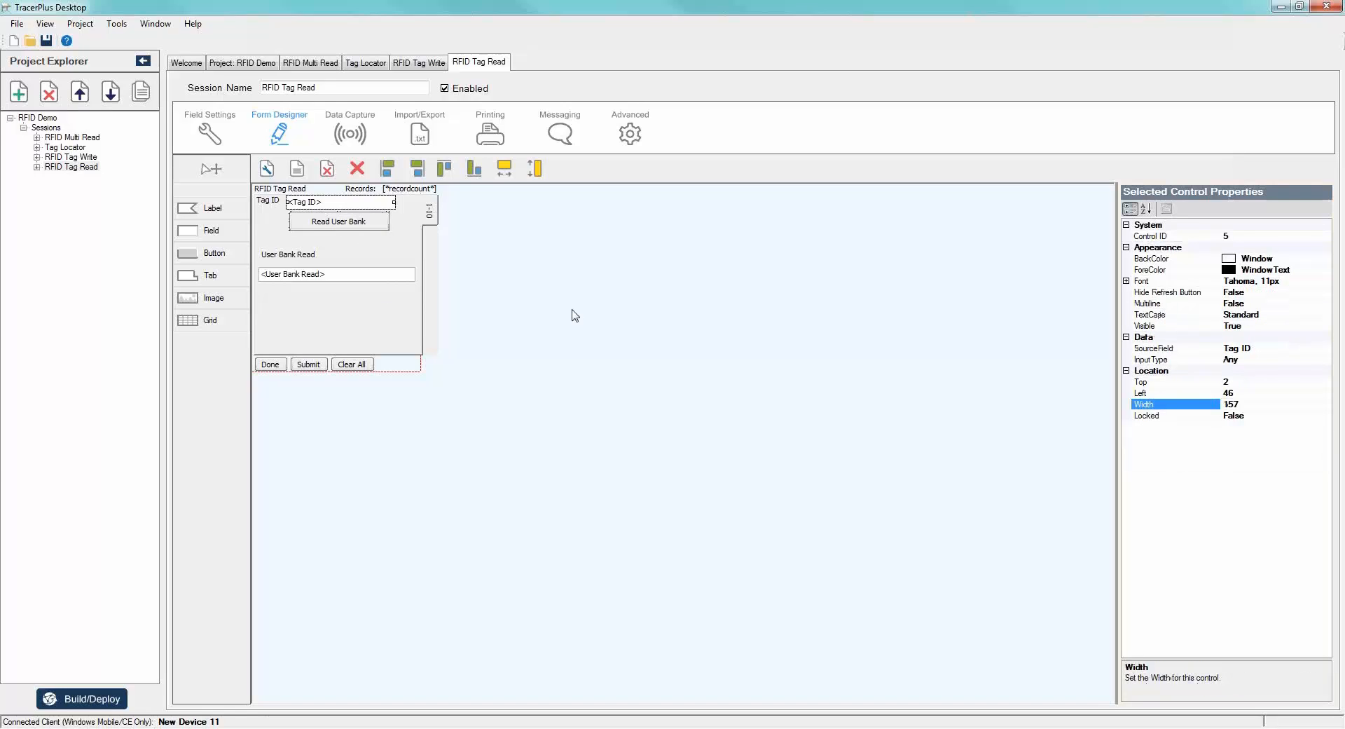
click(340, 222)
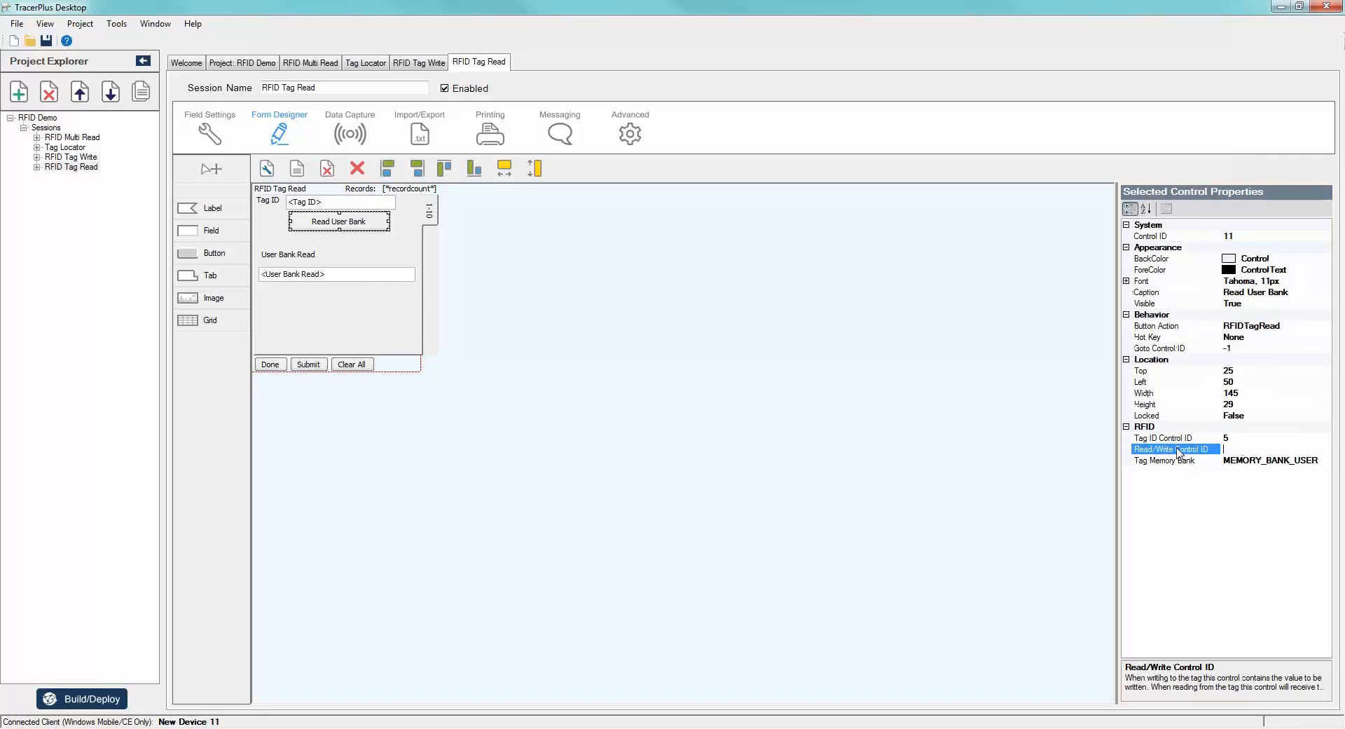
key(BackSpace)
key(BackSpace)
text(7)
key(Down)
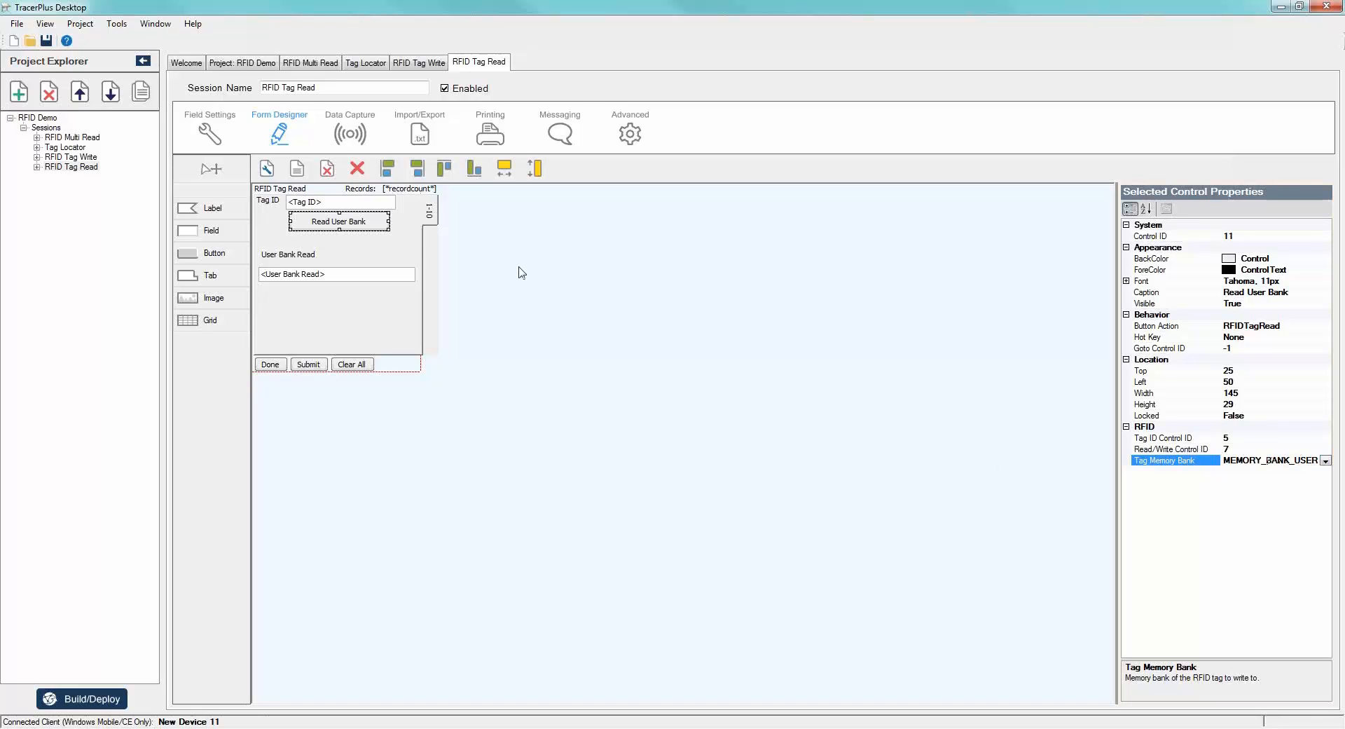
In the session's data capture settings, disable the barcode scanner, enable the RFID scanner, and set Scan stop to TagRead.
click(270, 130)
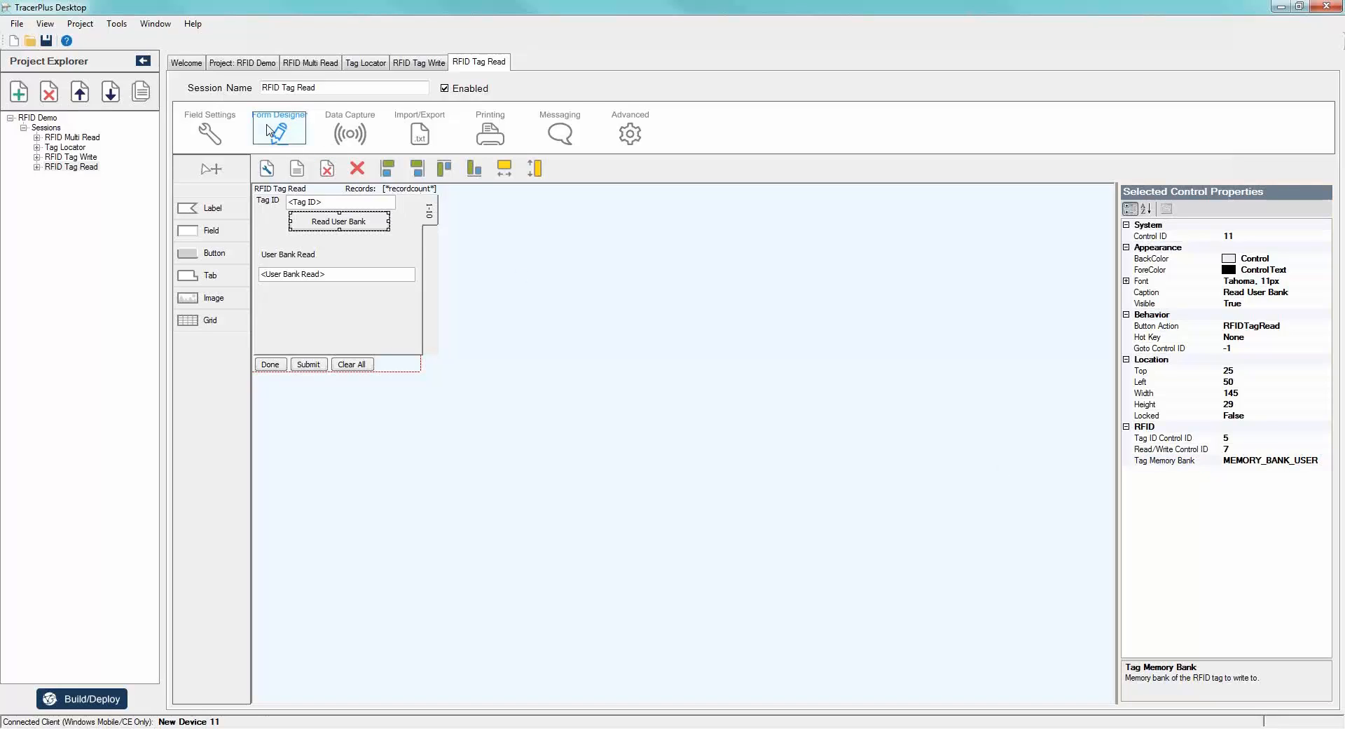
click(349, 132)
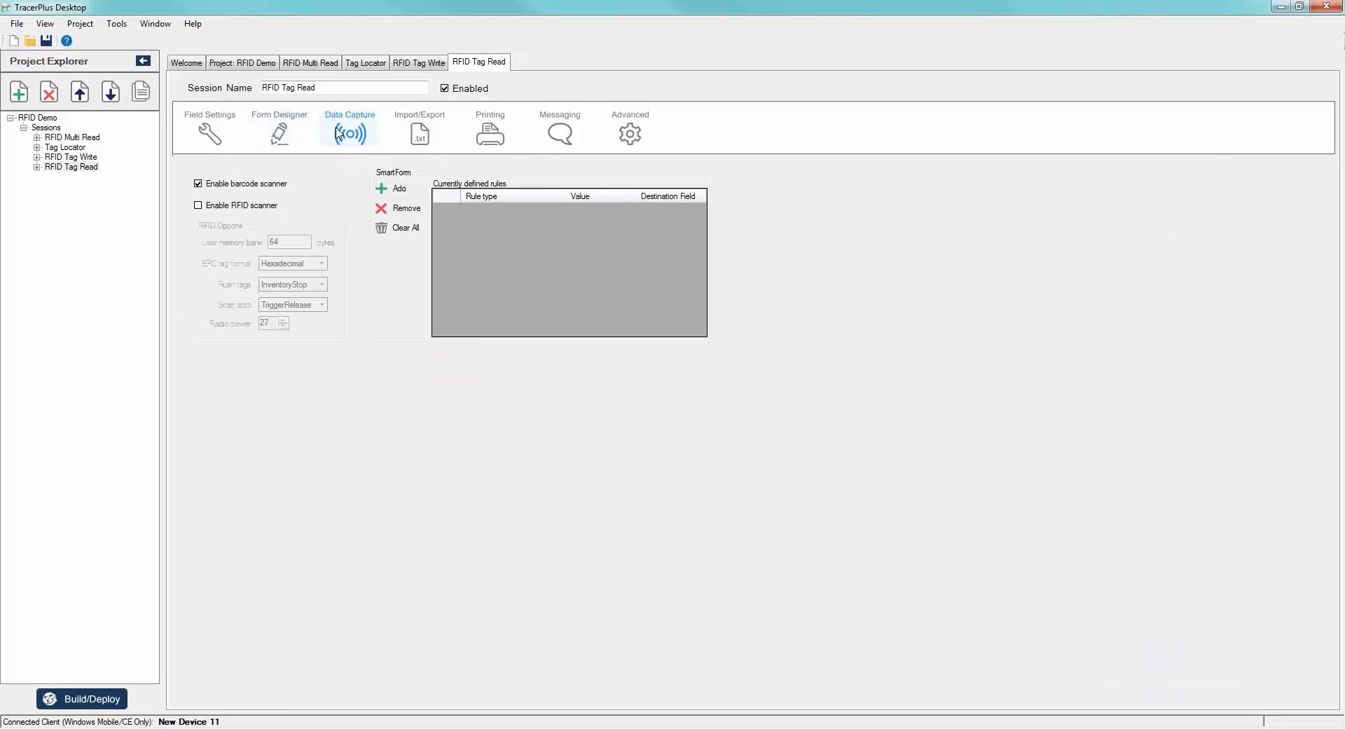
click(198, 183)
click(198, 205)
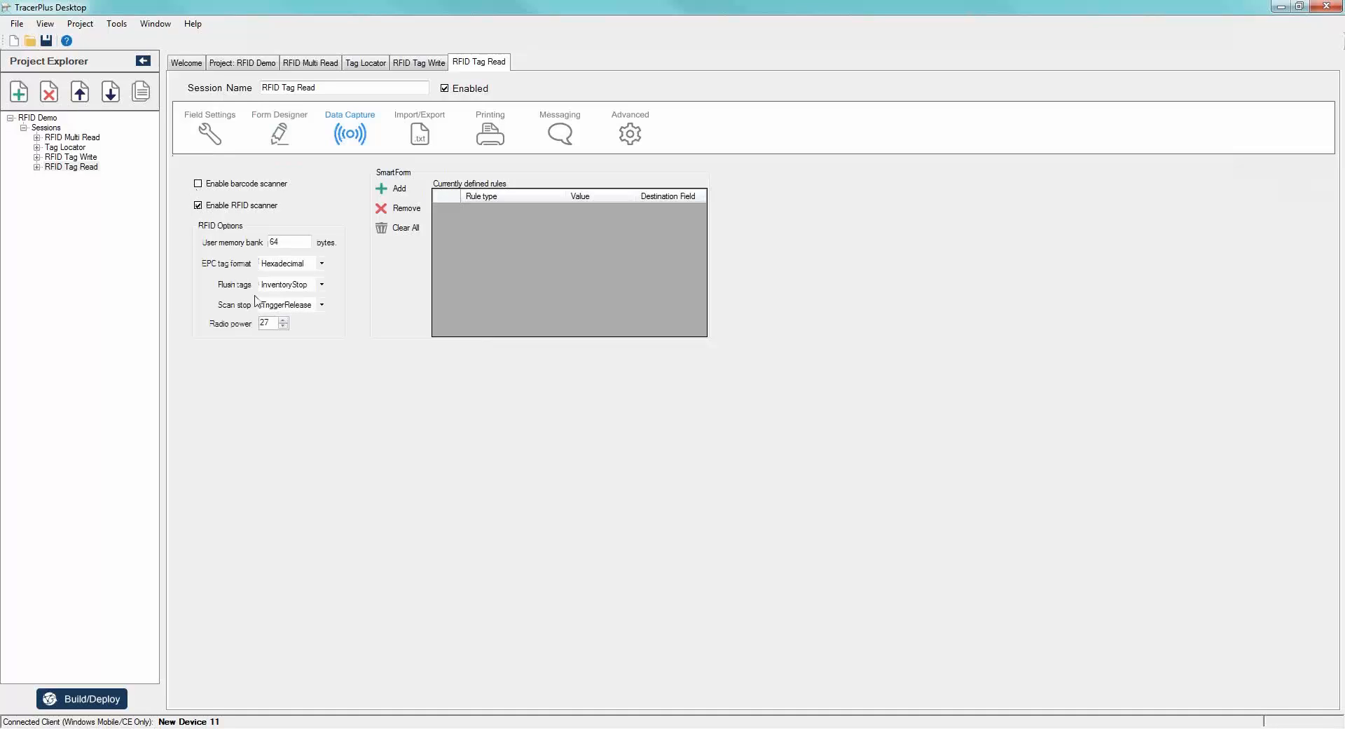
click(321, 304)
click(287, 326)
Build and deploy the project to the connected Windows Mobile device, and close the deployment options.
click(88, 707)
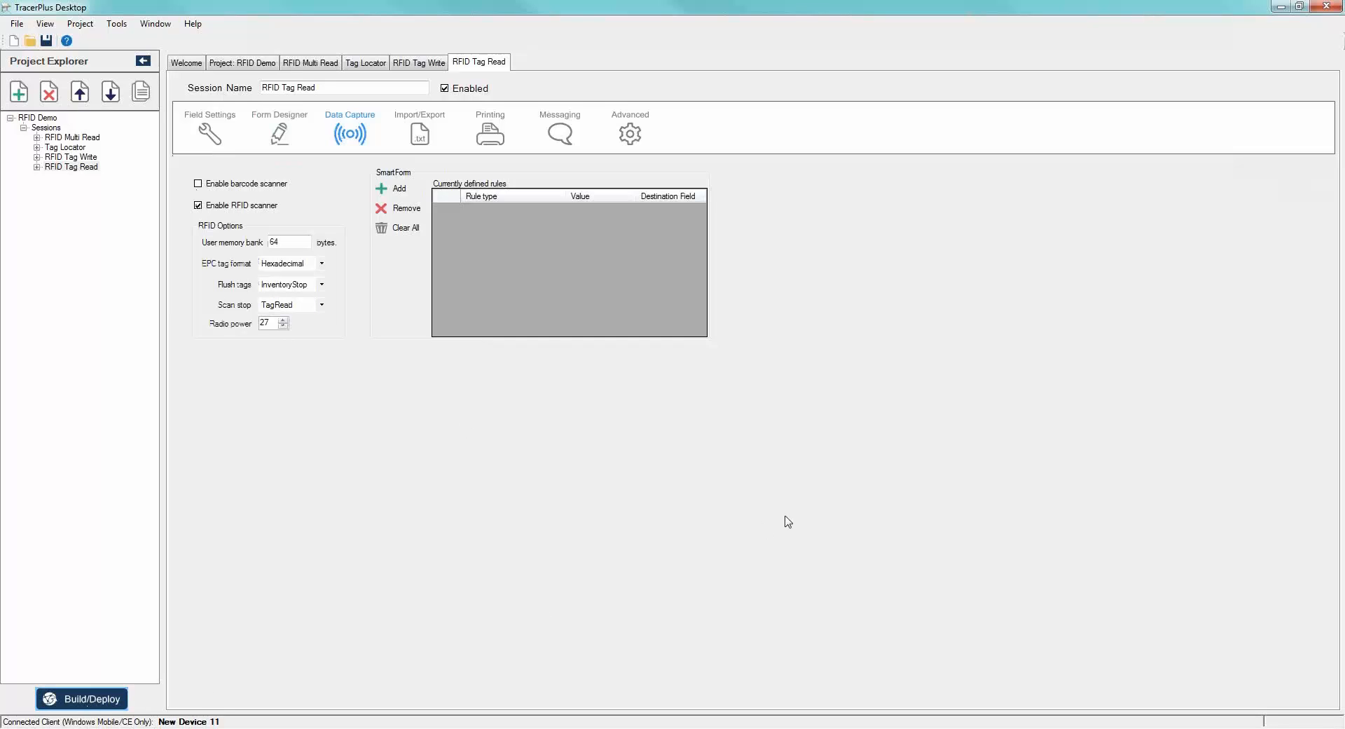
click(692, 466)
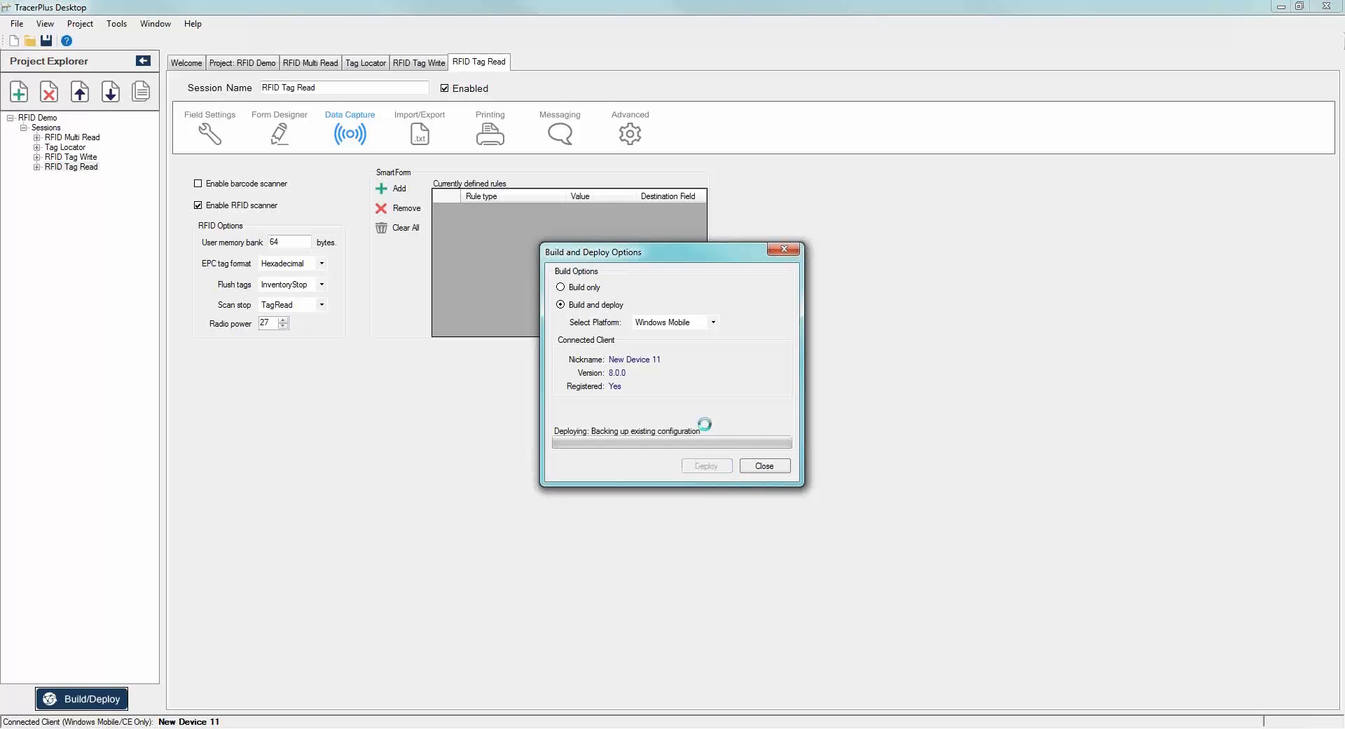
click(755, 465)
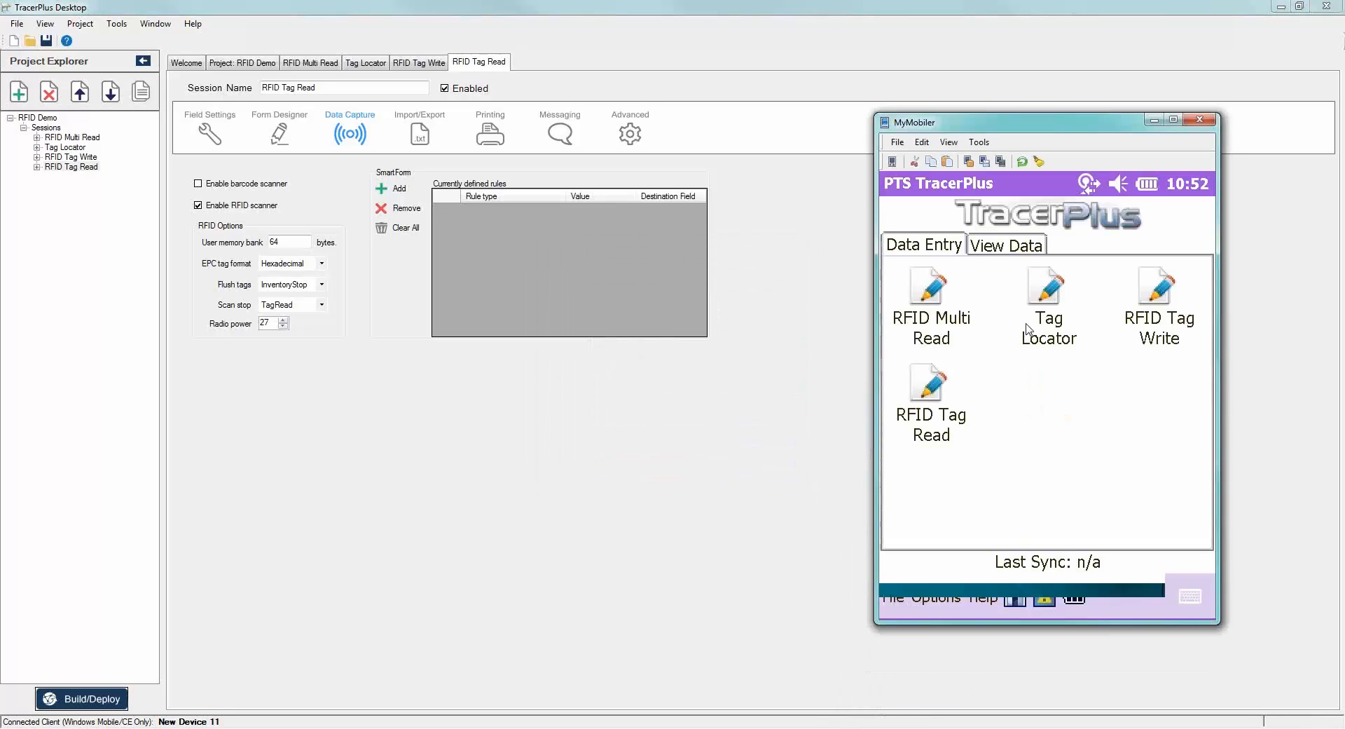
Open the RFID Tag Read session on the device, scan a tag into Tag ID, and read its user bank.
click(926, 403)
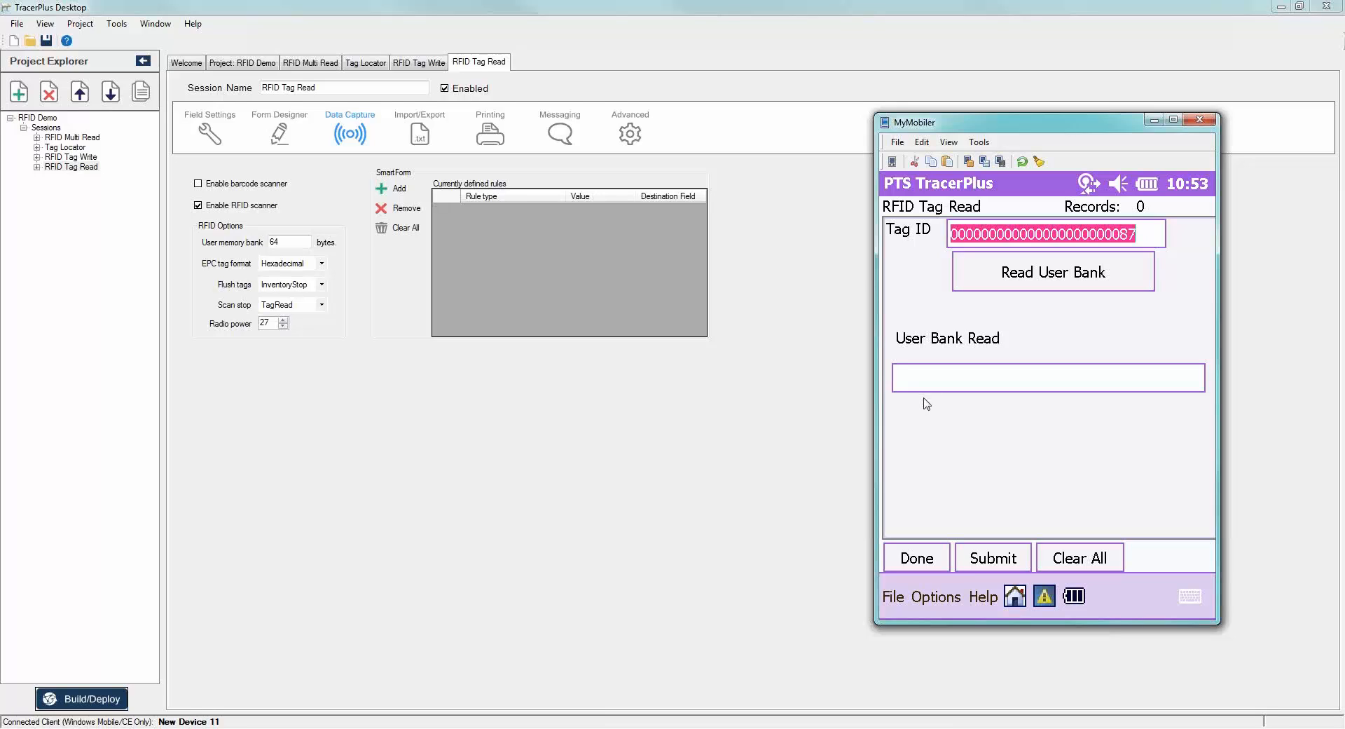
click(1007, 287)
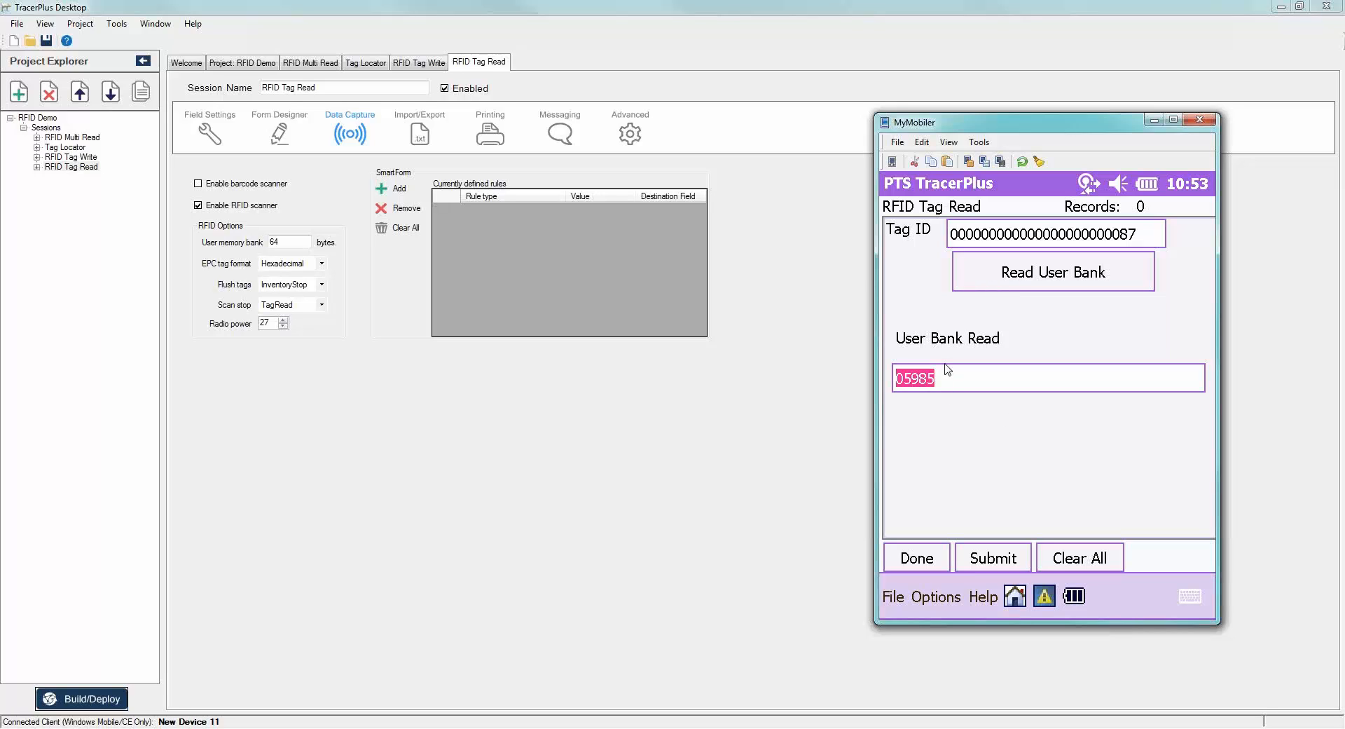
click(1018, 391)
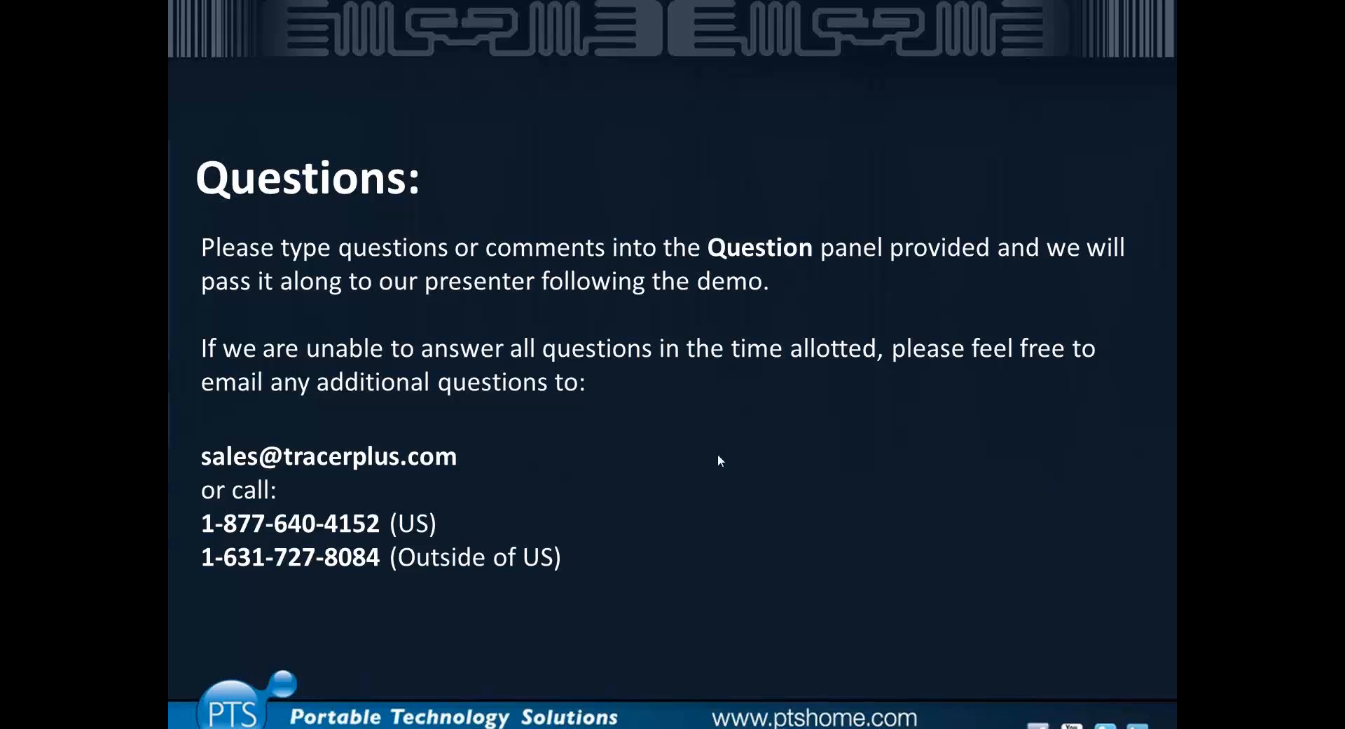
click(718, 455)
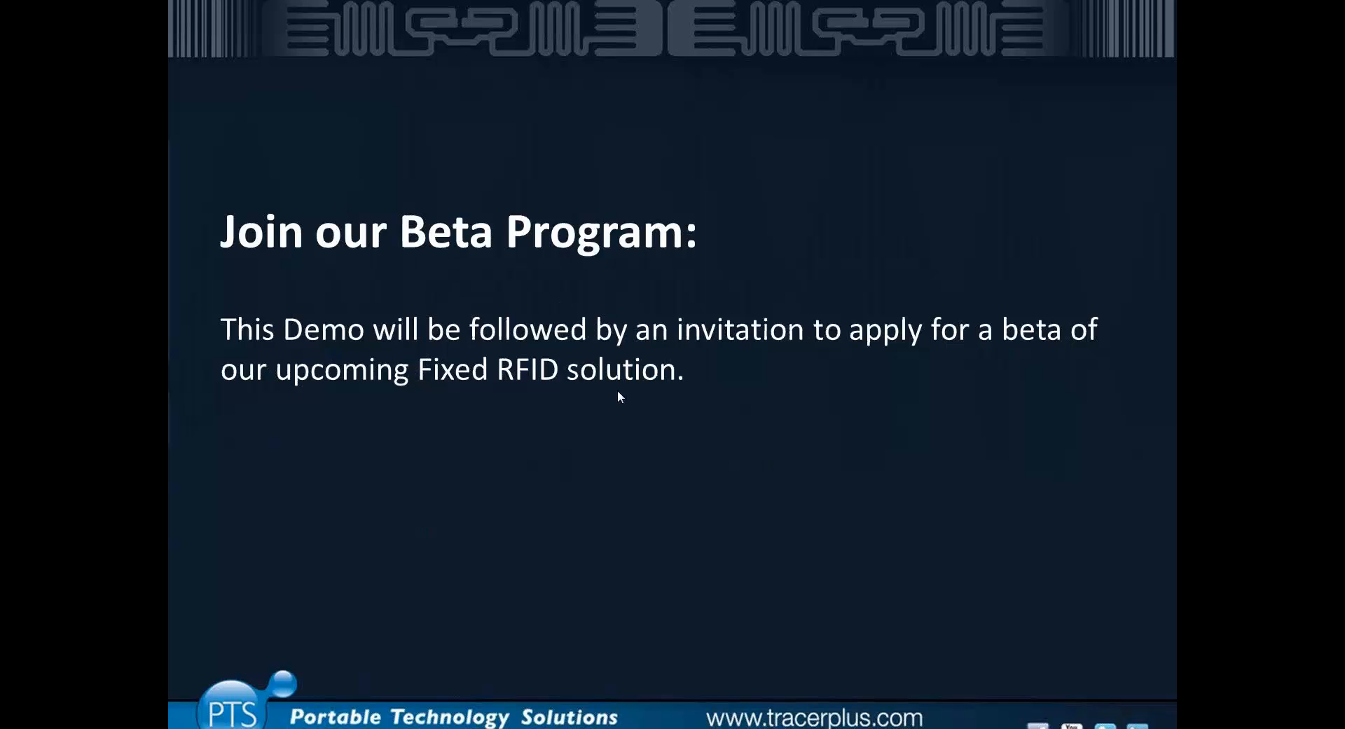
click(708, 468)
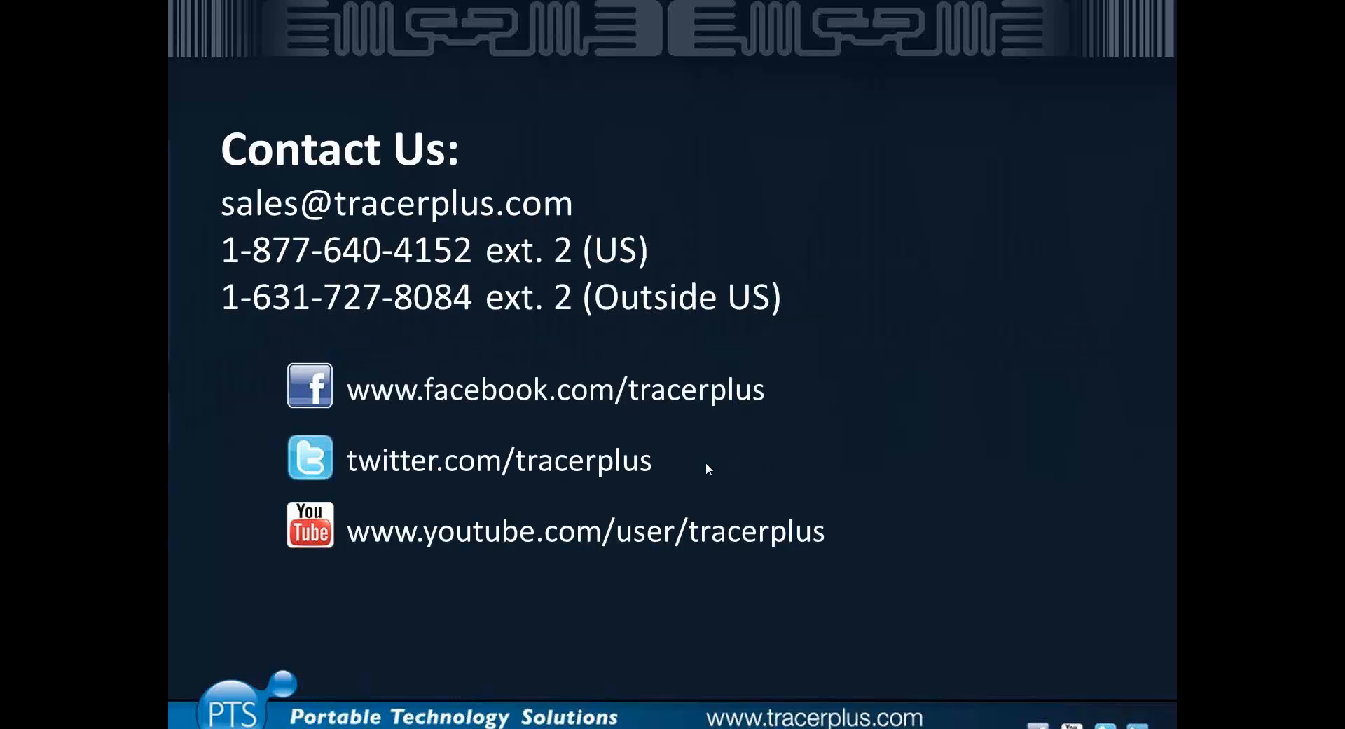